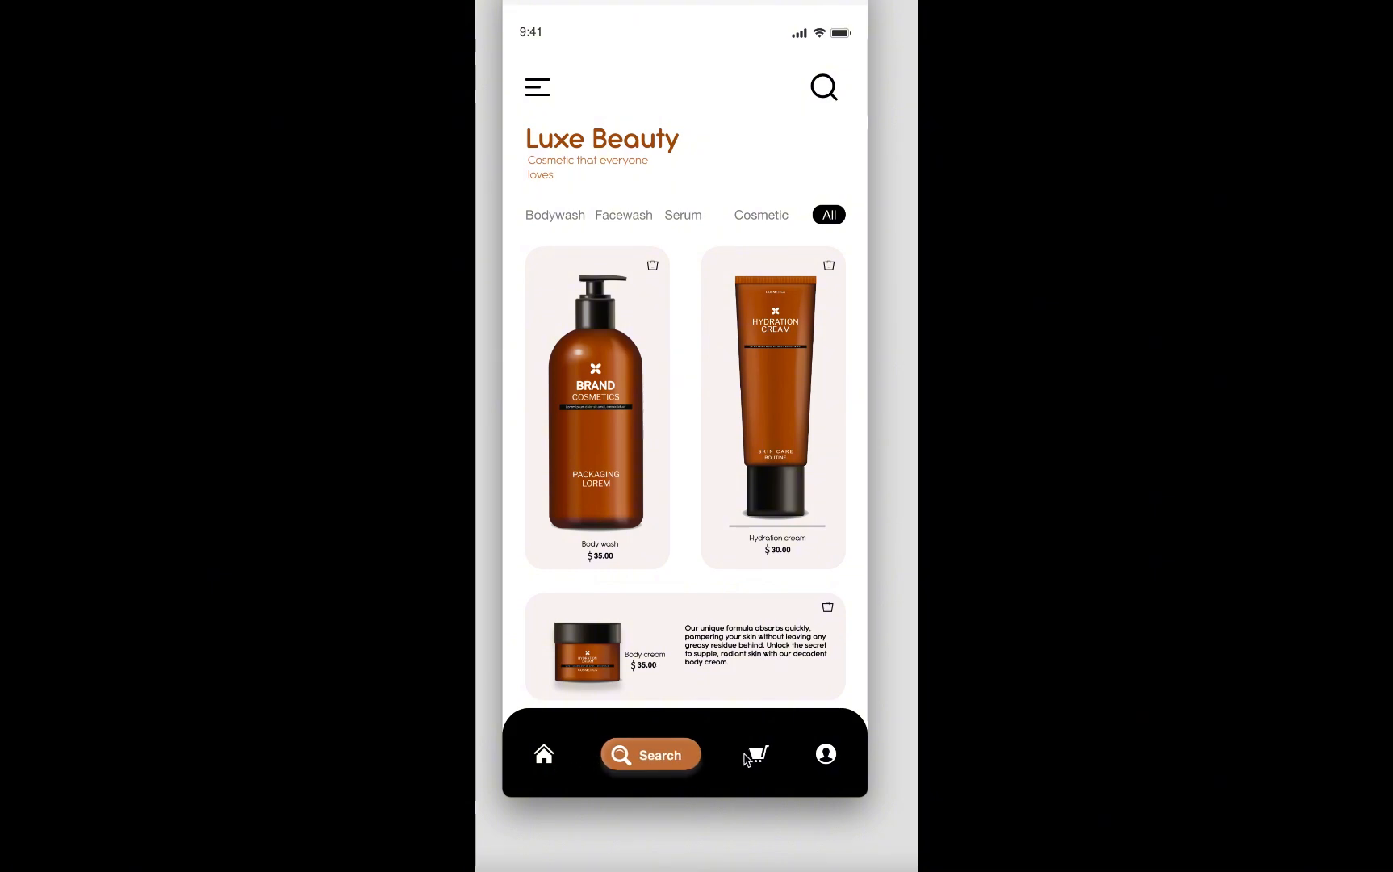
Preview the finished navigation bar animation by switching to the Cart item and the account item
left_click(755, 758)
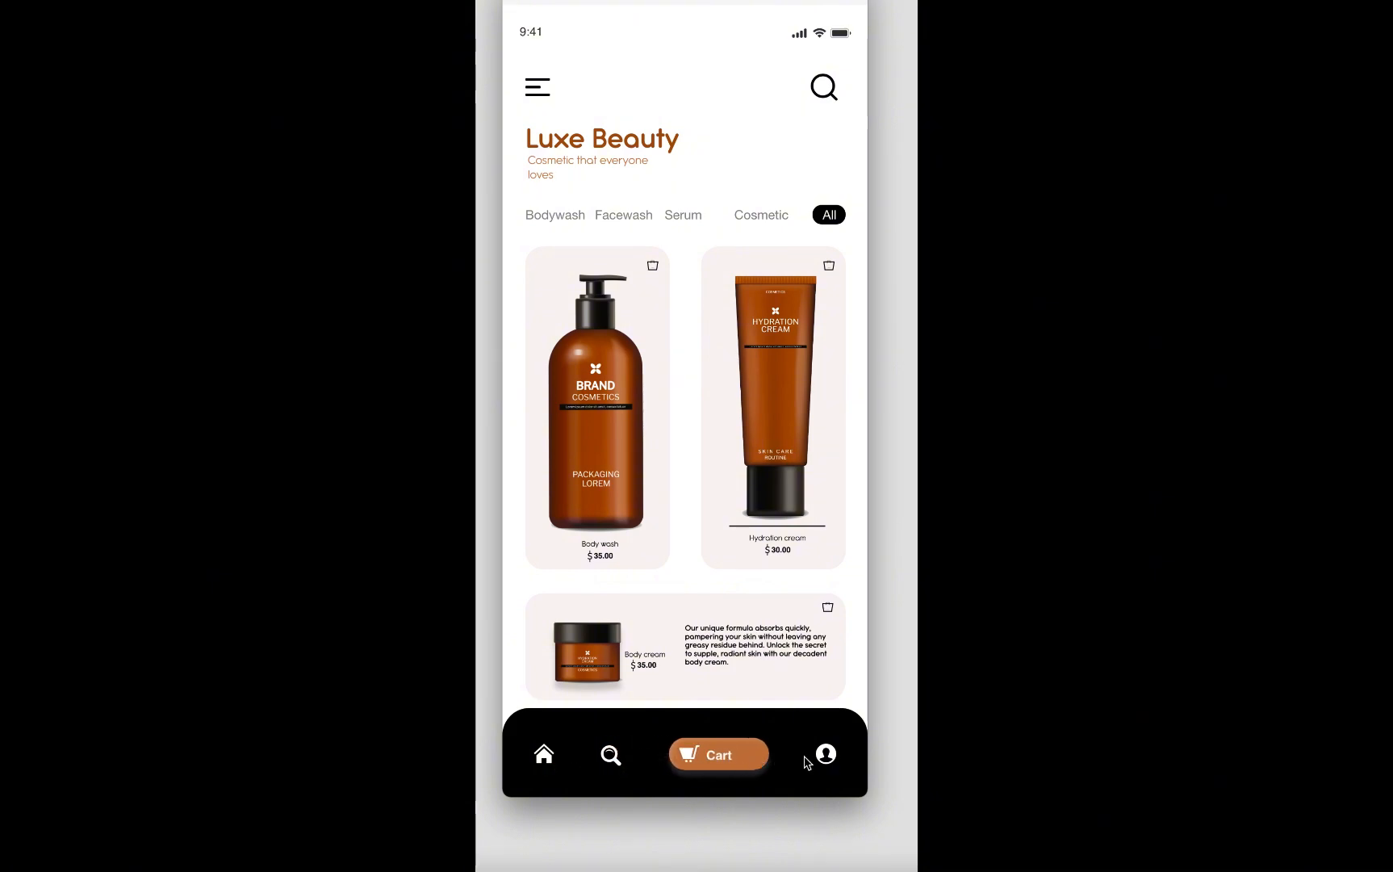
left_click(827, 755)
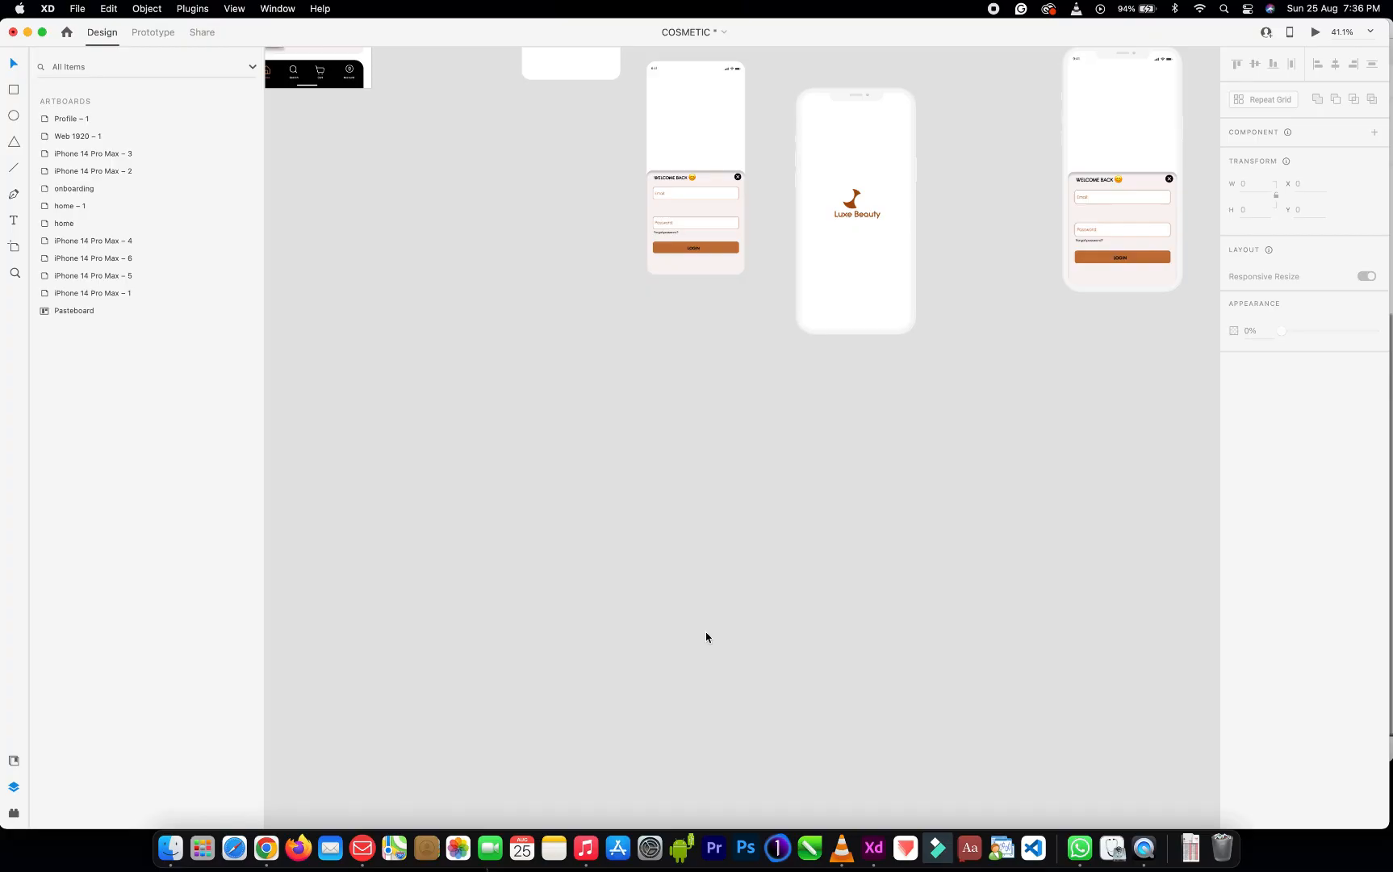
Look over the existing Luxe Beauty screens and the empty canvas area below them
scroll(706, 637, "down", 5)
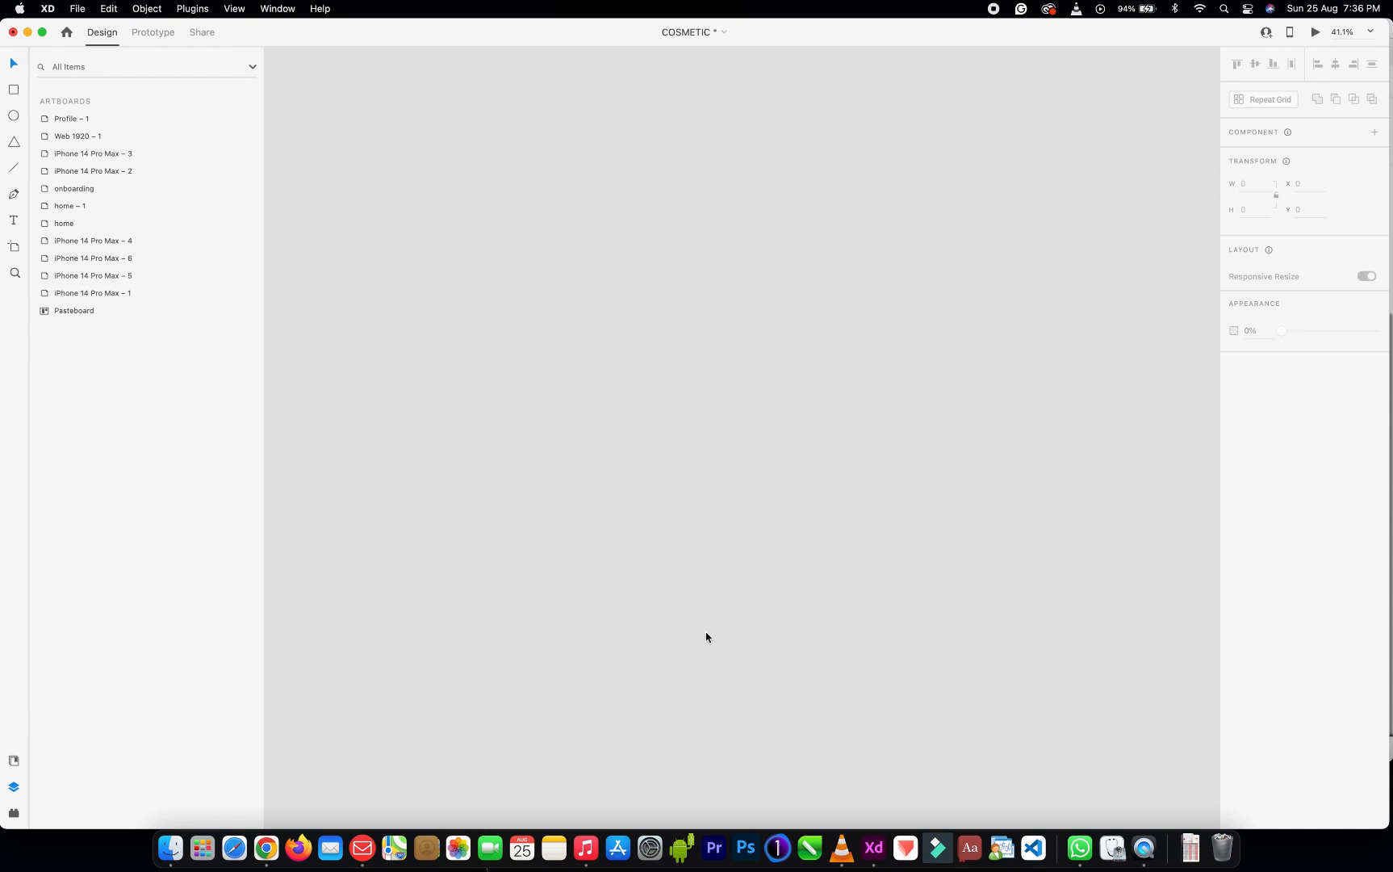
scroll(707, 637, "up", 1)
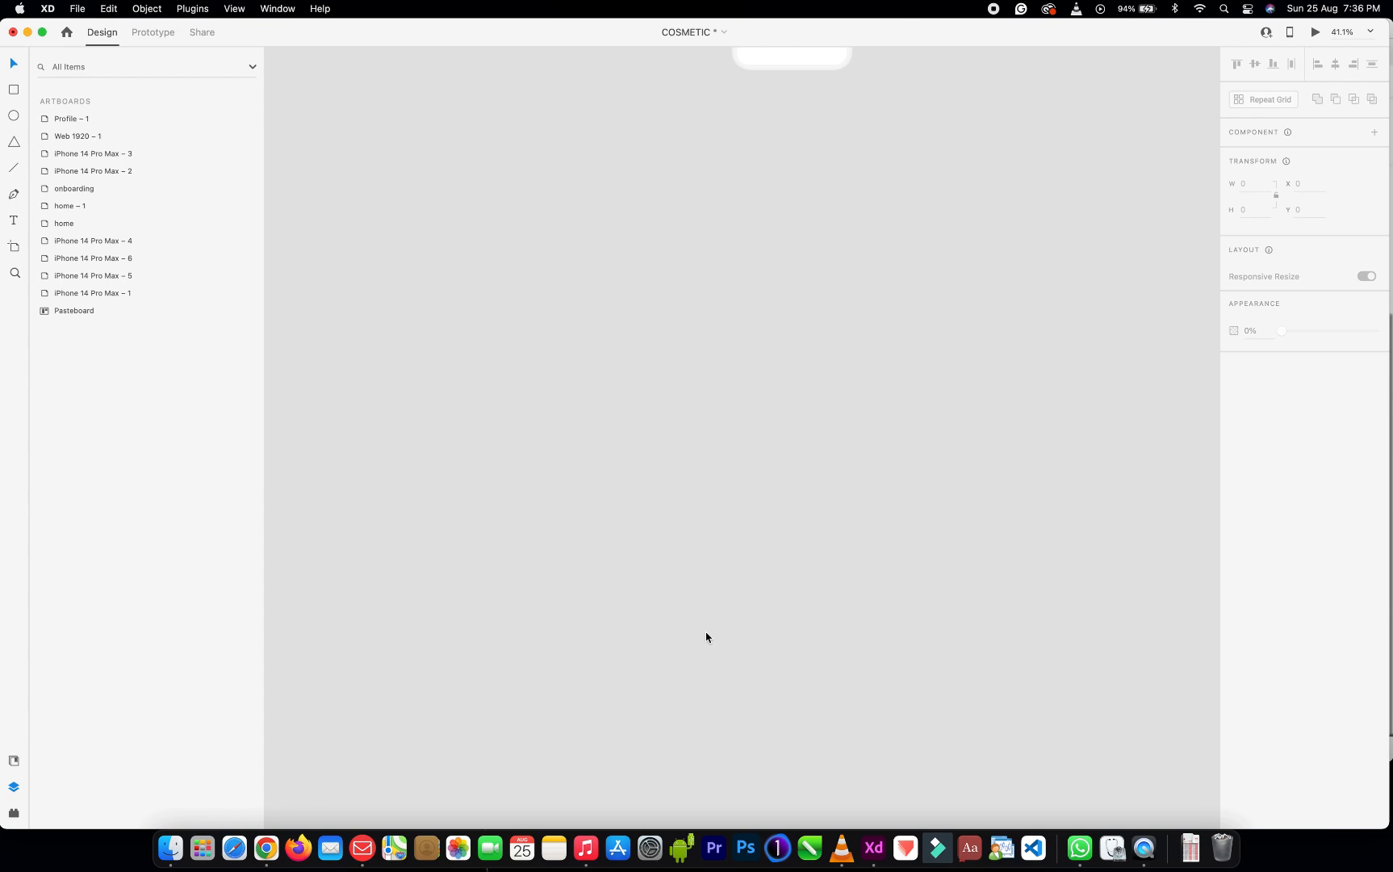
scroll(609, 375, "up", 15)
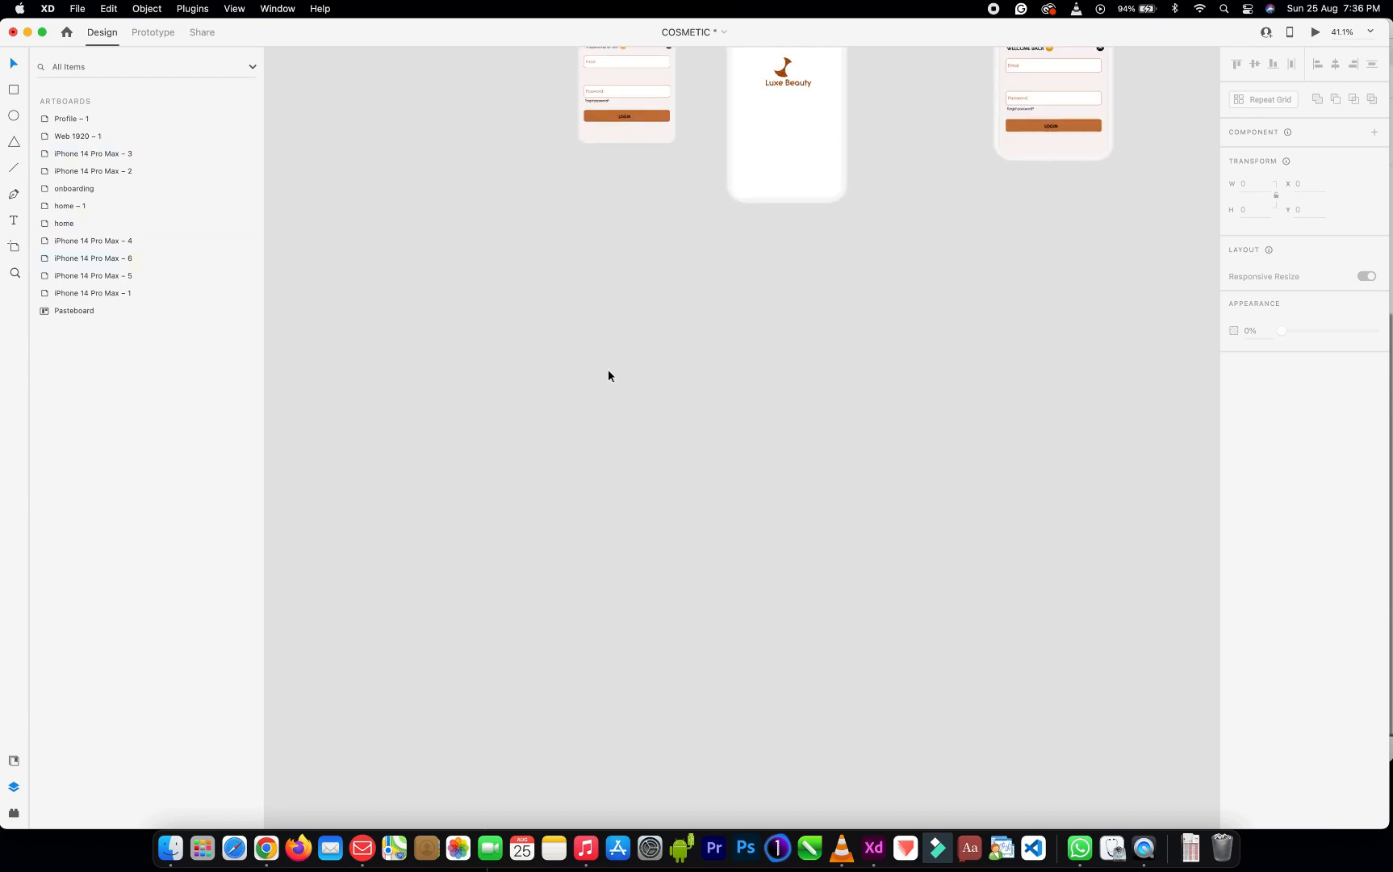
scroll(575, 607, "down", 5)
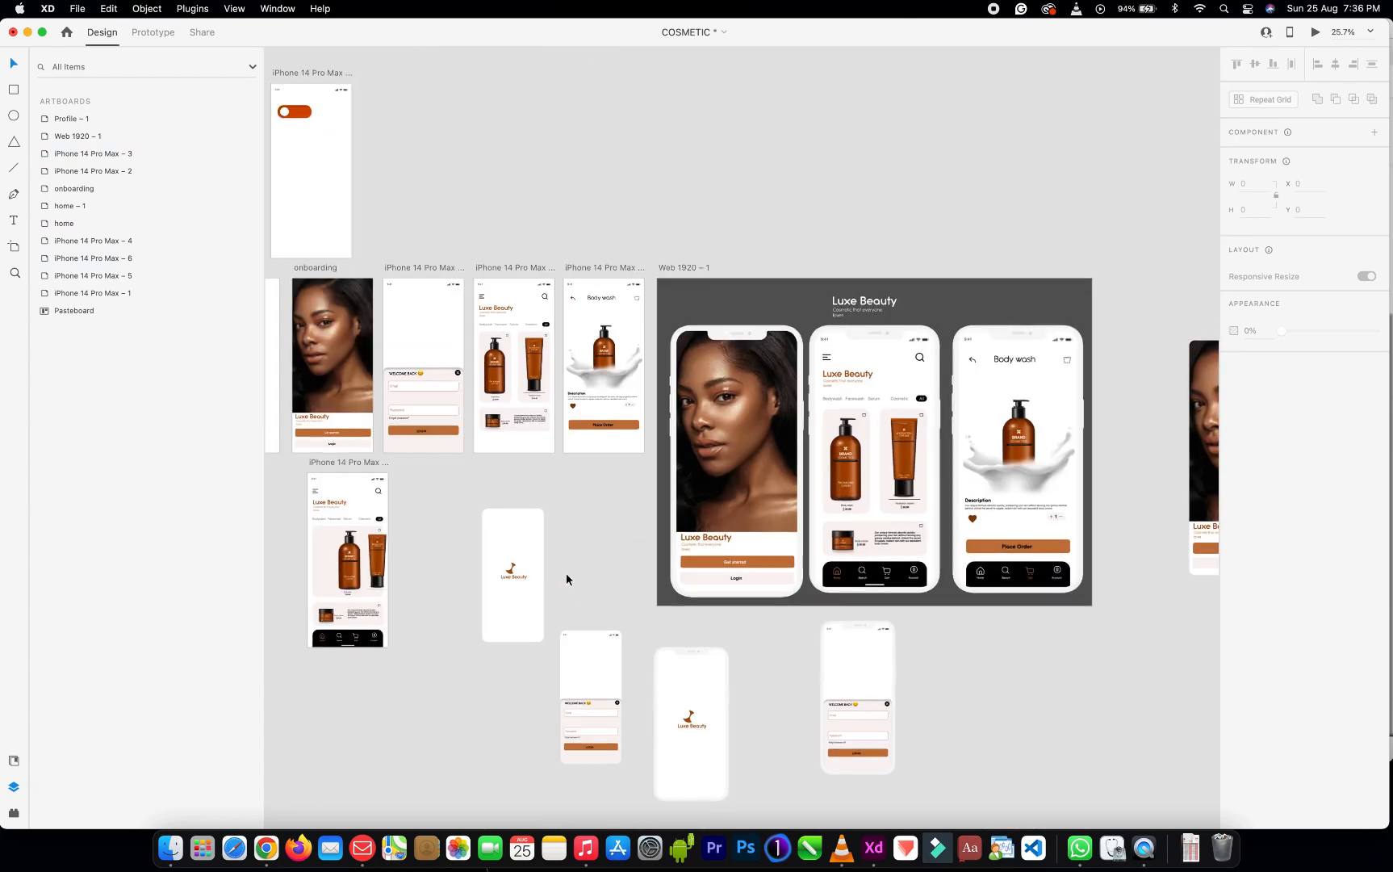
scroll(510, 461, "up", 5)
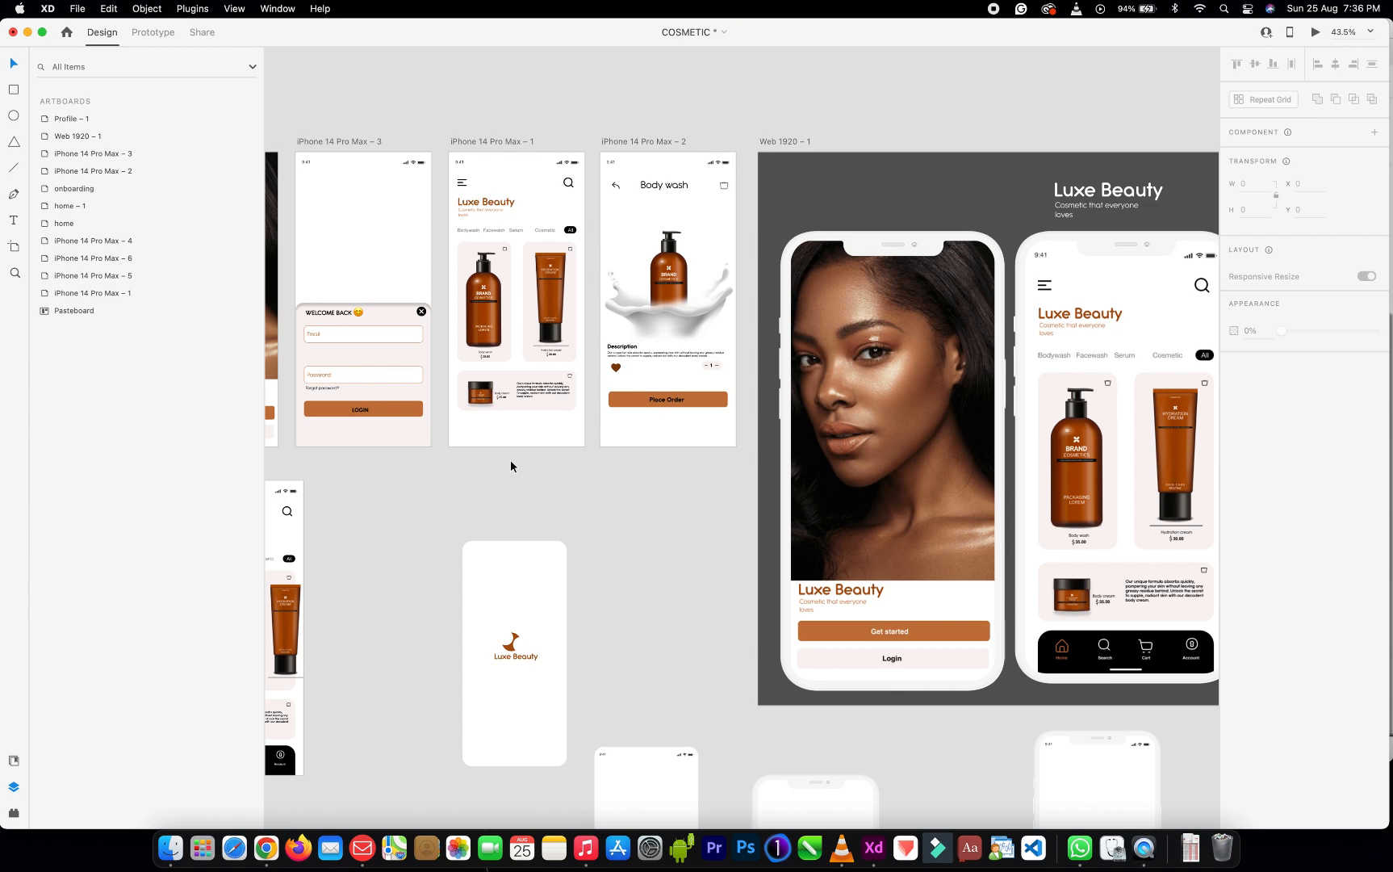
scroll(510, 459, "up", 5)
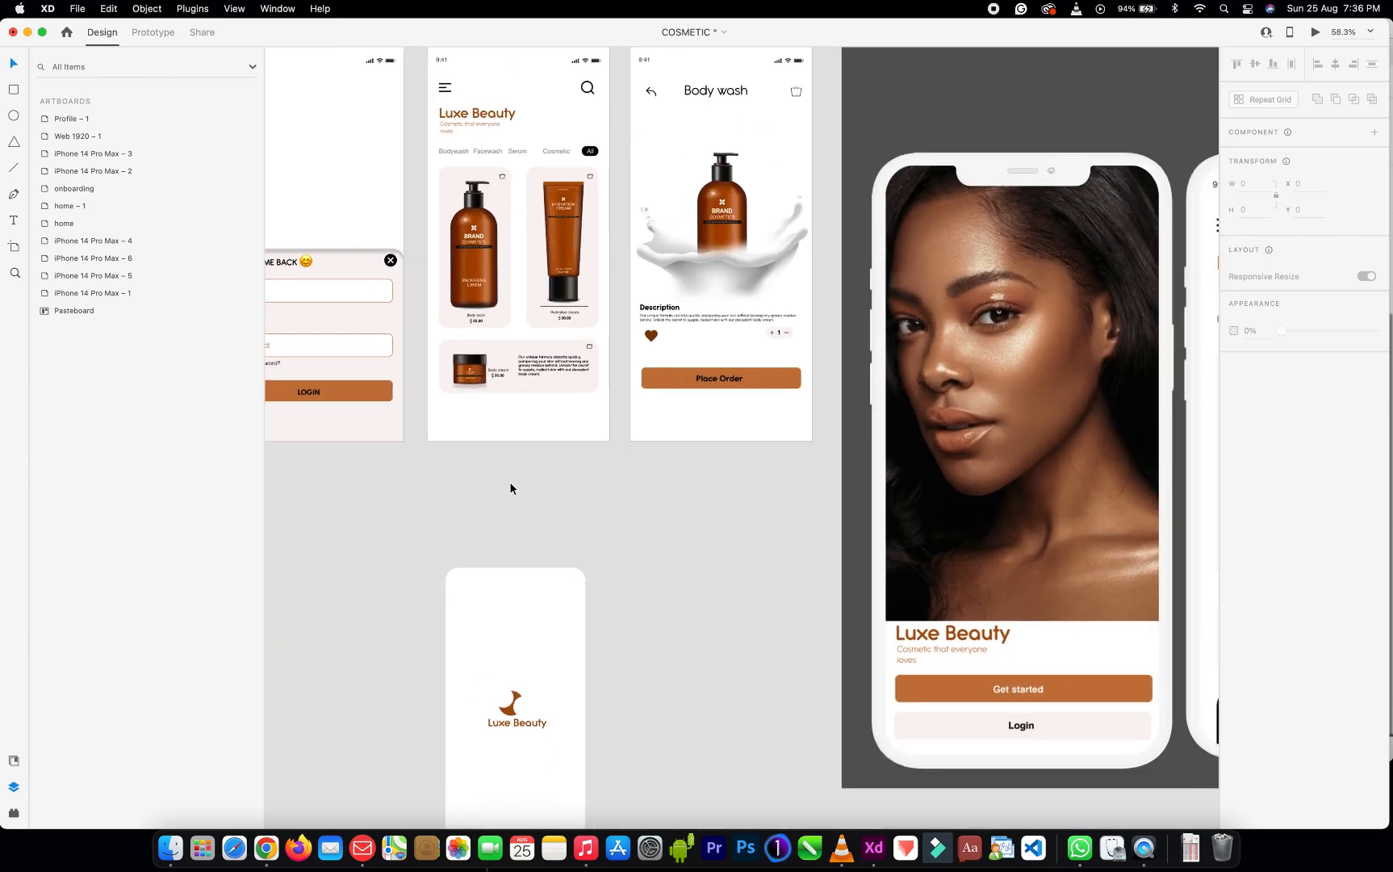
scroll(510, 488, "down", 5)
scroll(510, 488, "down", 5)
scroll(511, 488, "down", 3)
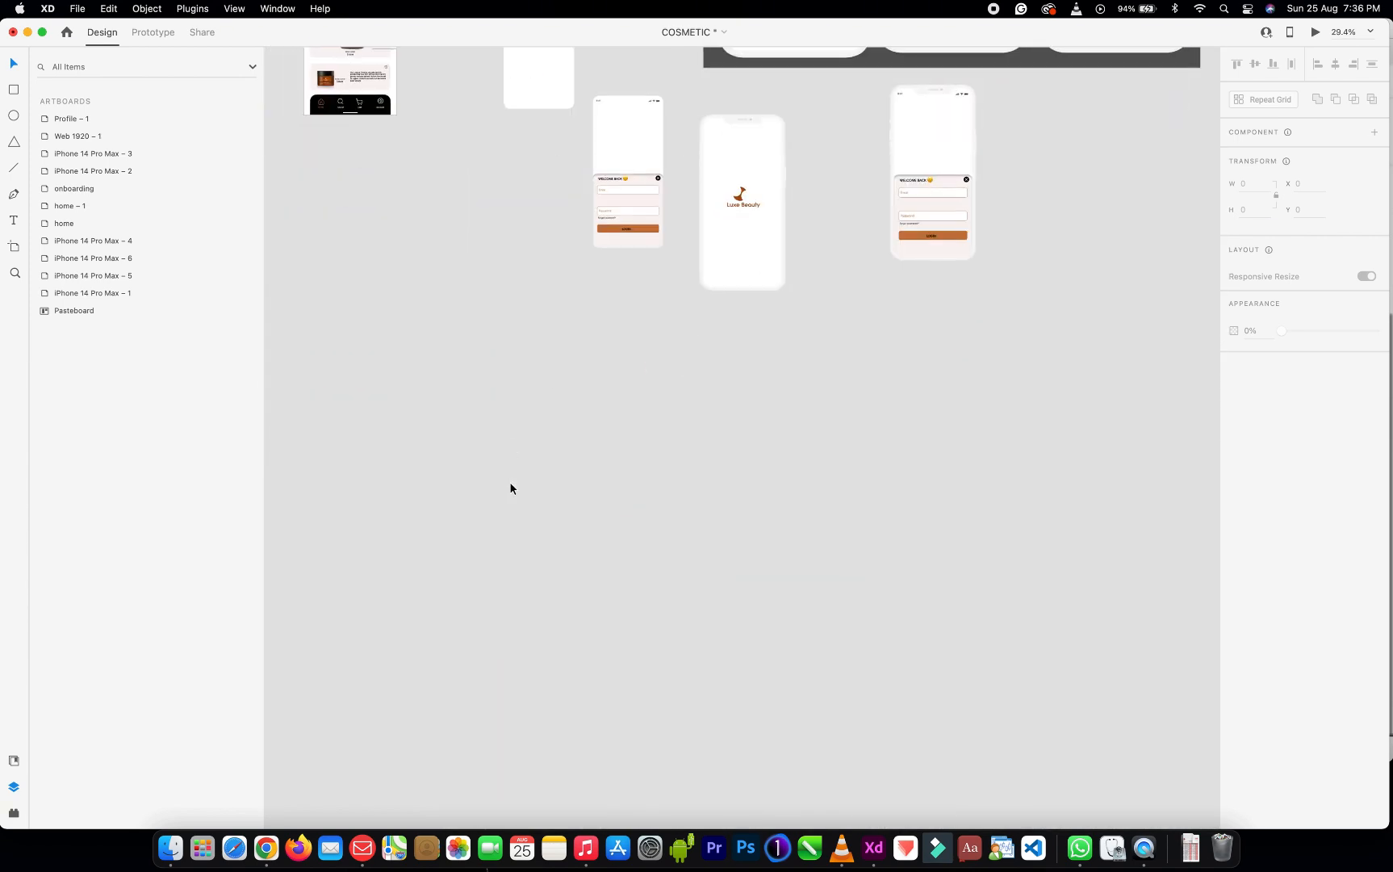
Add an iPhone 14 Pro Max artboard and move it to empty canvas at about X 3646, Y 2629
key("a")
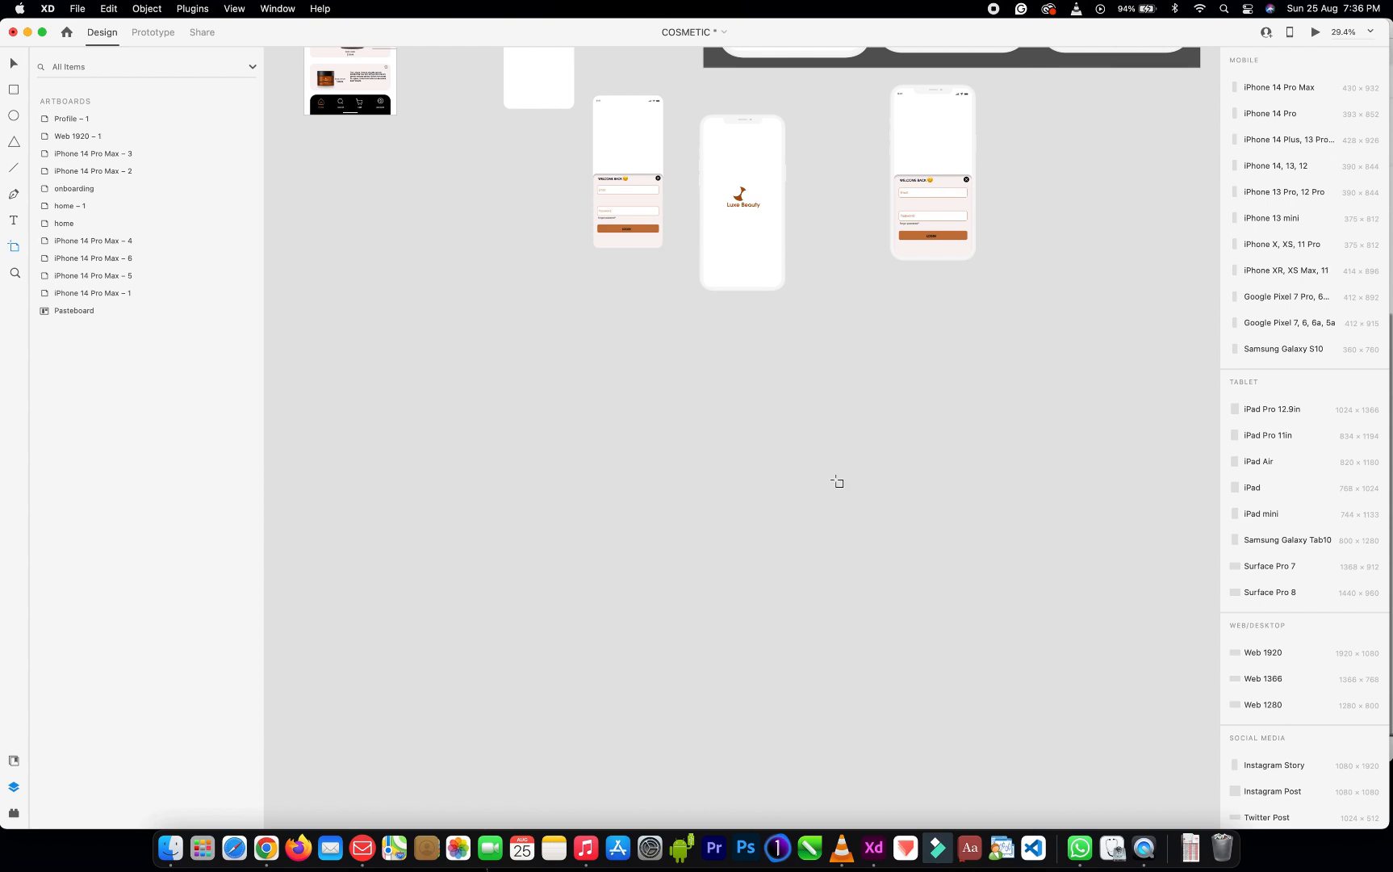
scroll(986, 186, "up", 3)
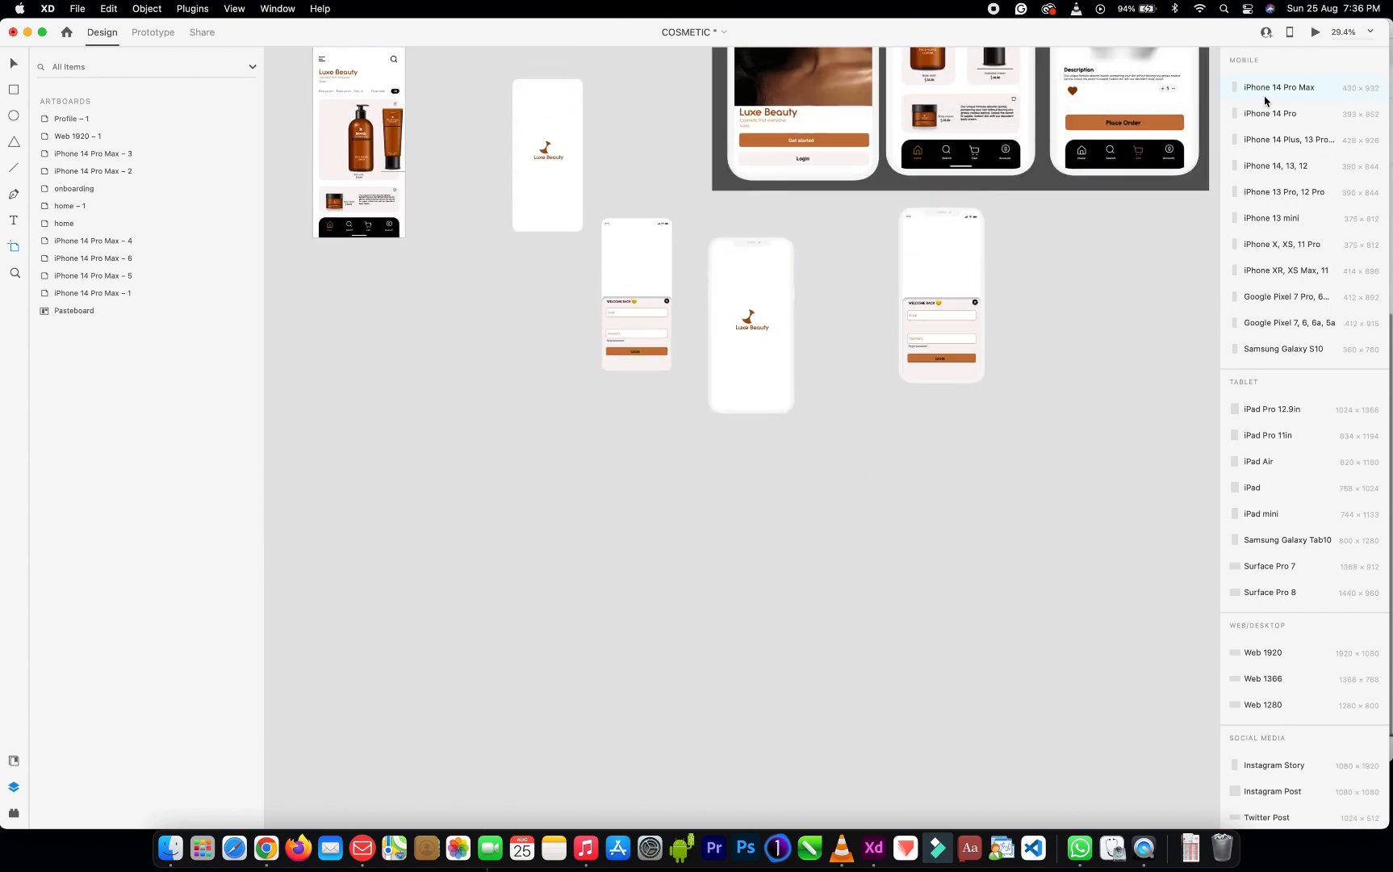
left_click(1264, 95)
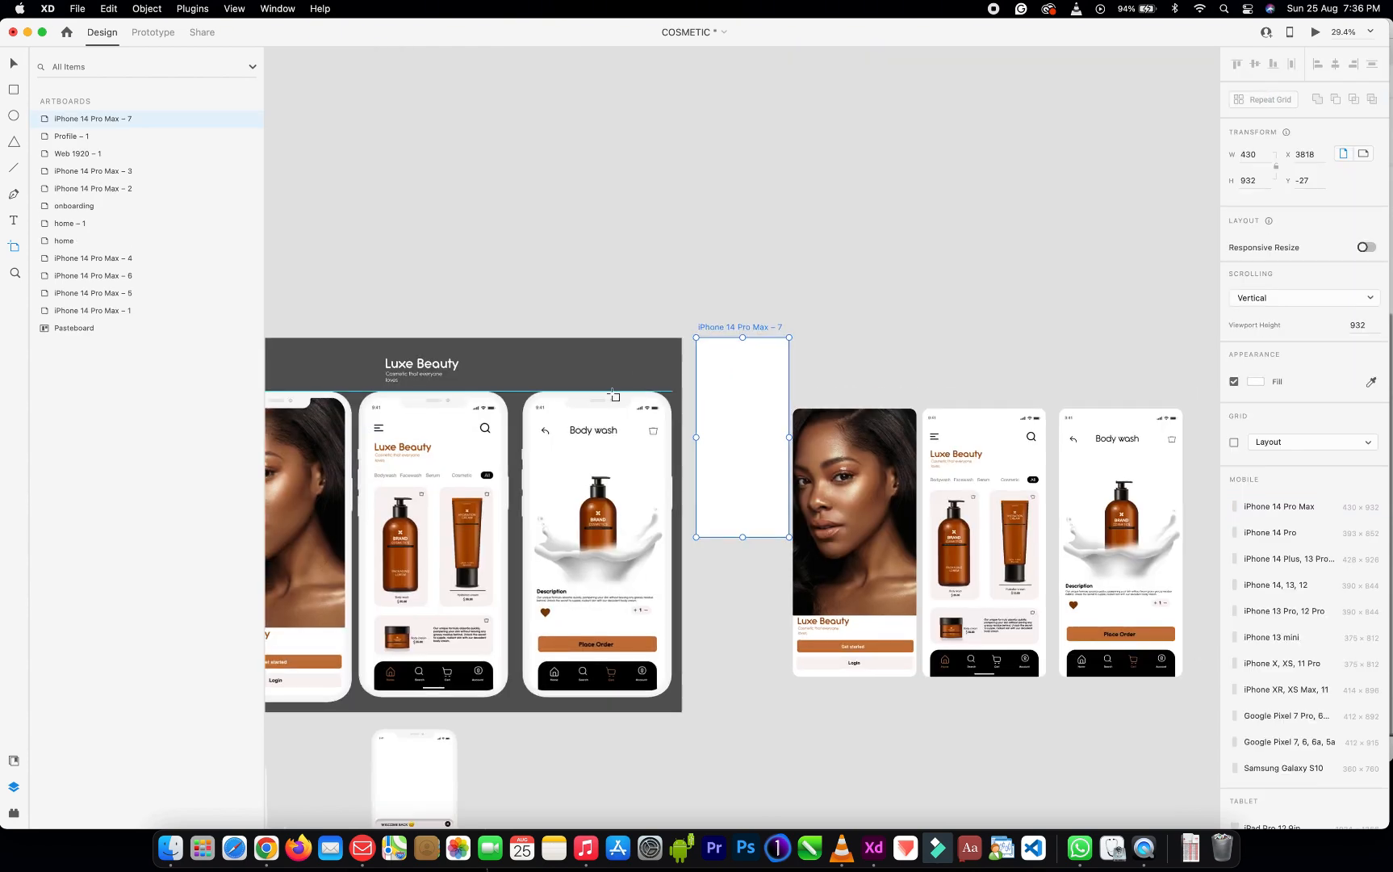
key("v")
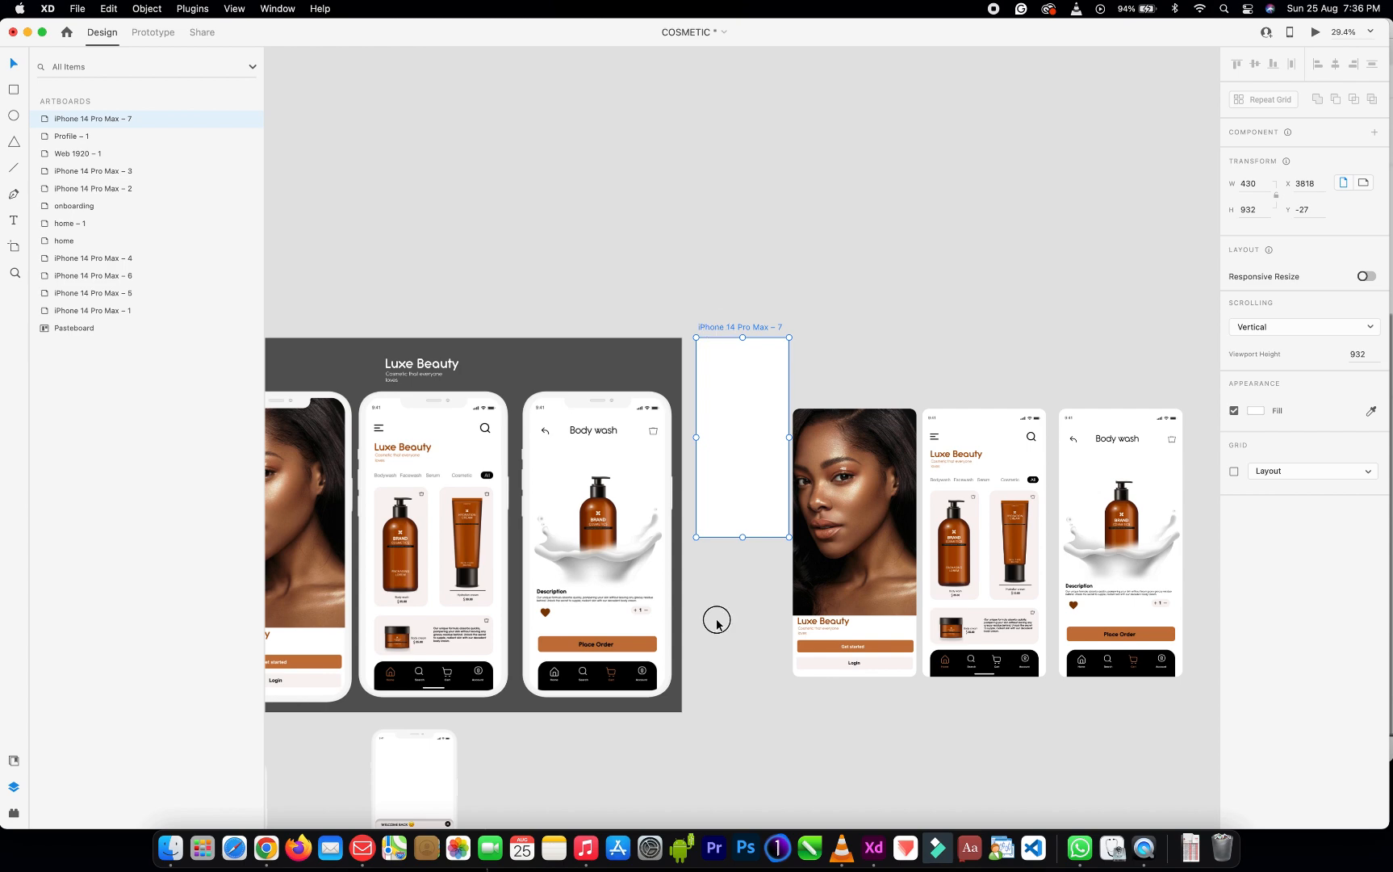
left_click_drag(716, 327, 682, 526)
Draw a 430-wide, 159-high rectangle with a corner radius of 32 across the new artboard's base, extending past its lower edge
scroll(684, 525, "up", 5)
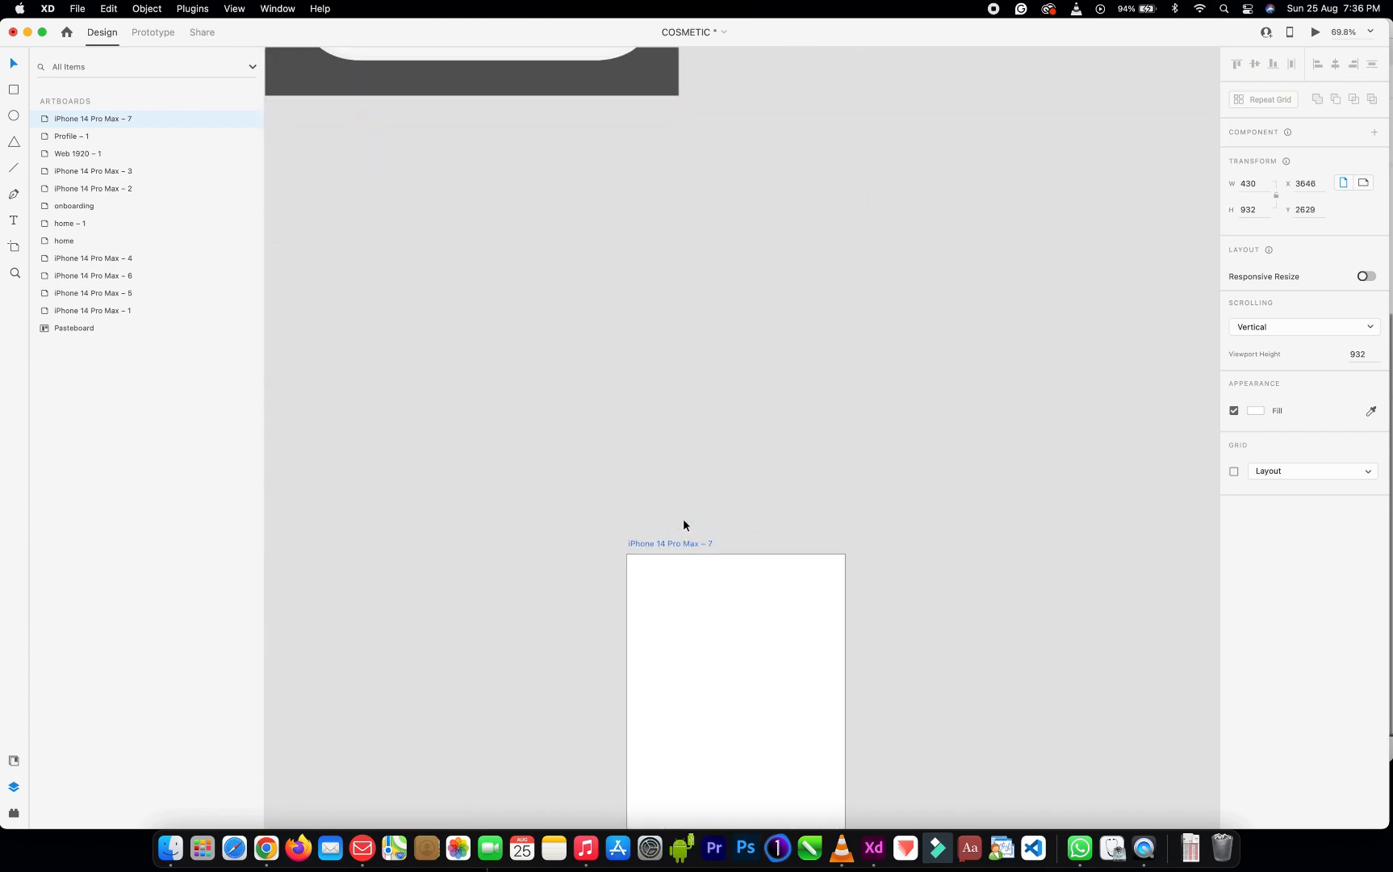
scroll(684, 524, "down", 5)
scroll(683, 525, "down", 4)
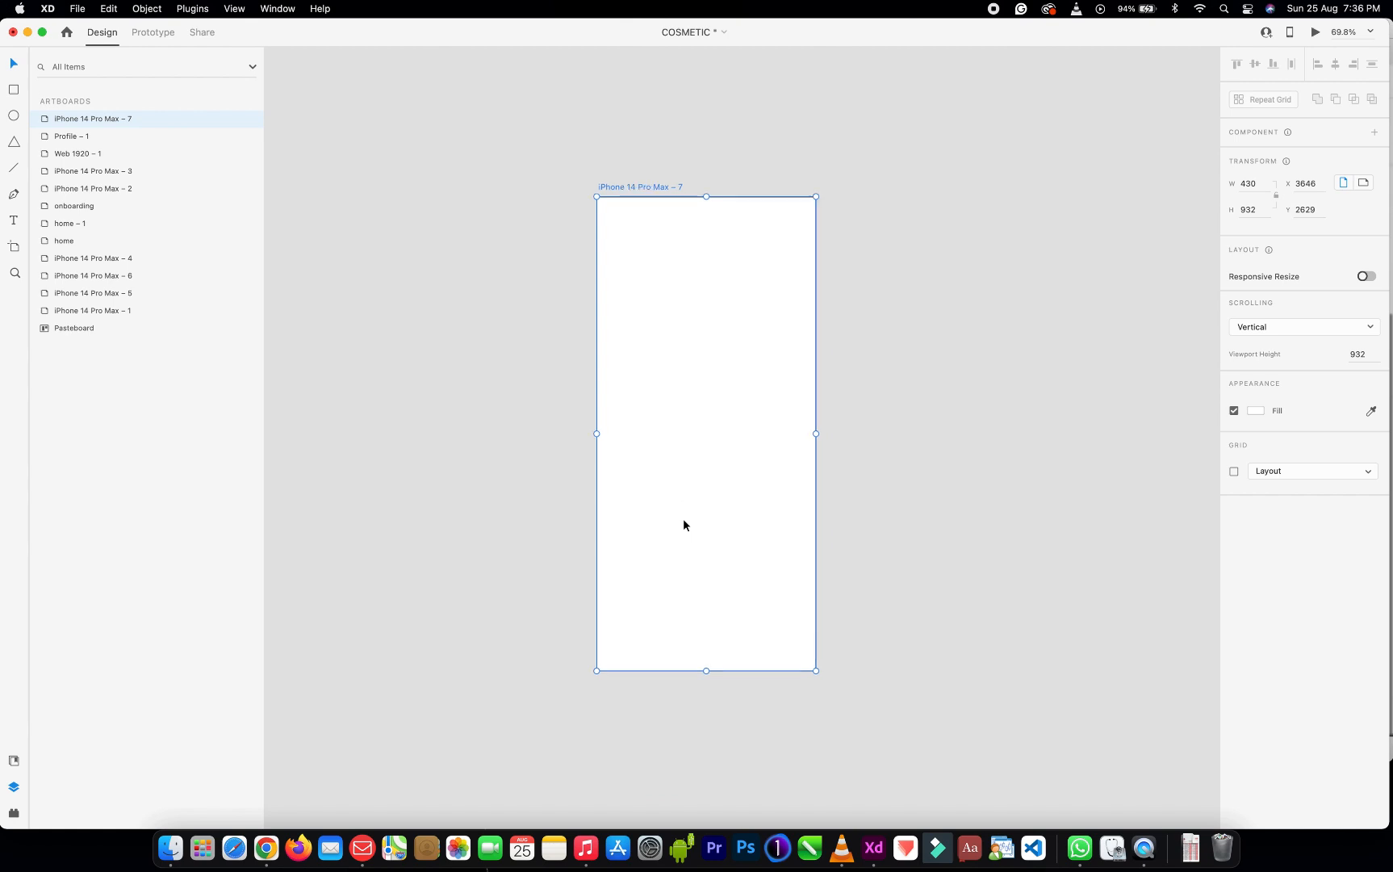
scroll(683, 524, "down", 1)
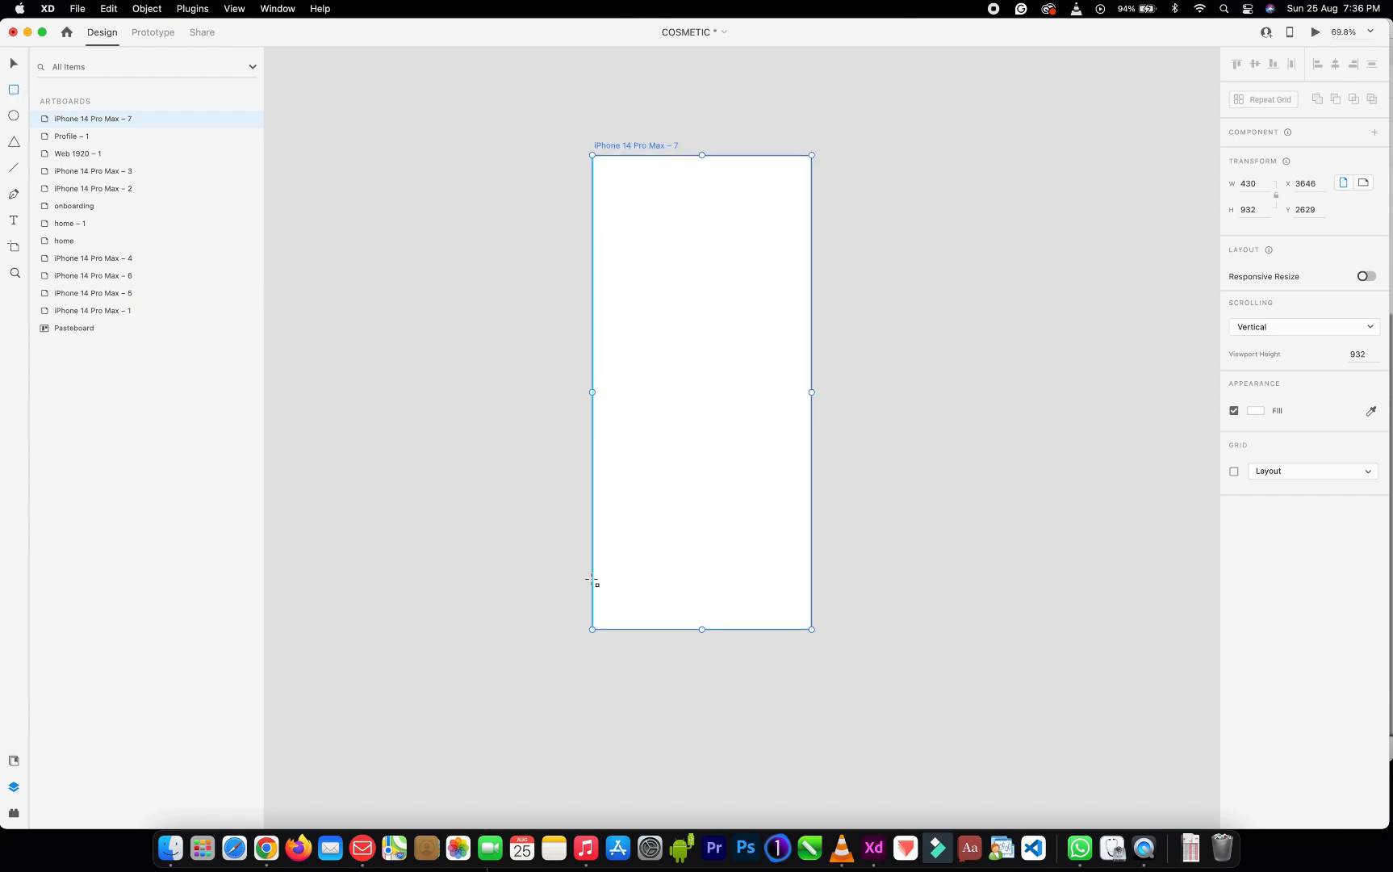
left_click_drag(592, 576, 810, 628)
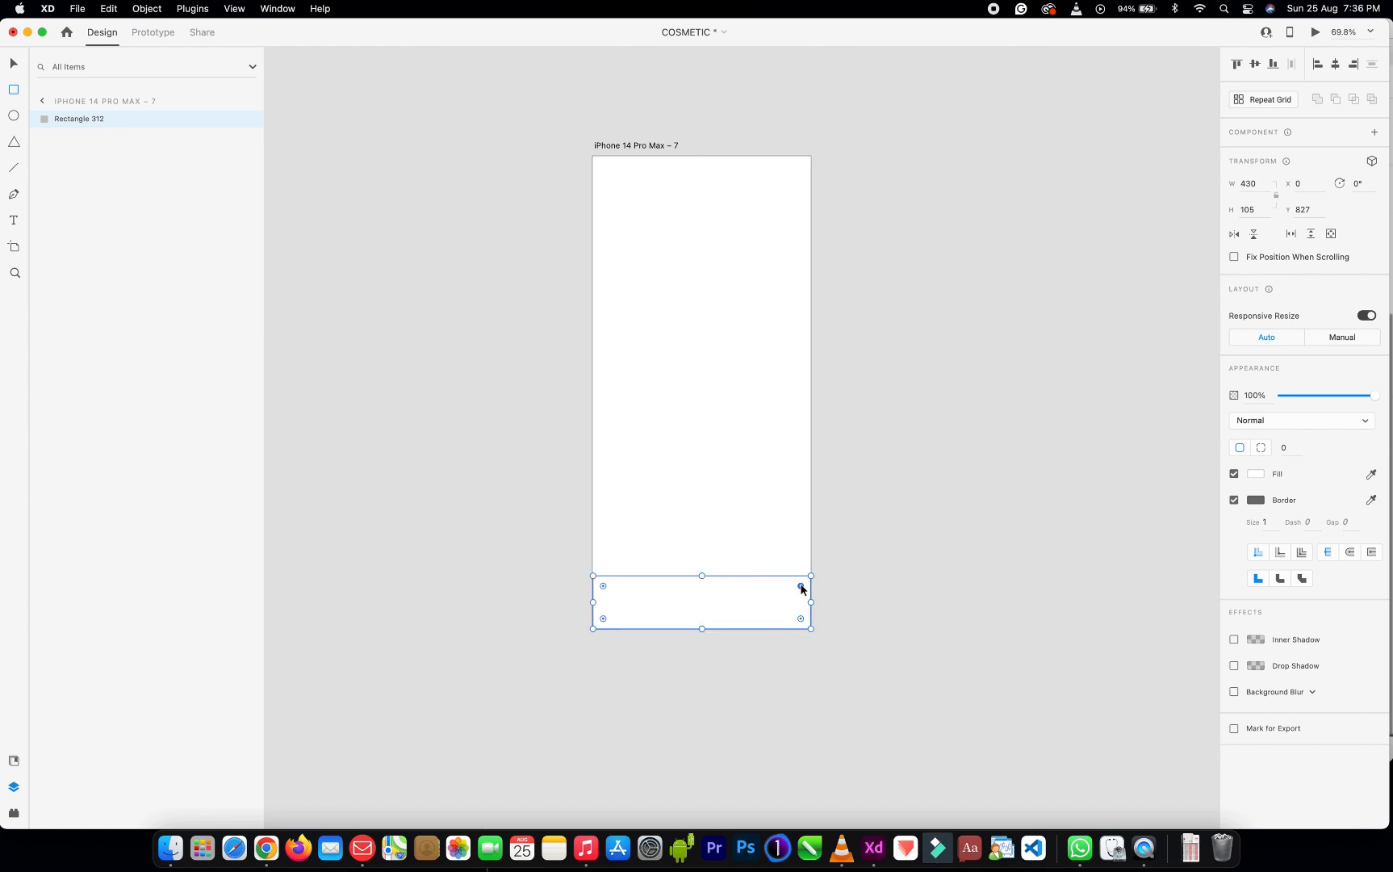
left_click_drag(801, 586, 794, 592)
left_click_drag(701, 627, 701, 655)
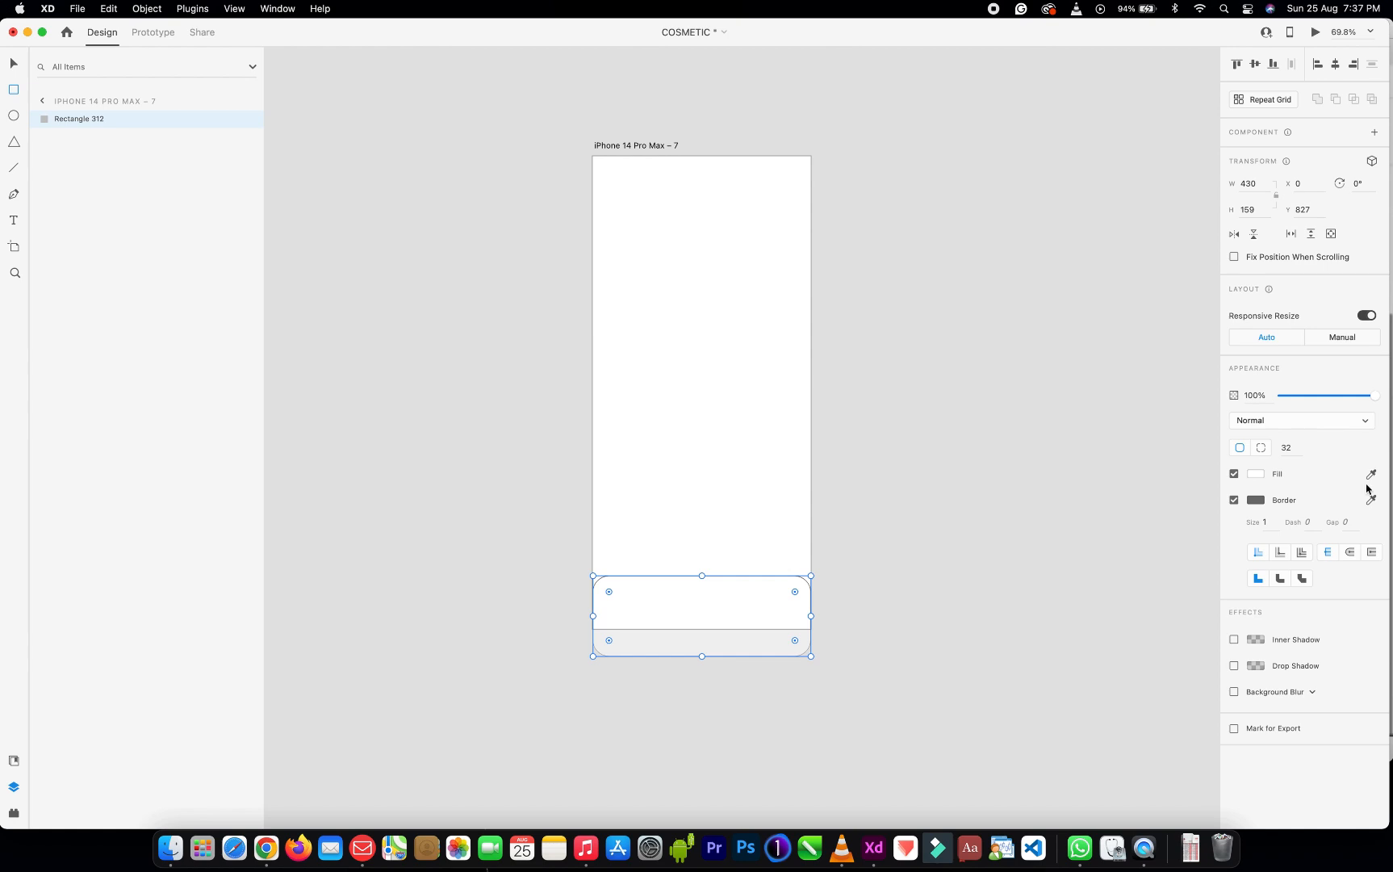
Remove the bar rectangle's border and fill it with black #000000
left_click(1233, 499)
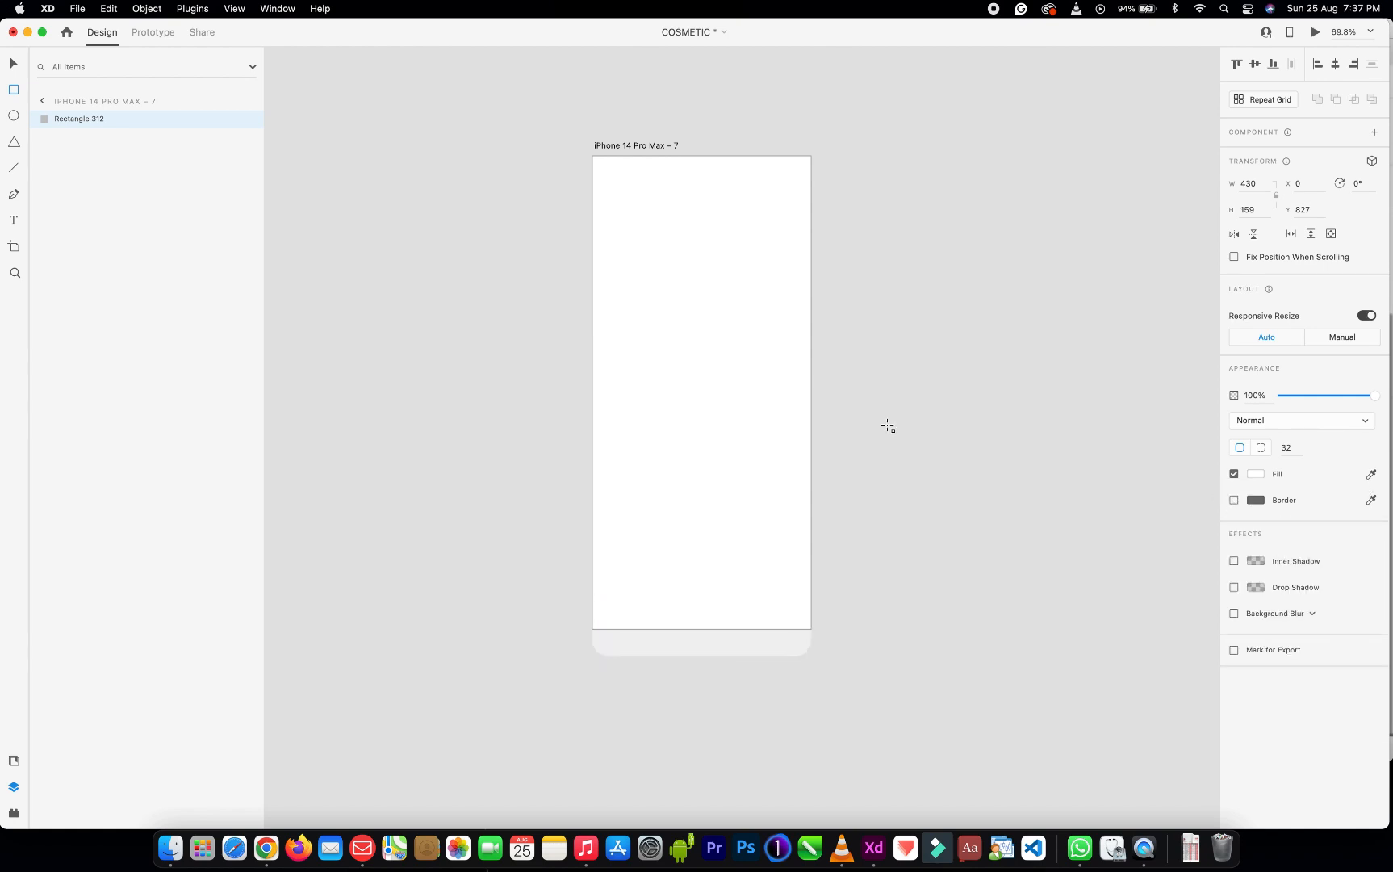
left_click(1255, 475)
left_click_drag(1189, 505, 1263, 680)
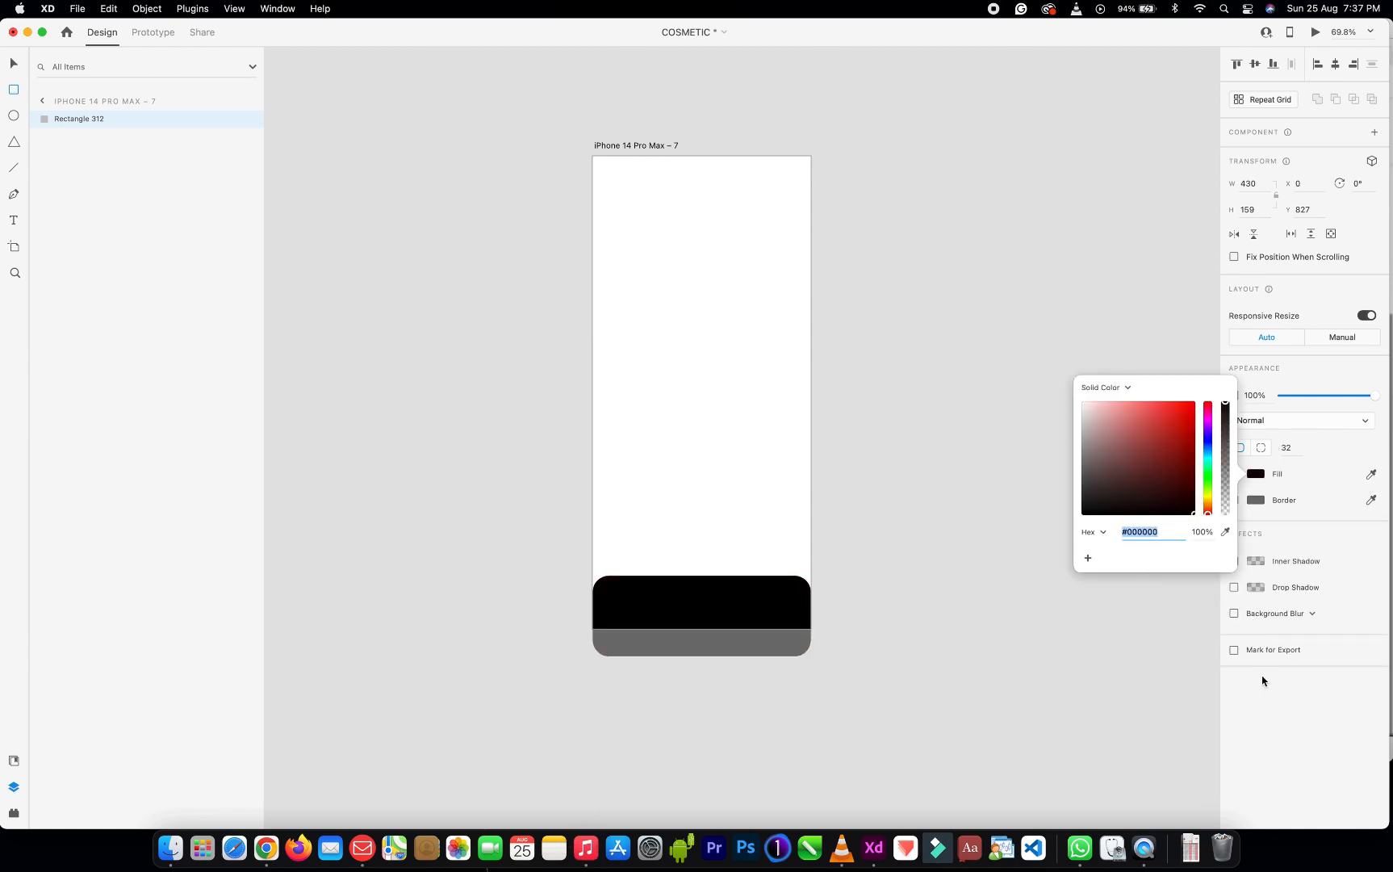
left_click(1062, 466)
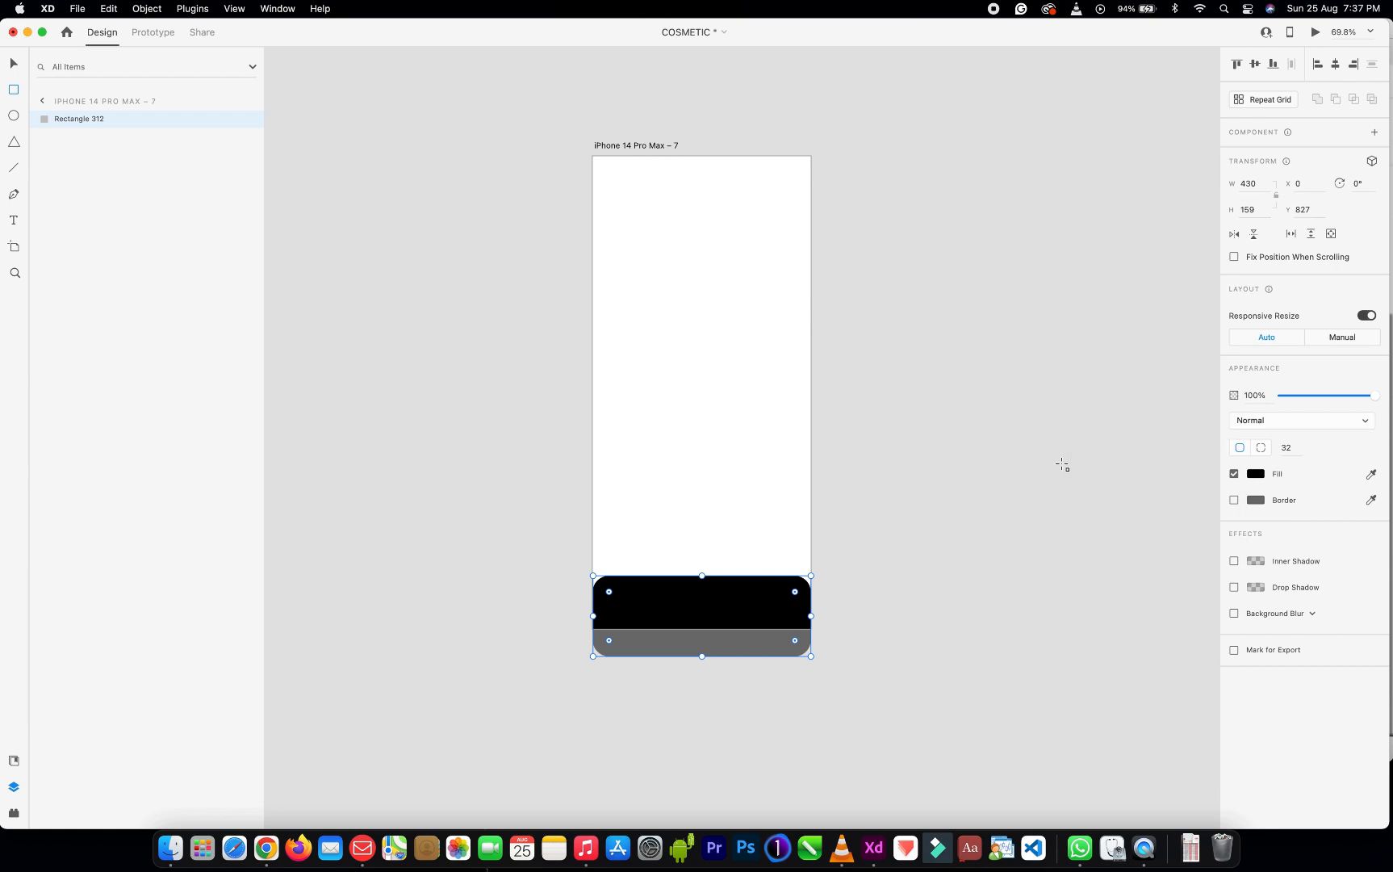
key("v")
Examine the navigation bars on the existing home screens, then return to the new artboard's black bar with nothing selected
scroll(901, 361, "down", 5)
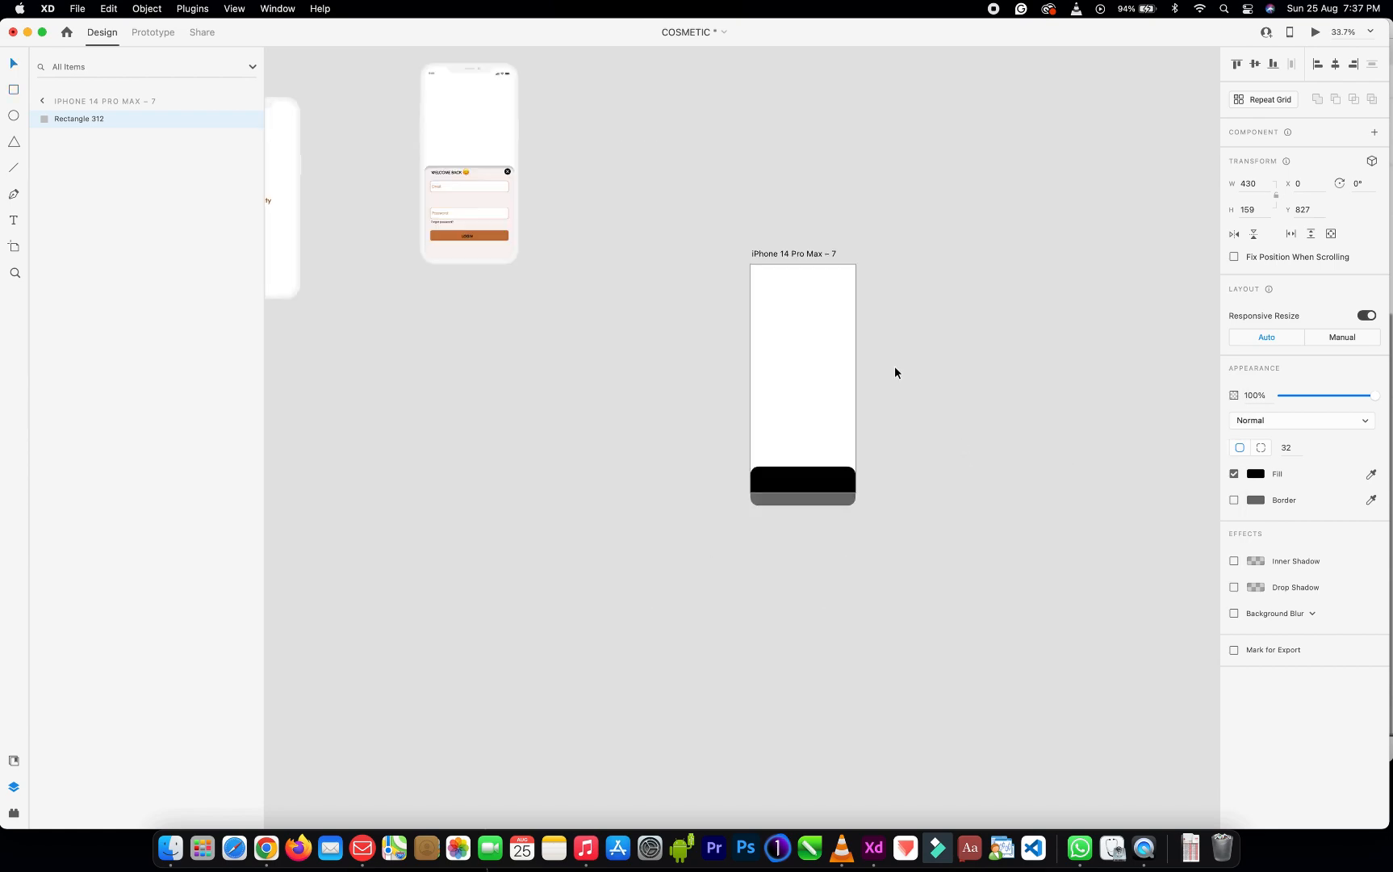
scroll(894, 373, "up", 10)
scroll(895, 373, "left", 8)
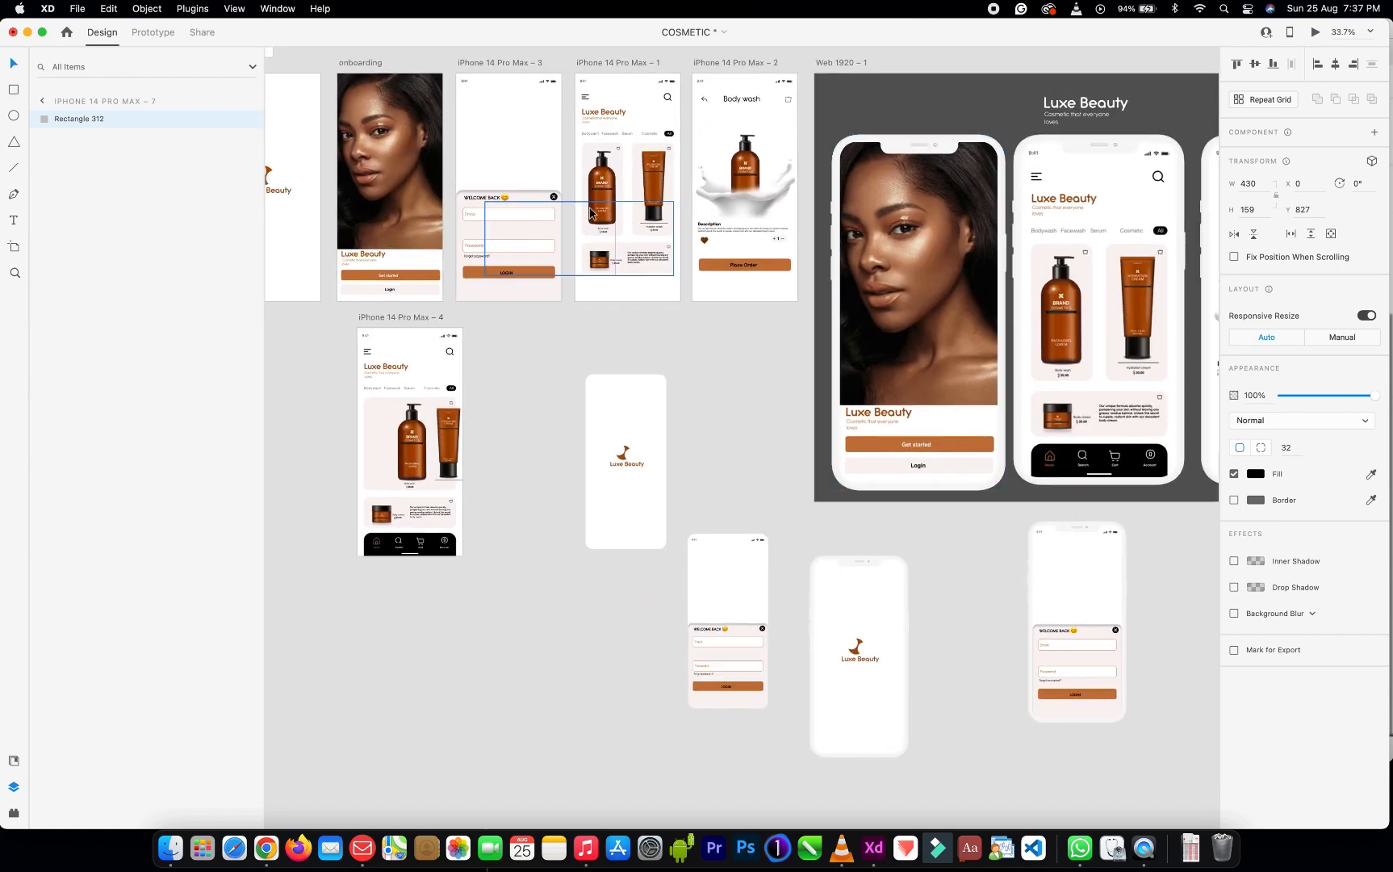
scroll(589, 206, "up", 3)
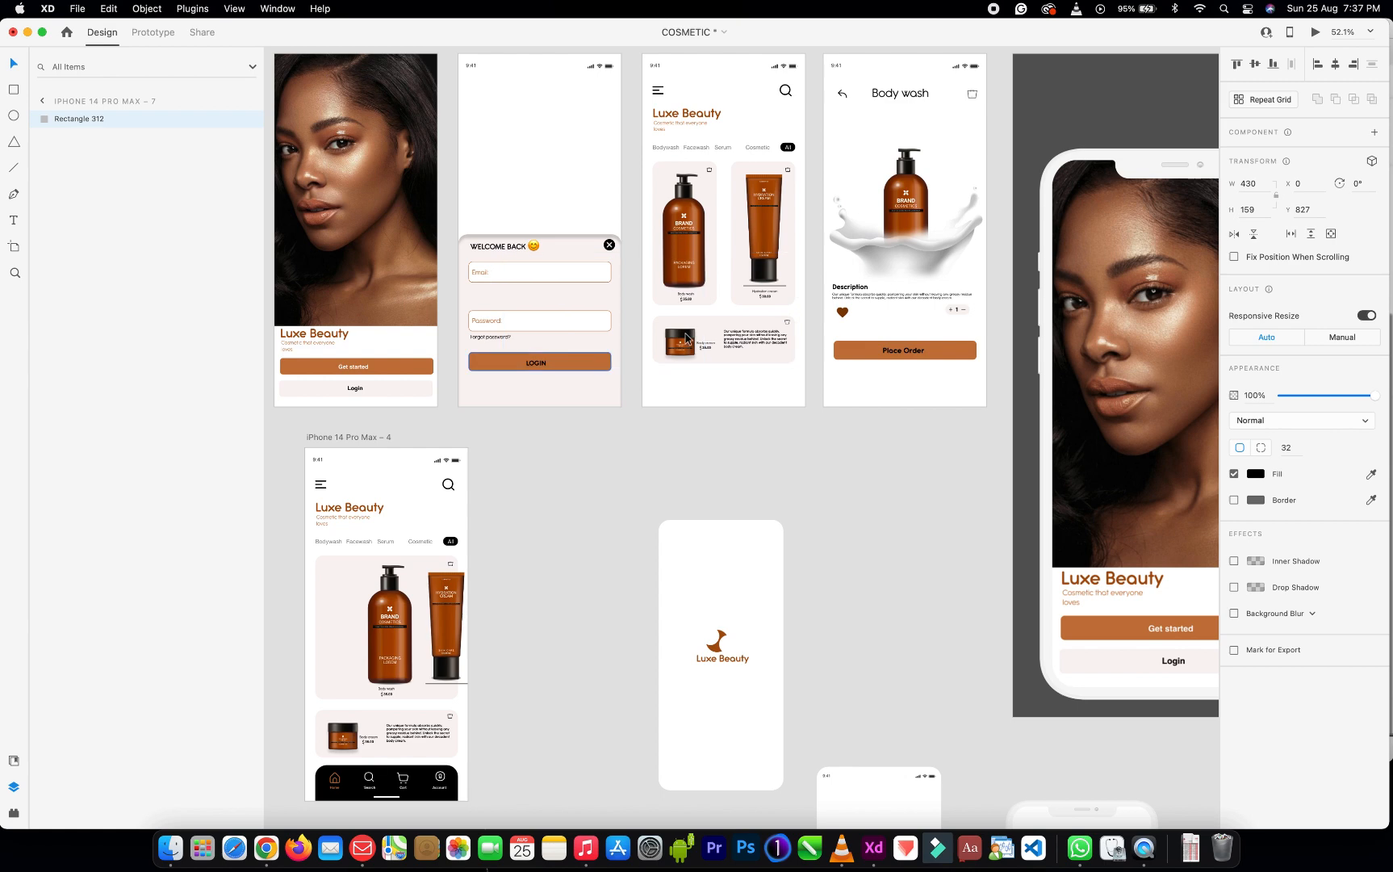
scroll(873, 370, "down", 15)
scroll(873, 369, "right", 10)
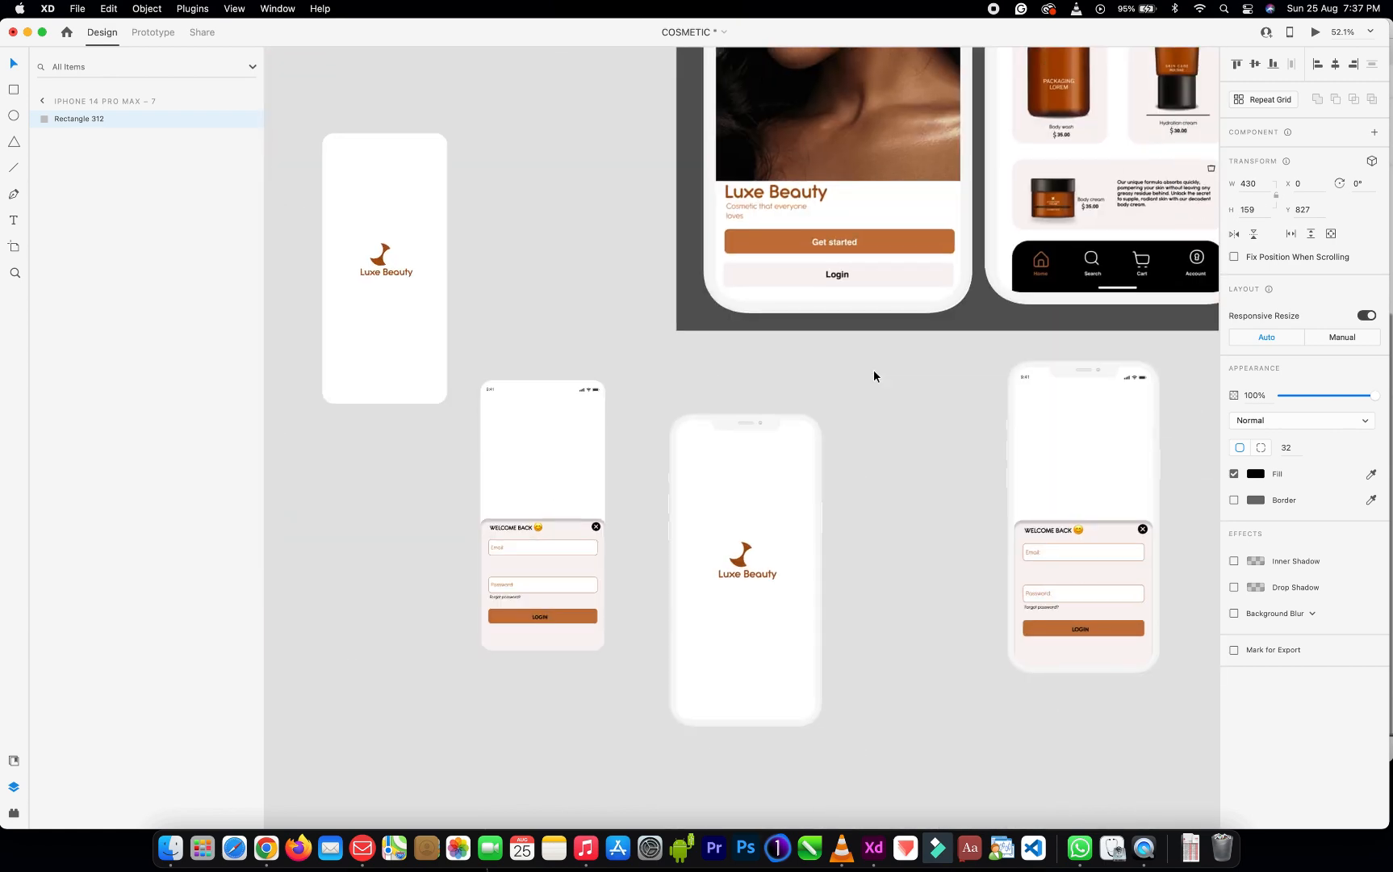
scroll(872, 370, "right", 5)
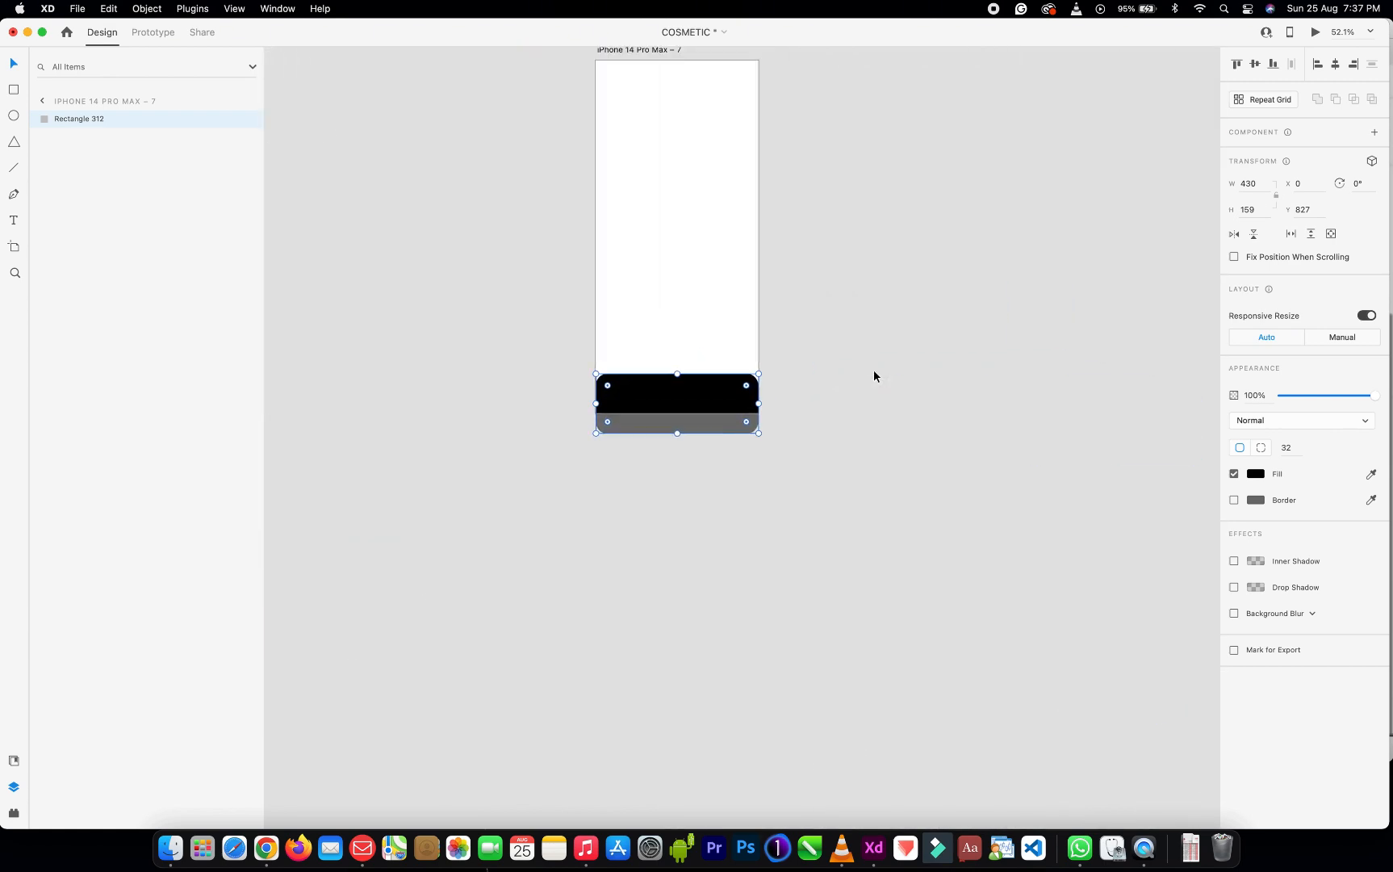
left_click(804, 366)
scroll(661, 398, "up", 5)
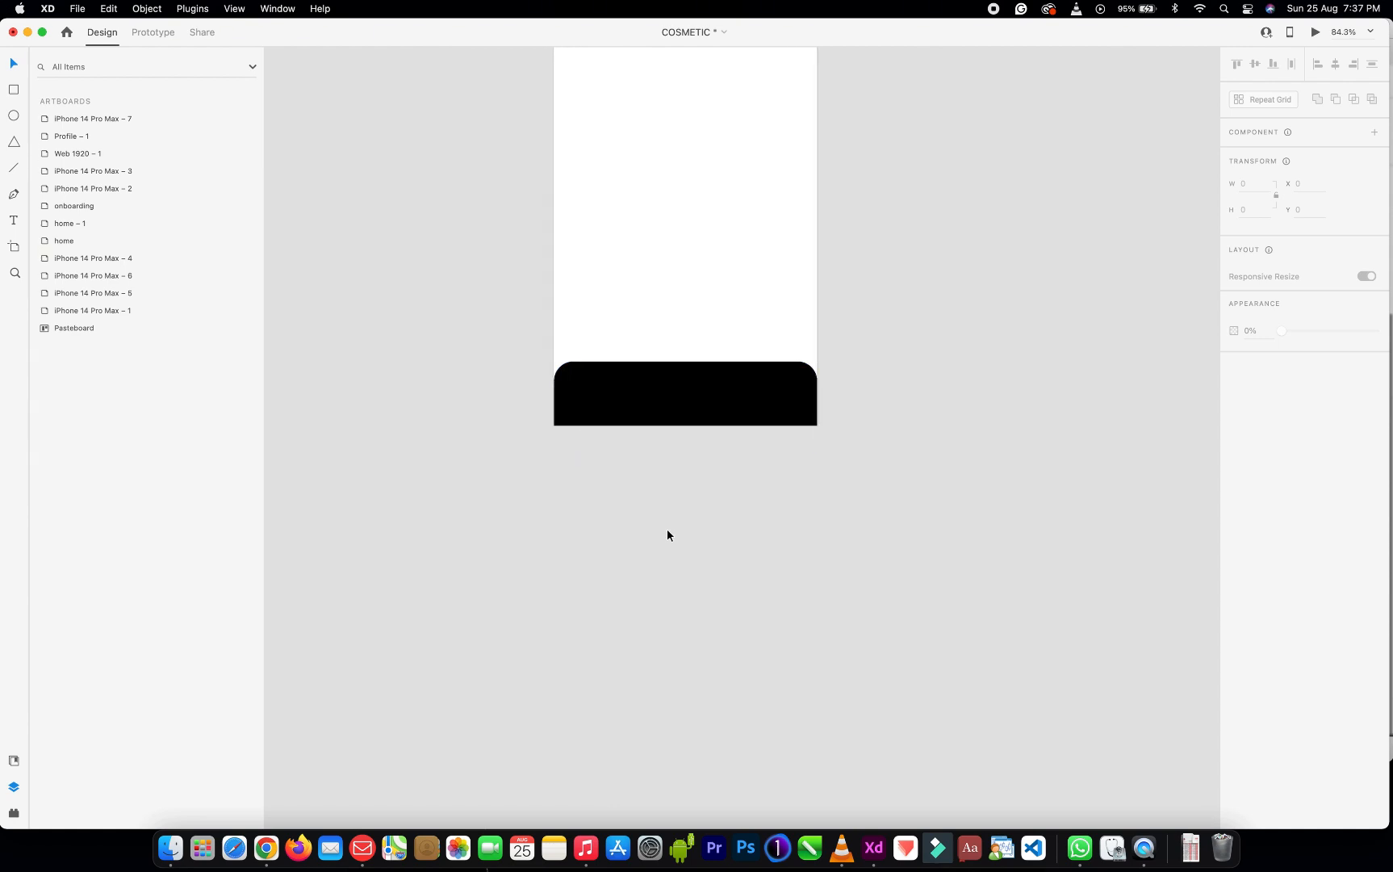
Switch to Chrome and load the iconmonstr.com icon library
left_click(266, 847)
left_click(416, 71)
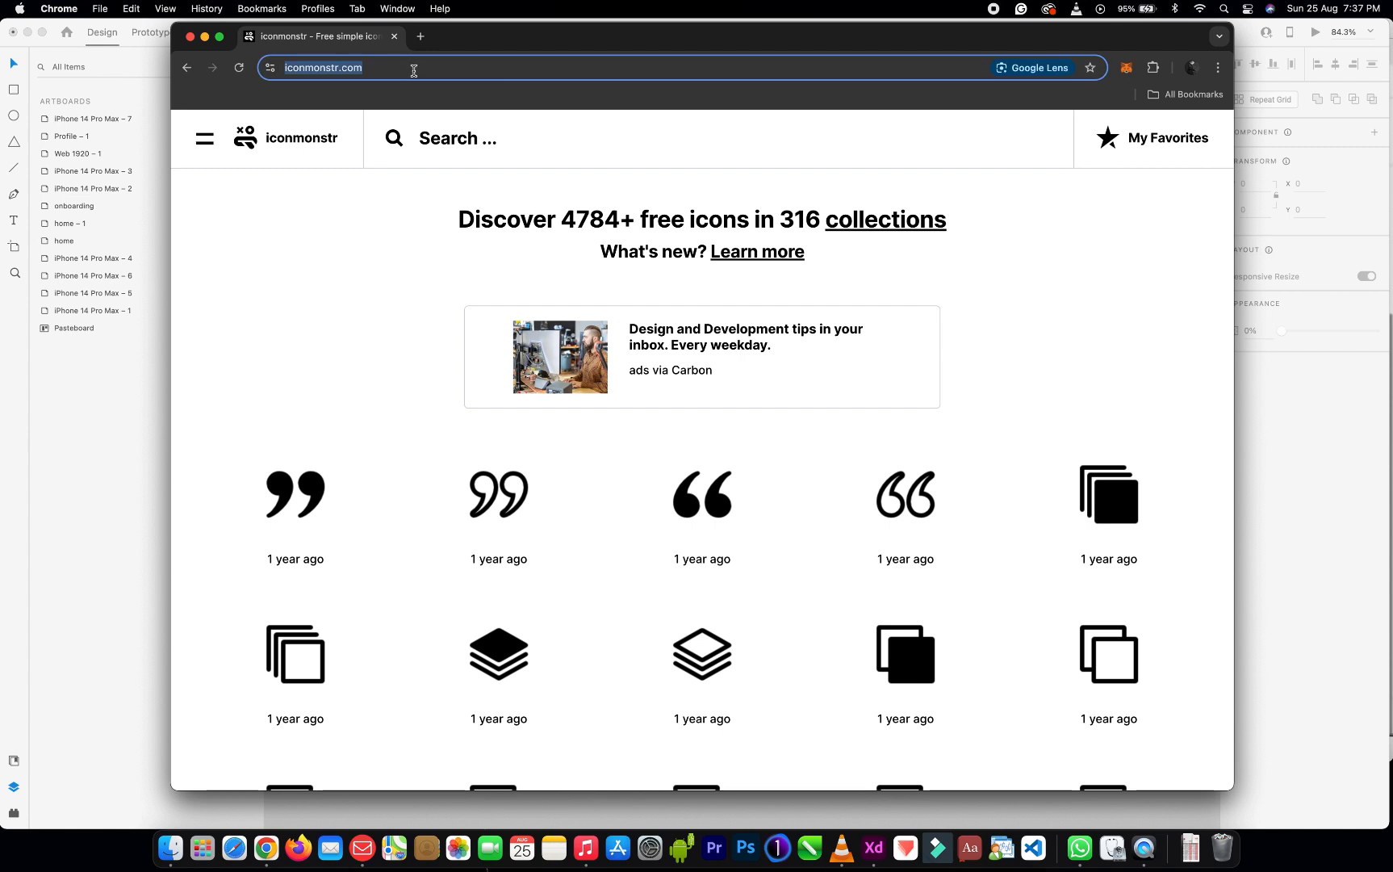
key("Return")
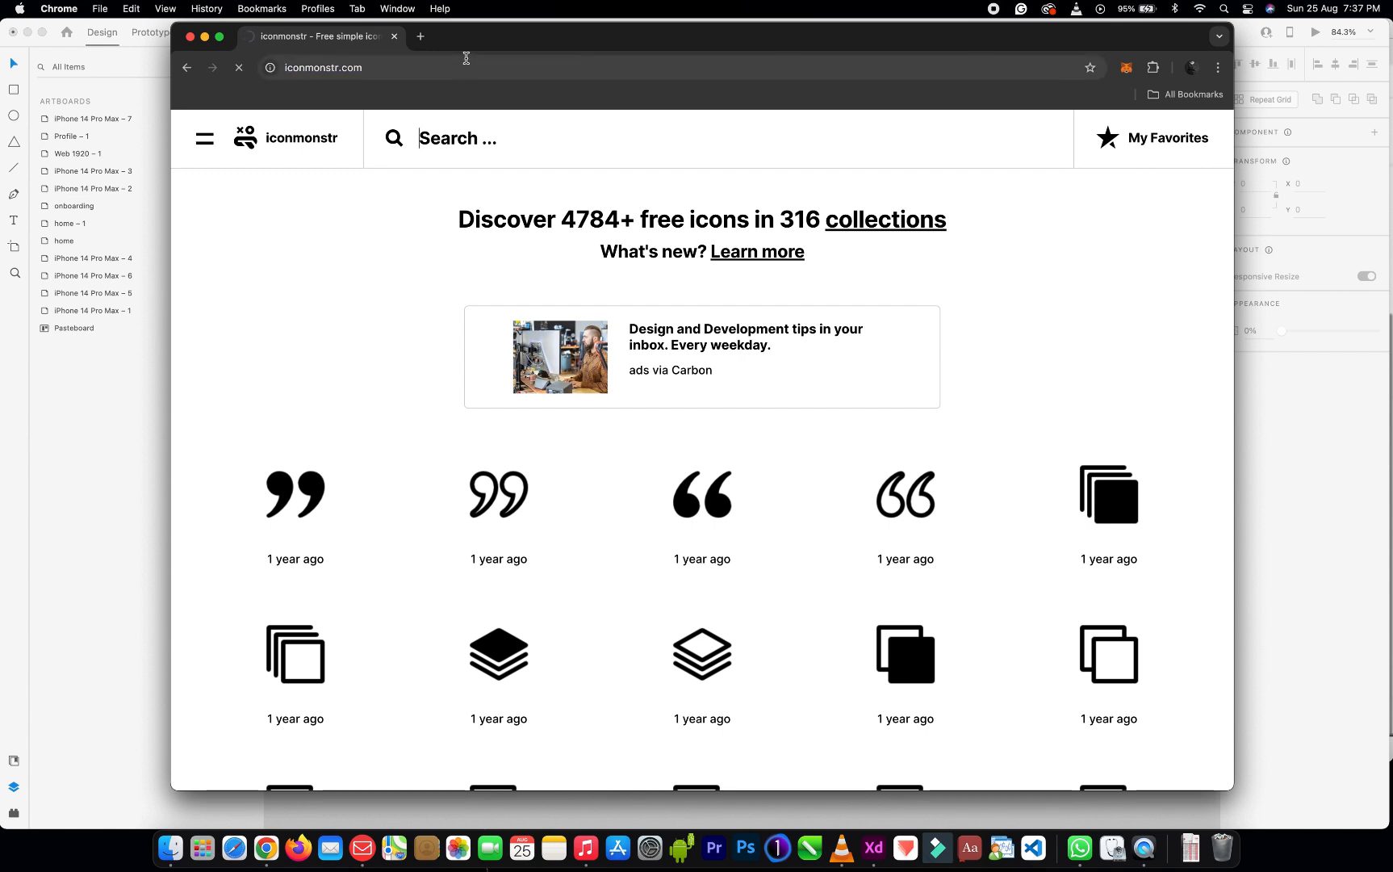
Search the icon library for "home"
type("h")
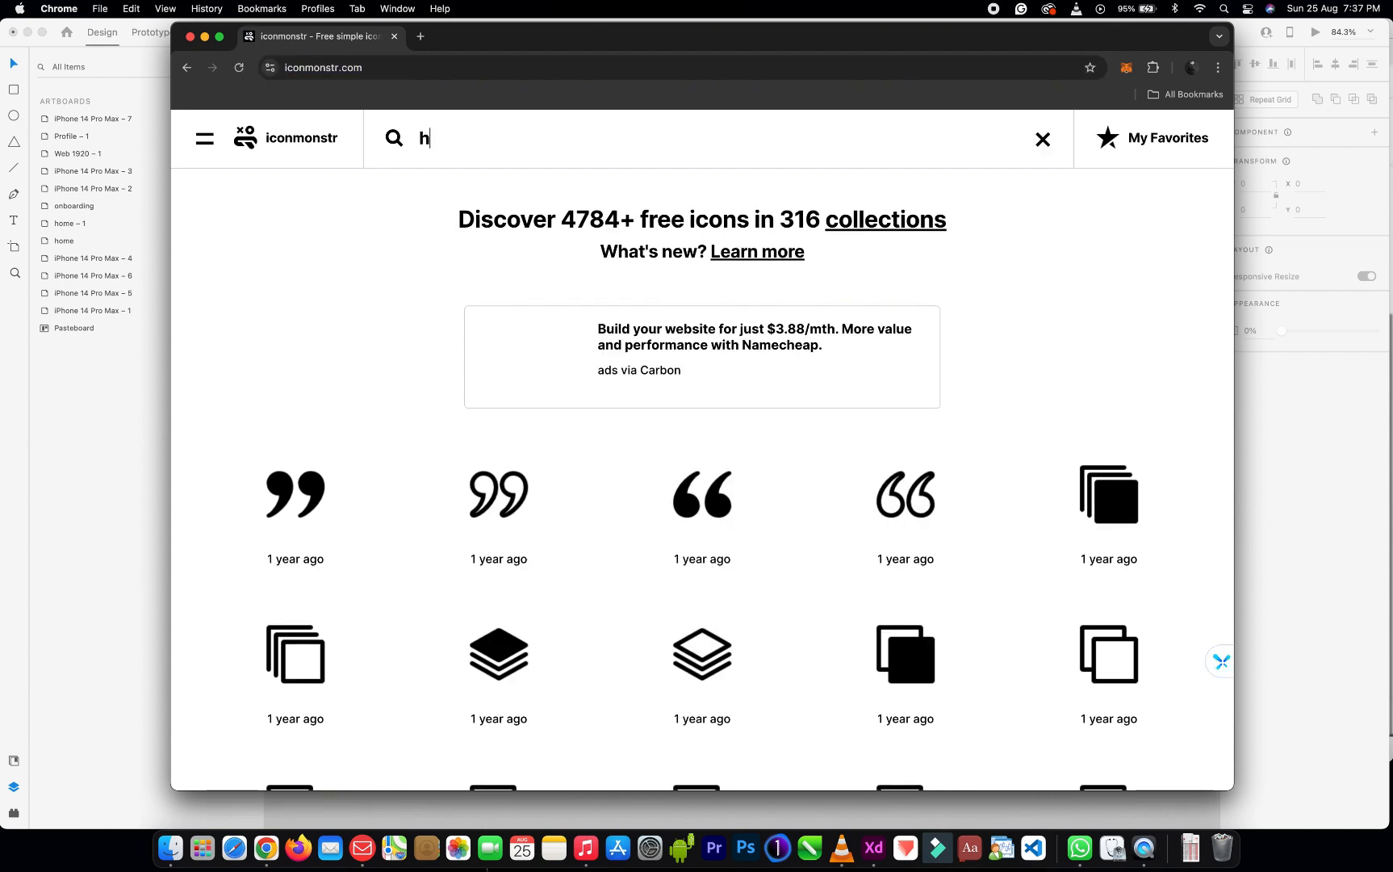
type("omer")
key("BackSpace")
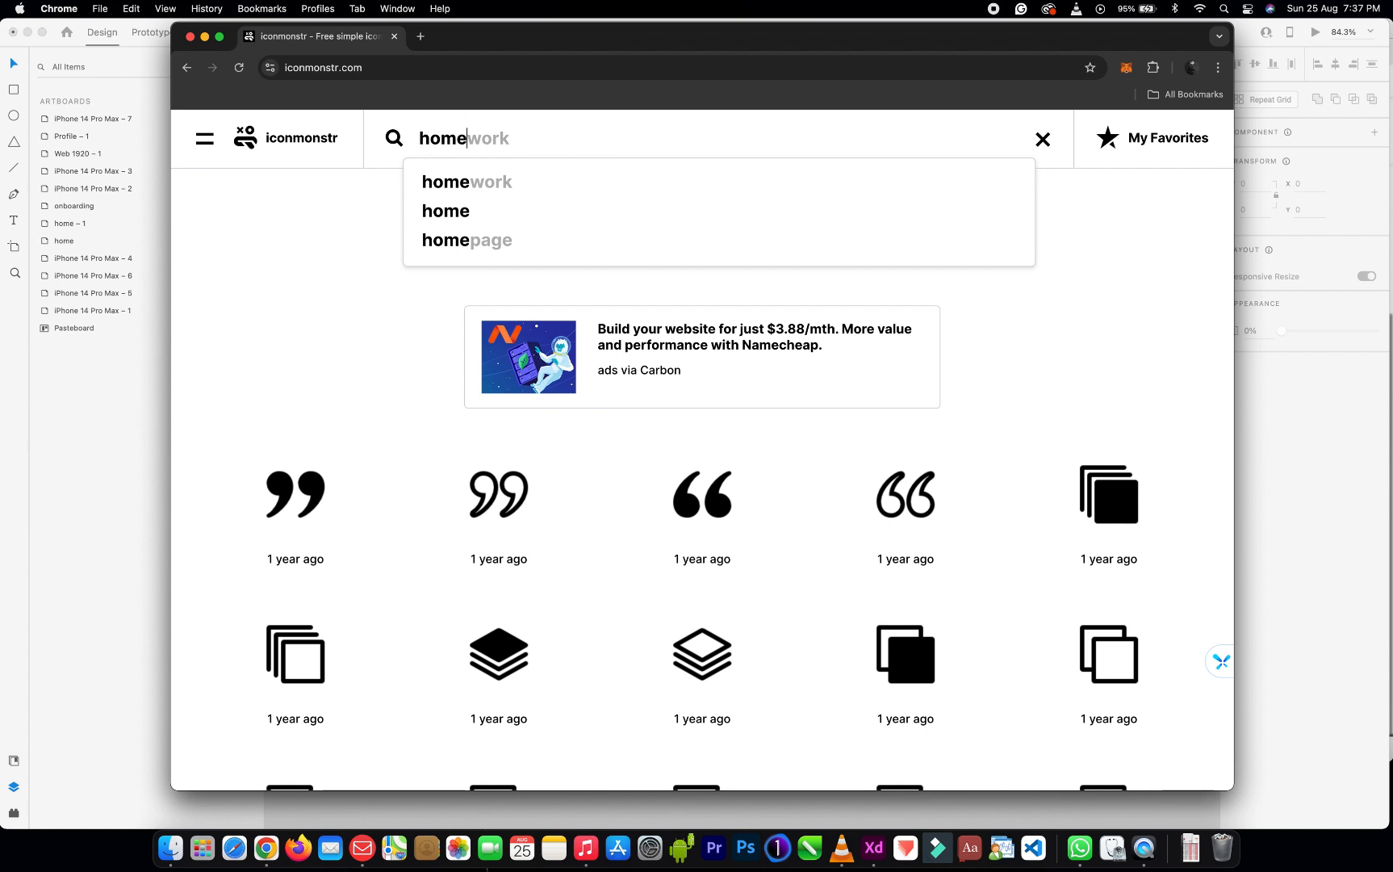
key("Down")
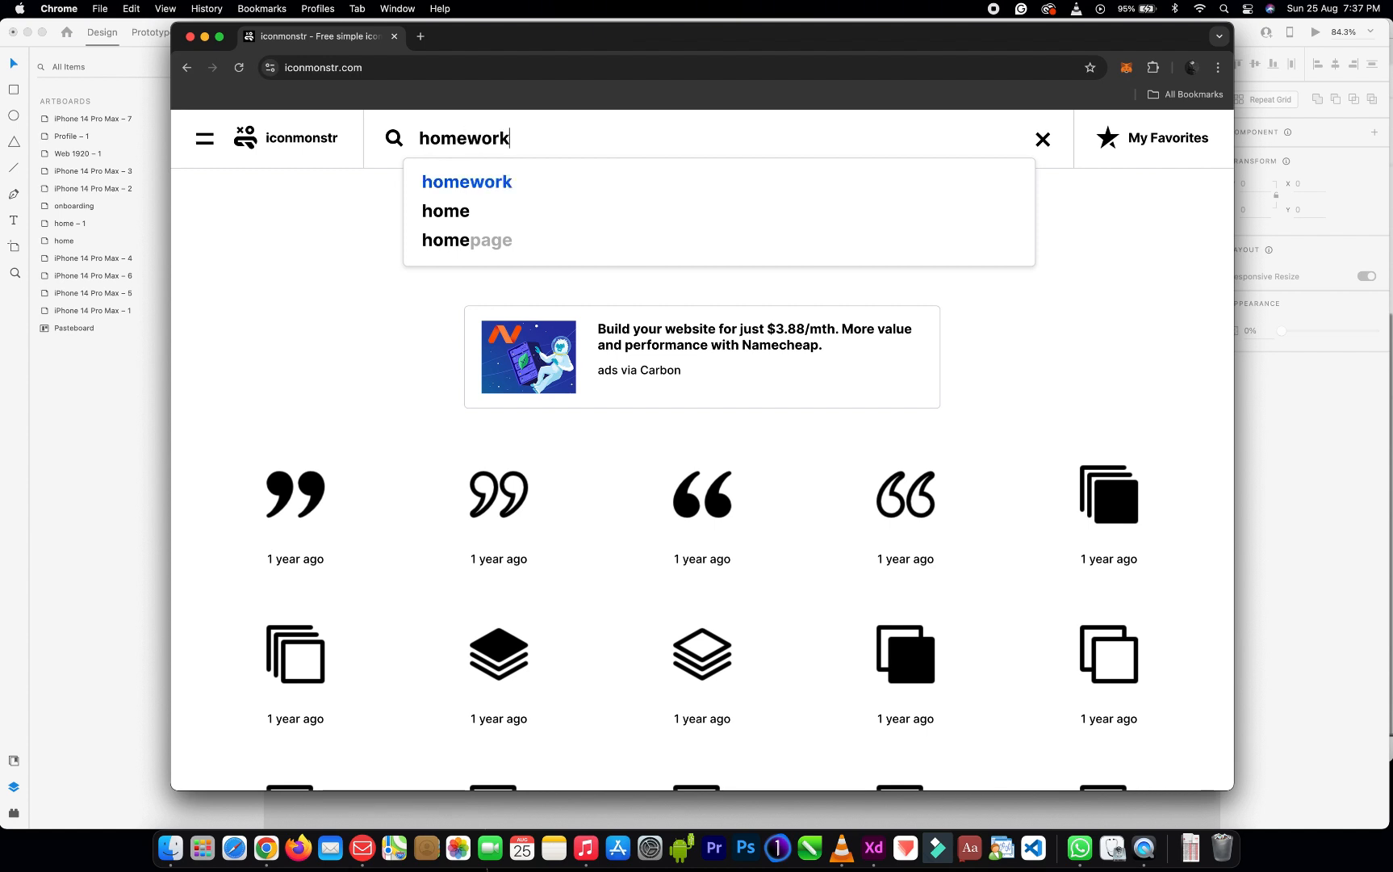
key("Down")
key("Return")
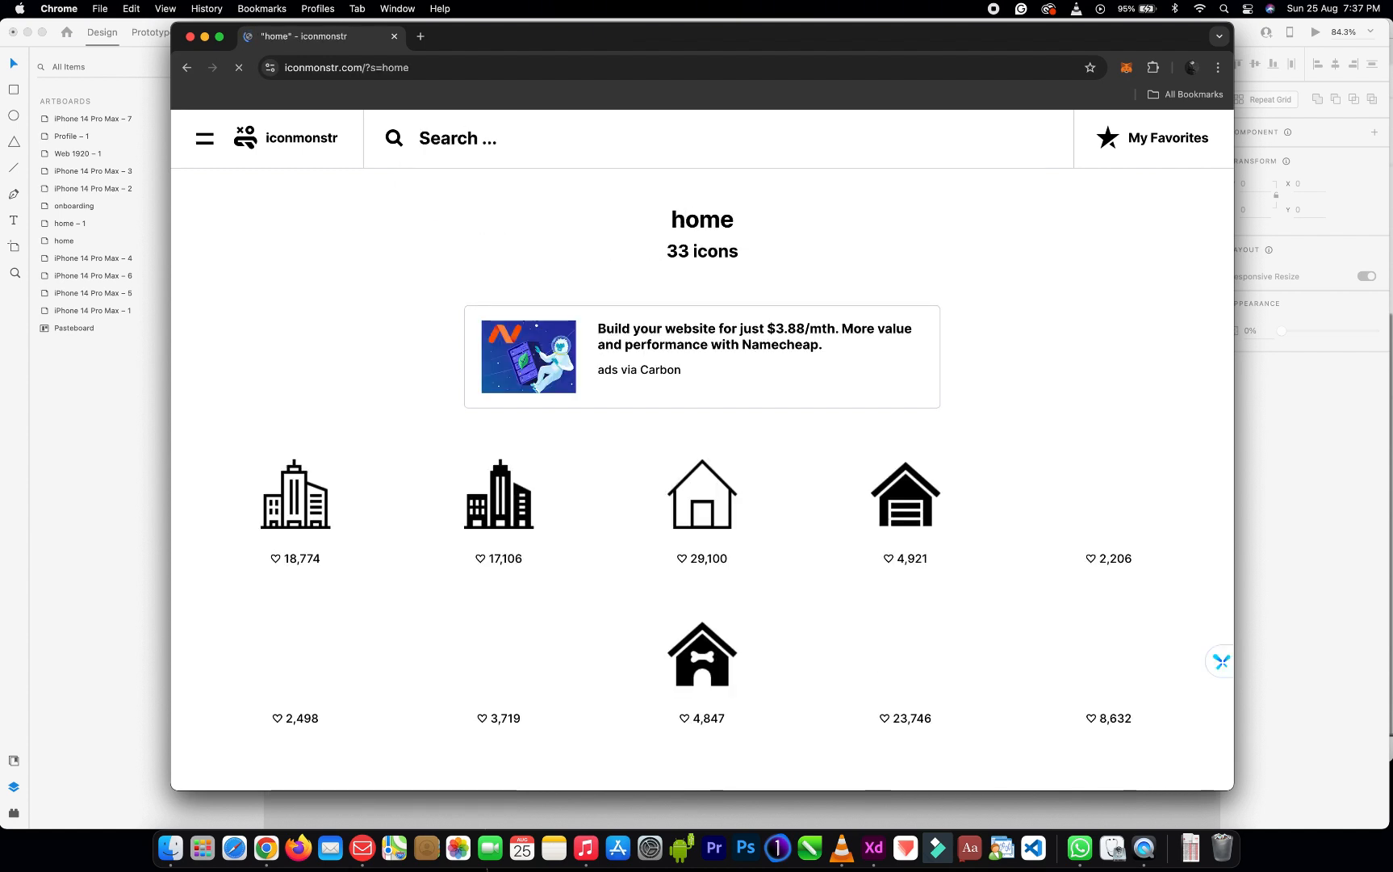
Open the solid house icon Home 1 from the results and copy its inline SVG embed code
scroll(794, 532, "down", 5)
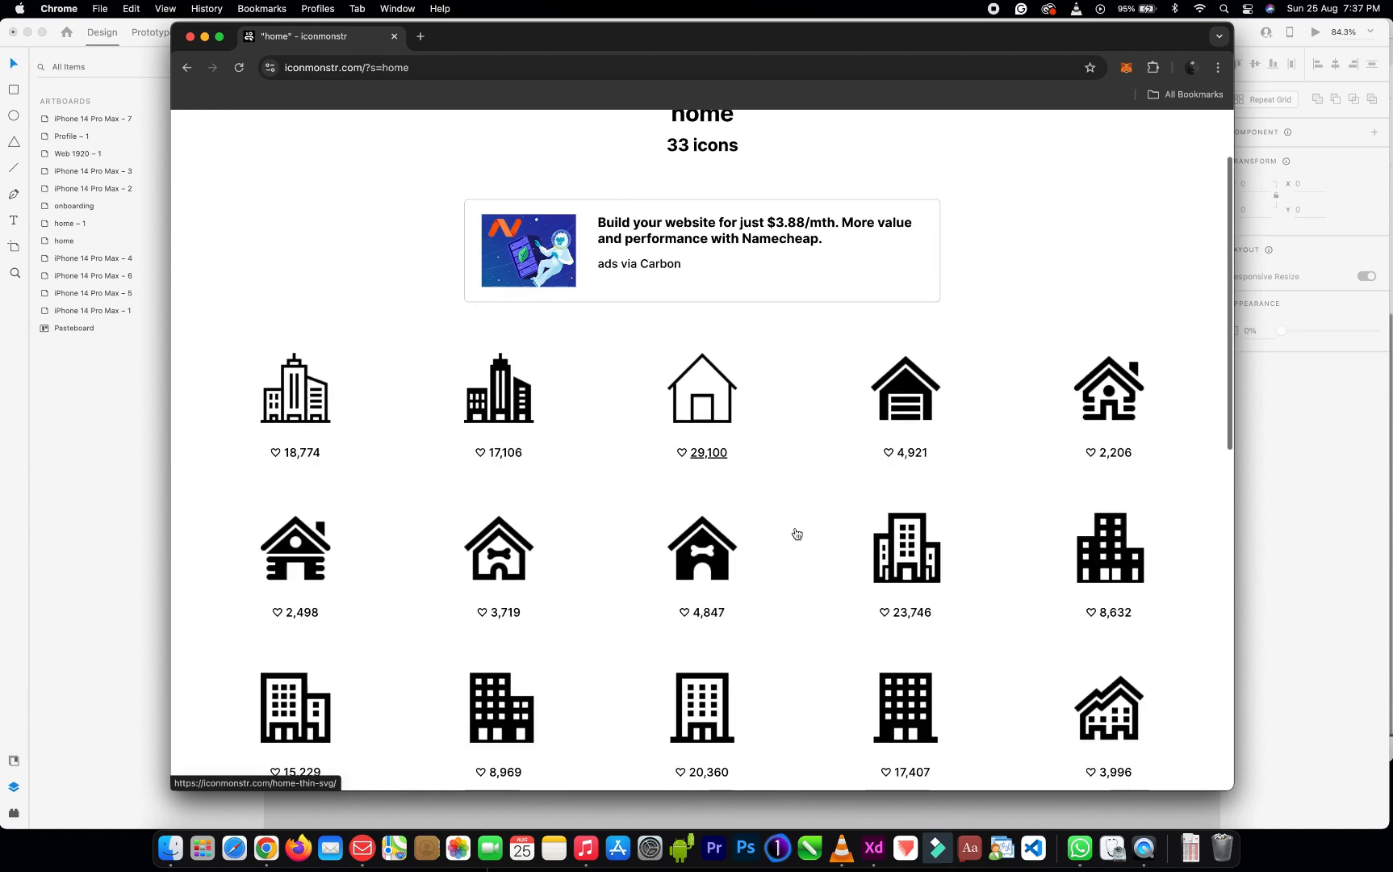
scroll(797, 533, "down", 6)
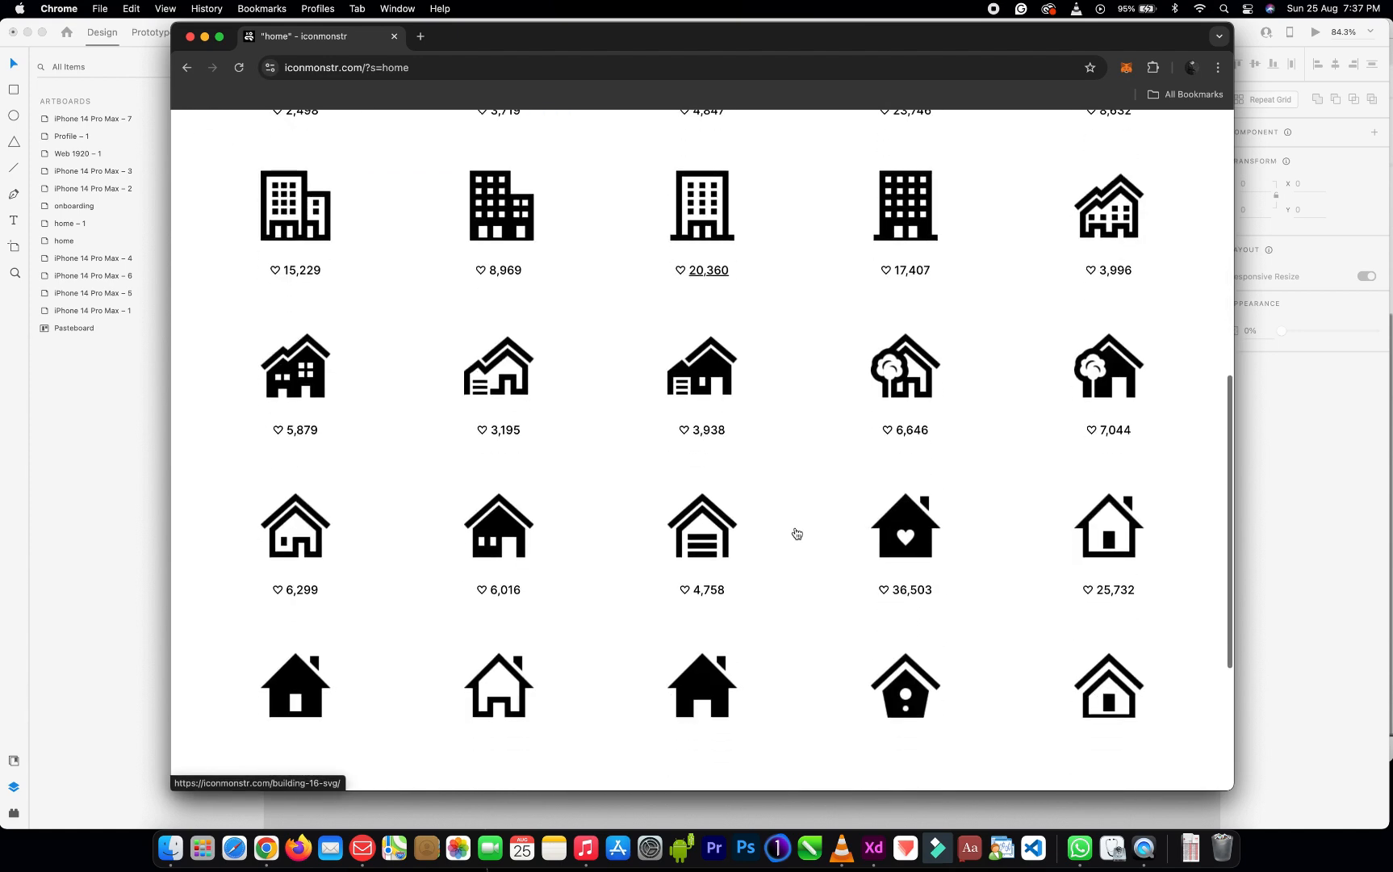
scroll(797, 533, "down", 2)
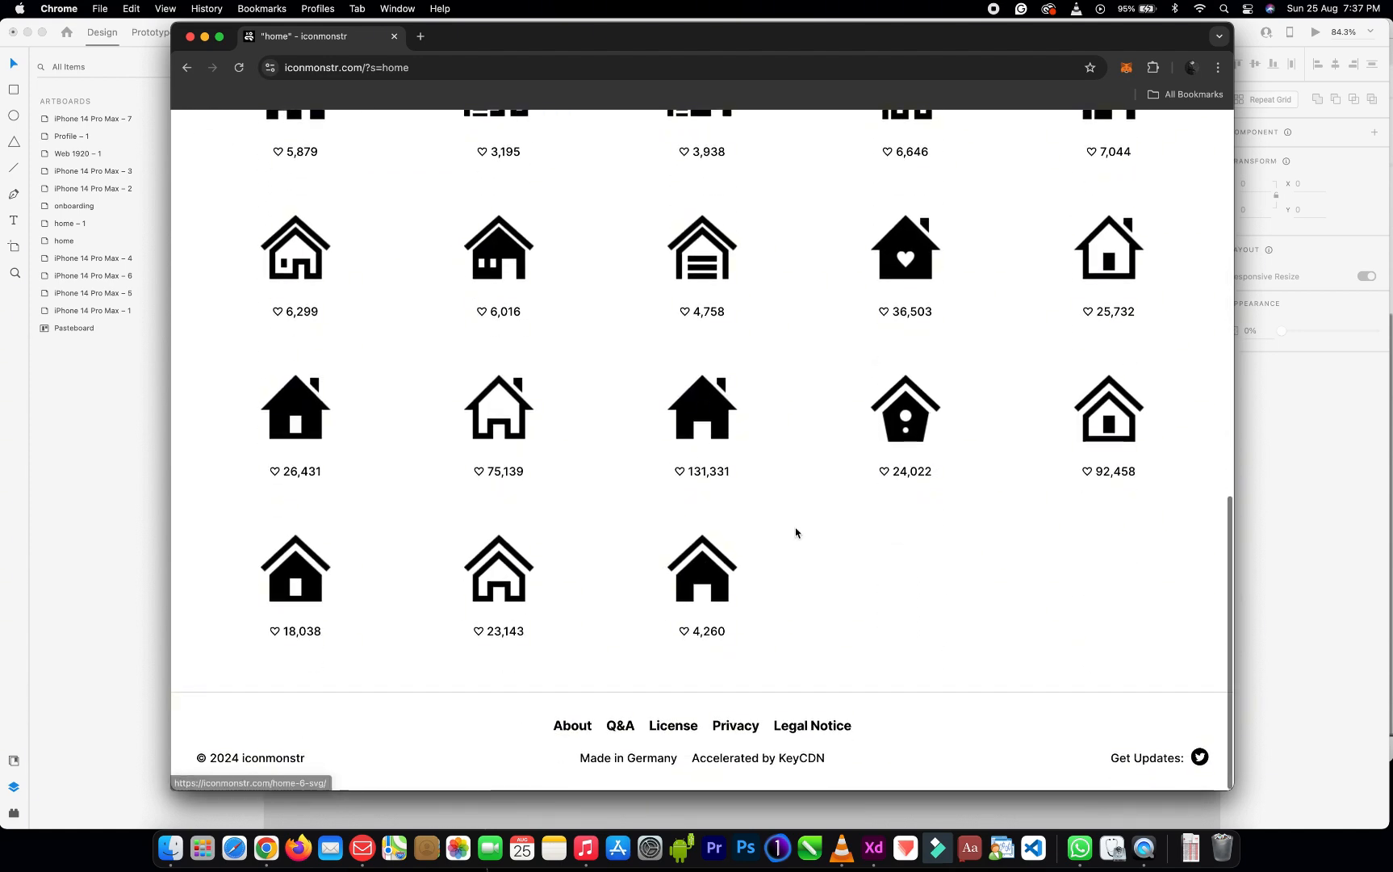
scroll(796, 533, "up", 7)
scroll(797, 533, "up", 3)
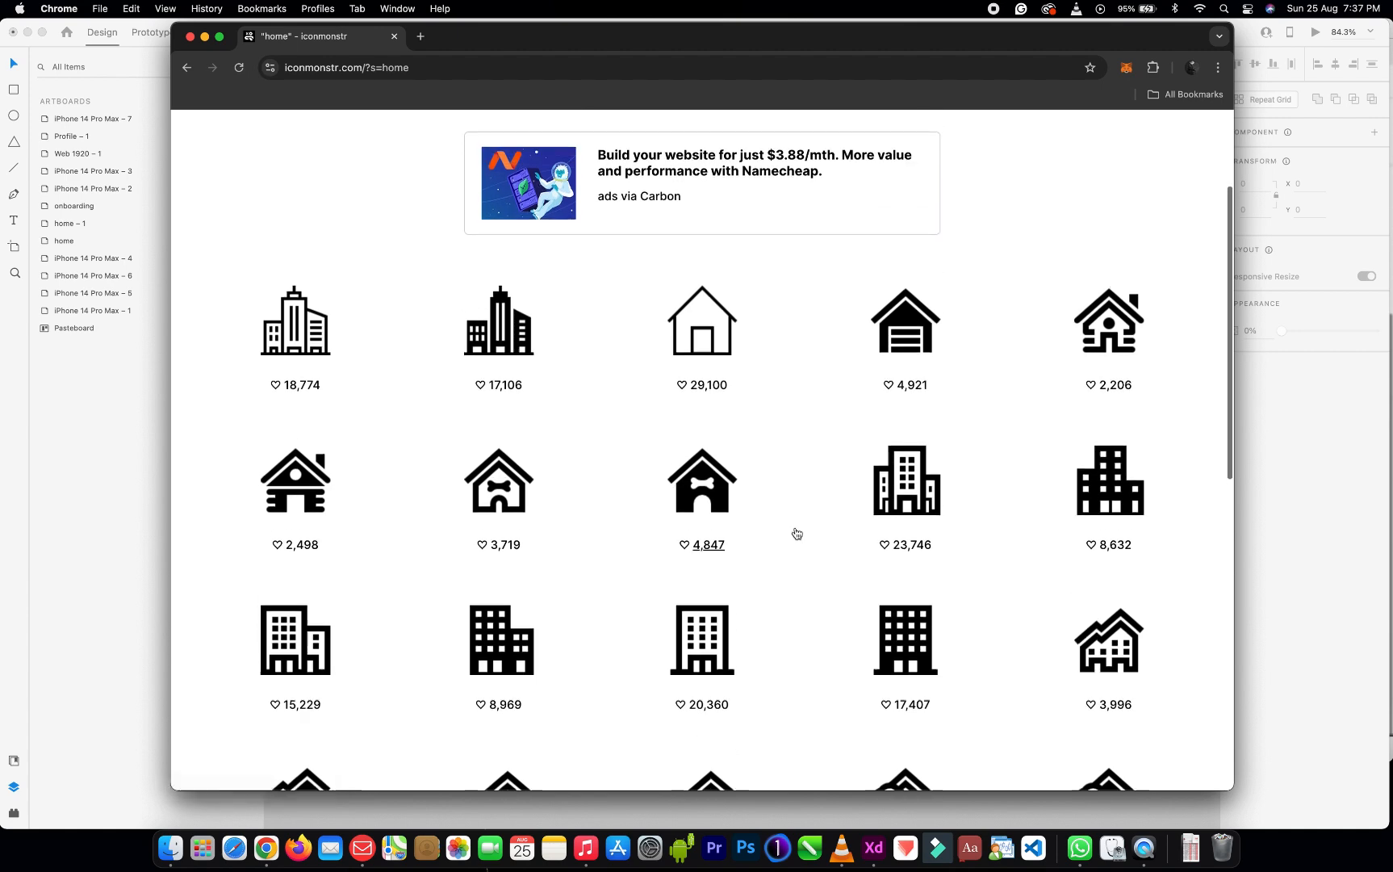
scroll(795, 533, "down", 10)
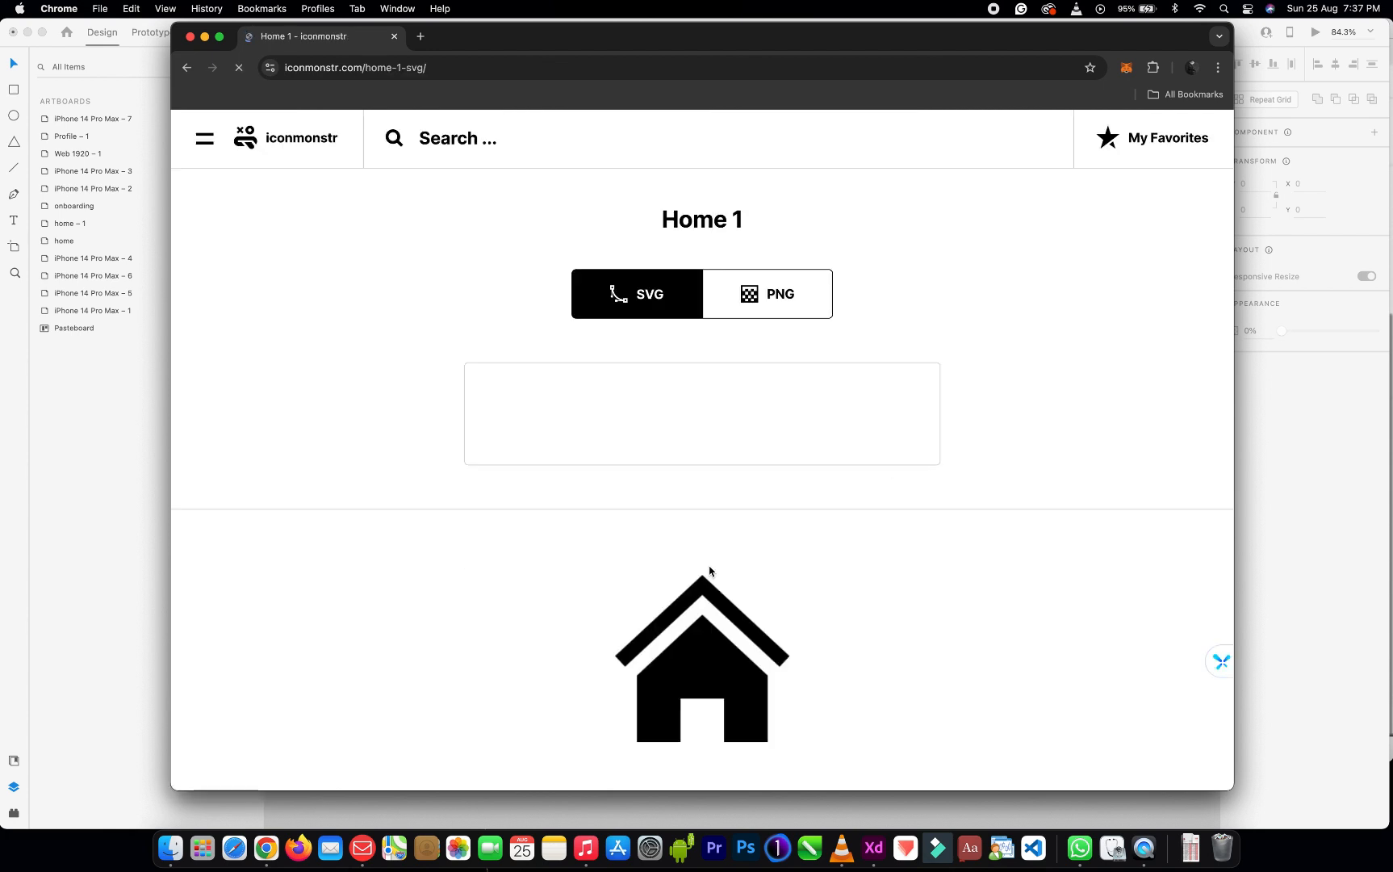
scroll(696, 484, "down", 2)
scroll(702, 498, "down", 2)
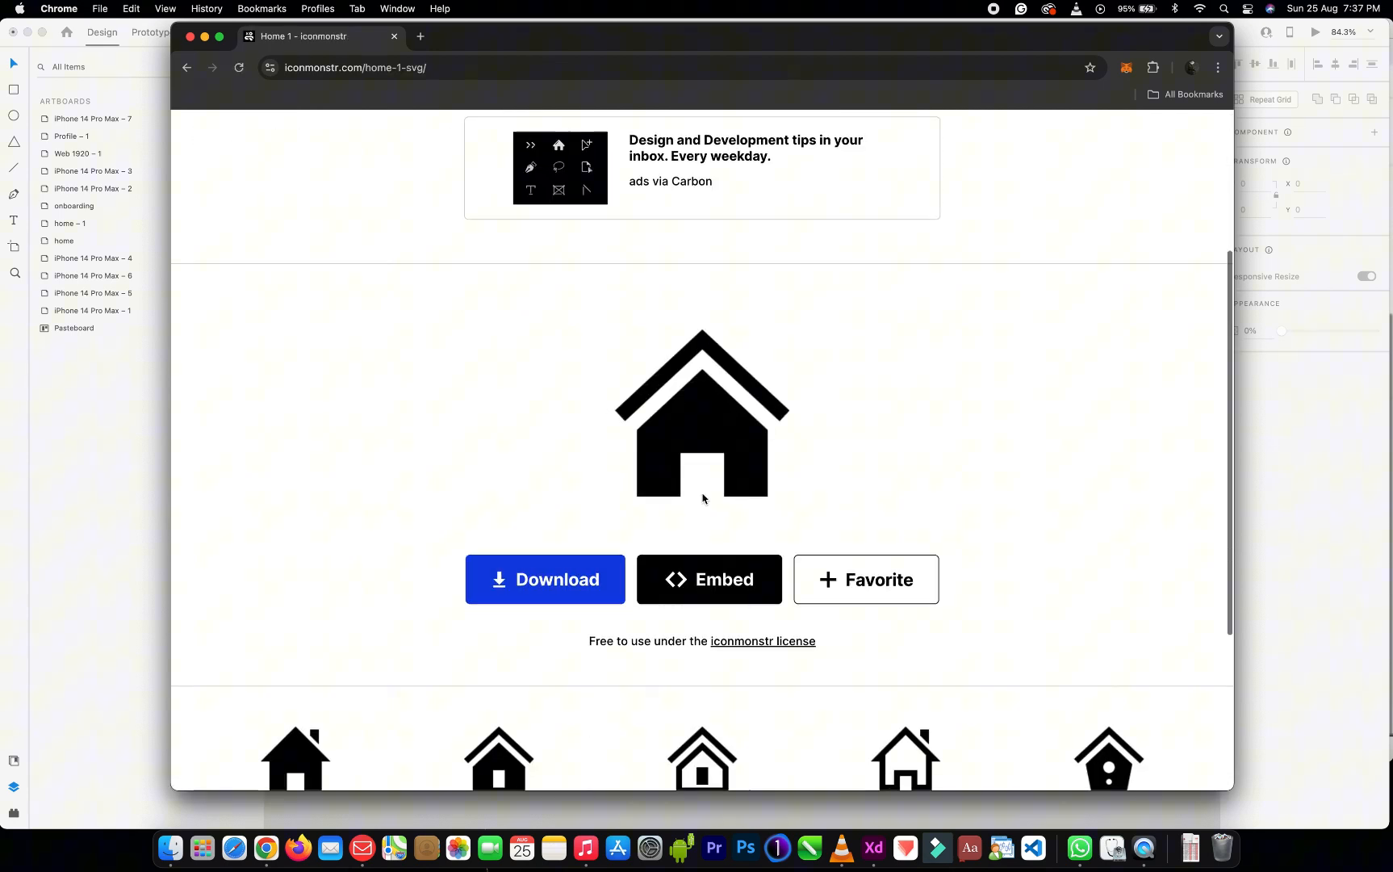
left_click(706, 571)
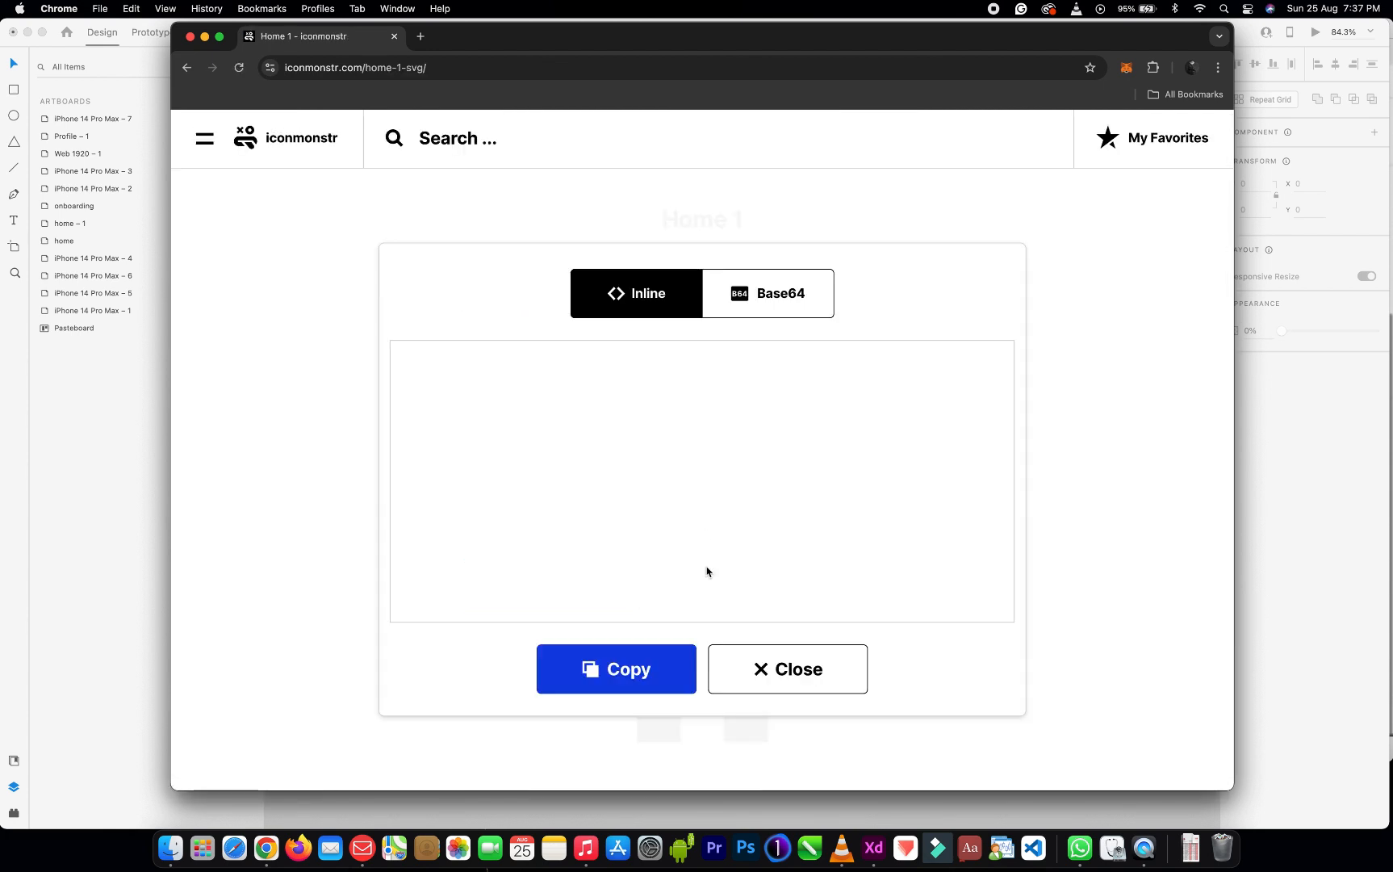
left_click(589, 657)
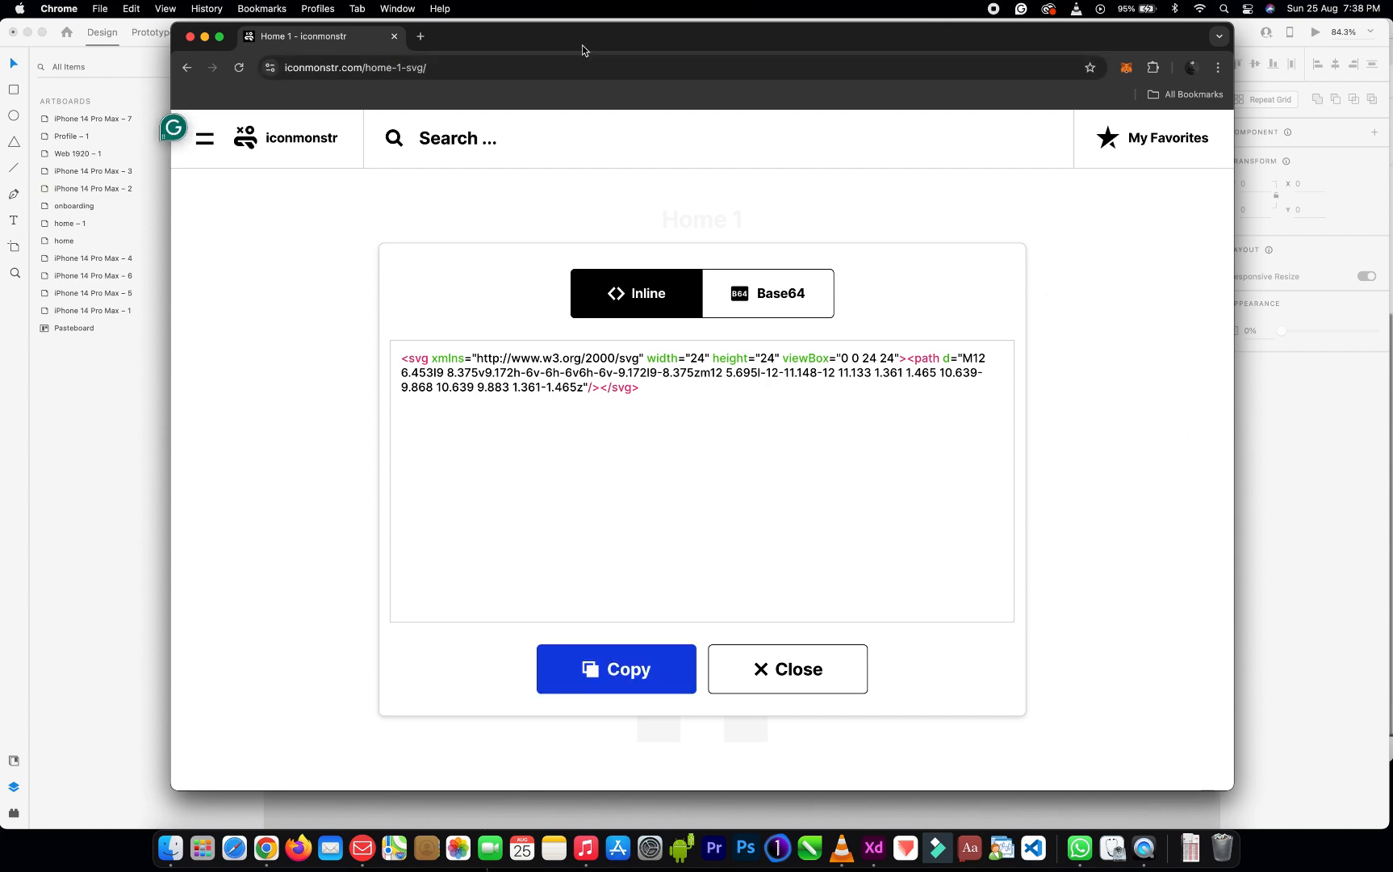
Switch to Adobe XD and paste the home icon onto the new artboard above the black bar
left_click(130, 443)
left_click(652, 257)
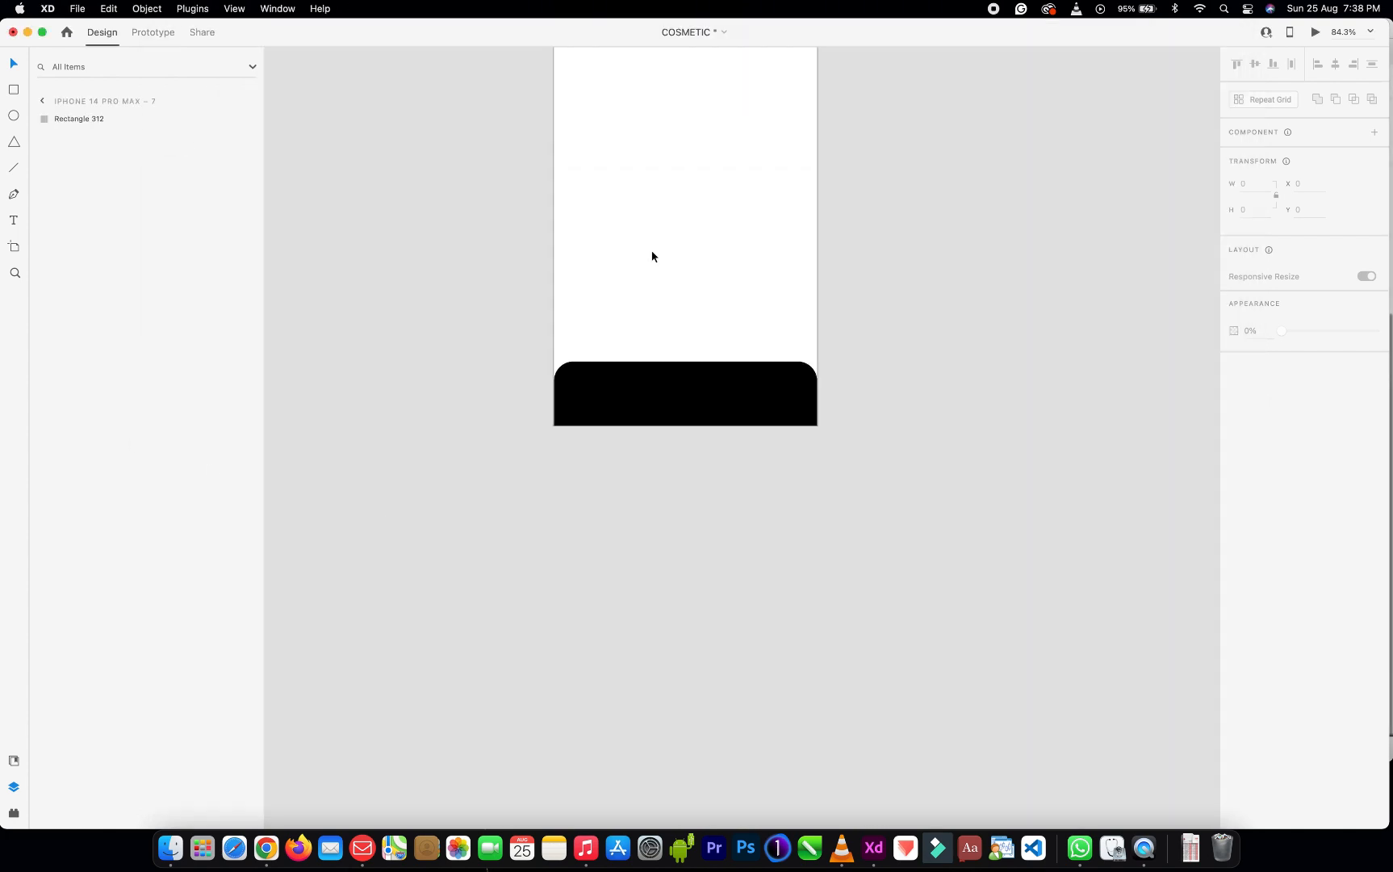
key("super+v")
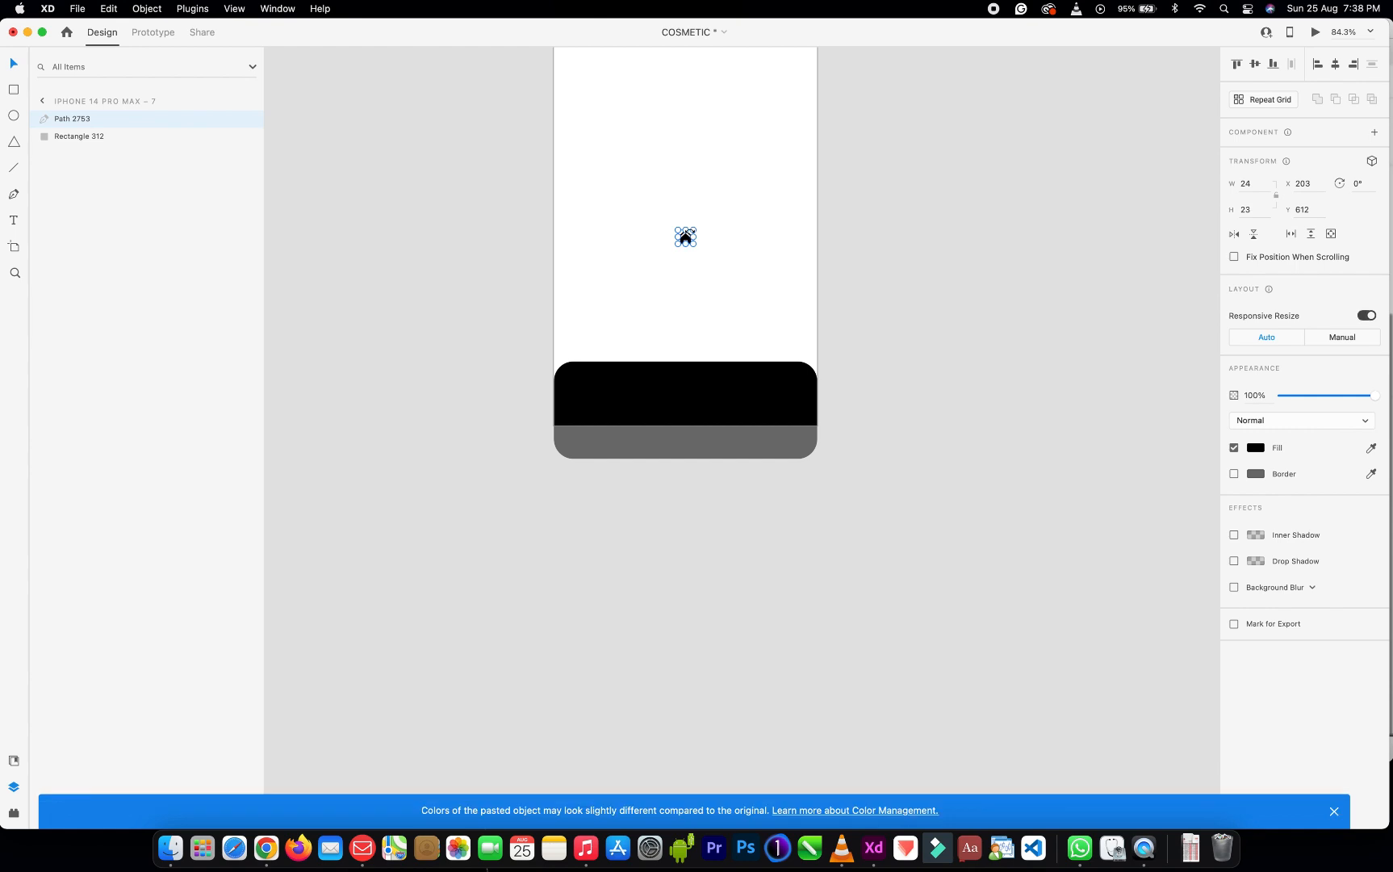
Switch back to Chrome and search the icon library for "search"
left_click(272, 838)
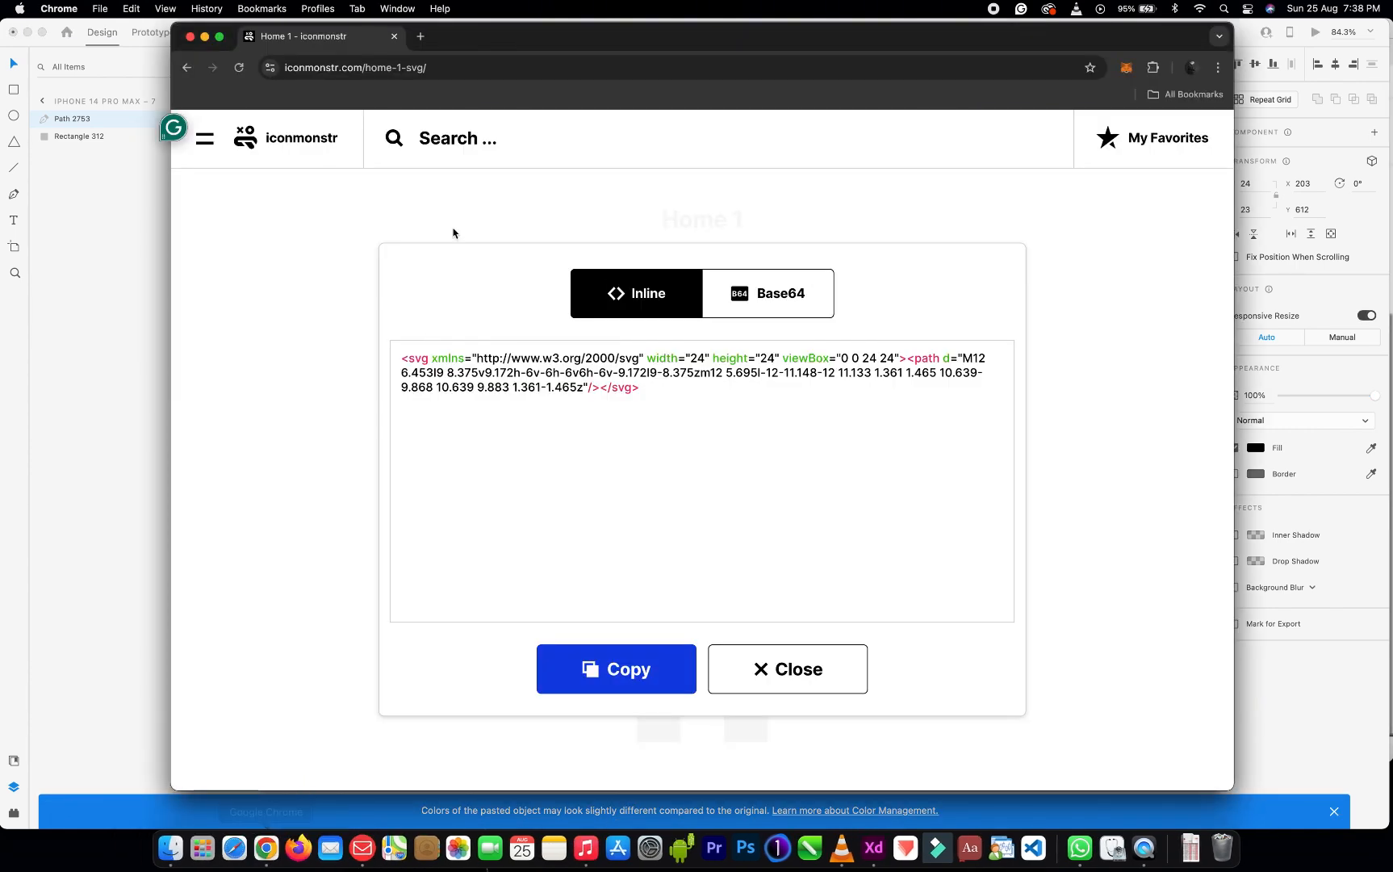
left_click(446, 139)
type("sear")
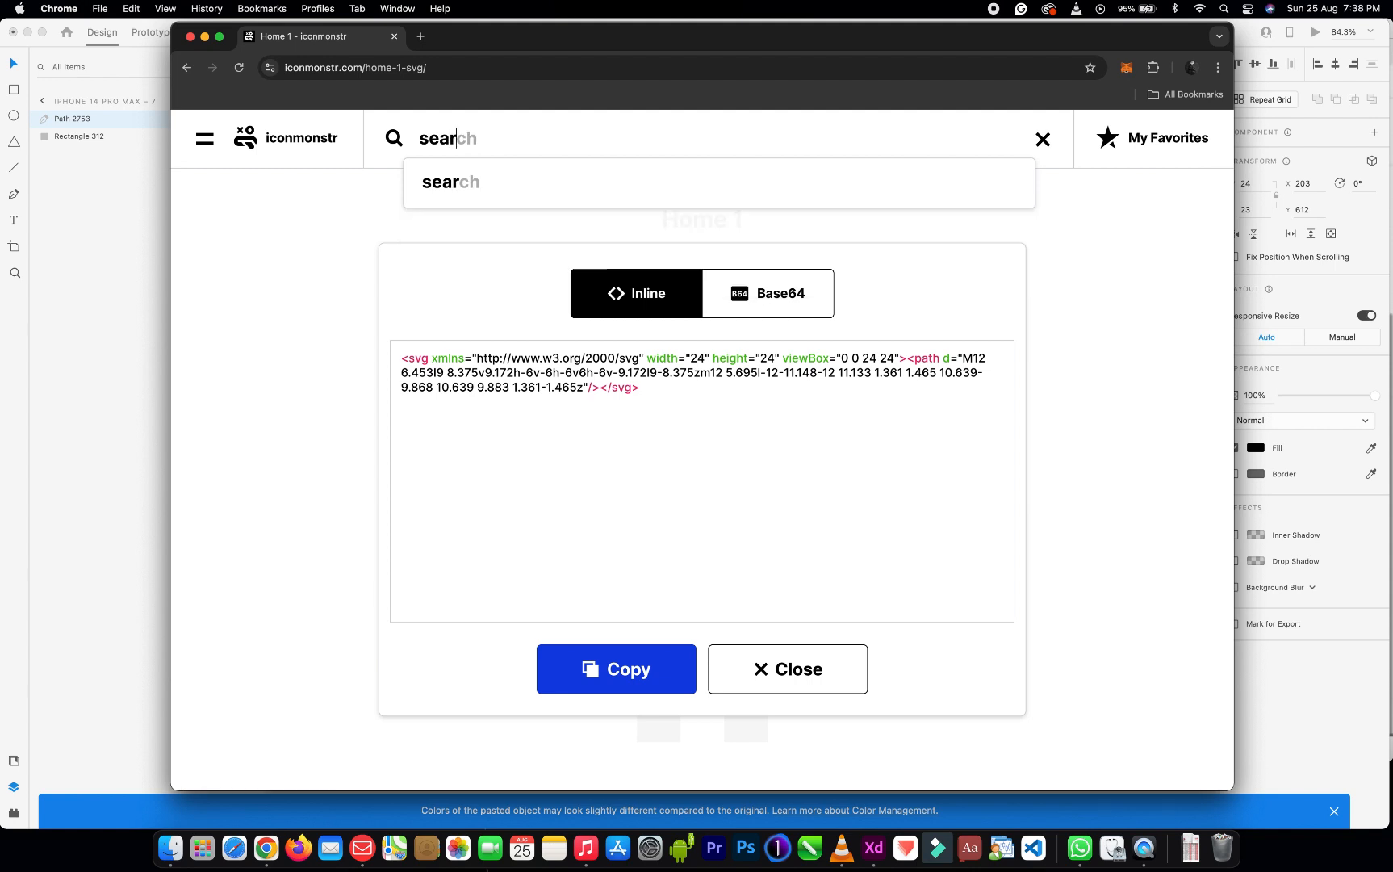
type("ch")
key("Return")
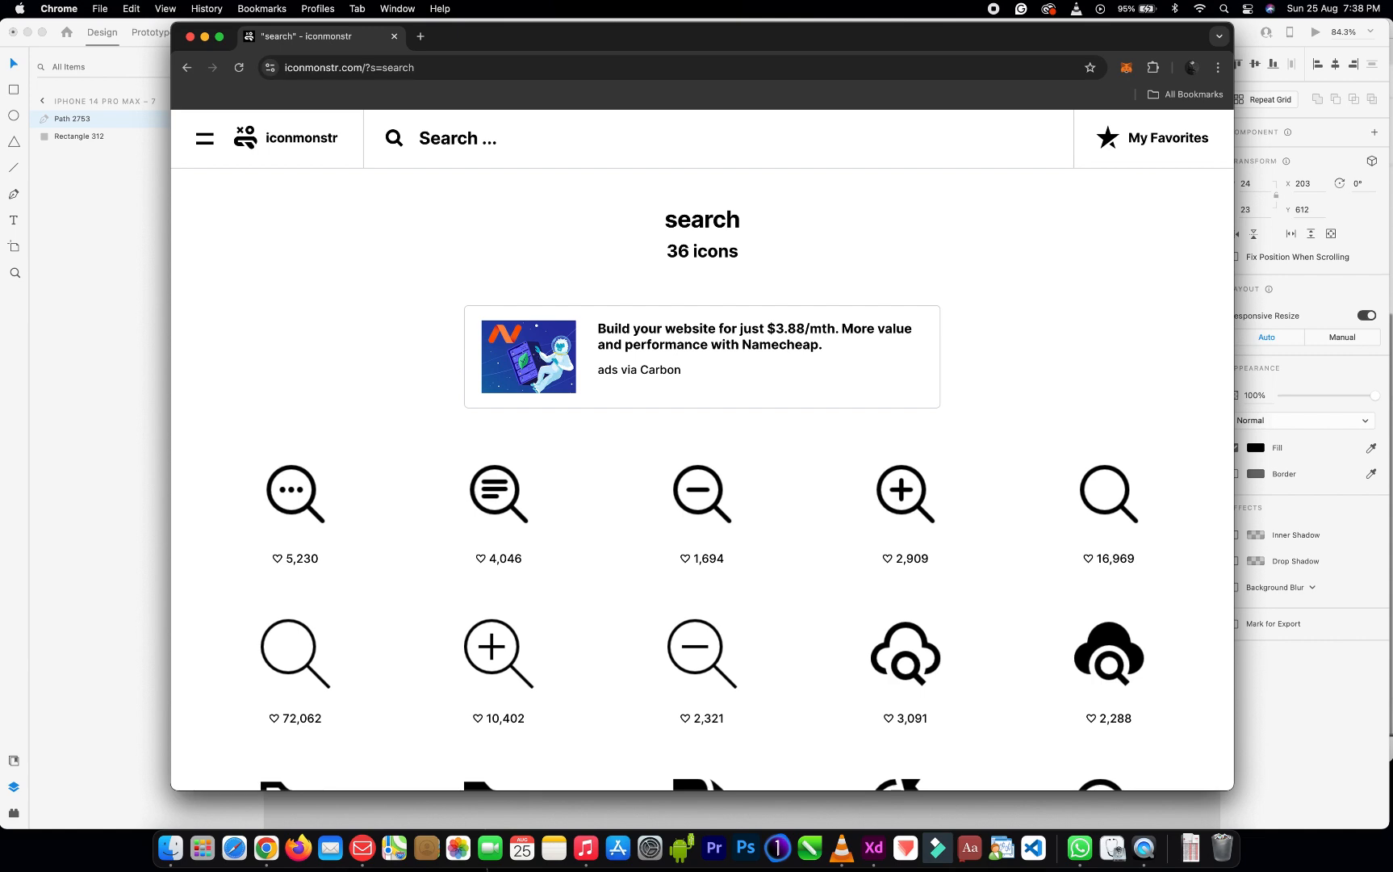
Open the Magnifier 4 icon from the results and copy its inline SVG embed code
scroll(701, 515, "down", 5)
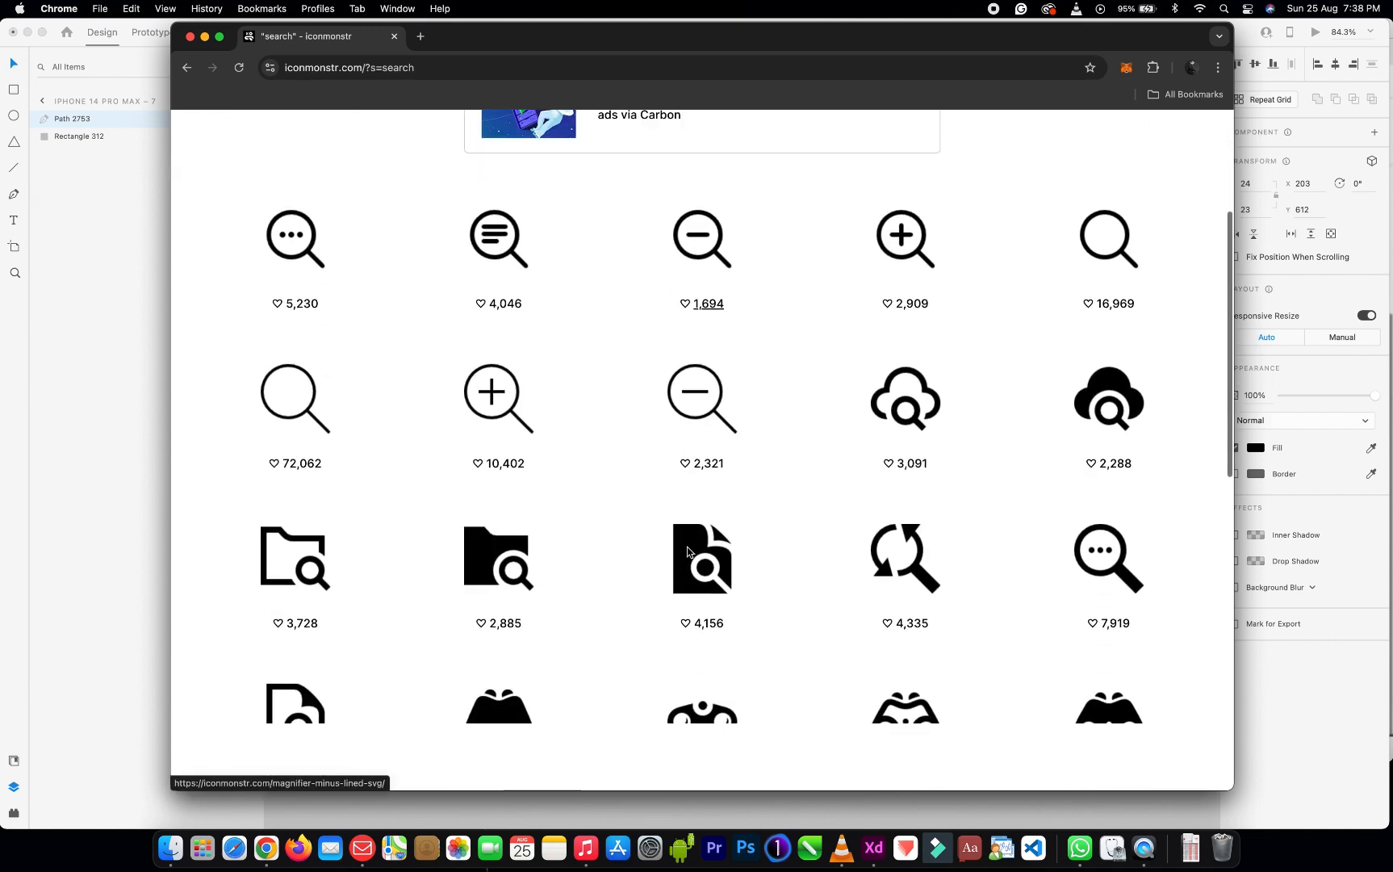
scroll(689, 552, "down", 5)
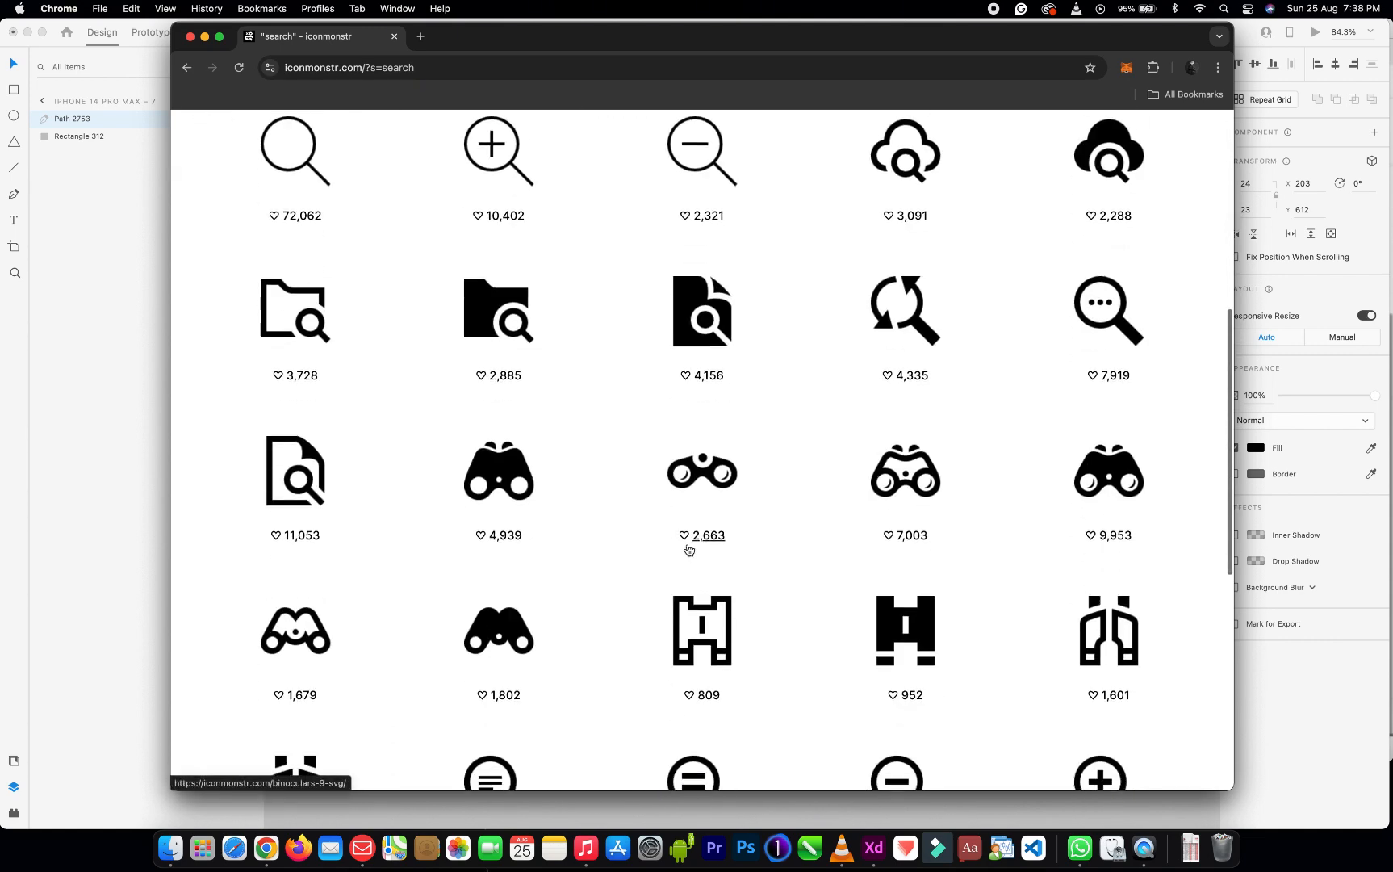
scroll(689, 549, "down", 1)
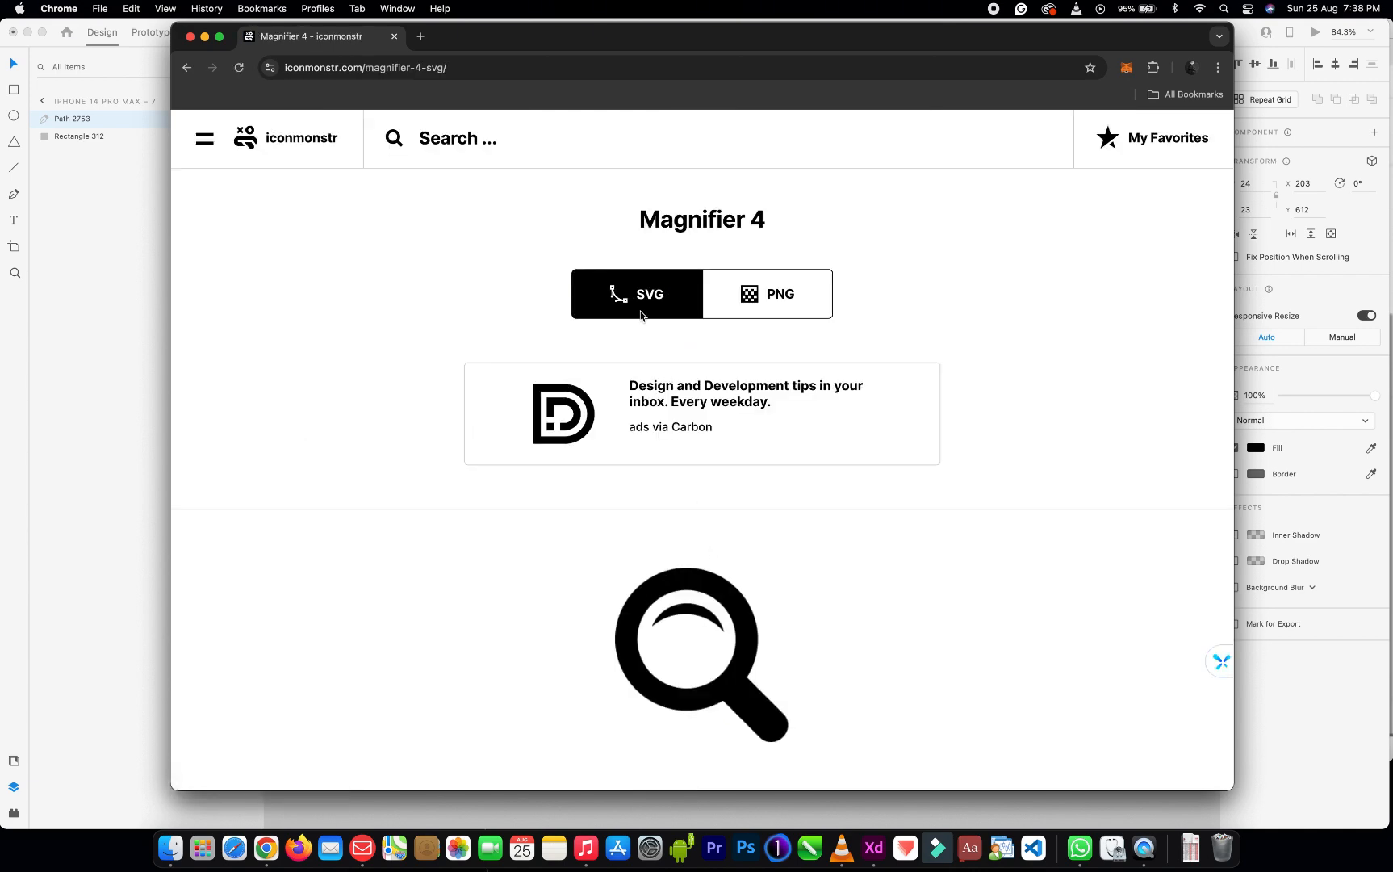
scroll(680, 477, "down", 2)
scroll(680, 476, "down", 4)
left_click(682, 477)
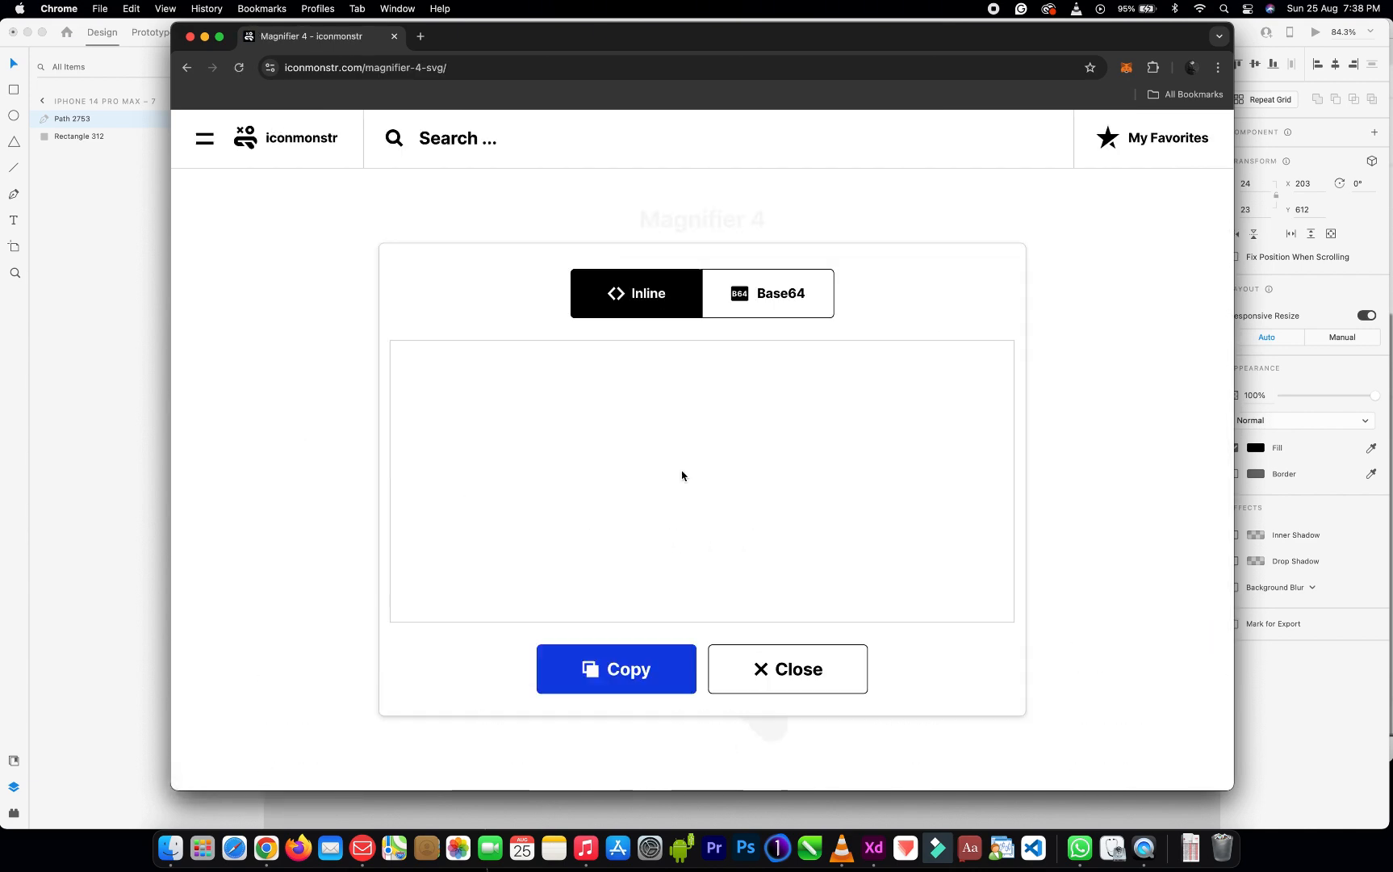
left_click(611, 669)
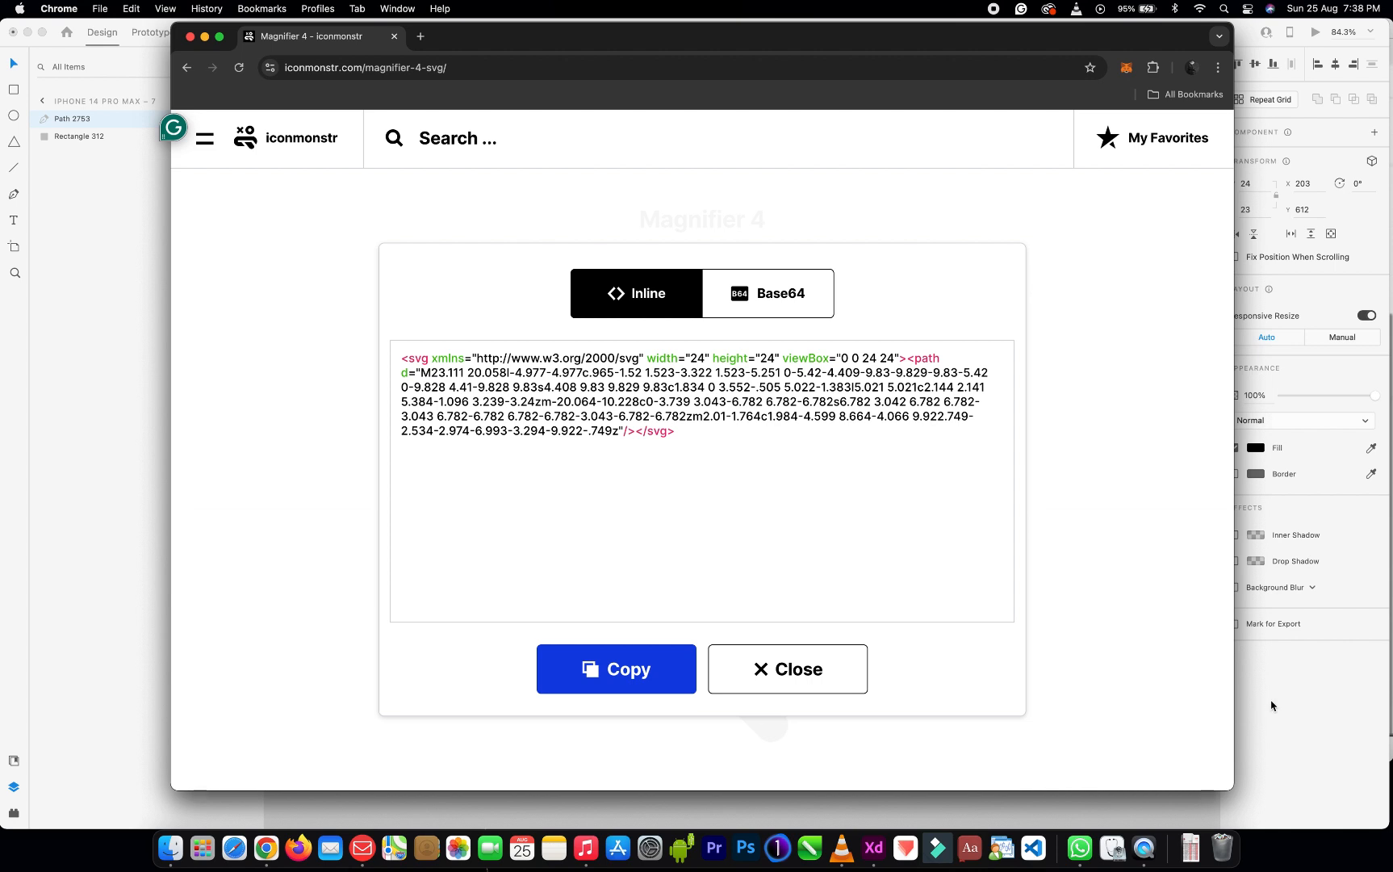
Return to Adobe XD and paste the magnifier icon onto the artboard with the black bar
key("super+Tab")
left_click(740, 331)
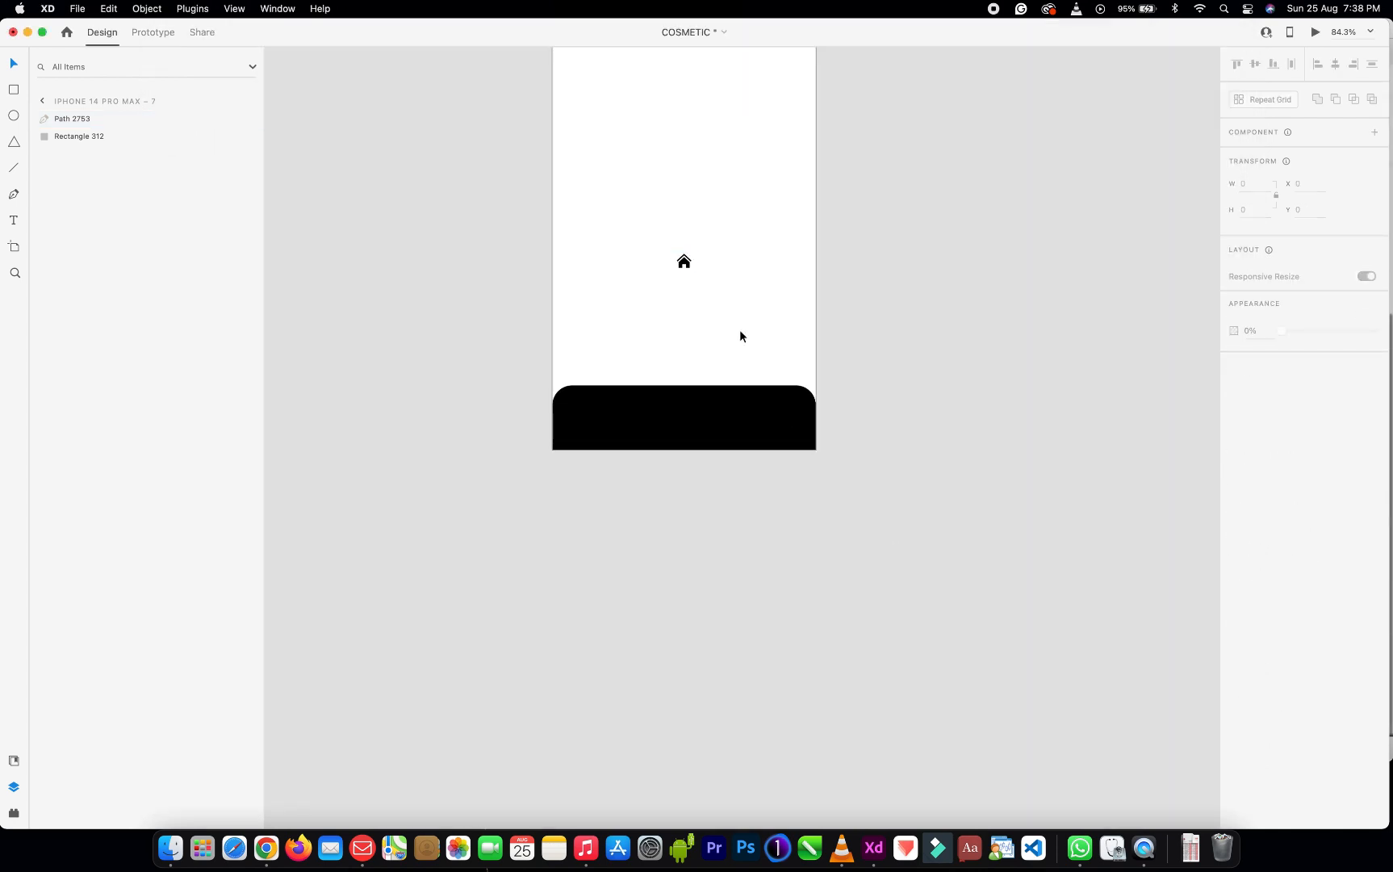
key("super+v")
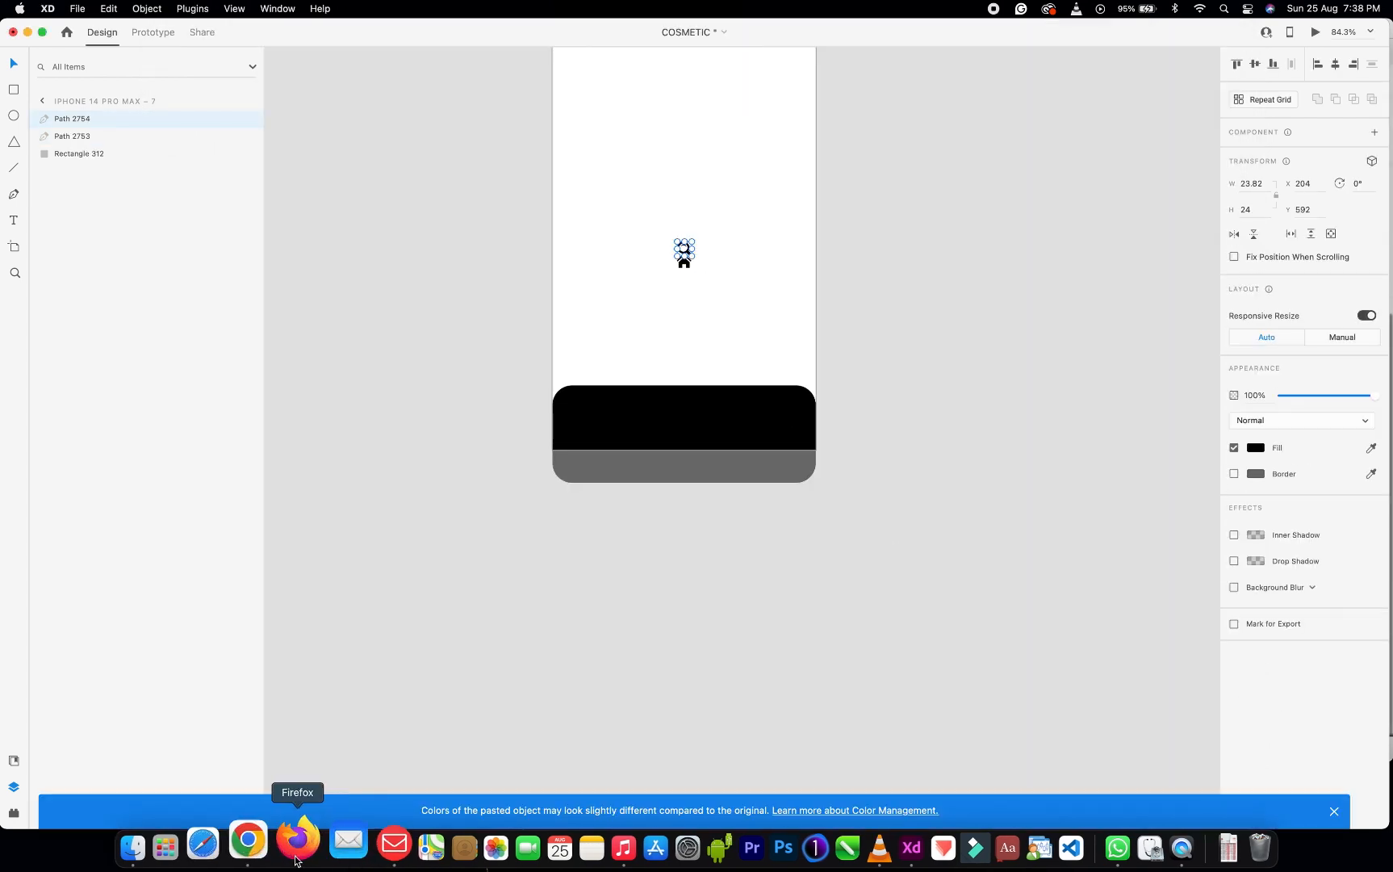
Switch to Chrome and search the icon library for the suggested term "shopping cart"
left_click(262, 846)
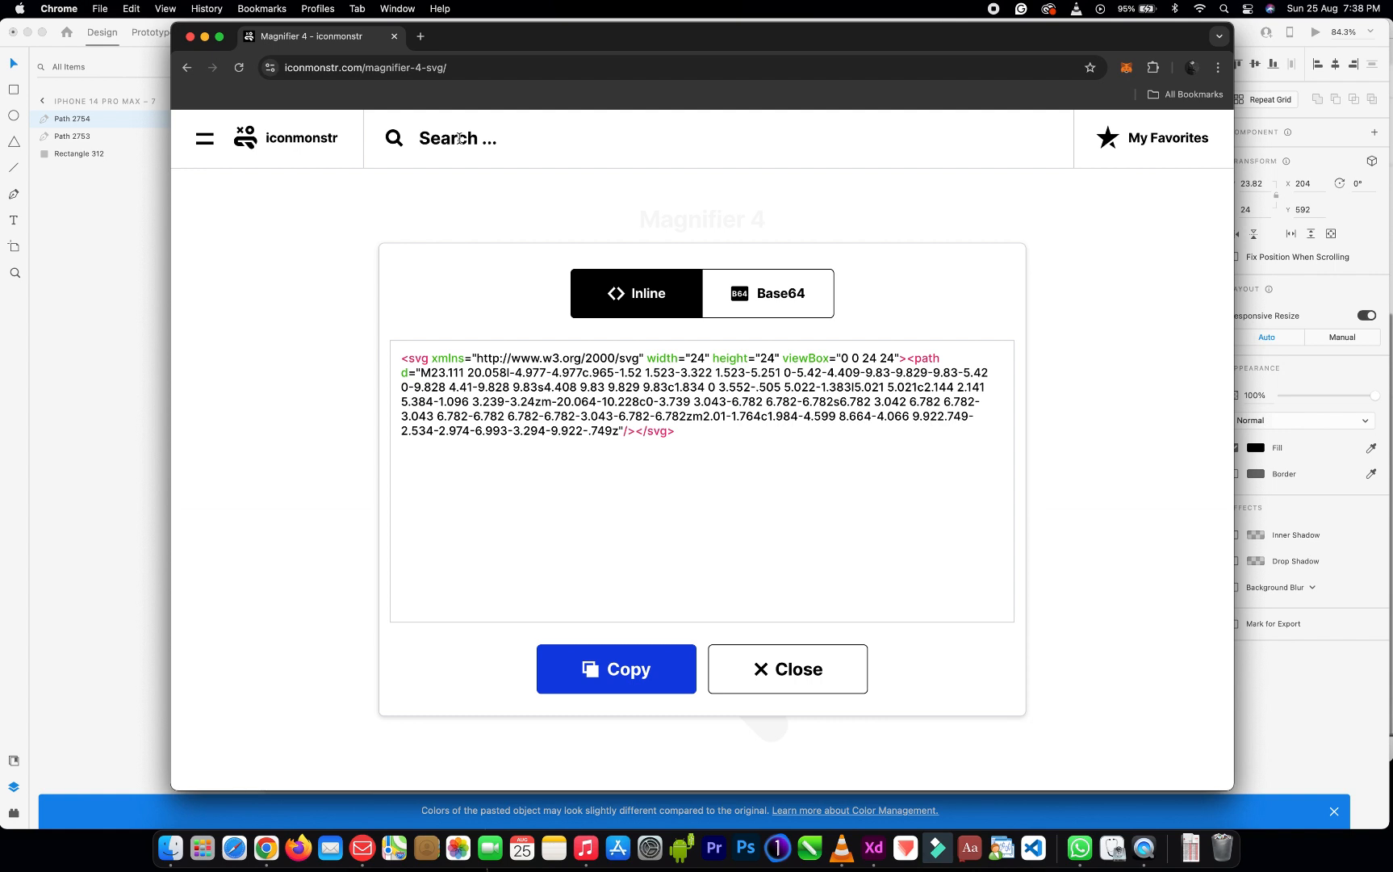
left_click(459, 139)
type("cart")
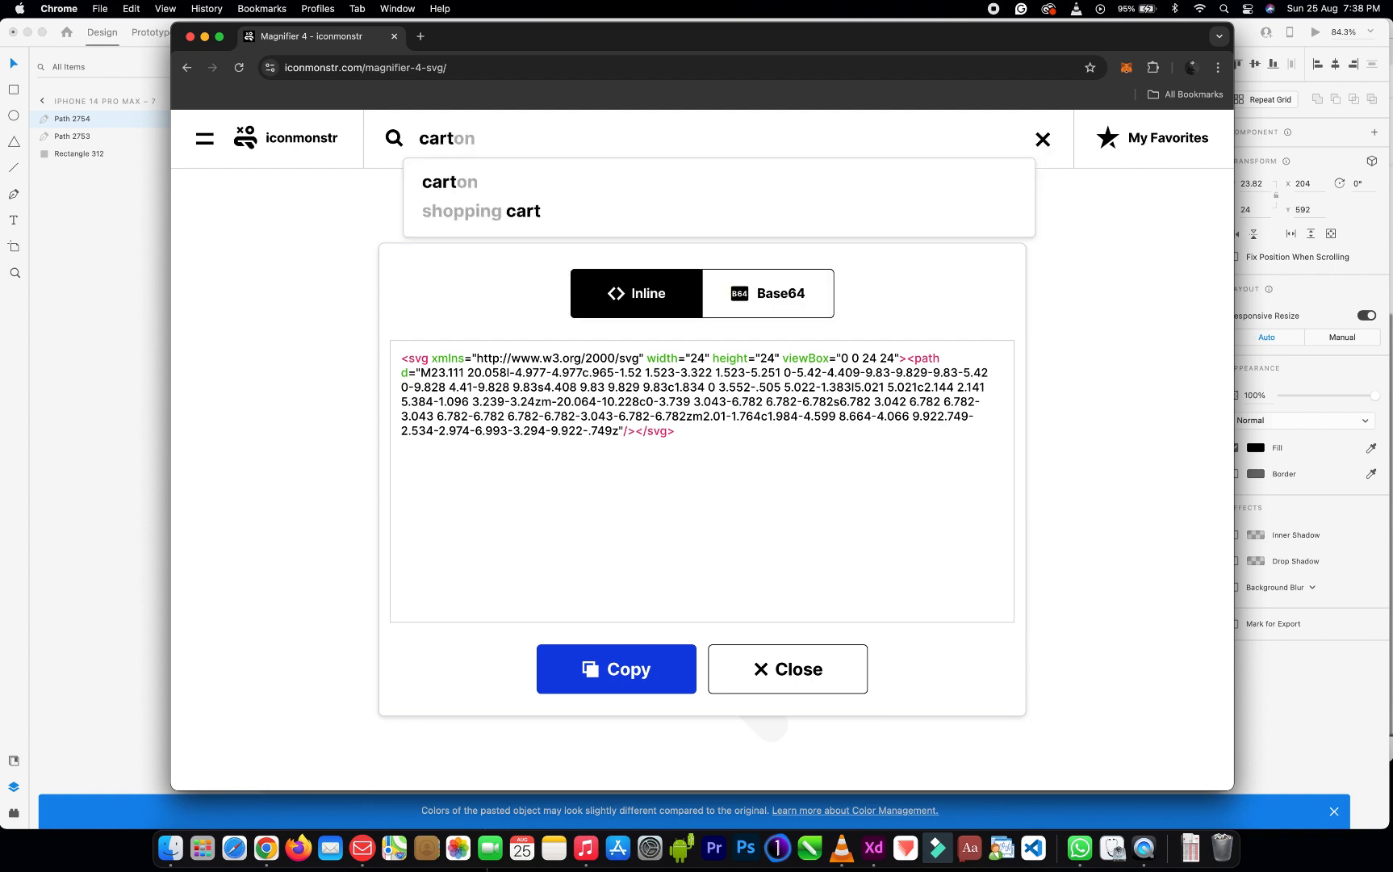
key("Down")
key("Down")
key("Return")
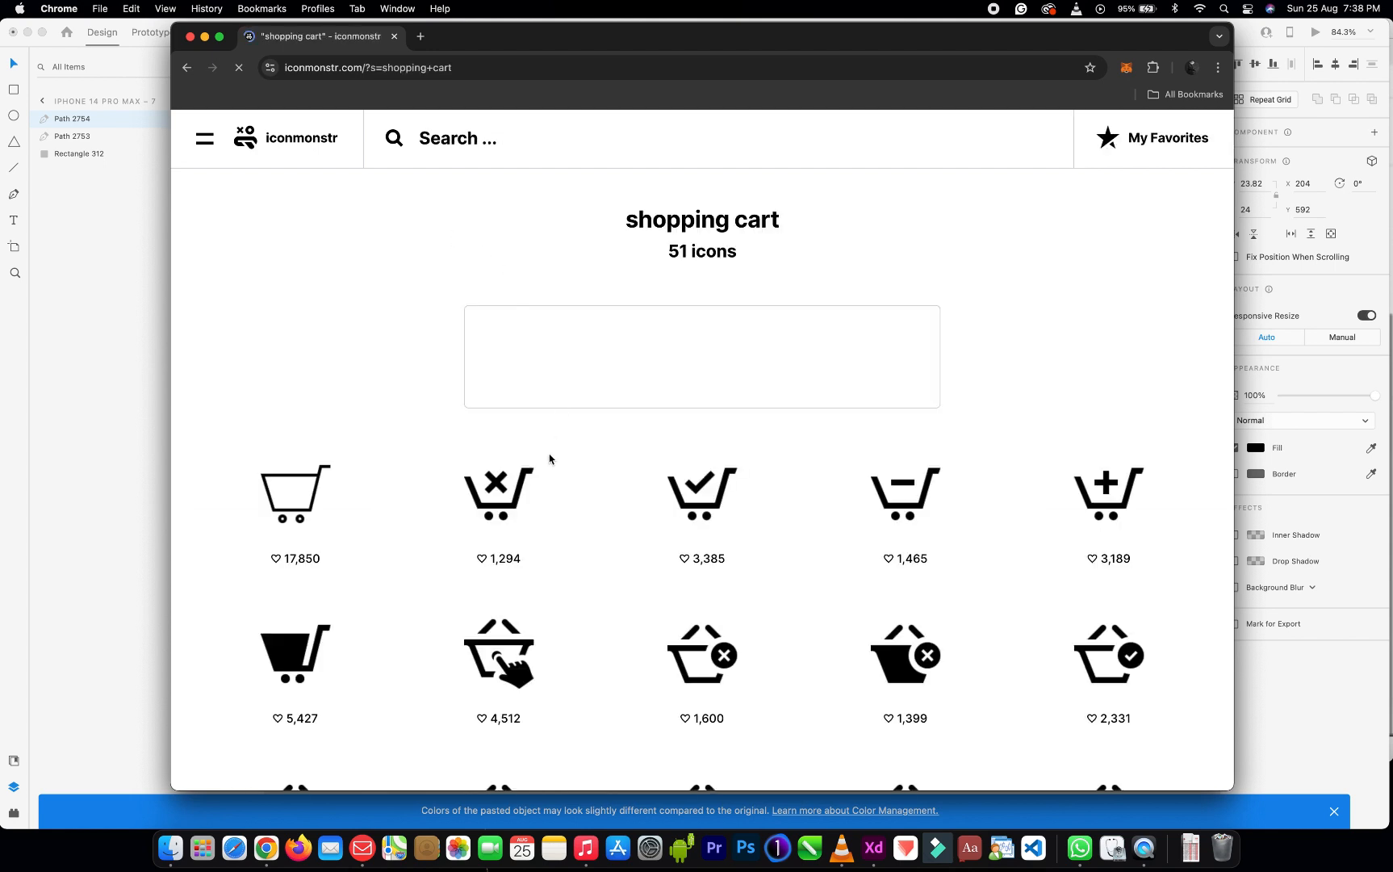
Open the solid Shopping Cart 25 icon from the results and copy its inline SVG embed code
scroll(311, 529, "down", 3)
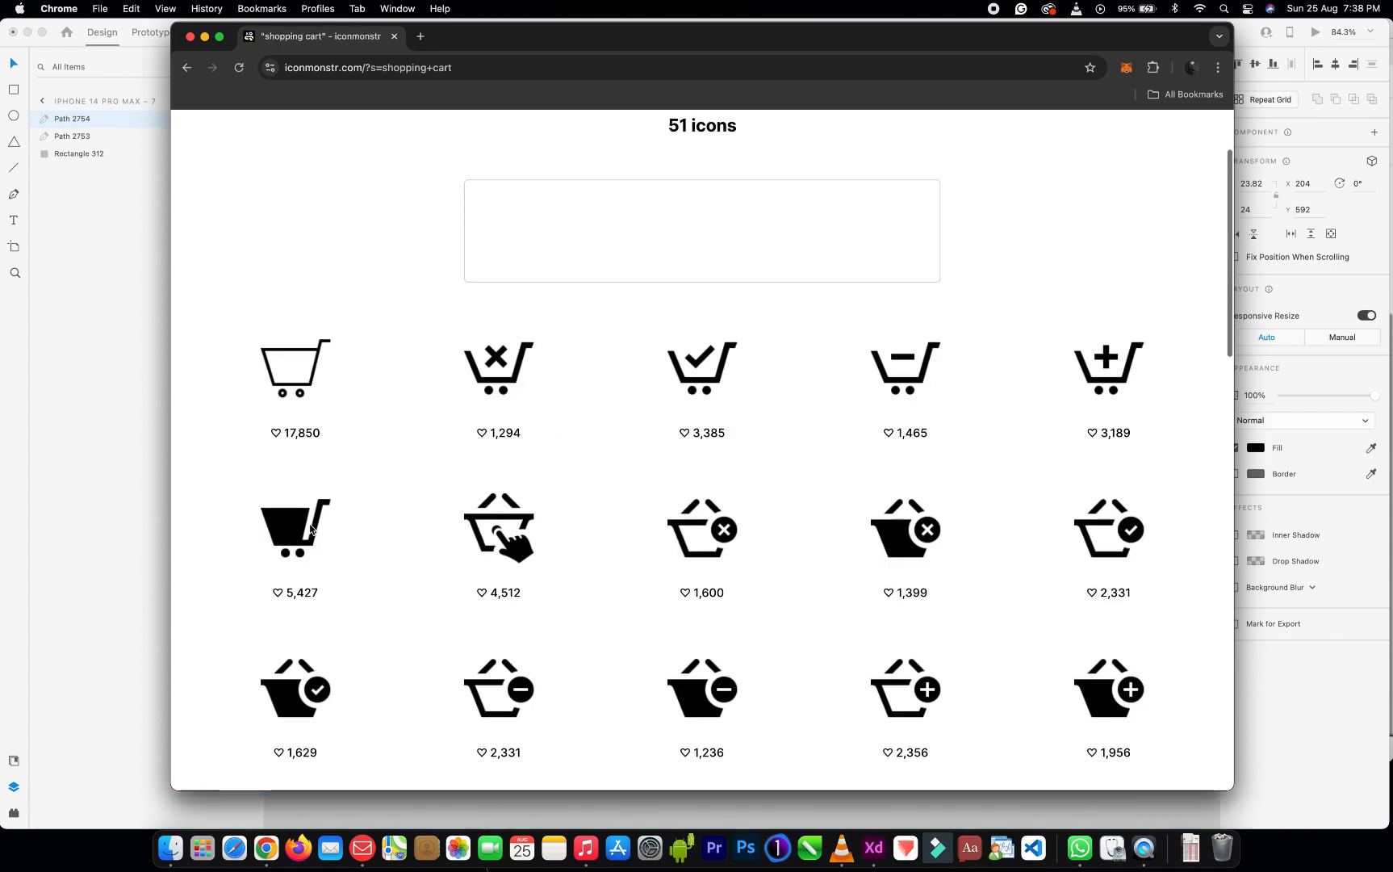
left_click(320, 532)
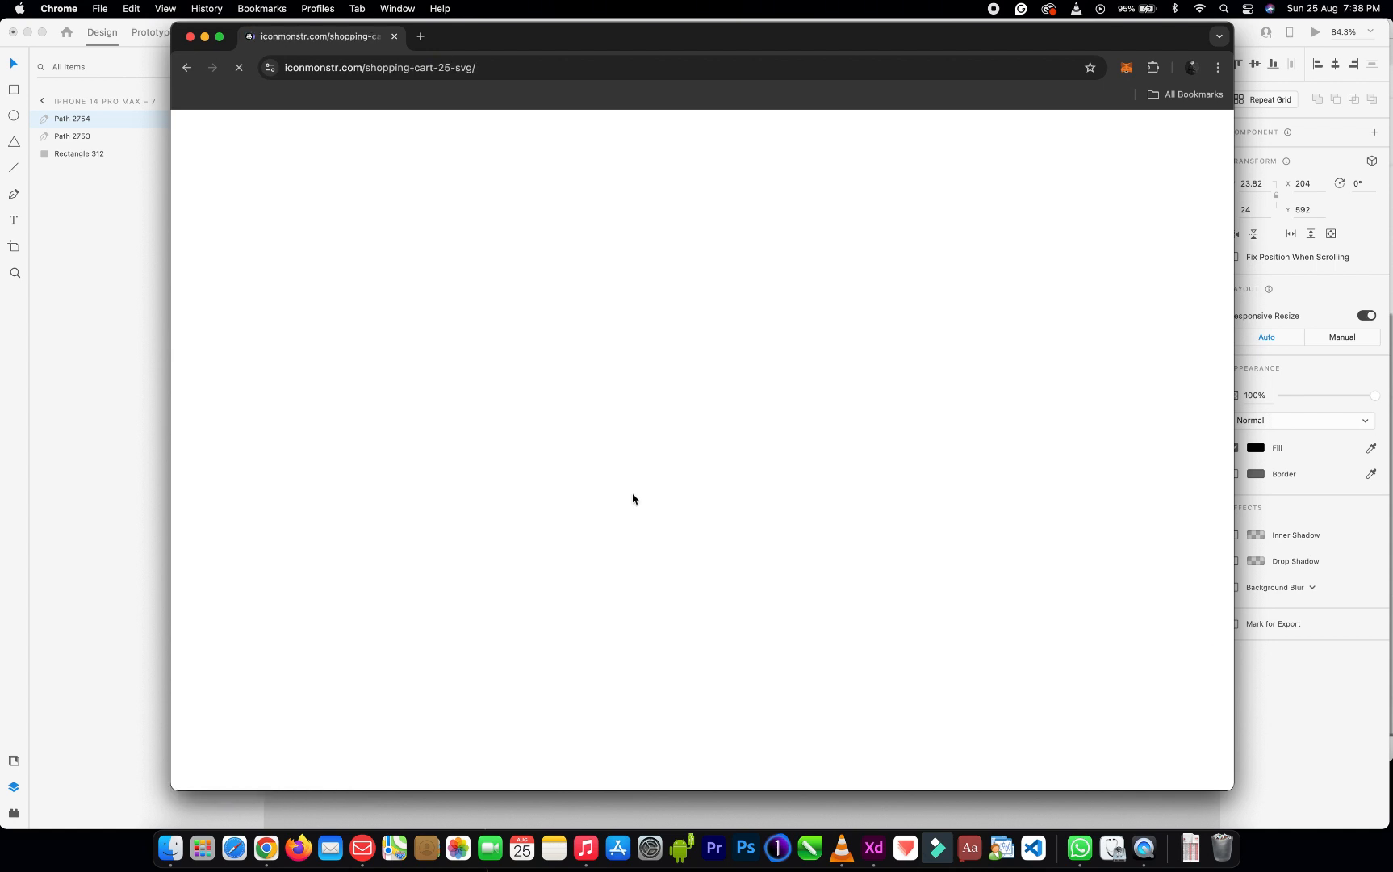
scroll(633, 498, "down", 4)
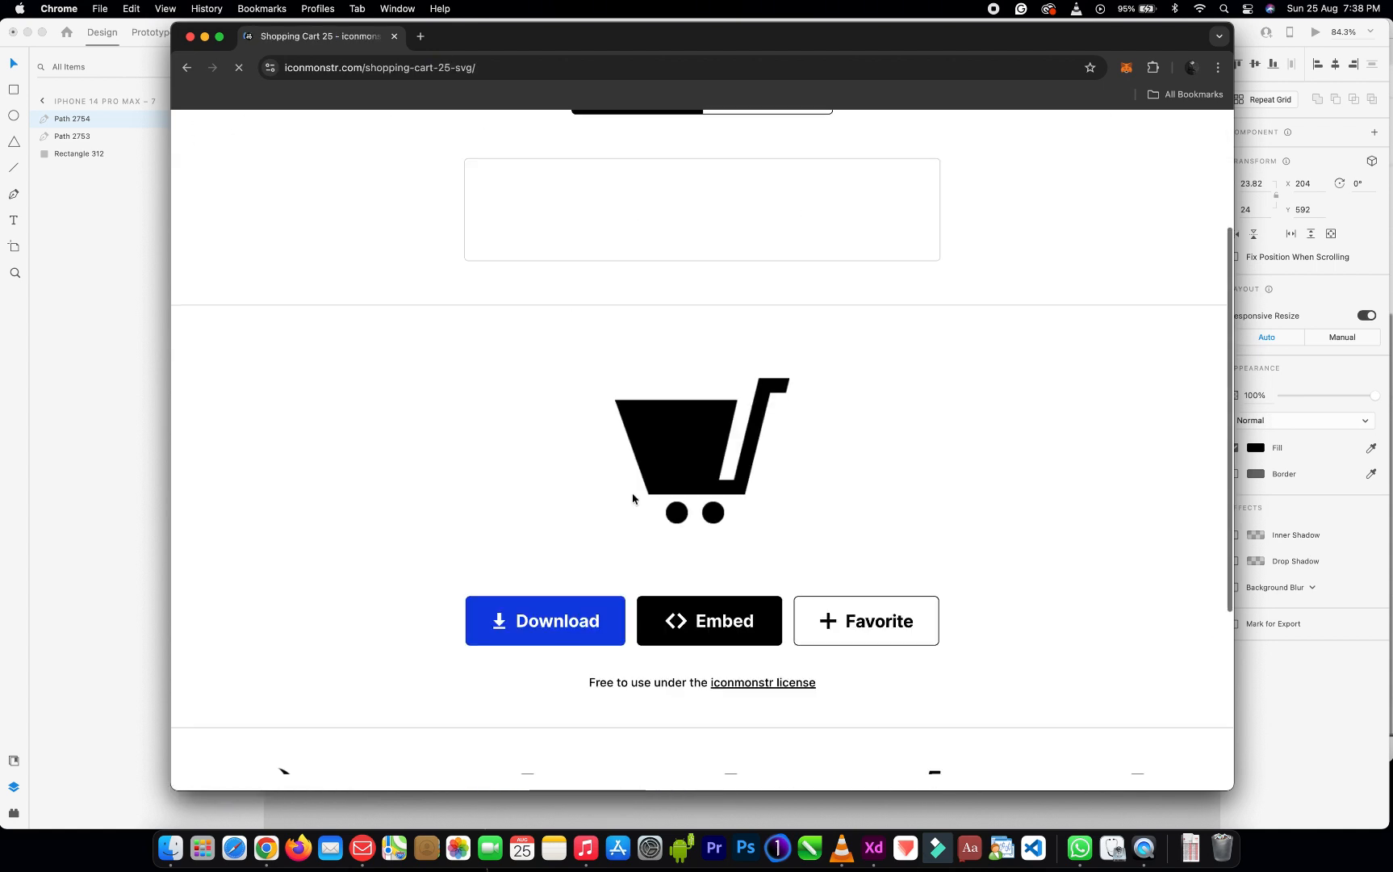
scroll(633, 498, "down", 6)
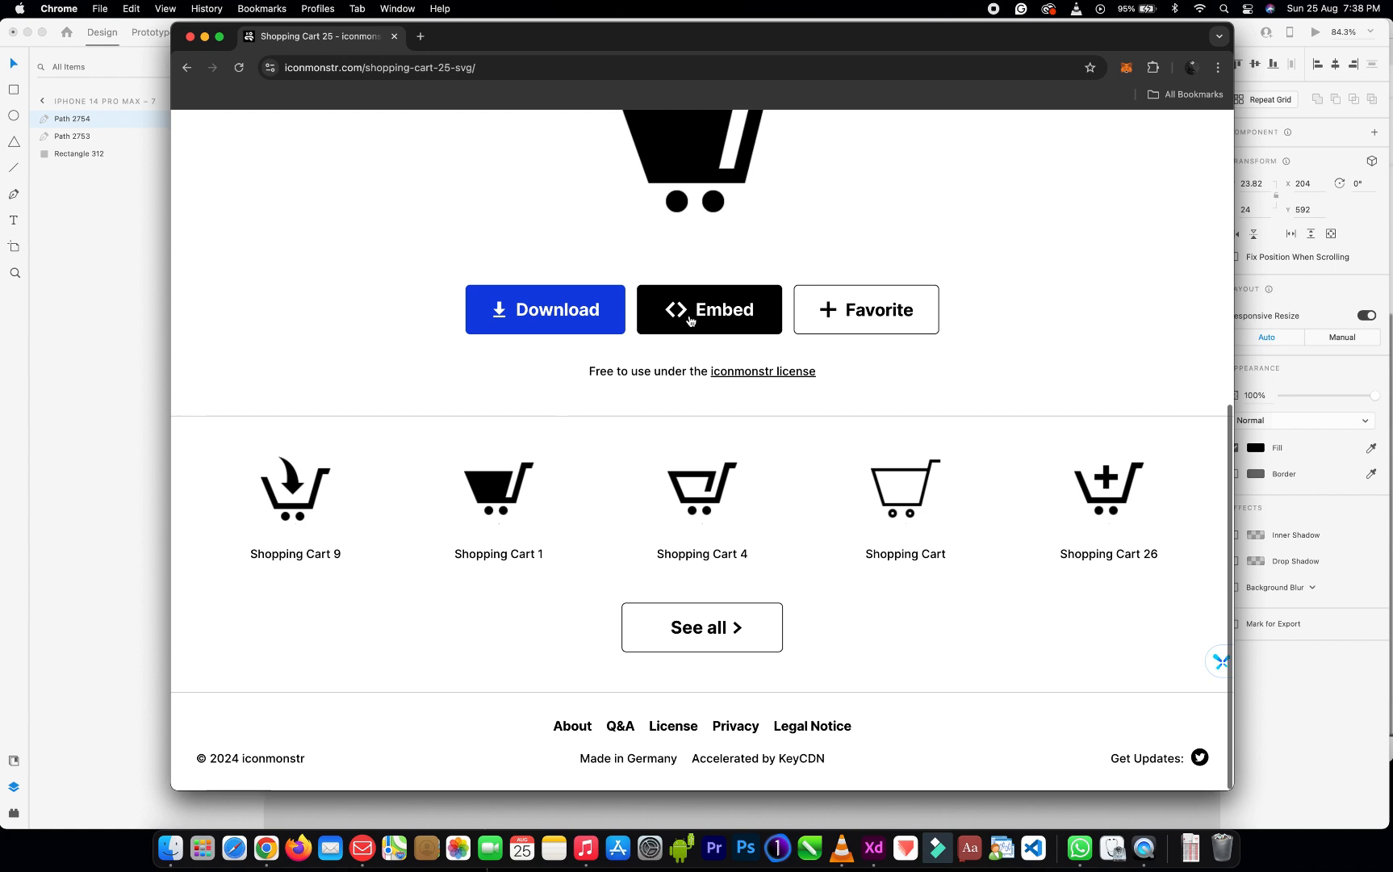
left_click(689, 319)
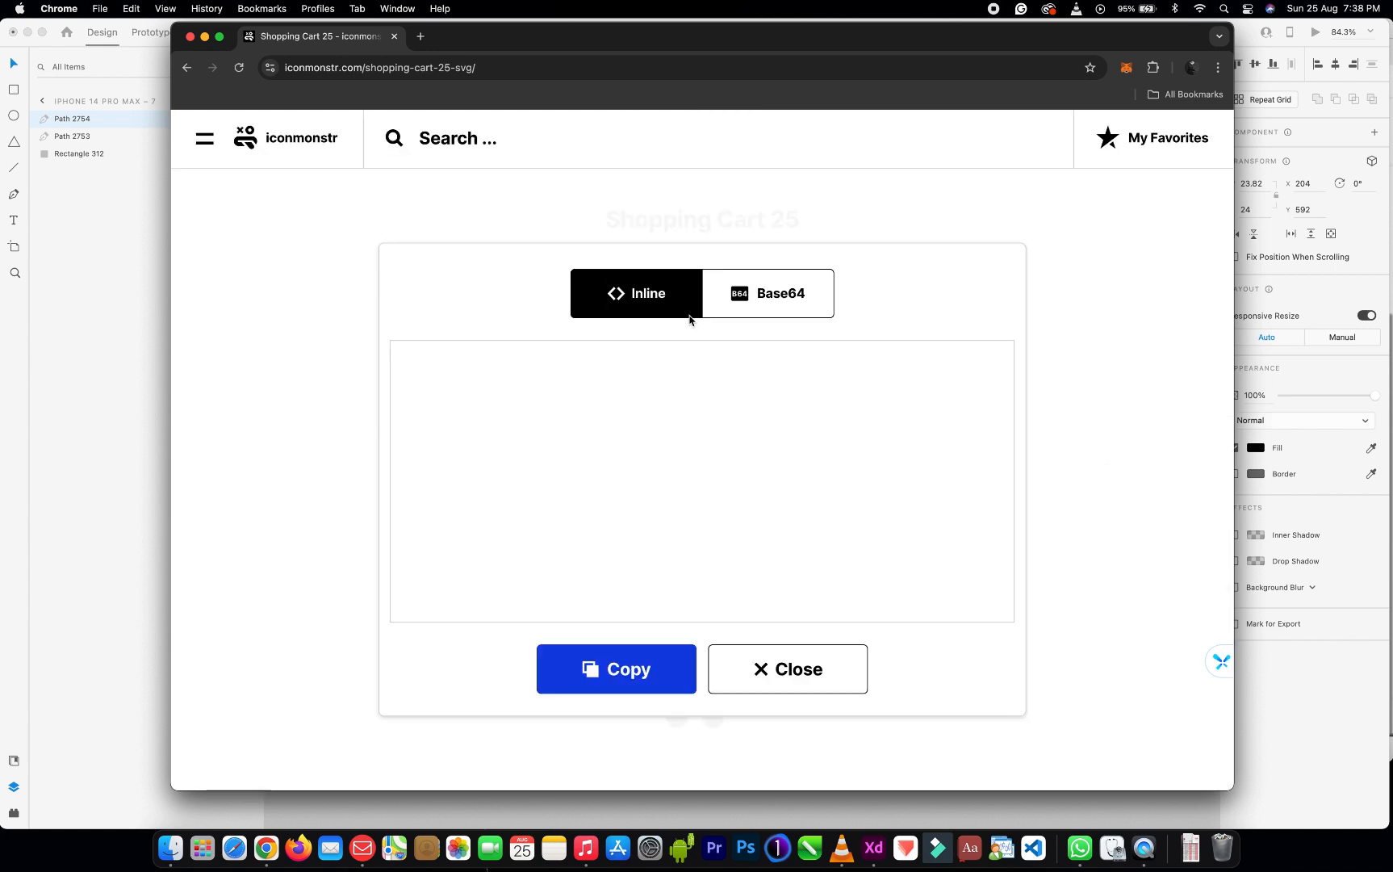
left_click(597, 671)
Go back to Adobe XD and paste the shopping cart icon onto the artboard with the home and magnifier icons
left_click(132, 553)
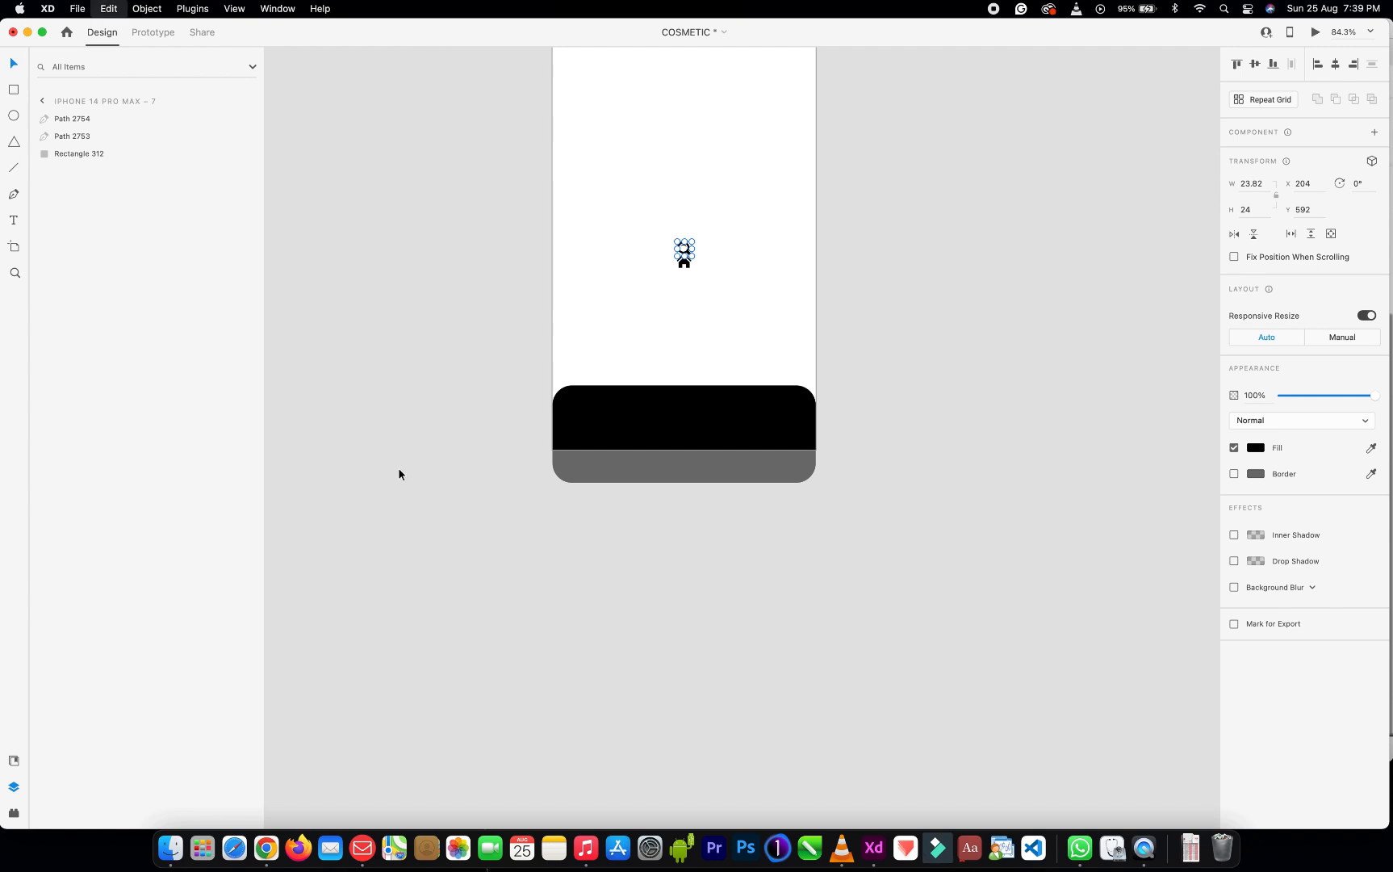
left_click(689, 326)
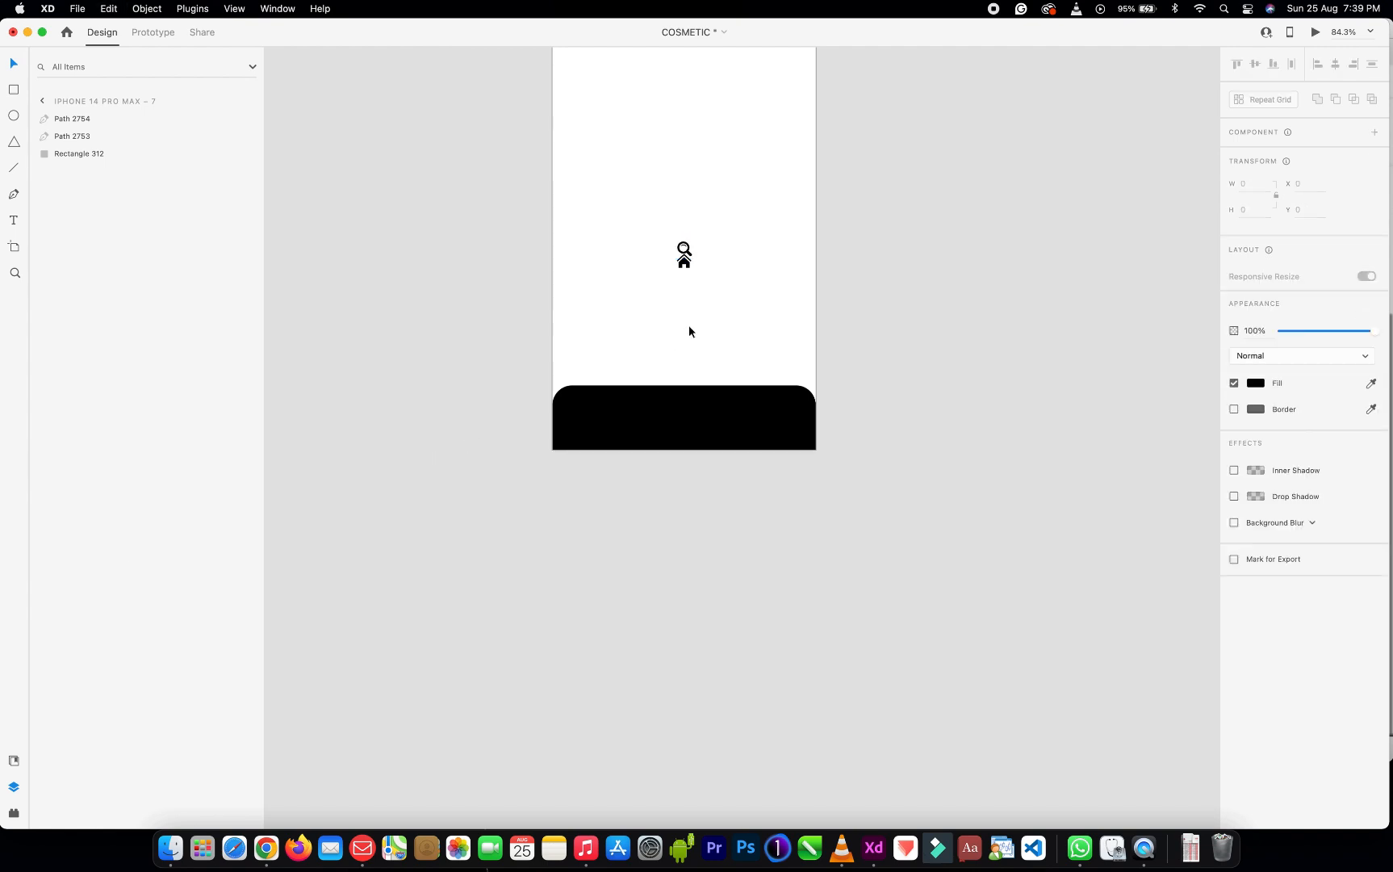
key("super+v")
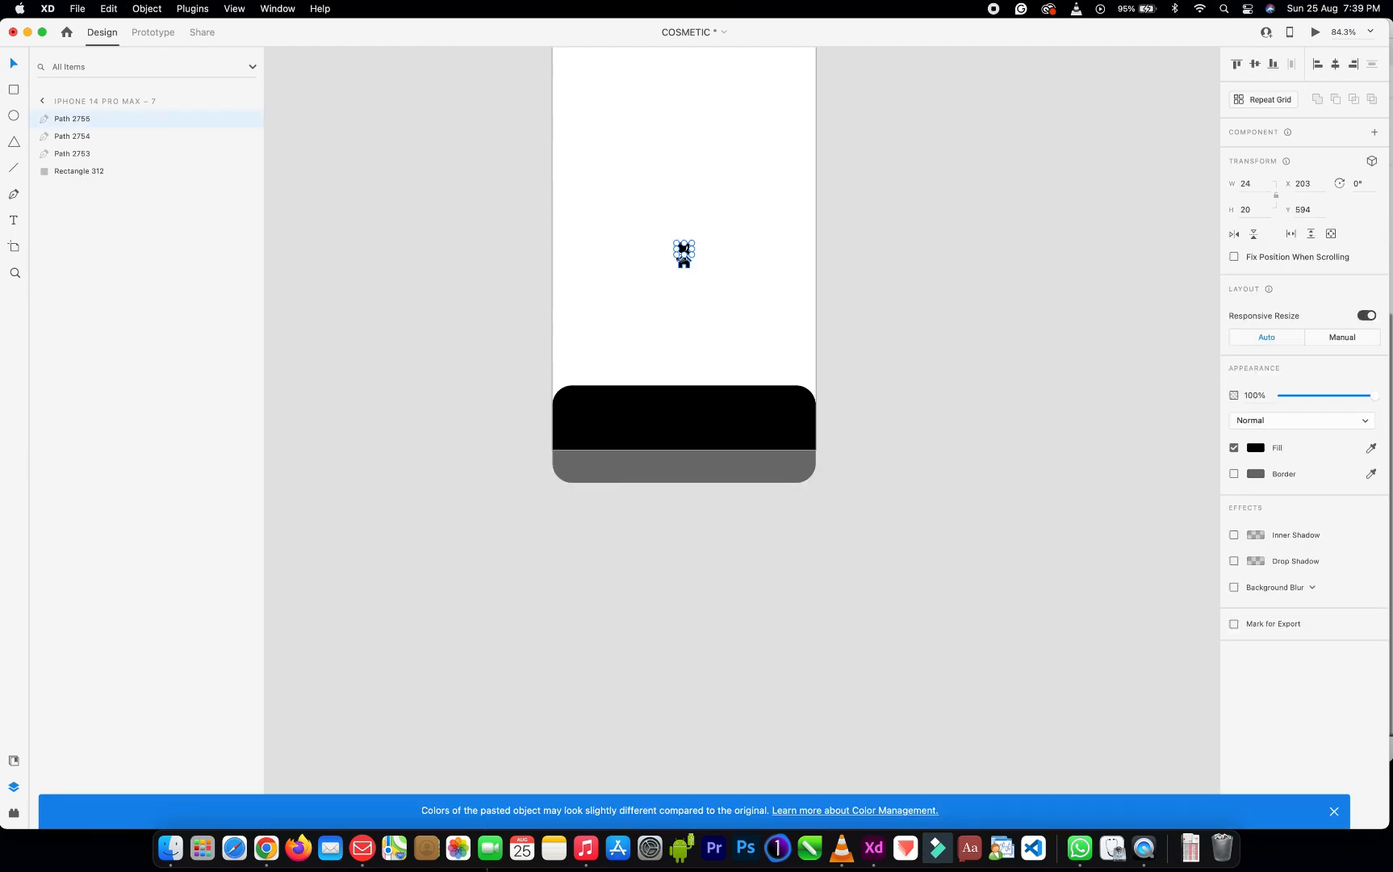
Move the magnifier icon off the shopping cart so it sits beside it, at about X 232, Y 594
scroll(682, 255, "up", 5)
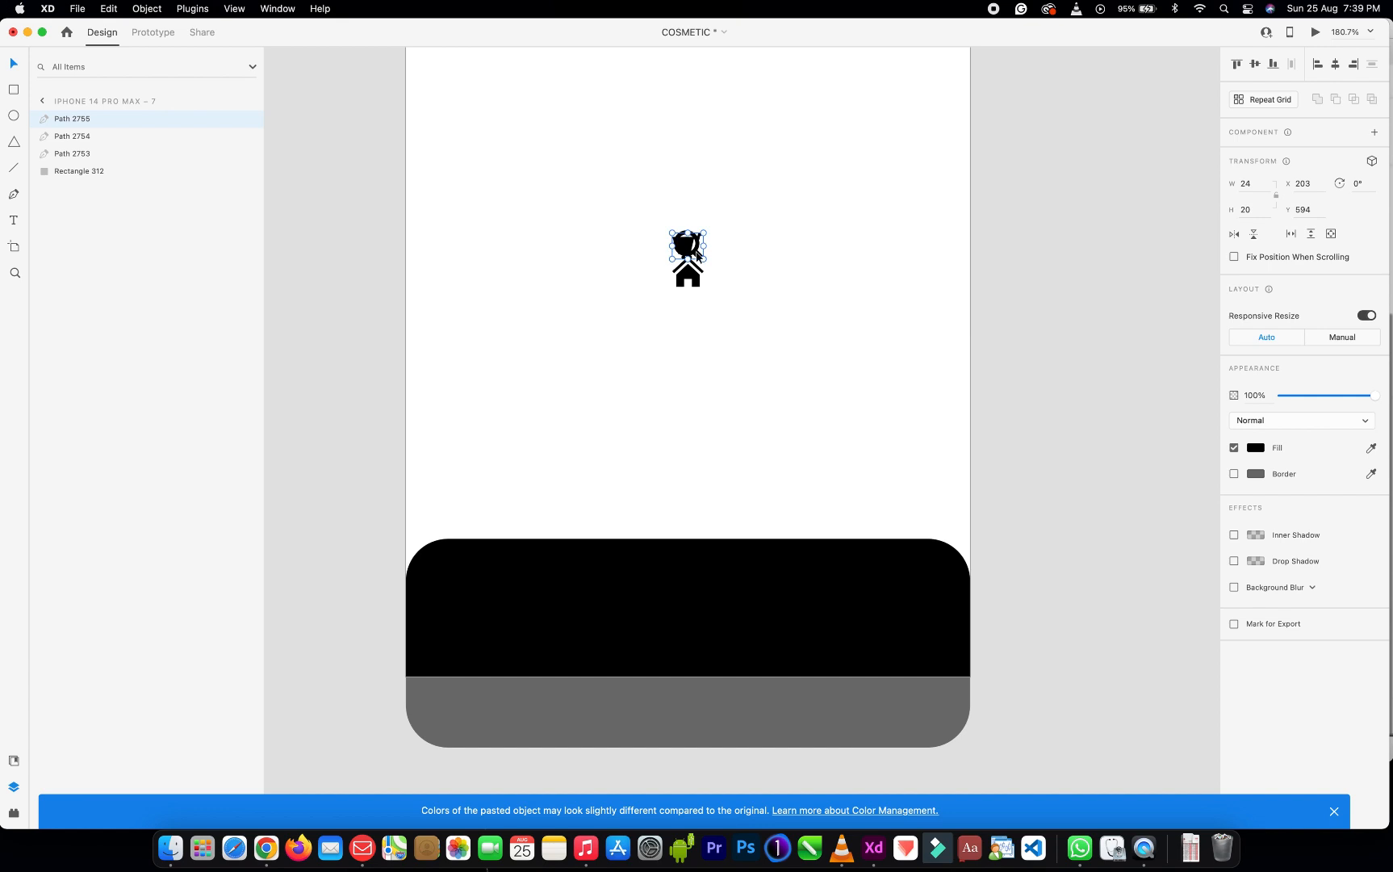
left_click_drag(698, 257, 735, 260)
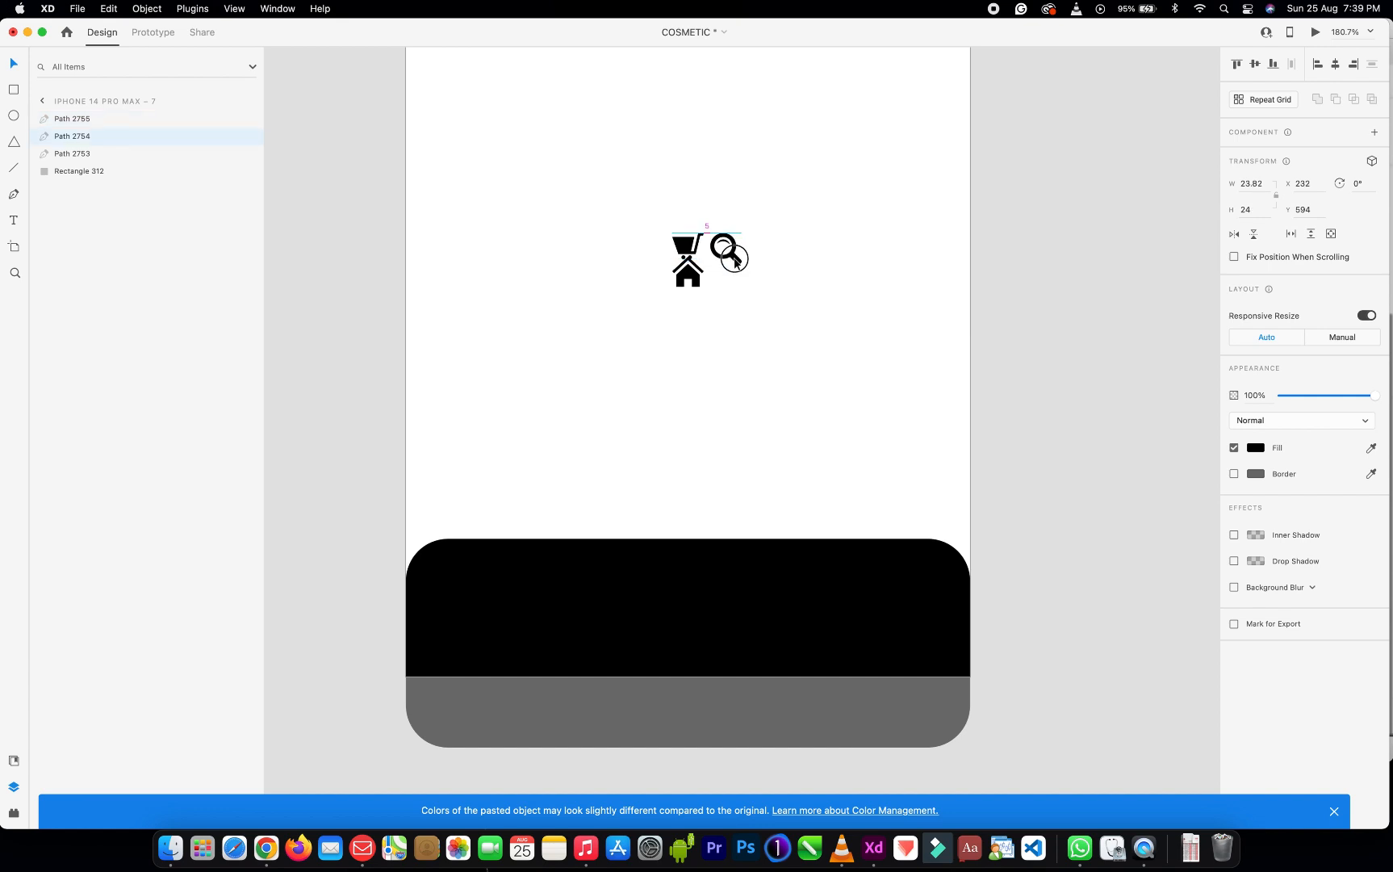
Switch to Chrome and search the icon library for "profile"
left_click(273, 848)
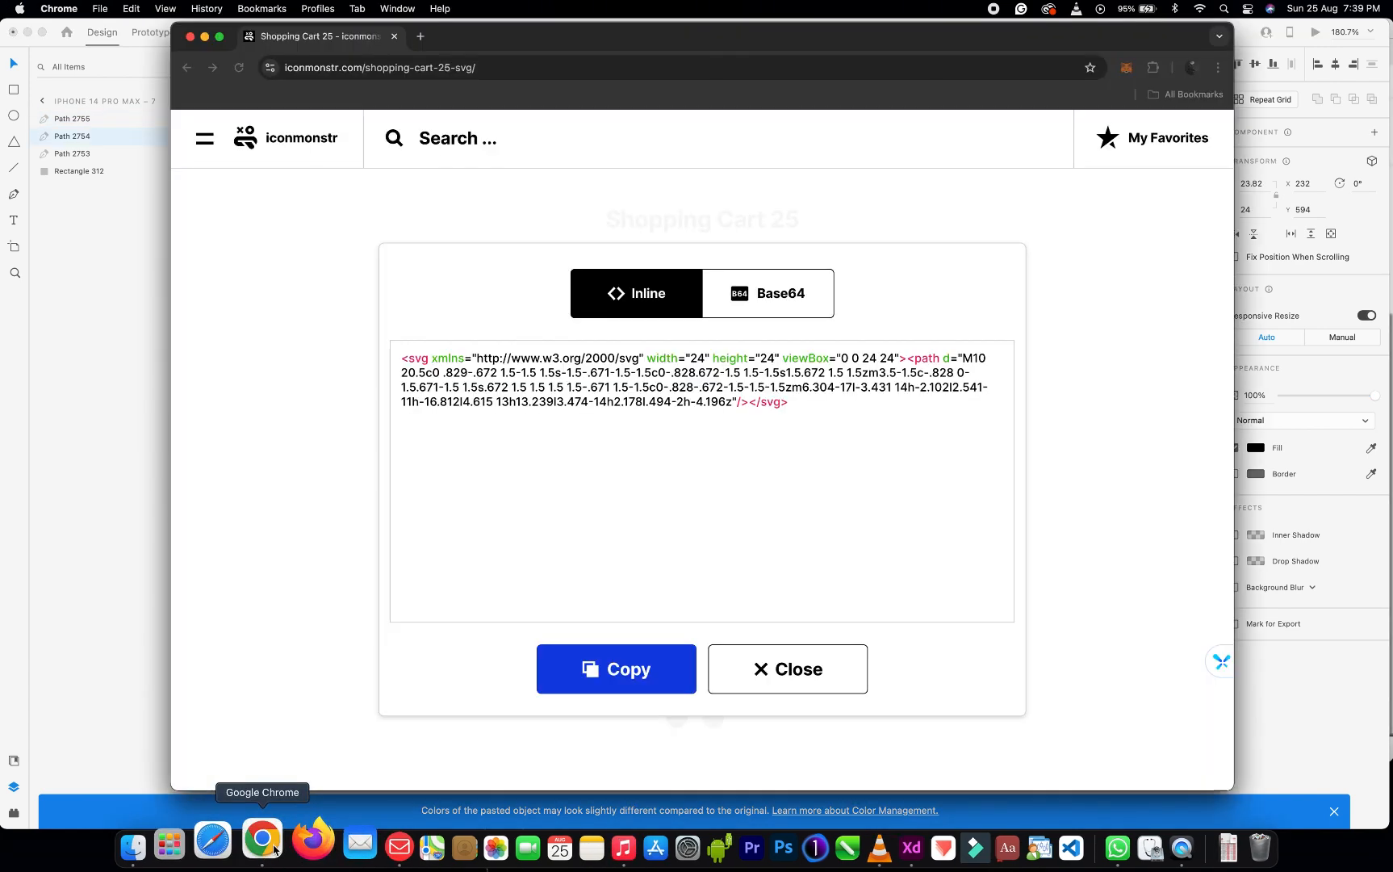
left_click(485, 133)
type("profil")
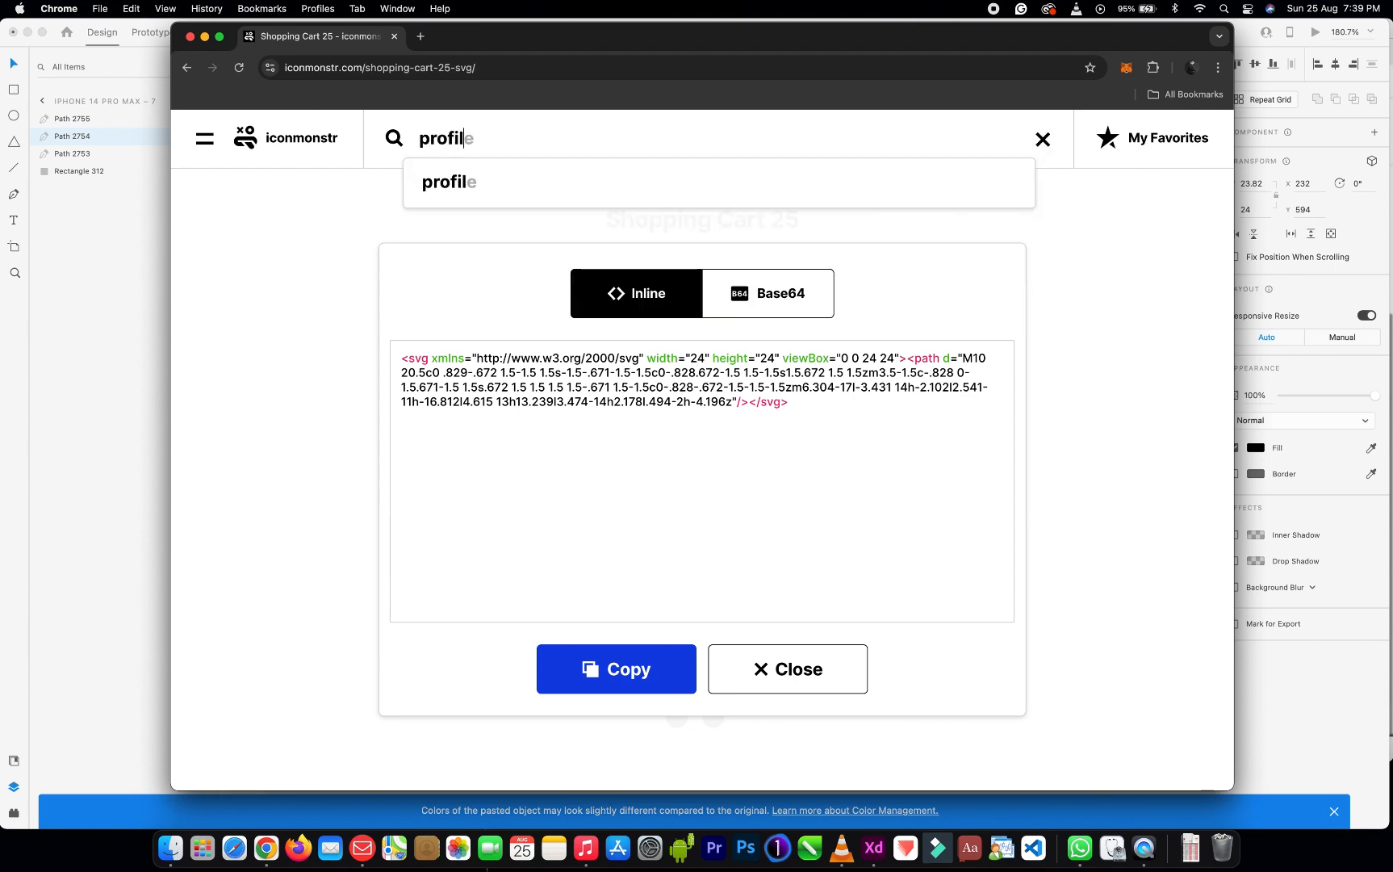
type("e")
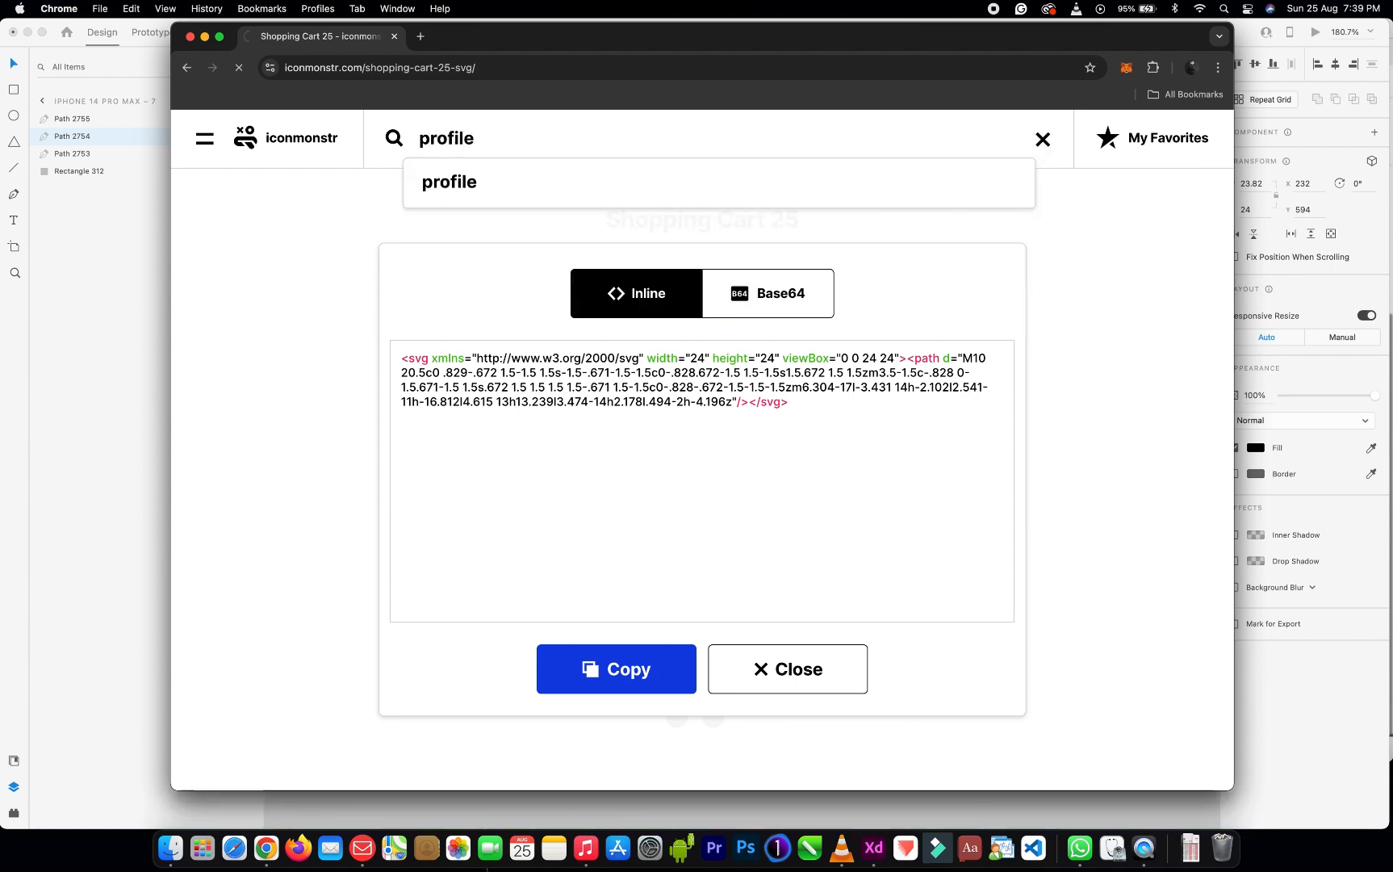
key("Return")
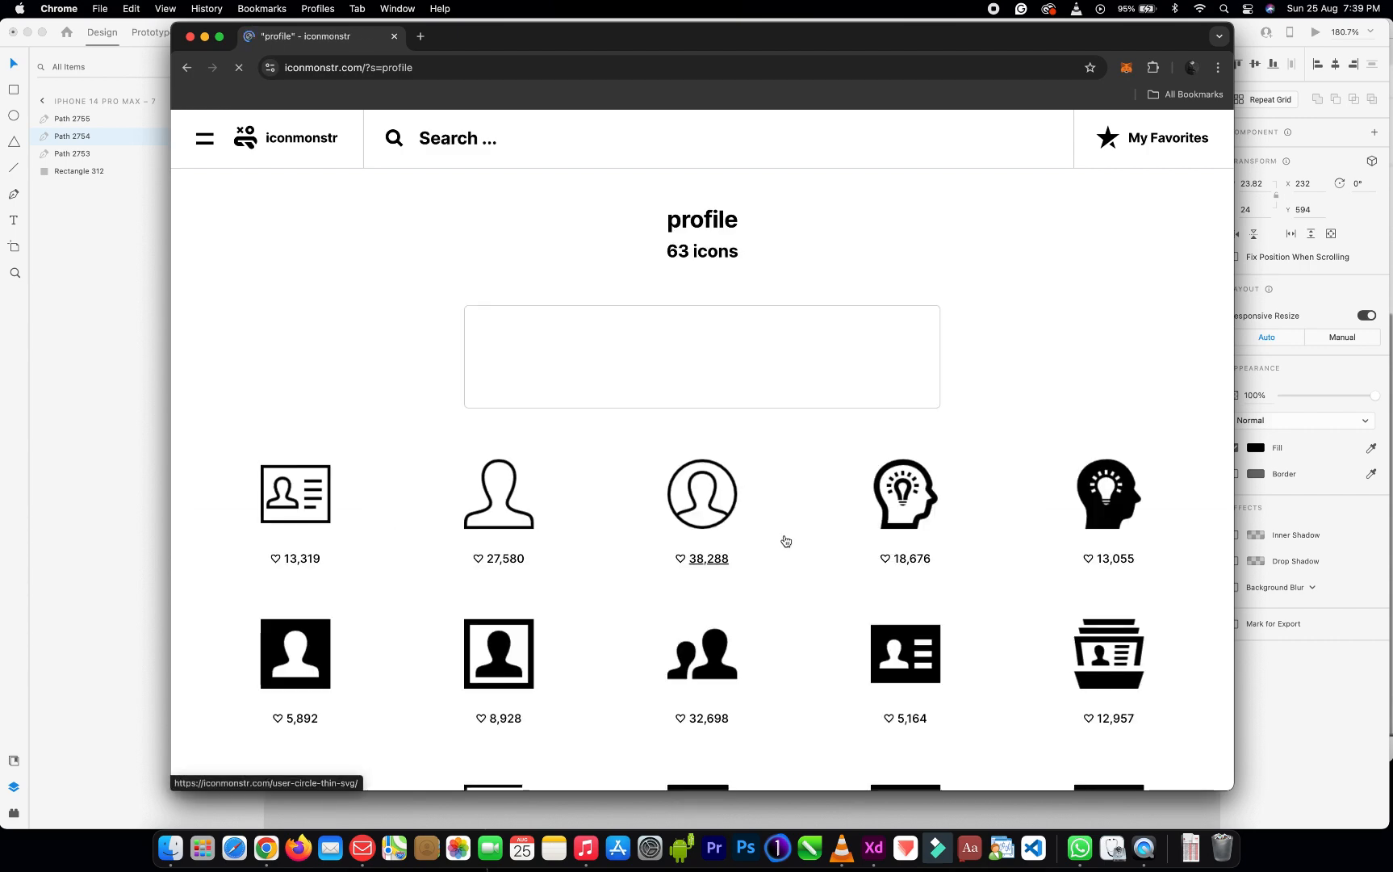
Open the solid circular User 19 icon from the results and copy its inline SVG embed code
scroll(784, 539, "down", 3)
scroll(786, 540, "down", 5)
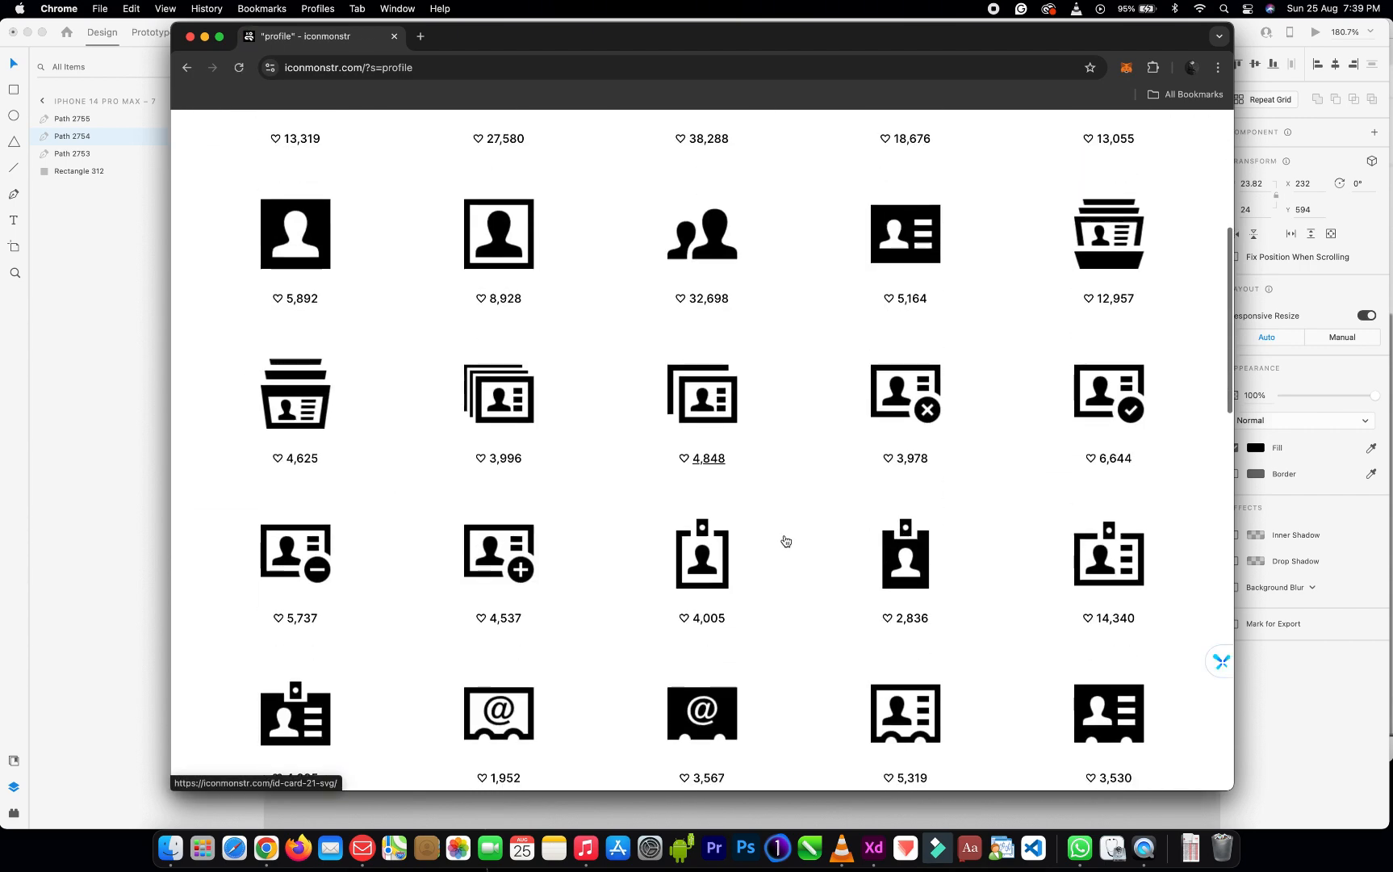
scroll(785, 538, "down", 3)
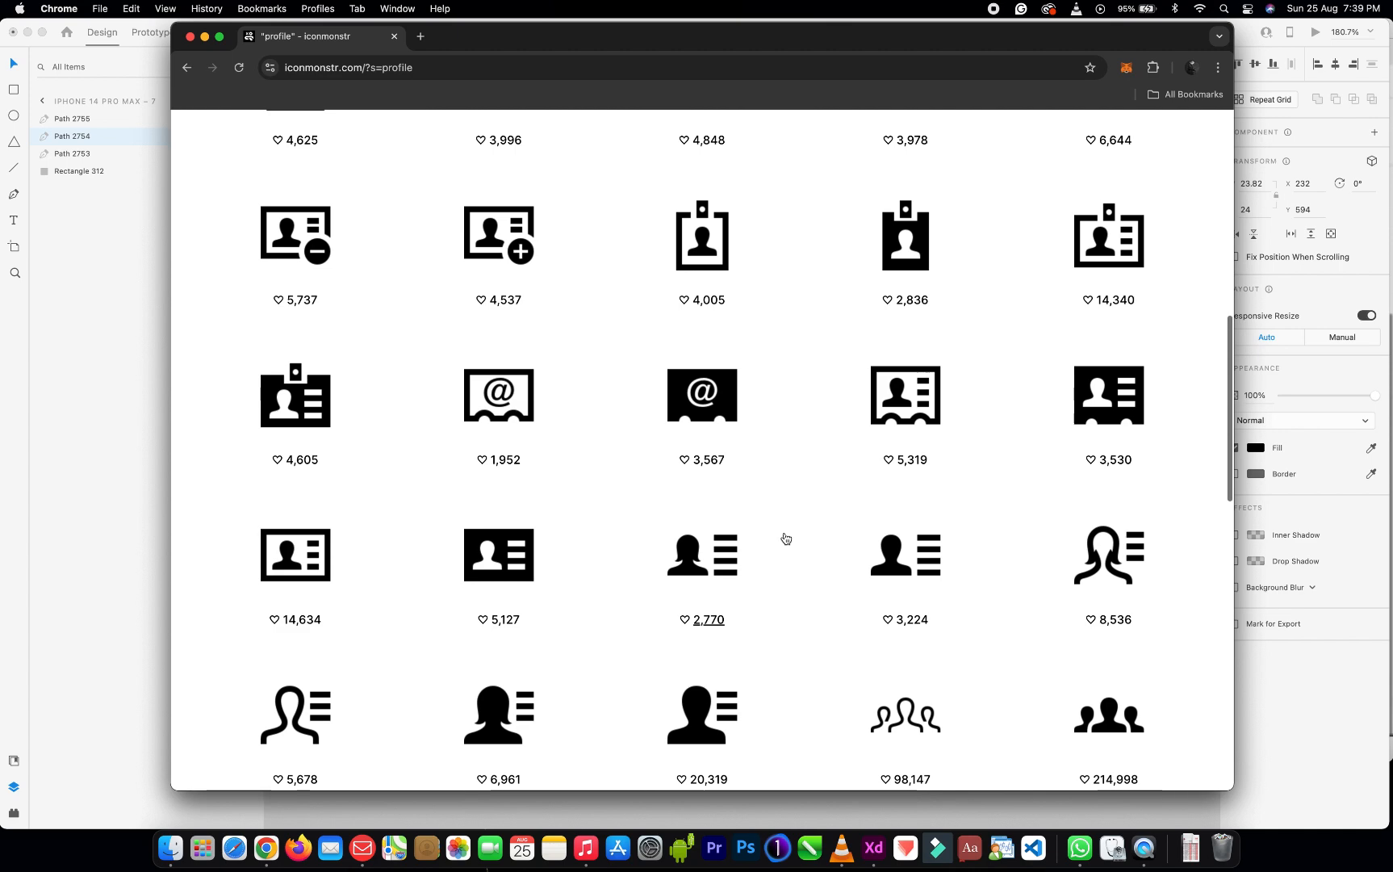
scroll(785, 539, "down", 3)
scroll(785, 539, "down", 3)
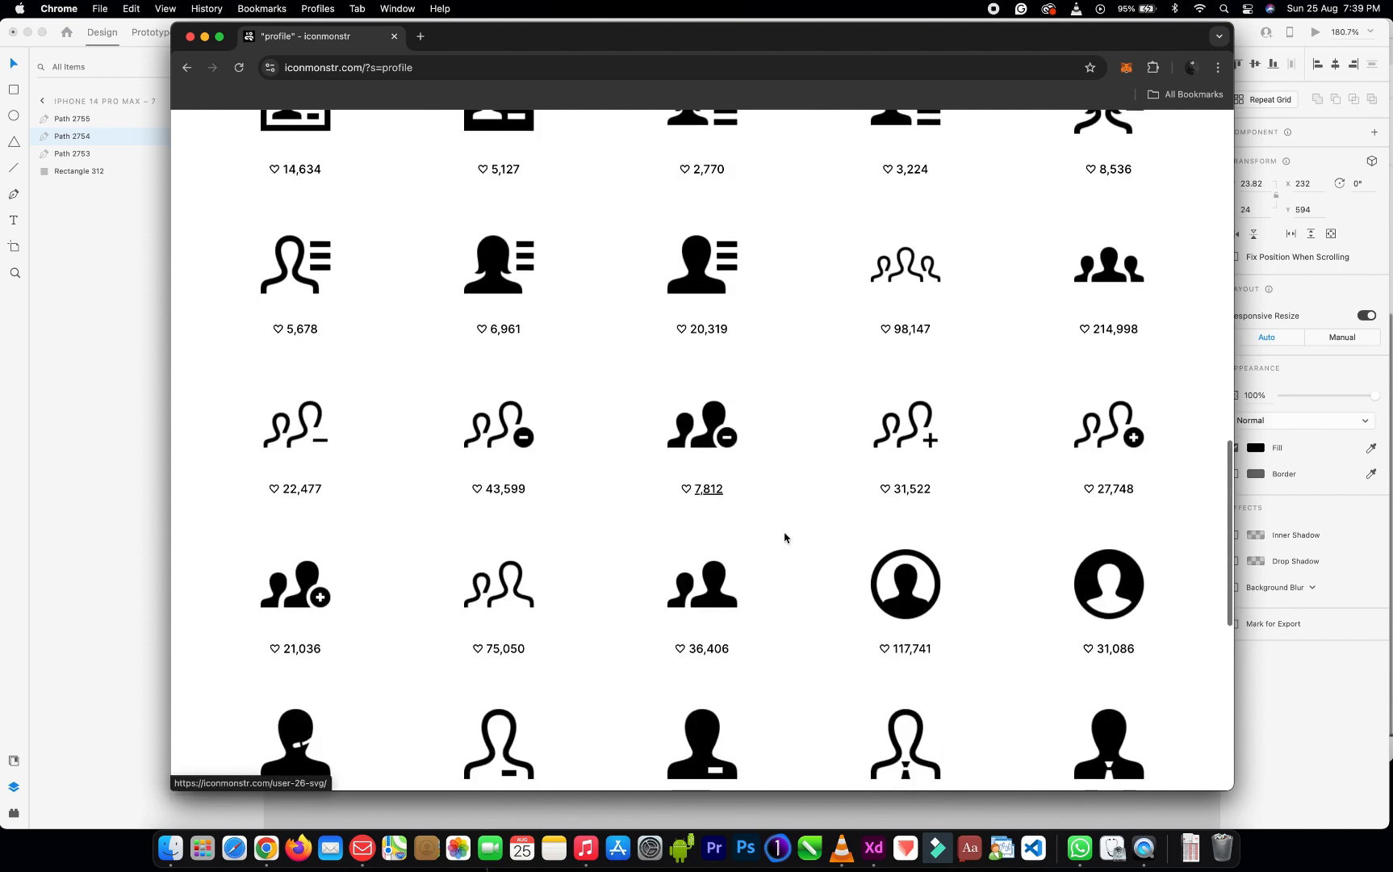
scroll(785, 538, "down", 3)
scroll(785, 535, "down", 1)
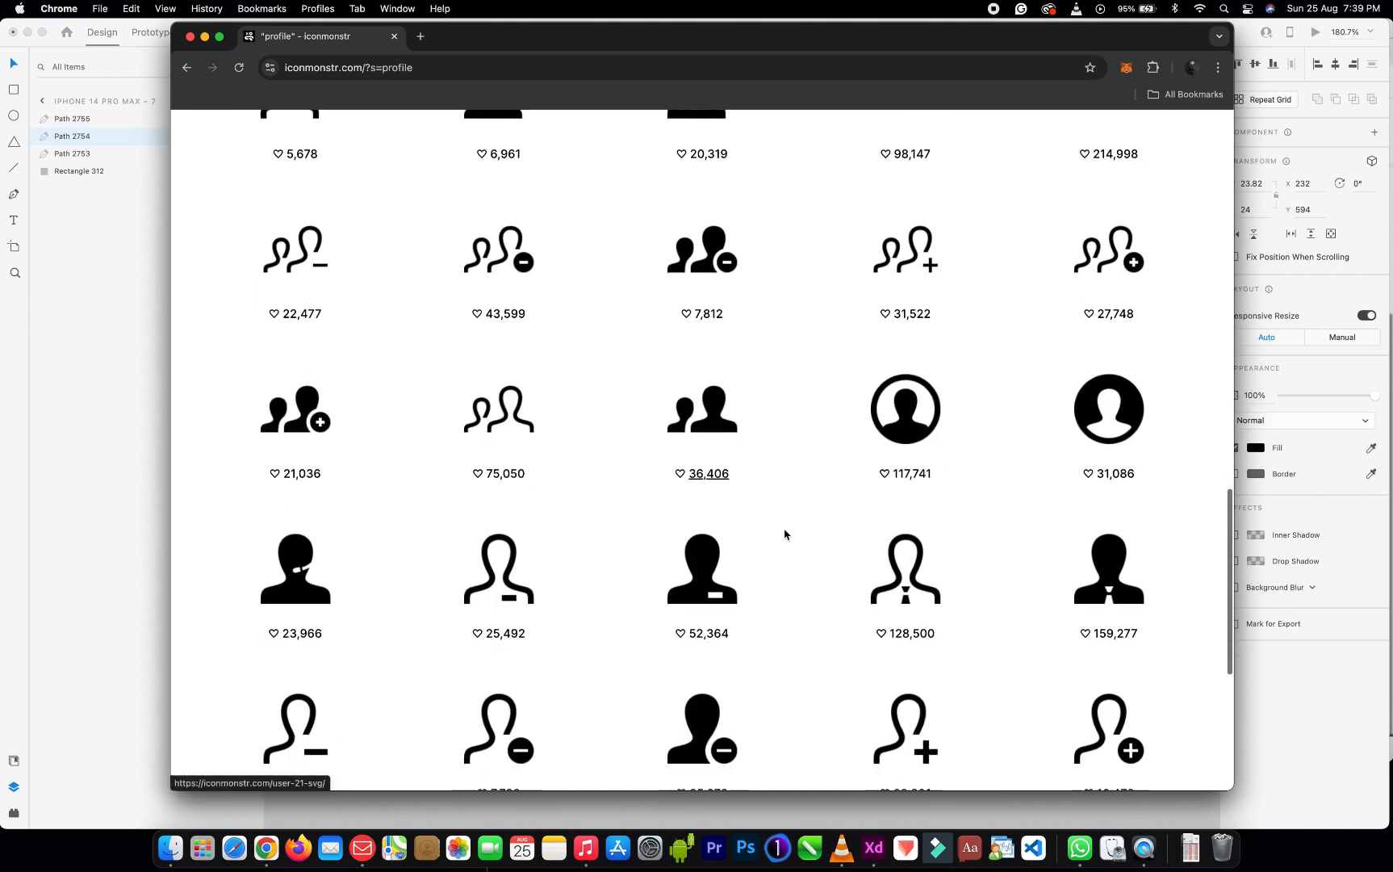
left_click(1126, 410)
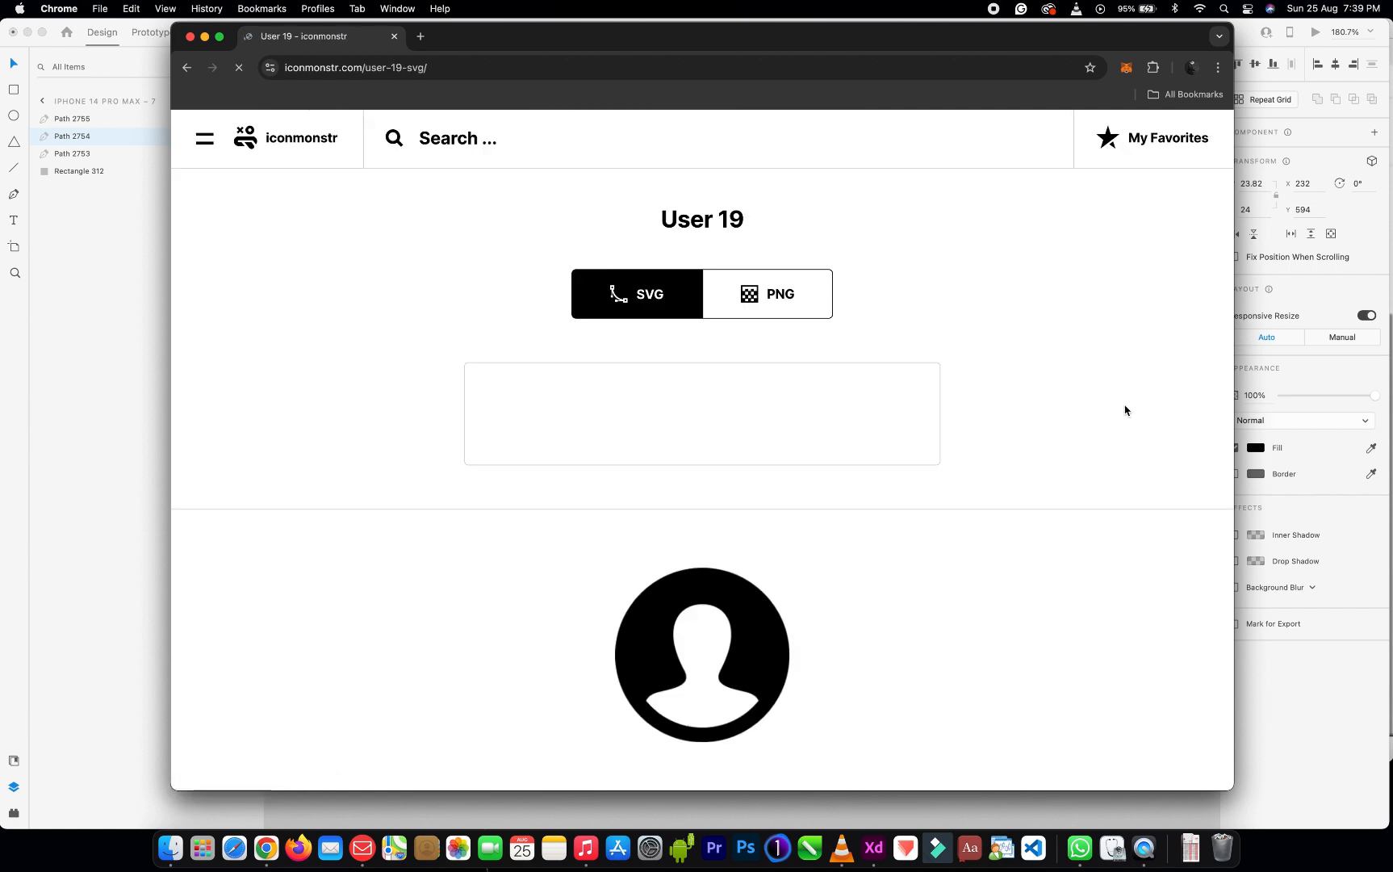
scroll(685, 418, "down", 3)
scroll(685, 418, "down", 2)
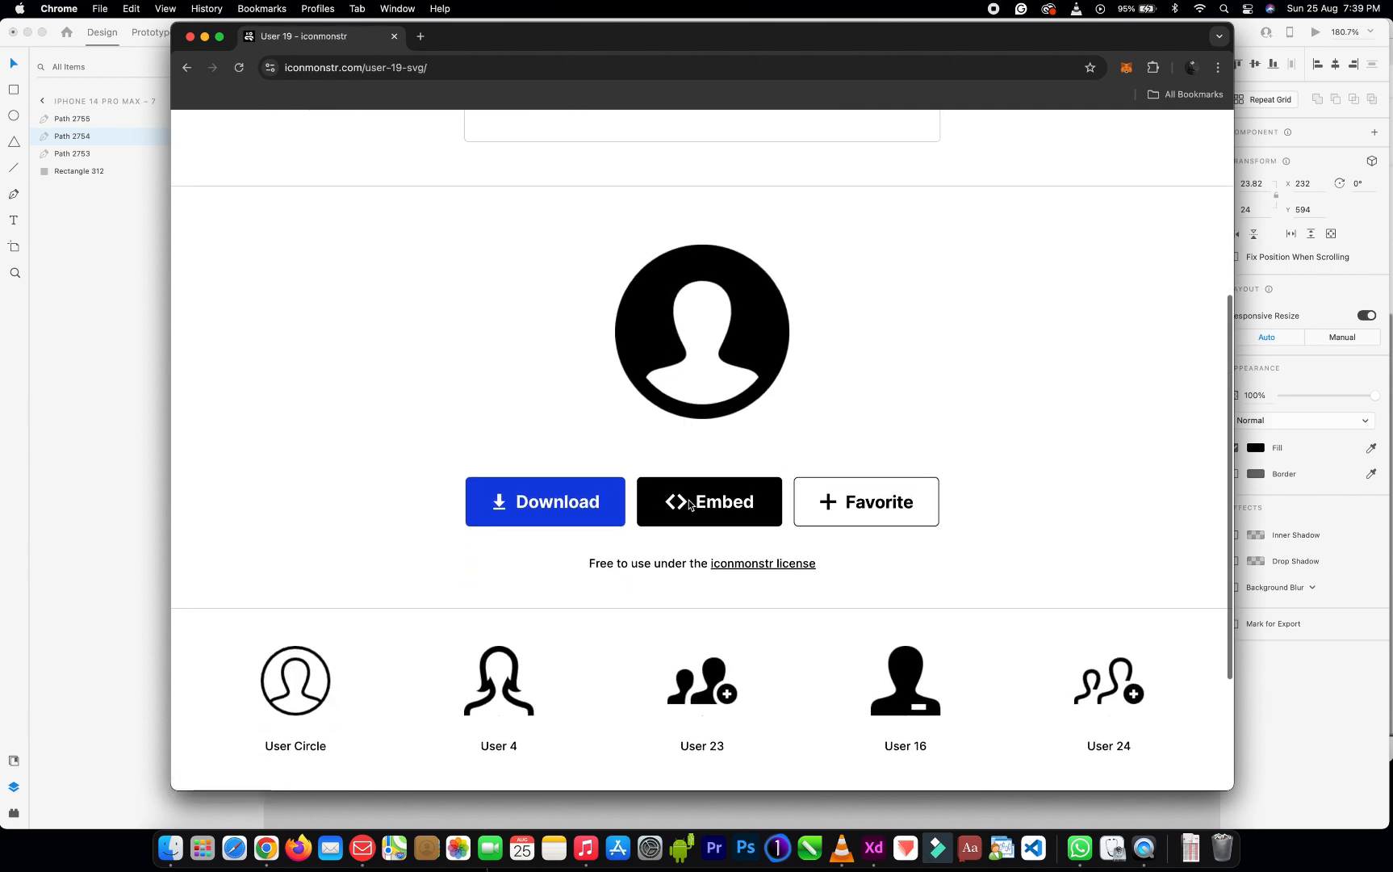
left_click(690, 504)
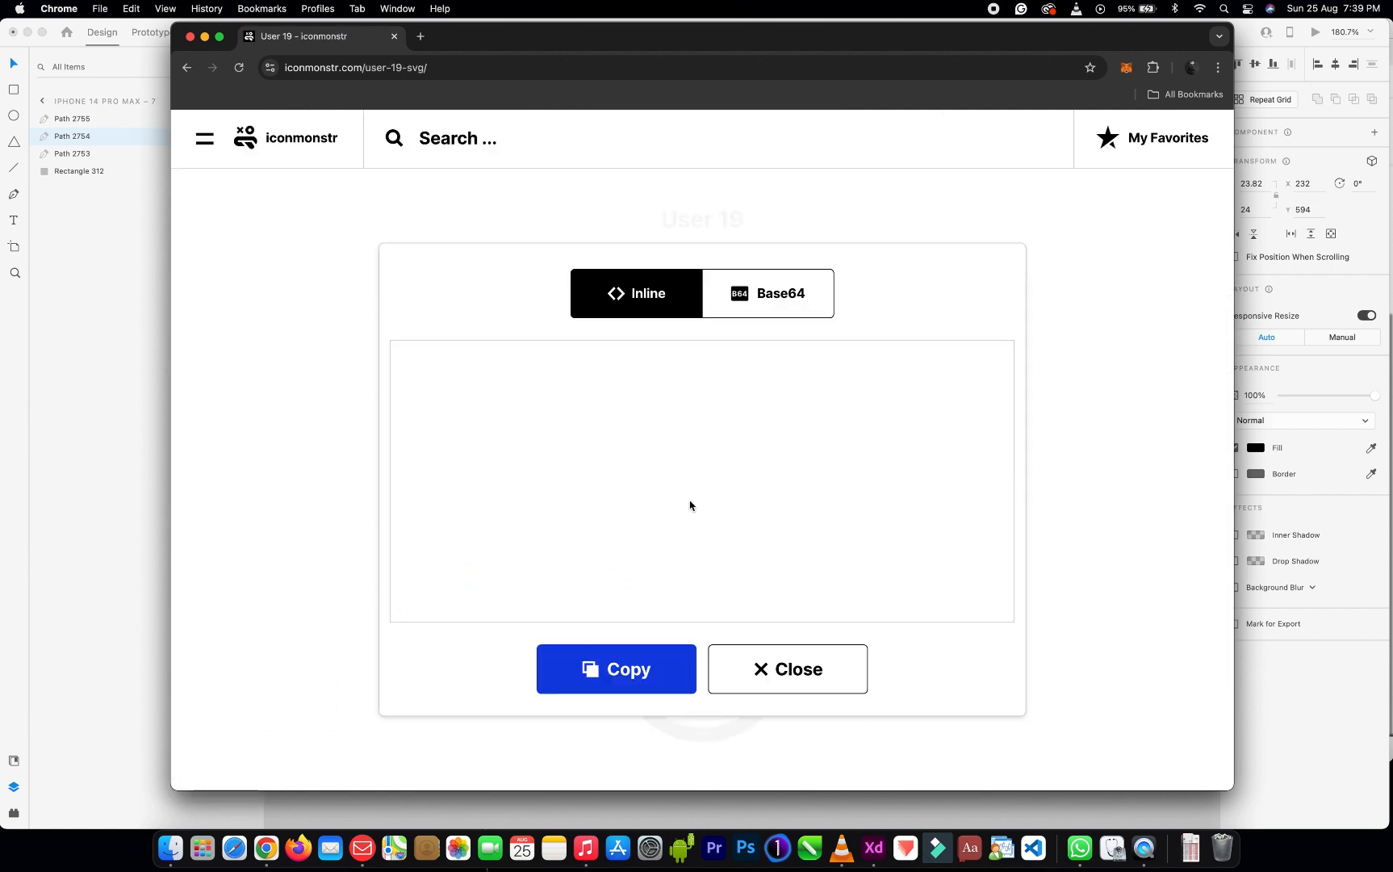
left_click(619, 668)
Return to Adobe XD, paste the user icon onto the artboard and move it to about X 113, Y 715
left_click(1294, 735)
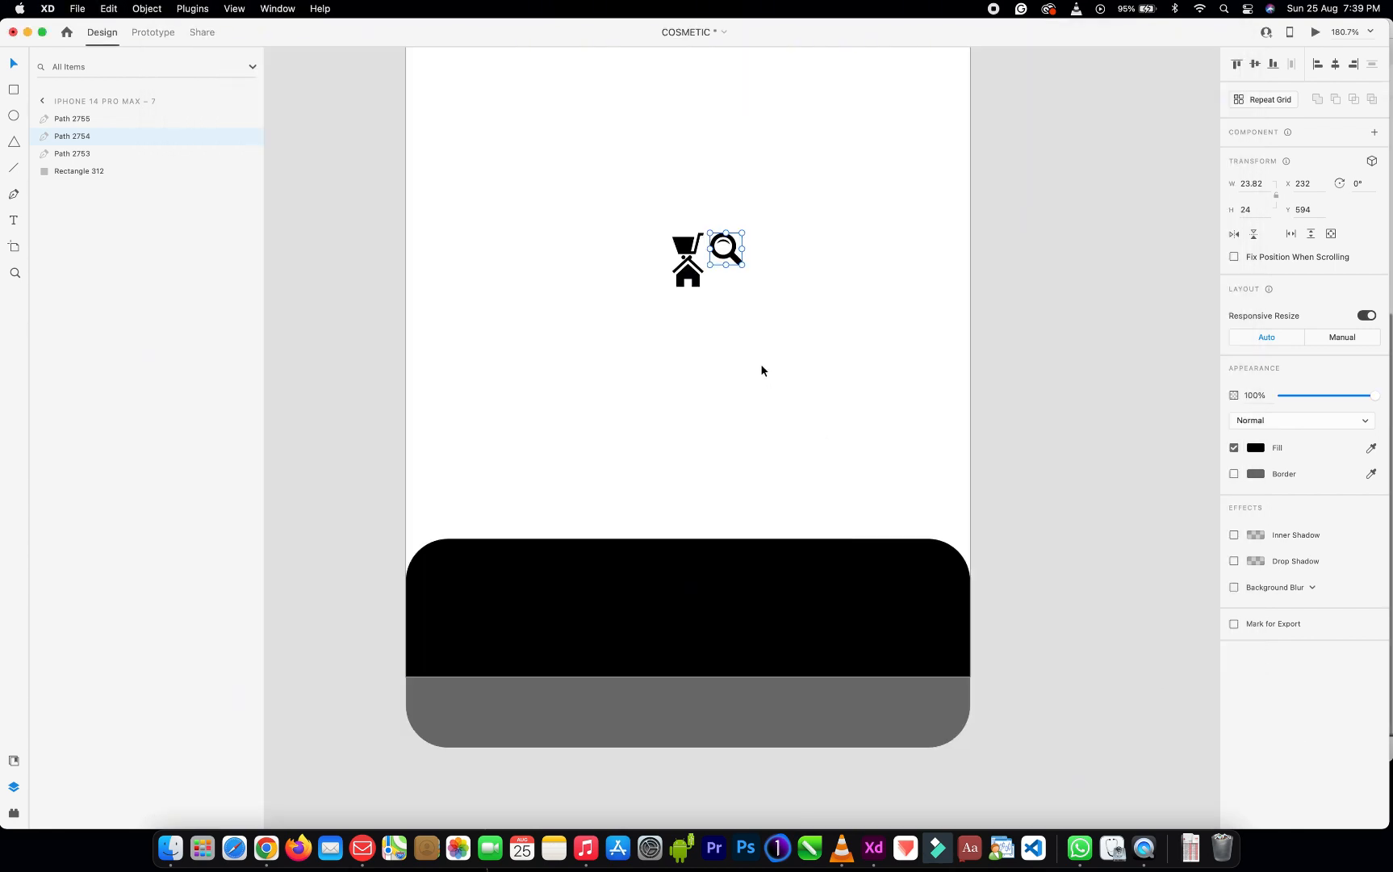
key("super+v")
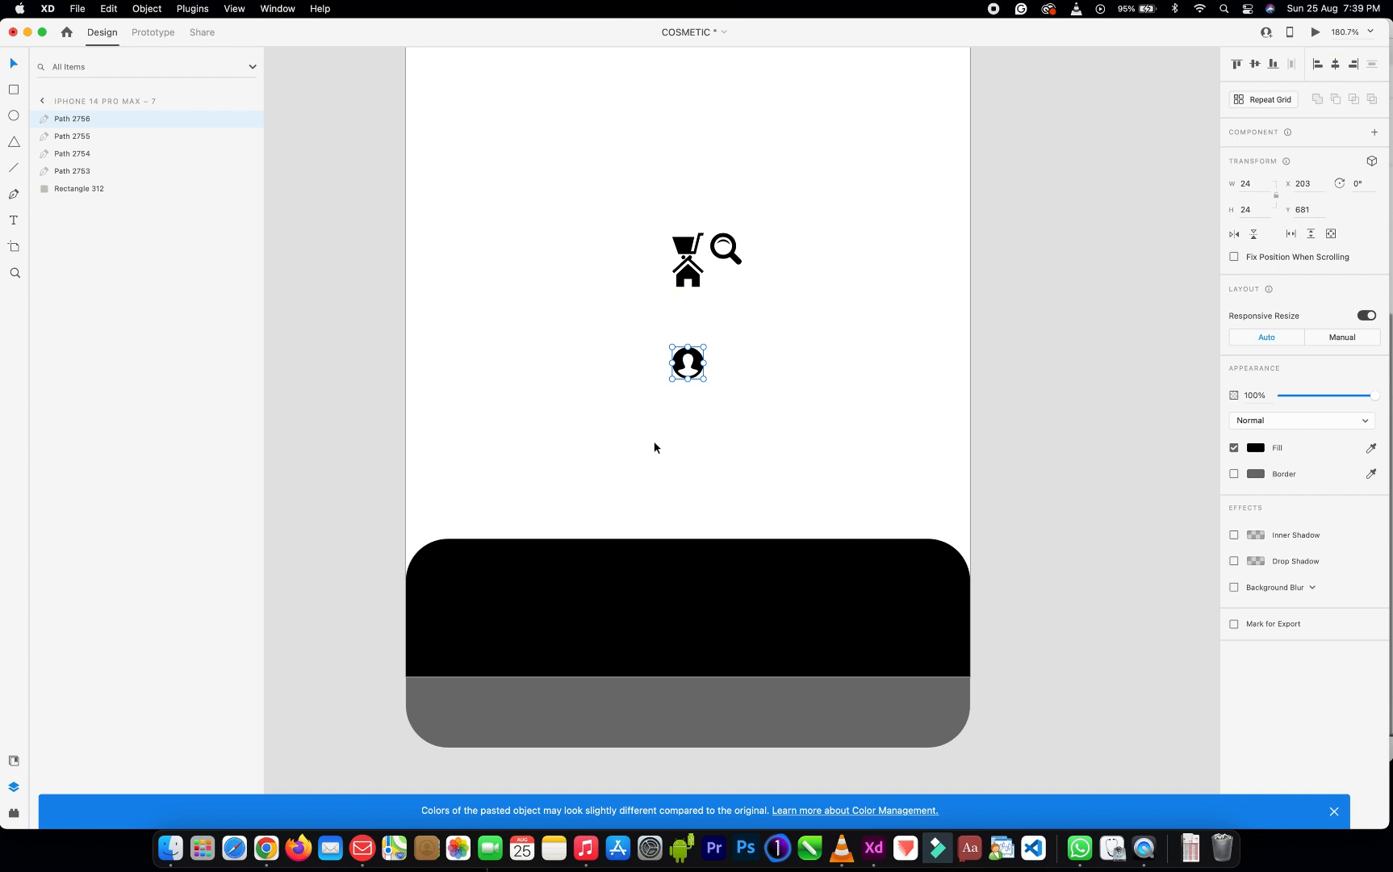
scroll(759, 398, "down", 2)
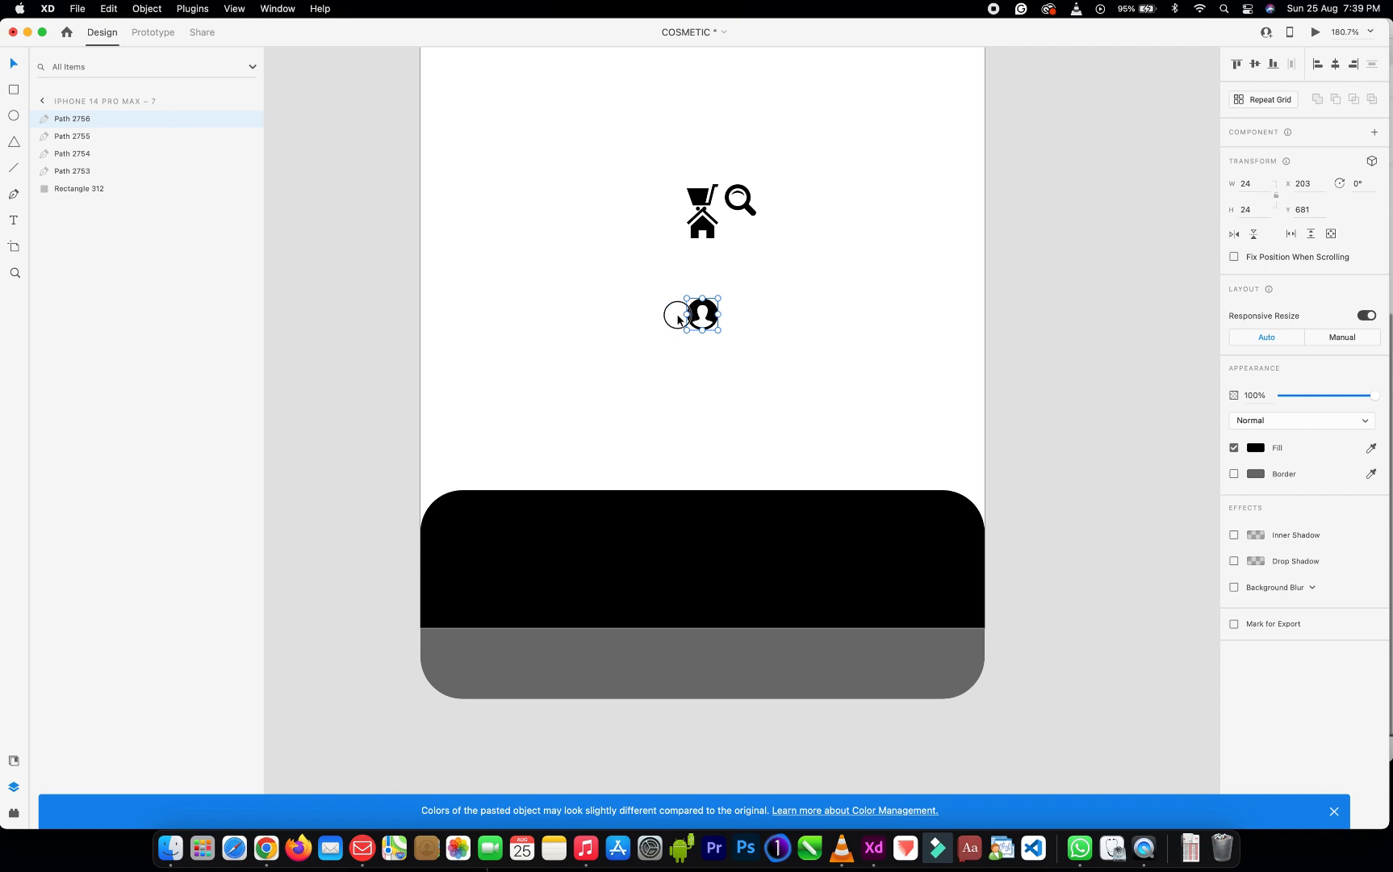
left_click_drag(678, 319, 560, 360)
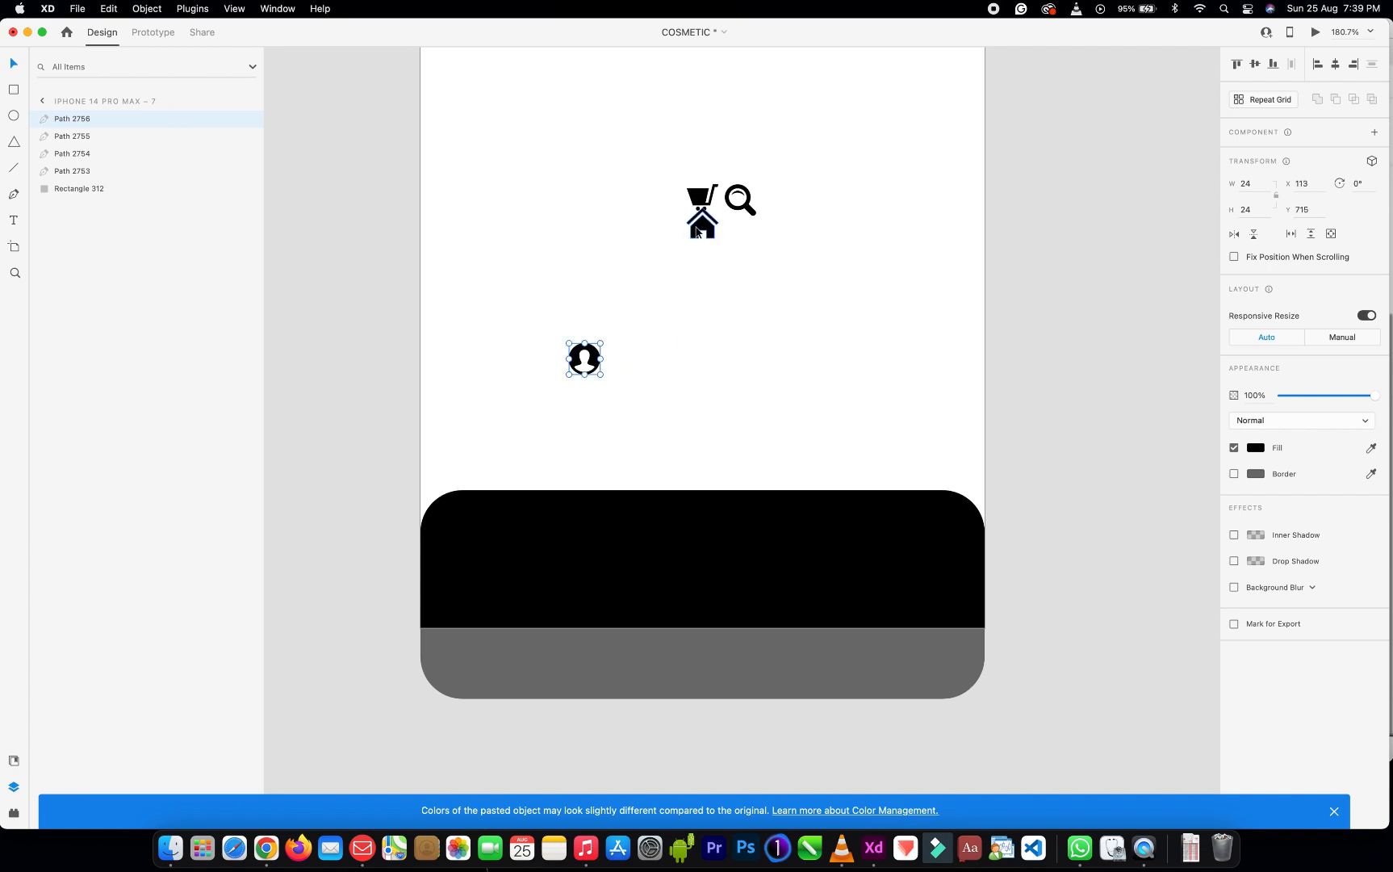
Arrange the icons in a row above the black bar in the order home, magnifier, cart, user
left_click_drag(699, 227, 523, 319)
left_click_drag(749, 205, 699, 267)
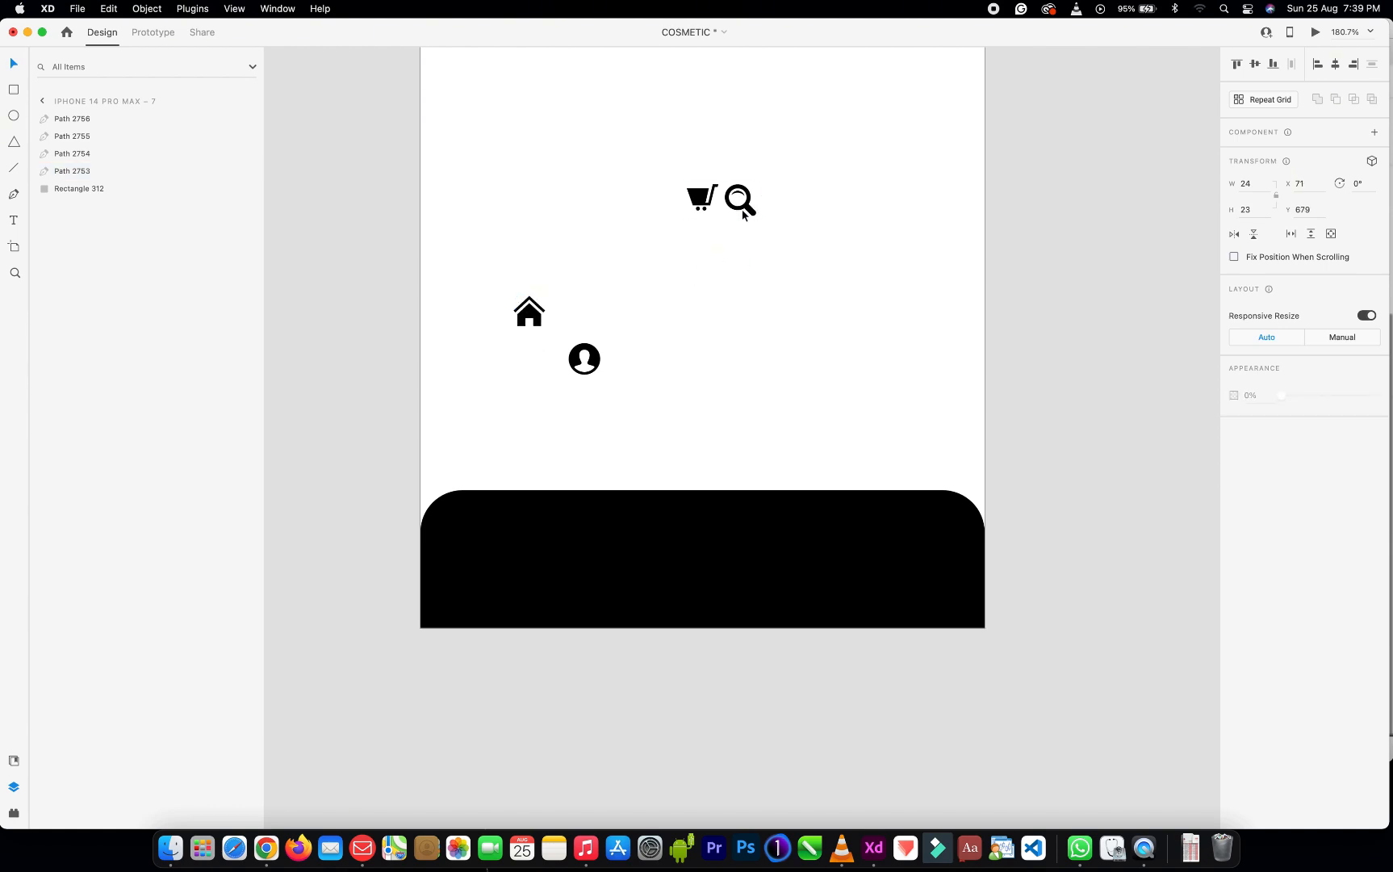
left_click_drag(742, 210, 637, 323)
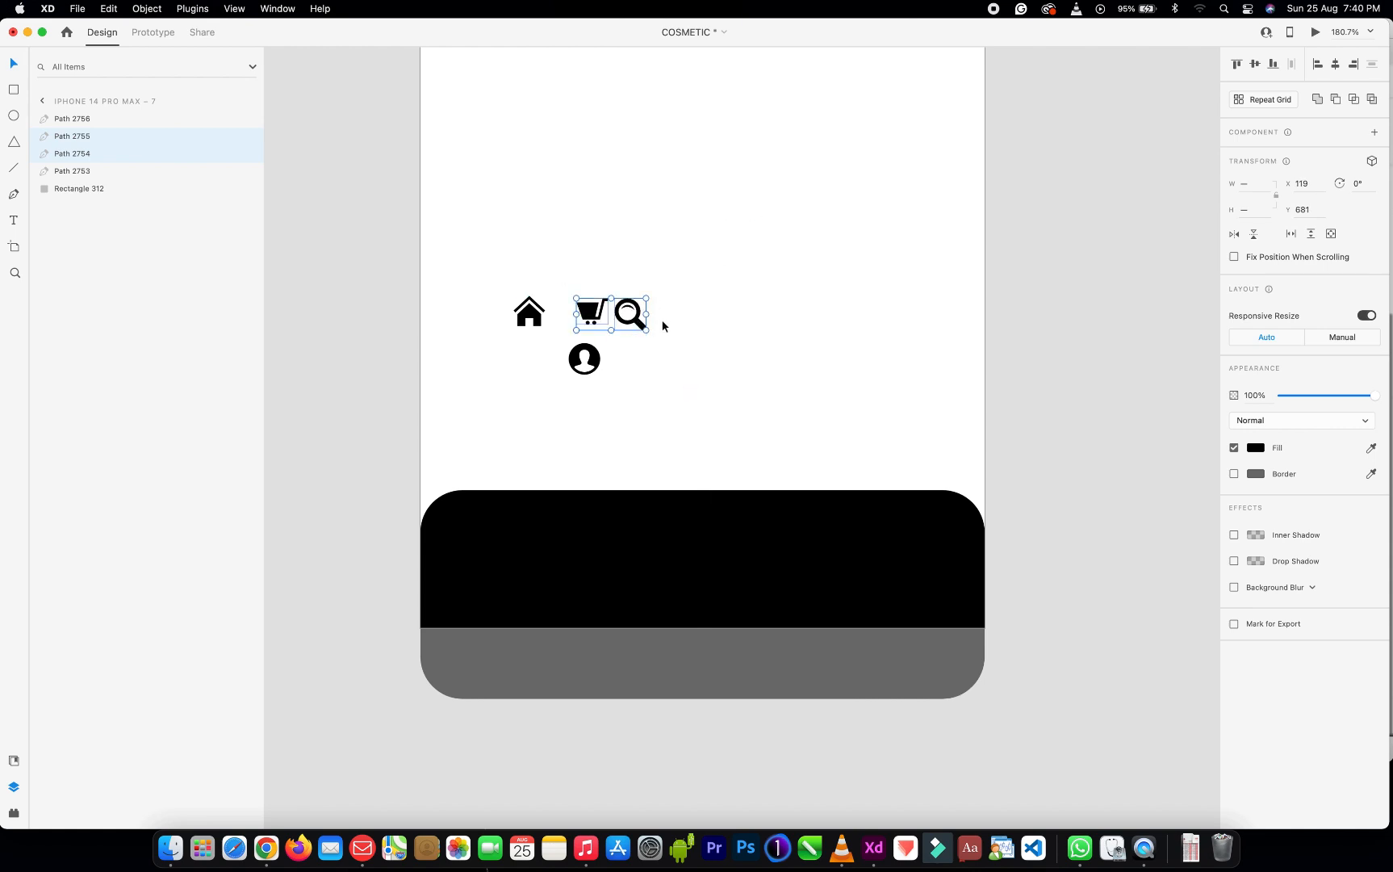
left_click(667, 318)
left_click(680, 301)
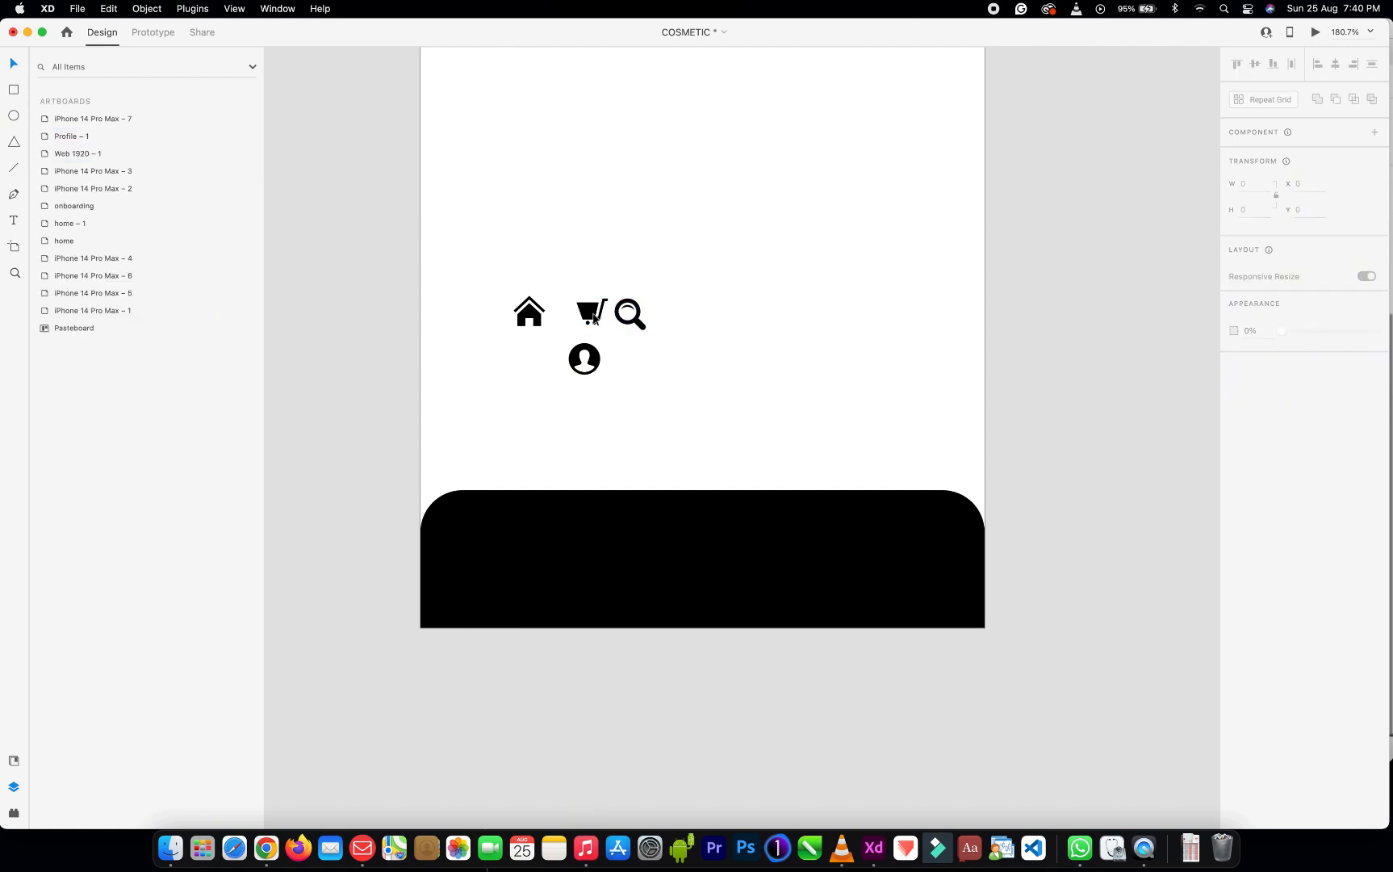
left_click_drag(593, 317, 686, 316)
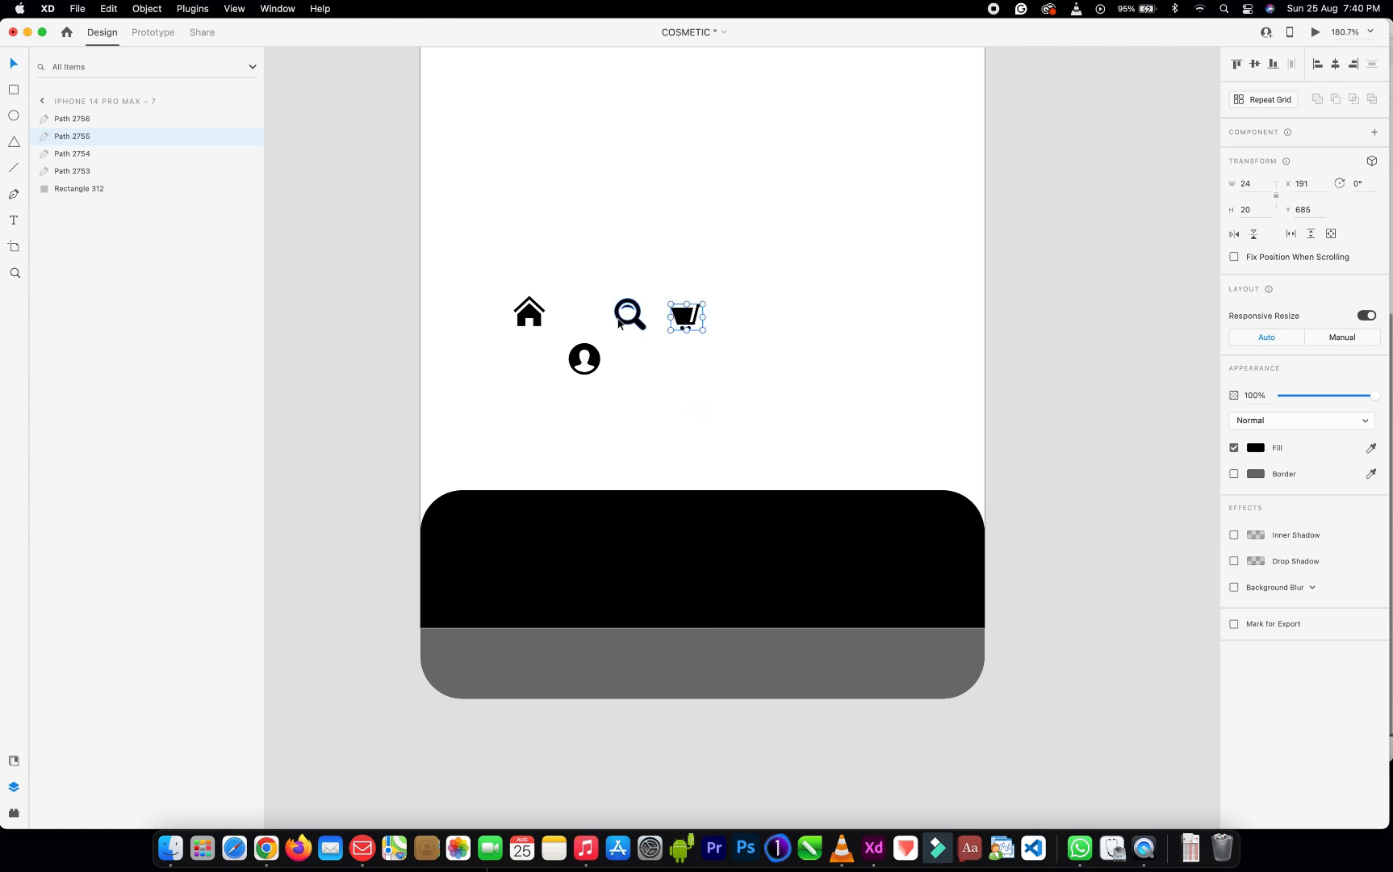
left_click_drag(602, 346, 774, 297)
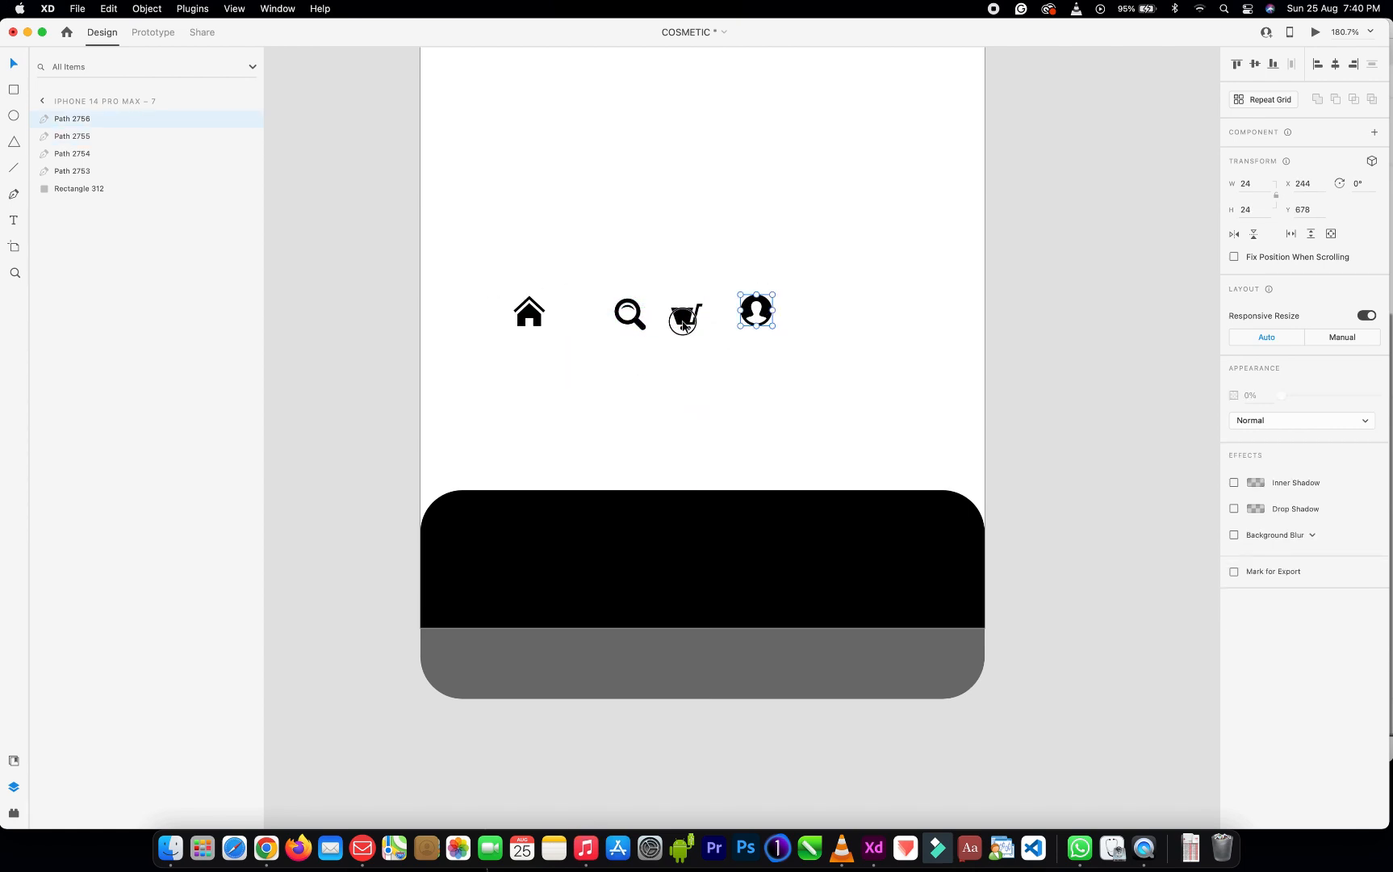
Fill all four icons with white (#FFFFFF) and move them together onto the black bar
left_click_drag(493, 283, 827, 348)
left_click(1255, 448)
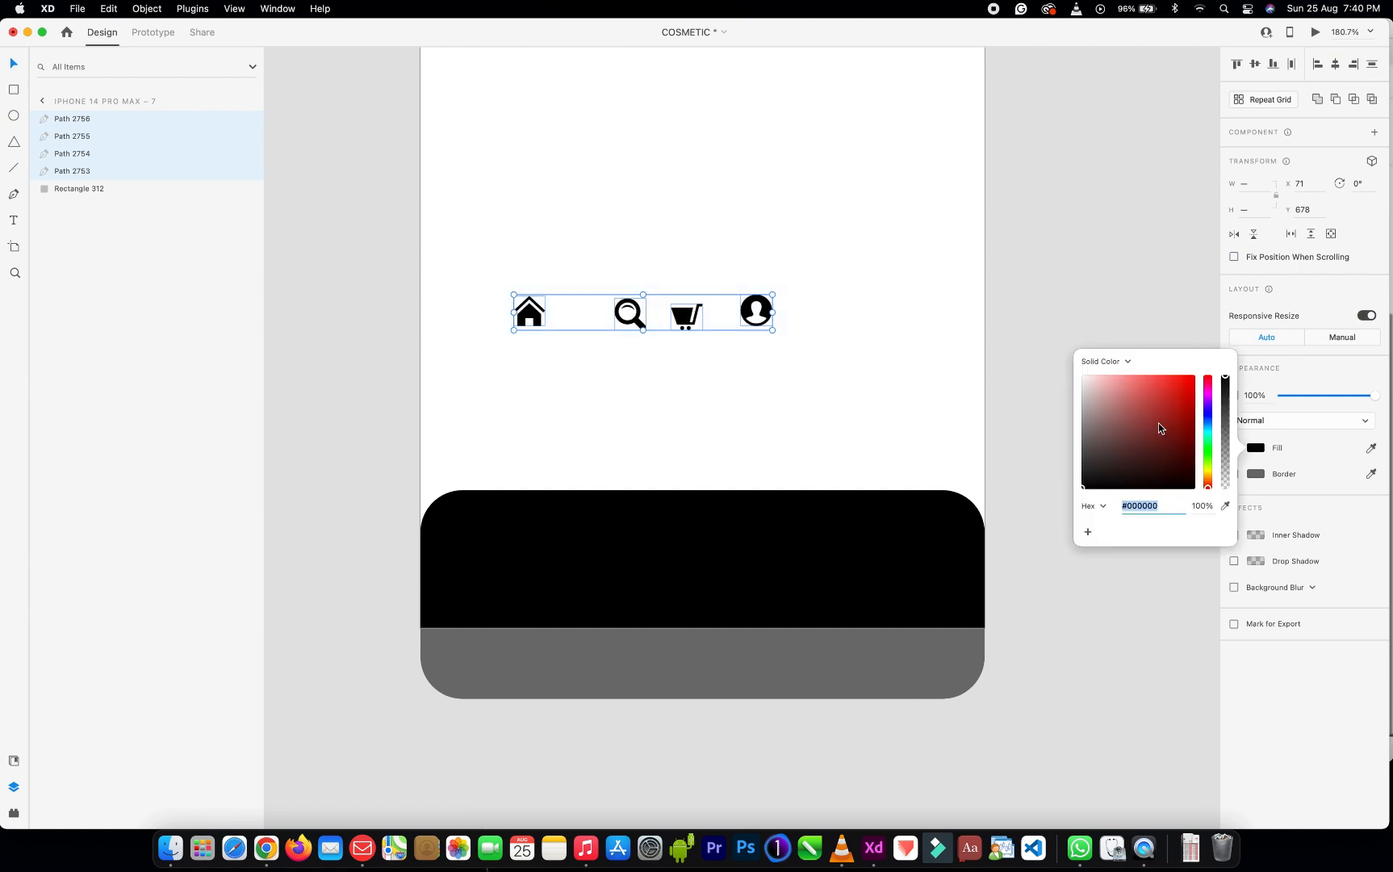
left_click(1024, 345)
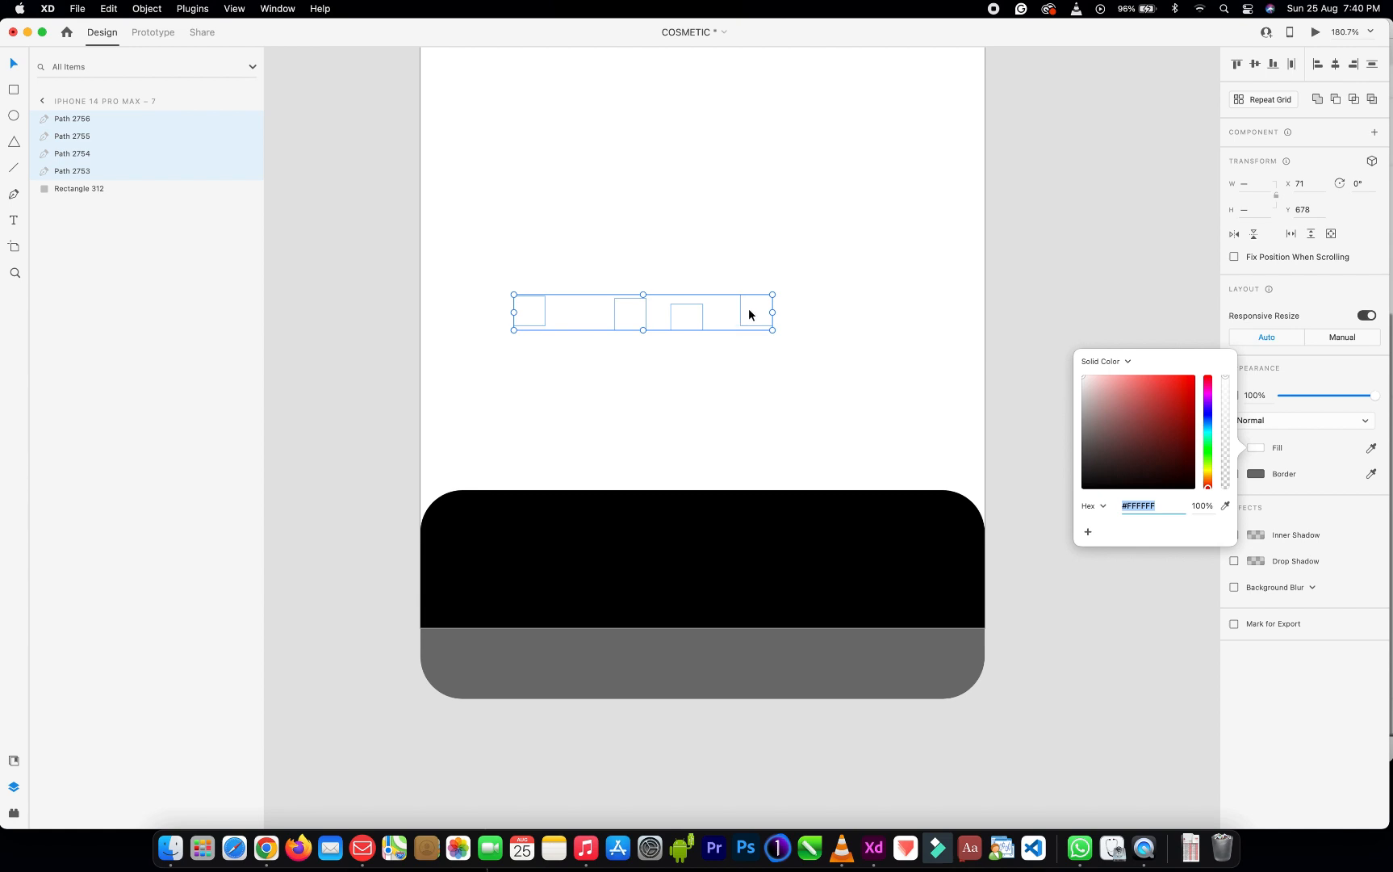
left_click_drag(747, 316, 763, 567)
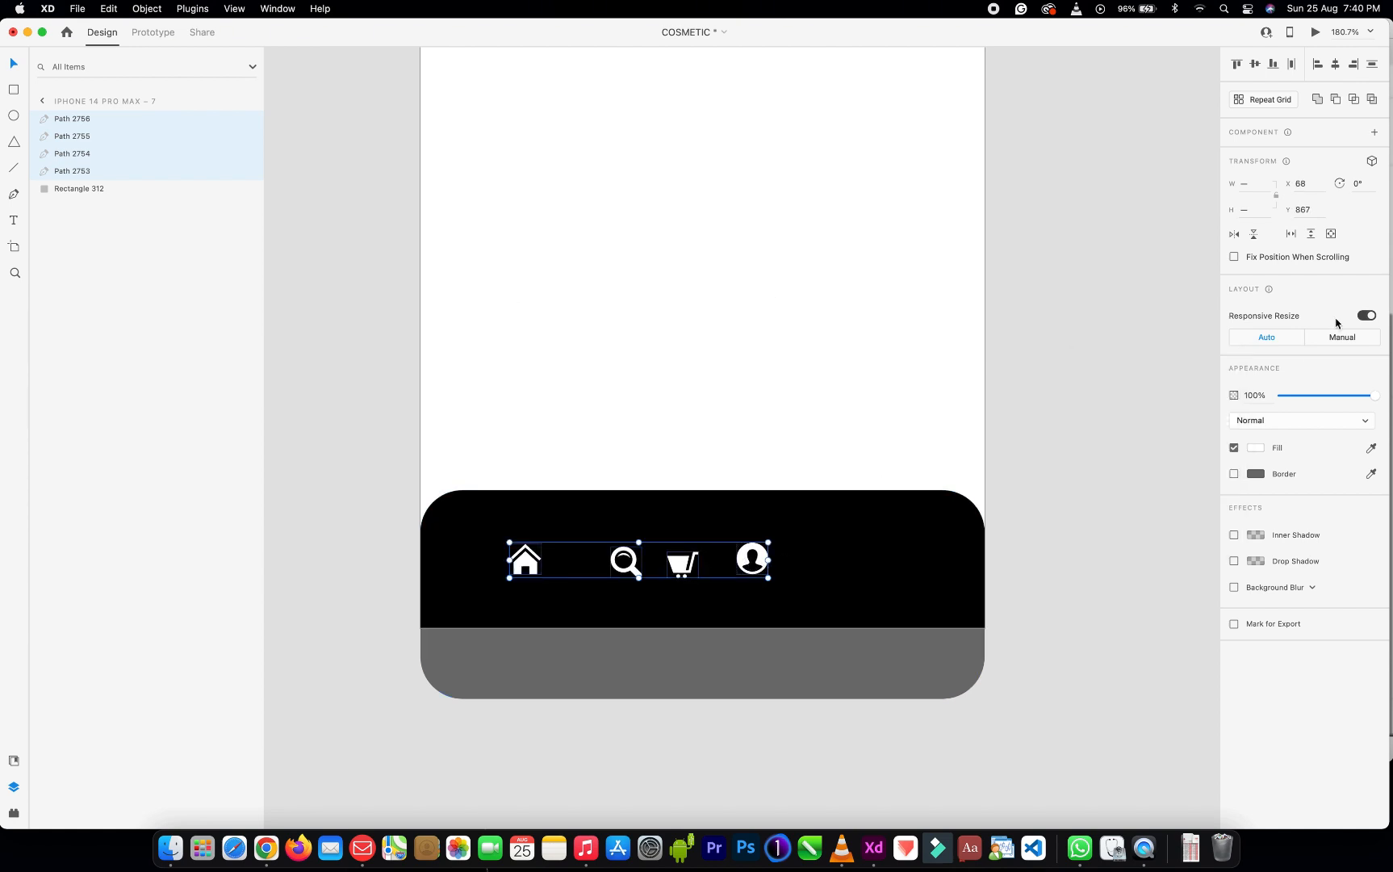
left_click(831, 590)
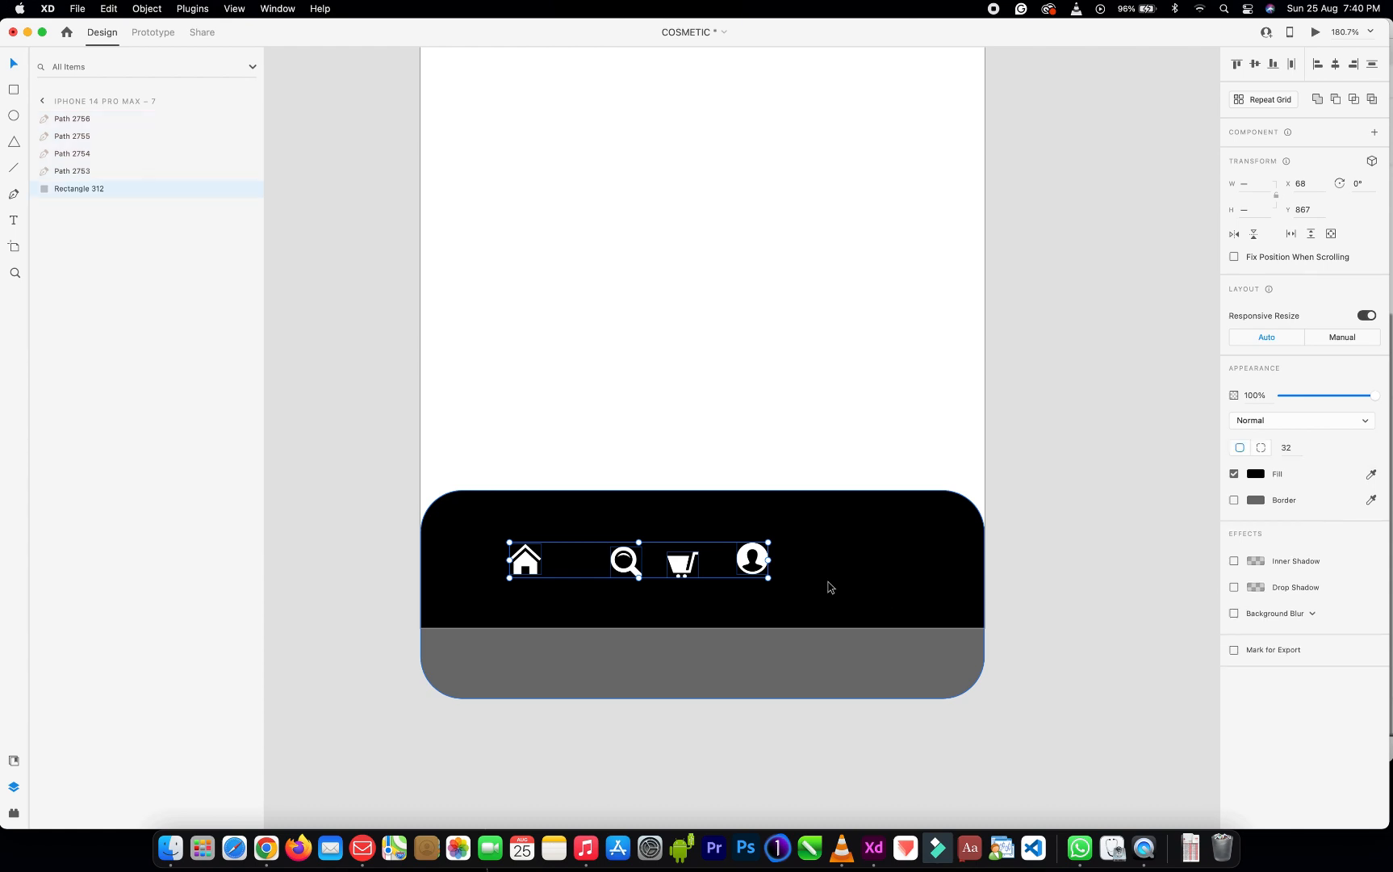
Move the home icon horizontally toward the black bar's left end, to about X 37
left_click(526, 568)
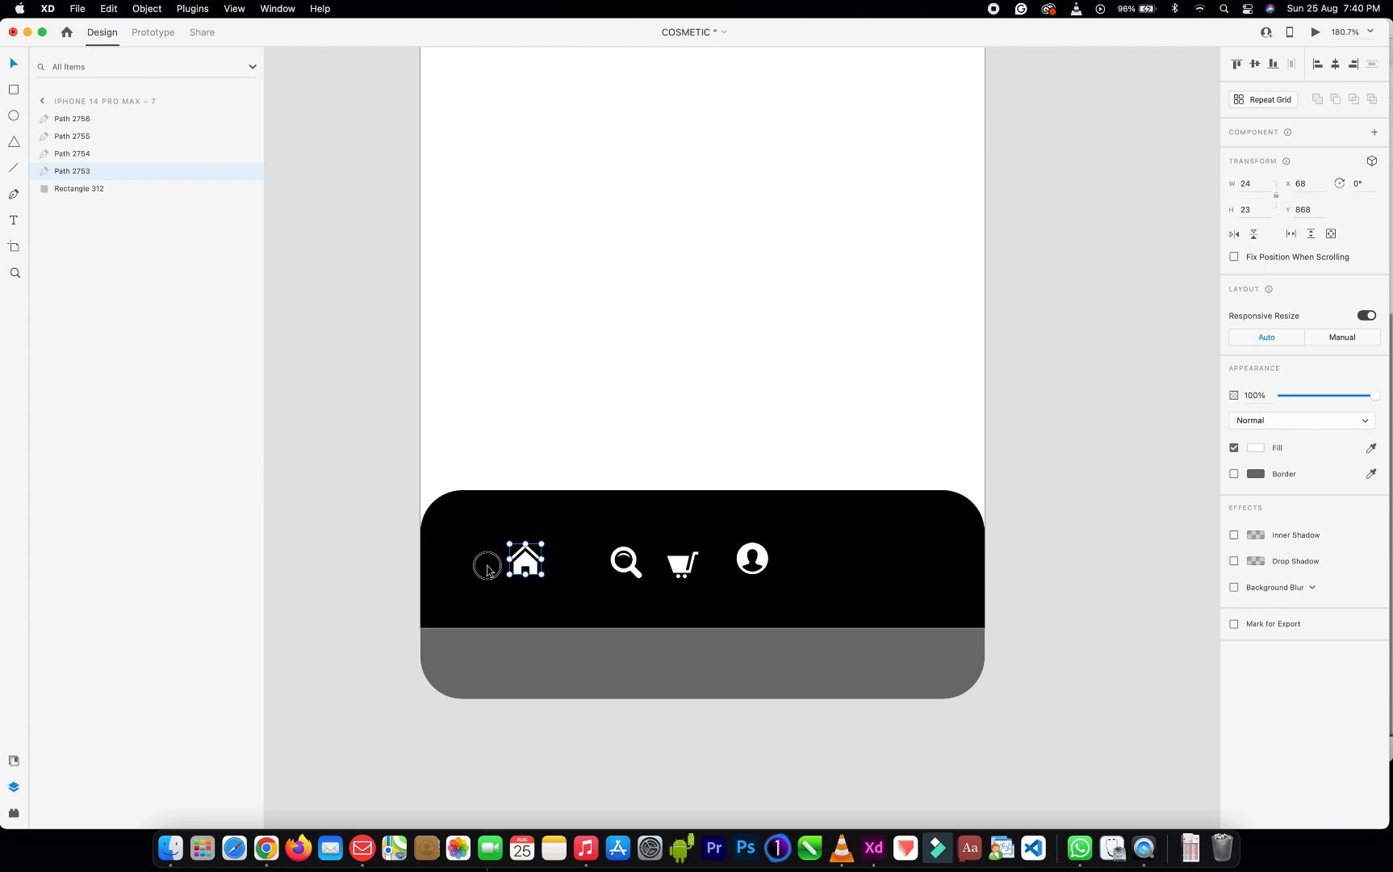
left_click(488, 569)
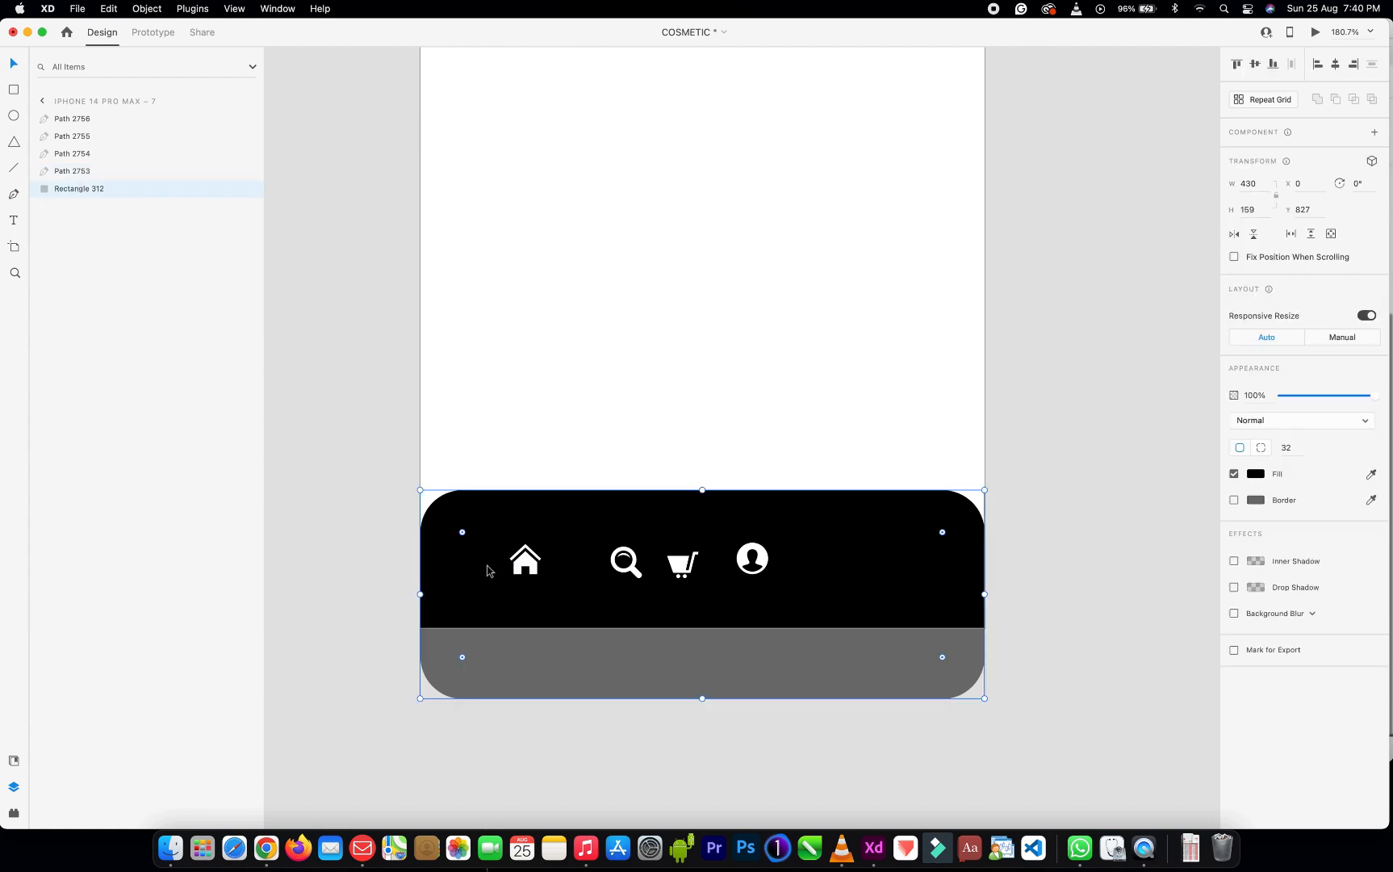
left_click(517, 563)
double_click(510, 562)
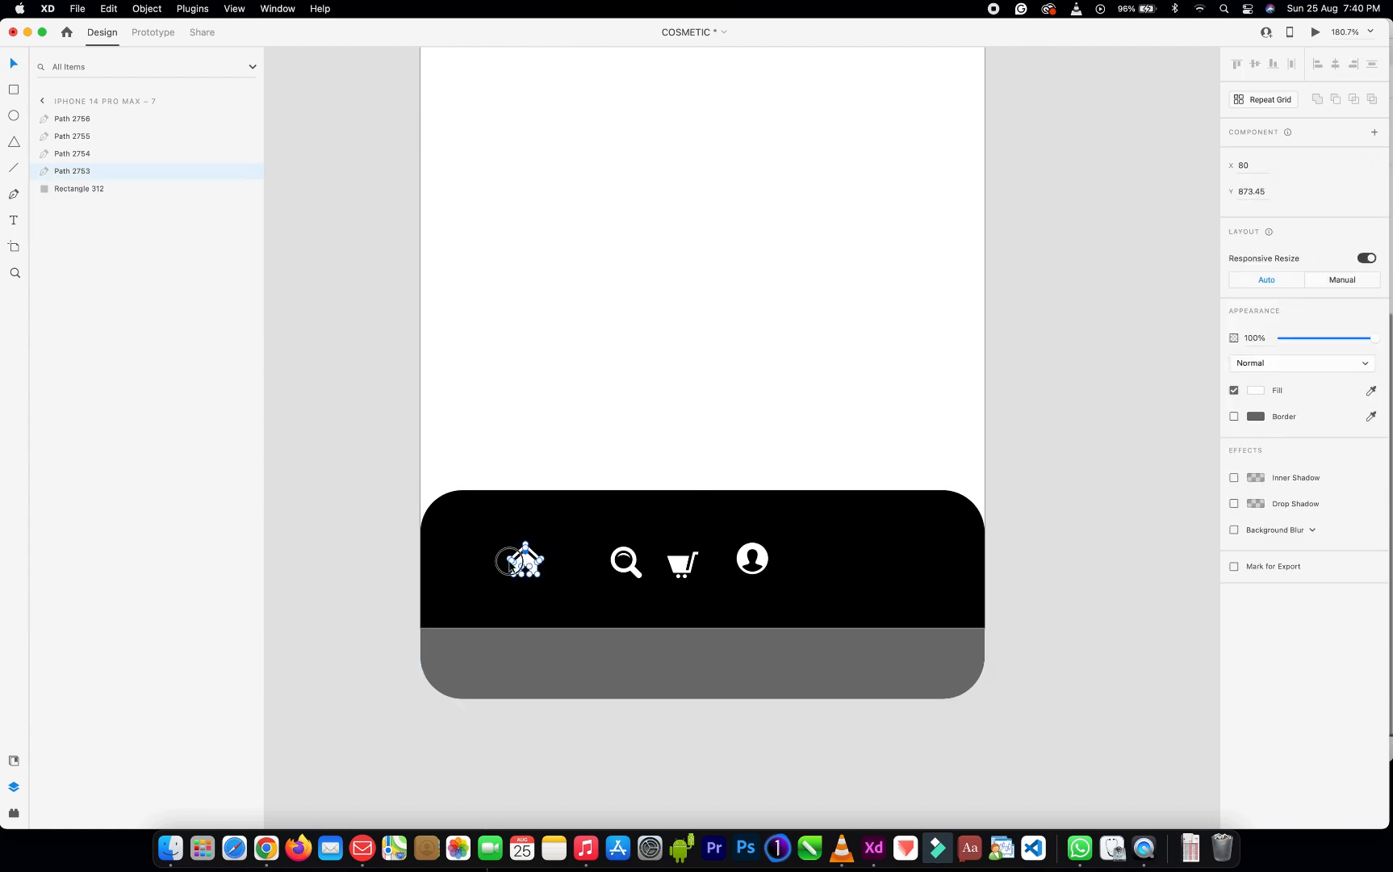
left_click(488, 591)
left_click(489, 592)
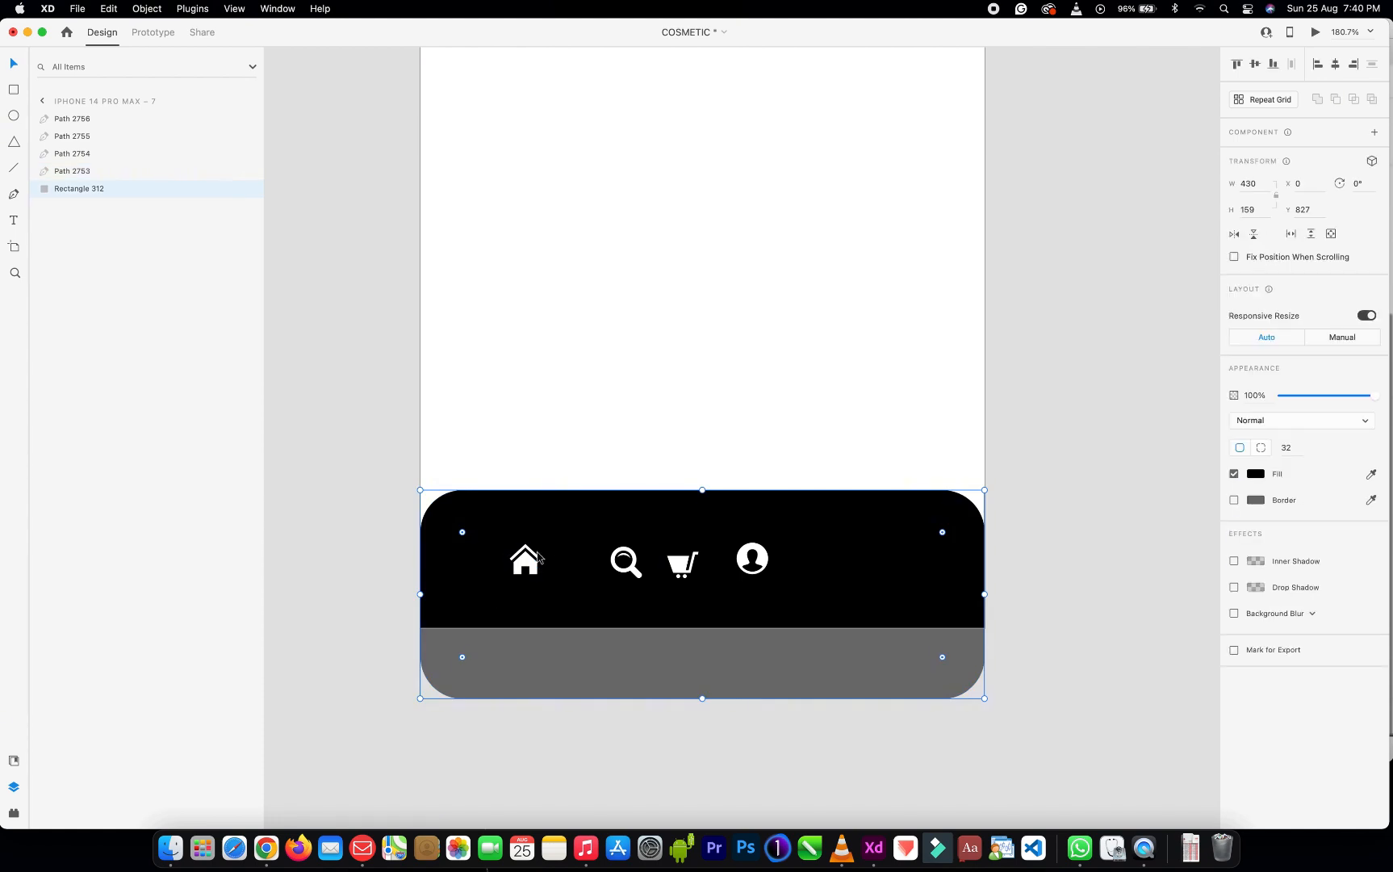
left_click(529, 570)
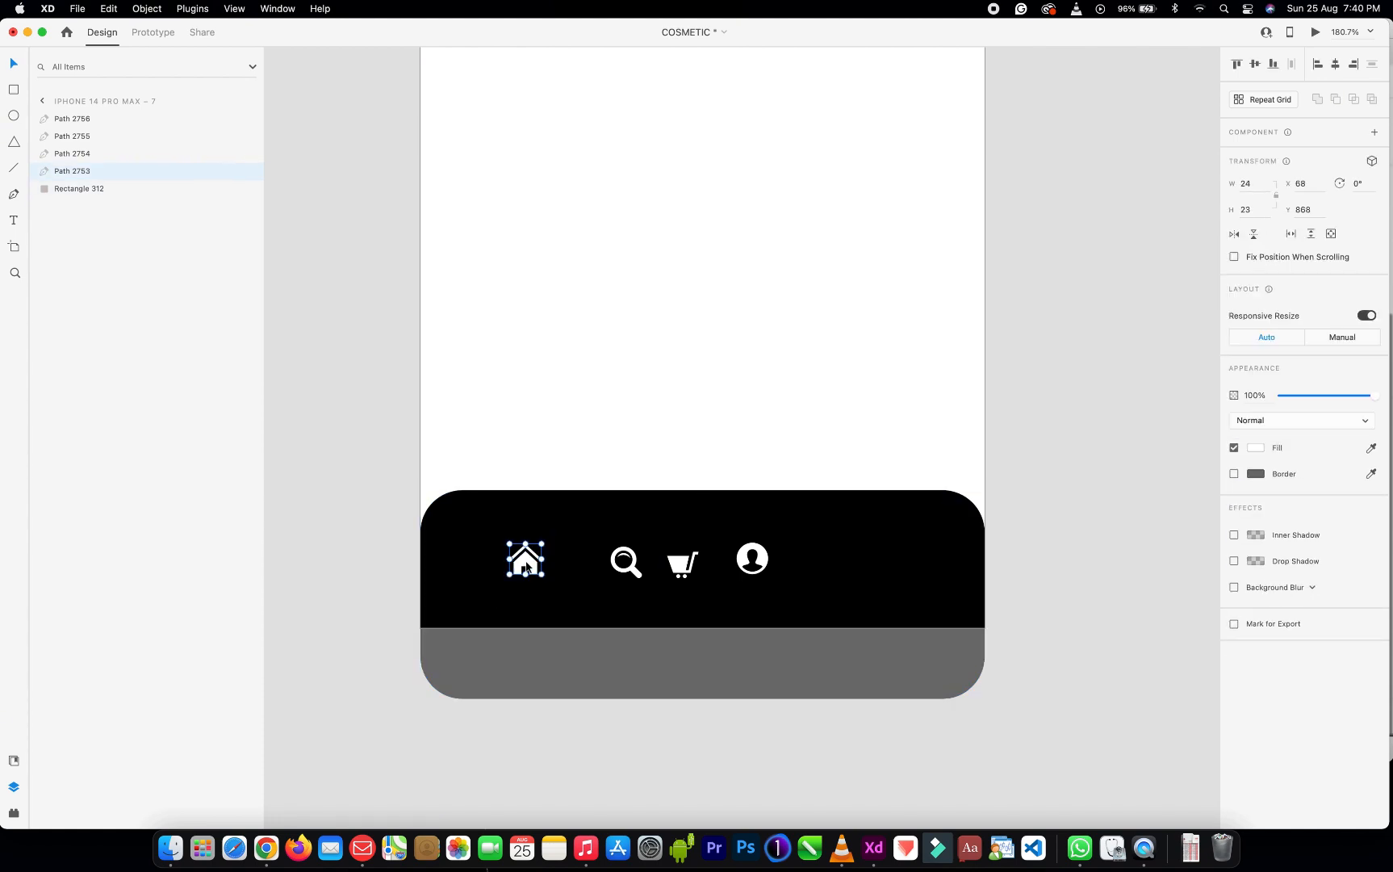
left_click_drag(526, 567, 485, 568)
key("alt")
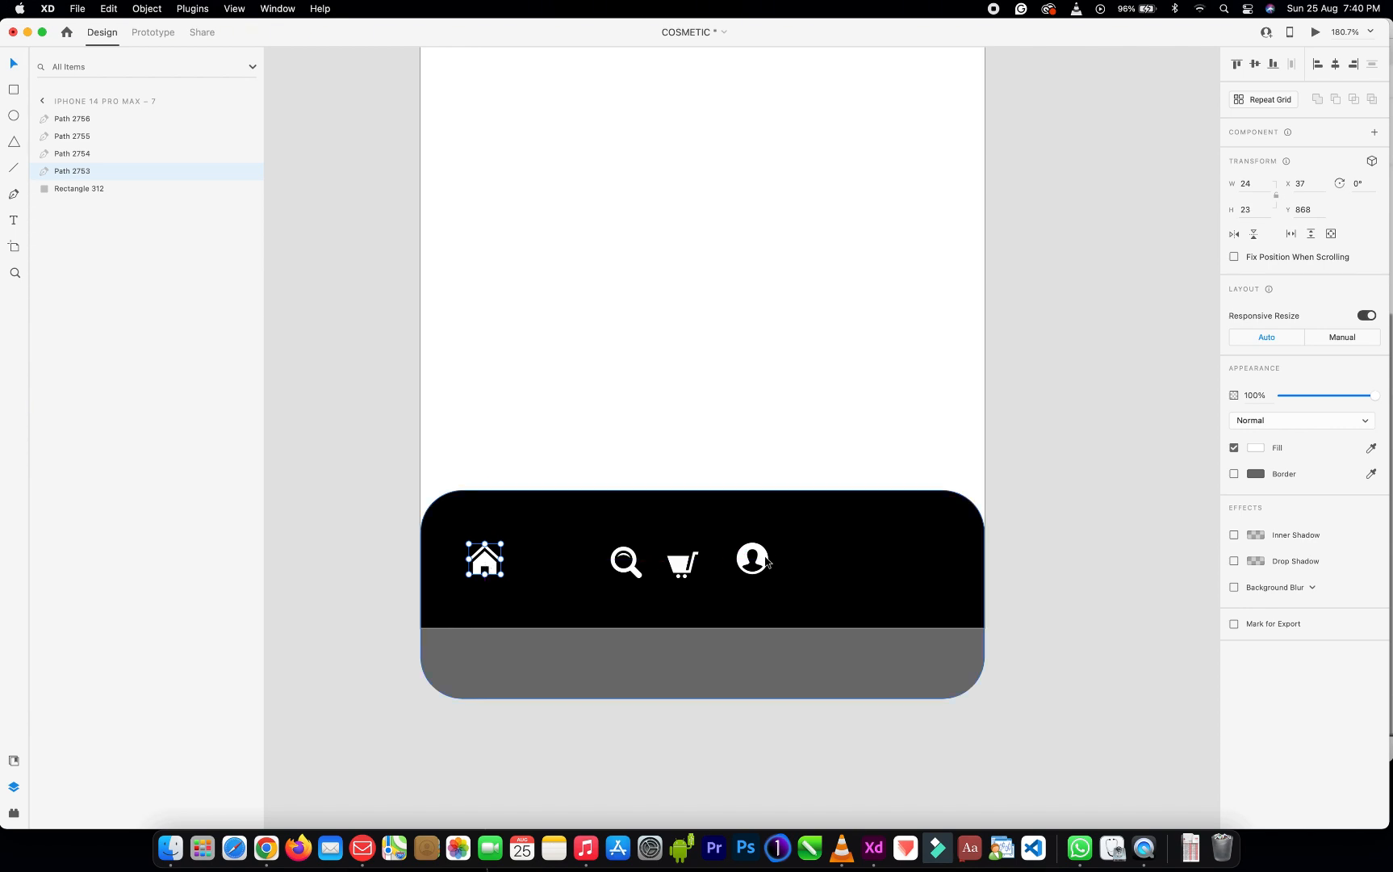
Move the user icon horizontally toward the black bar's right end, to about X 369, and check its edge spacing
left_click_drag(766, 559, 933, 564)
key("alt")
key("alt")
key("alt")
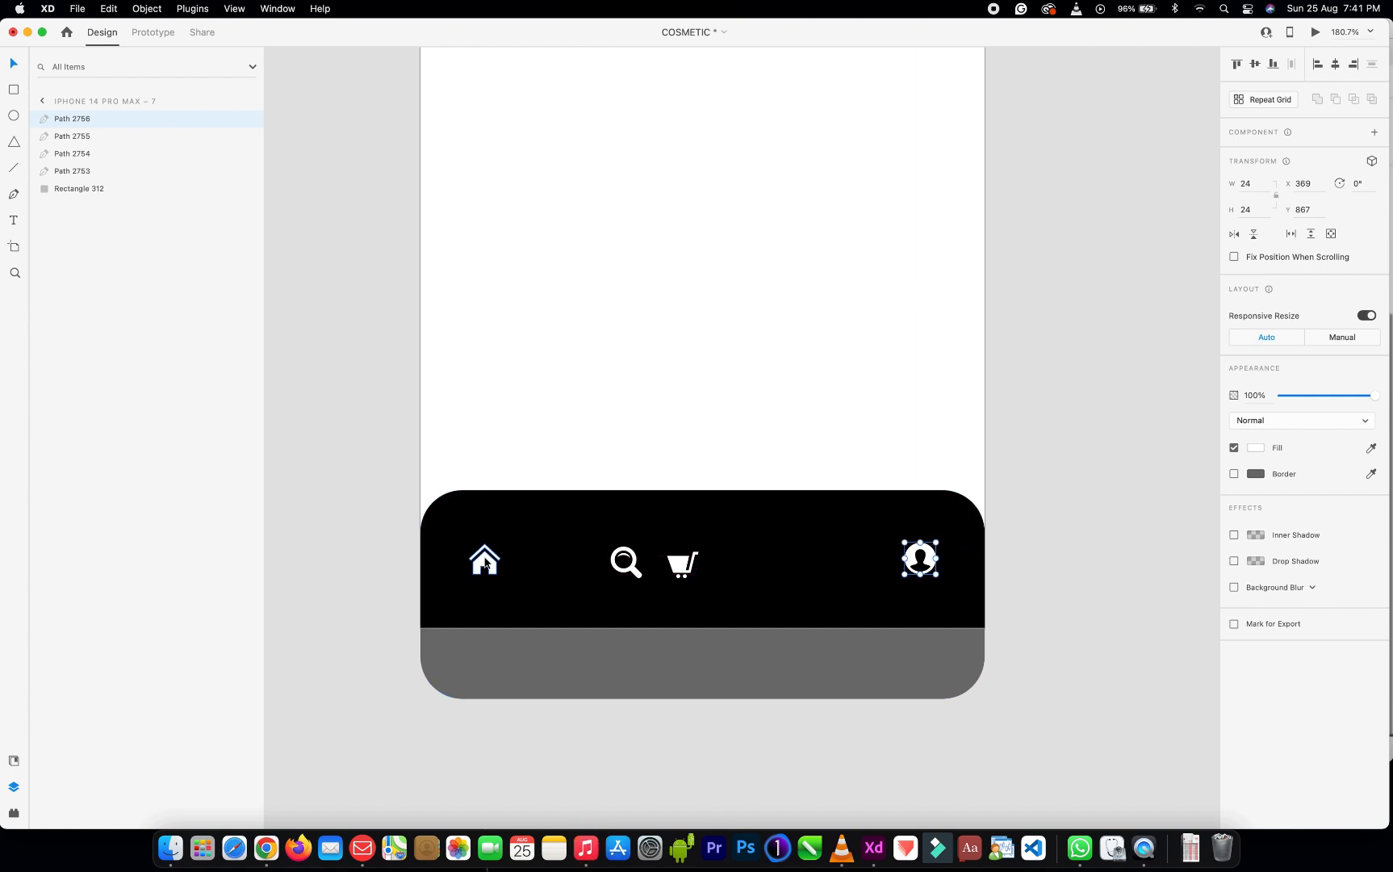
left_click(485, 565)
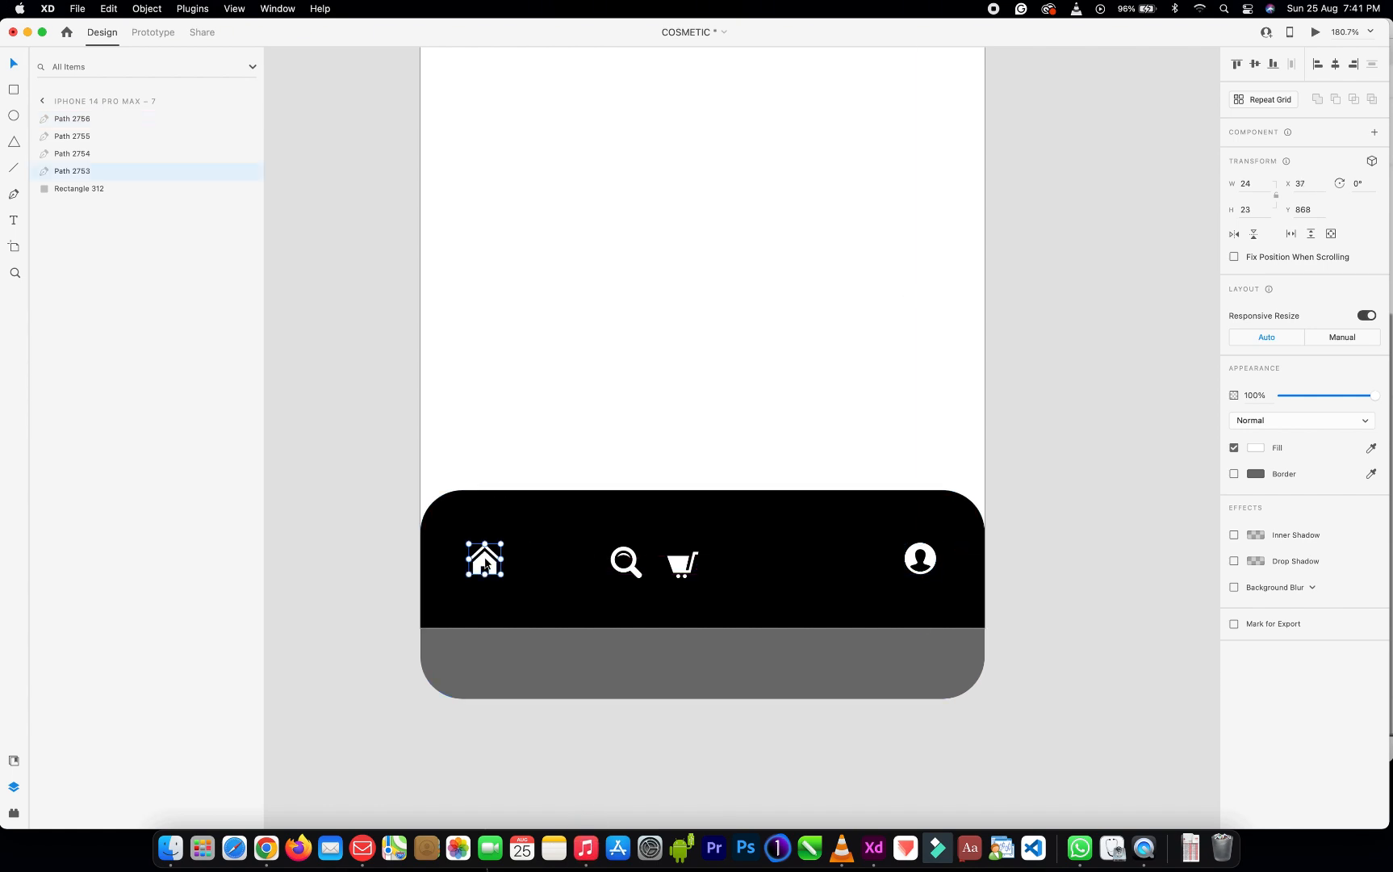
left_click(636, 569, "shift")
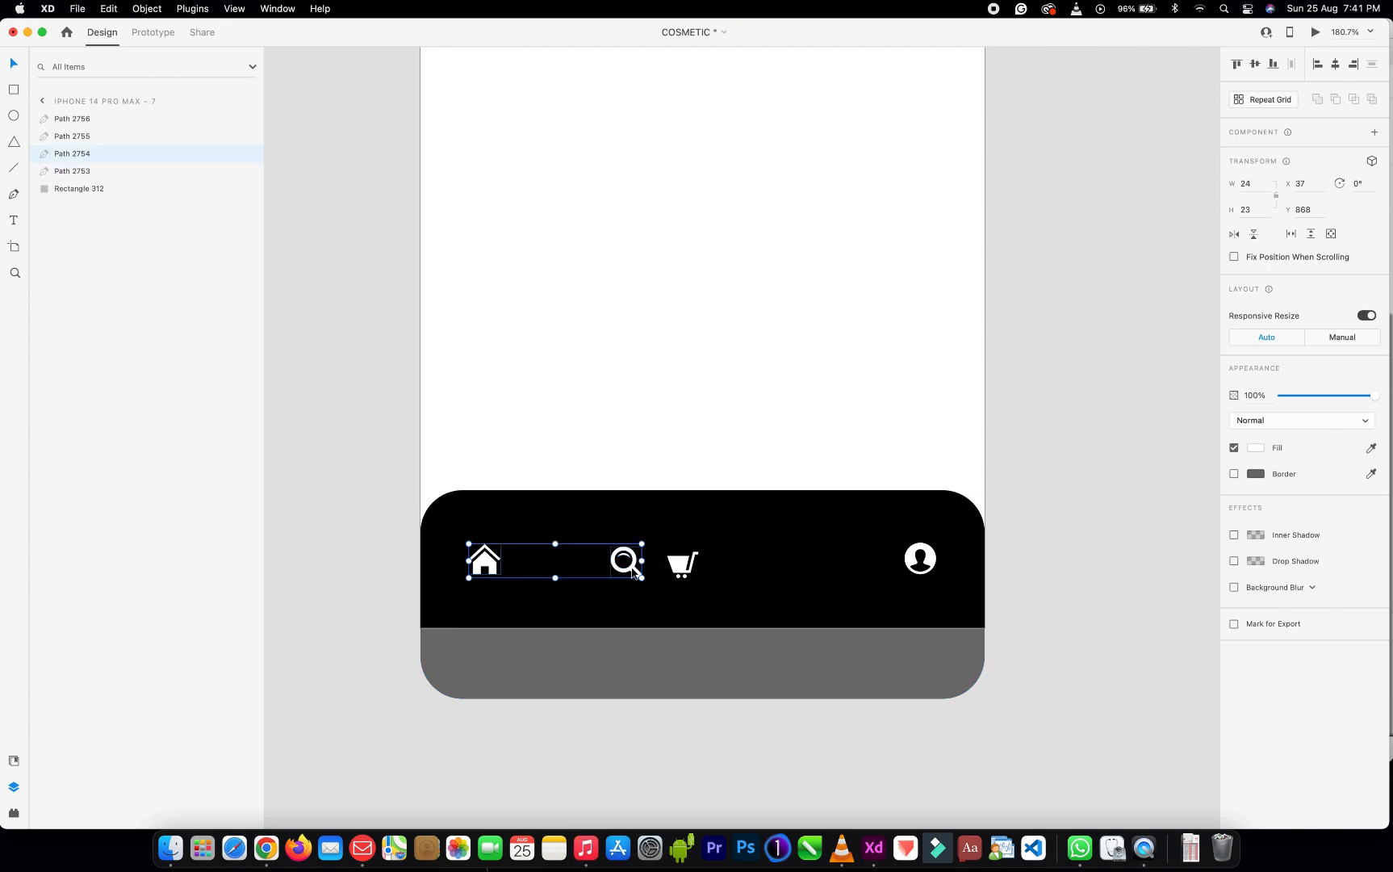
double_click(638, 570)
left_click(664, 569)
left_click(714, 566)
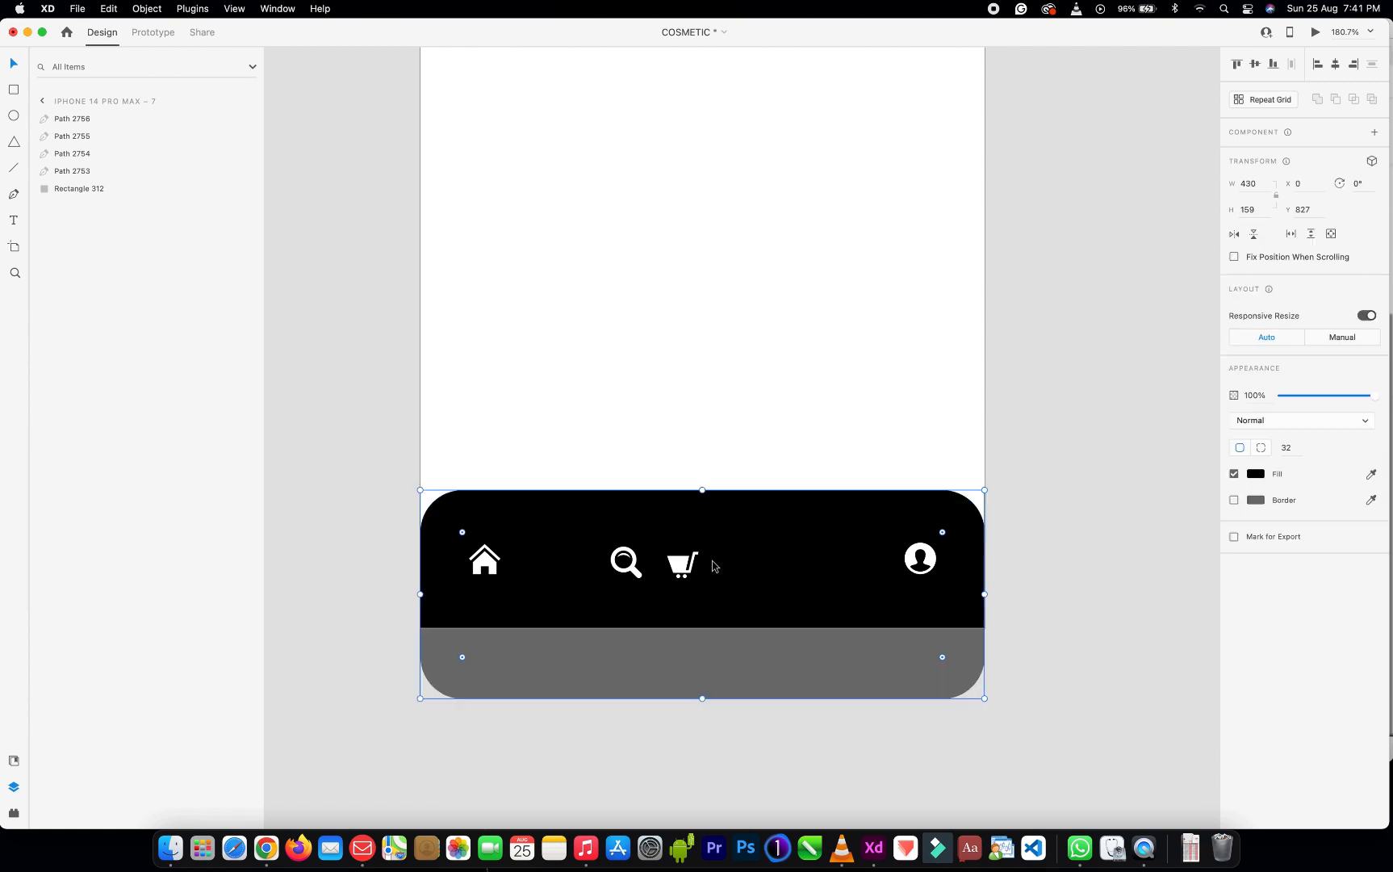
Distribute the home, magnifier, cart and user icons evenly across the bar horizontally and align them to their vertical middle
left_click(487, 565)
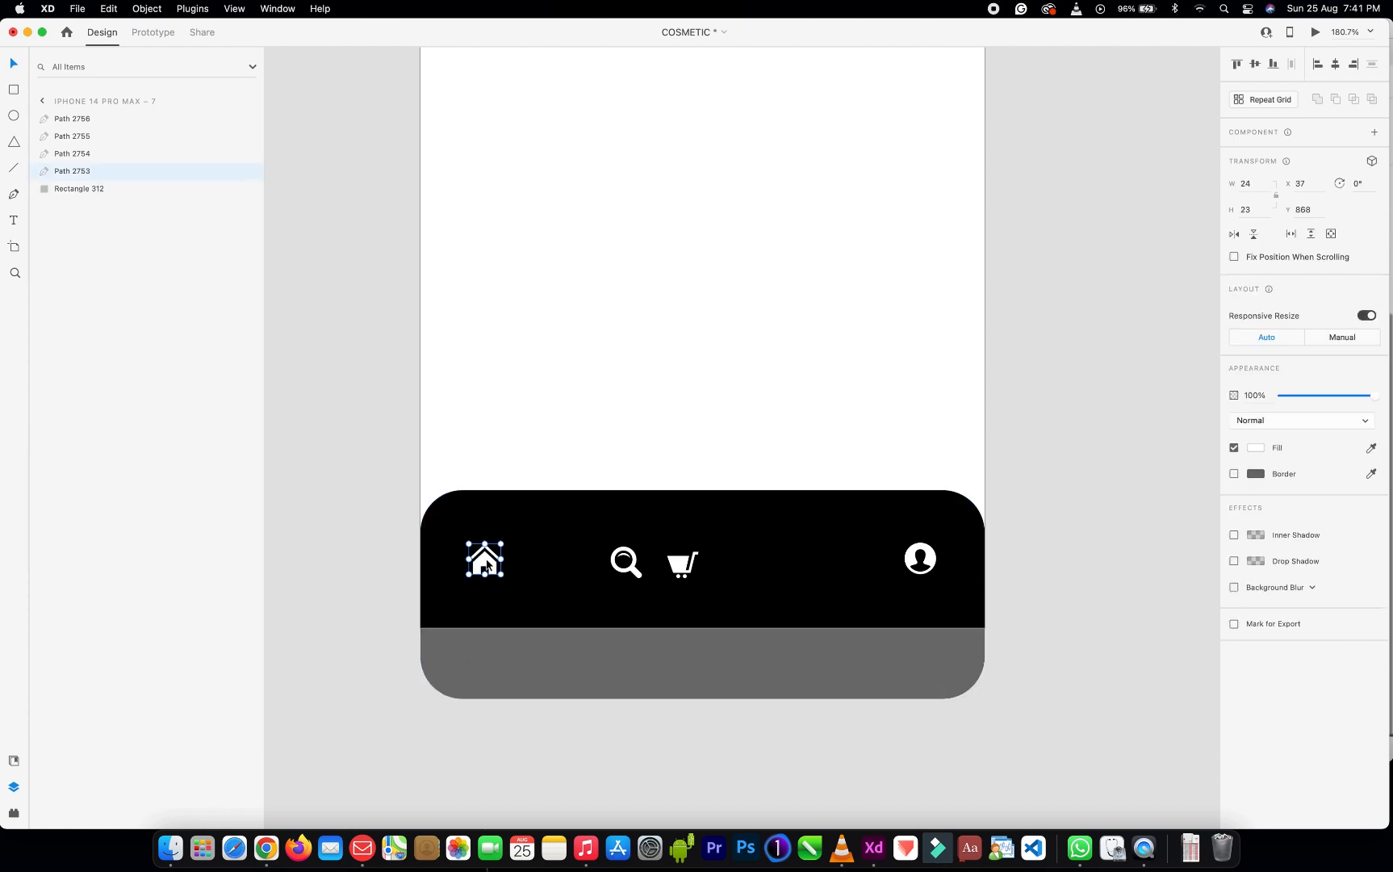
left_click(626, 565, "shift")
left_click(682, 565, "shift")
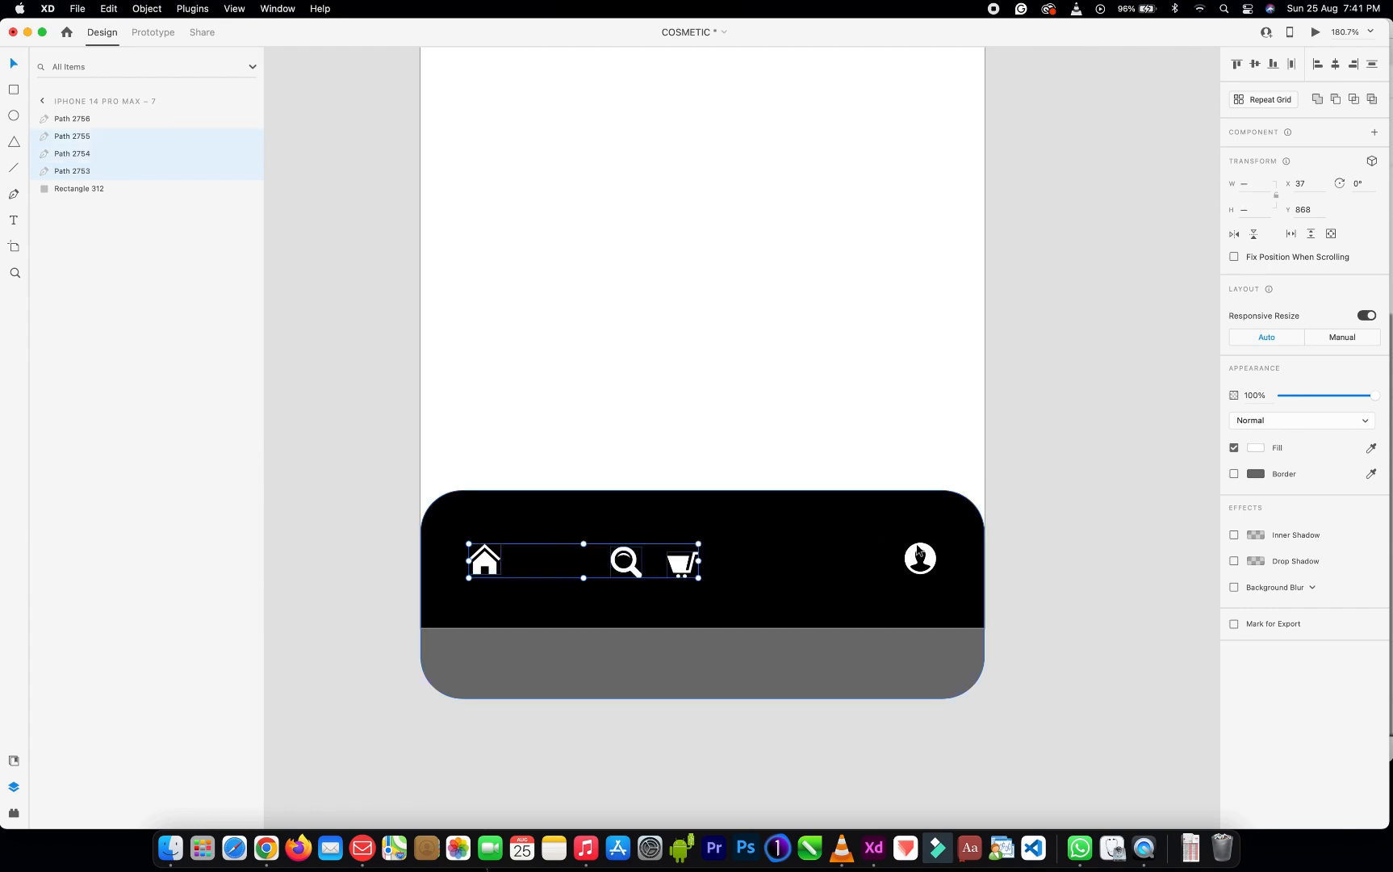
left_click(920, 555, "shift")
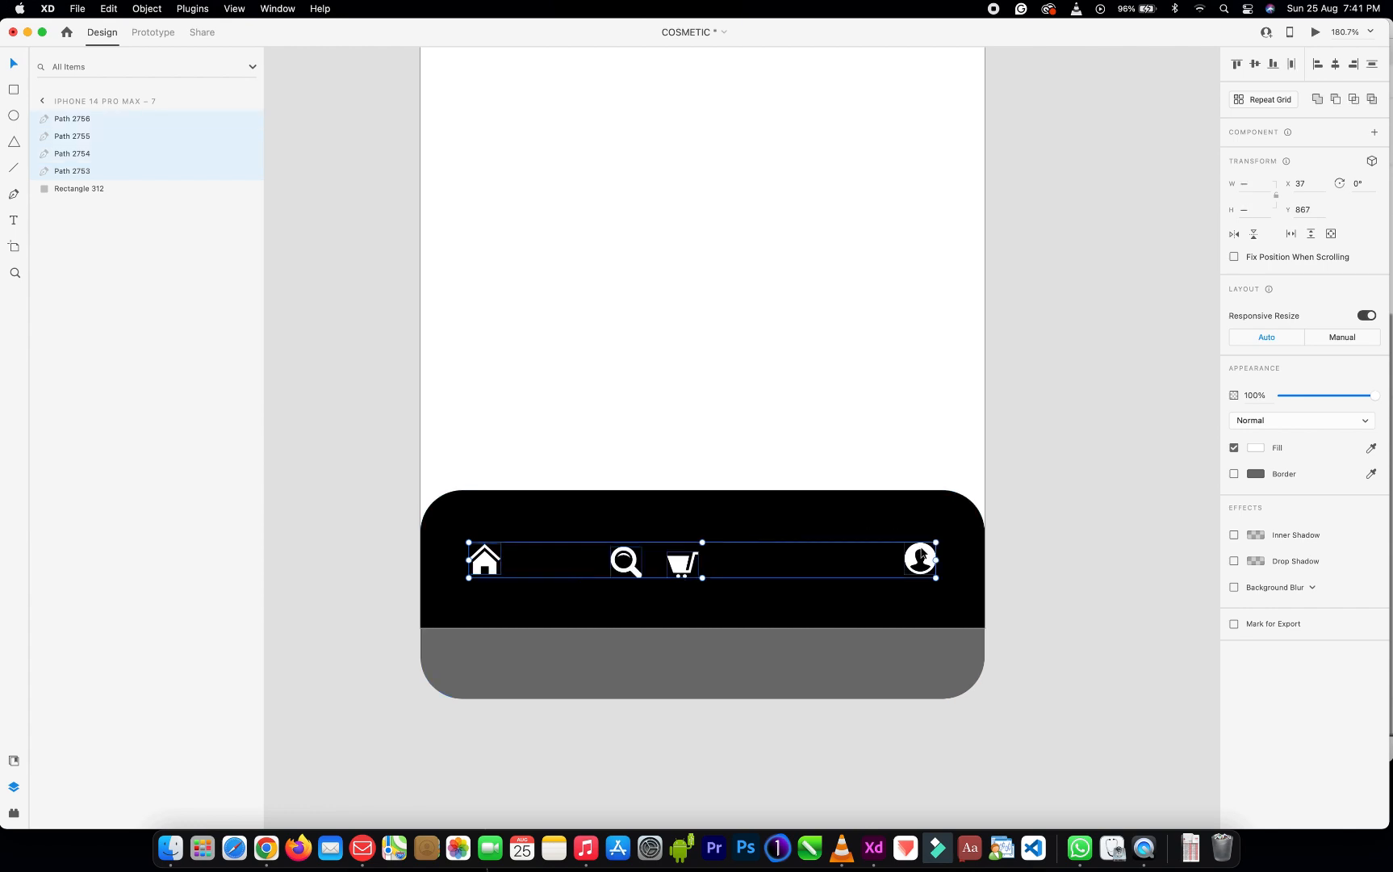
left_click(1293, 64)
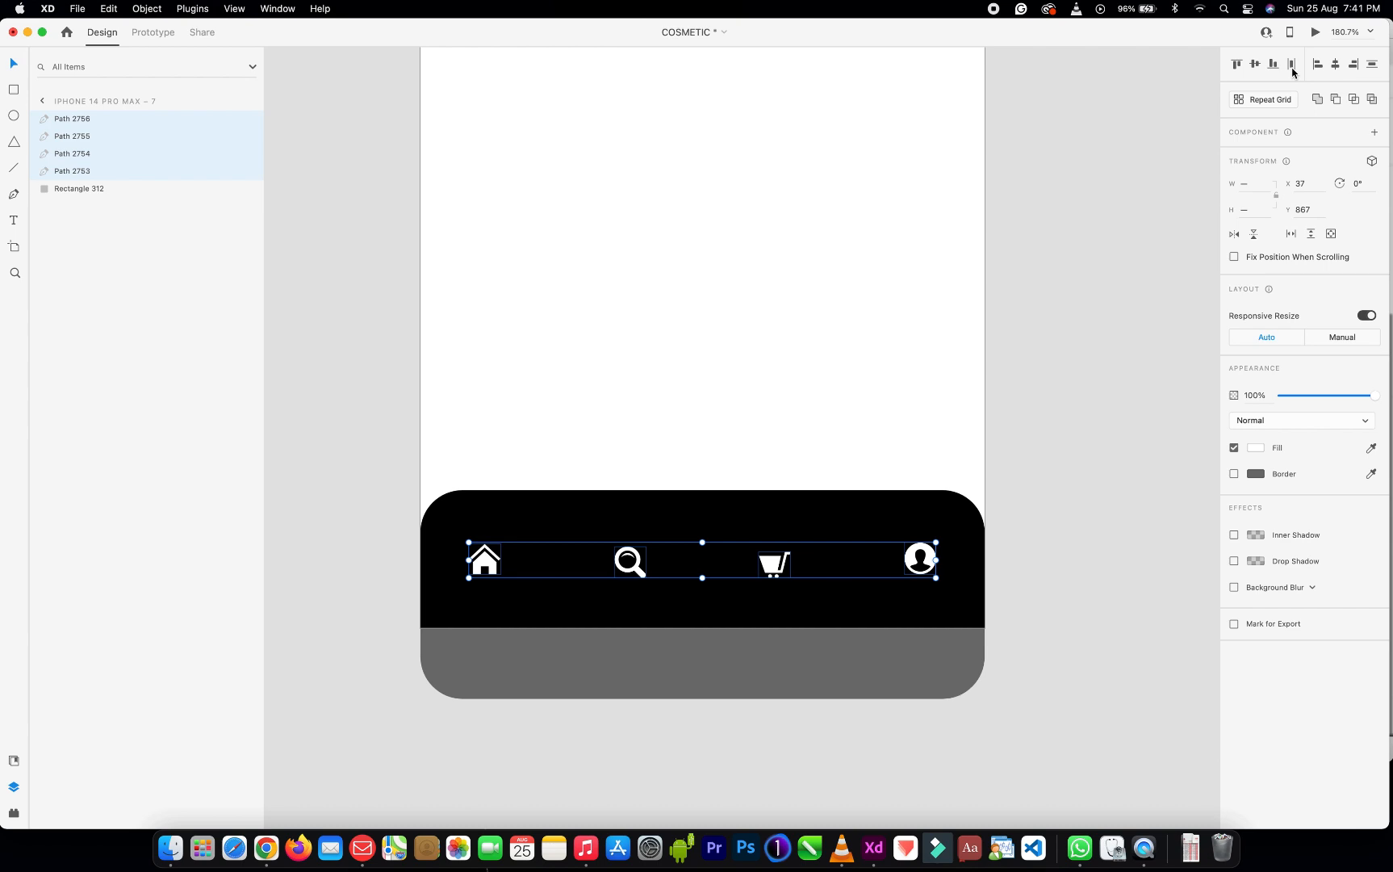
left_click(1255, 65)
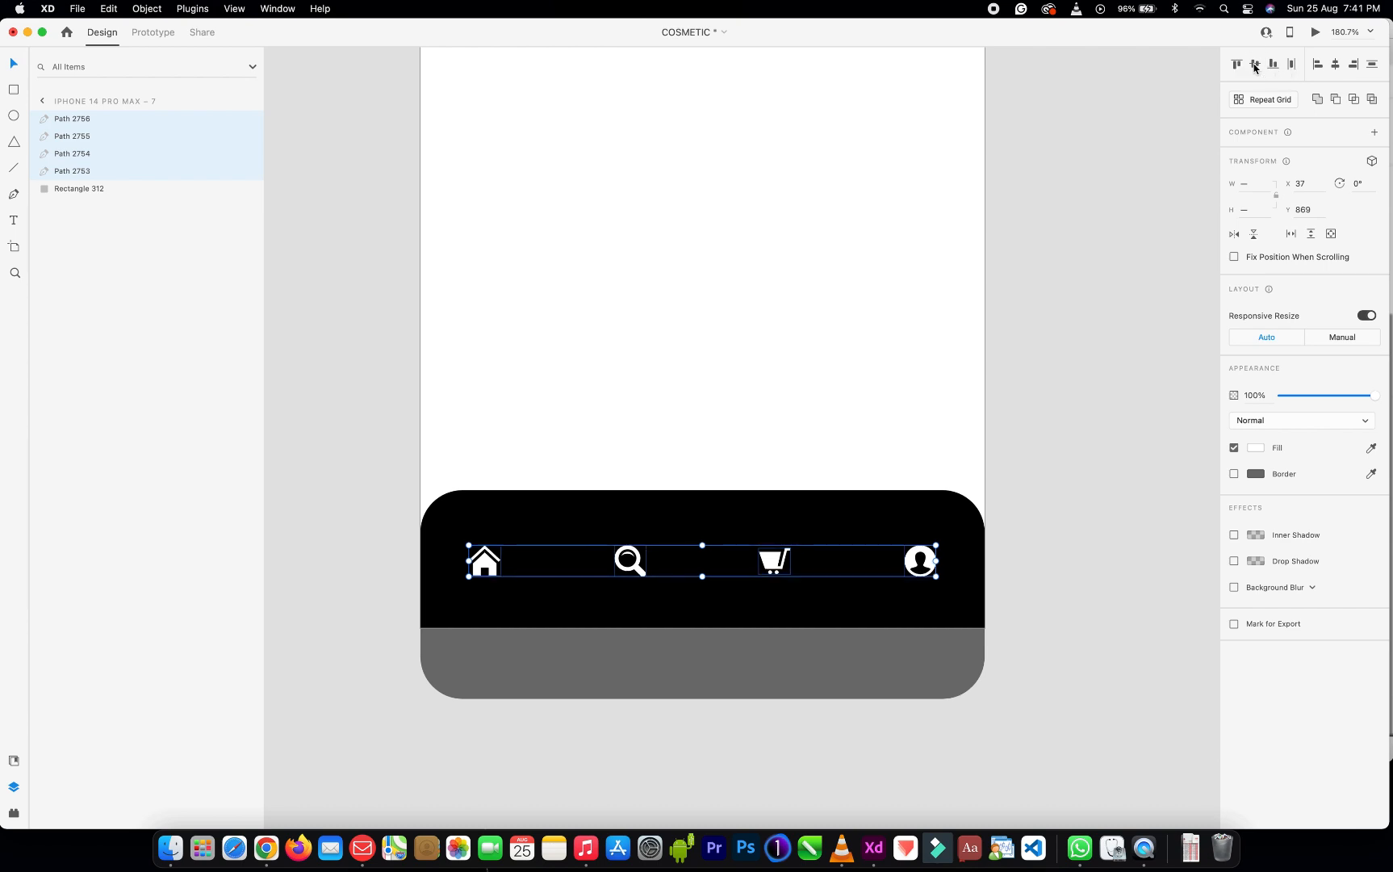
Draw a borderless pill about 112 × 45 with corner radius 23 over the home icon and fill it with #C37743
left_click(521, 524)
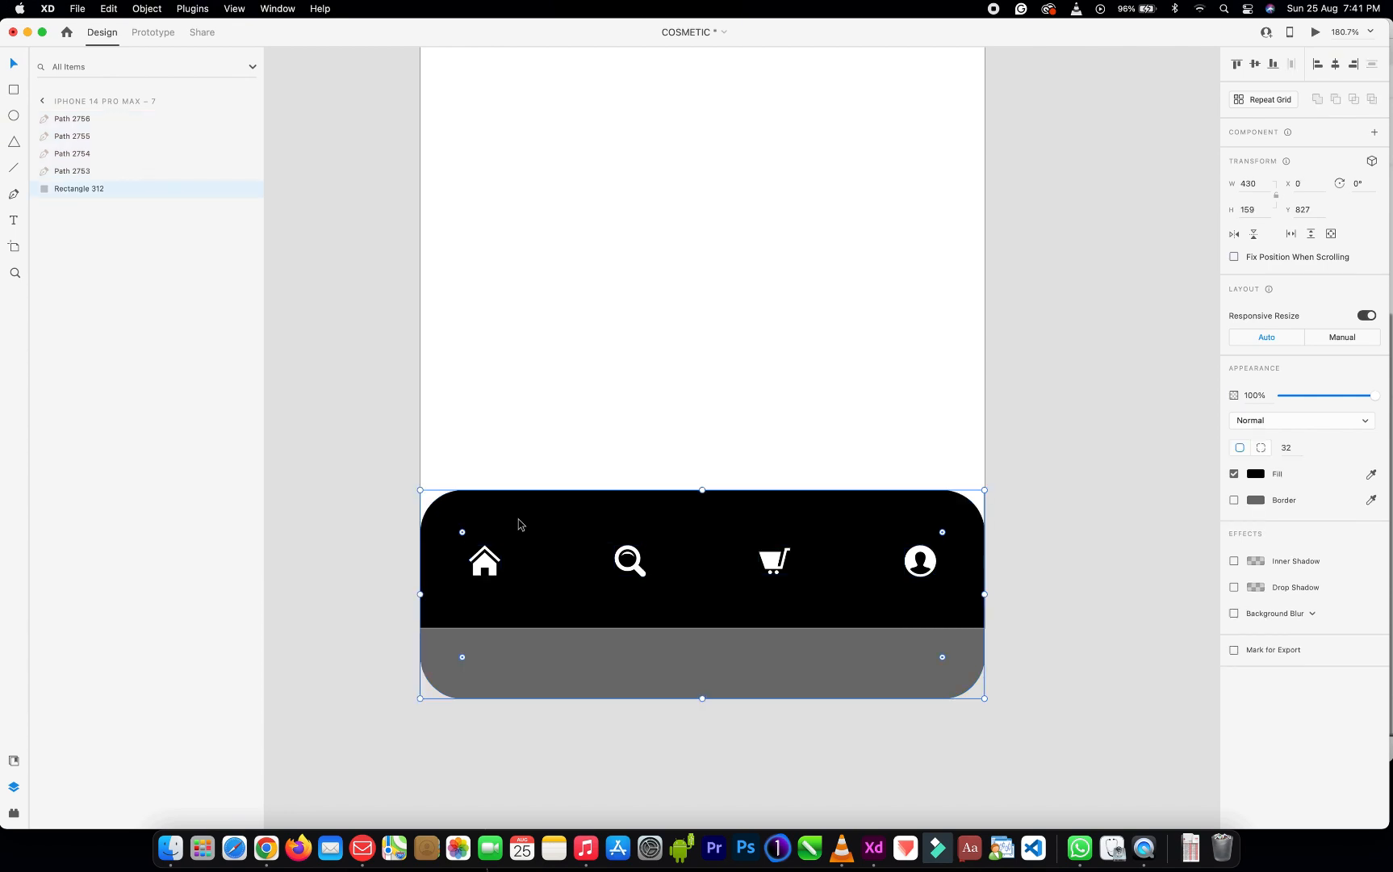
left_click(15, 89)
mouse_move(449, 531)
left_mouse_down()
mouse_move(596, 586)
mouse_move(569, 553)
mouse_move(488, 562)
left_mouse_up()
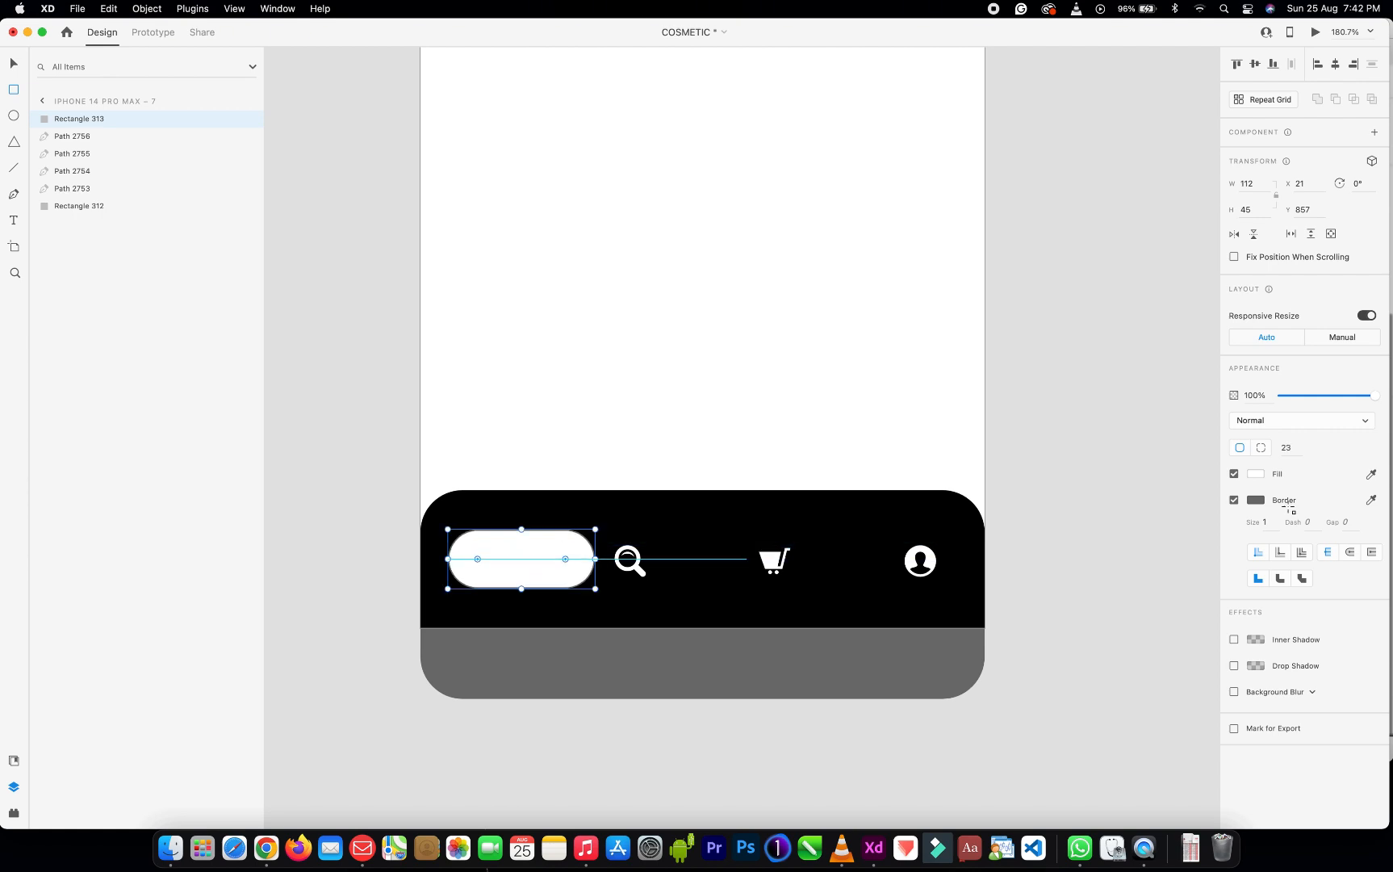
left_click(1234, 500)
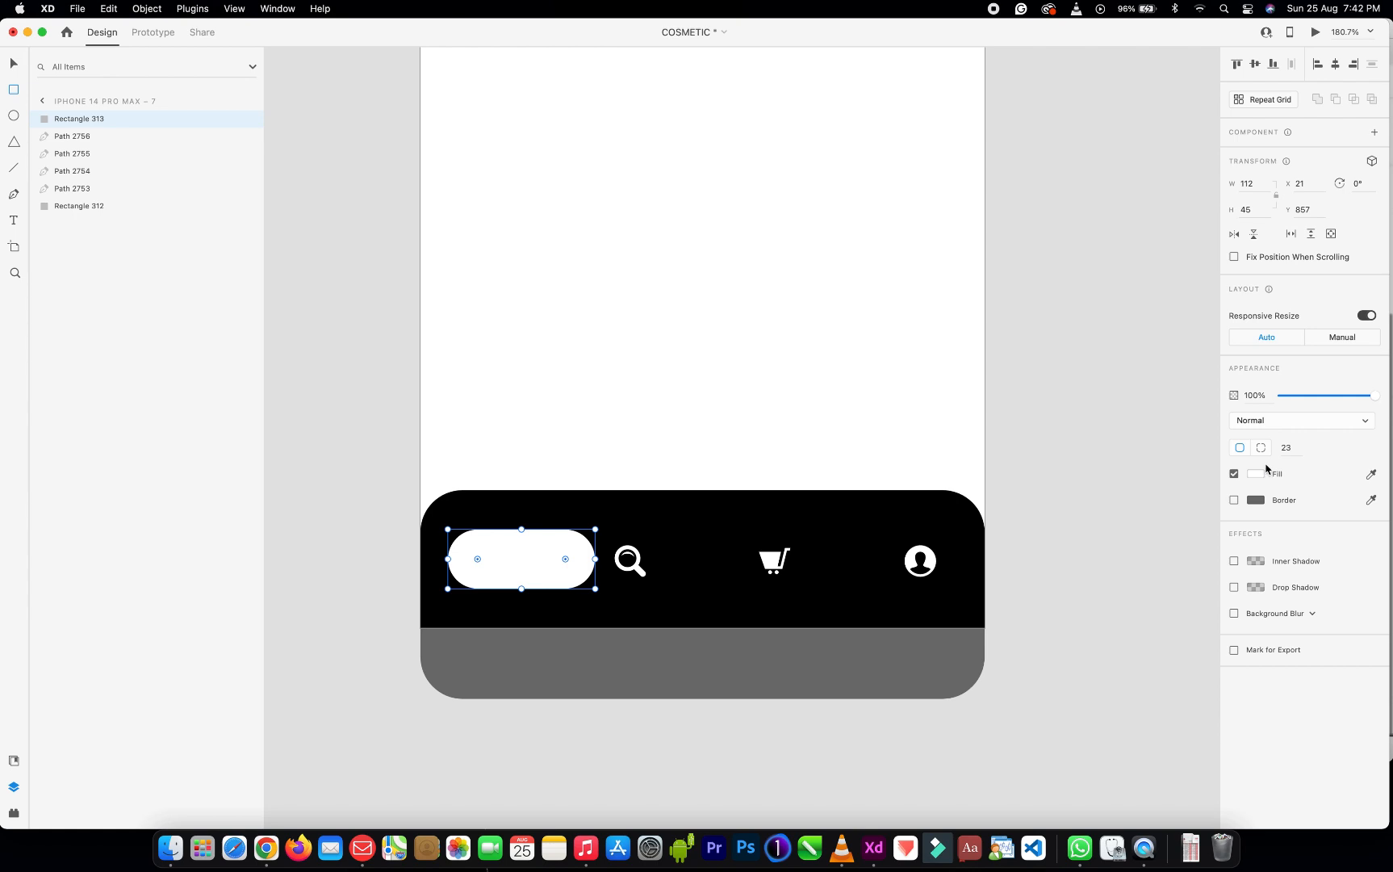
left_click(14, 761)
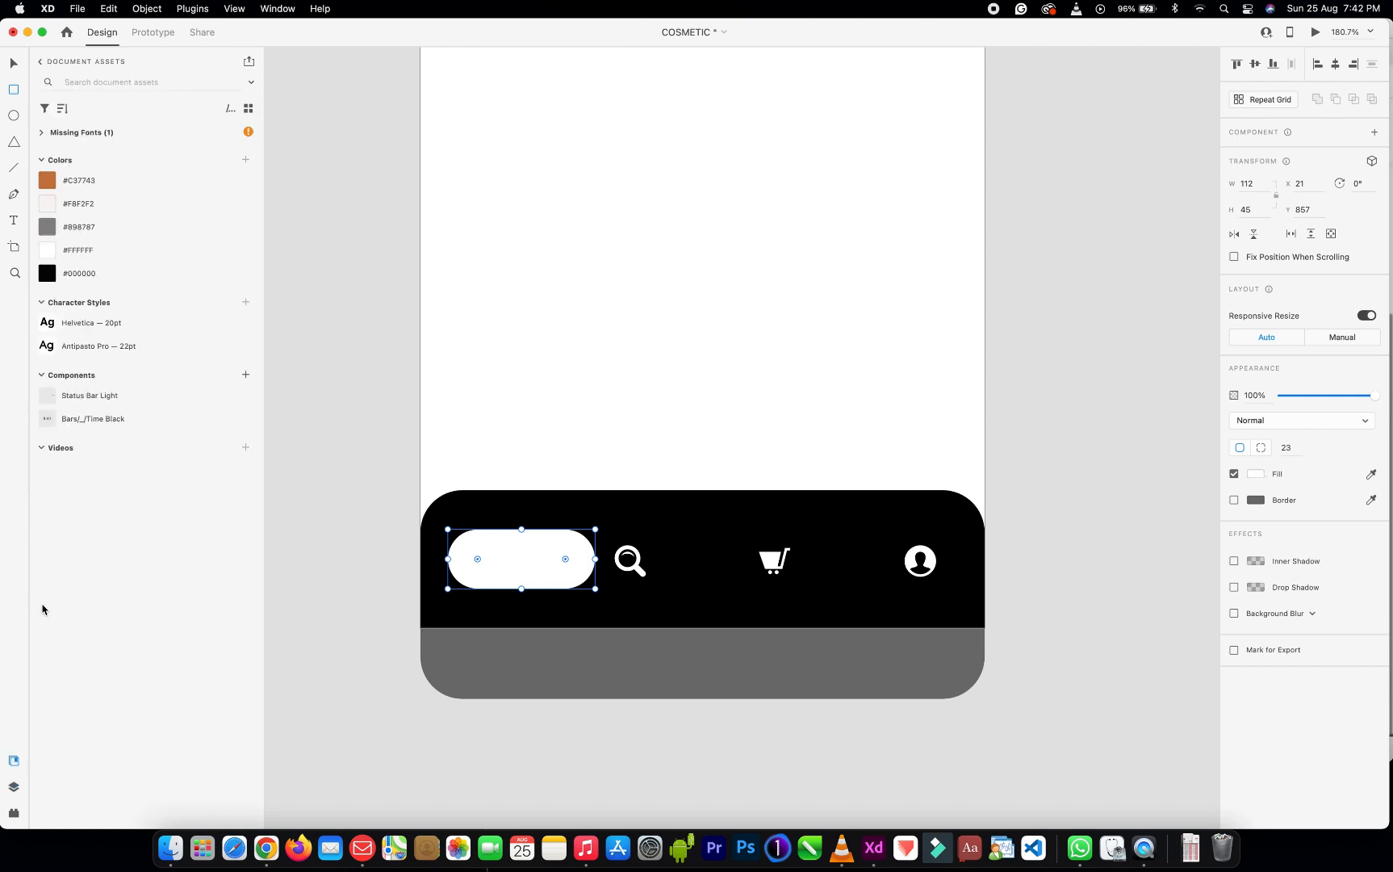
left_click(50, 181)
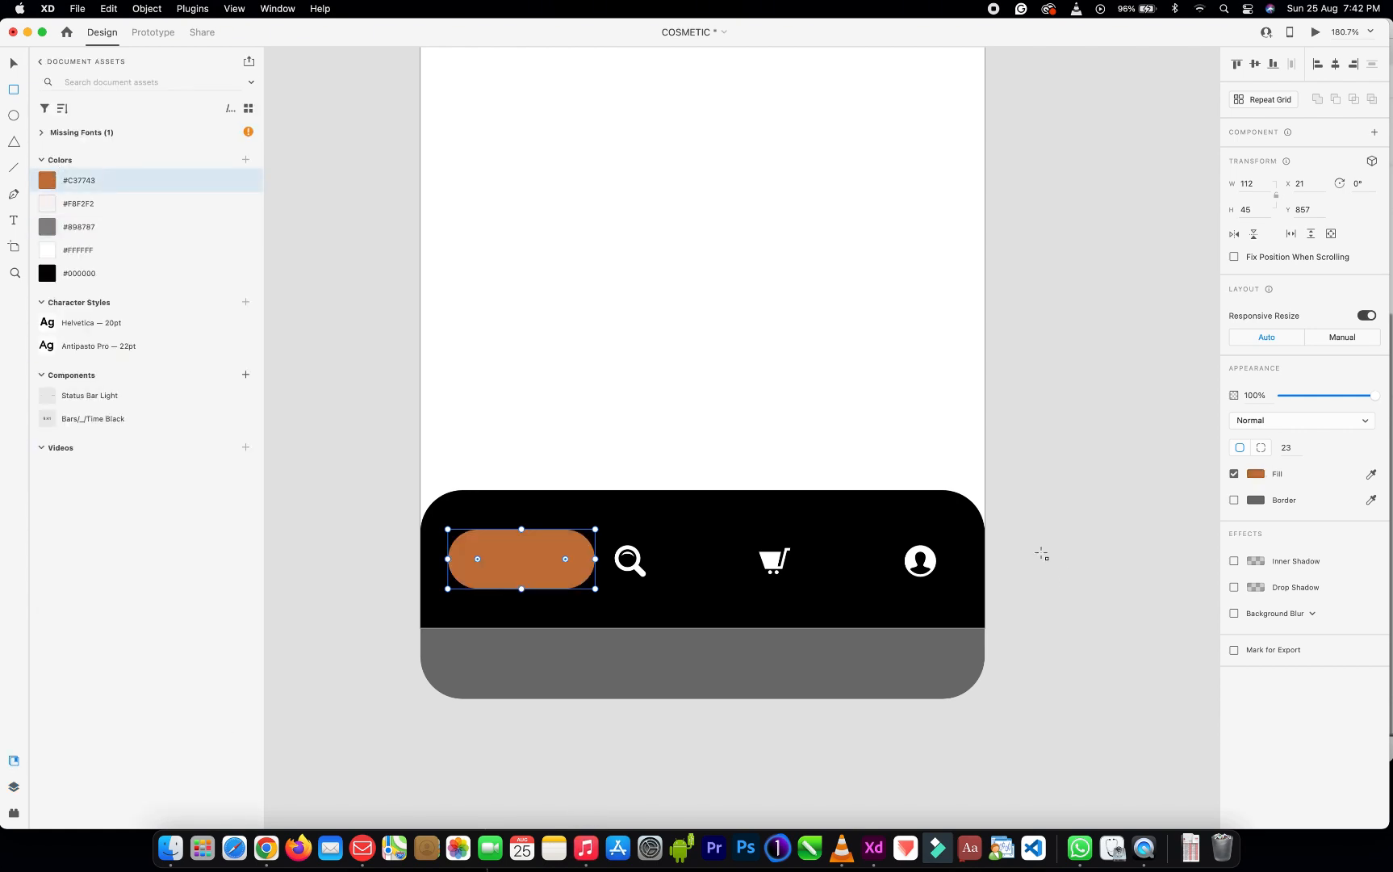
Reduce the pill's height from its upper edge to about 38 and add a white drop shadow with Y offset 7
left_click_drag(523, 527, 522, 538)
left_click_drag(521, 538, 522, 541)
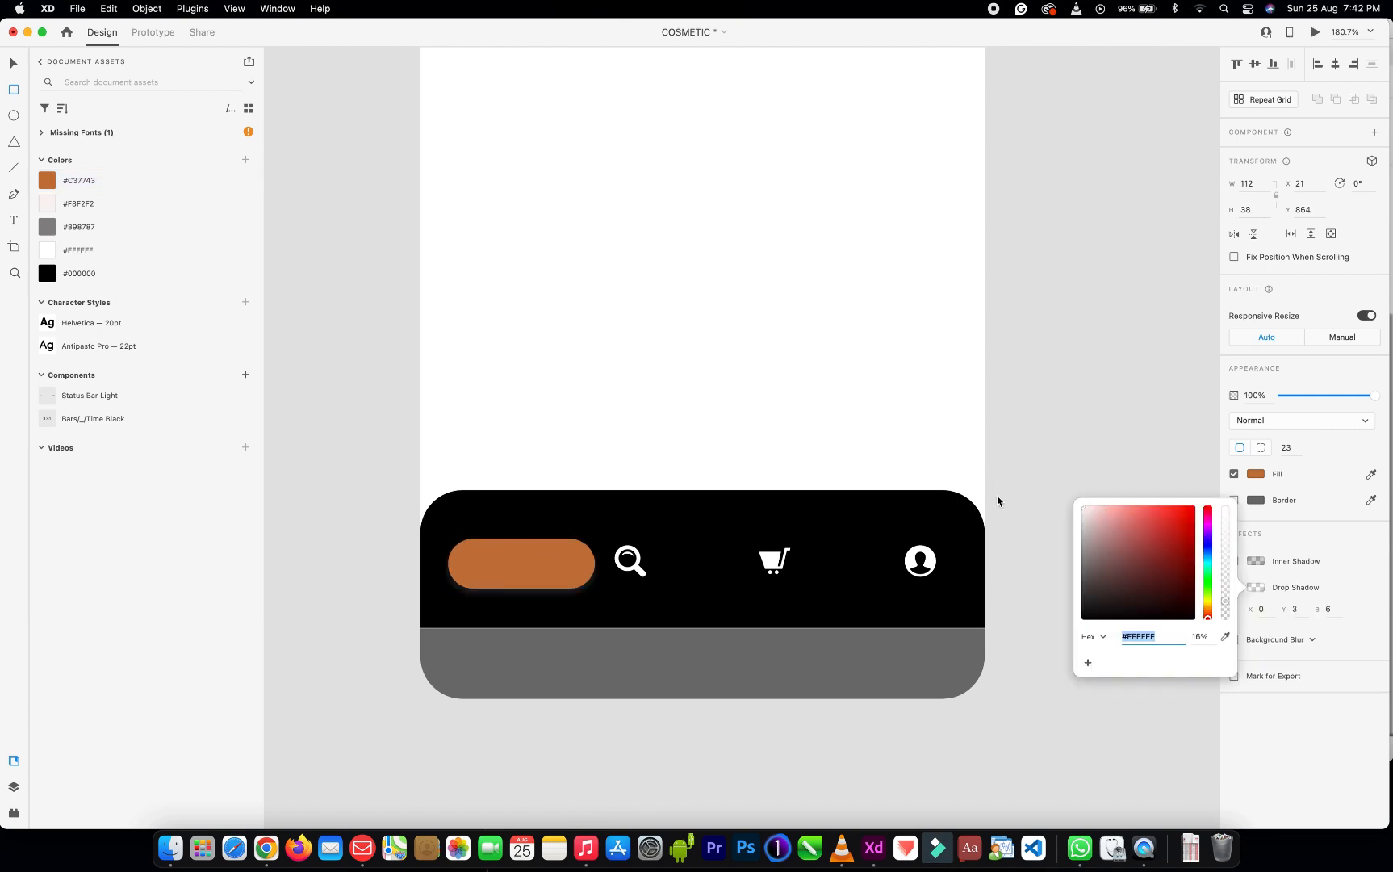
left_click(1302, 610)
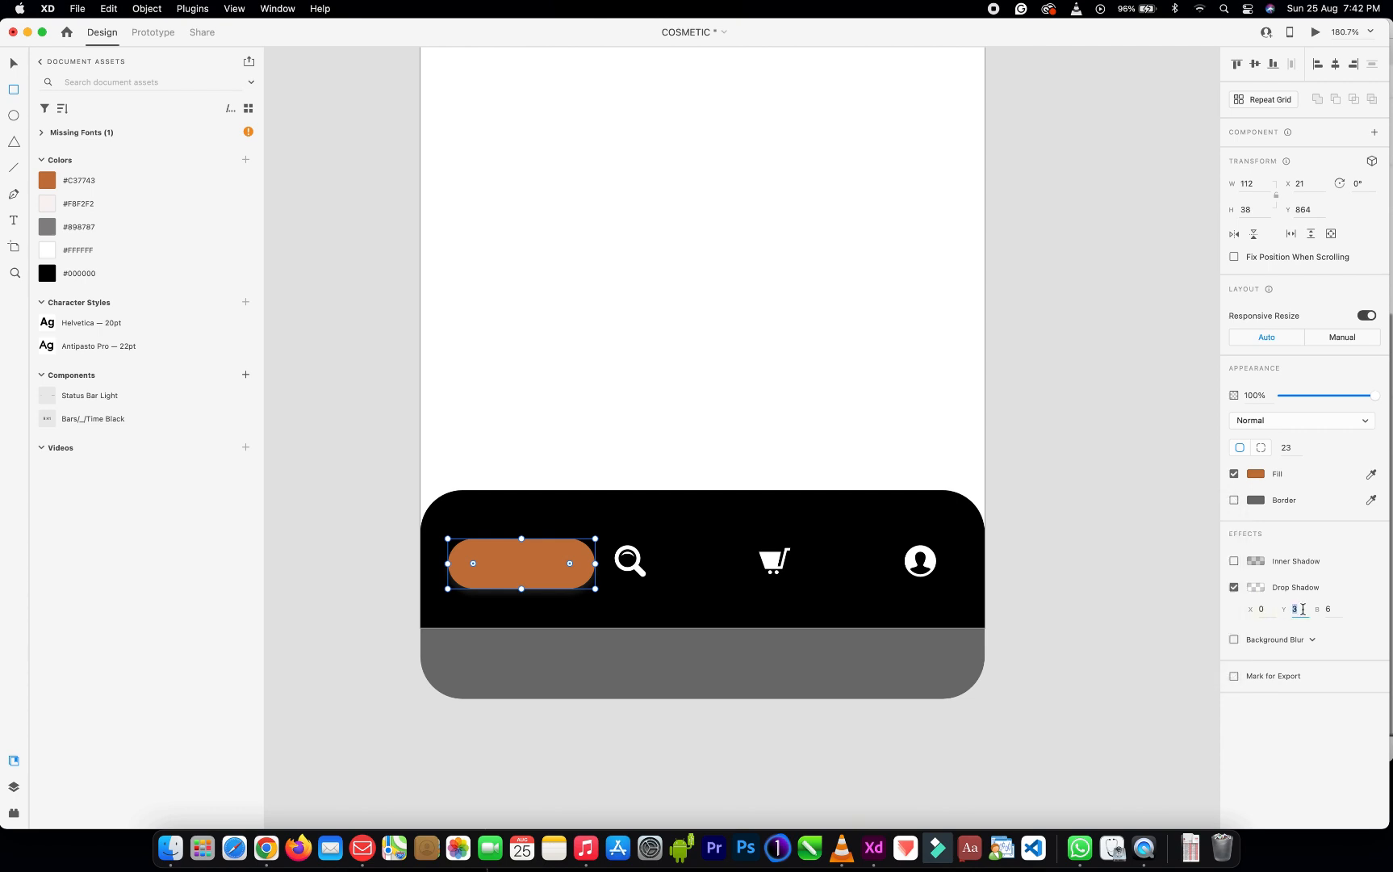
key("Return")
Add a white (#FFFFFF) inner shadow to the orange pill at 16% opacity
left_click(1249, 562)
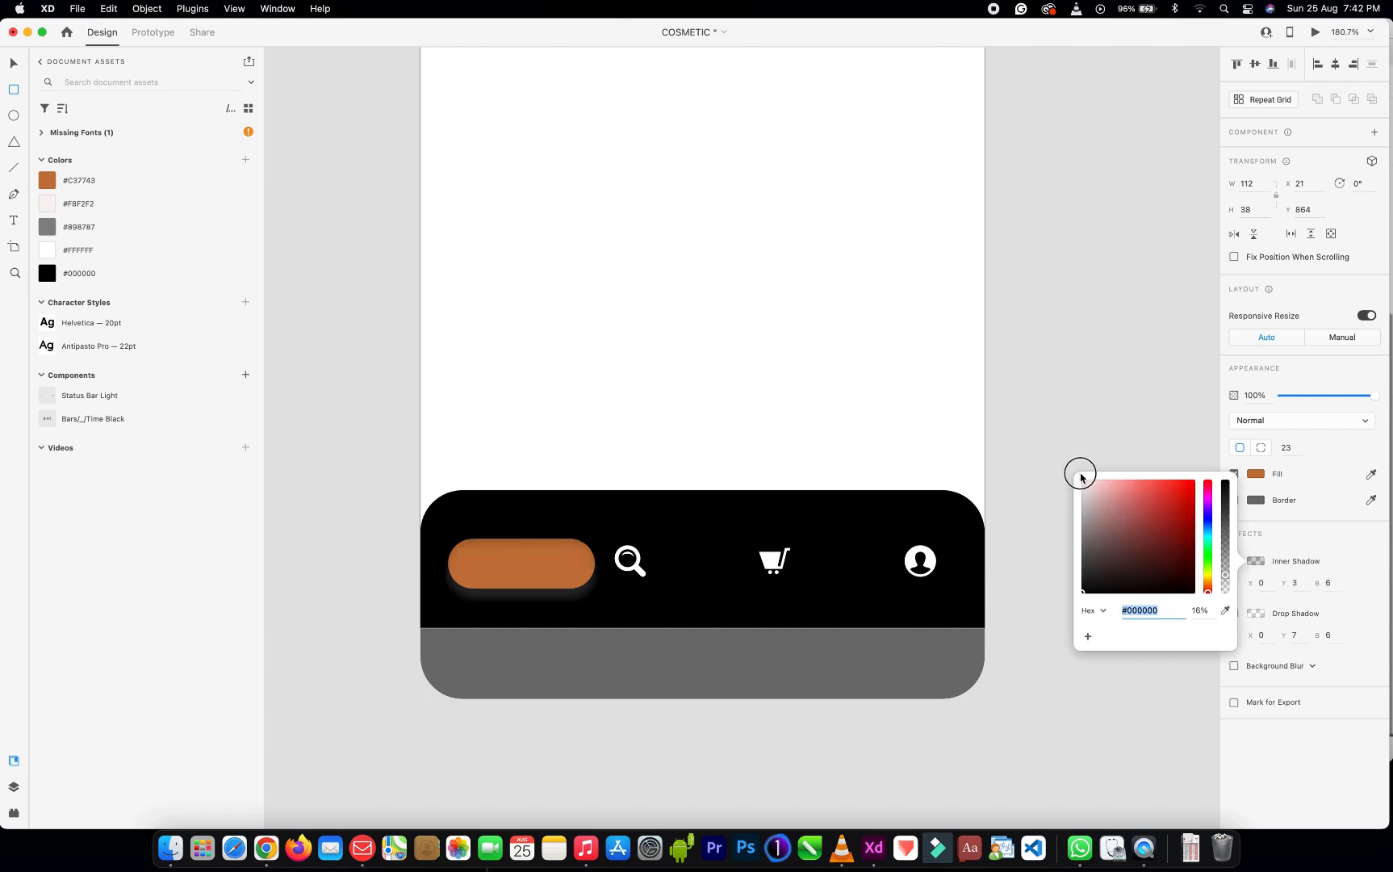
left_click_drag(1079, 477, 1046, 455)
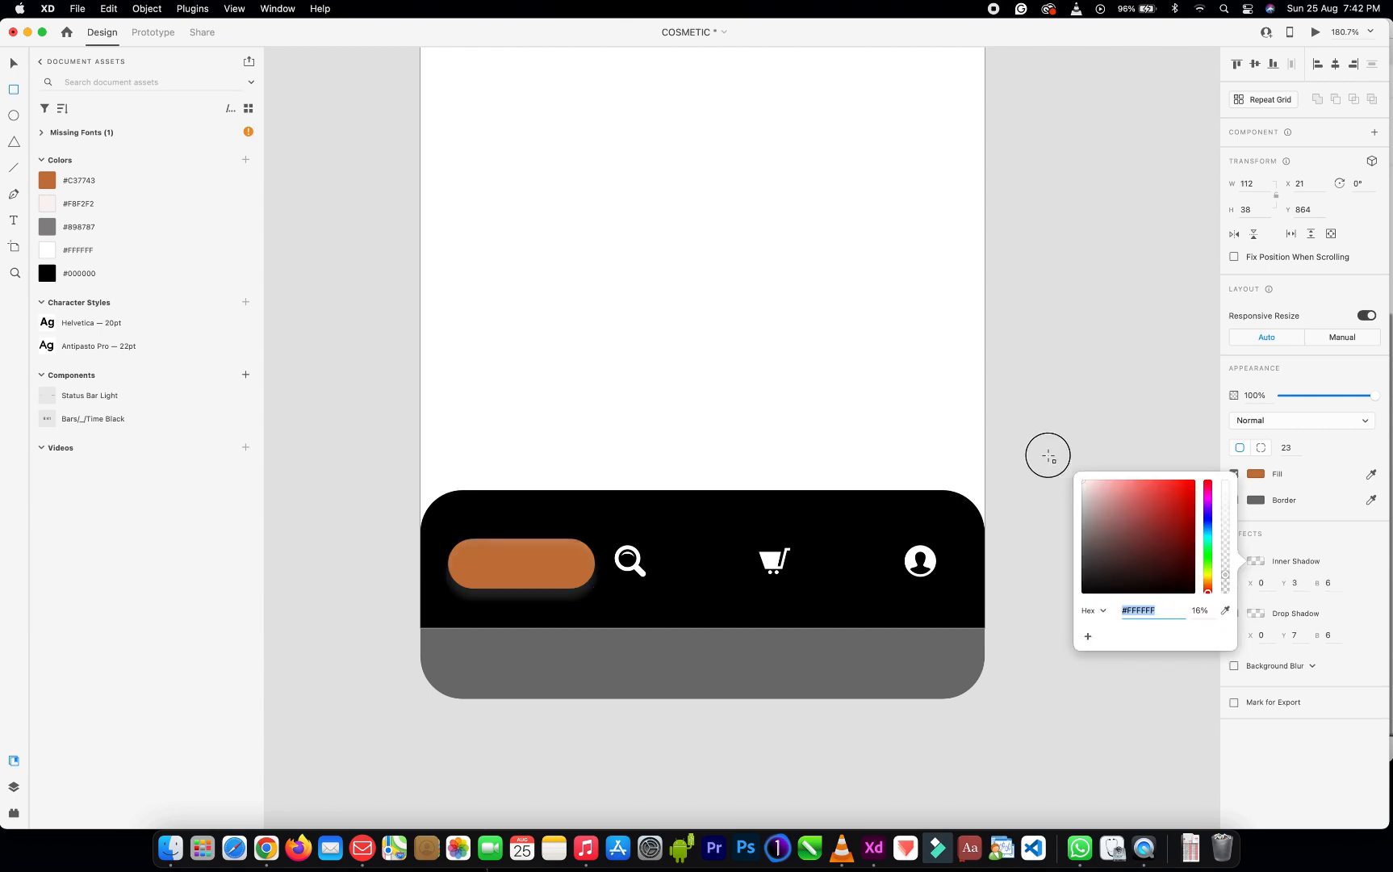
left_click(1290, 548)
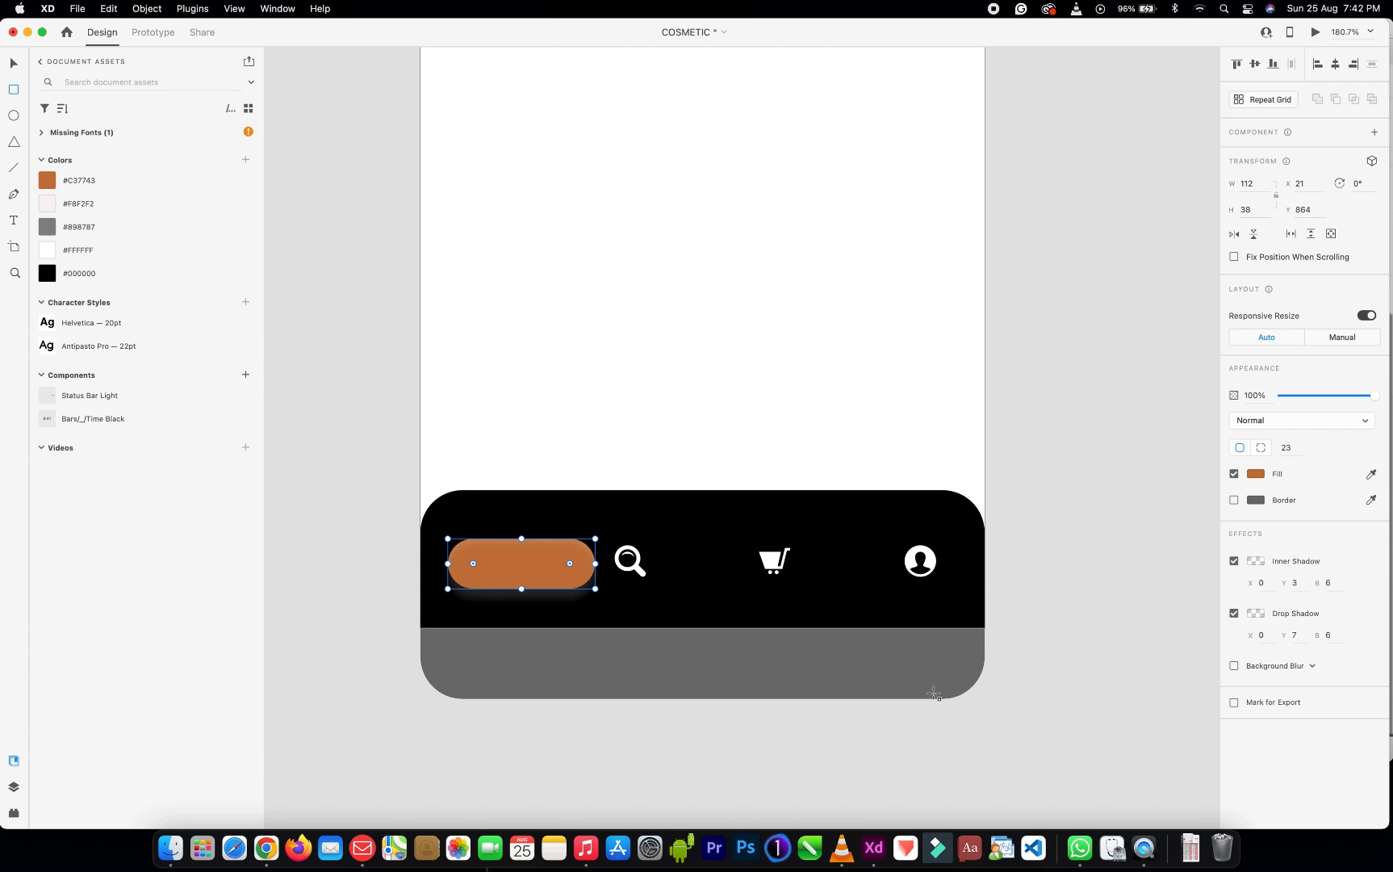
key("v")
left_click(628, 516)
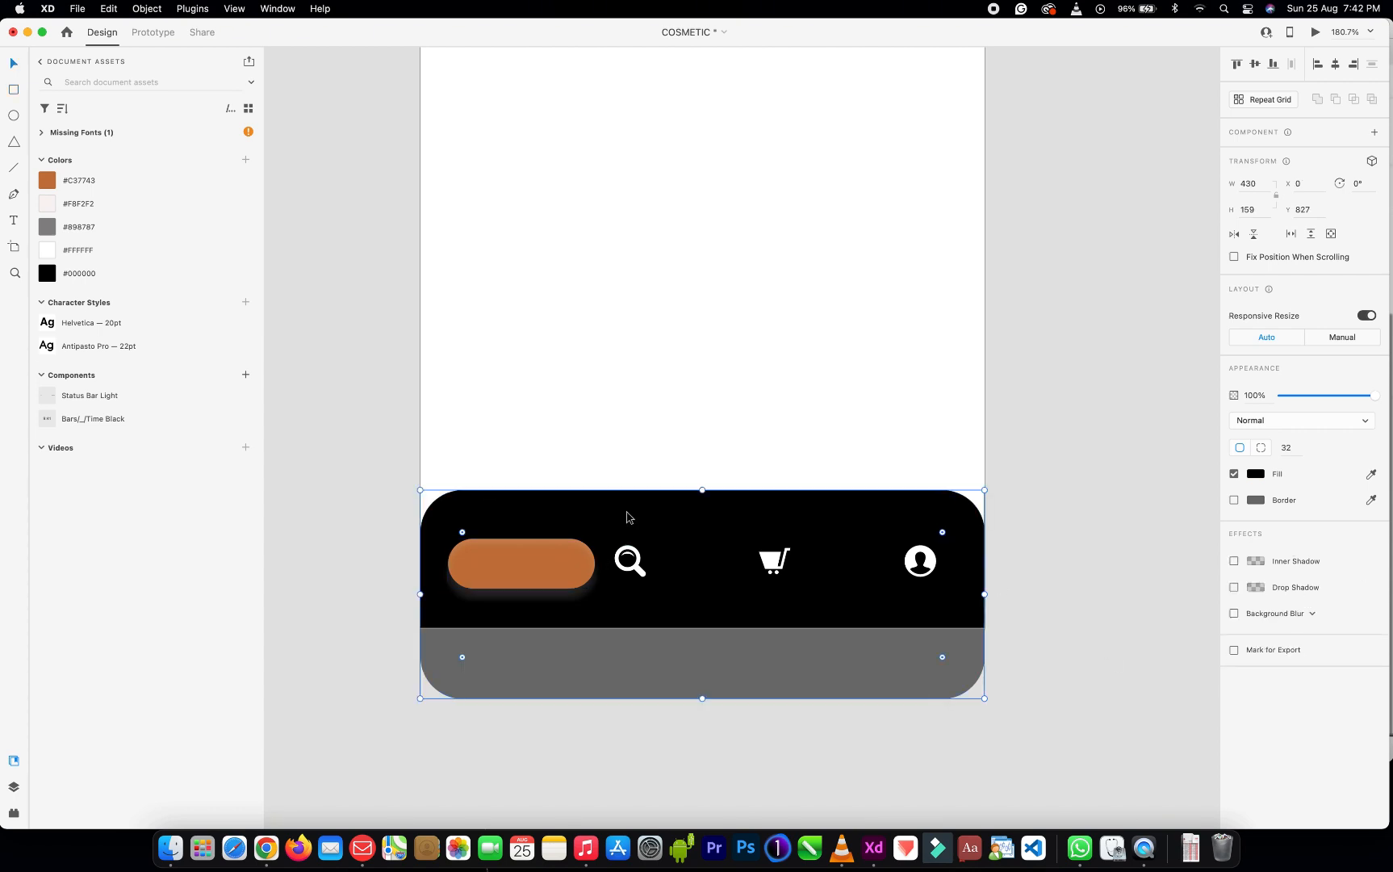
Try an X offset of 5 on the pill's drop shadow and undo it
double_click(592, 556)
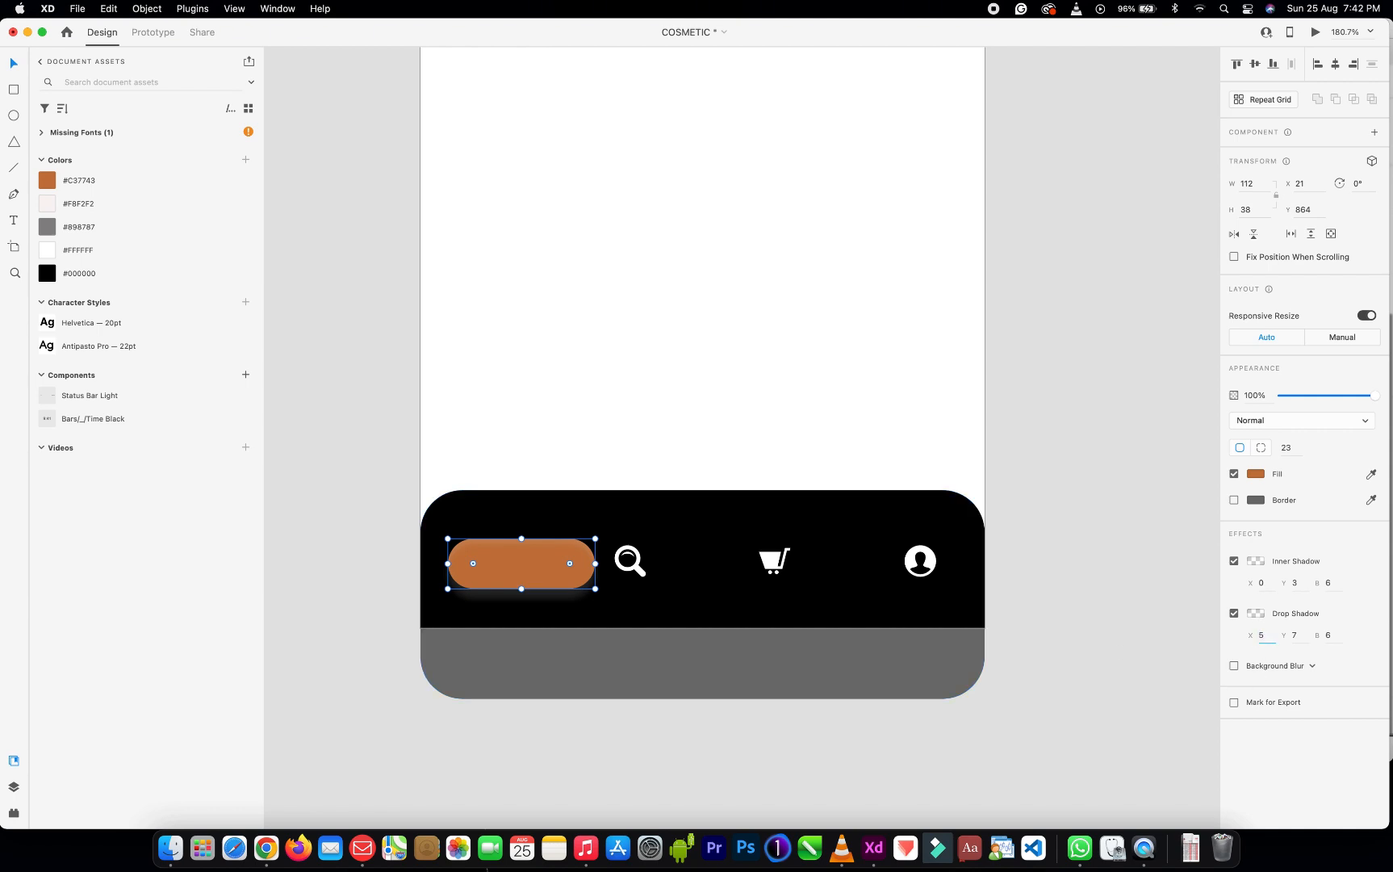
key("Return")
key("super+z")
Set the X offset of the pill's inner shadow to 5 and deselect the pill
left_click(1264, 584)
type("5")
key("Return")
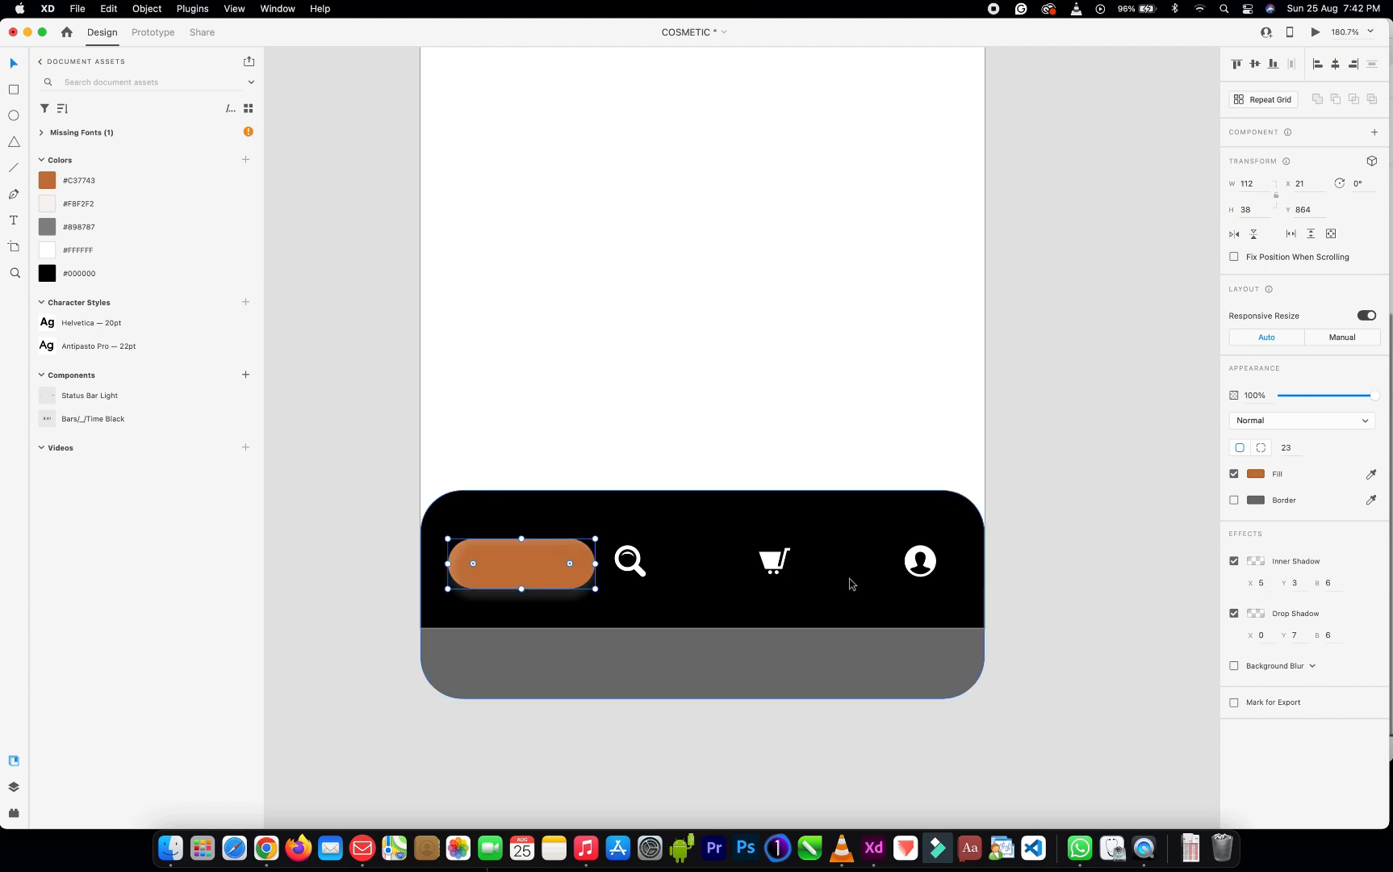
left_click(632, 443)
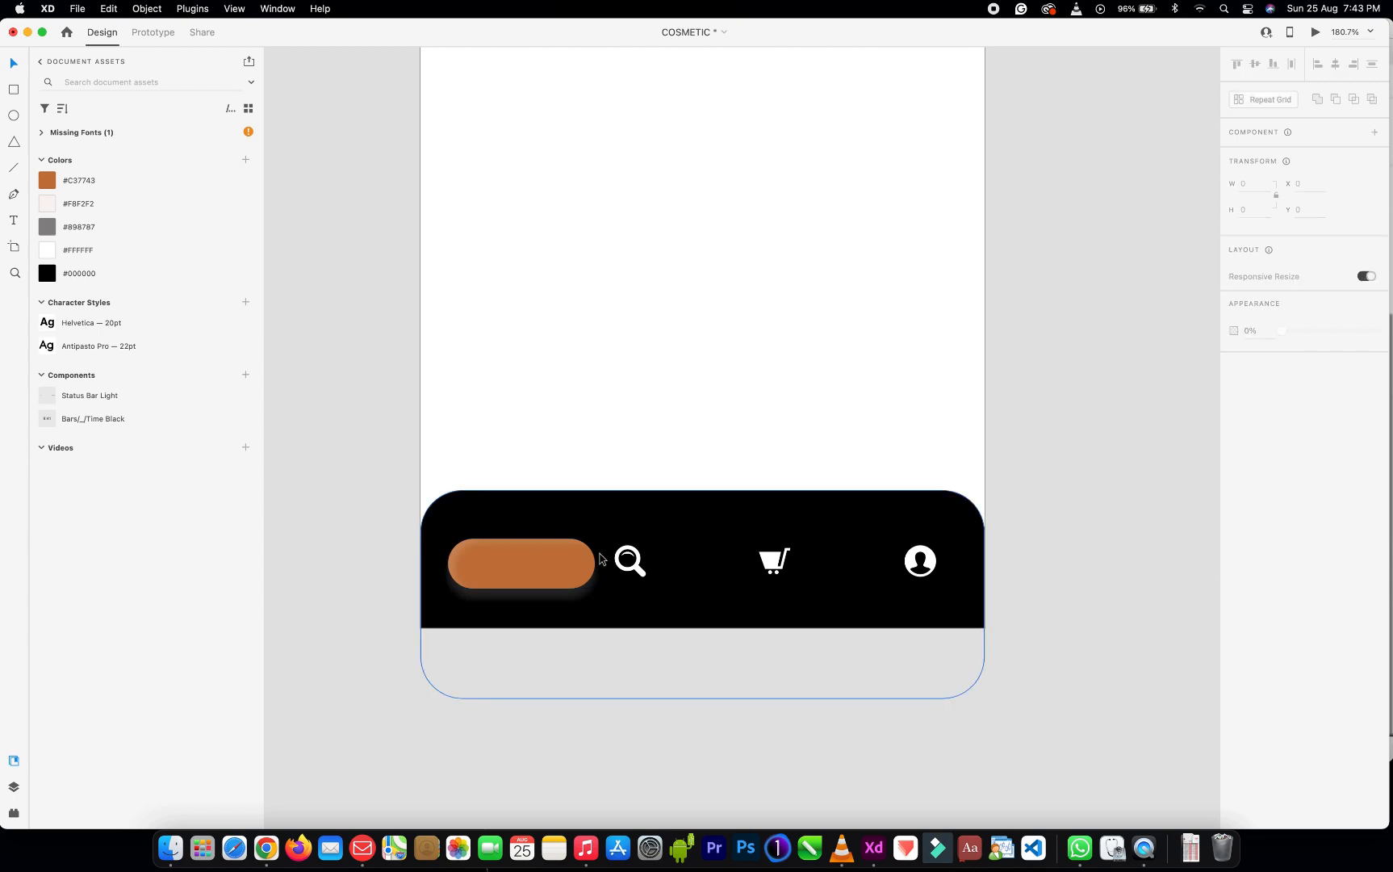
Move the orange pill's layer behind the icons, directly above the black bar's layer
left_click(534, 565)
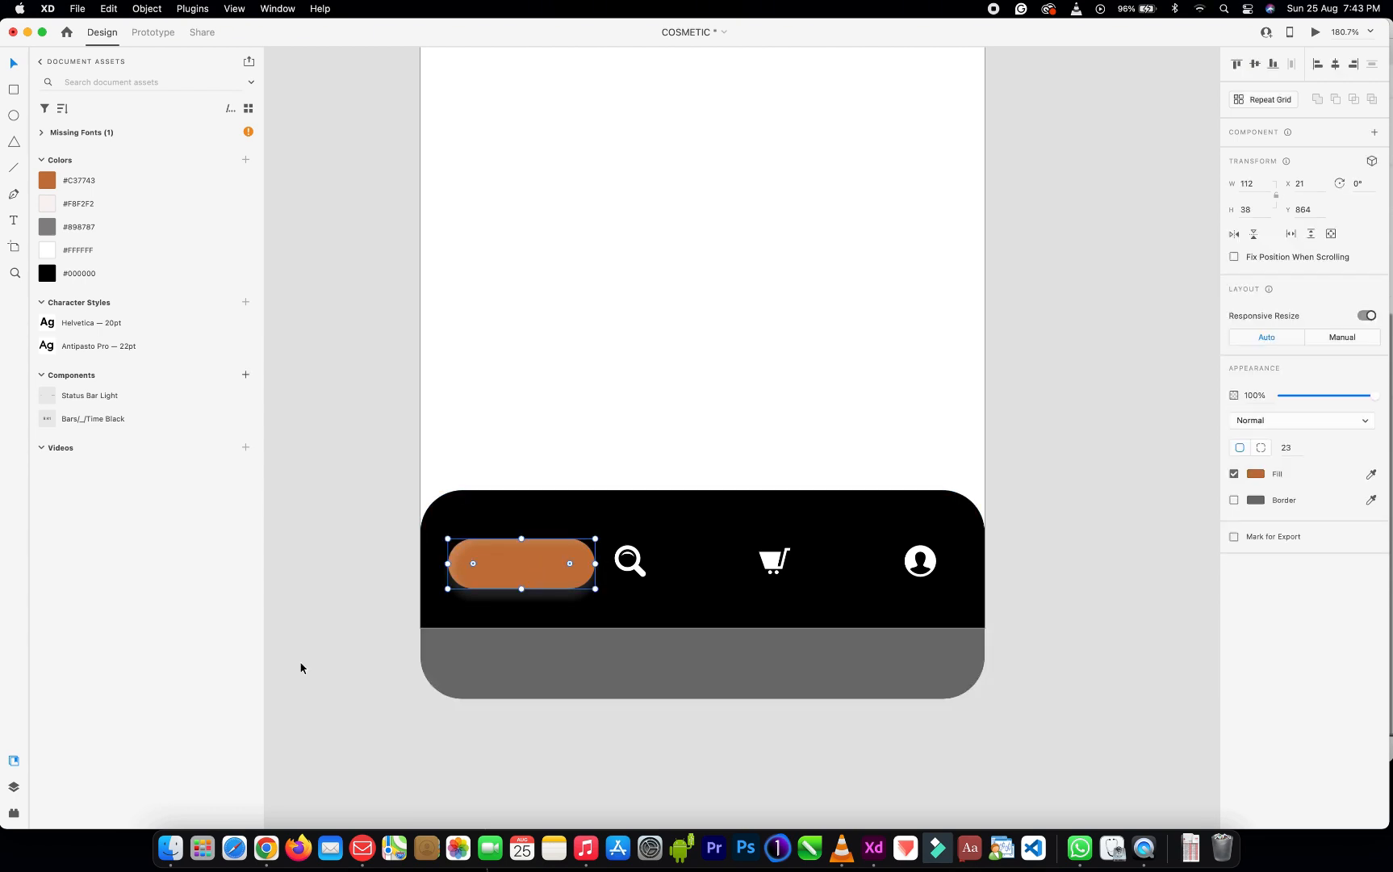
left_click(11, 788)
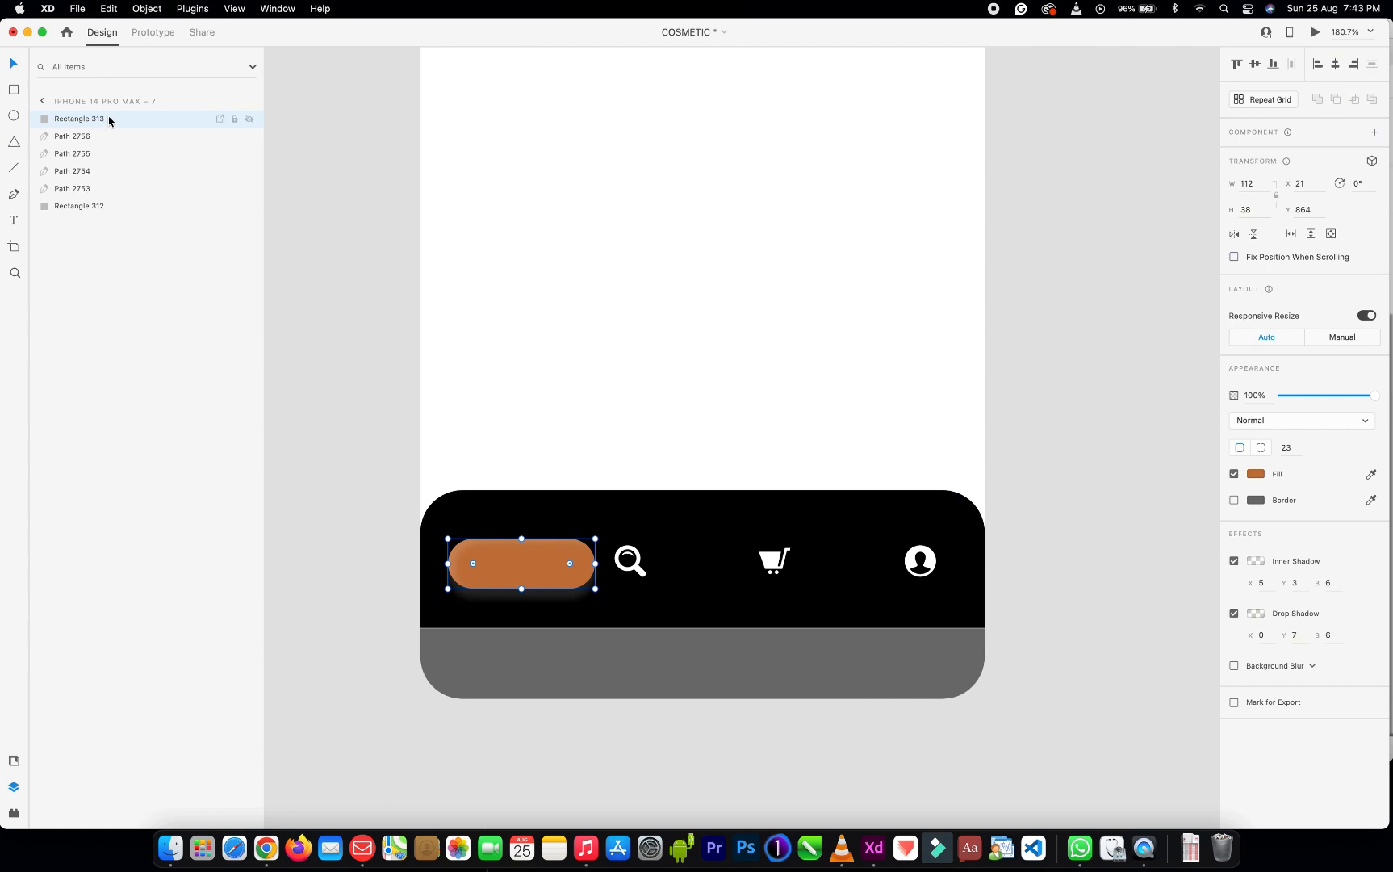
left_click_drag(110, 121, 106, 198)
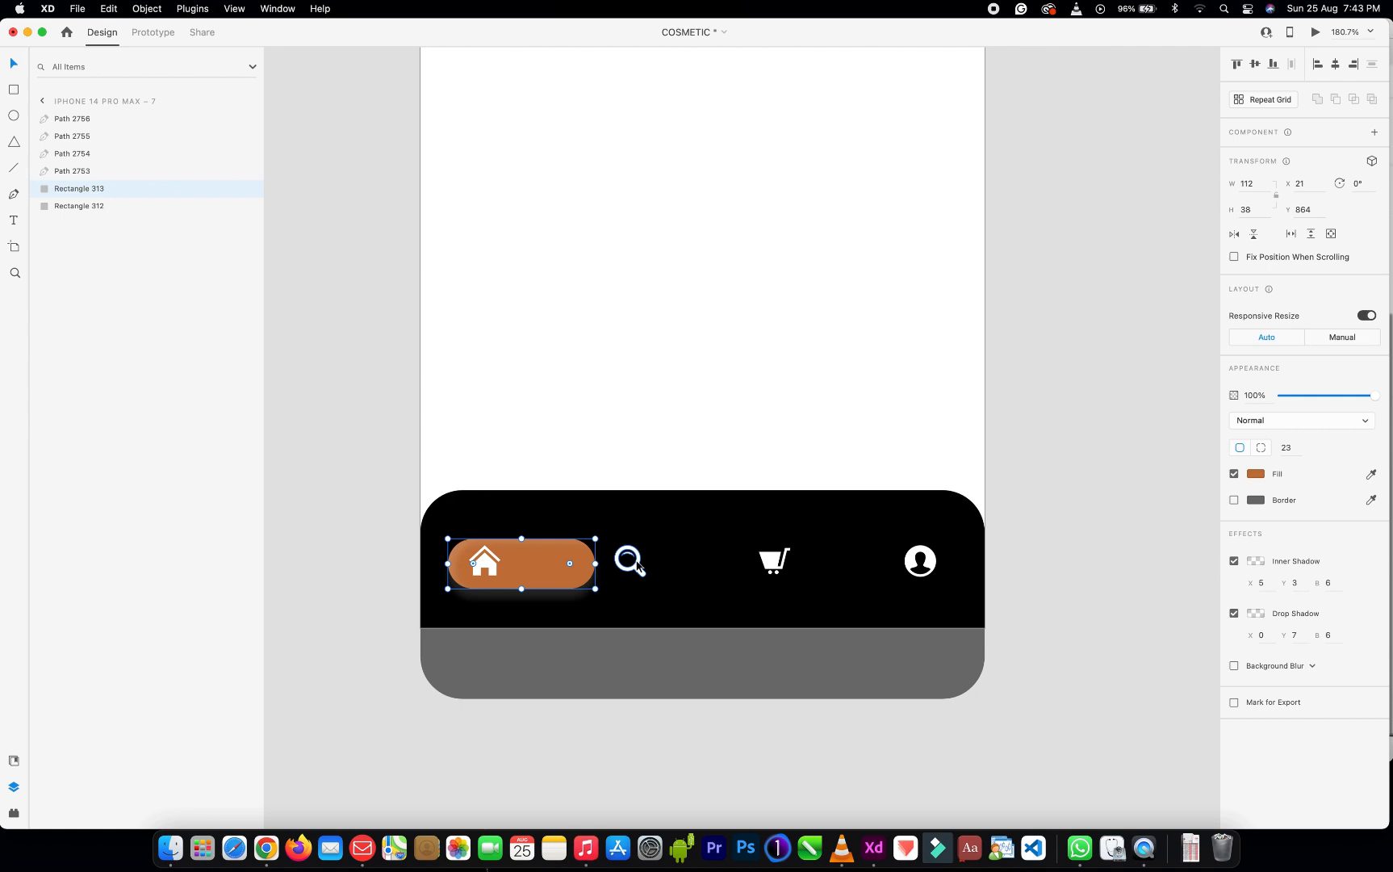
left_click(637, 565)
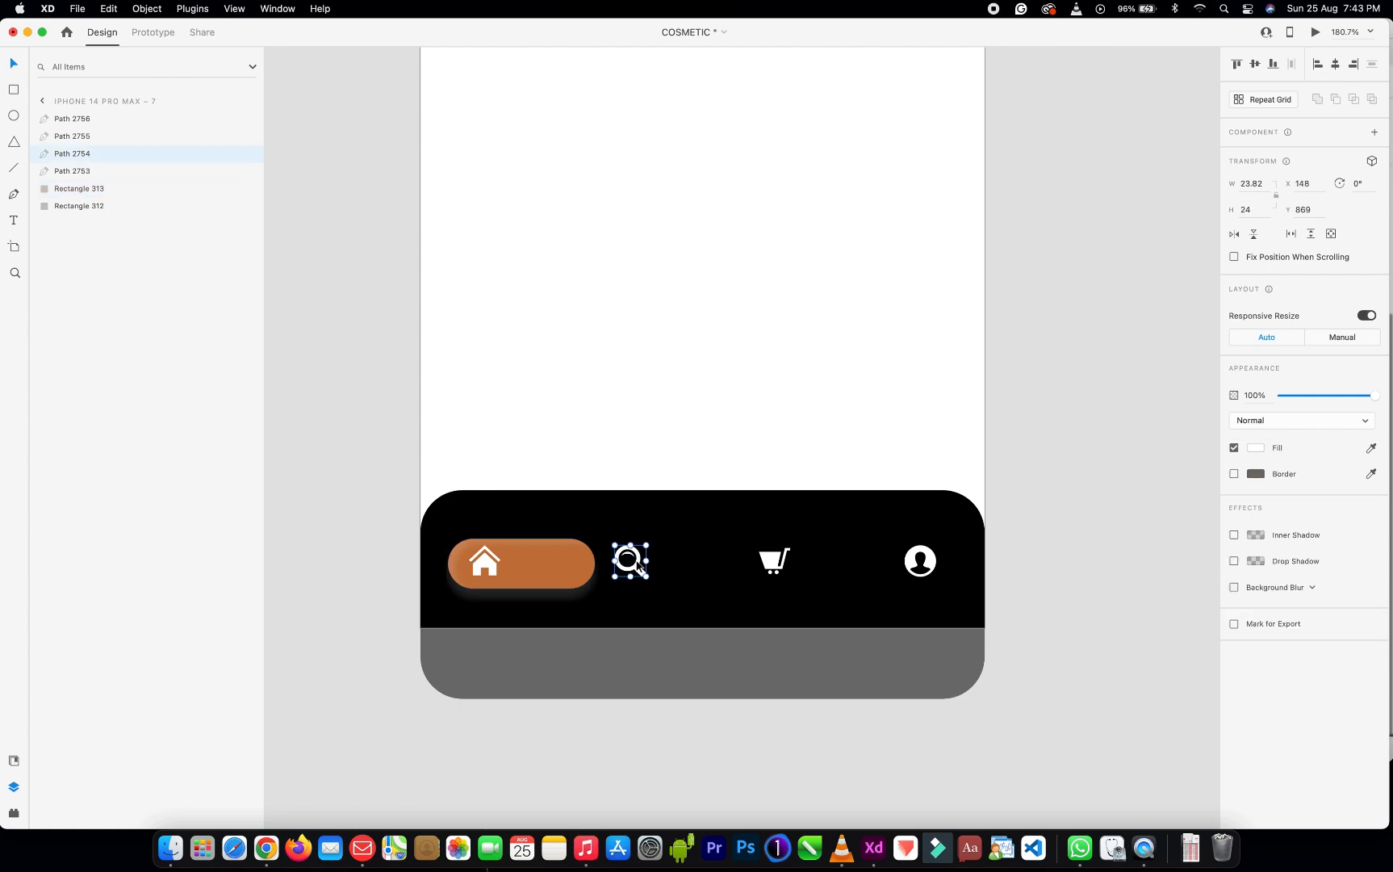
Add a "Home" text label and place it on the pill beside the home icon, at about X 67, Y 877
left_click(485, 563)
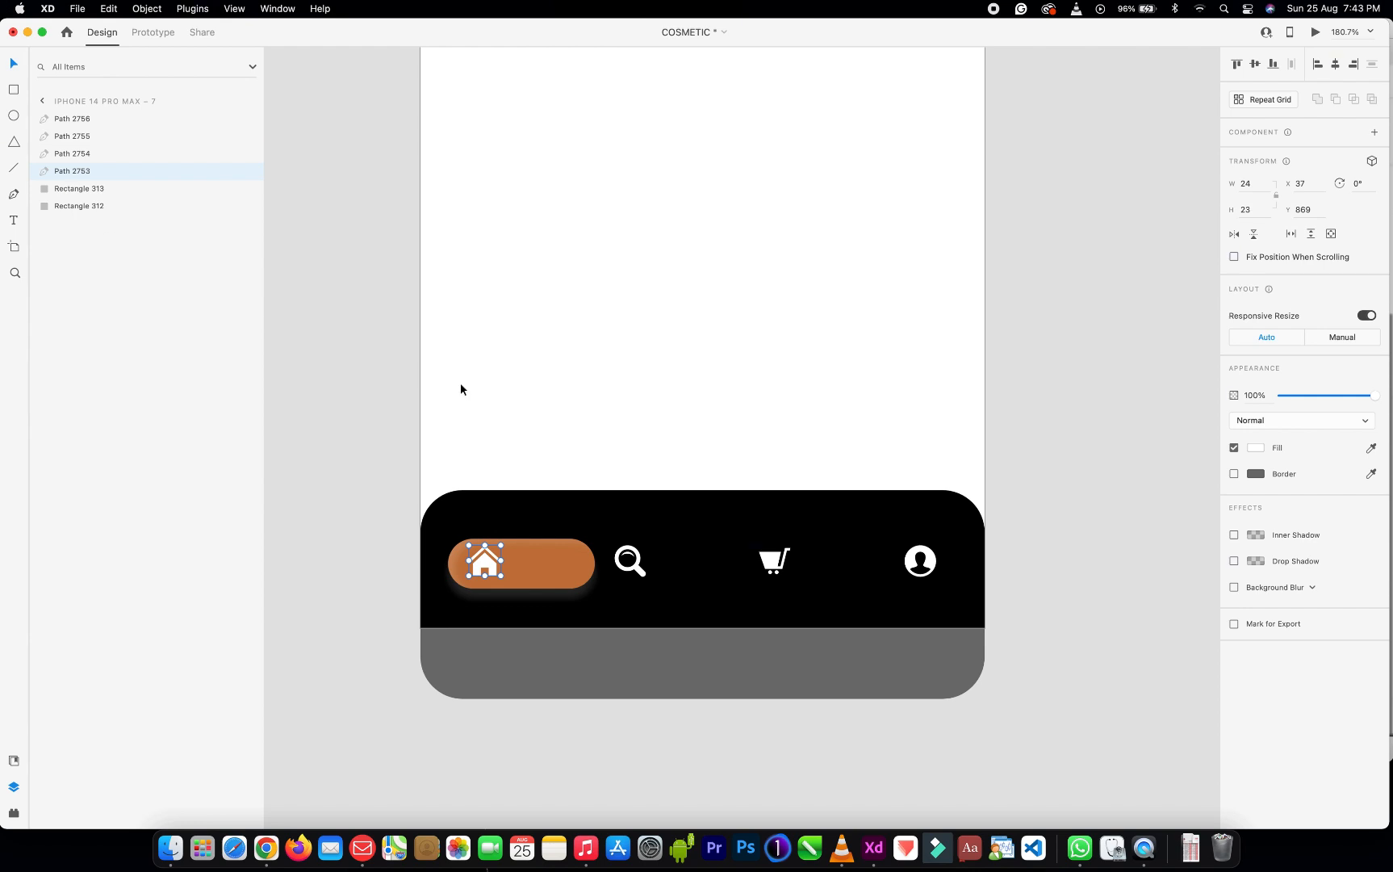
key("t")
left_click(513, 563)
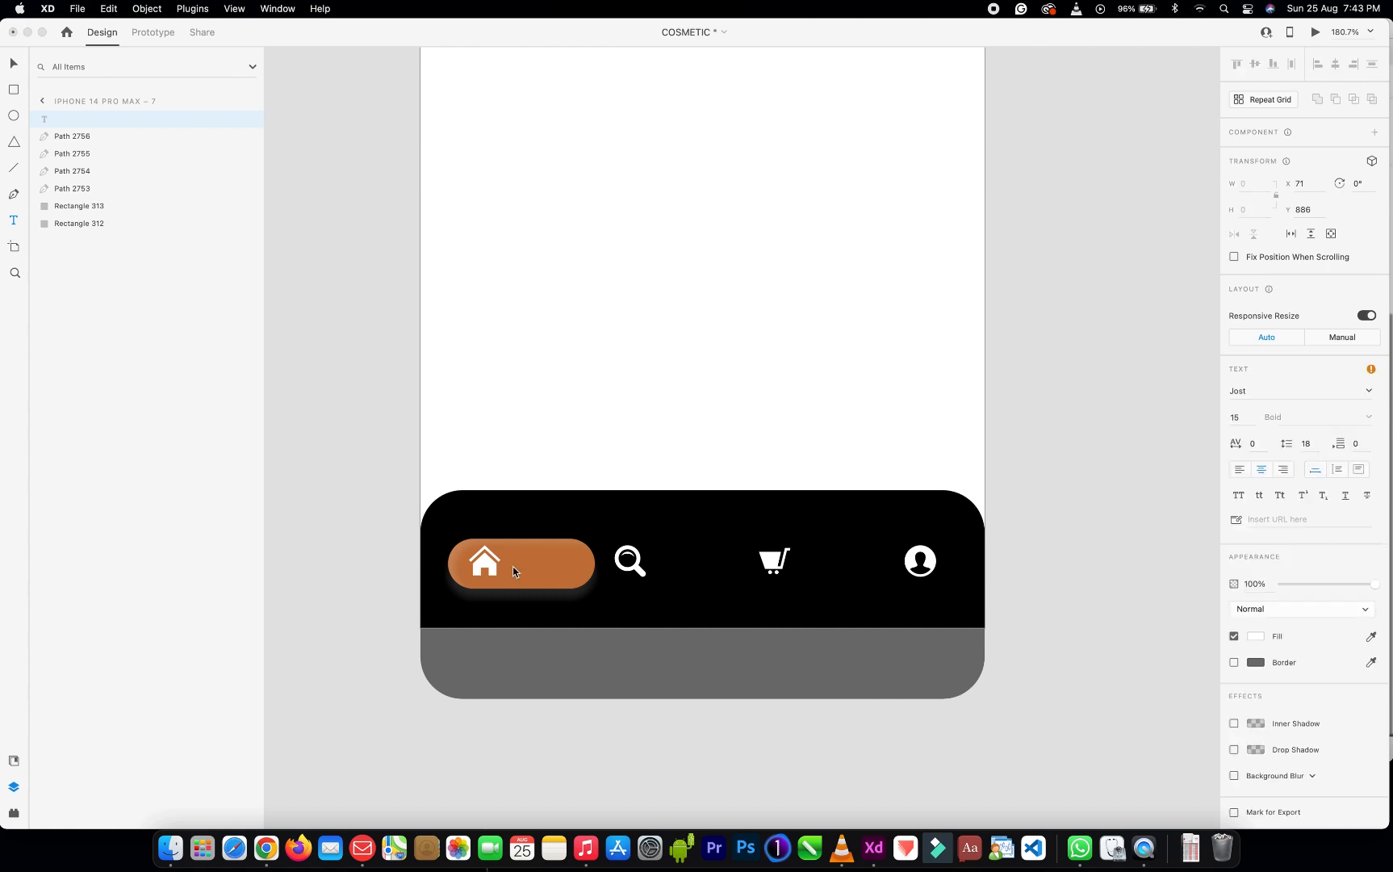
type("Home")
left_click(14, 63)
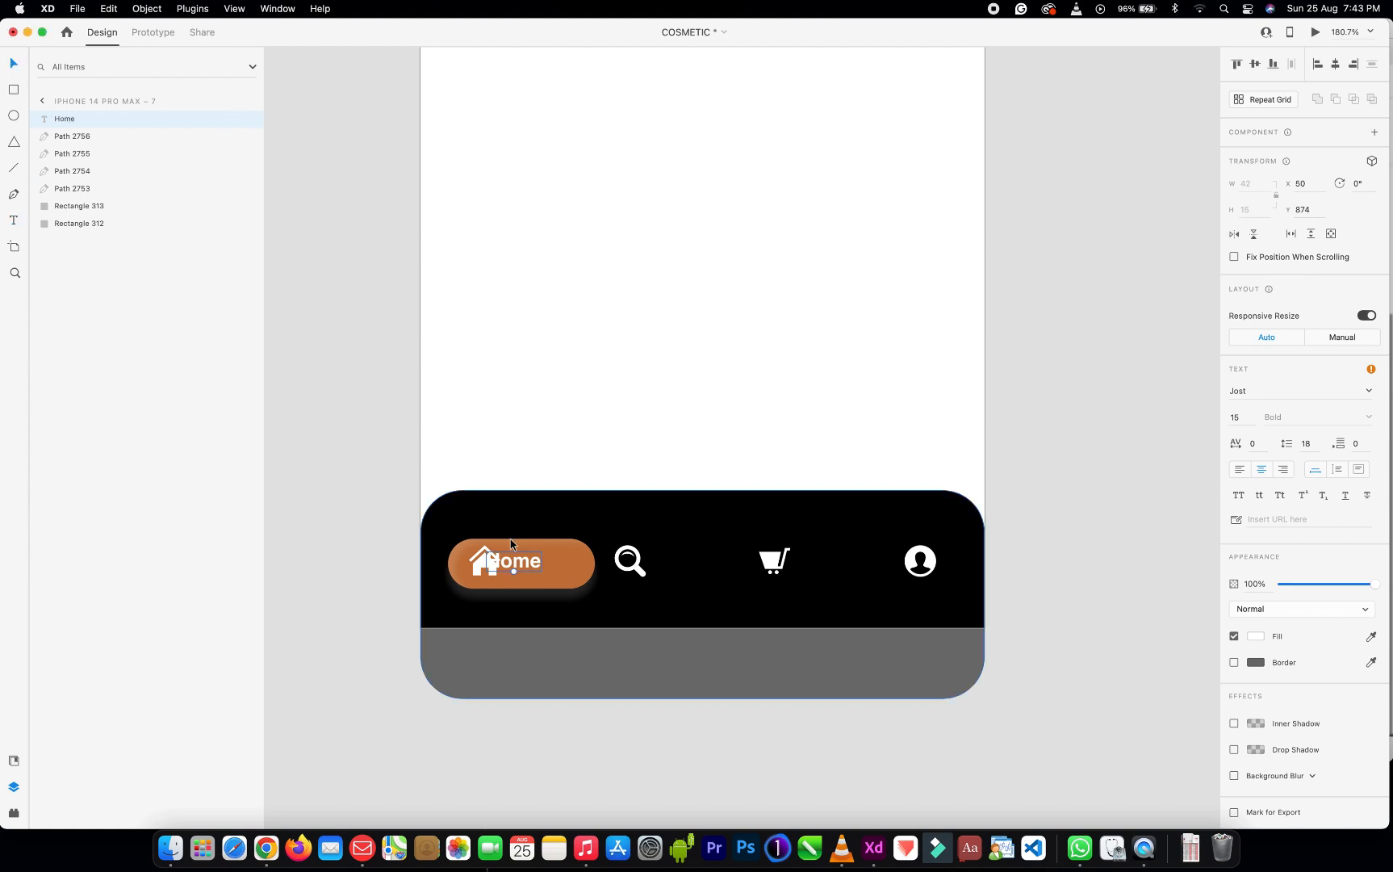
left_click_drag(517, 560, 540, 564)
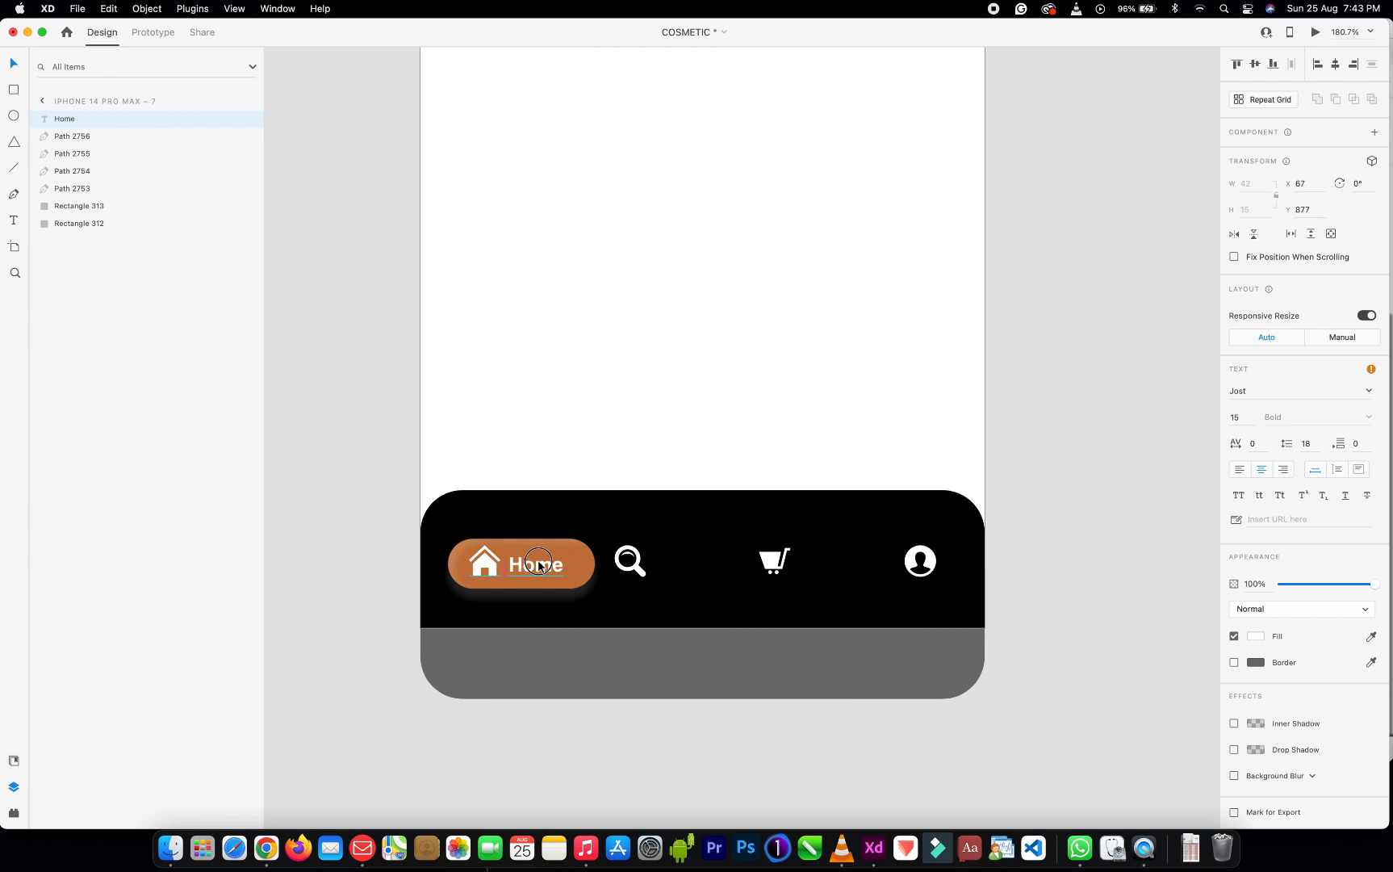
Widen the orange pill to about 118 by extending its edge nearest the magnifier
left_click(587, 569)
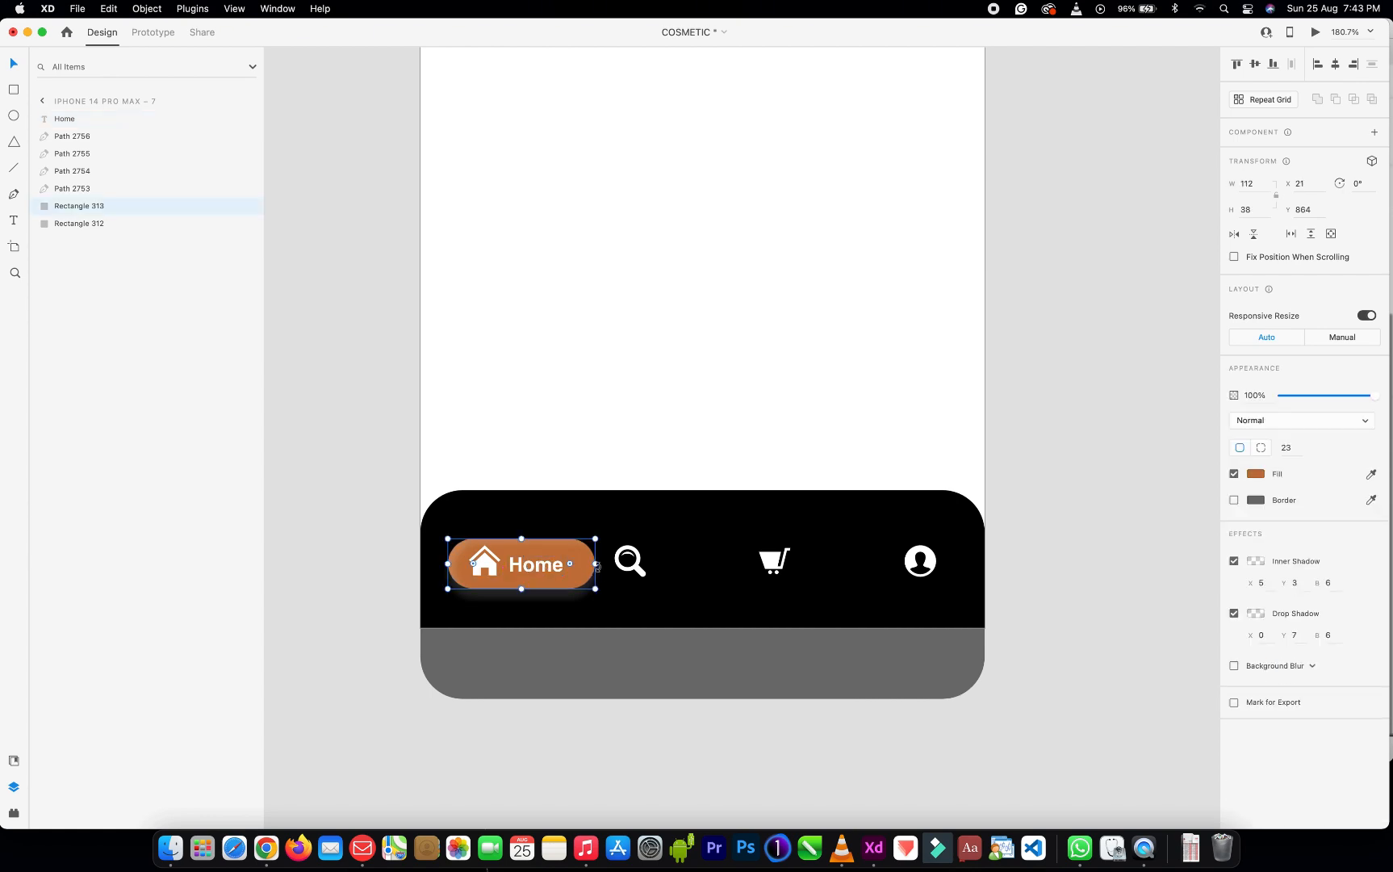
left_click_drag(597, 565, 603, 565)
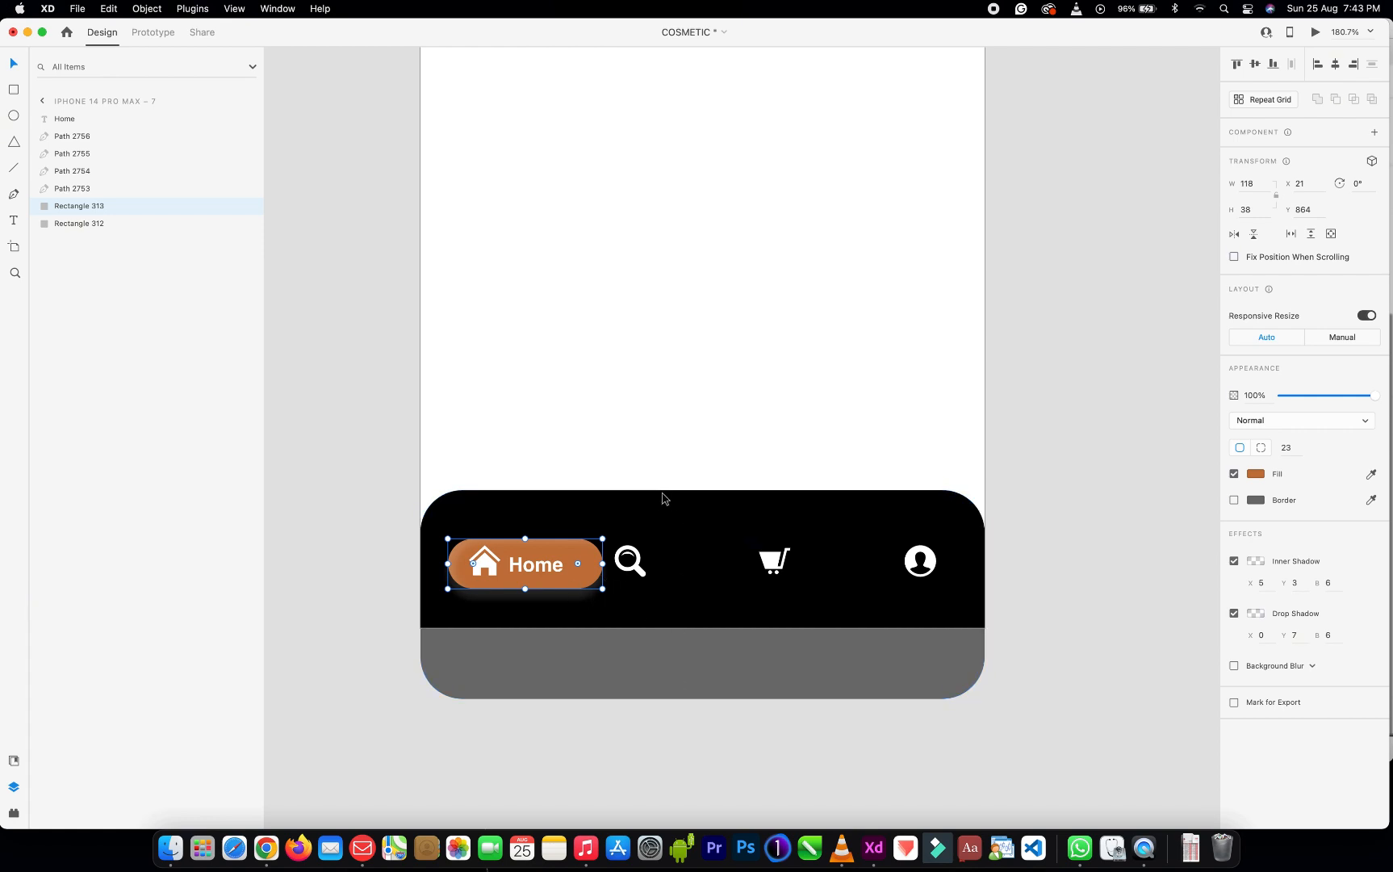
left_click(659, 518)
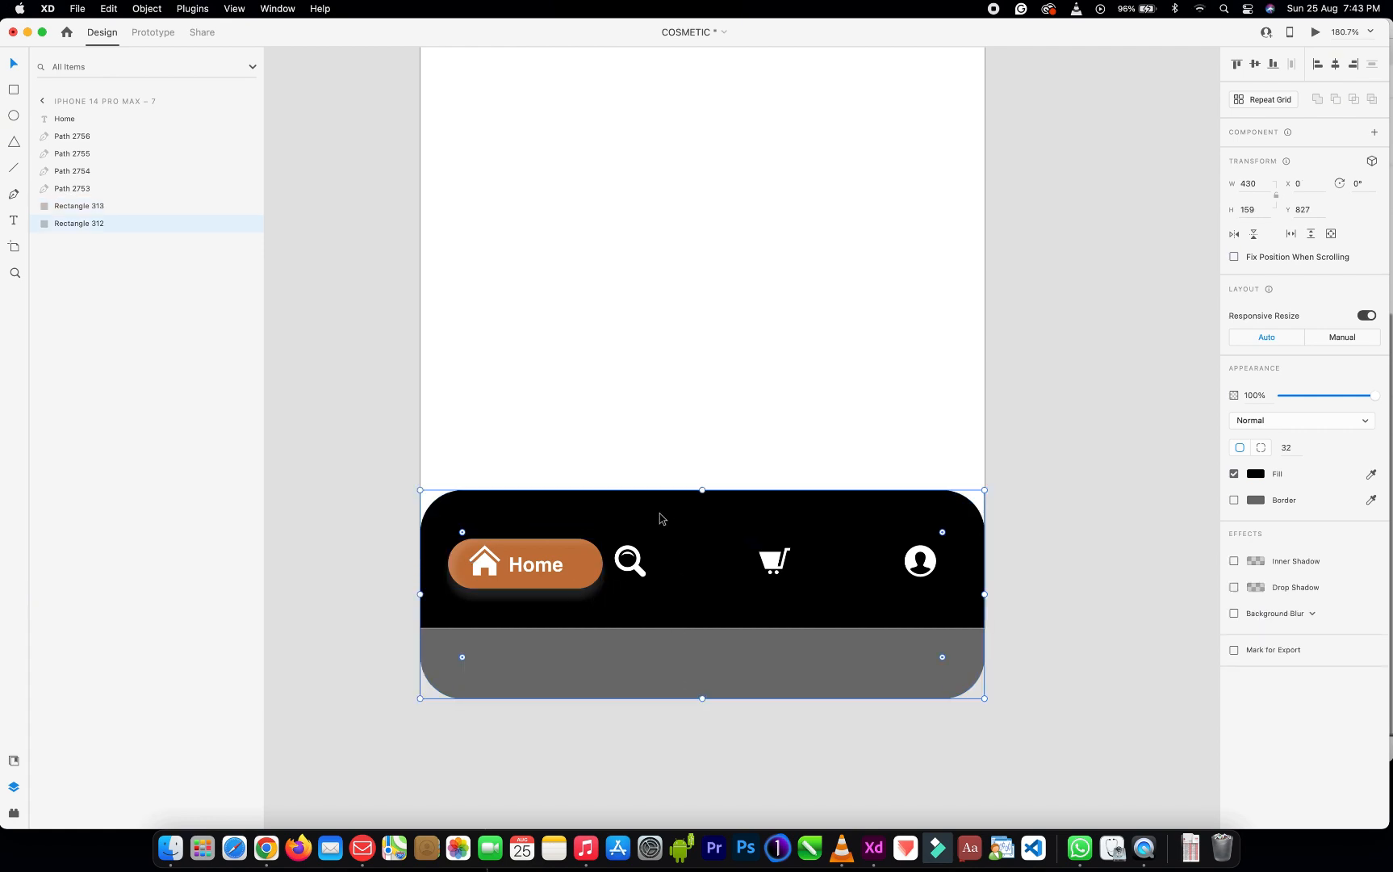
Distribute the orange pill and the search, cart and account icons evenly along the horizontal, and deselect them
left_click(577, 561)
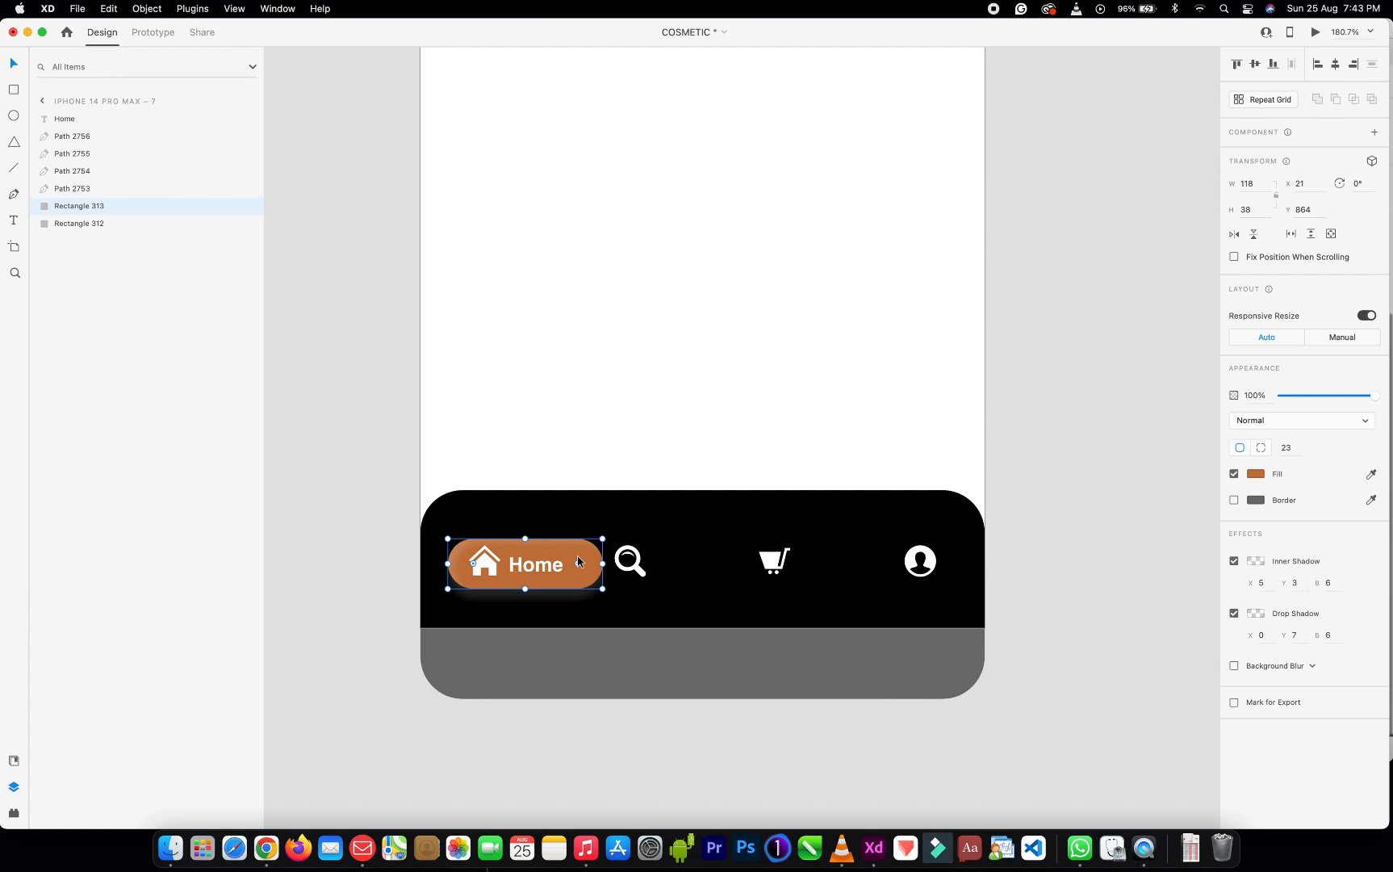
left_click(635, 569, "shift")
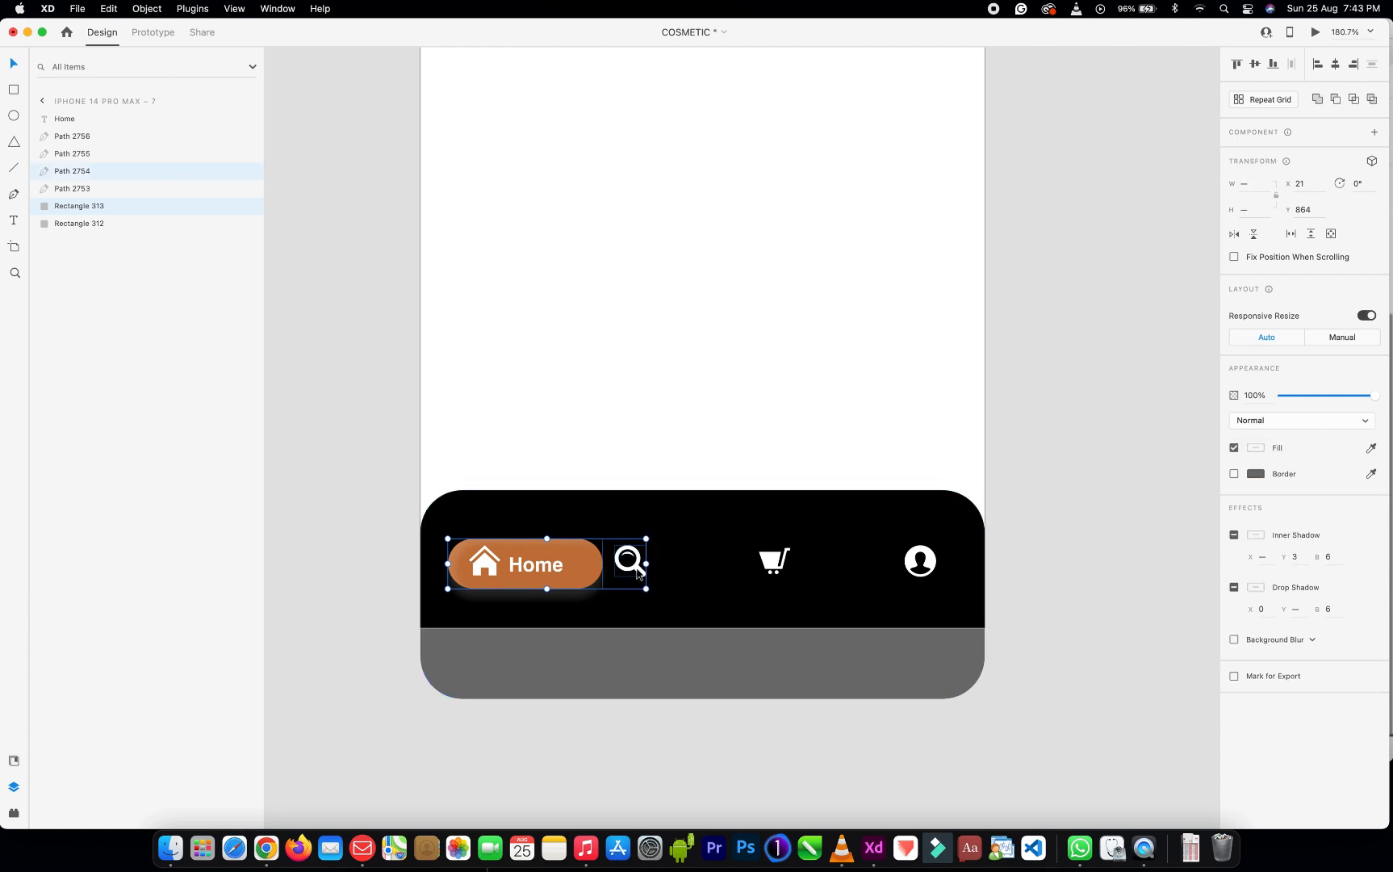
left_click(771, 570, "shift")
left_click(934, 565, "shift")
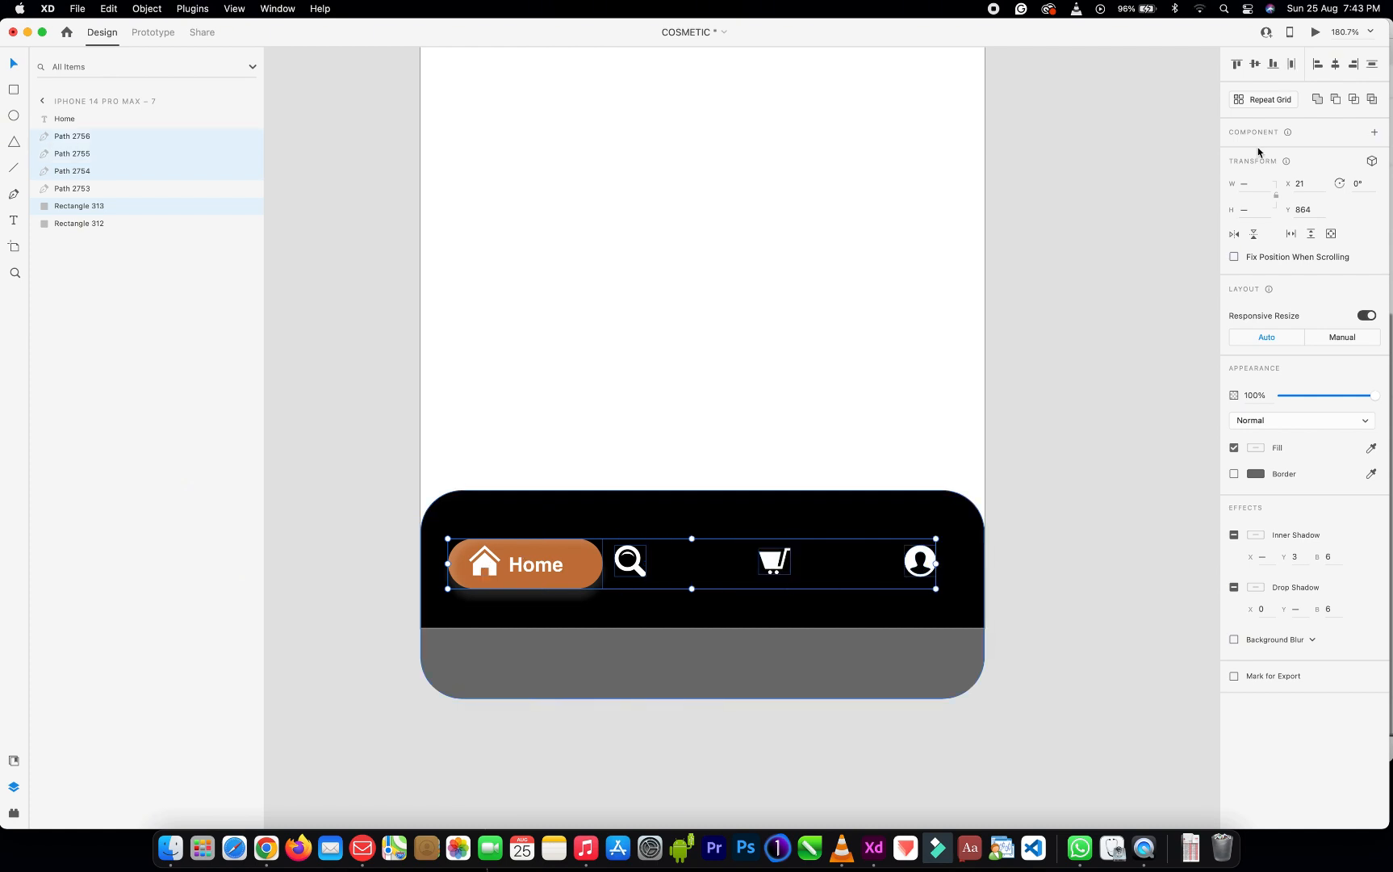
left_click(1292, 69)
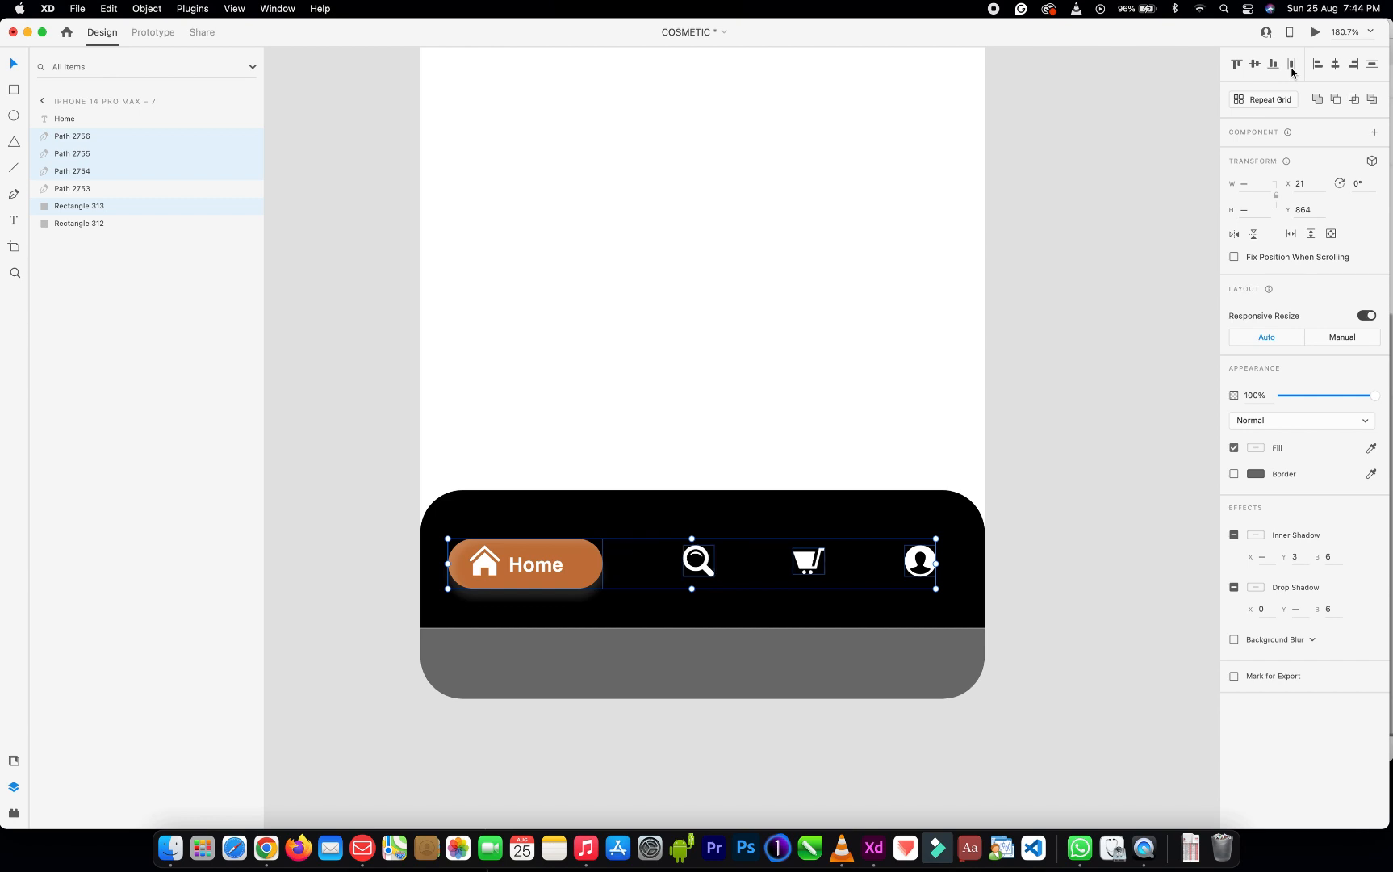
left_click(548, 452)
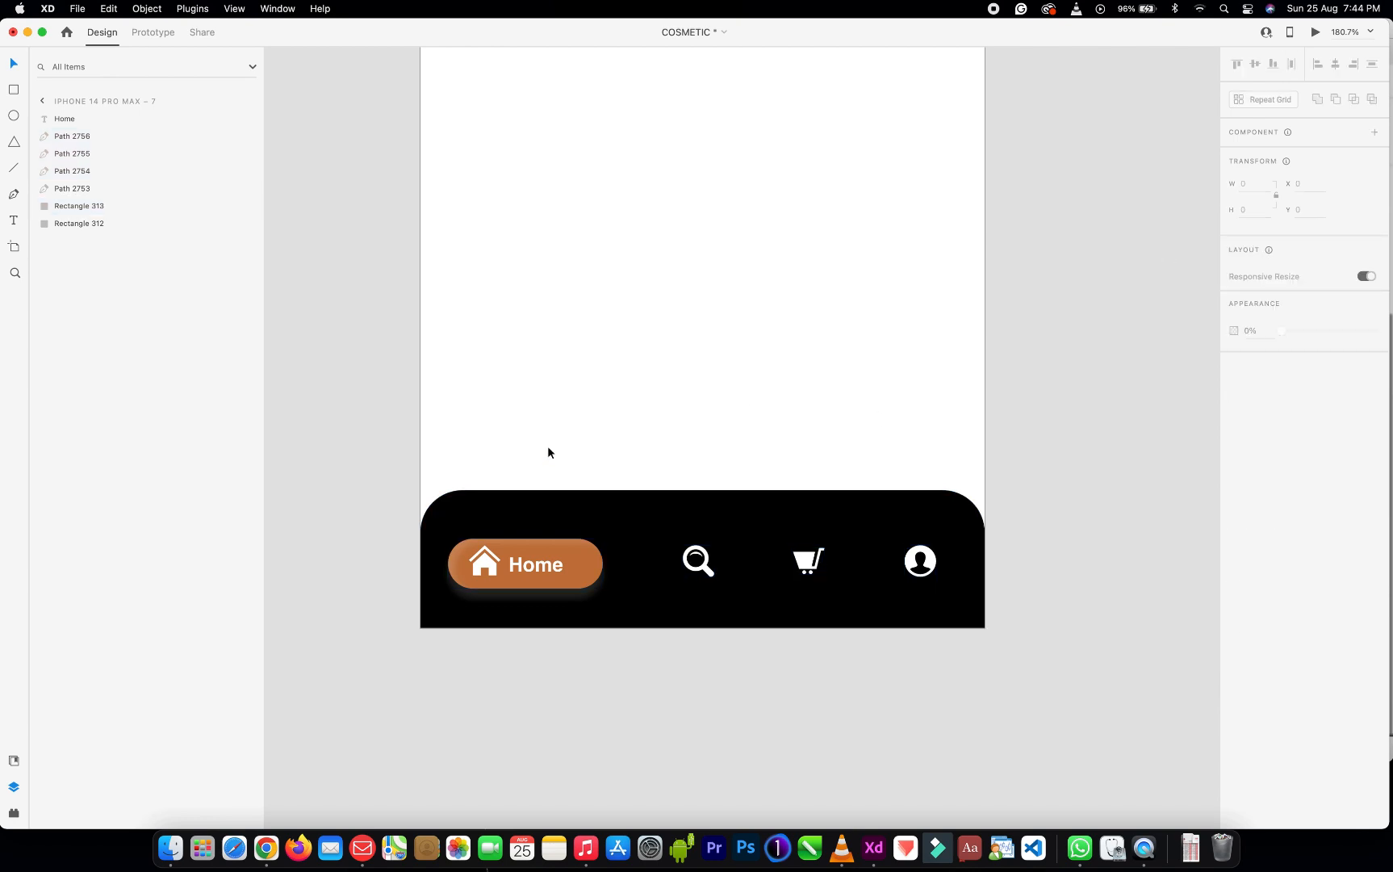
Shift the Home label slightly away from the home icon to about X 70, Y 877, and deselect it
mouse_move(544, 566)
left_mouse_down()
mouse_move(558, 571)
mouse_move(548, 572)
left_mouse_up()
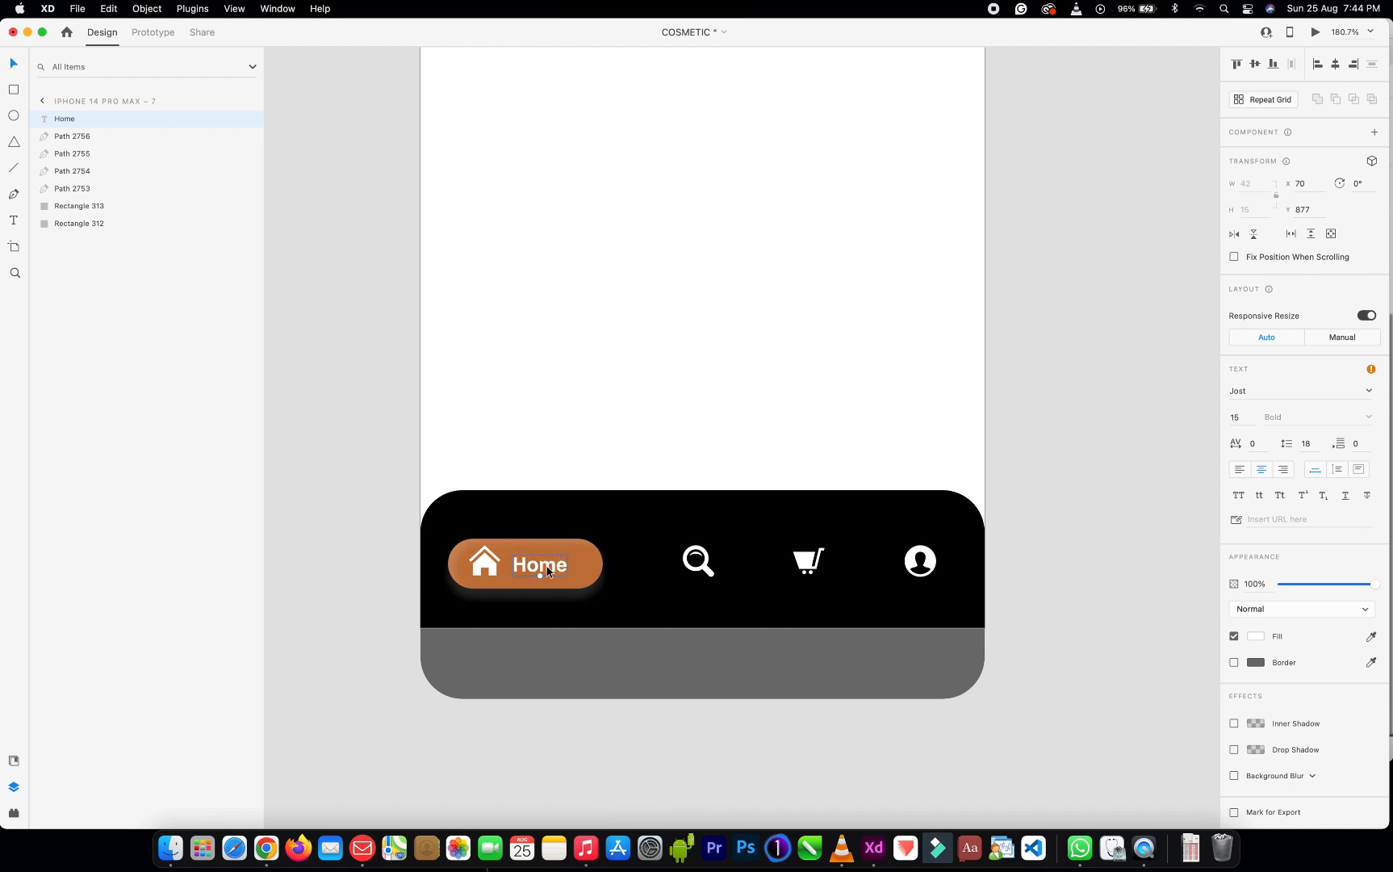
left_click(795, 347)
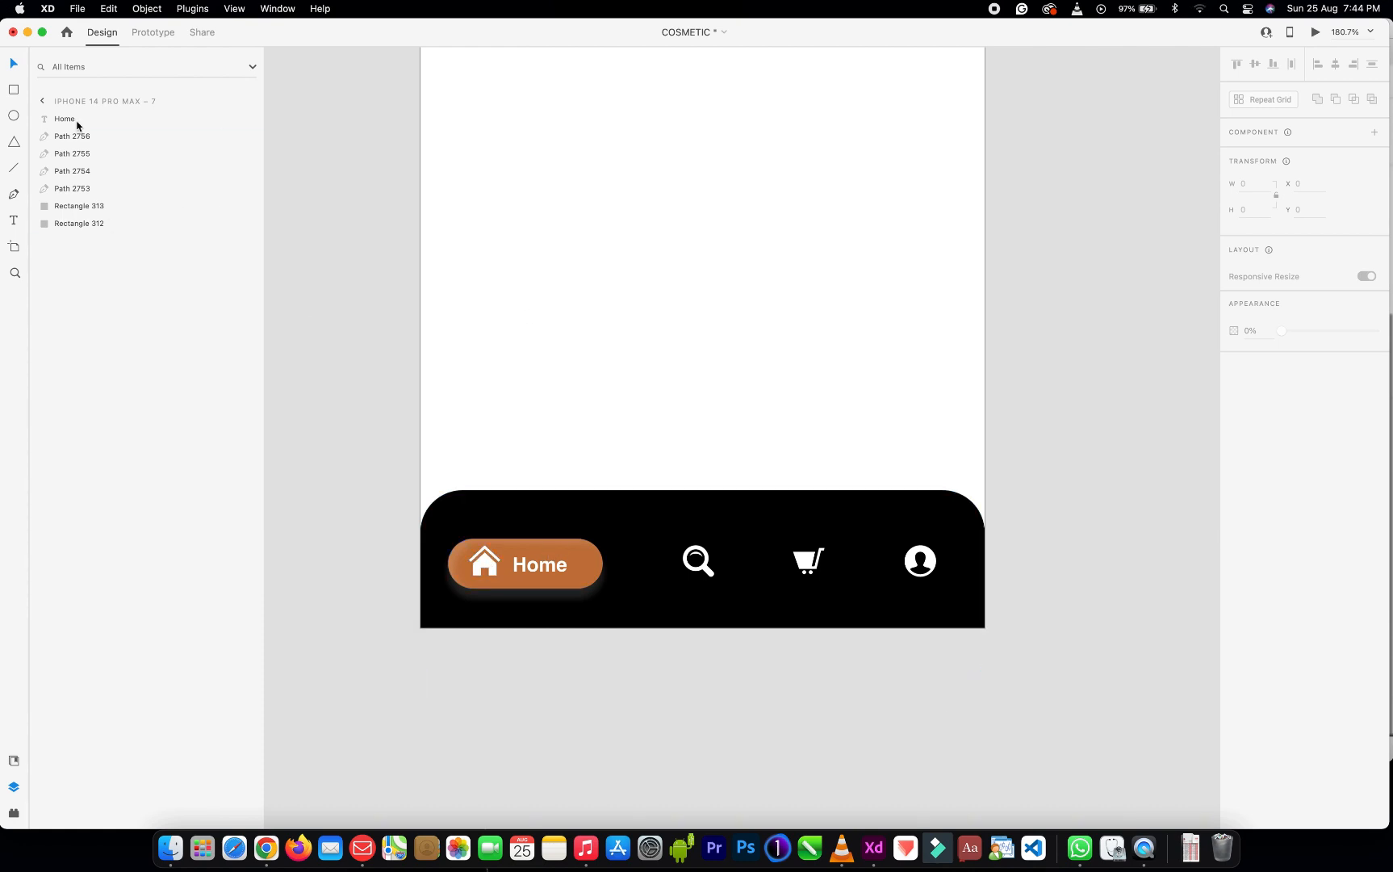
Move the layers of the home, search, cart and account icons together above the Home text layer
left_click(484, 563)
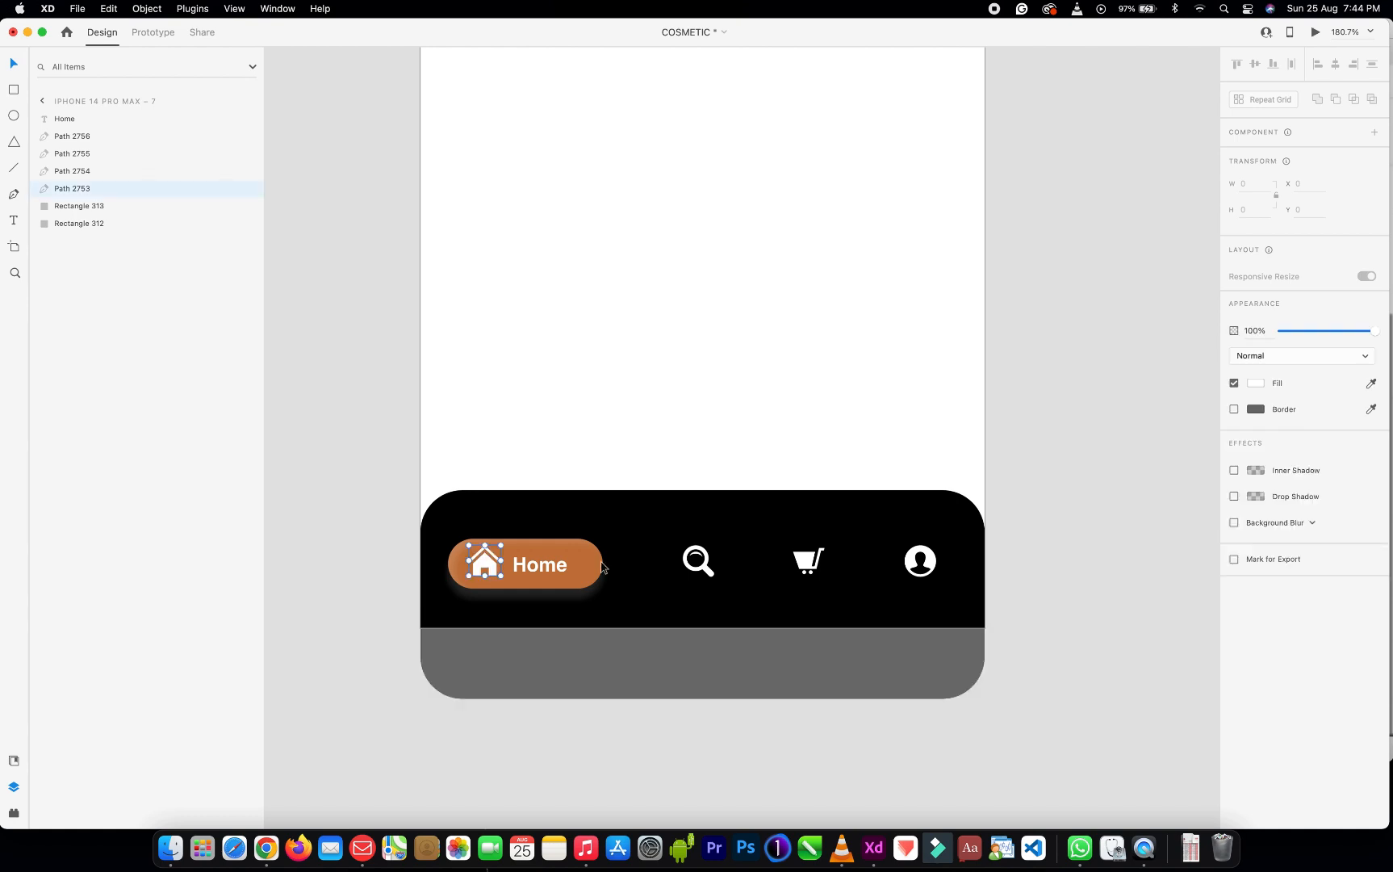
left_click(699, 560, "shift")
left_click(810, 562, "shift")
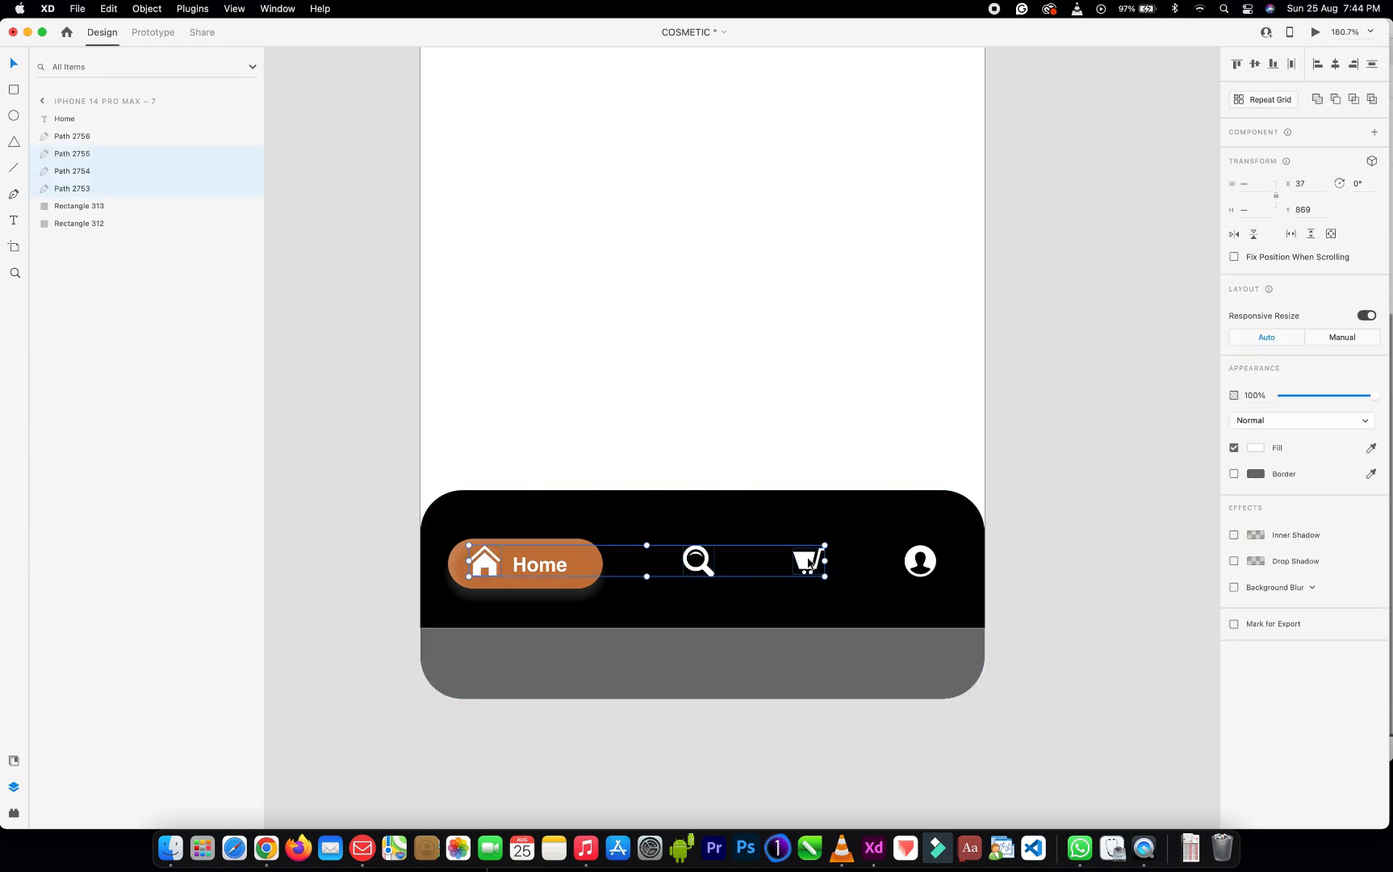
left_click(931, 566, "shift")
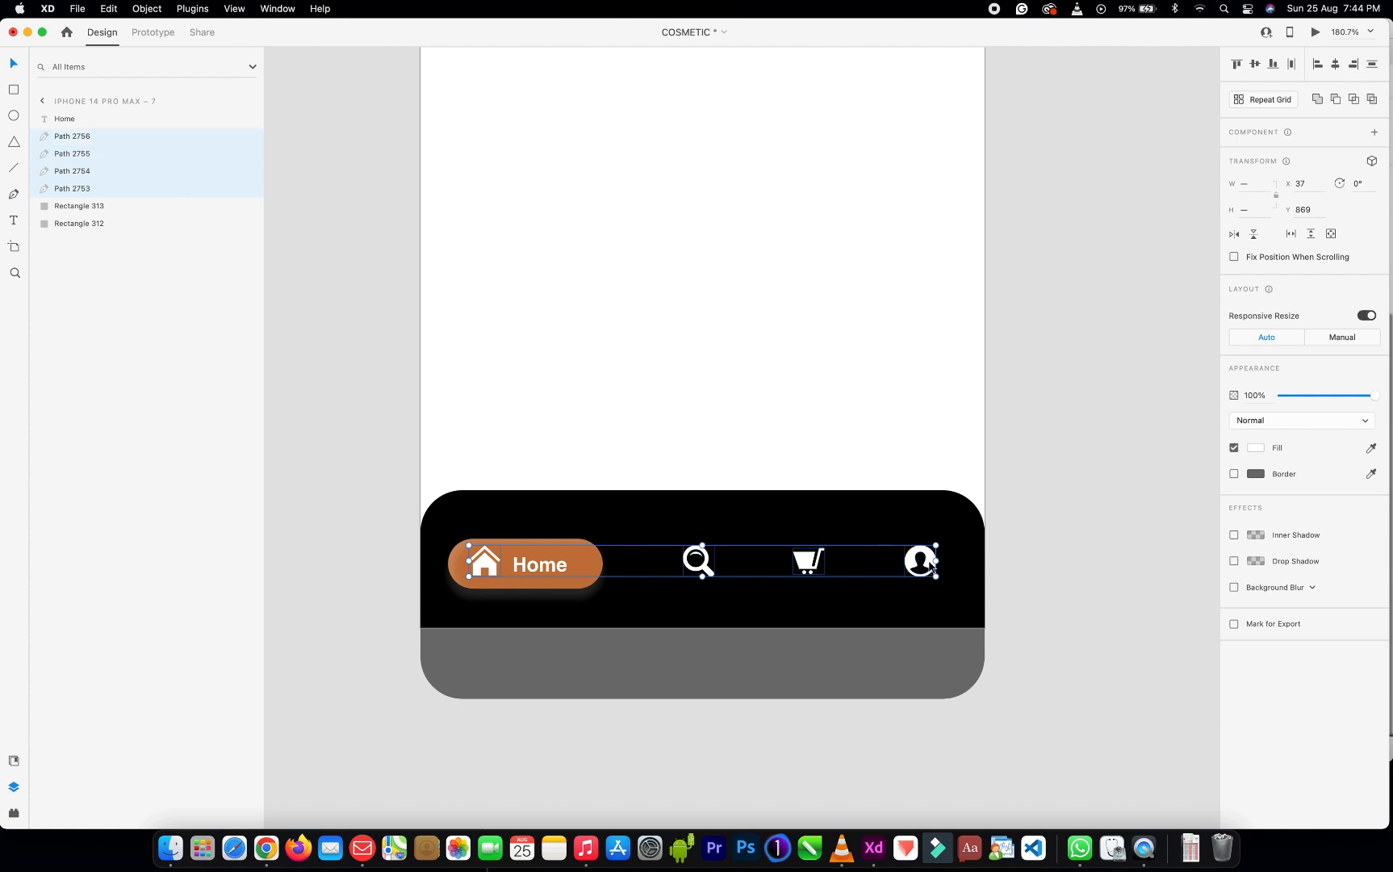
right_click(102, 189)
left_click_drag(102, 189, 94, 118)
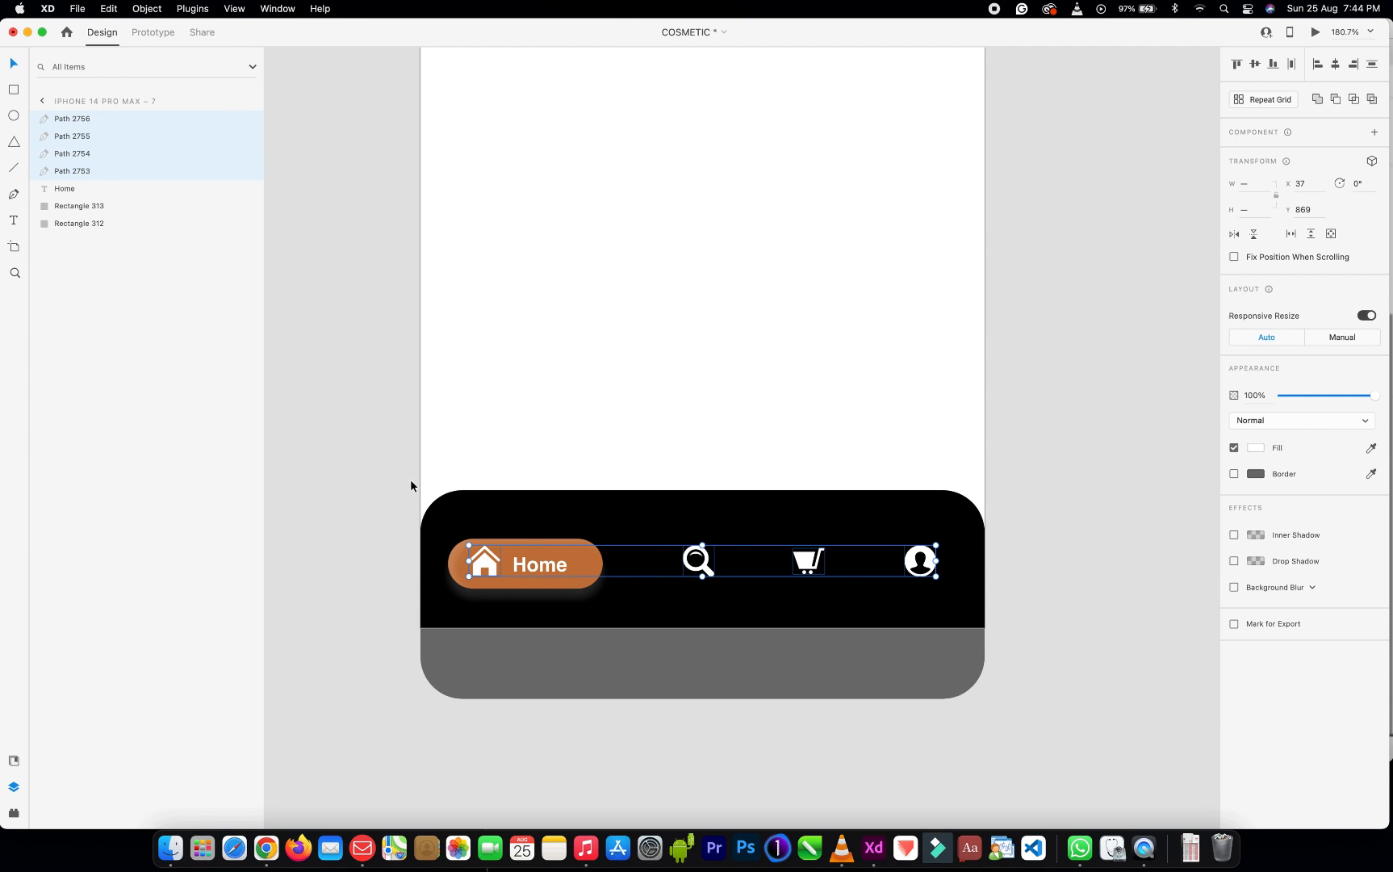
left_click(565, 427)
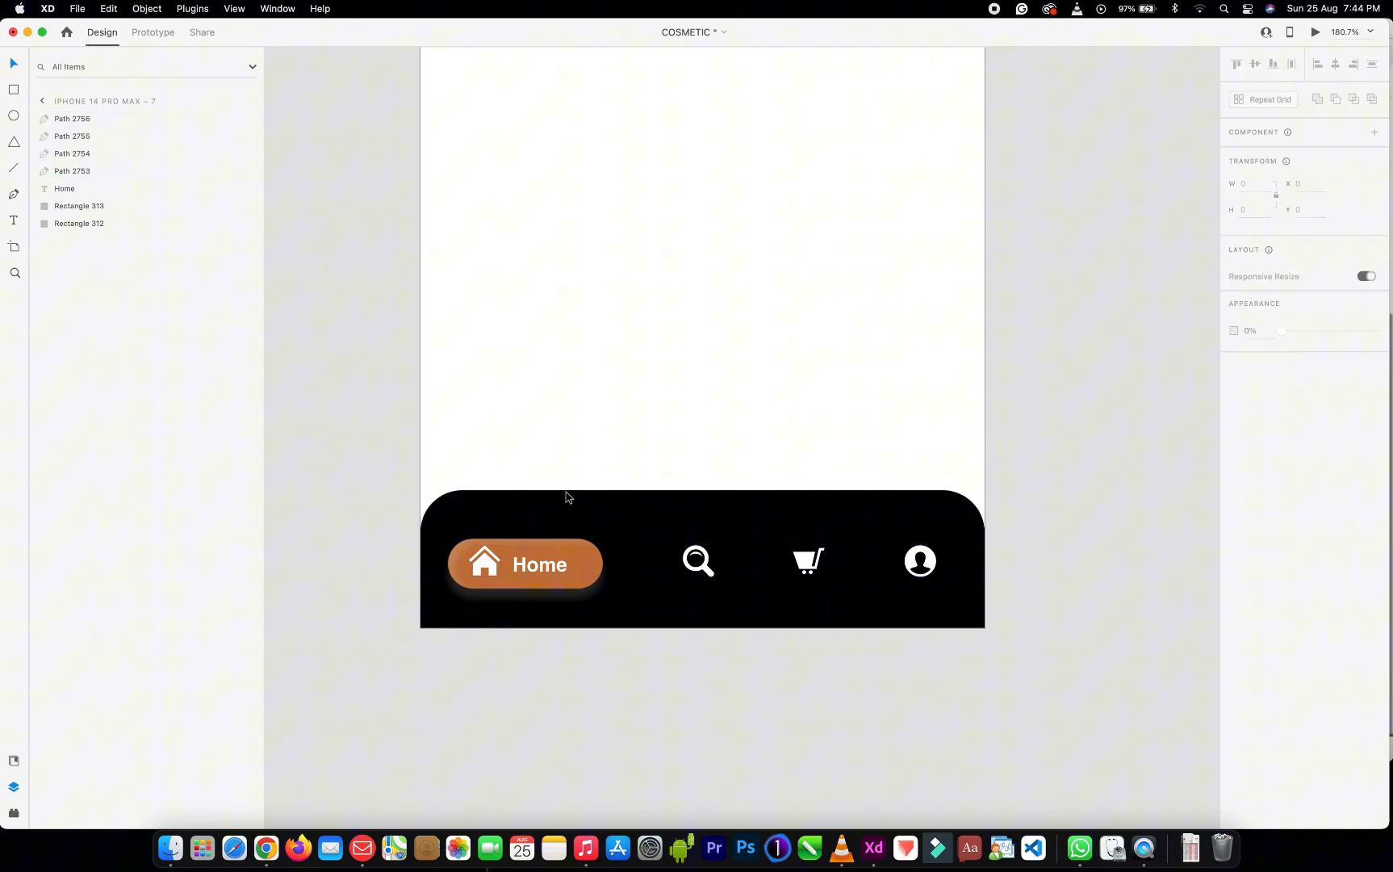
Duplicate the Home label beside the search icon, at about Y 876, and change the copy's text to "Search"
left_click(557, 572)
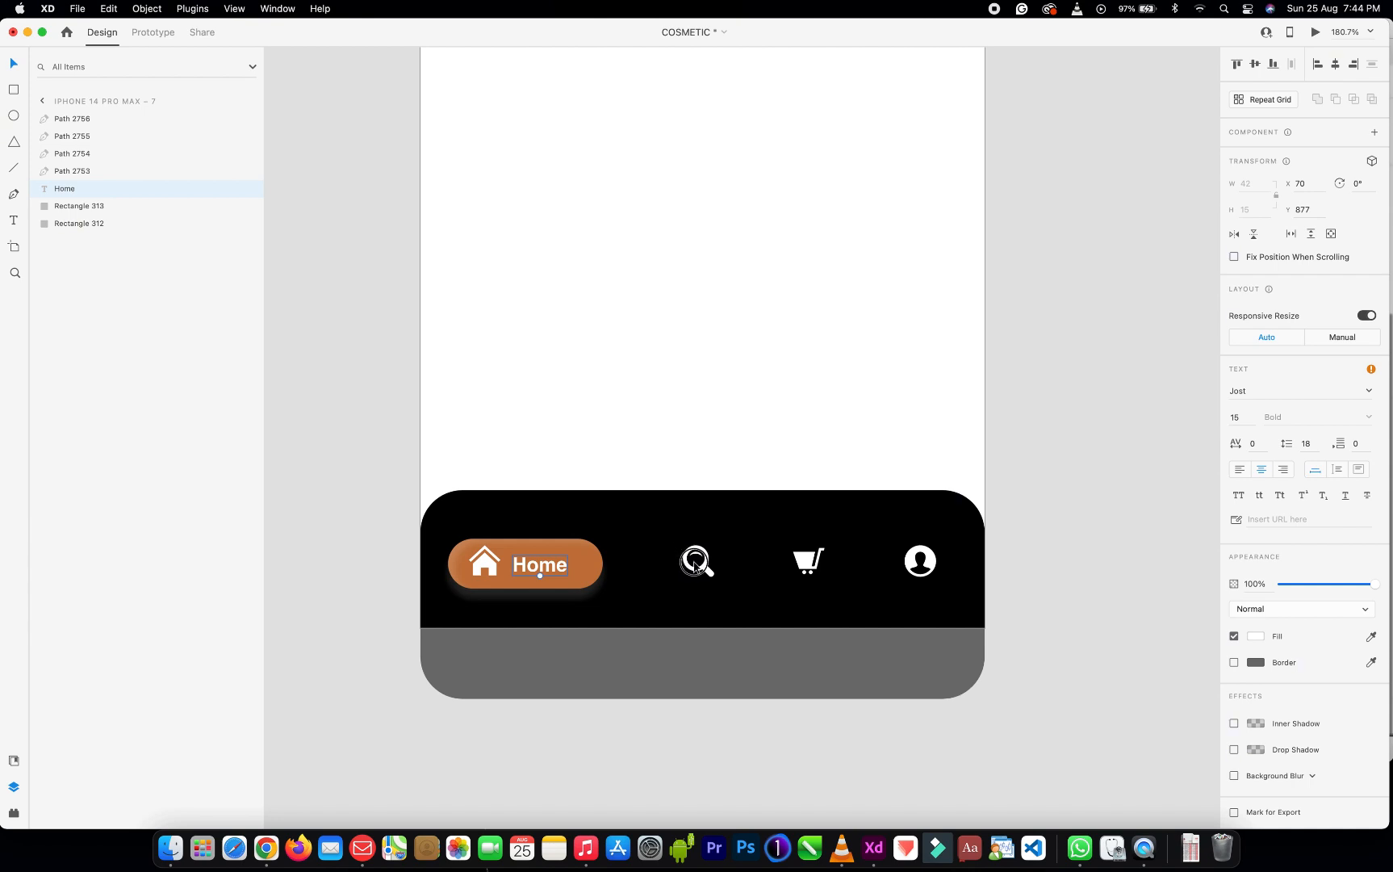
left_click_drag(540, 564, 746, 567)
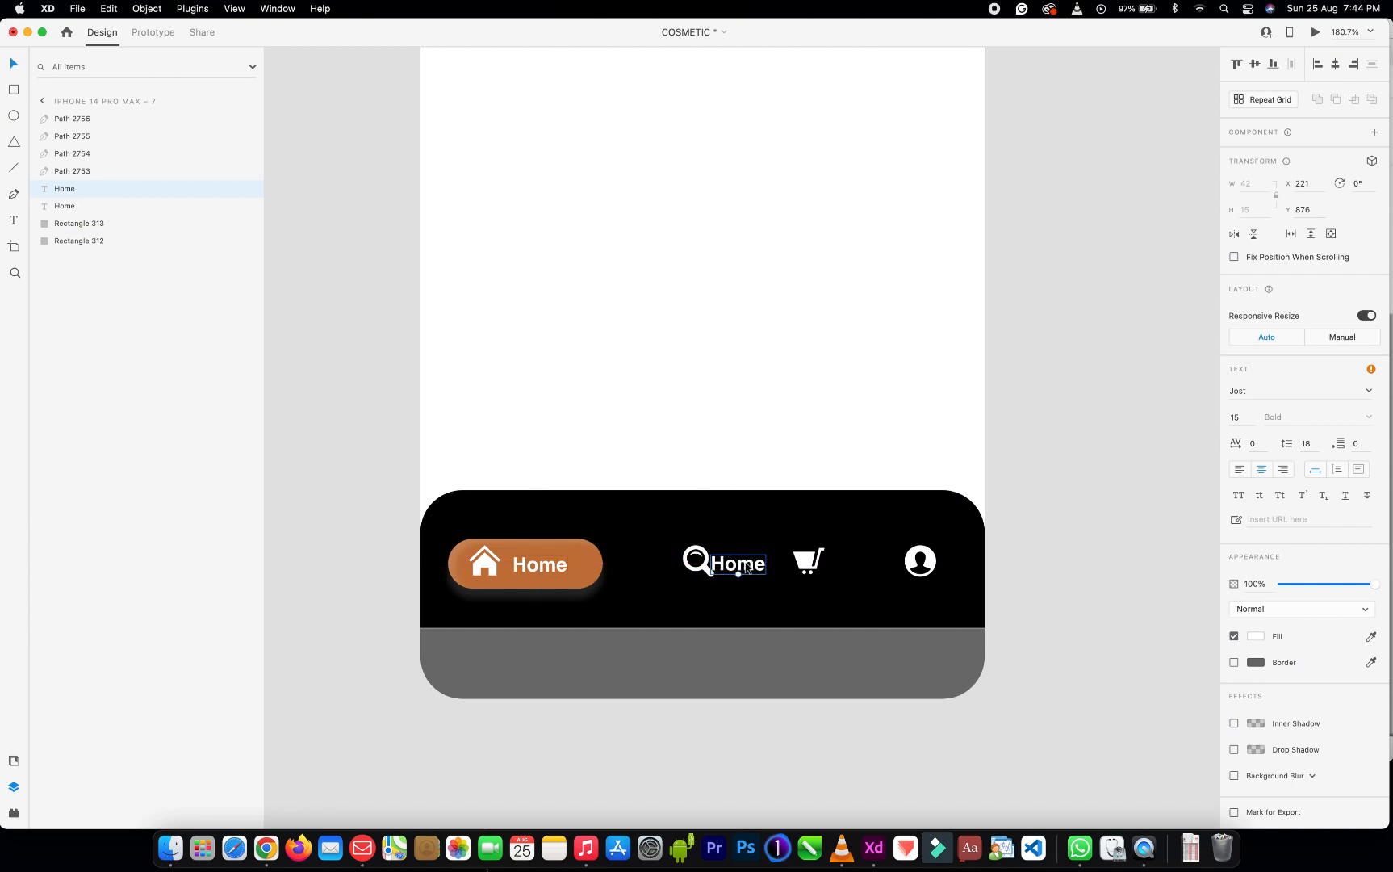
double_click(746, 561)
type("Search")
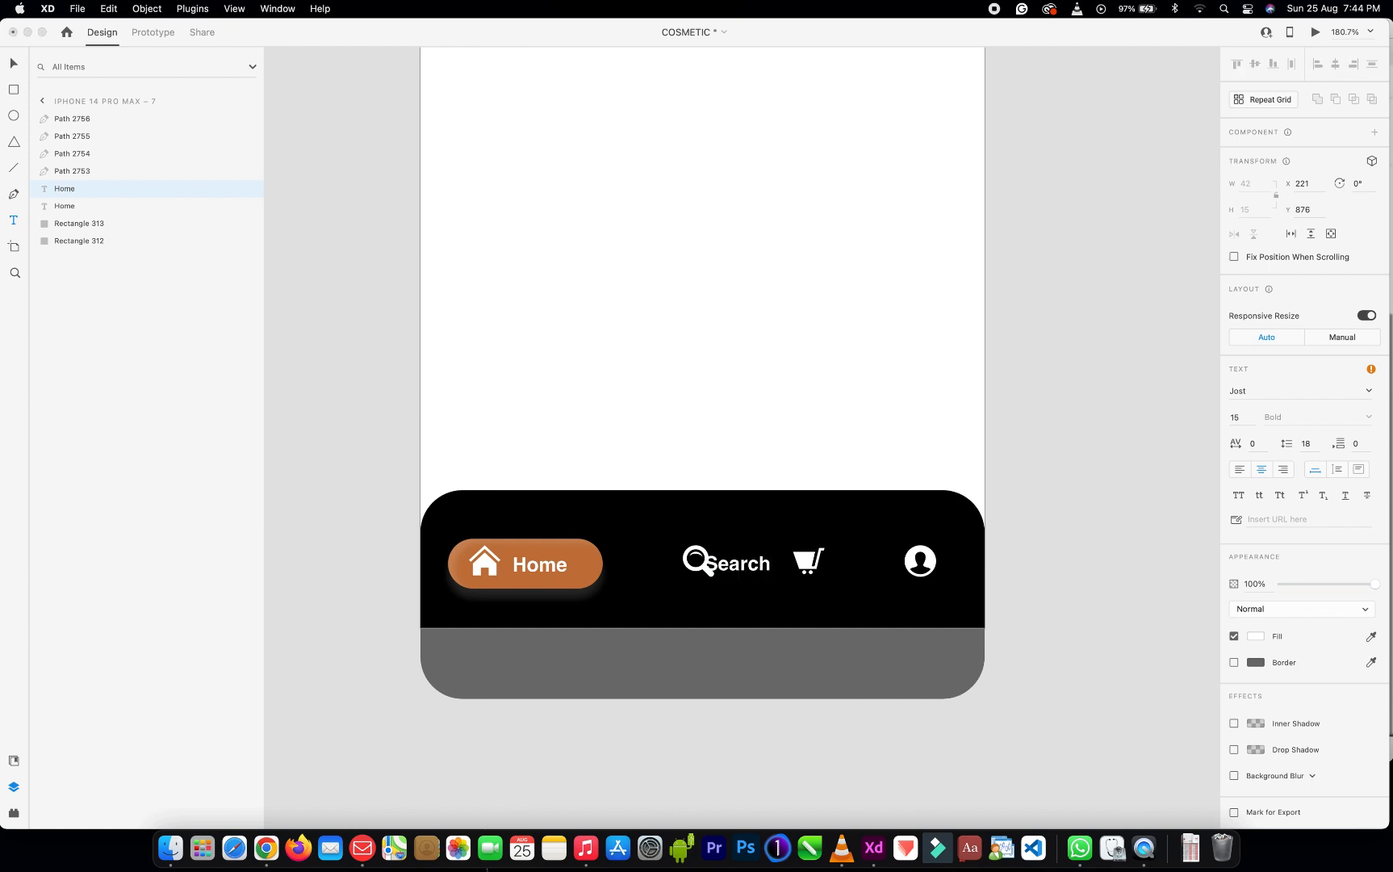
key("Escape")
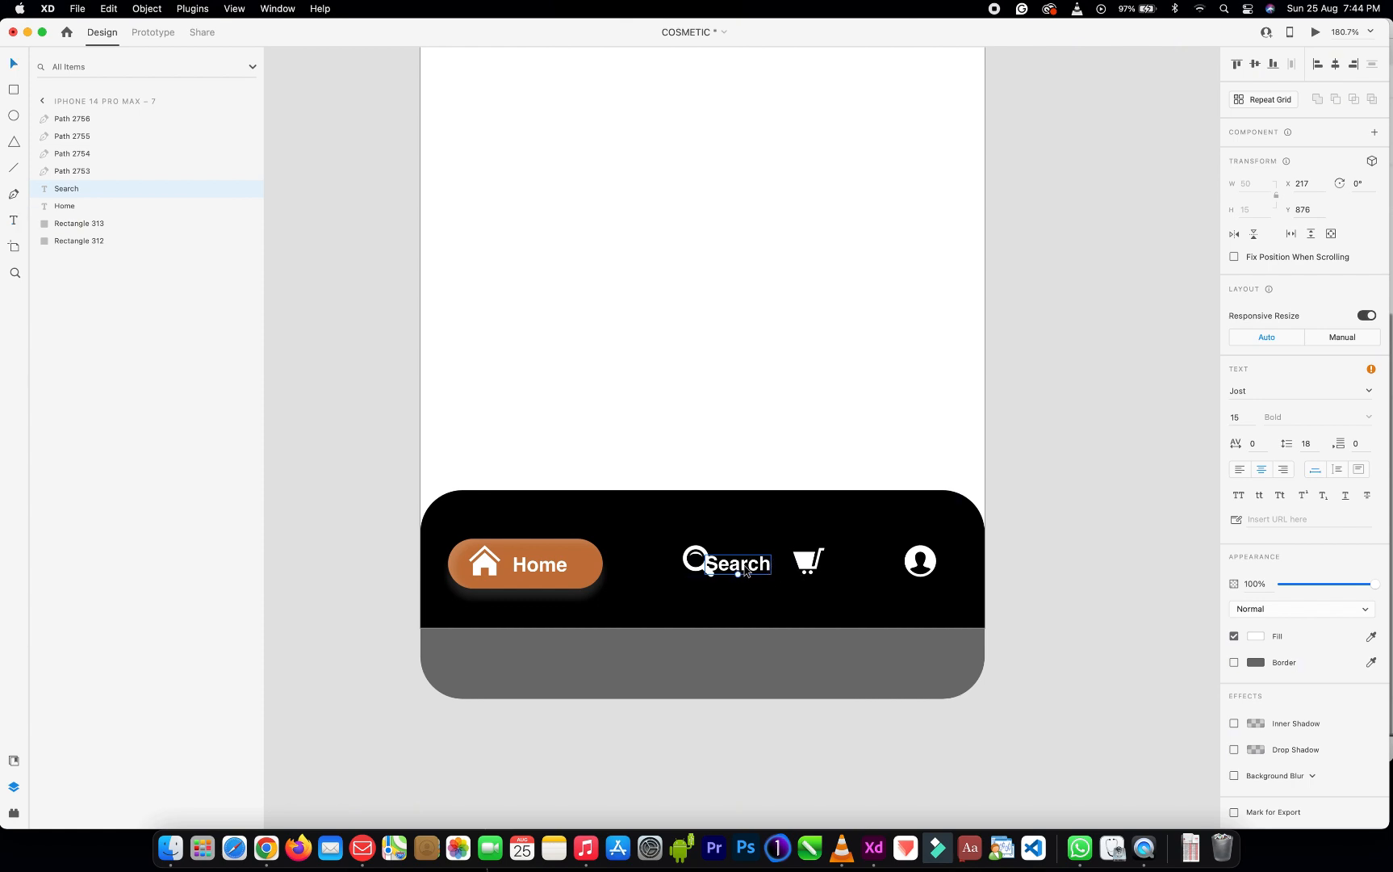
Duplicate the Search label beside the cart icon, at about Y 876, and change the copy's text to "Cart"
key("alt")
left_click_drag(746, 571, 857, 571)
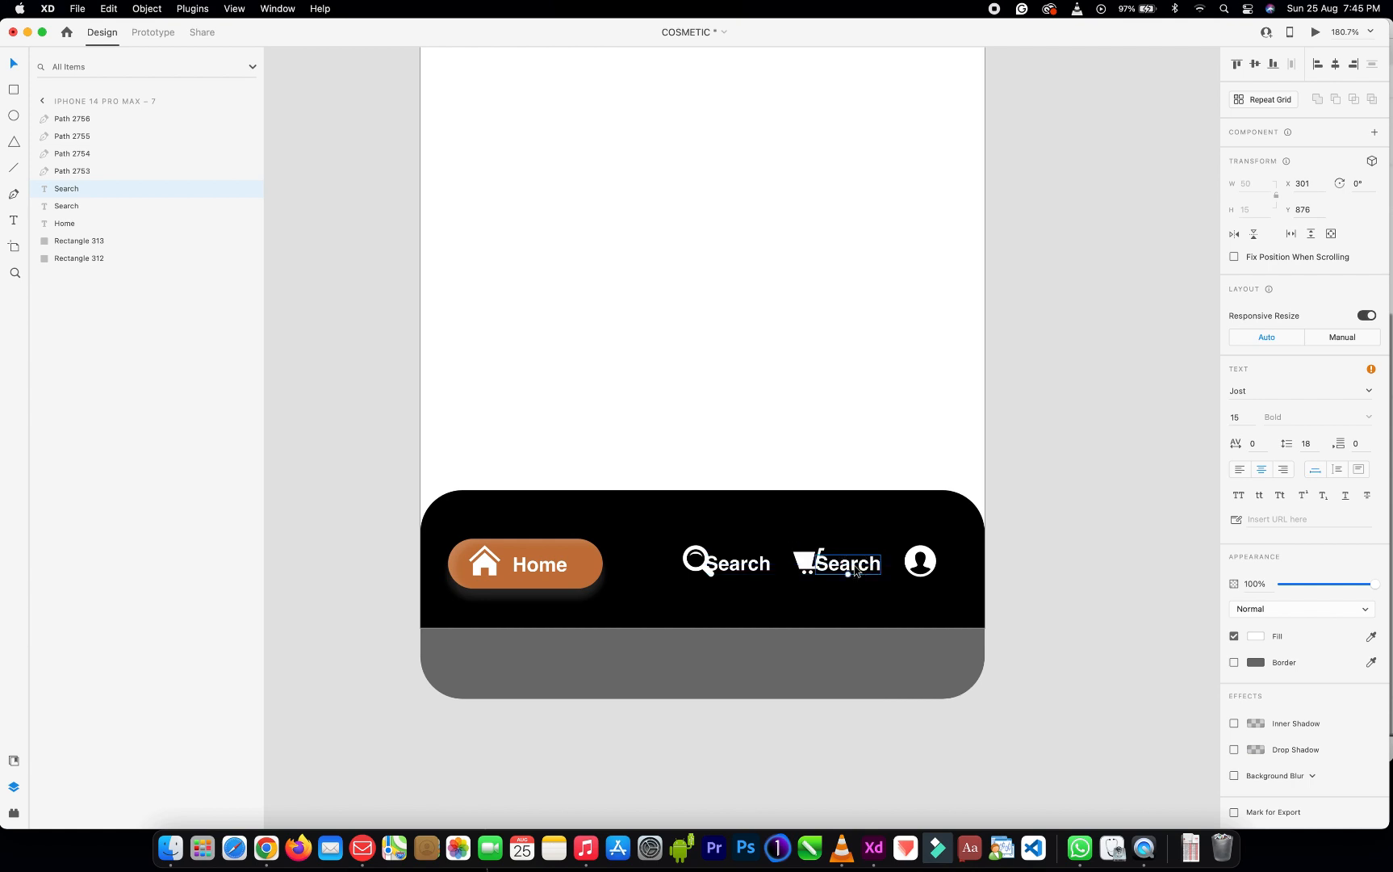
double_click(854, 563)
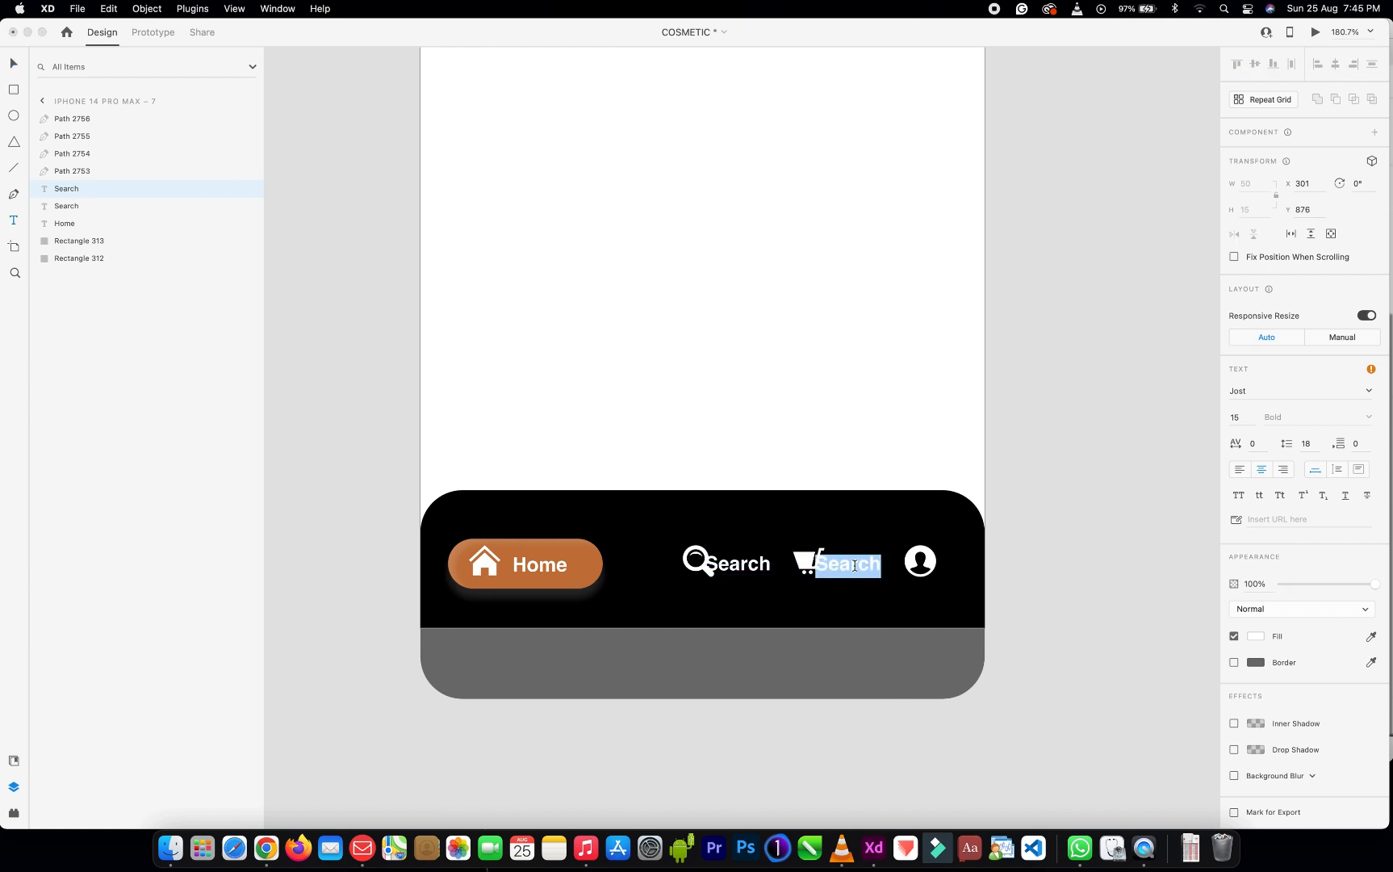
type("Cart")
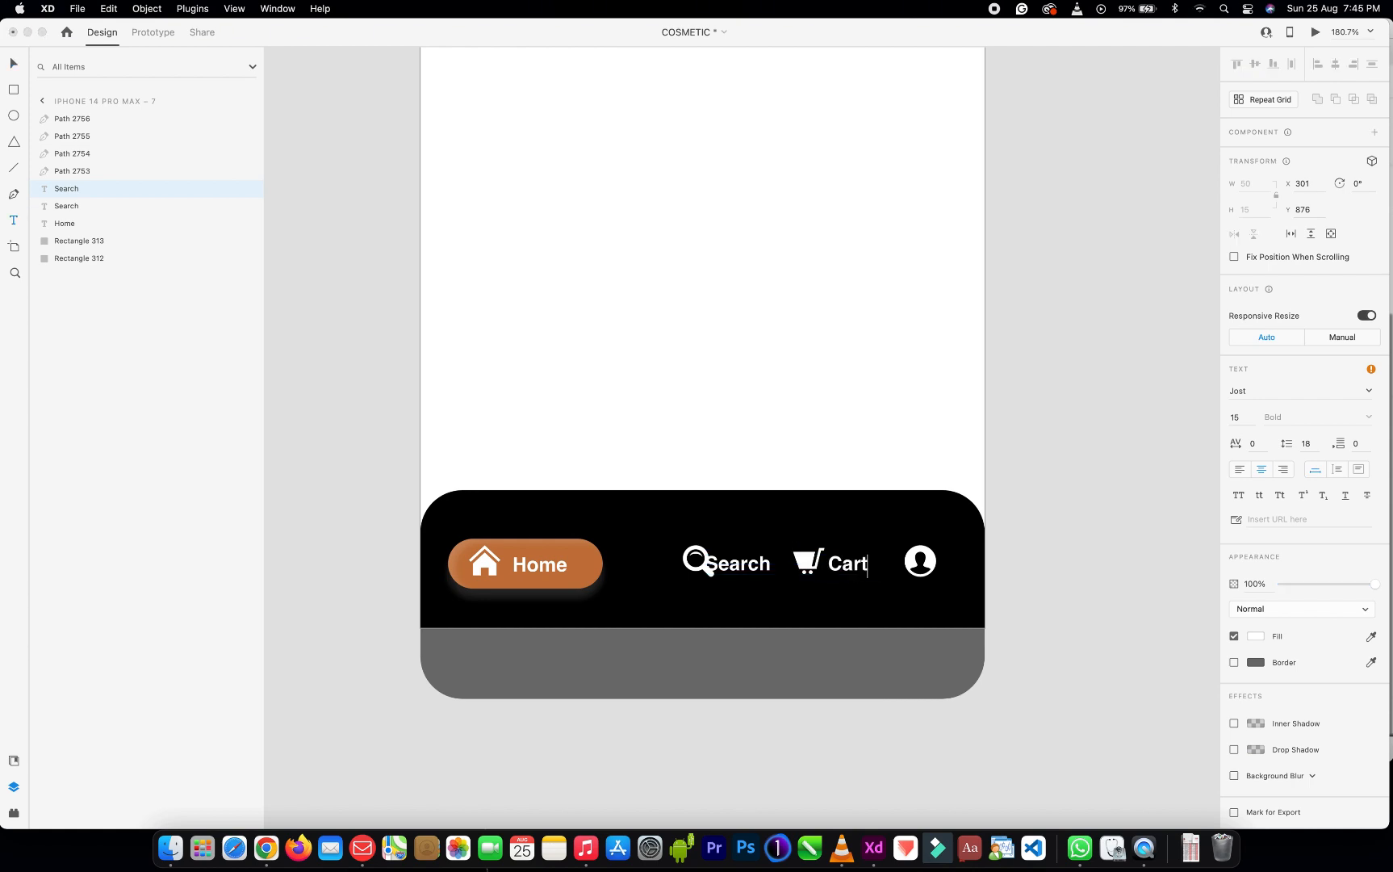
key("Escape")
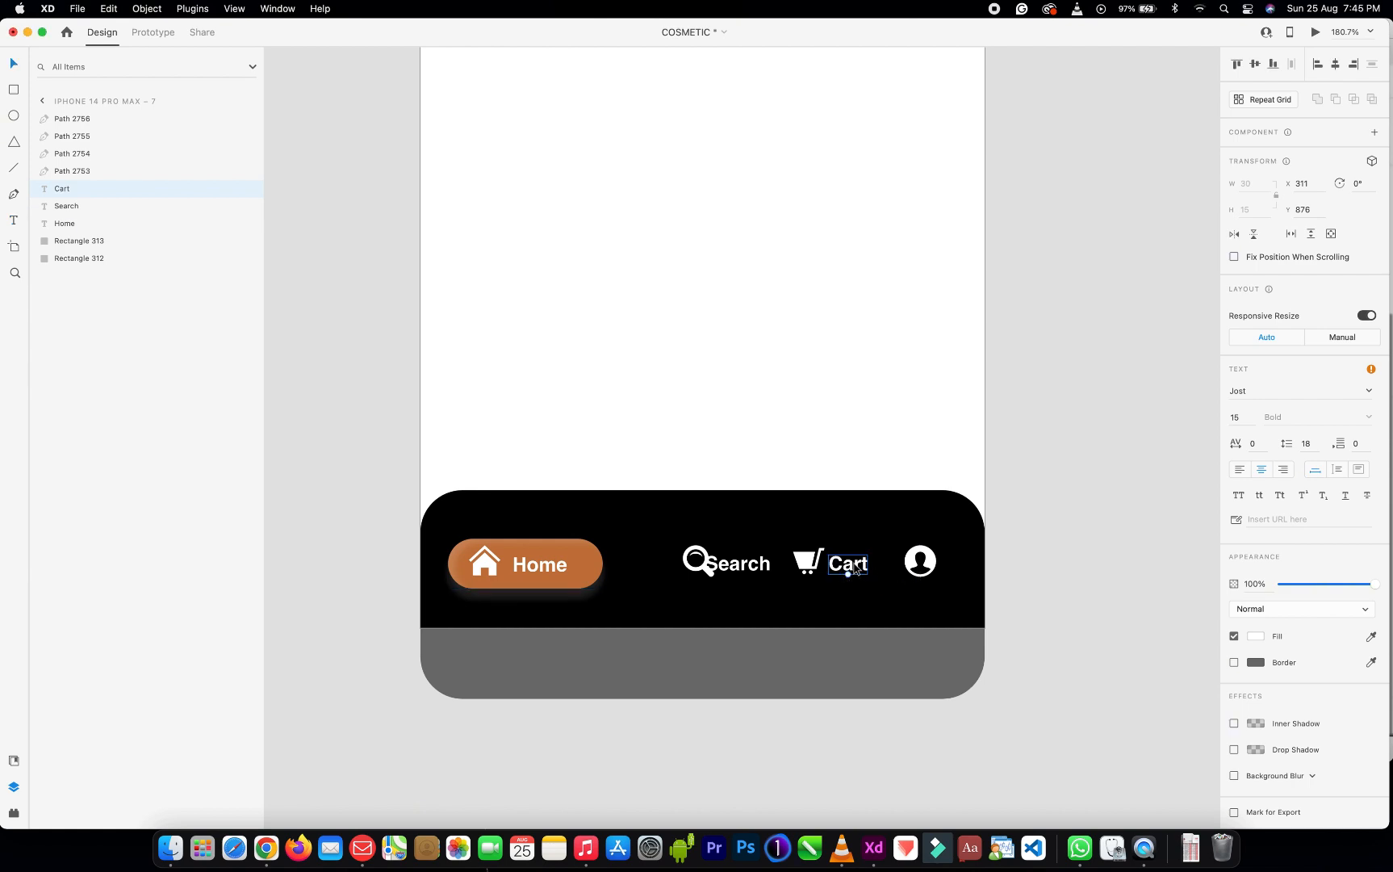
Duplicate the Cart label beside the account icon, at about Y 876, and change the copy's text to "Account"
left_click_drag(855, 569, 967, 568)
key("t")
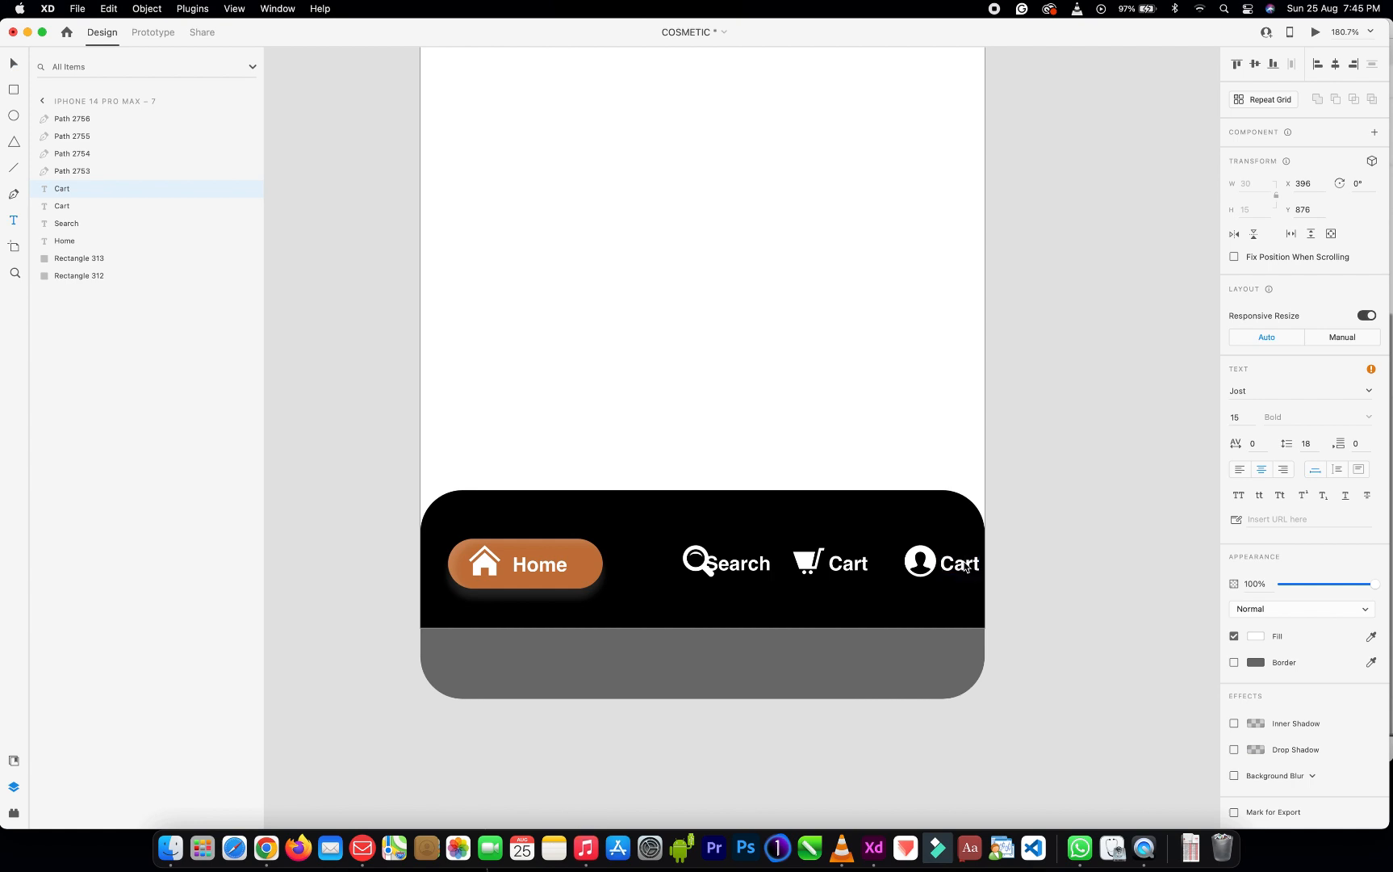
double_click(965, 562)
left_click(965, 563)
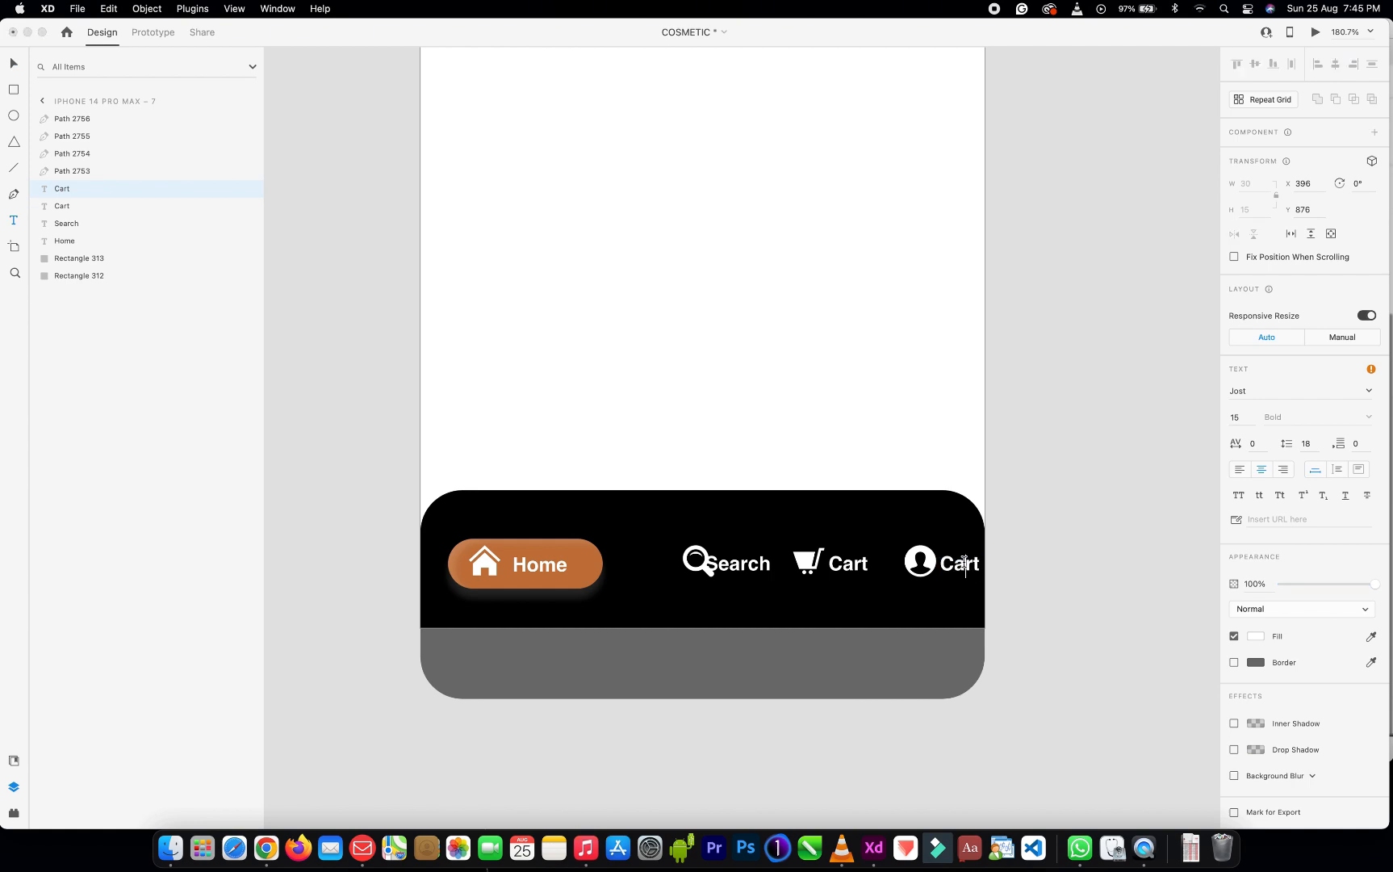
type("A")
key("super+a")
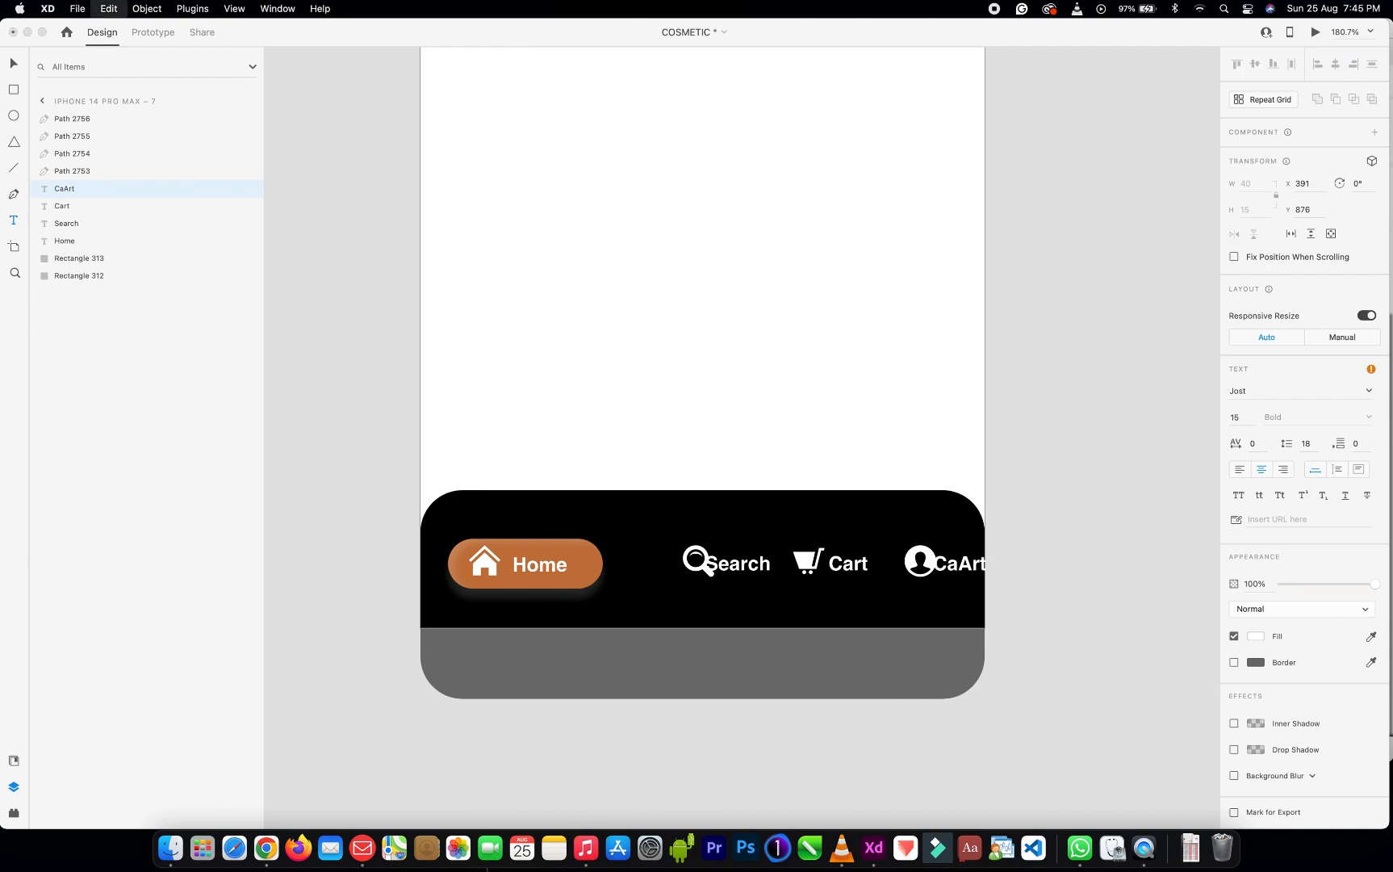
type("Ac")
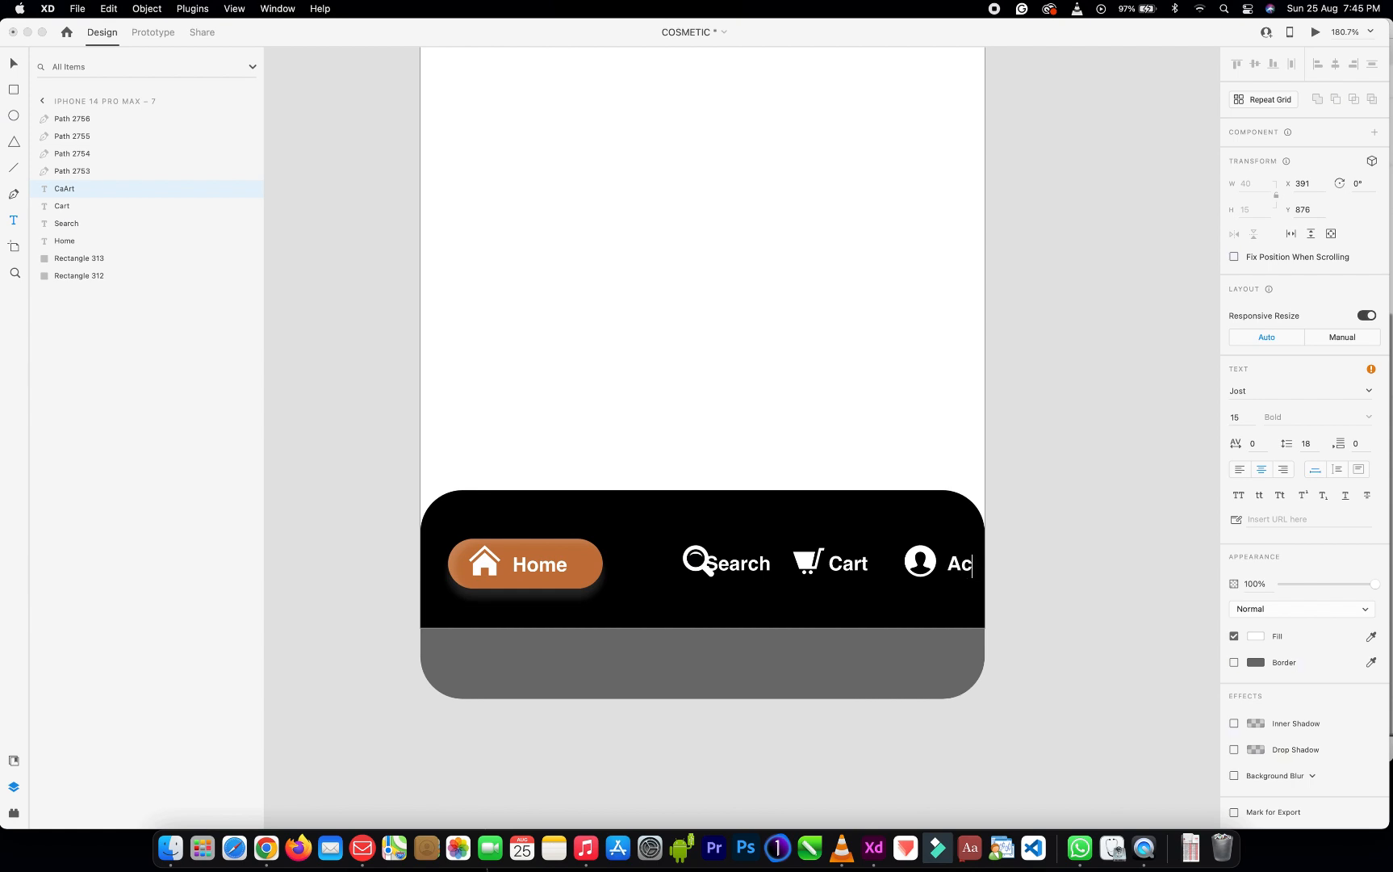
type("count")
left_click(14, 68)
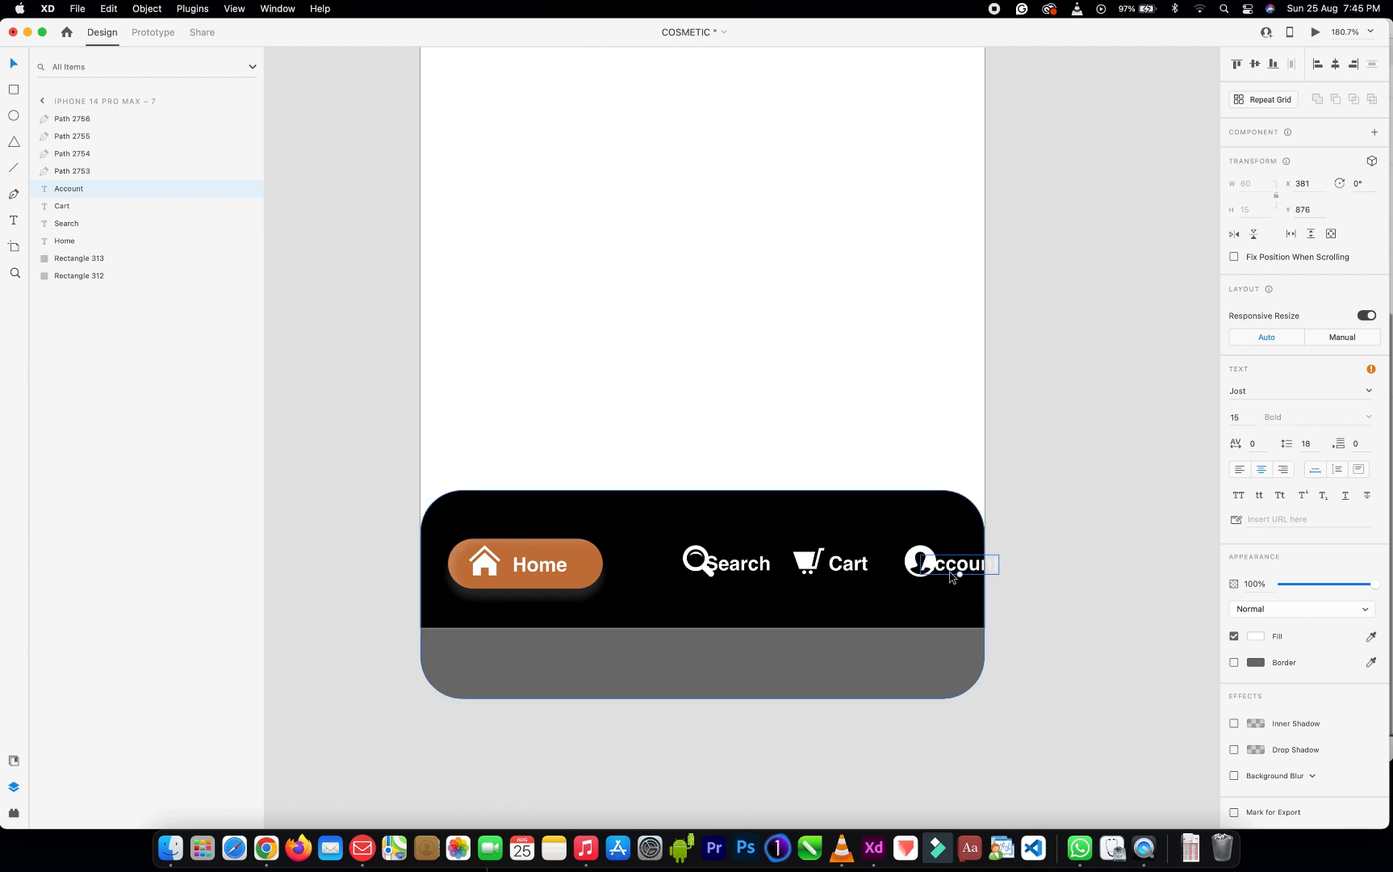
Set the opacity of the Search, Cart and Account labels to 0%
left_click(853, 570, "shift")
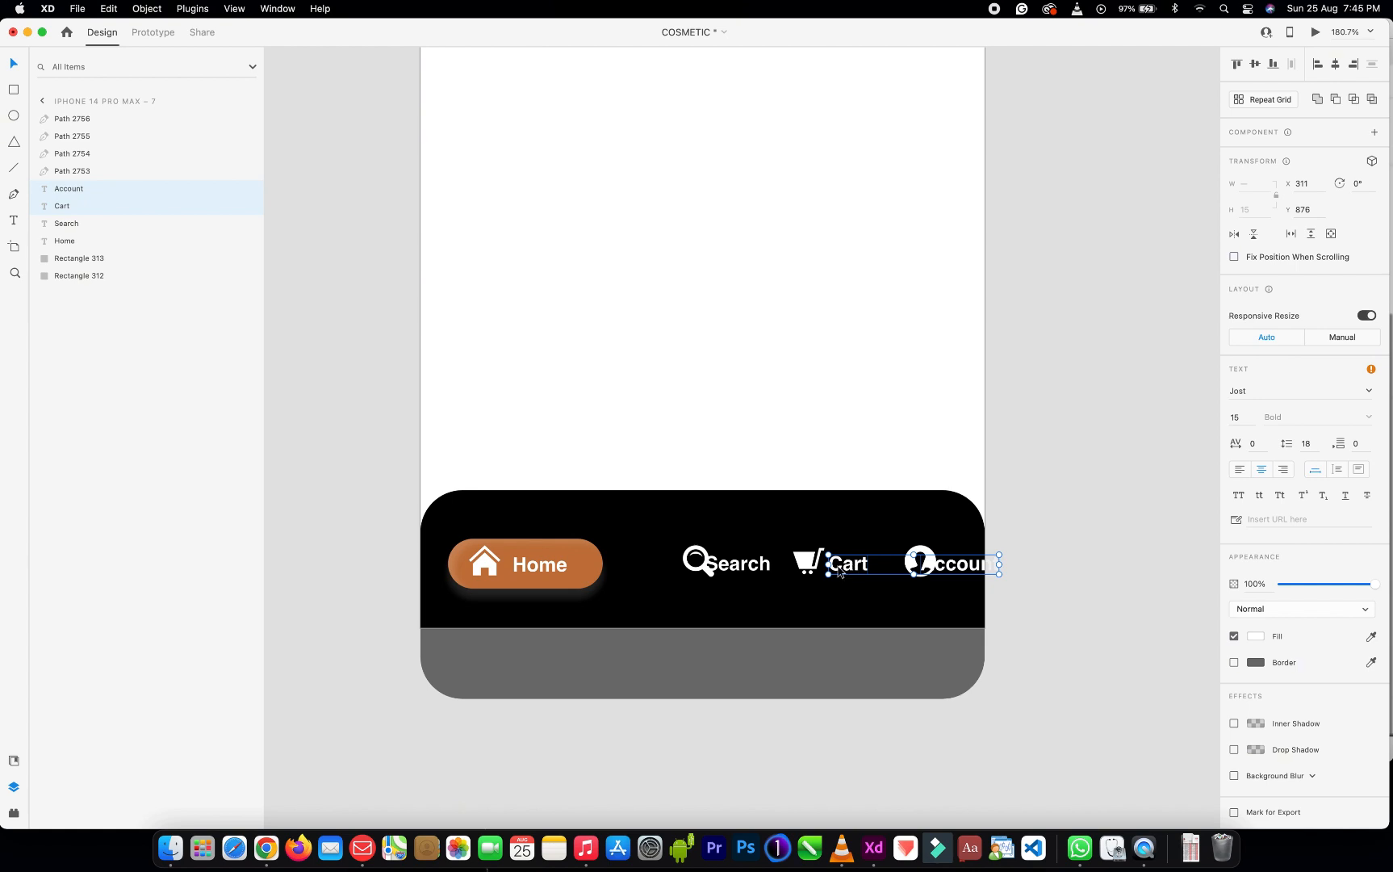
left_click(747, 569, "shift")
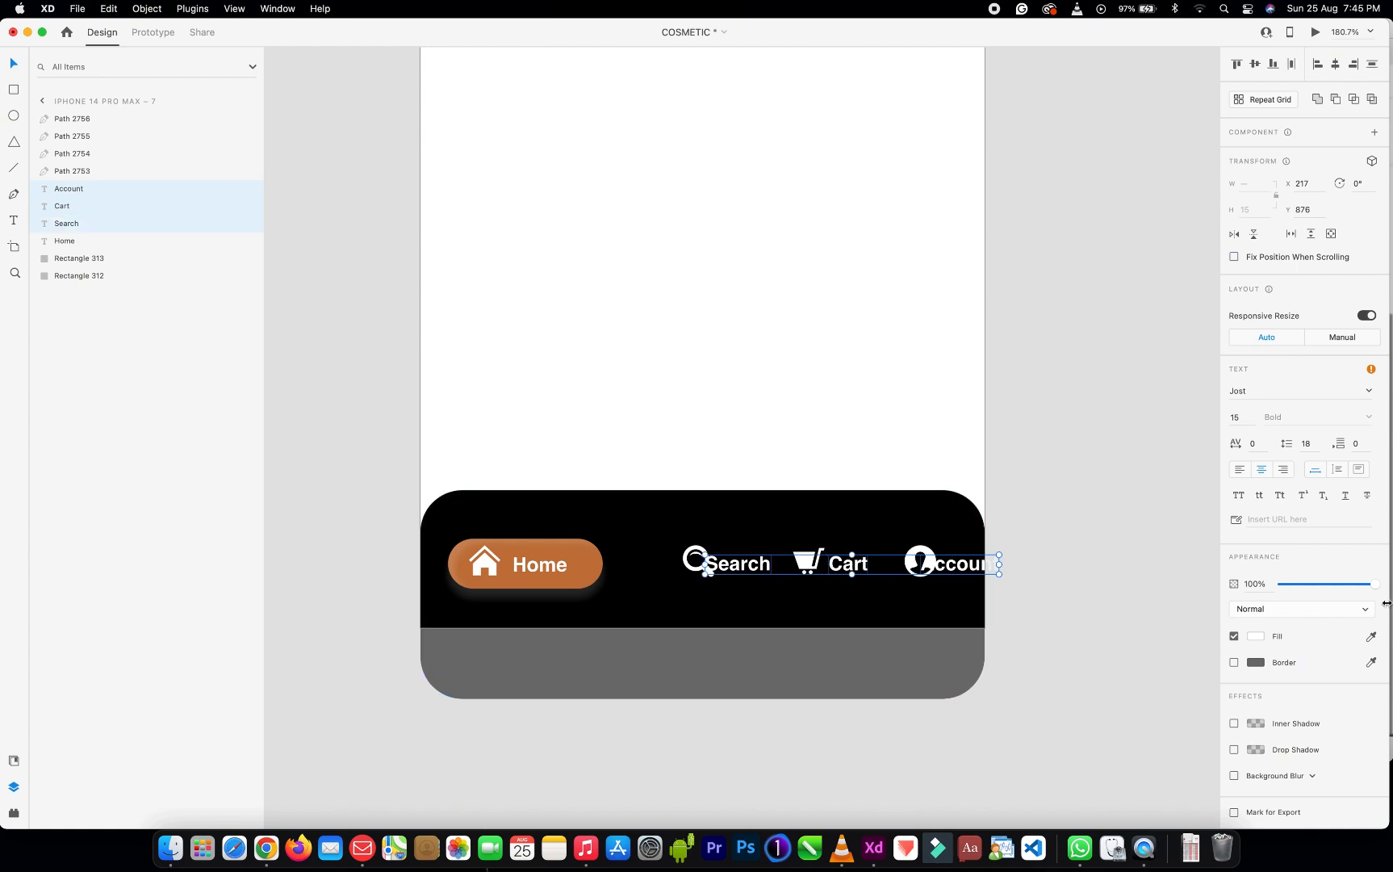
left_click_drag(1373, 587, 1161, 597)
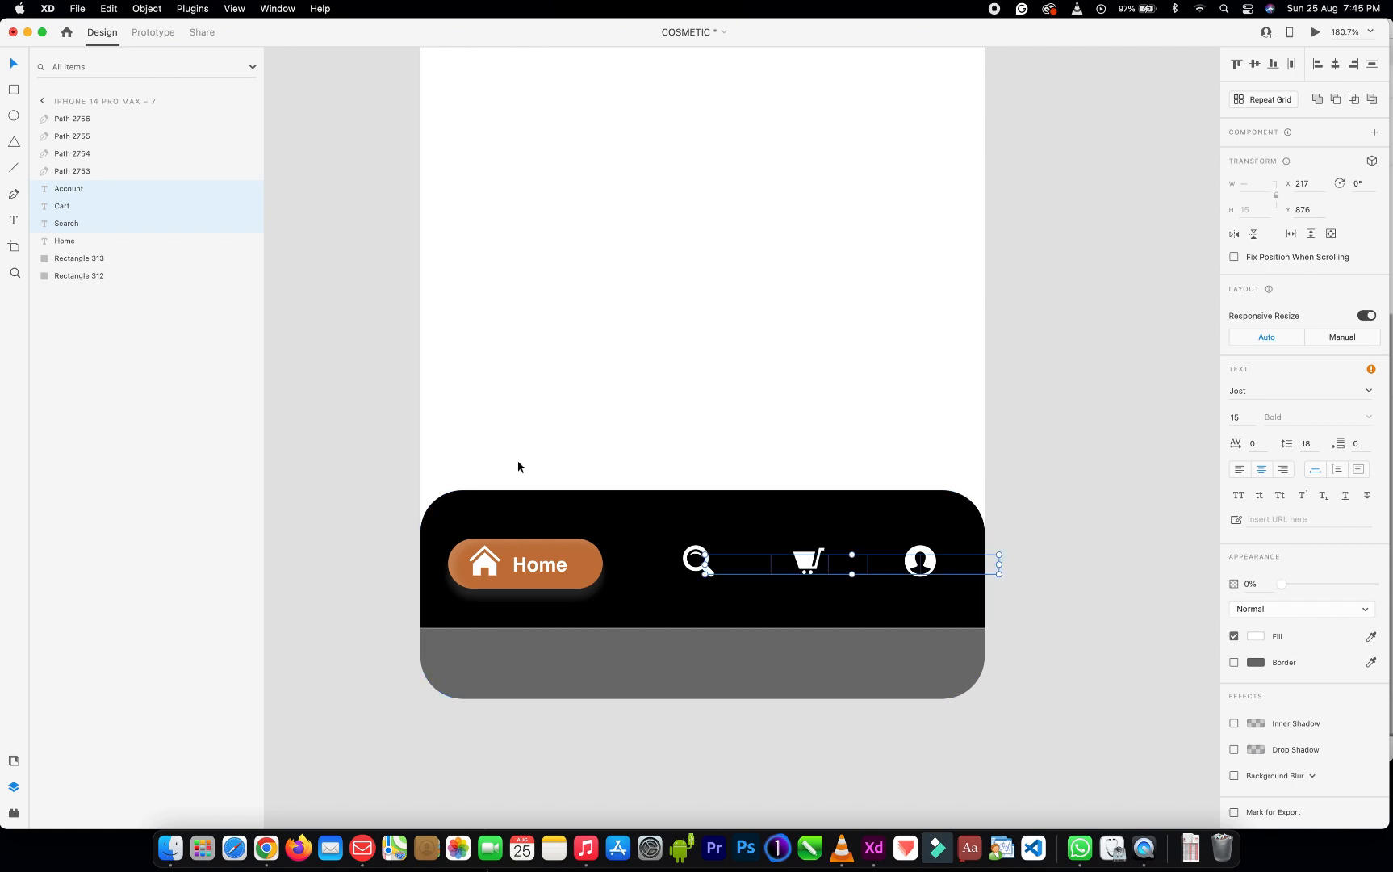
Group all icons, labels, the pill and the black bar on the artboard, and name the group "nav bar"
left_click(545, 526)
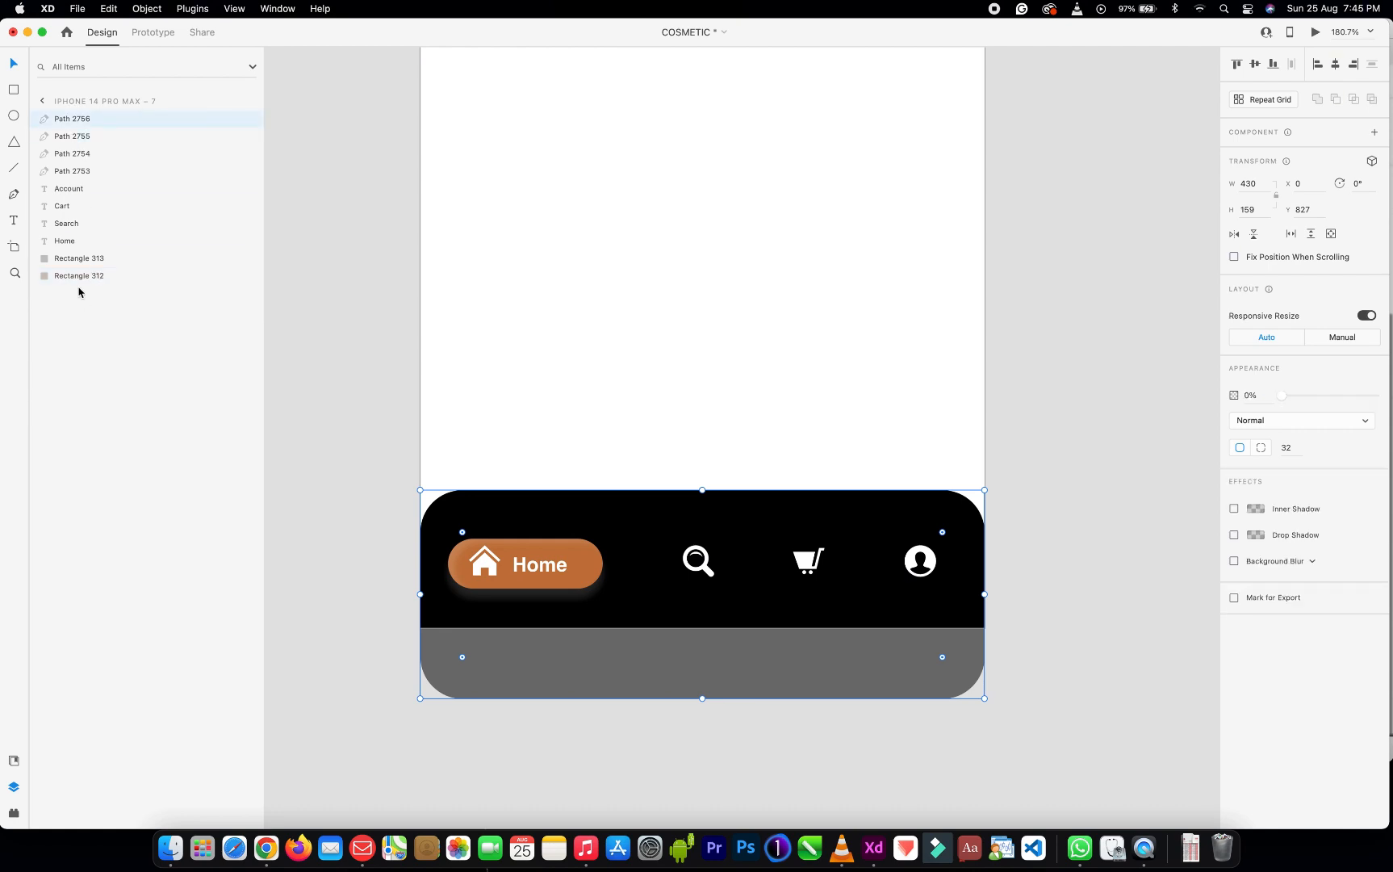
key("super+a")
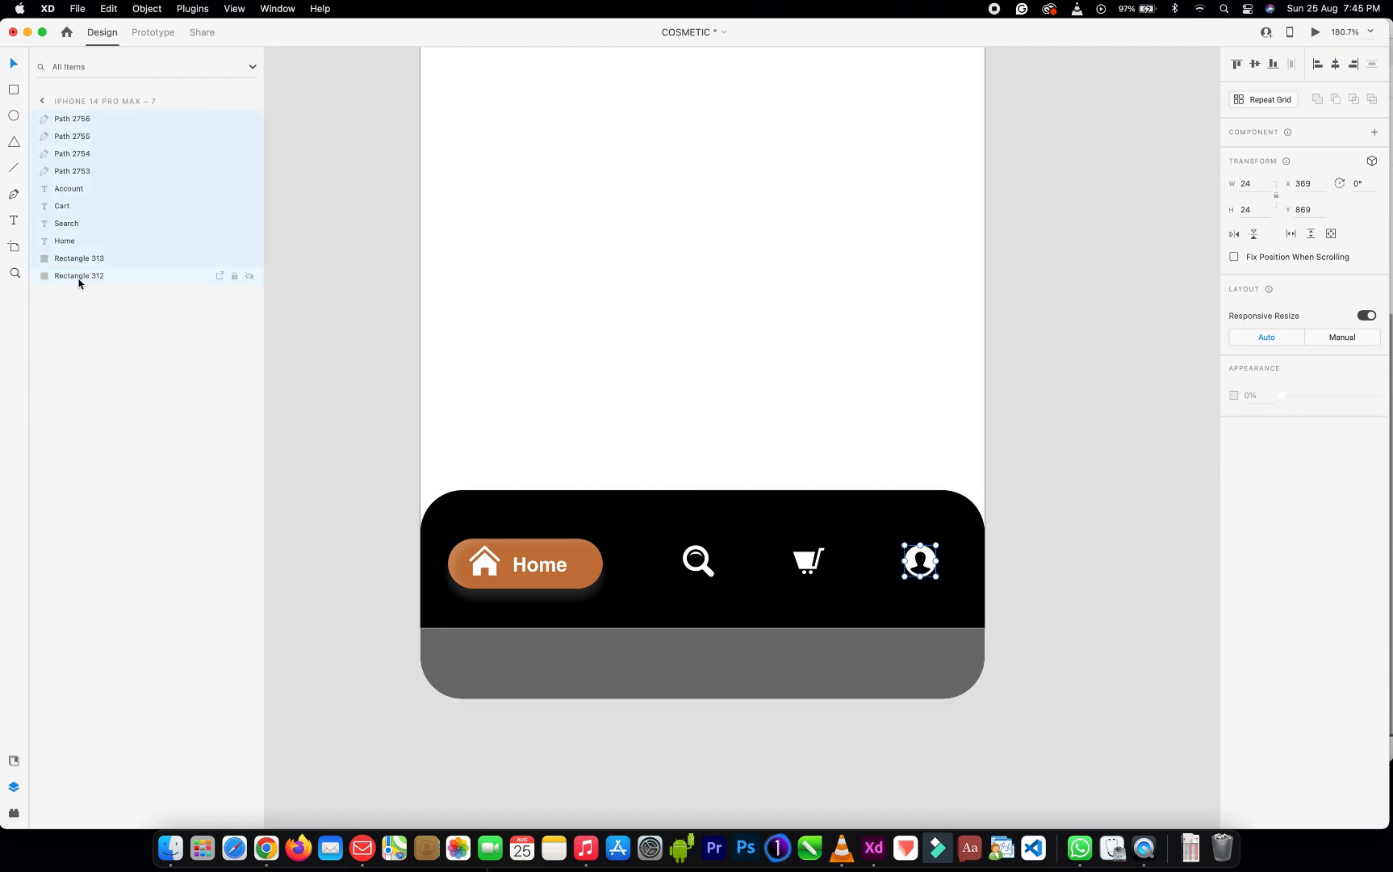
right_click(92, 220)
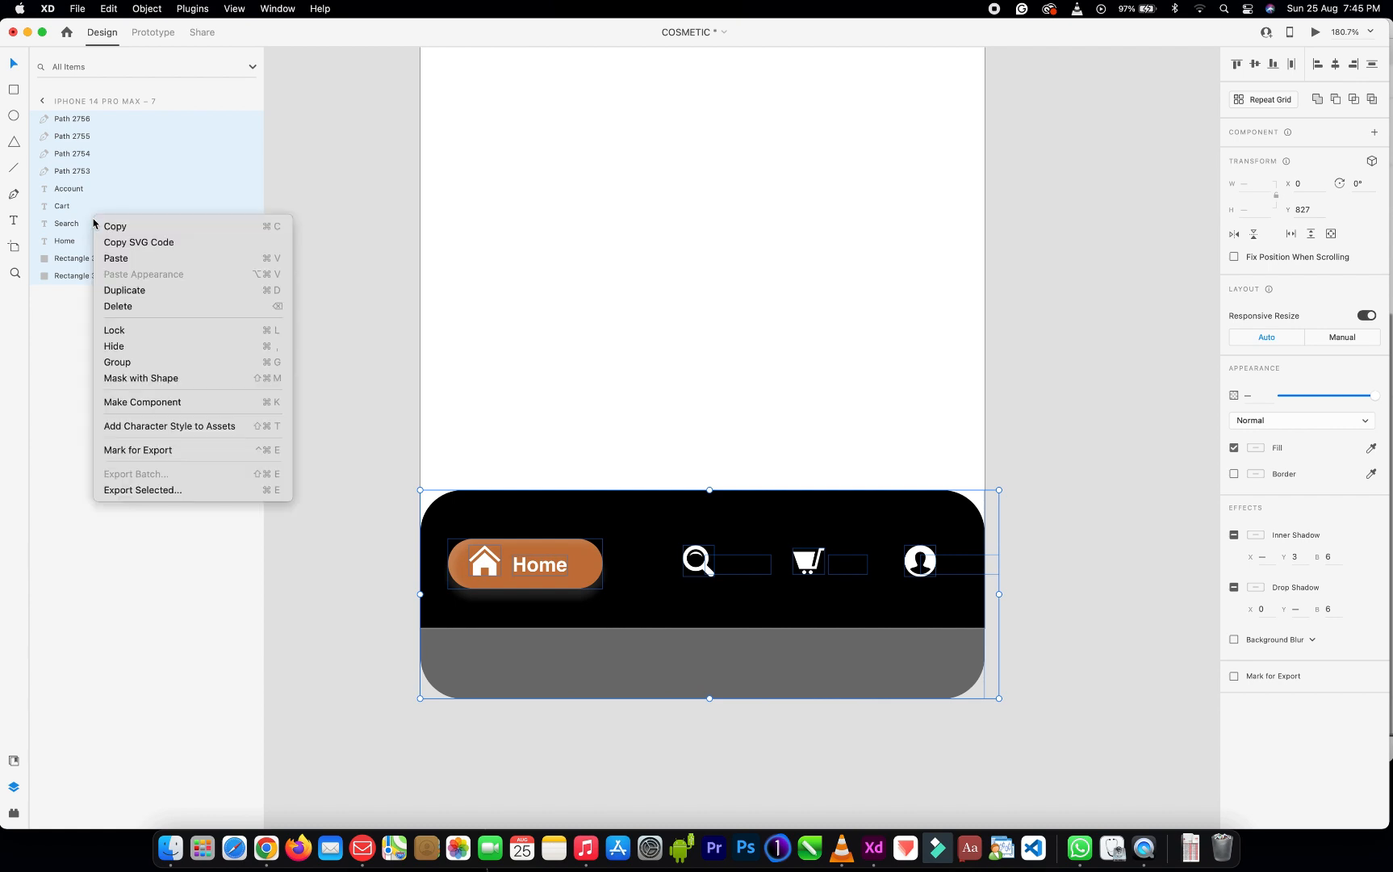
left_click(136, 364)
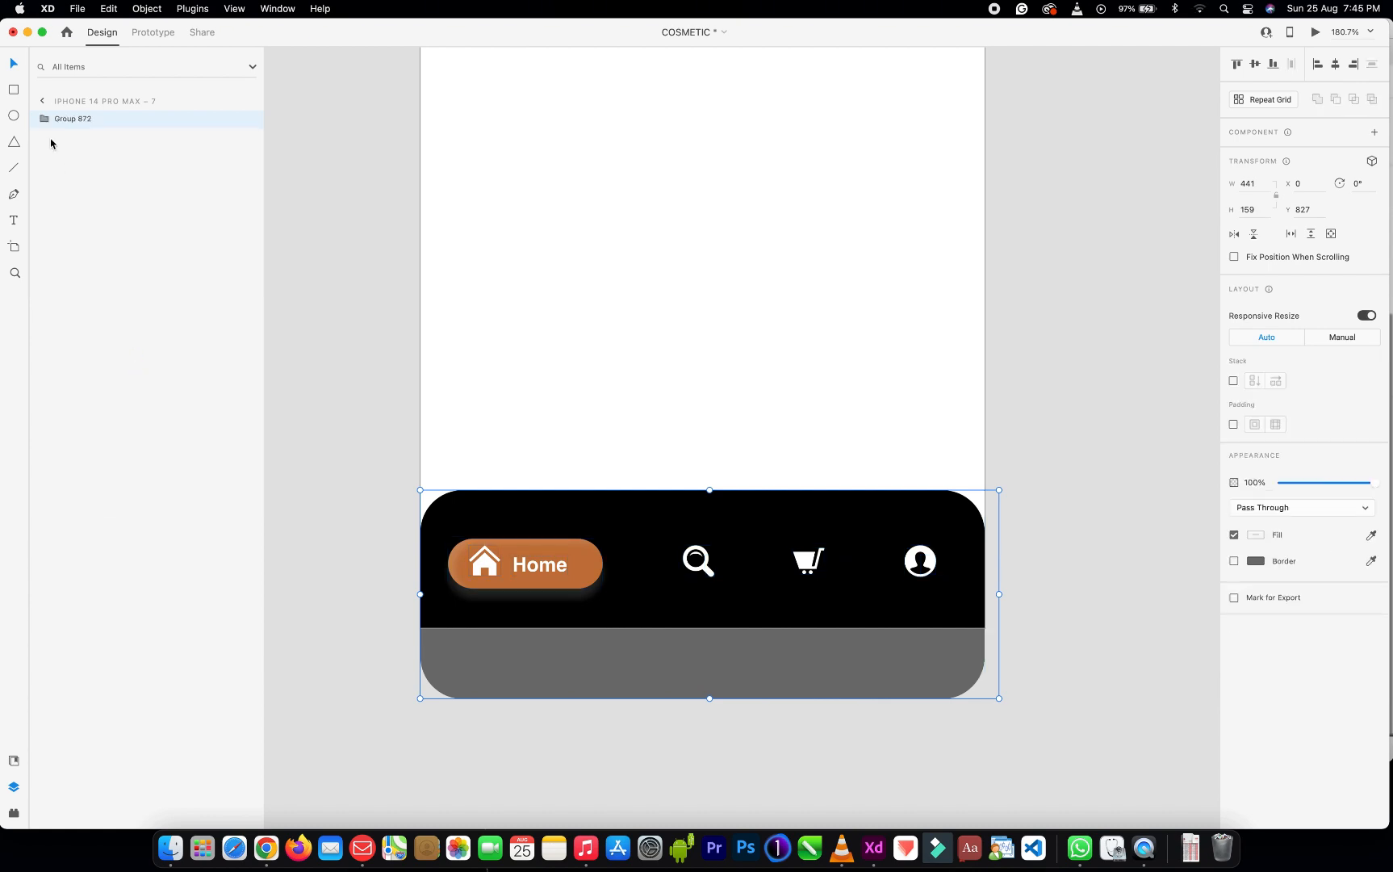
double_click(63, 121)
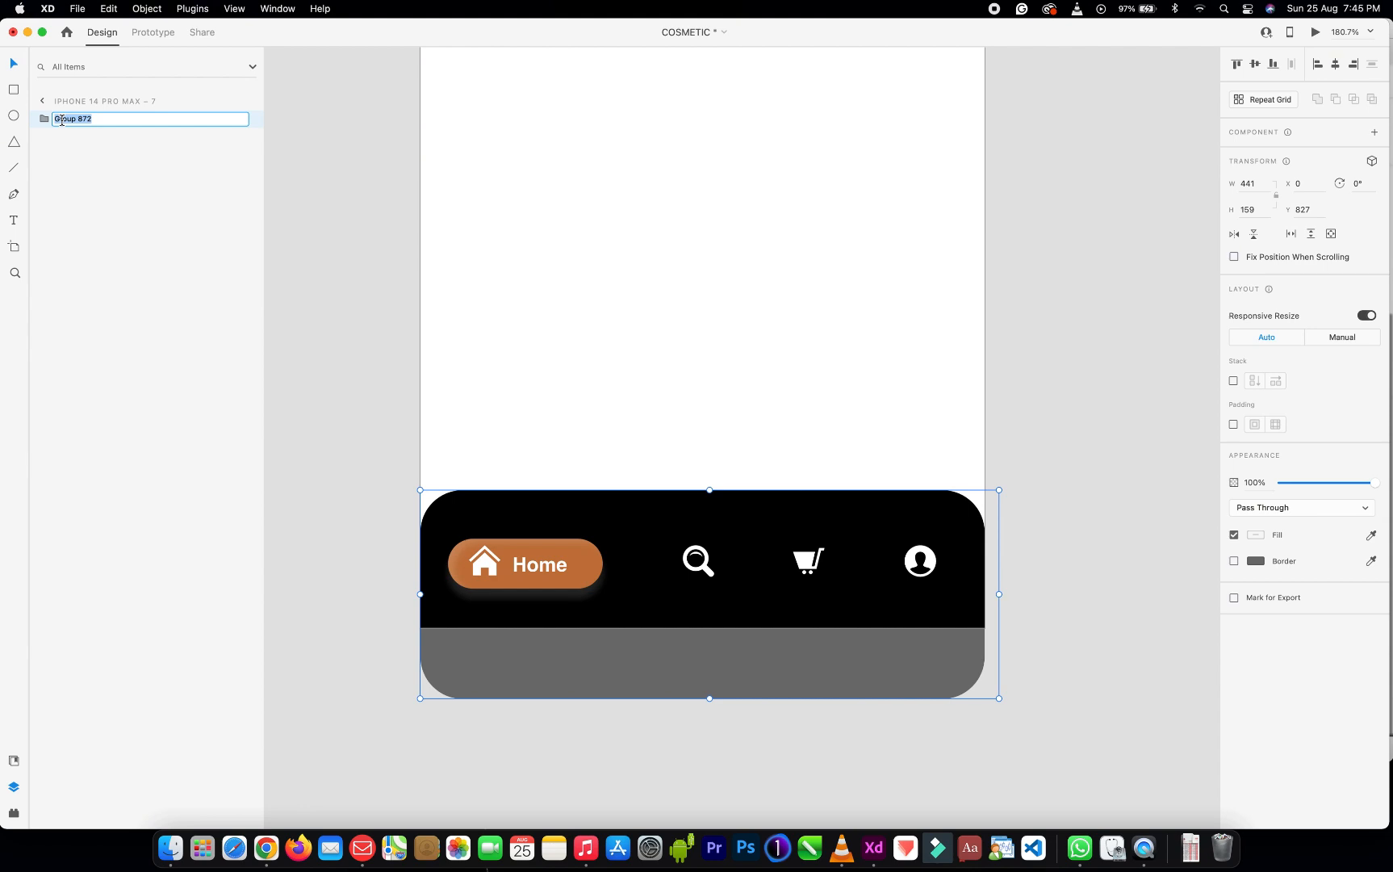
type("nav bar")
key("Return")
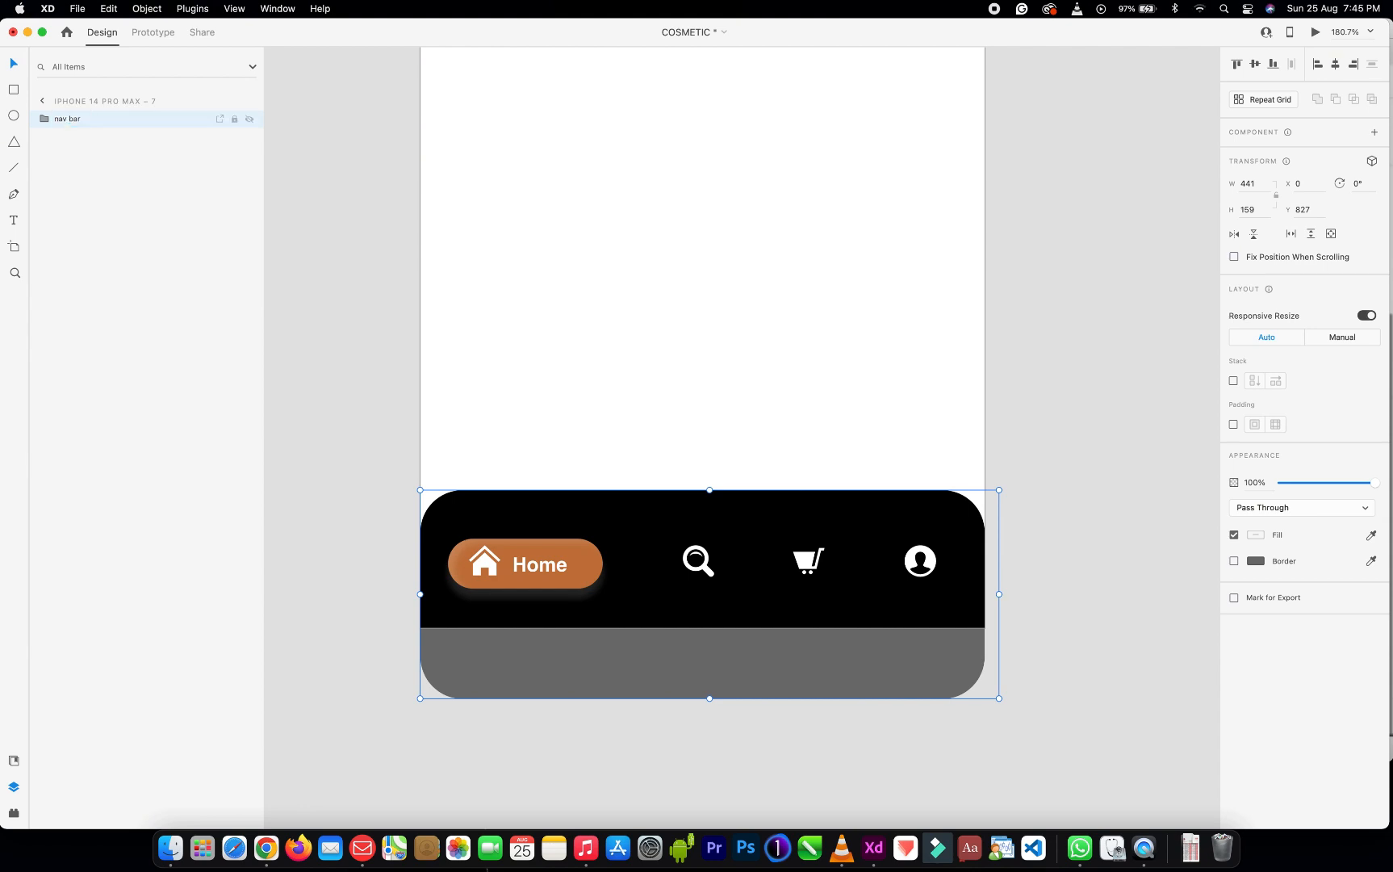
right_click(113, 115)
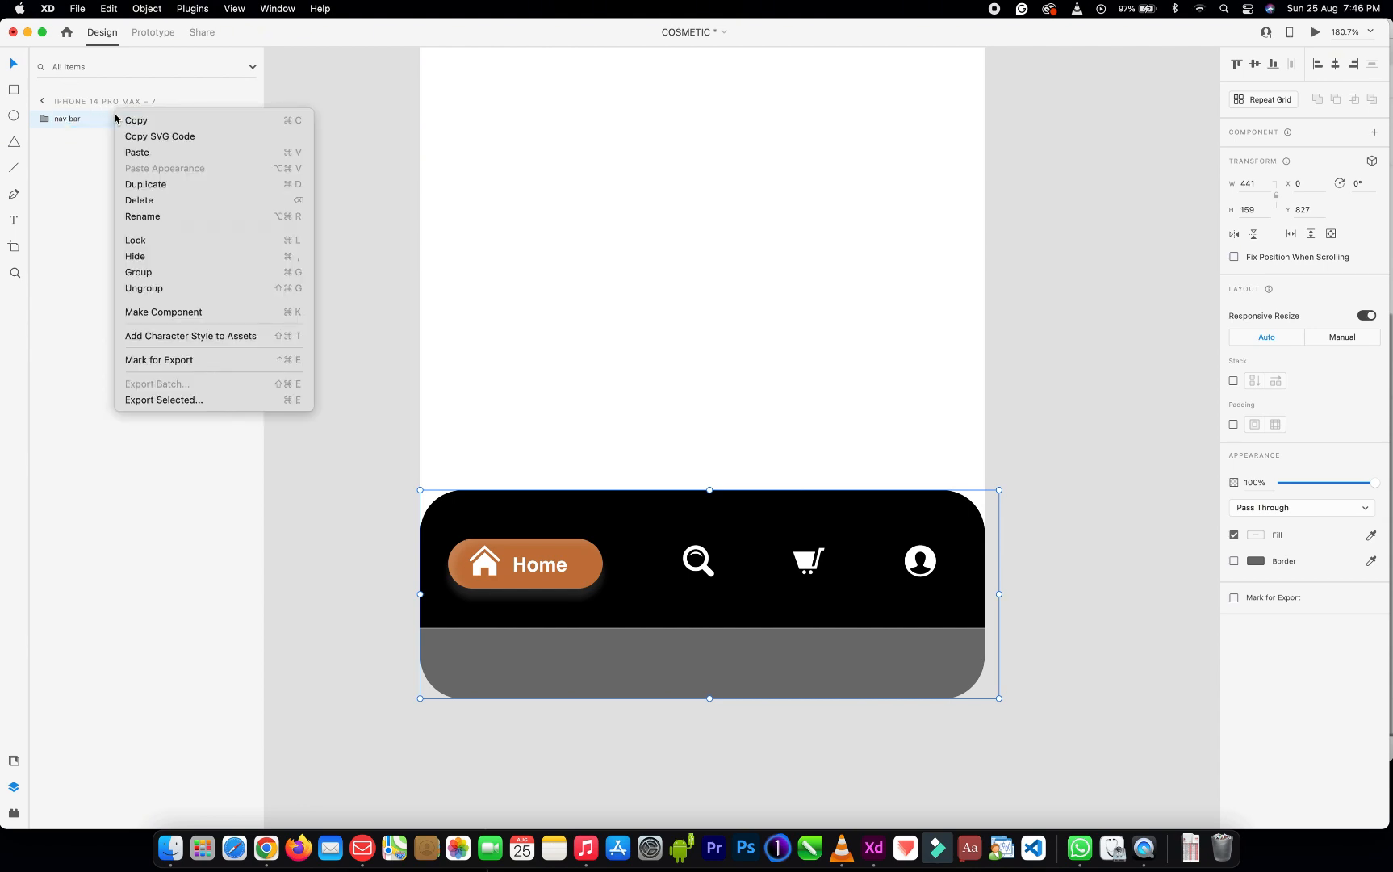
left_click(153, 312)
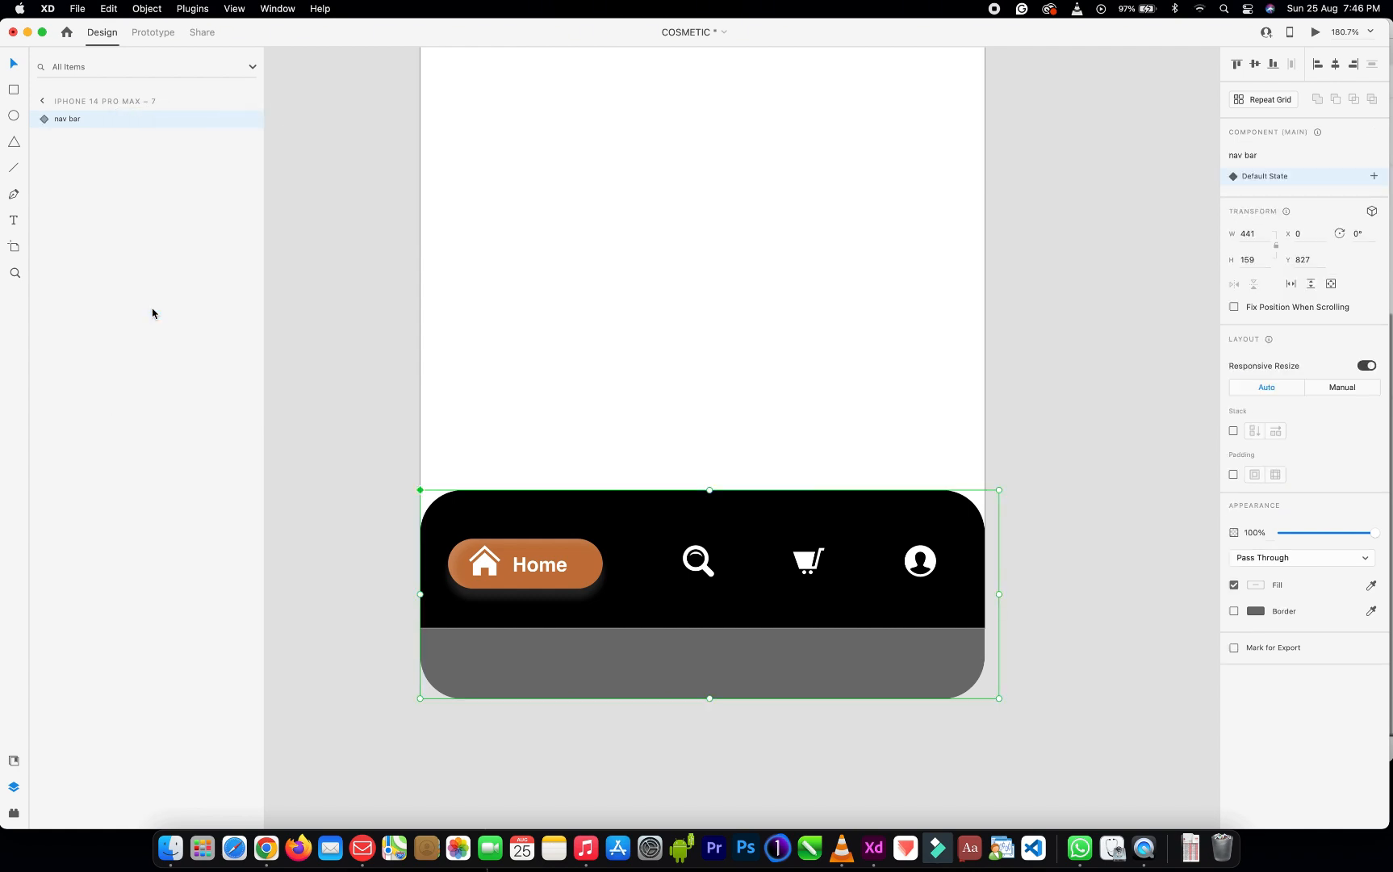
key("super+z")
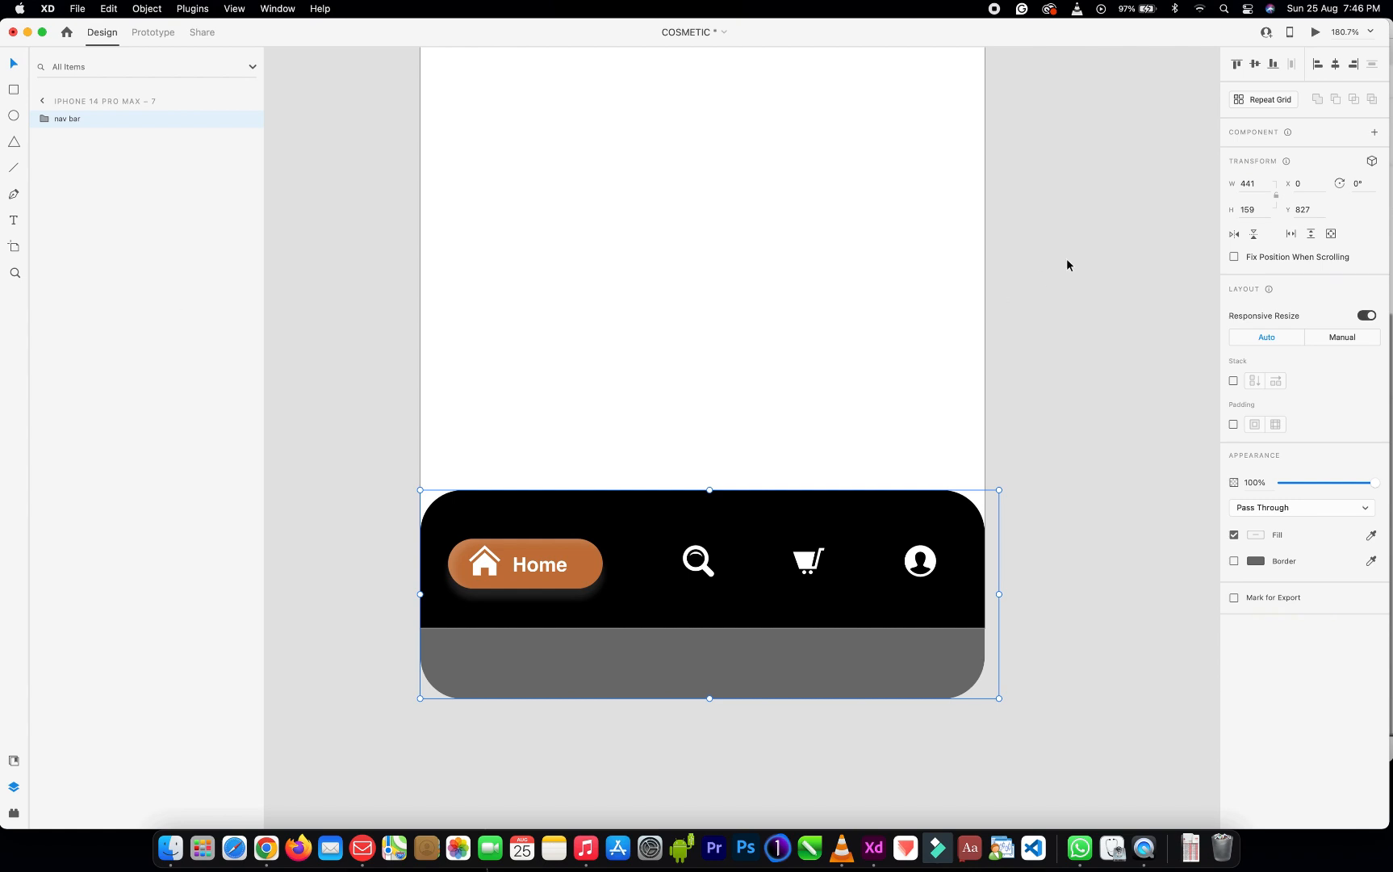
Turn the nav bar group into a component and add a new state named "search"
left_click(1376, 135)
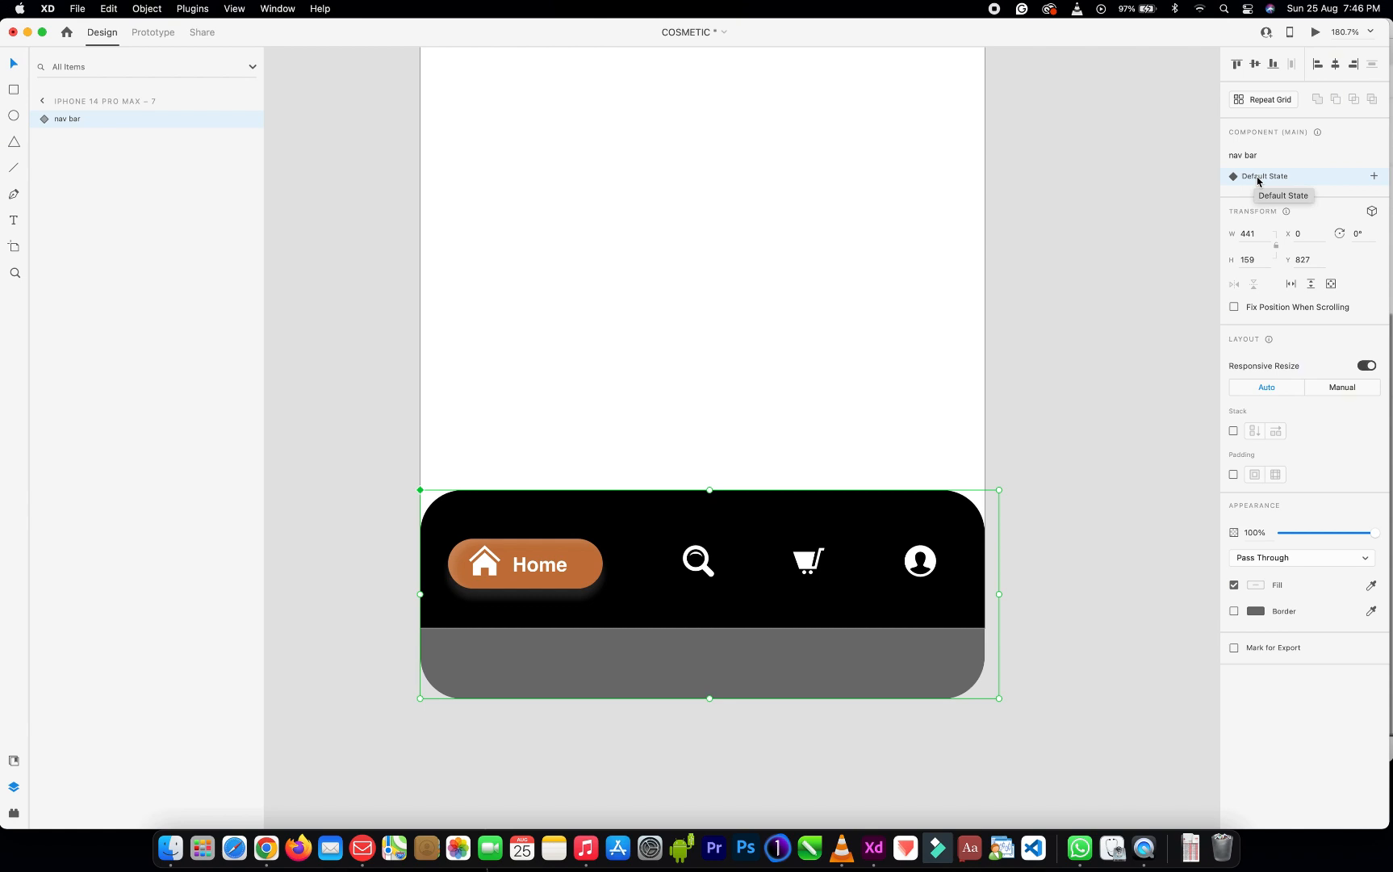
left_click(1375, 177)
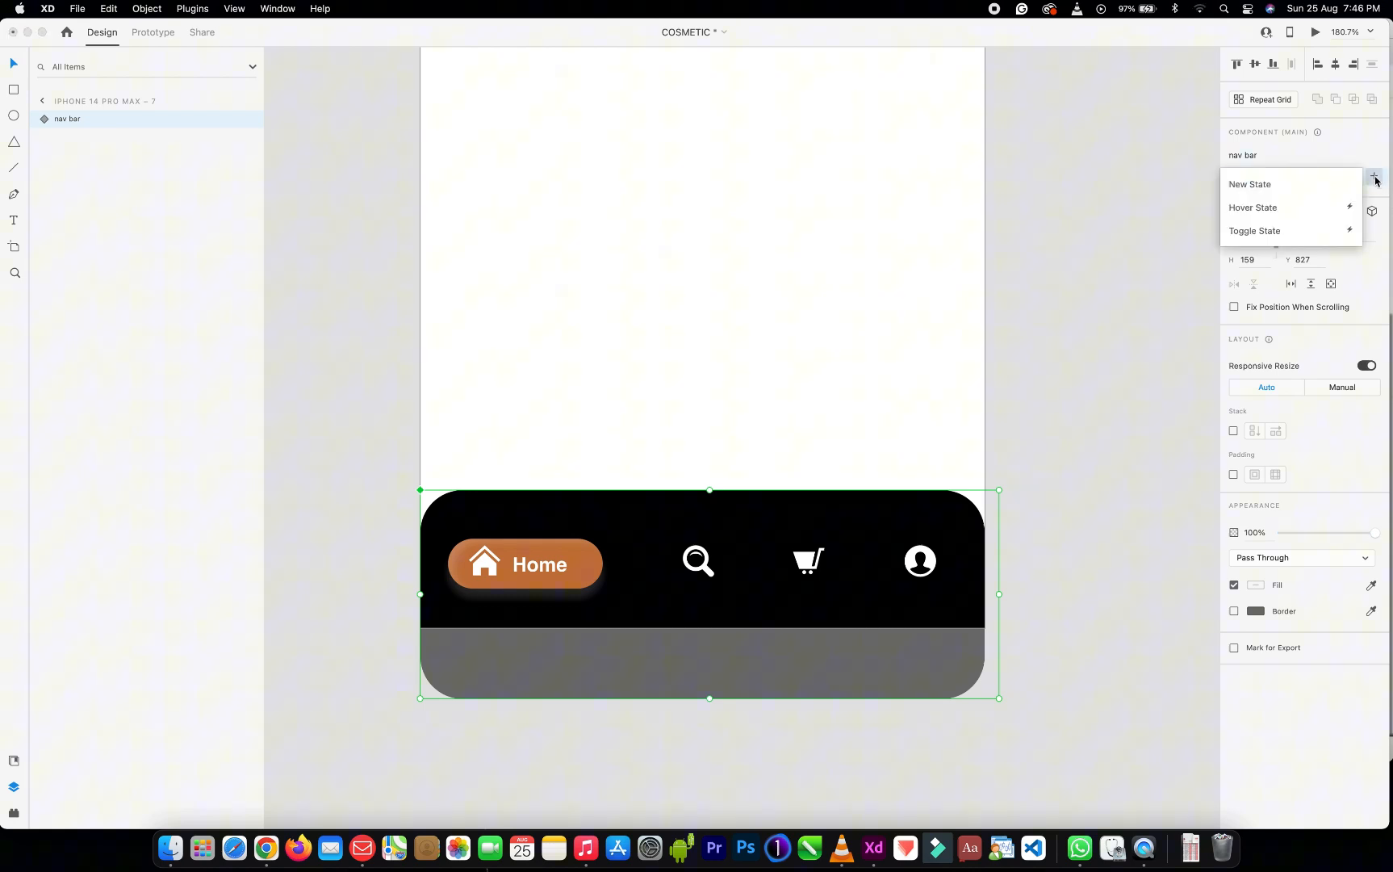
left_click(1238, 185)
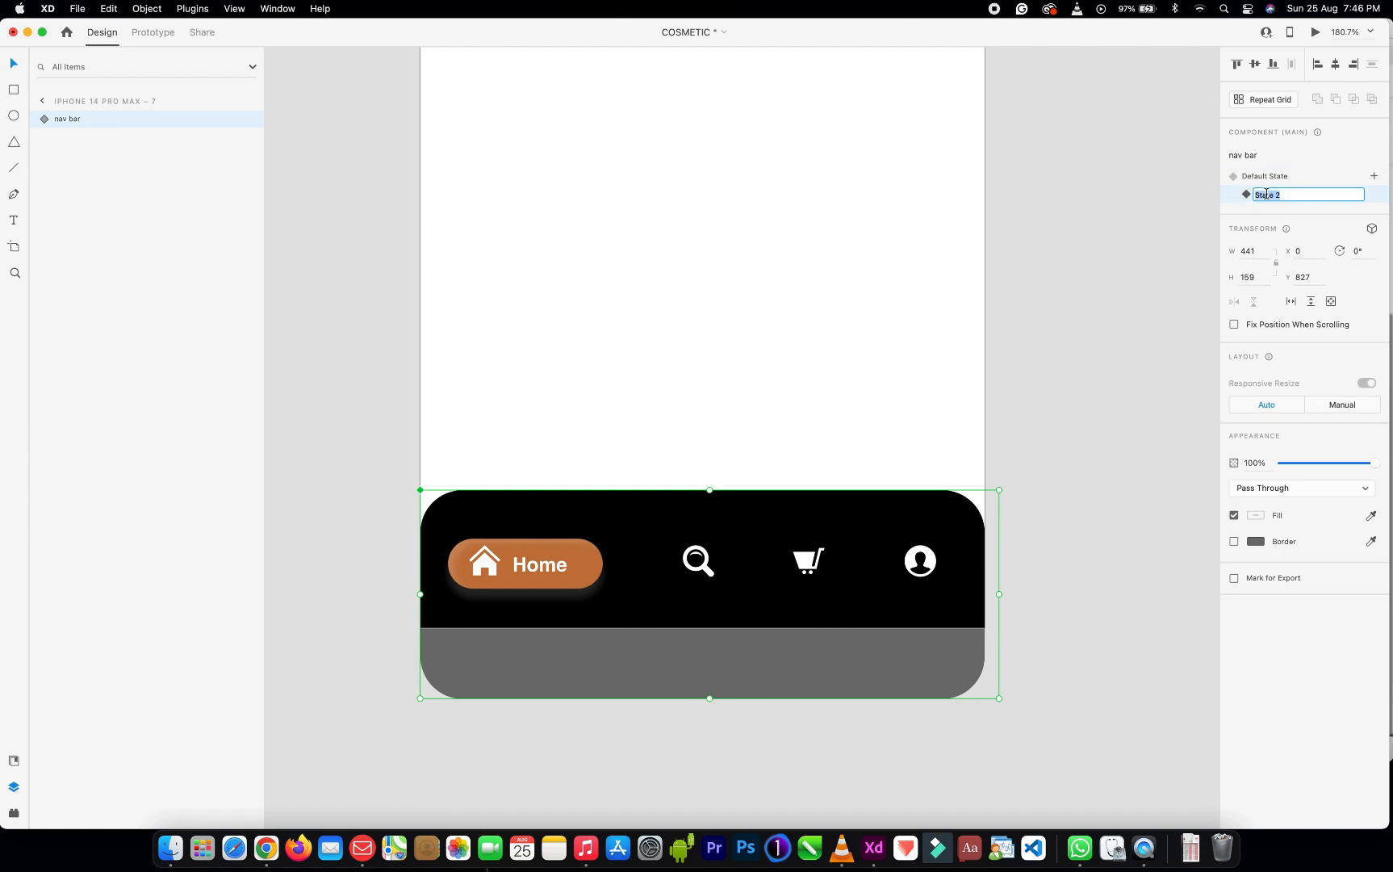
type("search")
key("Return")
left_click(1373, 197)
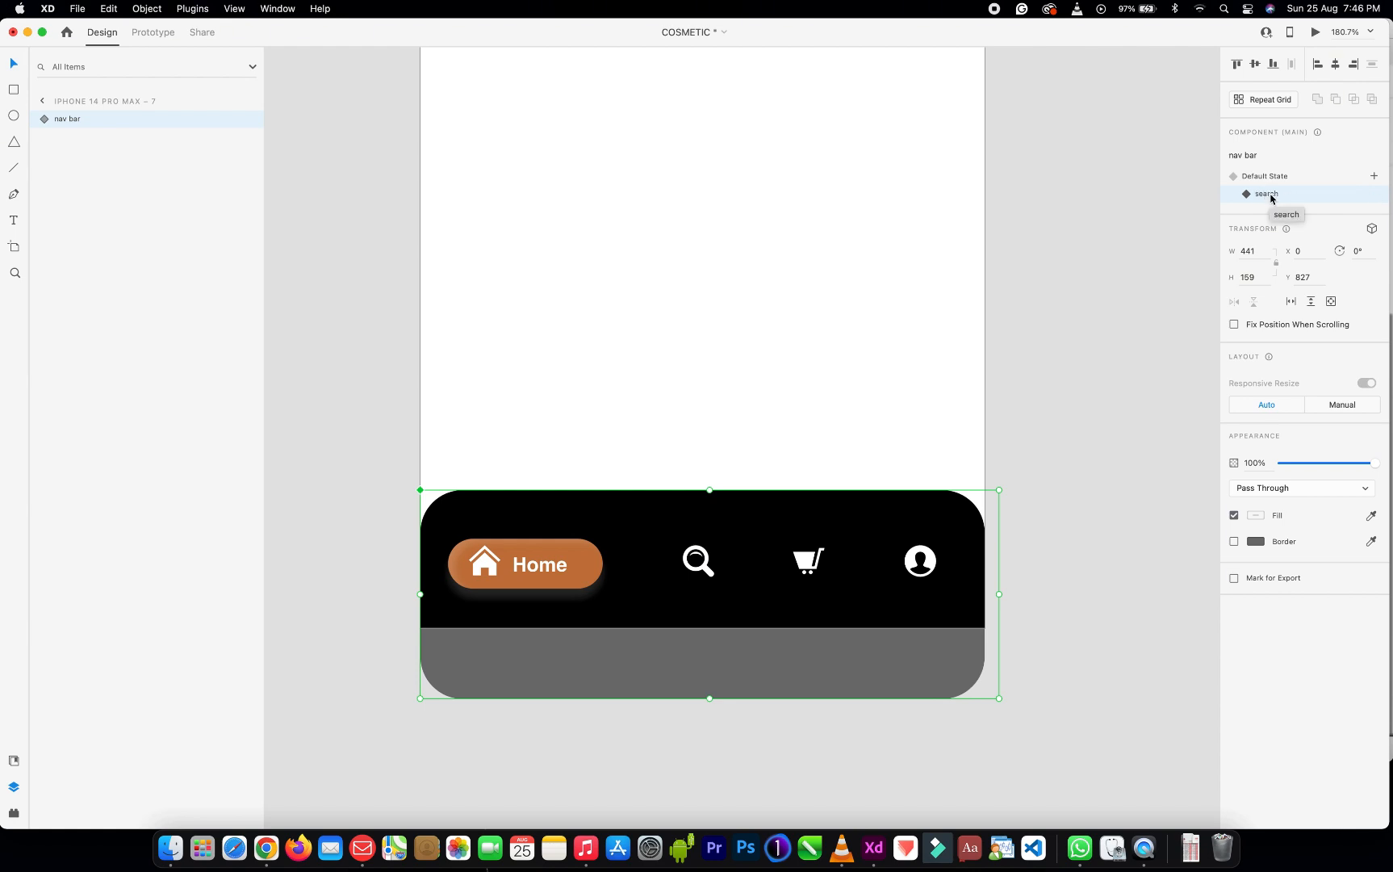
In the search state, set the Home label's opacity to 0% and the Search label's opacity to 100%
double_click(557, 570)
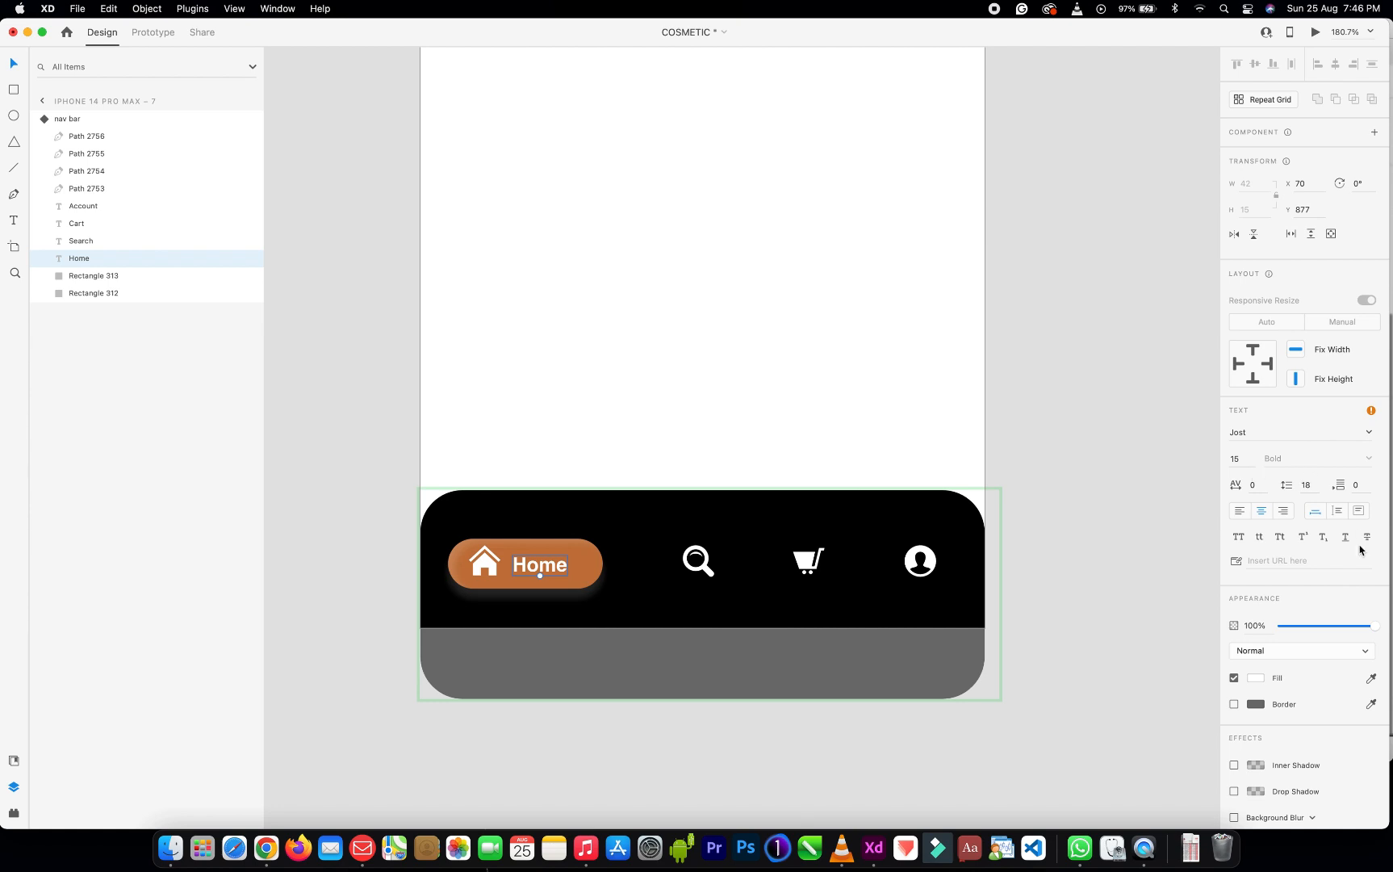
left_click_drag(1376, 626, 1201, 628)
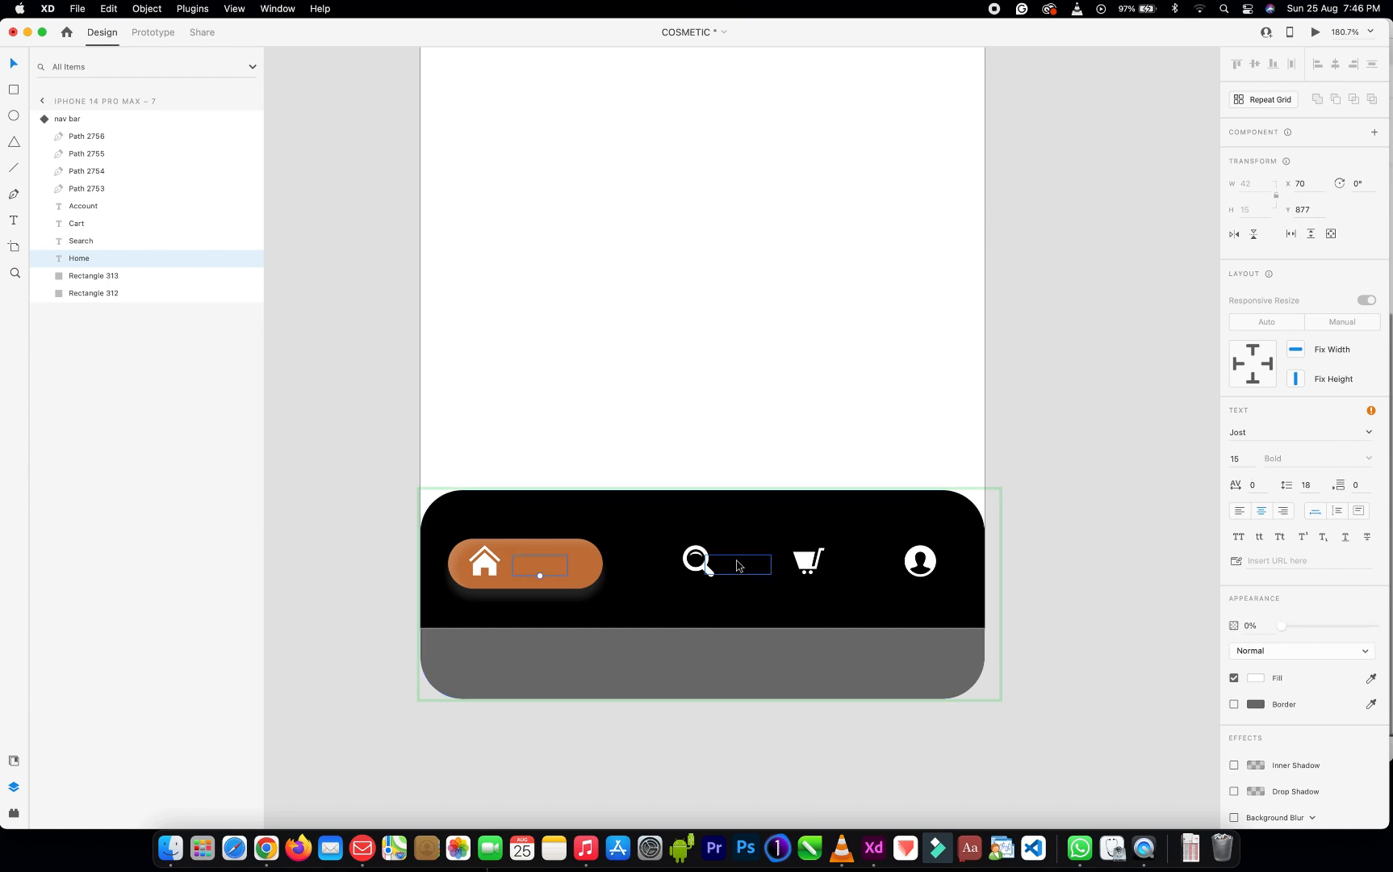
left_click(737, 566)
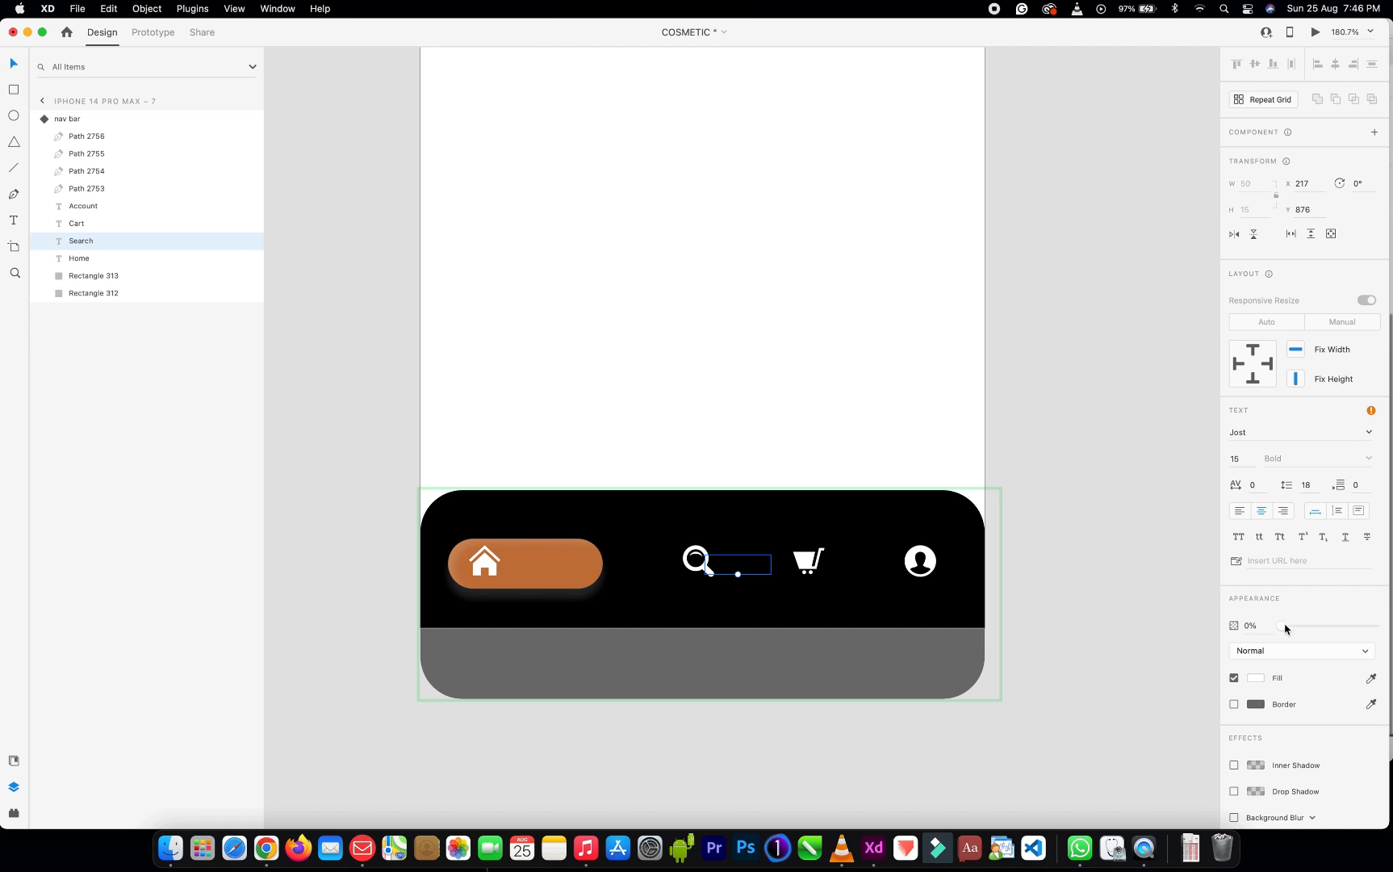
left_click_drag(1284, 628, 1379, 628)
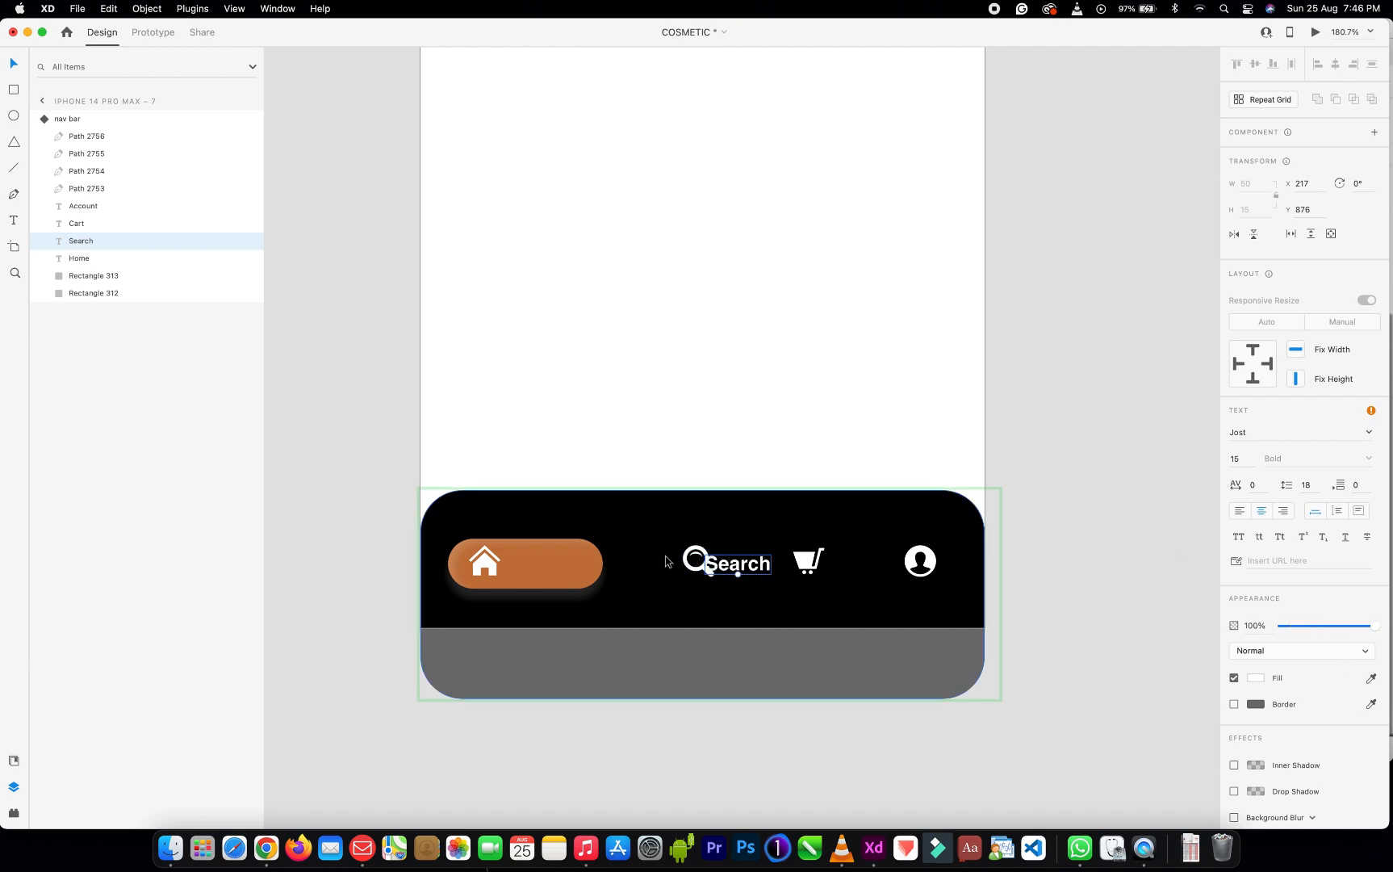
Move the orange pill from the home icon to the search icon, at about X 138, Y 862
left_click(562, 568)
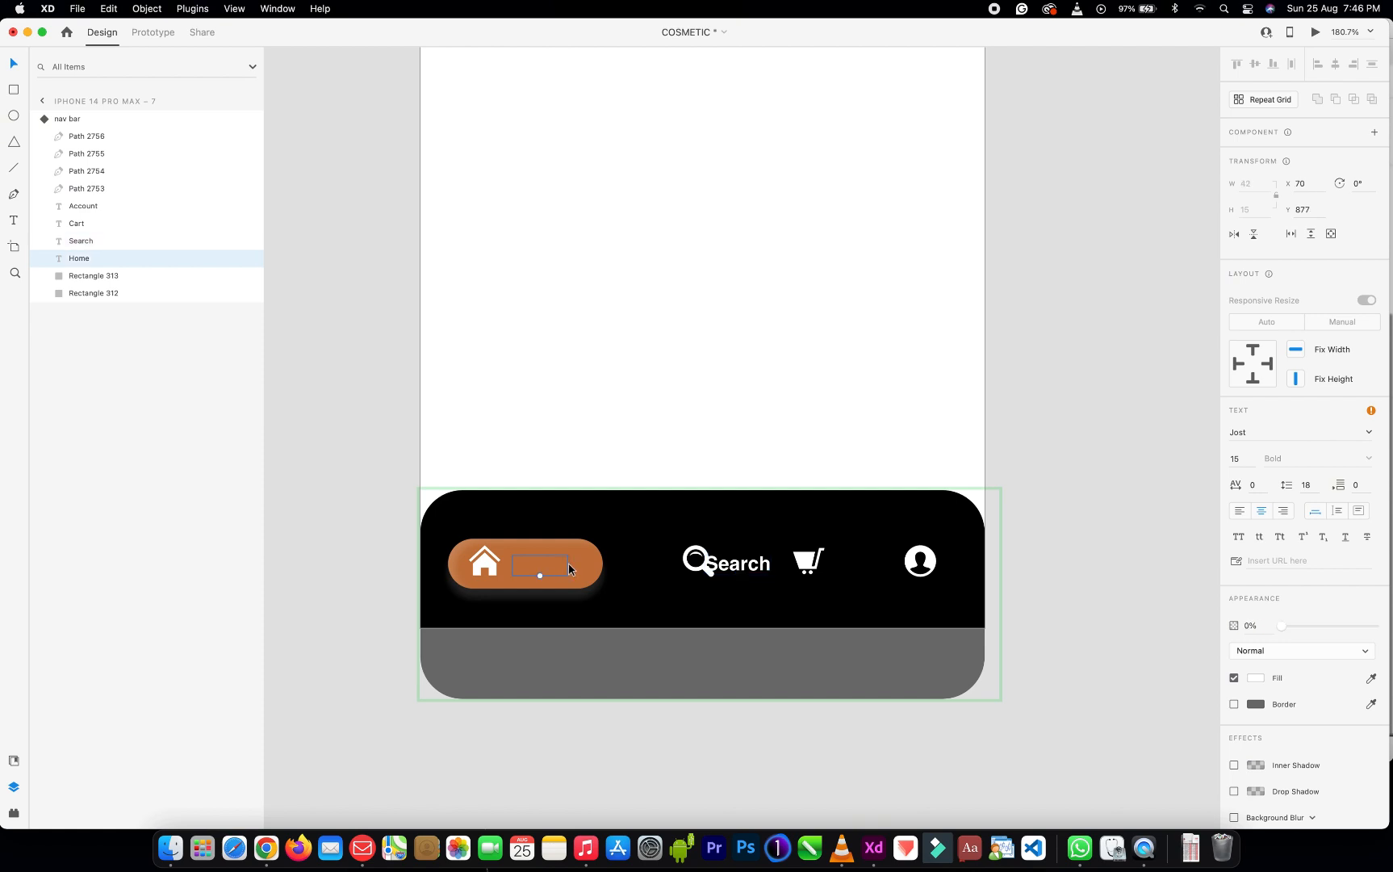
left_click(580, 565)
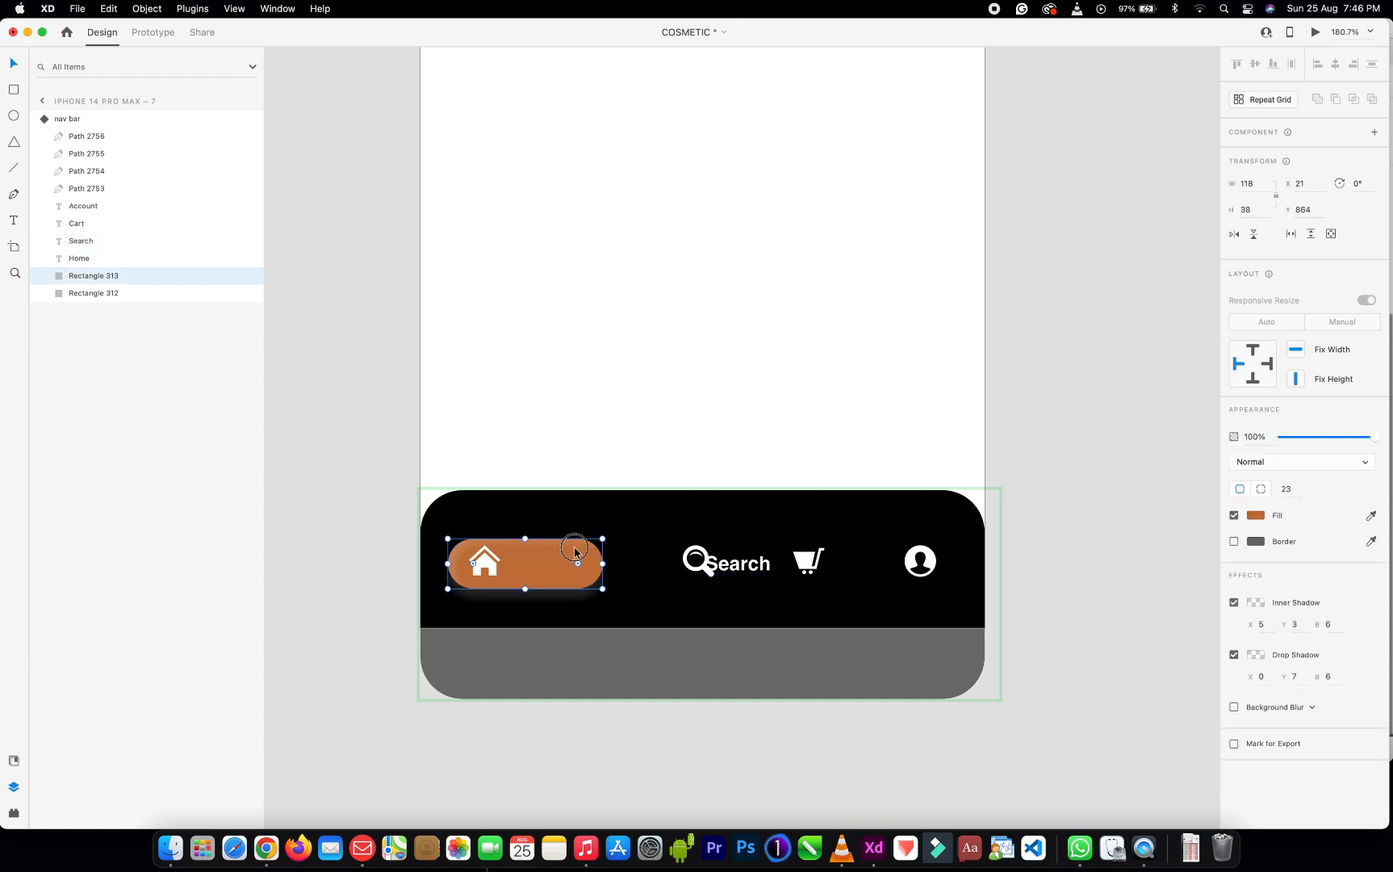
left_click_drag(574, 552, 725, 552)
Shift the search icon and label onto the pill, placing the icon at about X 147, Y 871 and the label at X 180, Y 876
left_click(704, 571)
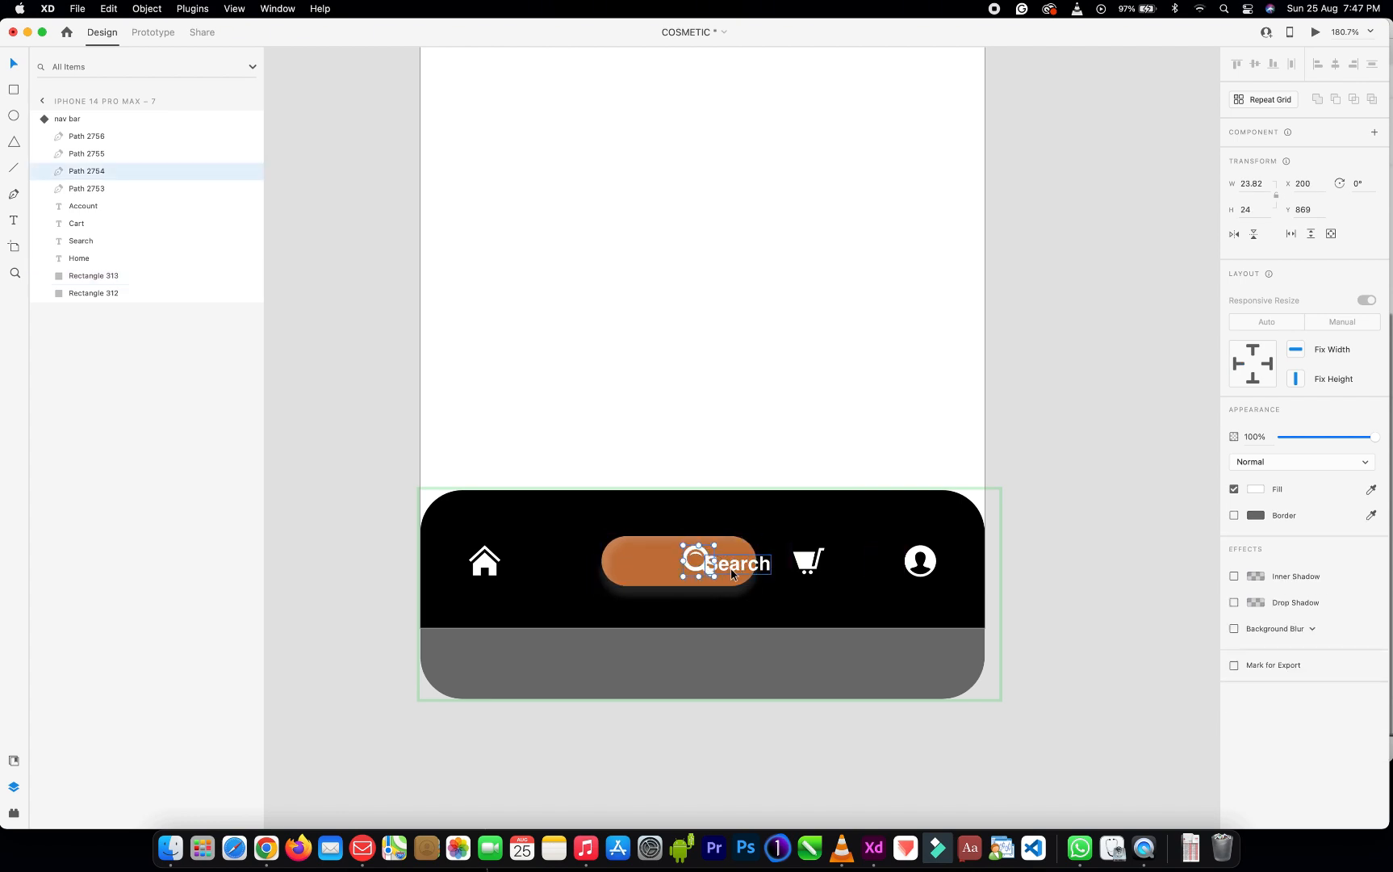
left_click(731, 568, "shift")
left_click_drag(730, 567, 676, 569)
left_click(730, 550)
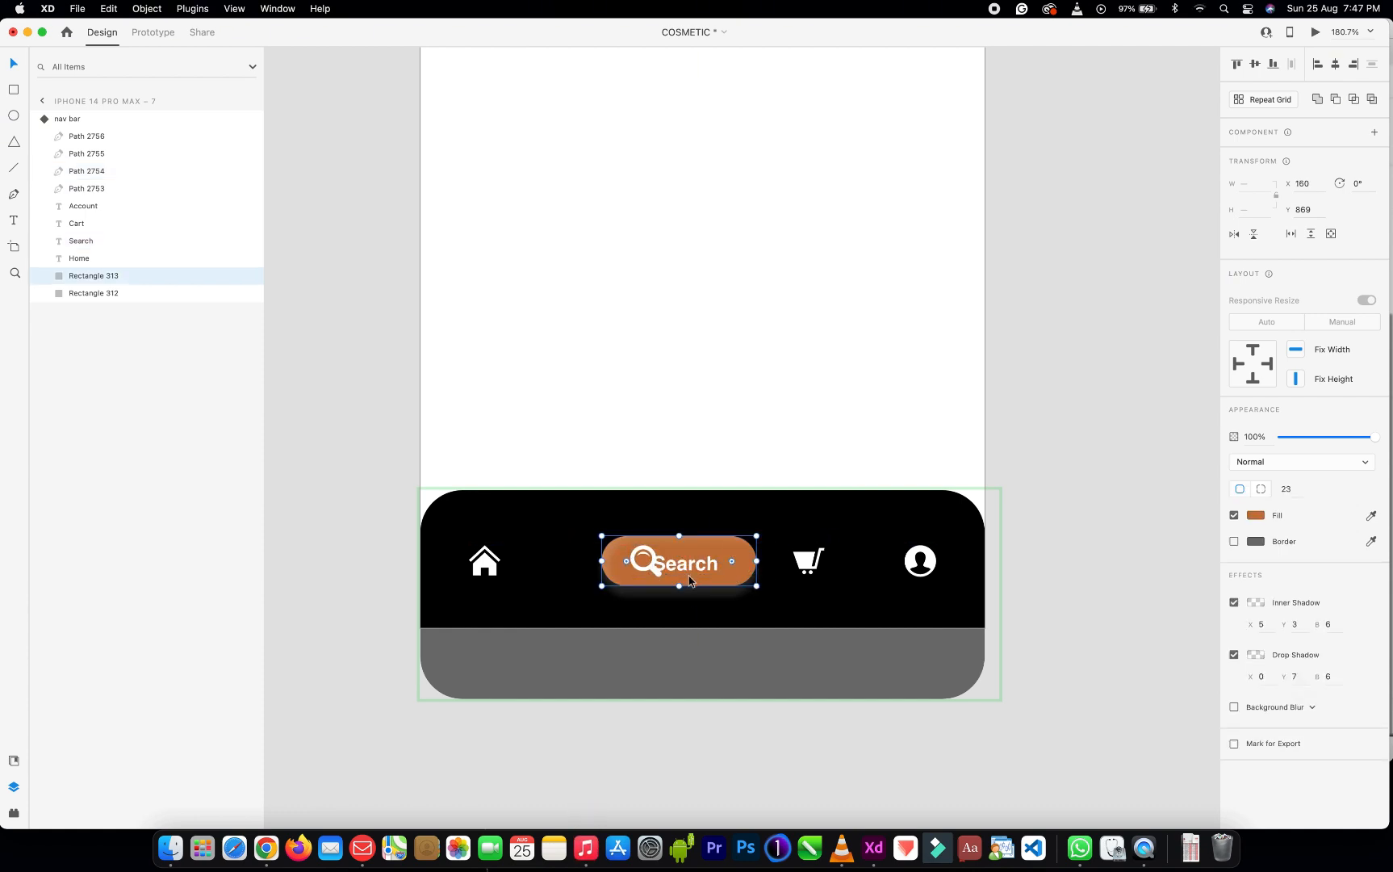
left_click_drag(646, 567, 628, 570)
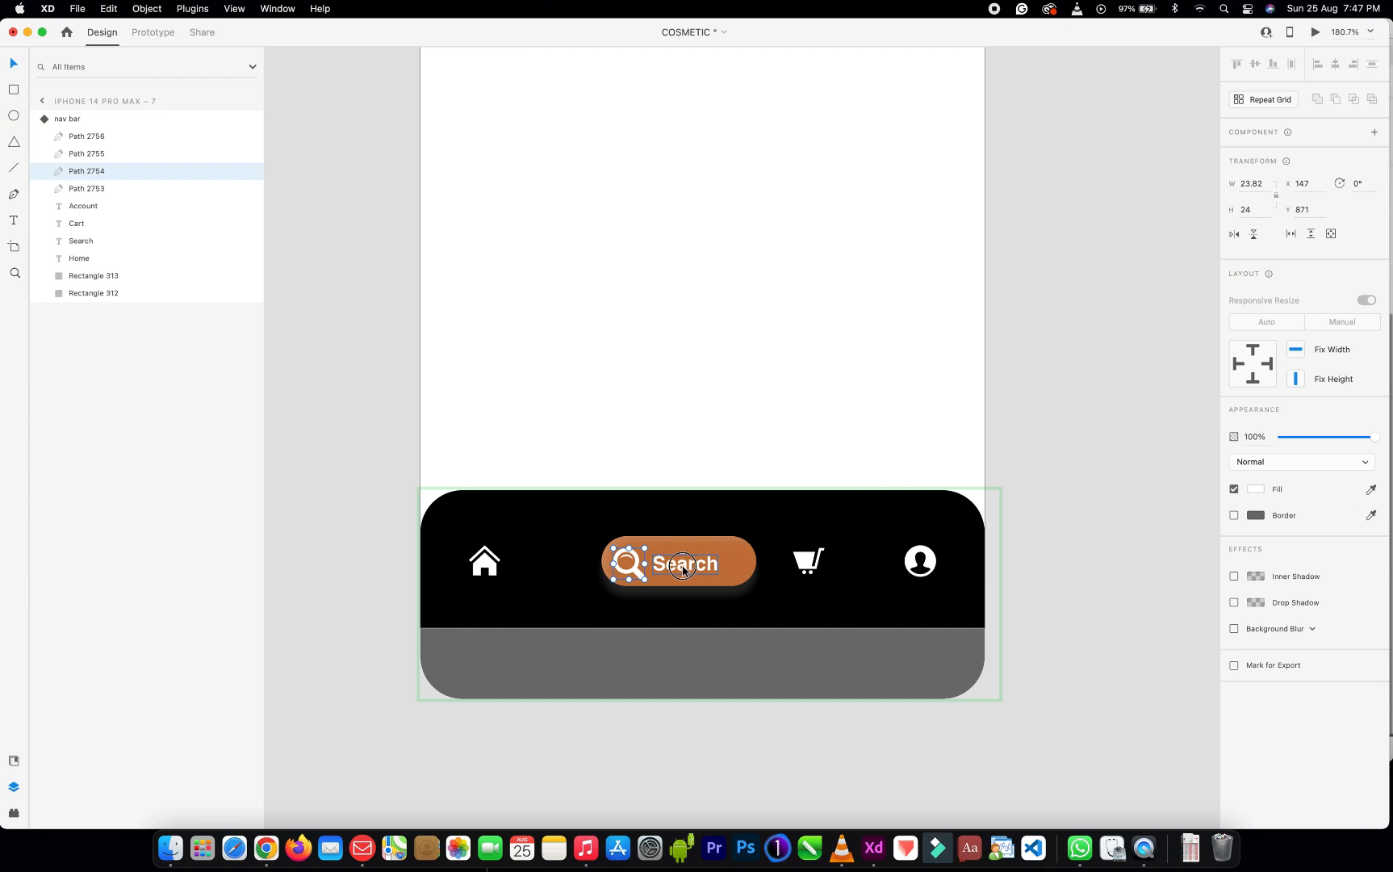
mouse_move(683, 569)
left_mouse_down()
mouse_move(696, 569)
mouse_move(676, 571)
left_mouse_up()
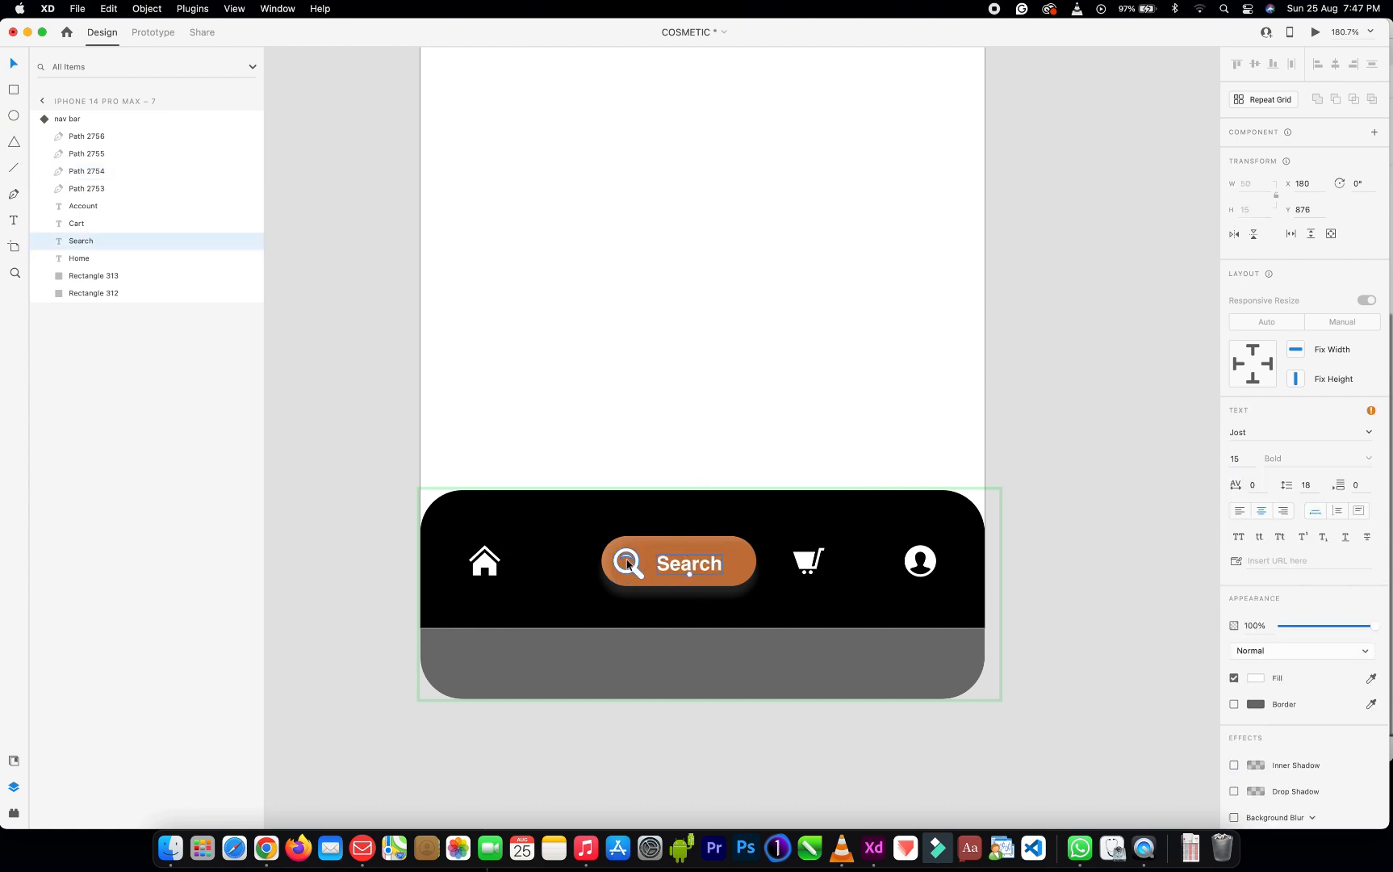
Distribute the pill and the home, cart and account icons evenly in the horizontal direction
left_click(726, 543)
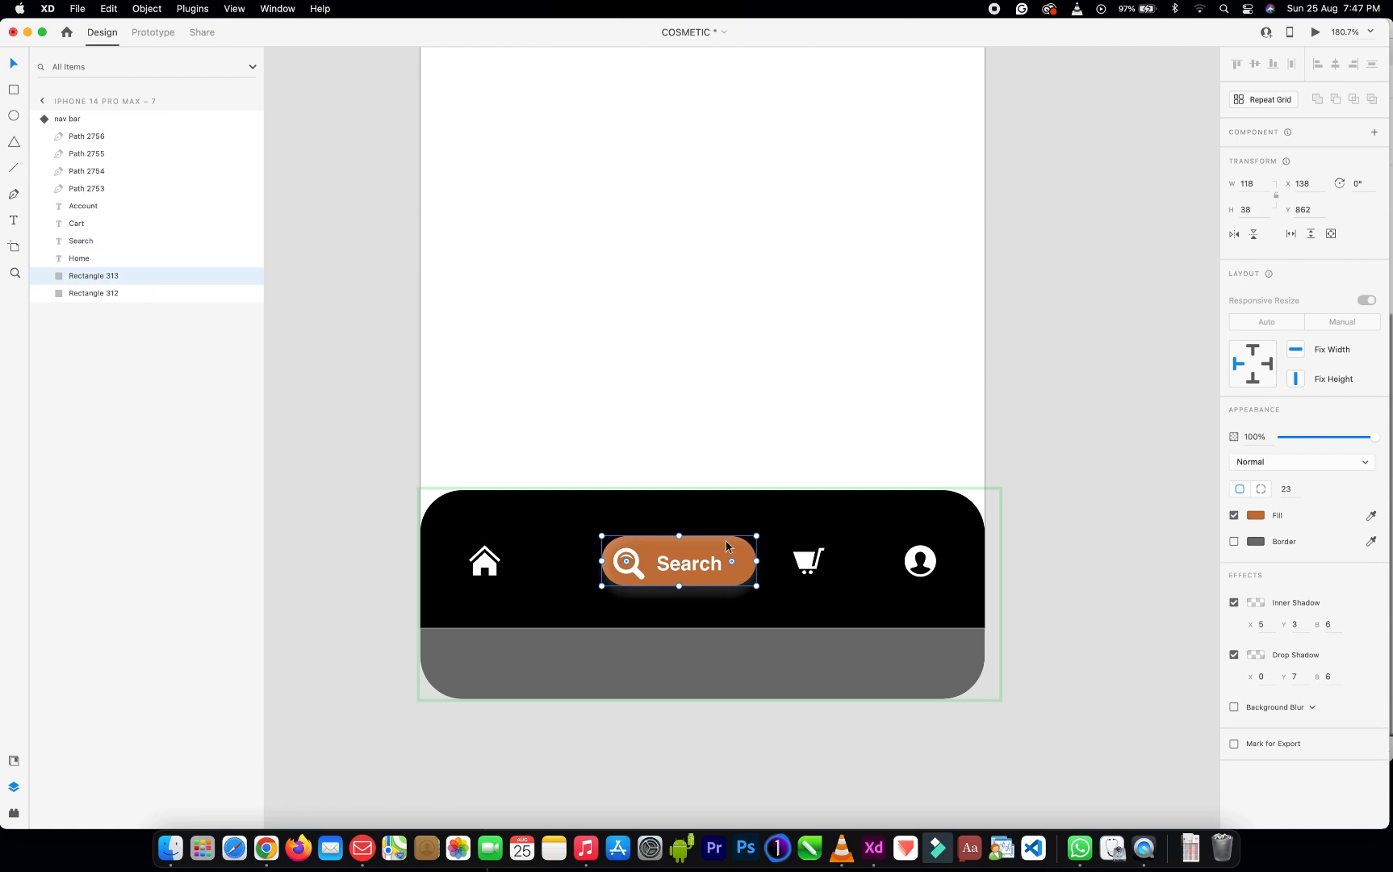
left_click(490, 569, "shift")
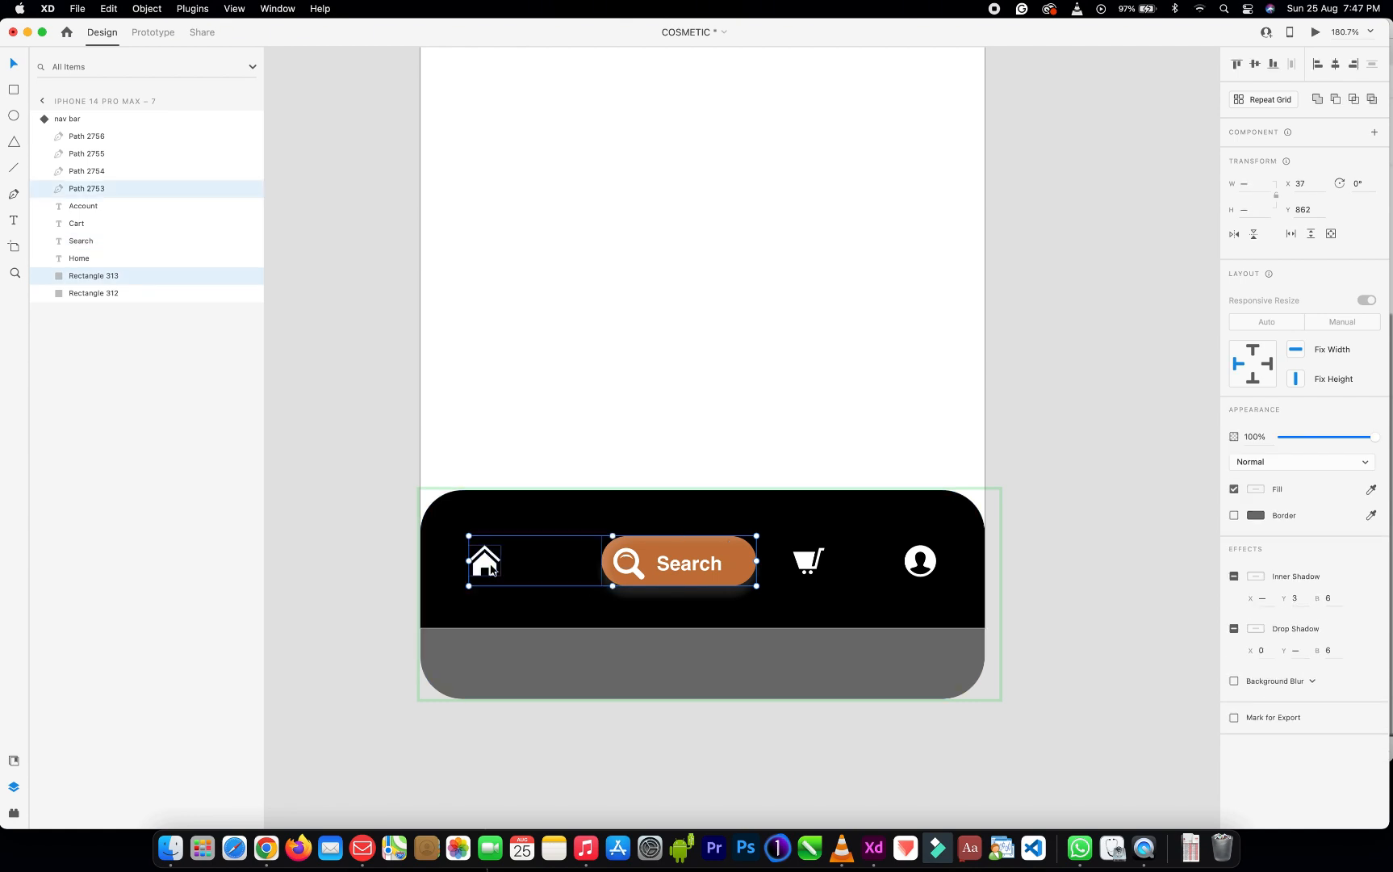
left_click(804, 569, "shift")
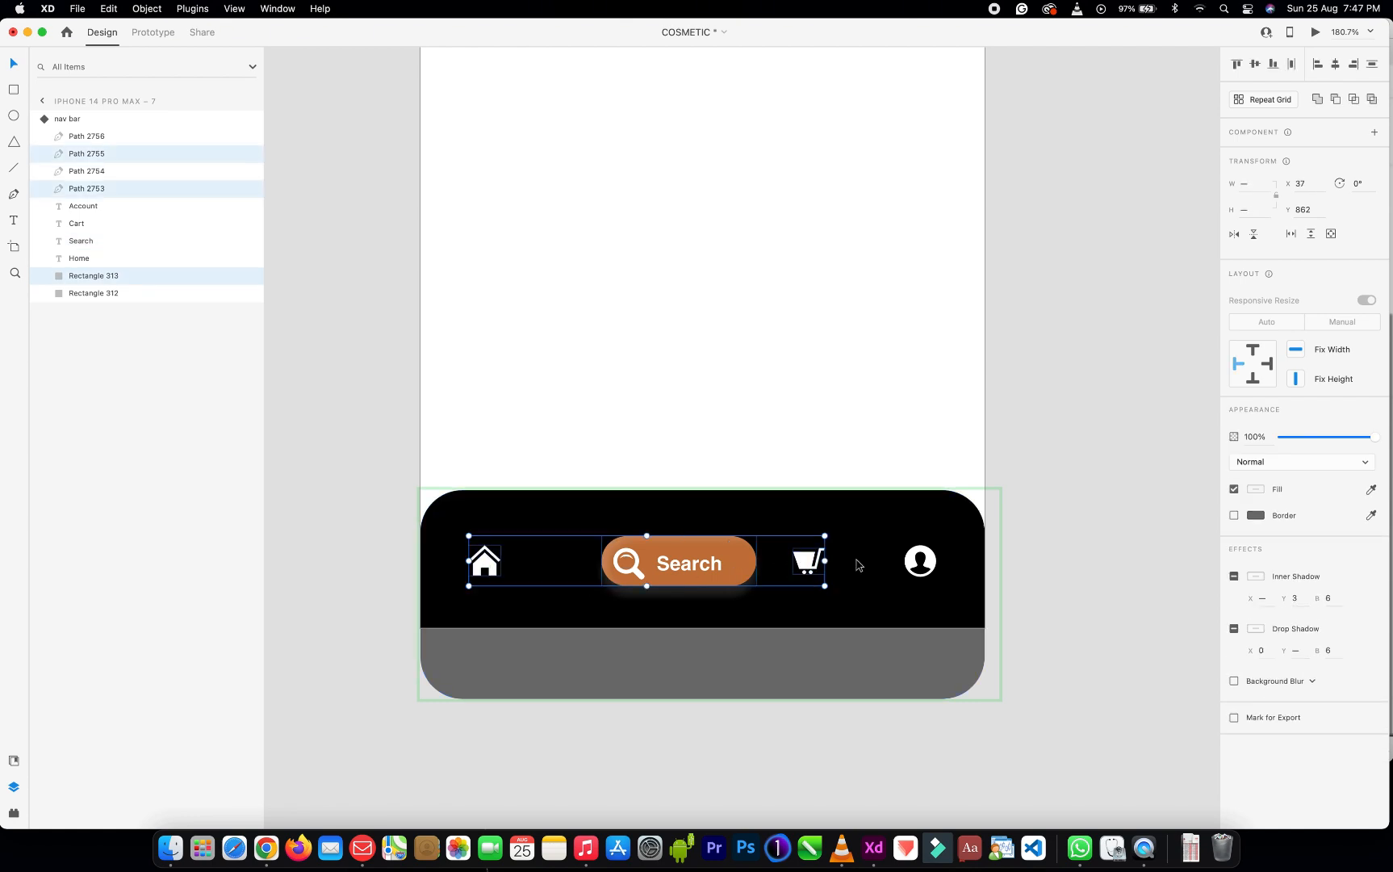
left_click(933, 562, "shift")
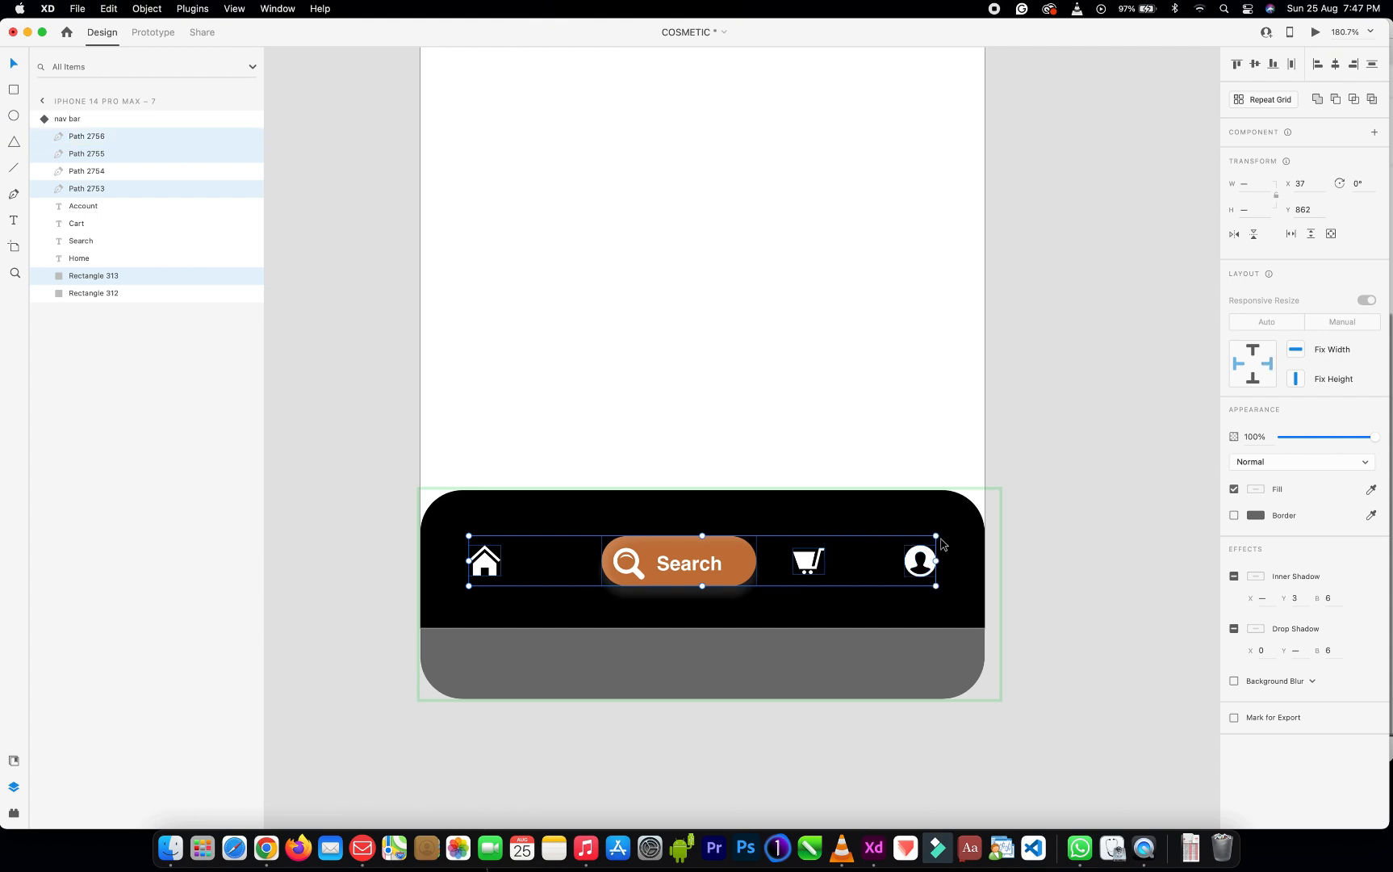
left_click(1293, 65)
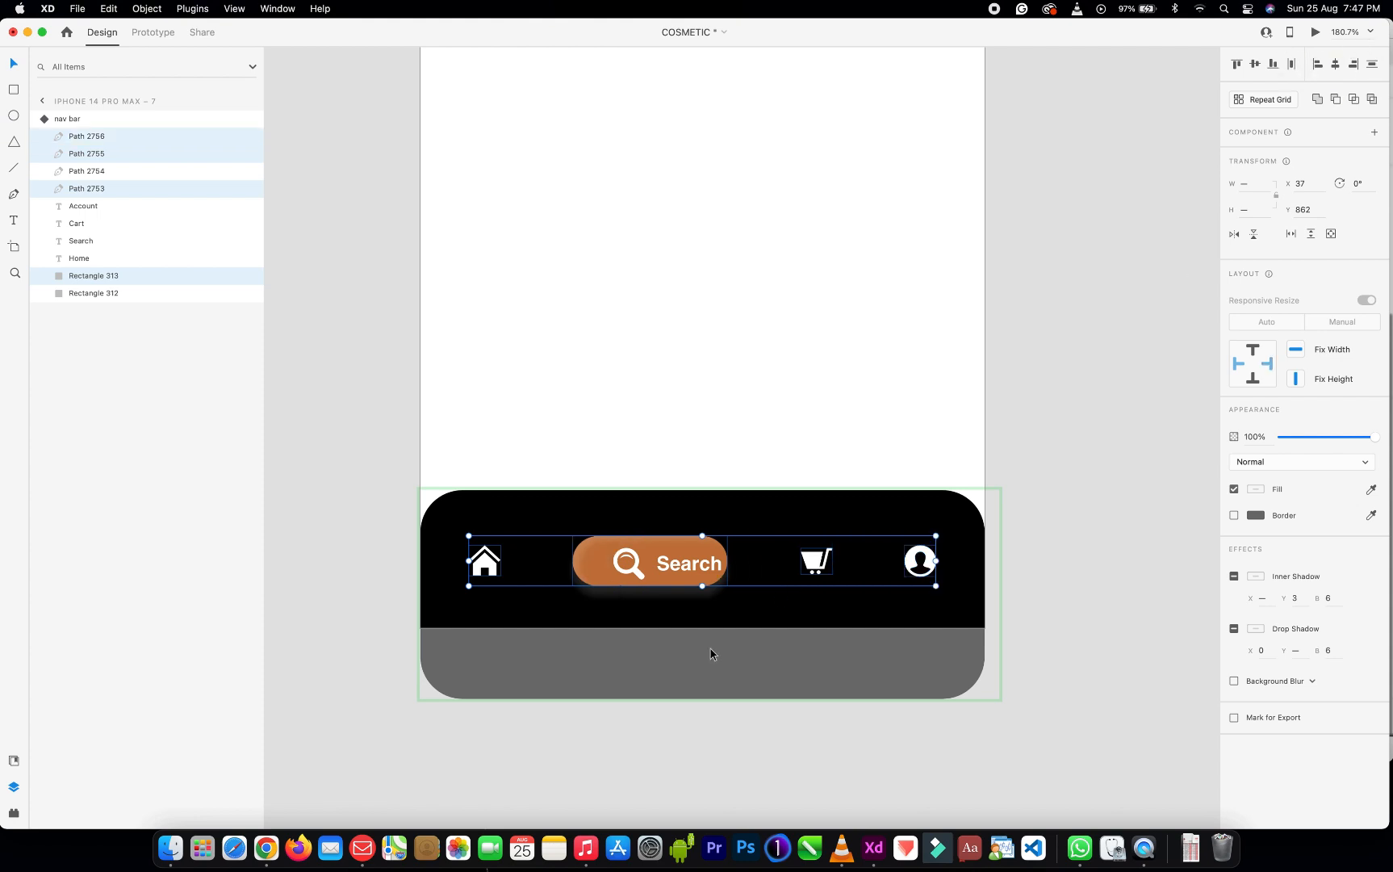
left_click(615, 762)
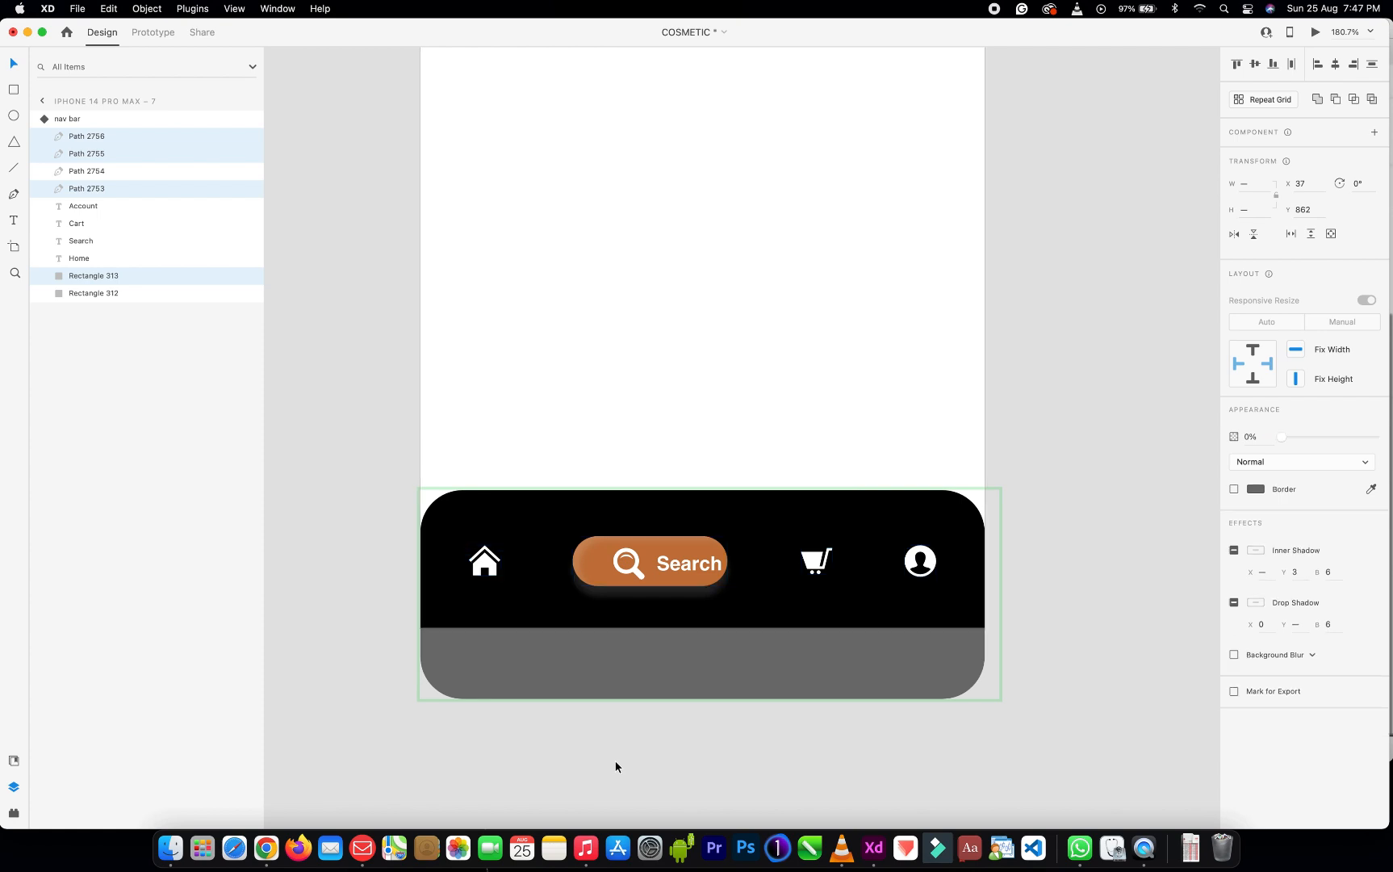
Move the search icon and label back inside the pill, with the label at about X 161, Y 876
left_click(635, 575)
mouse_move(635, 575)
left_mouse_down()
mouse_move(616, 575)
mouse_move(636, 575)
left_mouse_up()
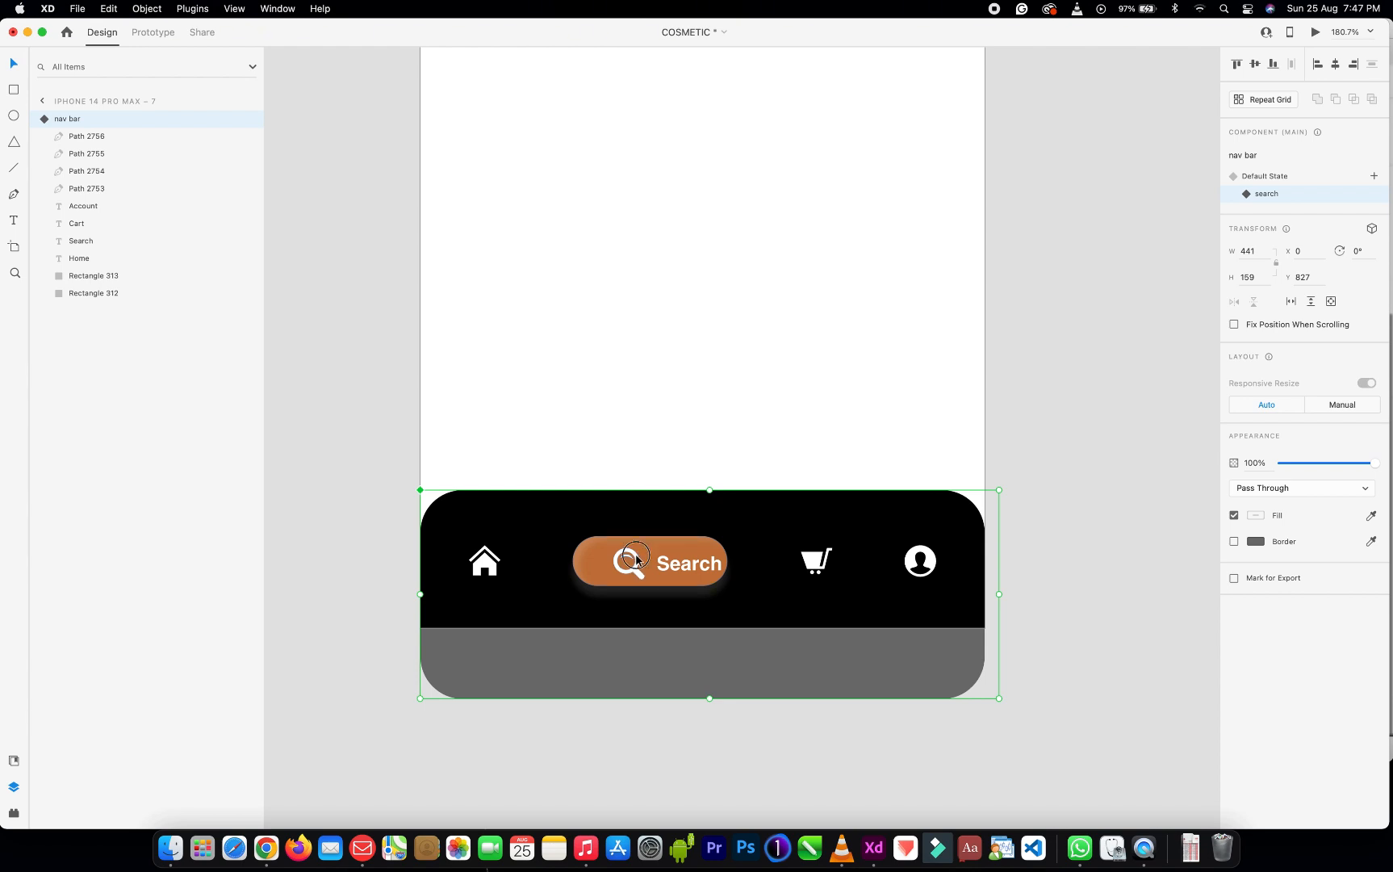
double_click(635, 561)
mouse_move(634, 571)
left_mouse_down()
mouse_move(607, 571)
mouse_move(655, 569)
left_mouse_up()
left_click(650, 567)
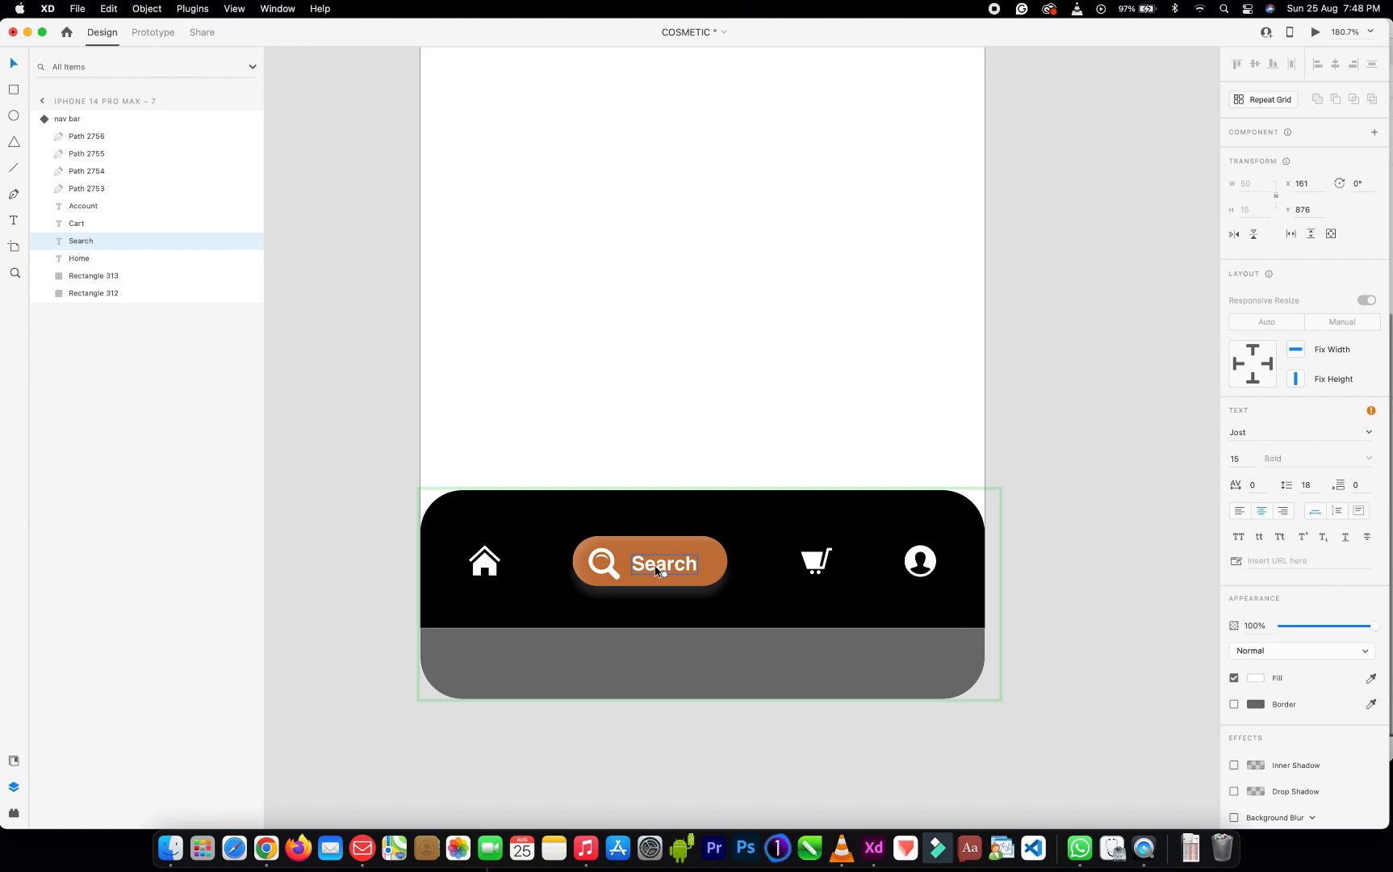
Add another new state named "cart" to the nav bar component
left_click(58, 120)
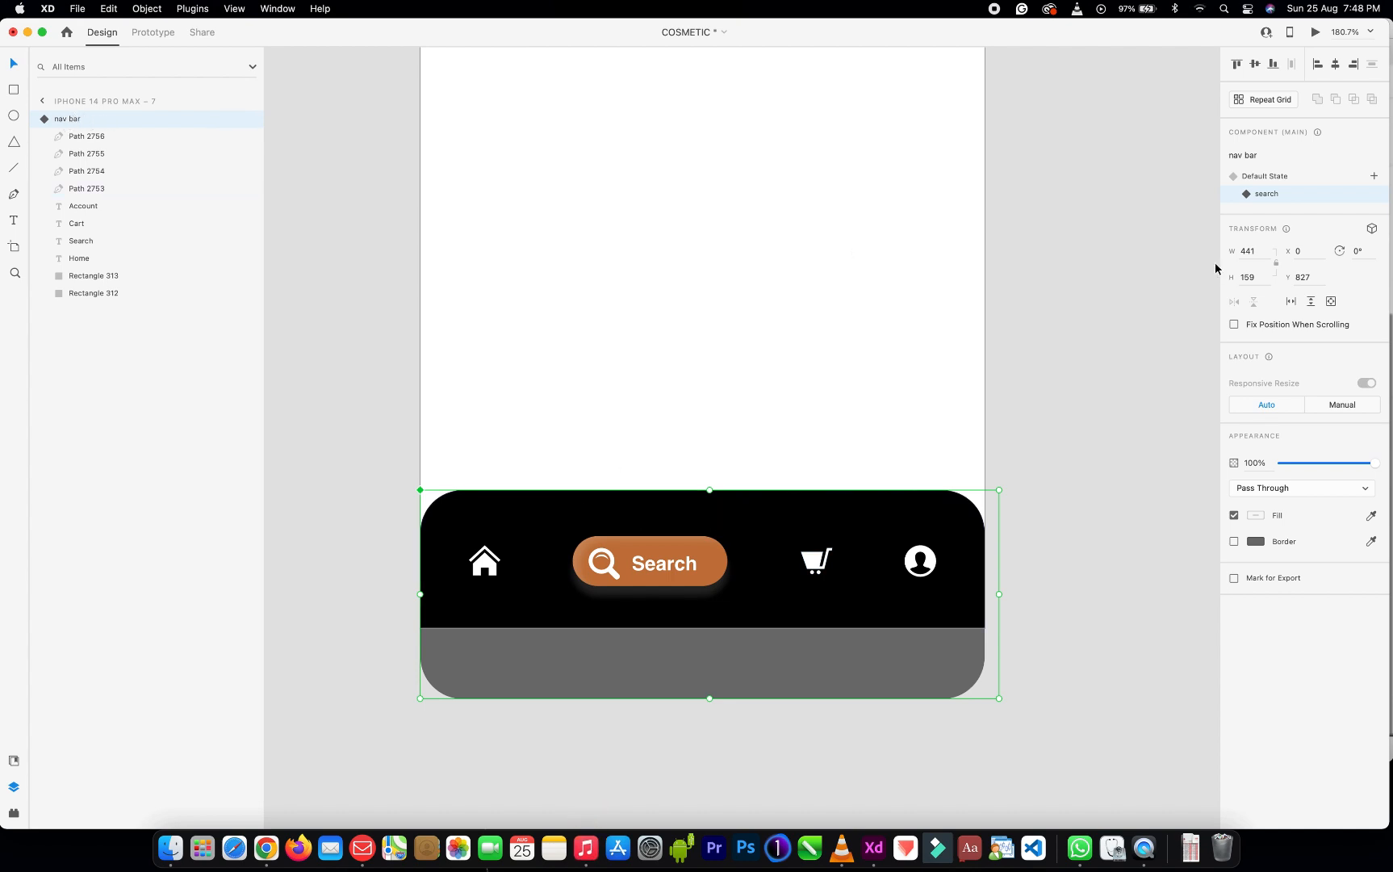
left_click(1375, 176)
left_click(1231, 190)
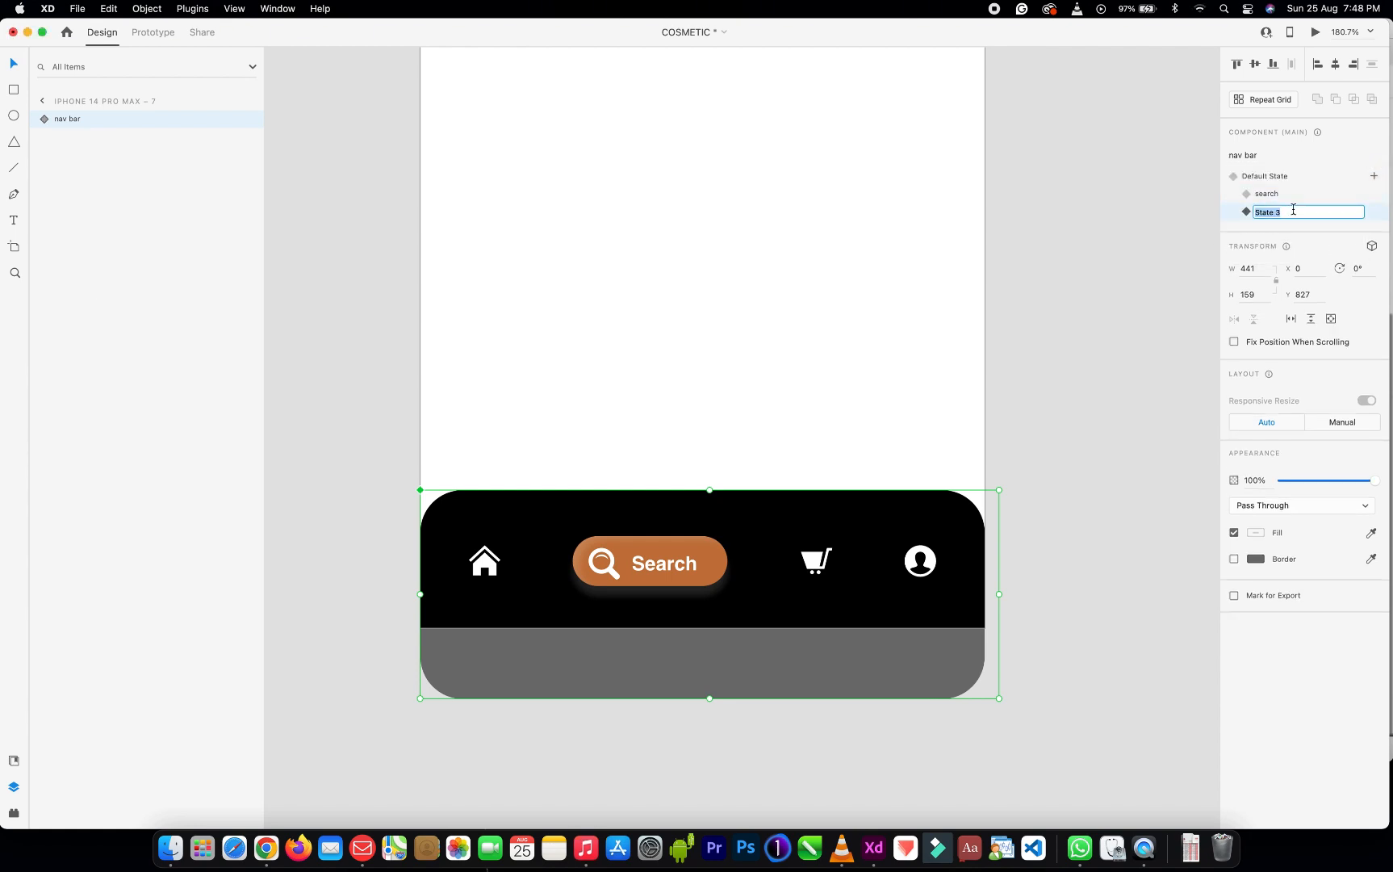
type("cart")
key("Return")
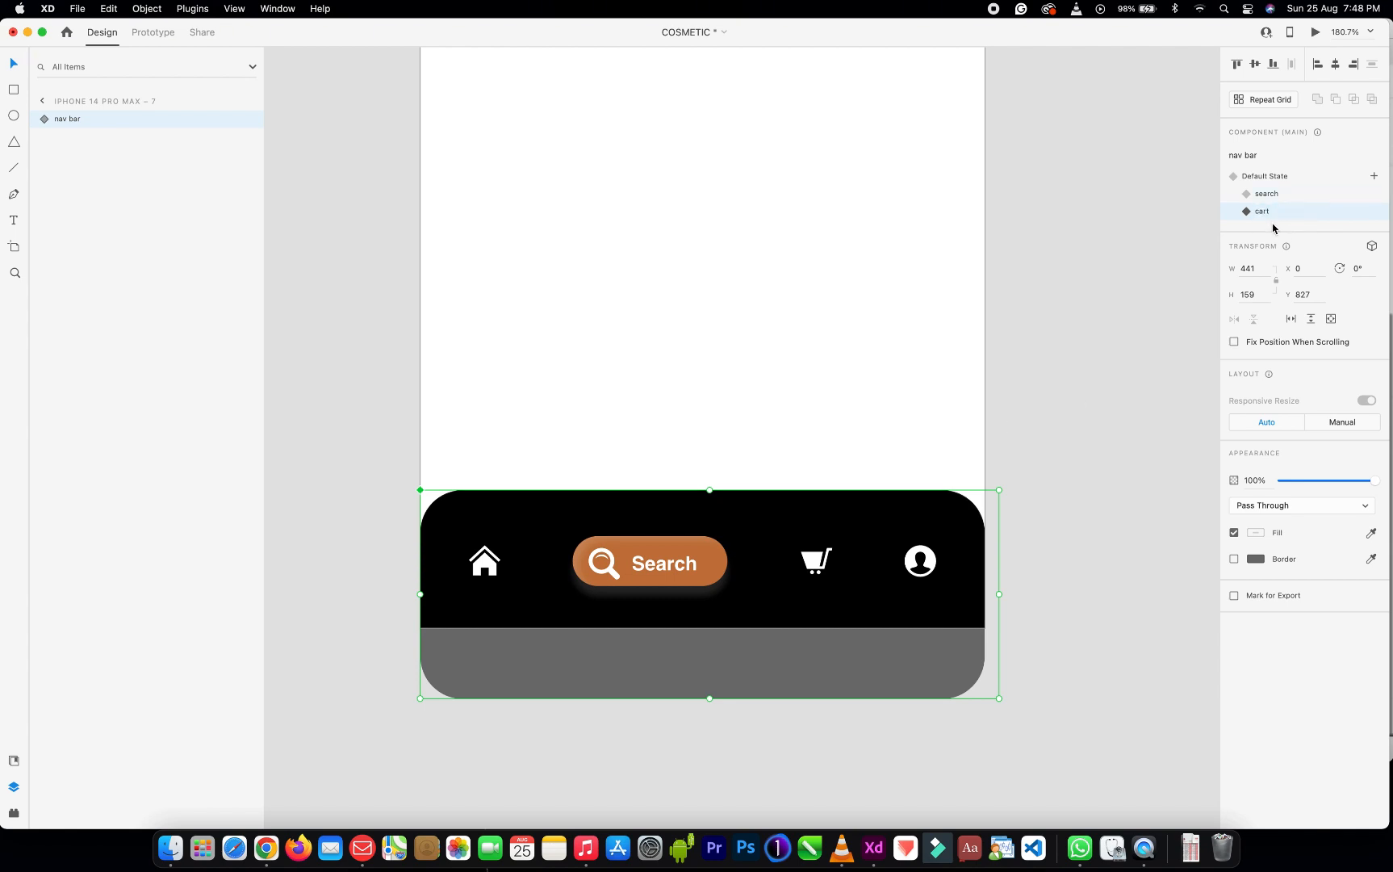
In the cart state, set the Search label's opacity to 0% and the Cart label's opacity to 100%
double_click(682, 565)
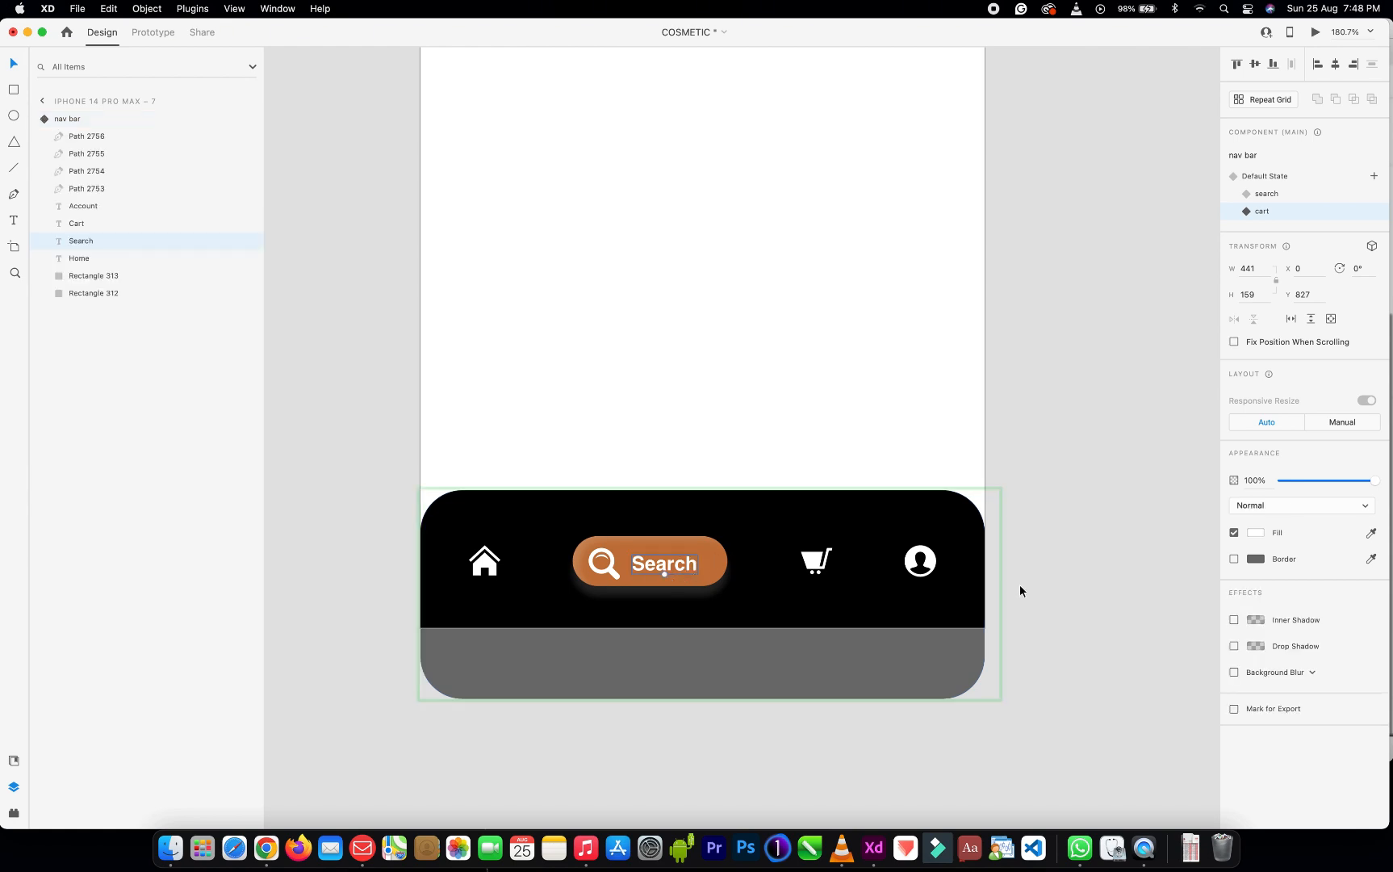
key("Return")
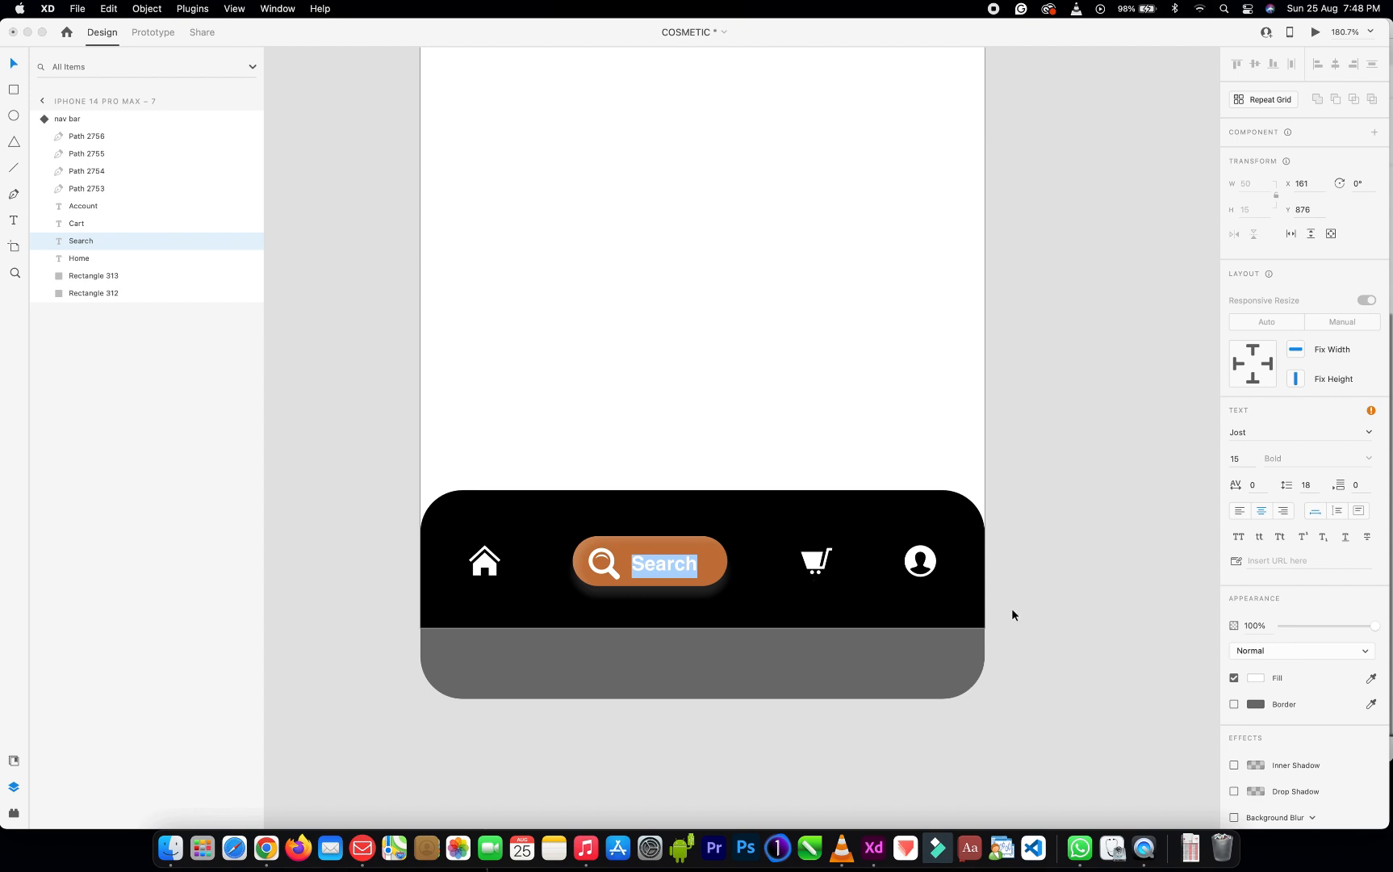
key("Escape")
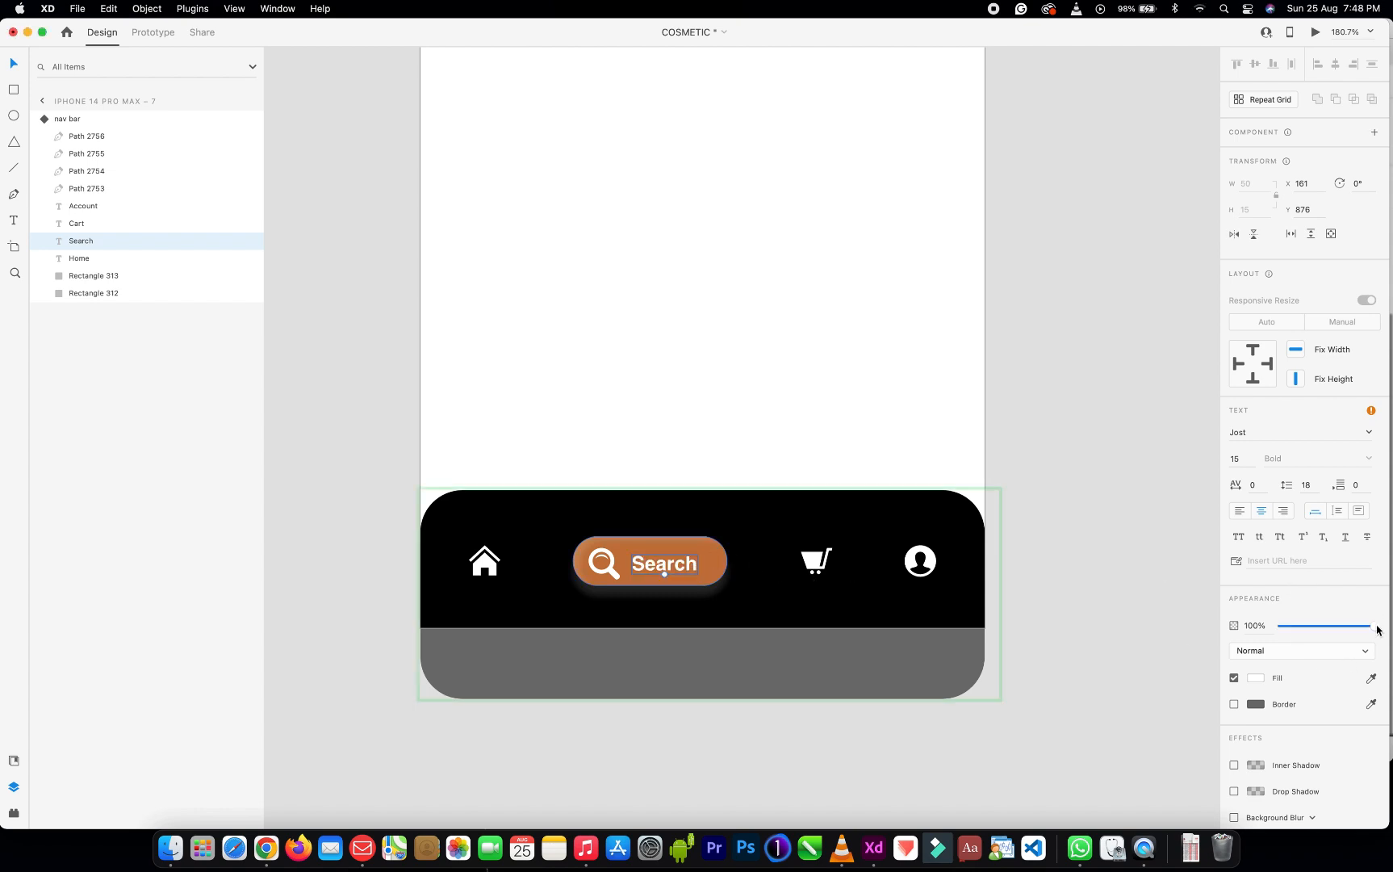
left_click_drag(1376, 627, 1051, 590)
left_click(845, 567)
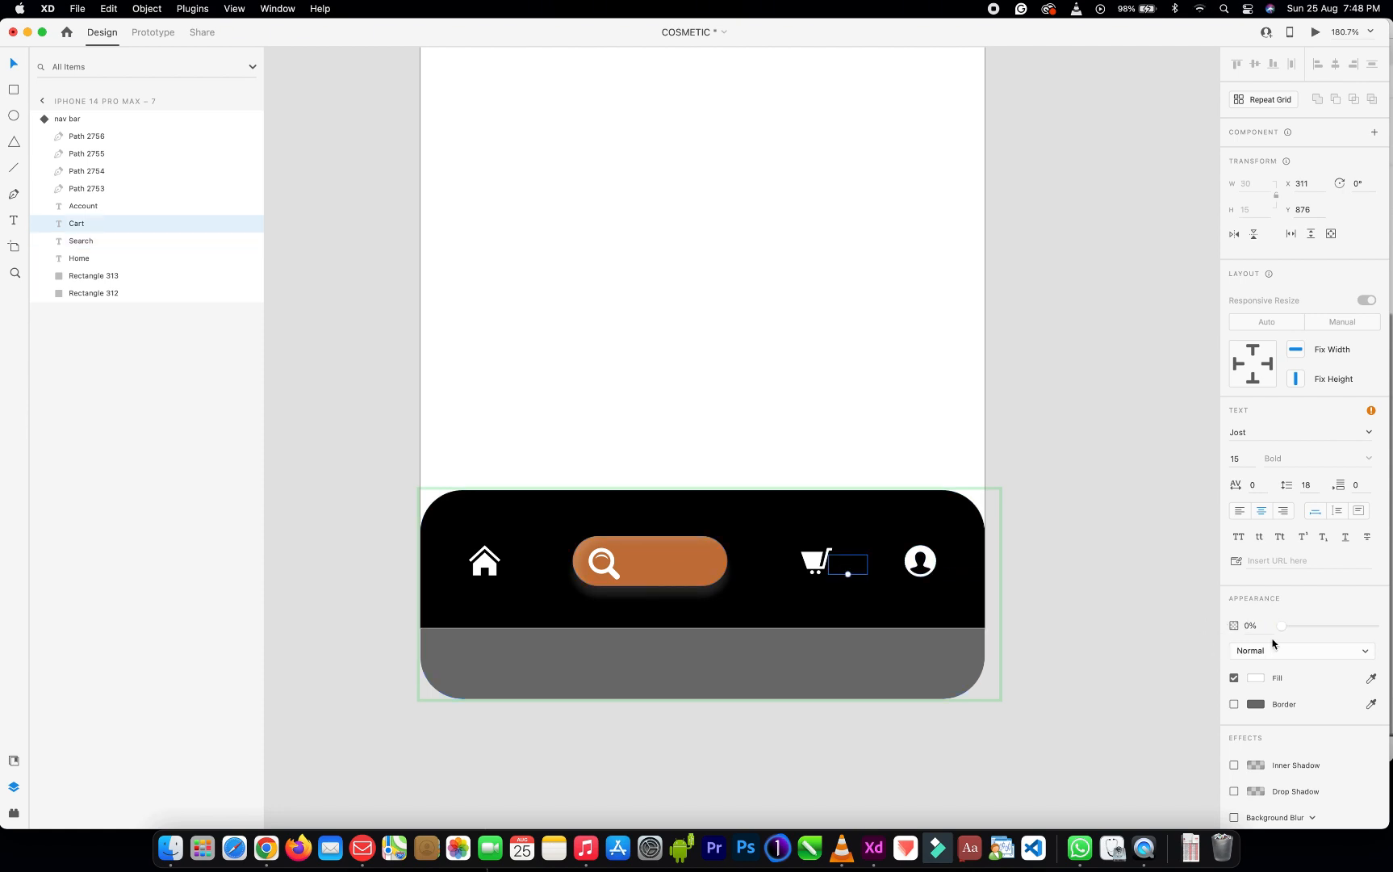
left_click_drag(1284, 627, 1384, 623)
Move the orange pill to about X 206, Y 862 and place the cart icon and label inside it, starting at about X 220, Y 871
left_click(685, 548)
left_click_drag(685, 547, 763, 544)
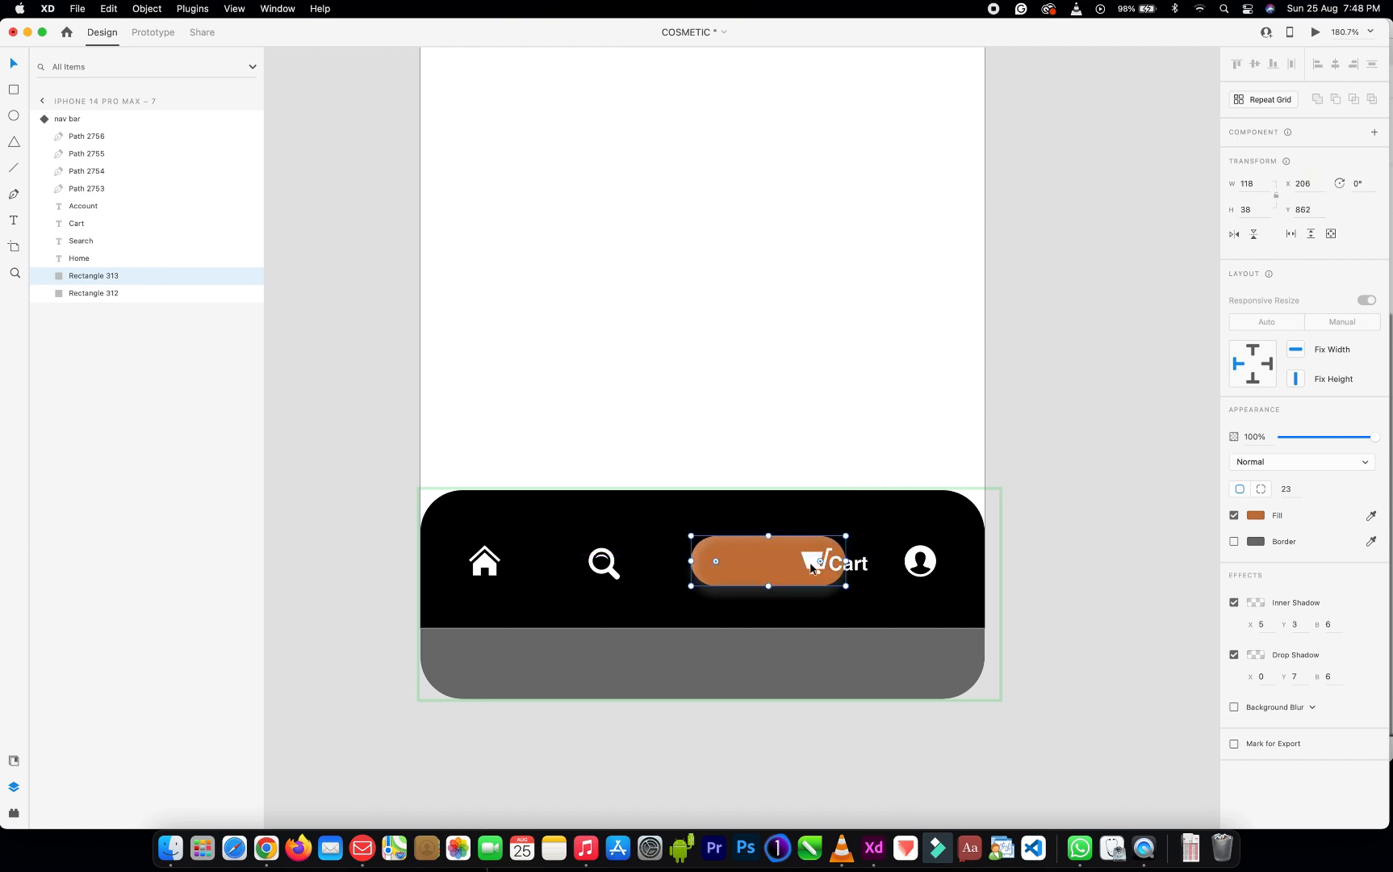
left_click(811, 567)
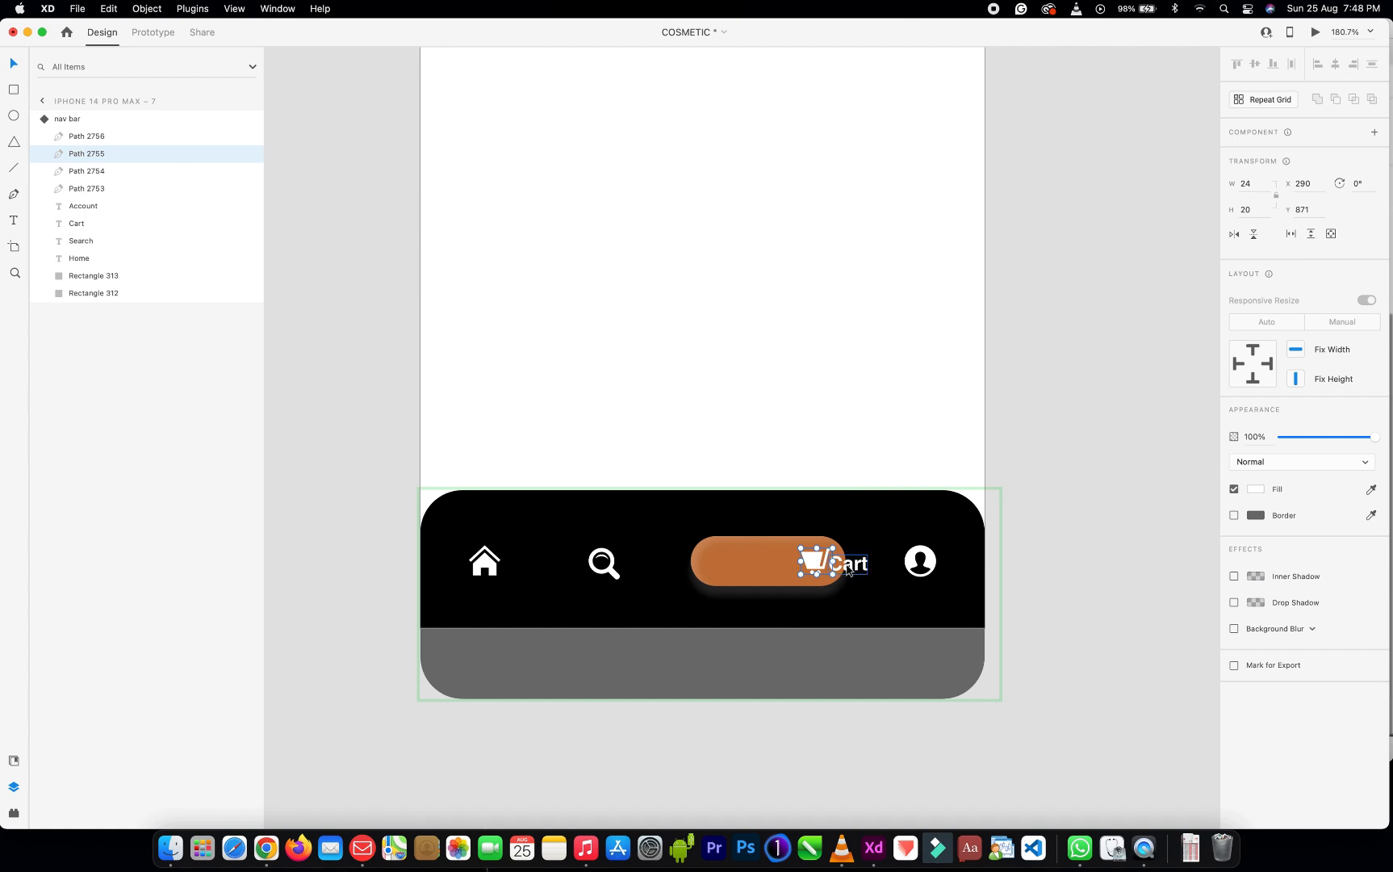
left_click(841, 565, "shift")
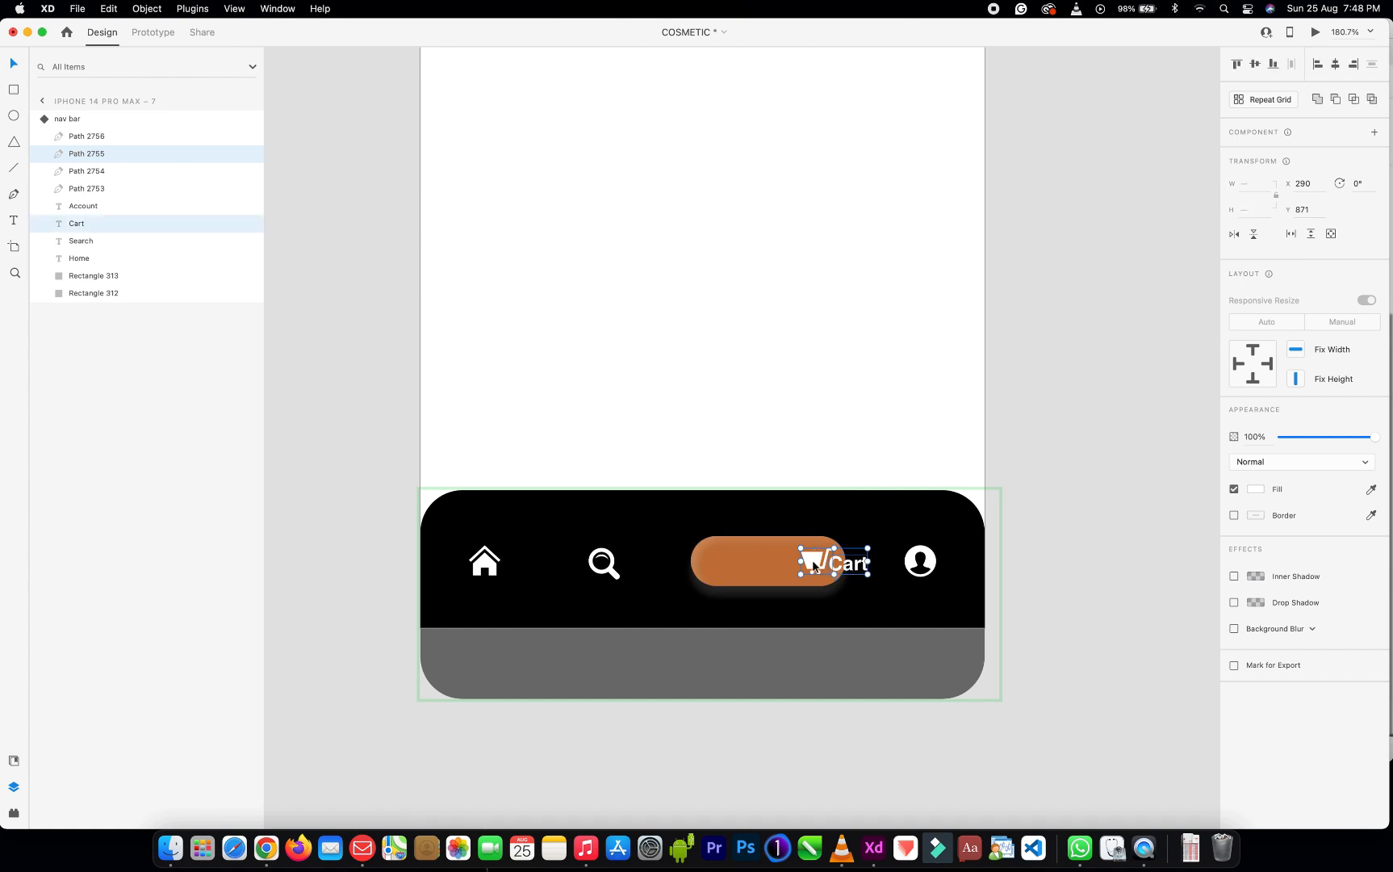
left_click_drag(814, 568, 720, 566)
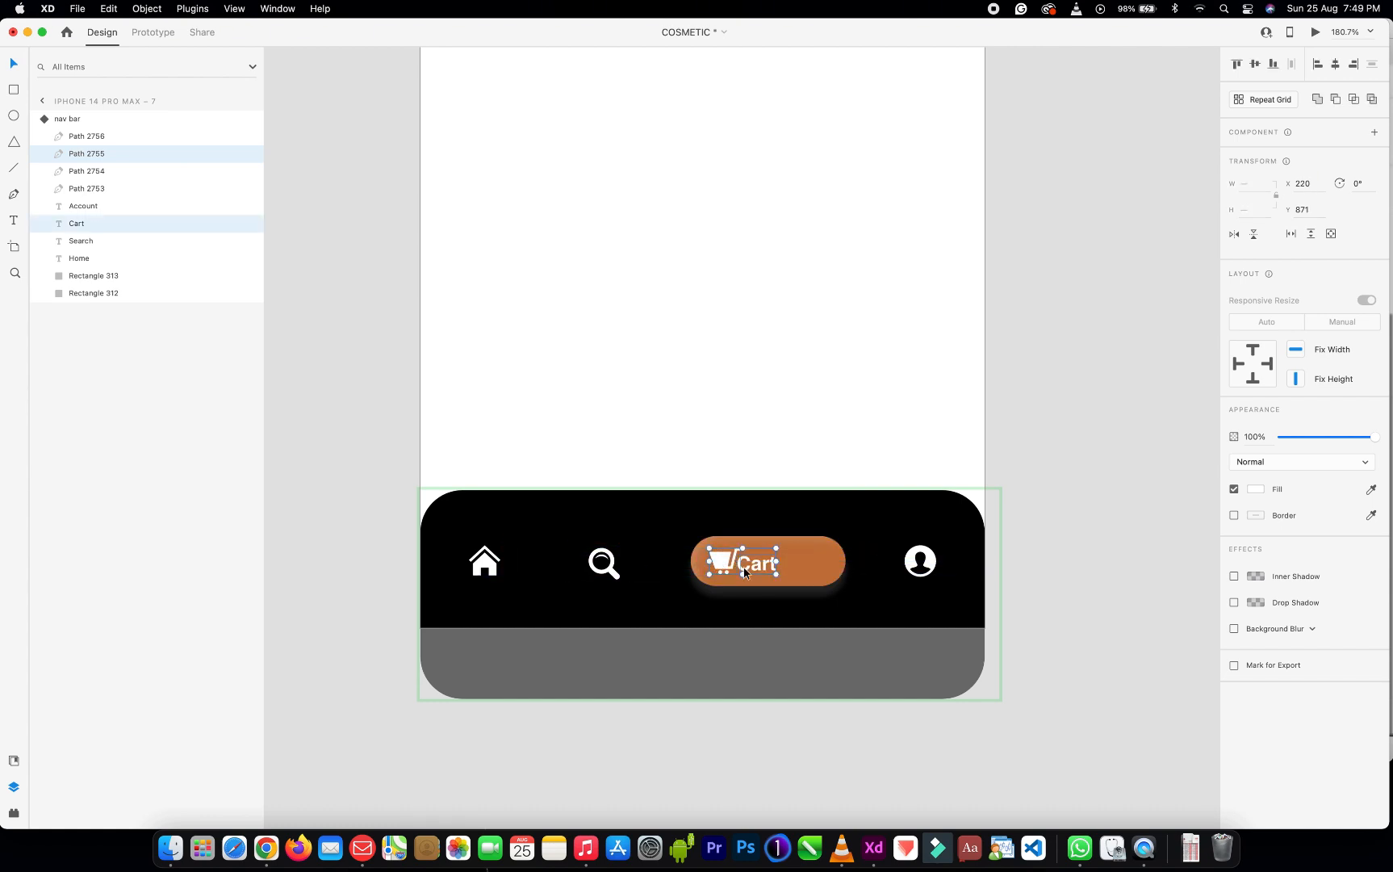
Distribute the pill and the home, search and account icons evenly in the horizontal direction
left_click(795, 554)
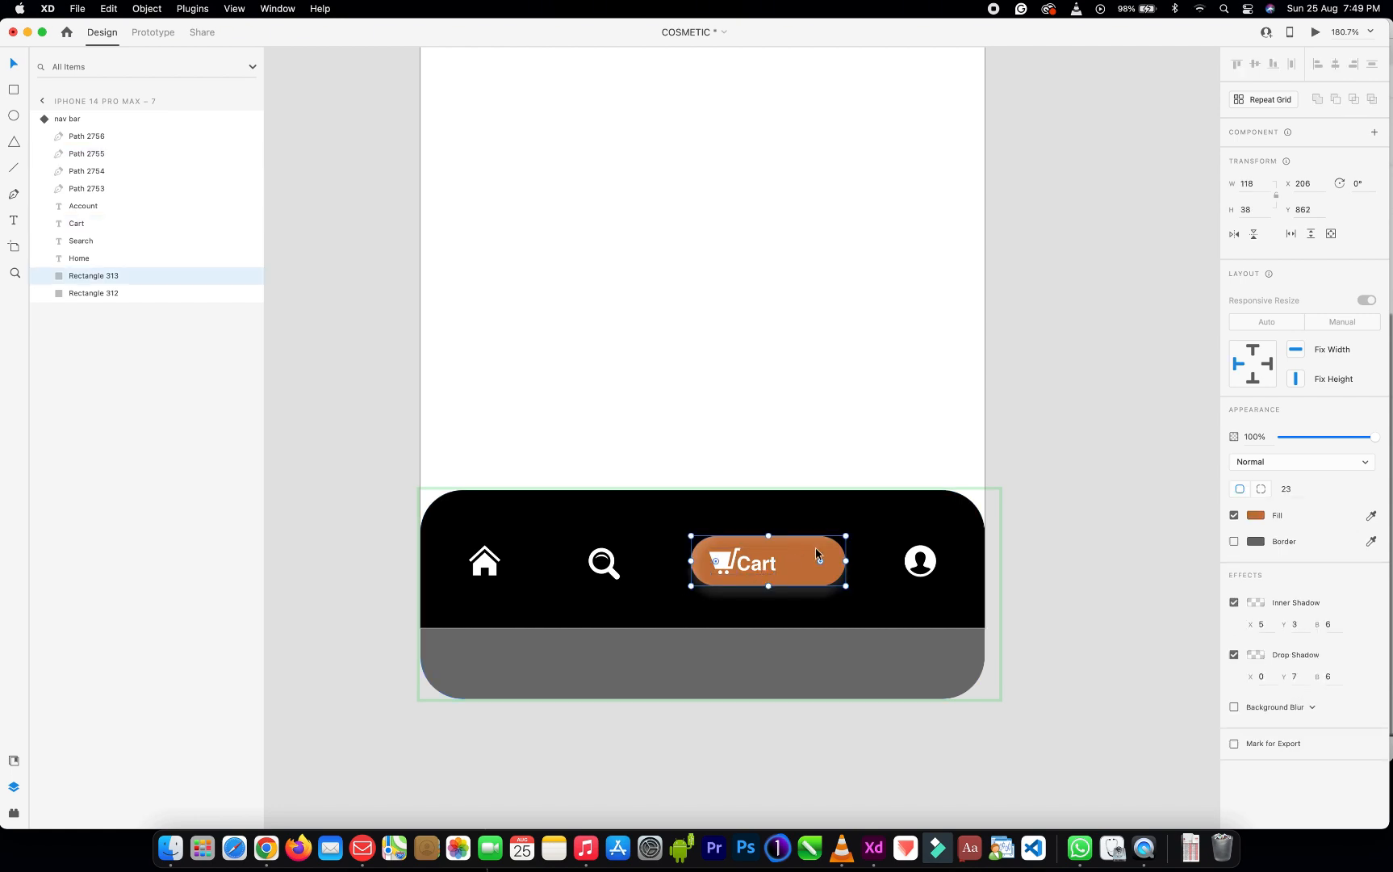
left_click(860, 548)
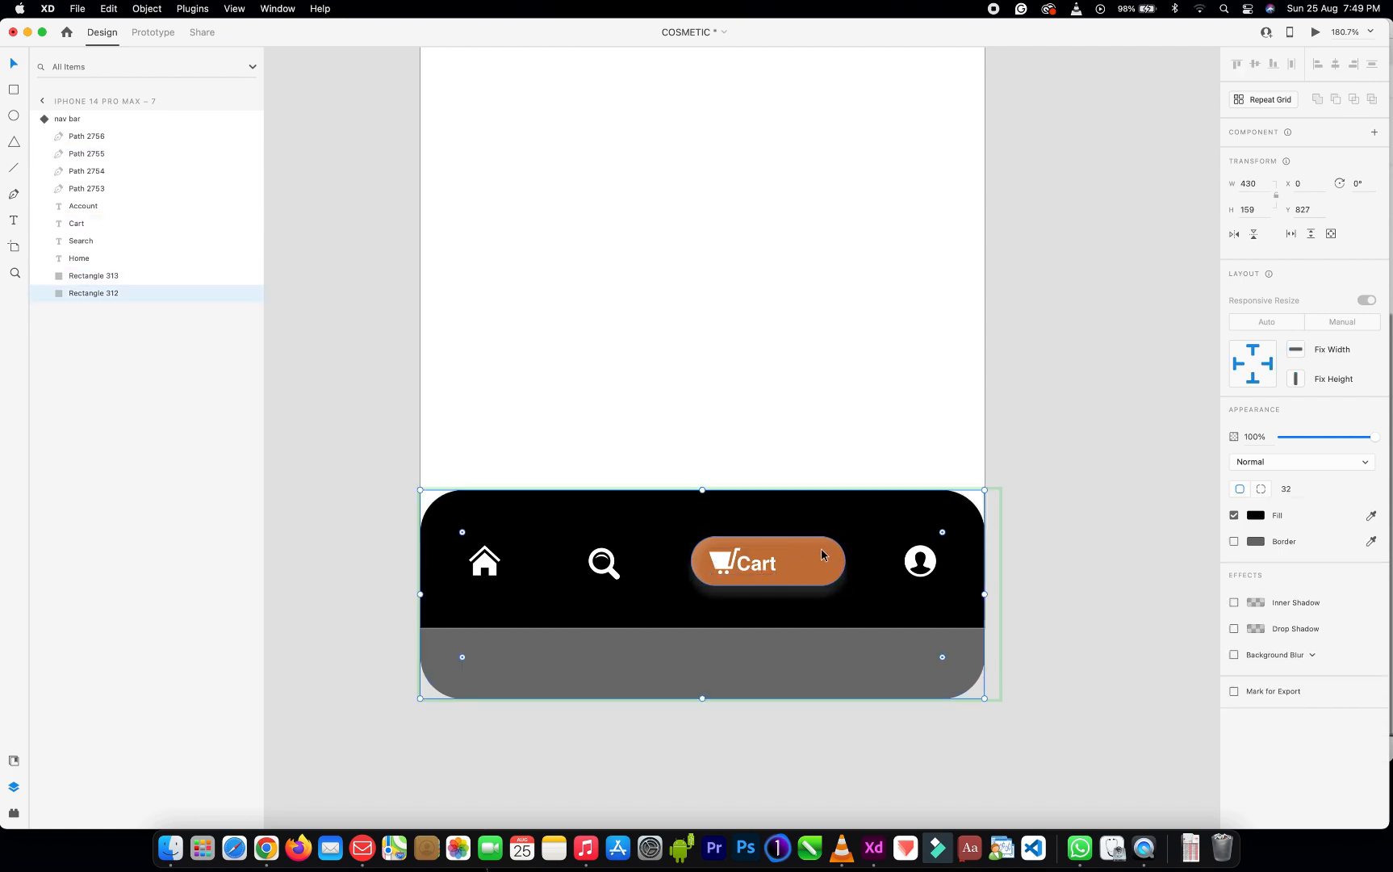
left_click(821, 554)
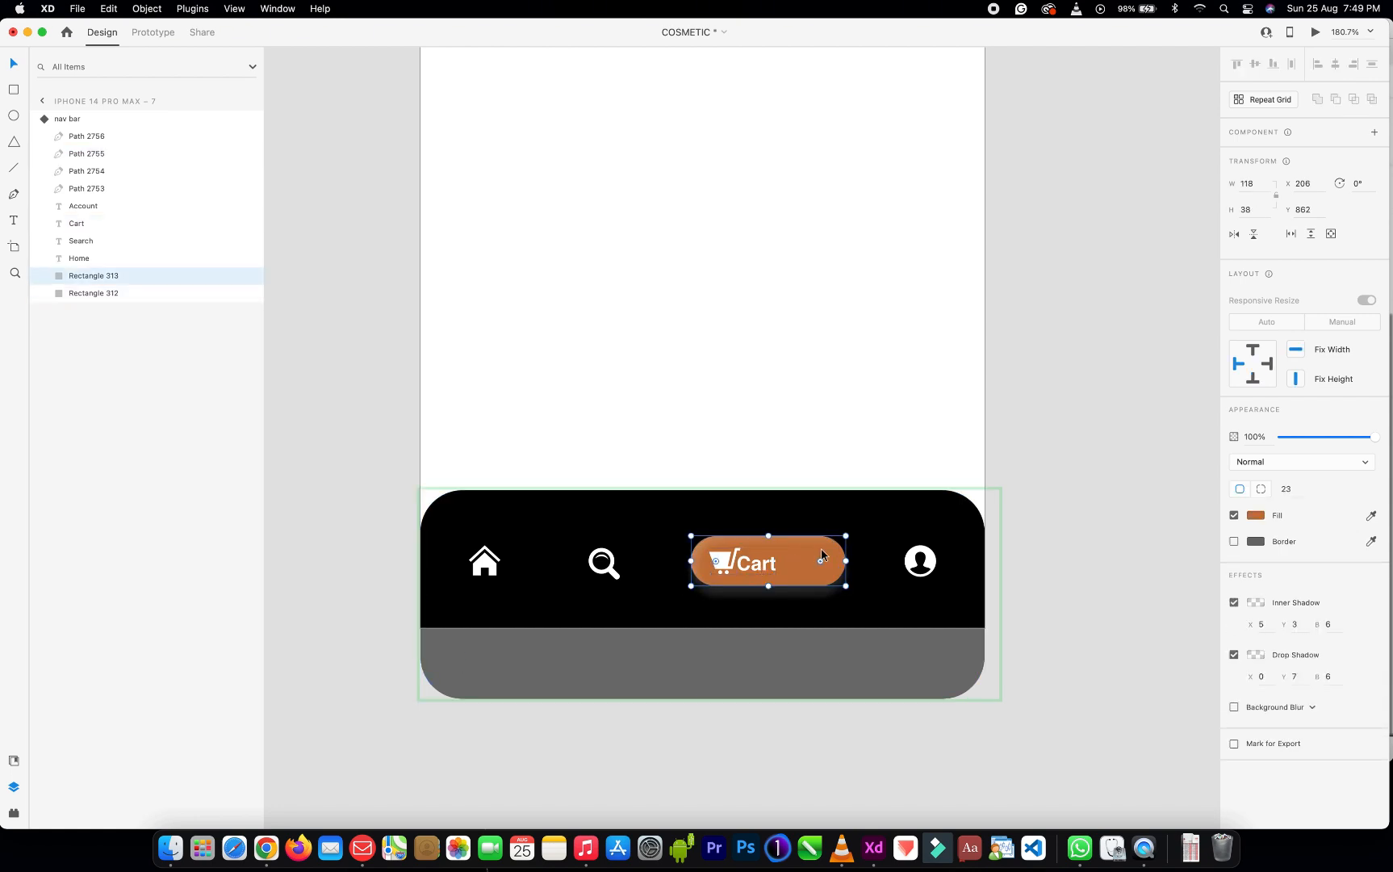
left_click(617, 578, "shift")
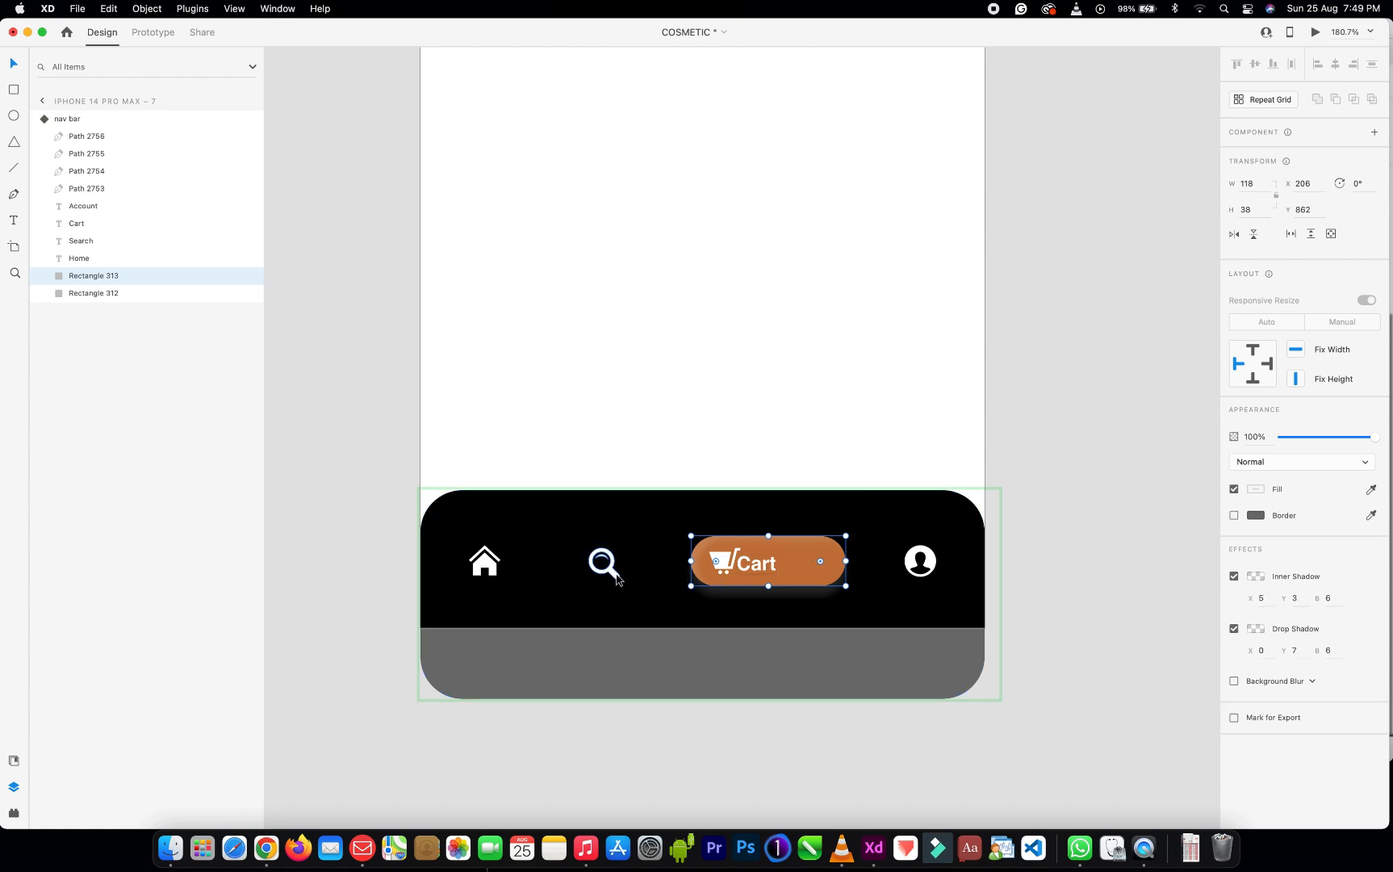
left_click(494, 570, "shift")
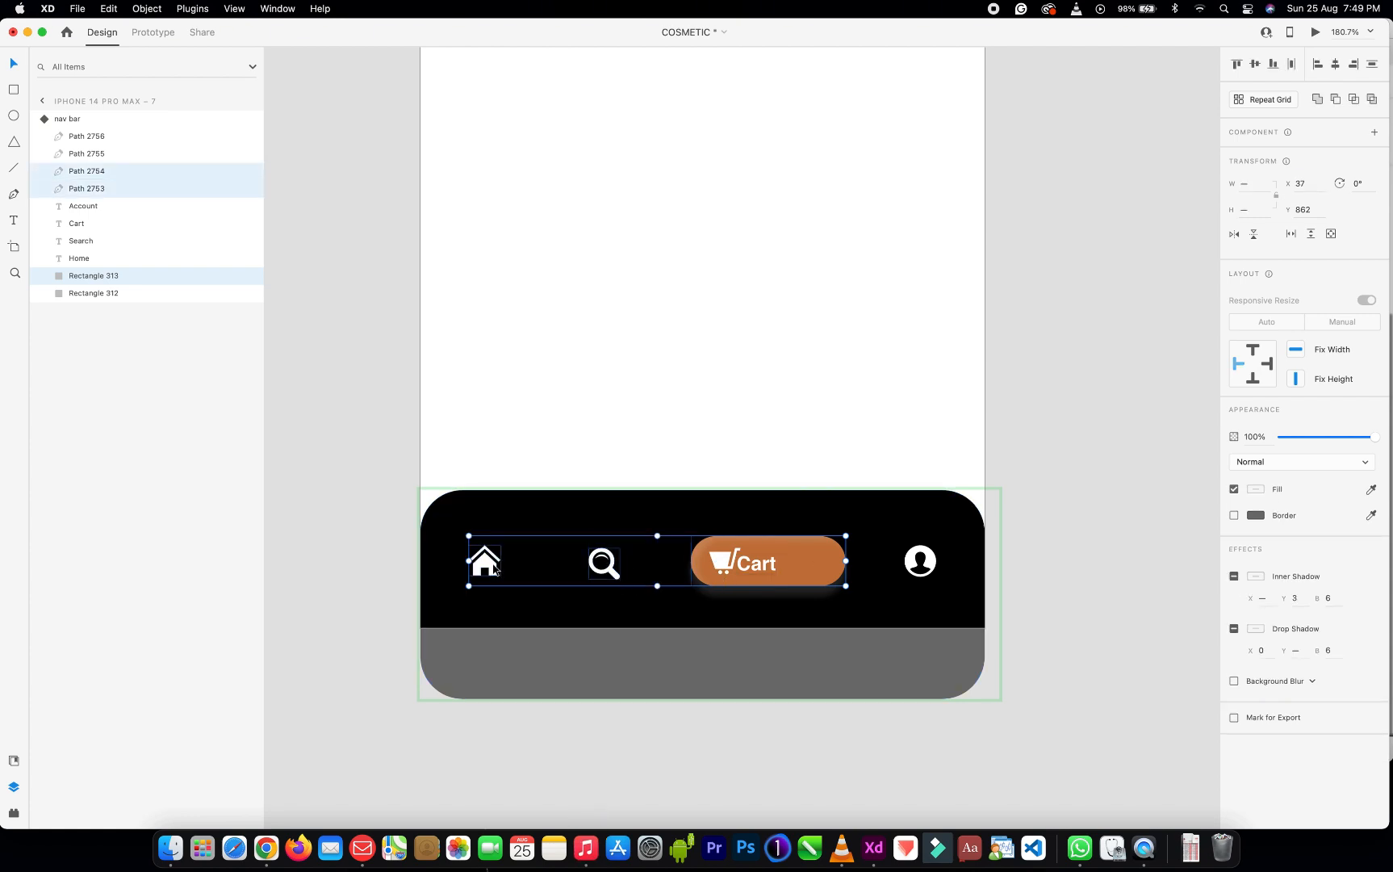
left_click(933, 565, "shift")
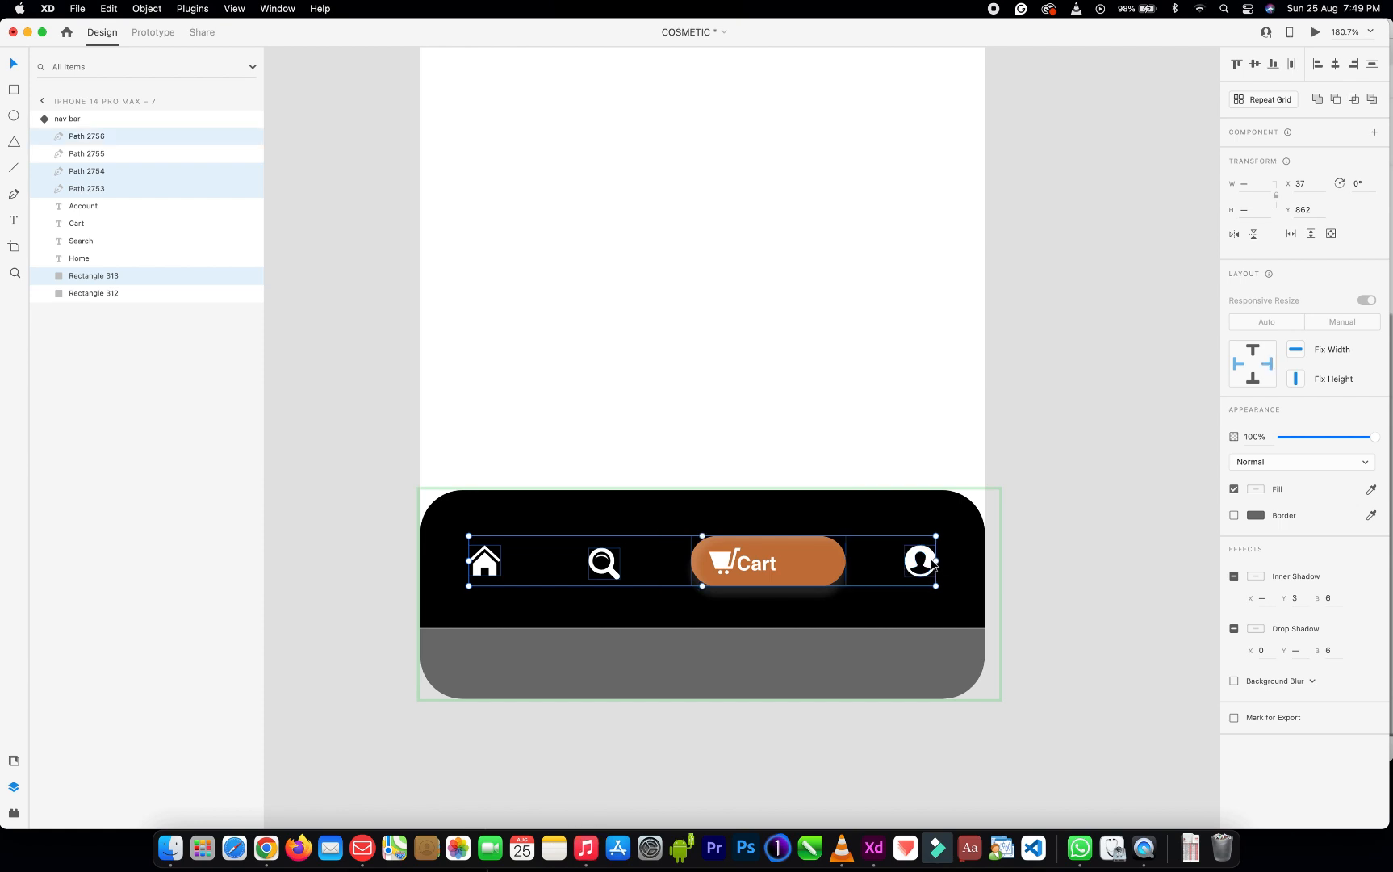
left_click(1293, 66)
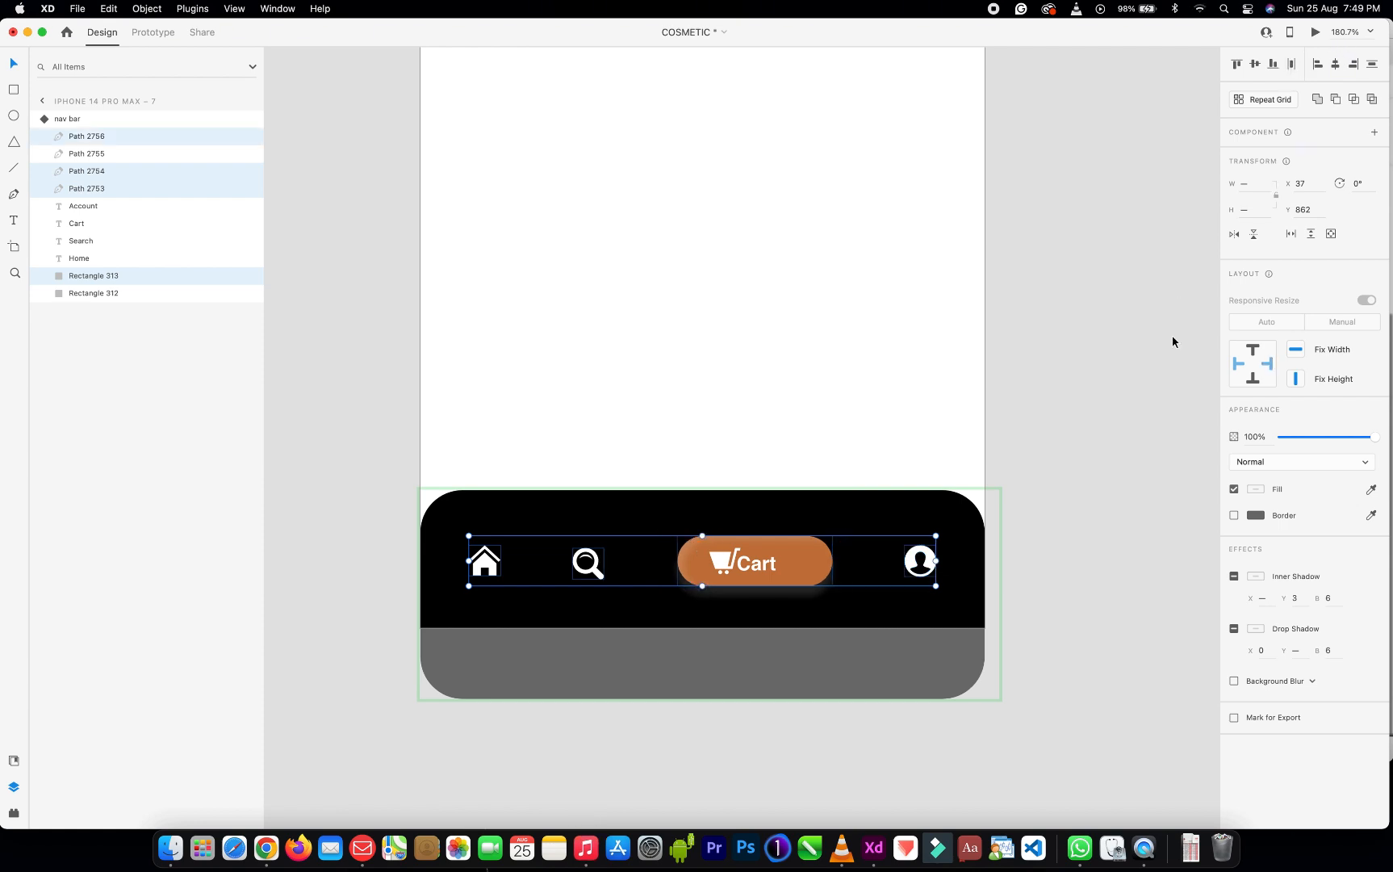
left_click(1042, 540)
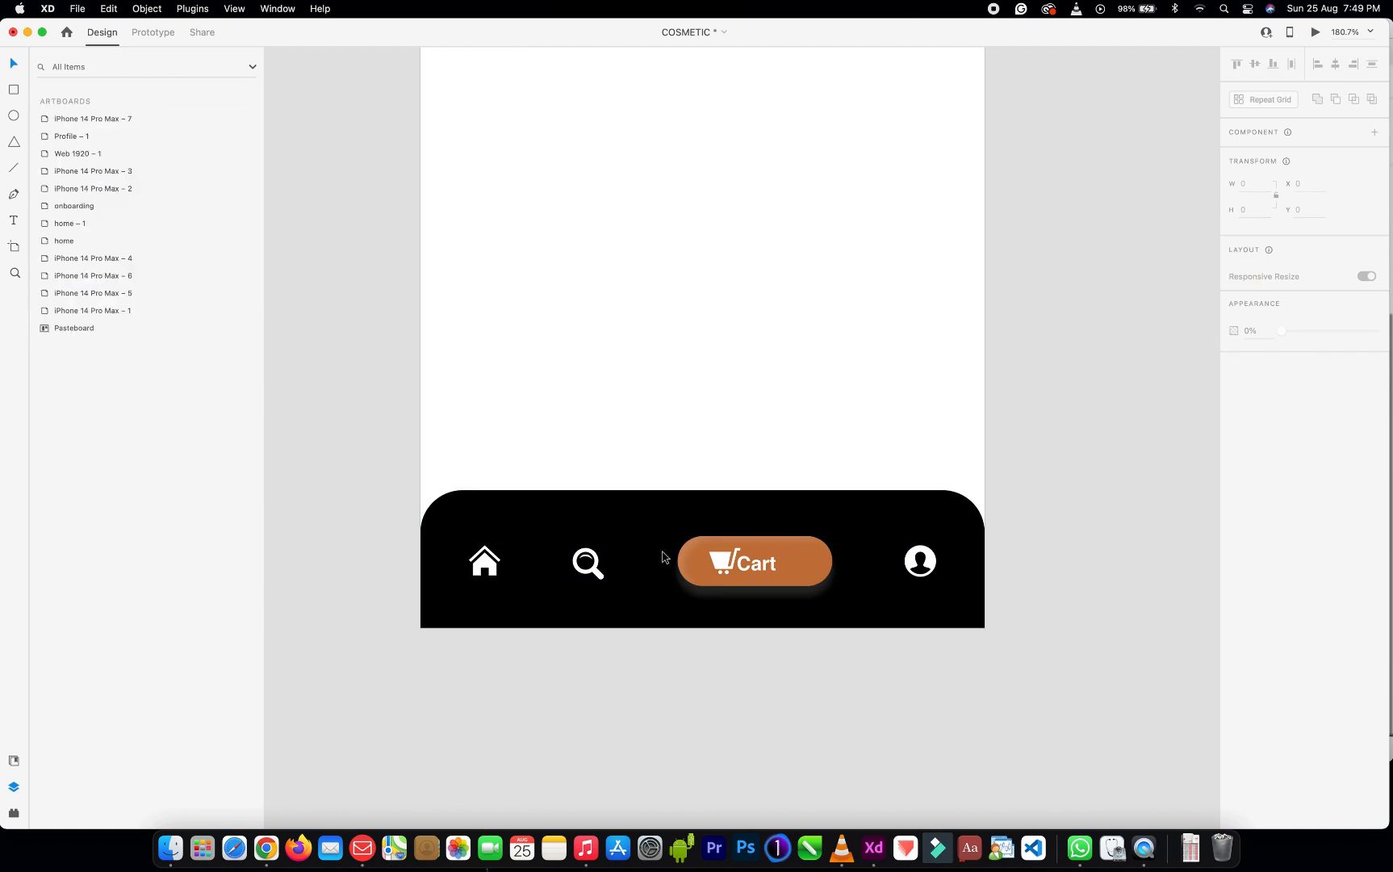
left_click(708, 562)
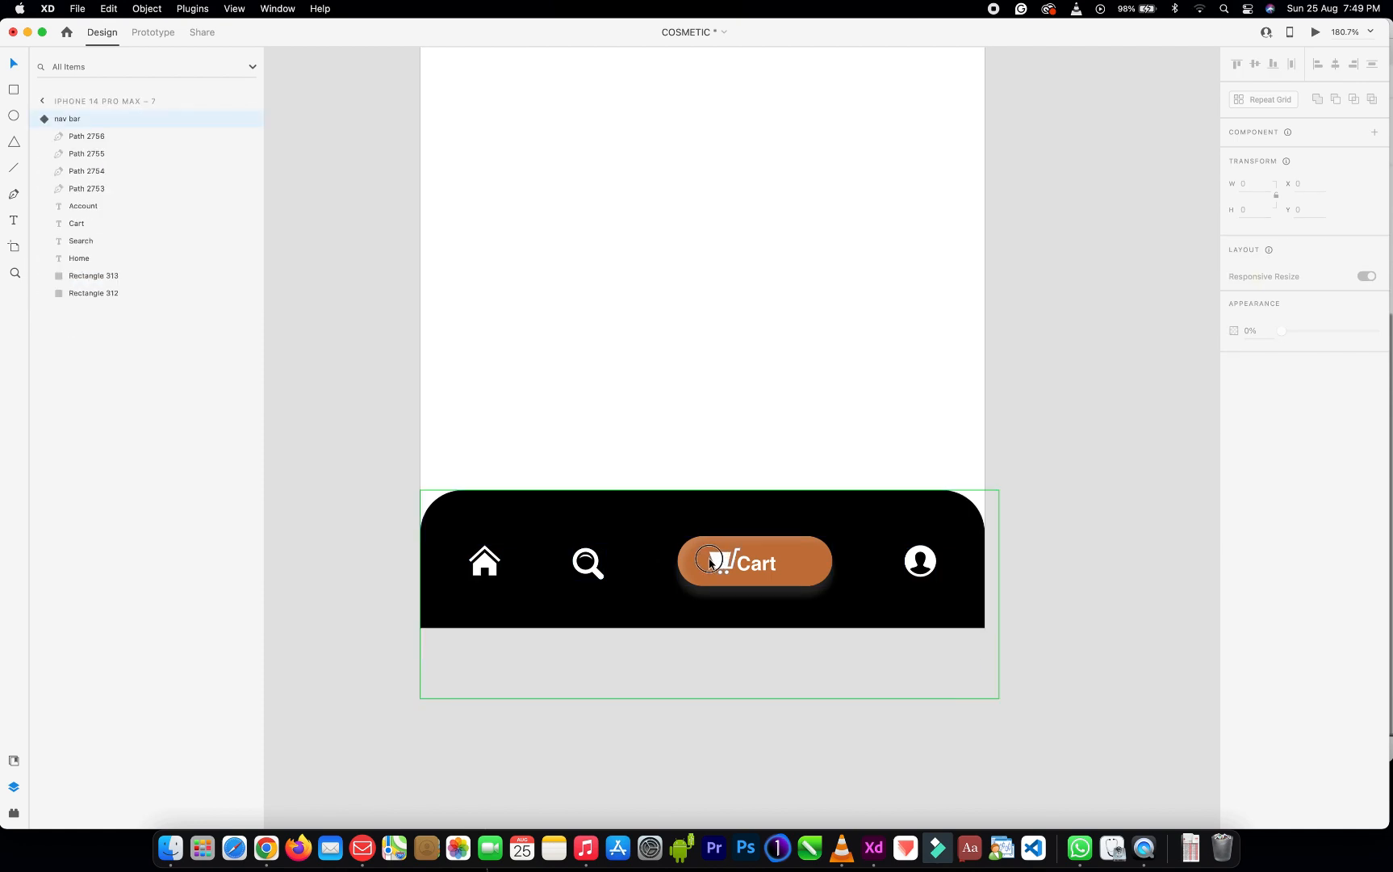
left_click_drag(708, 559, 707, 558)
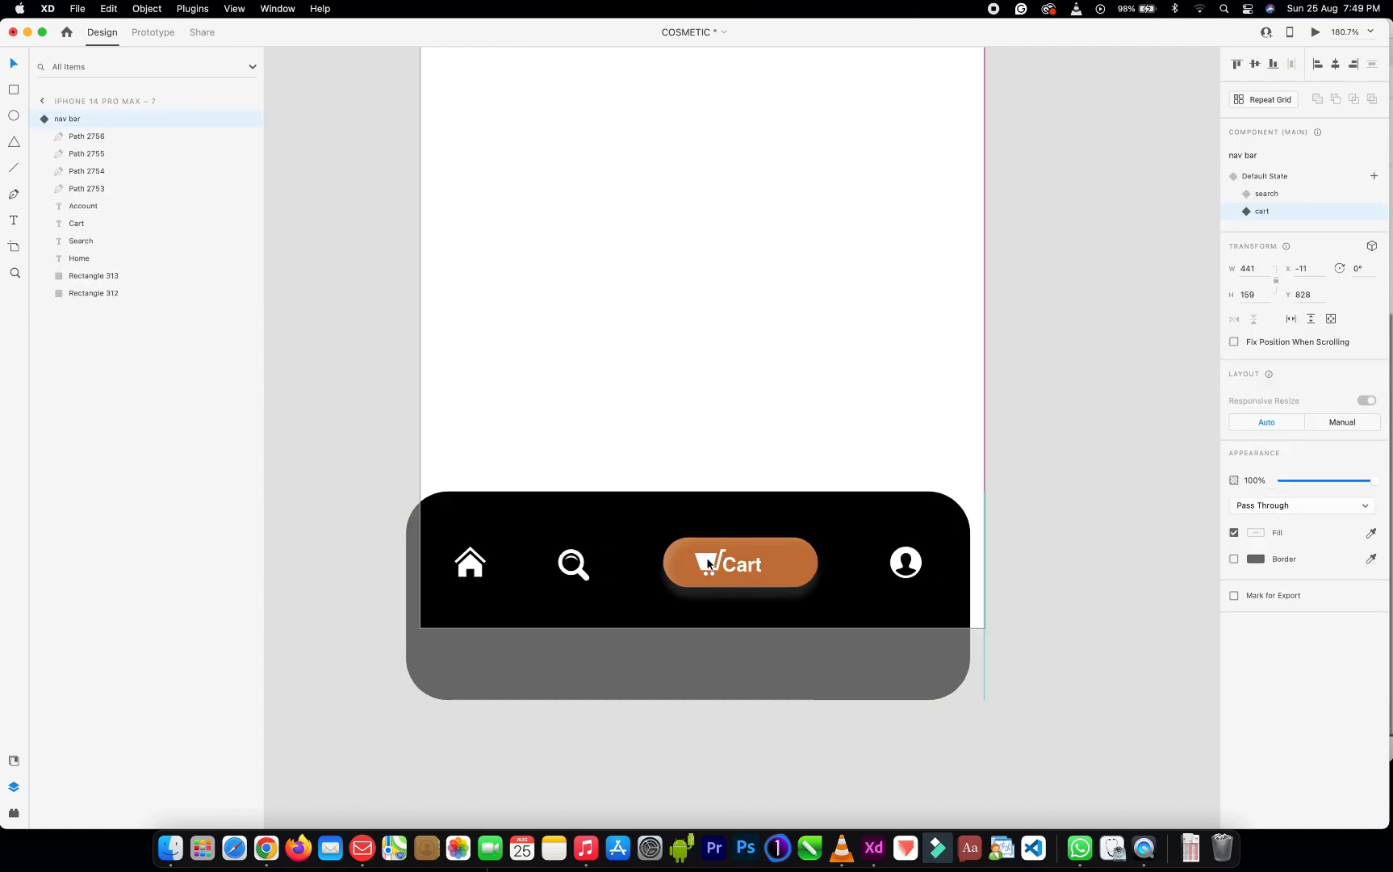
key("super+z")
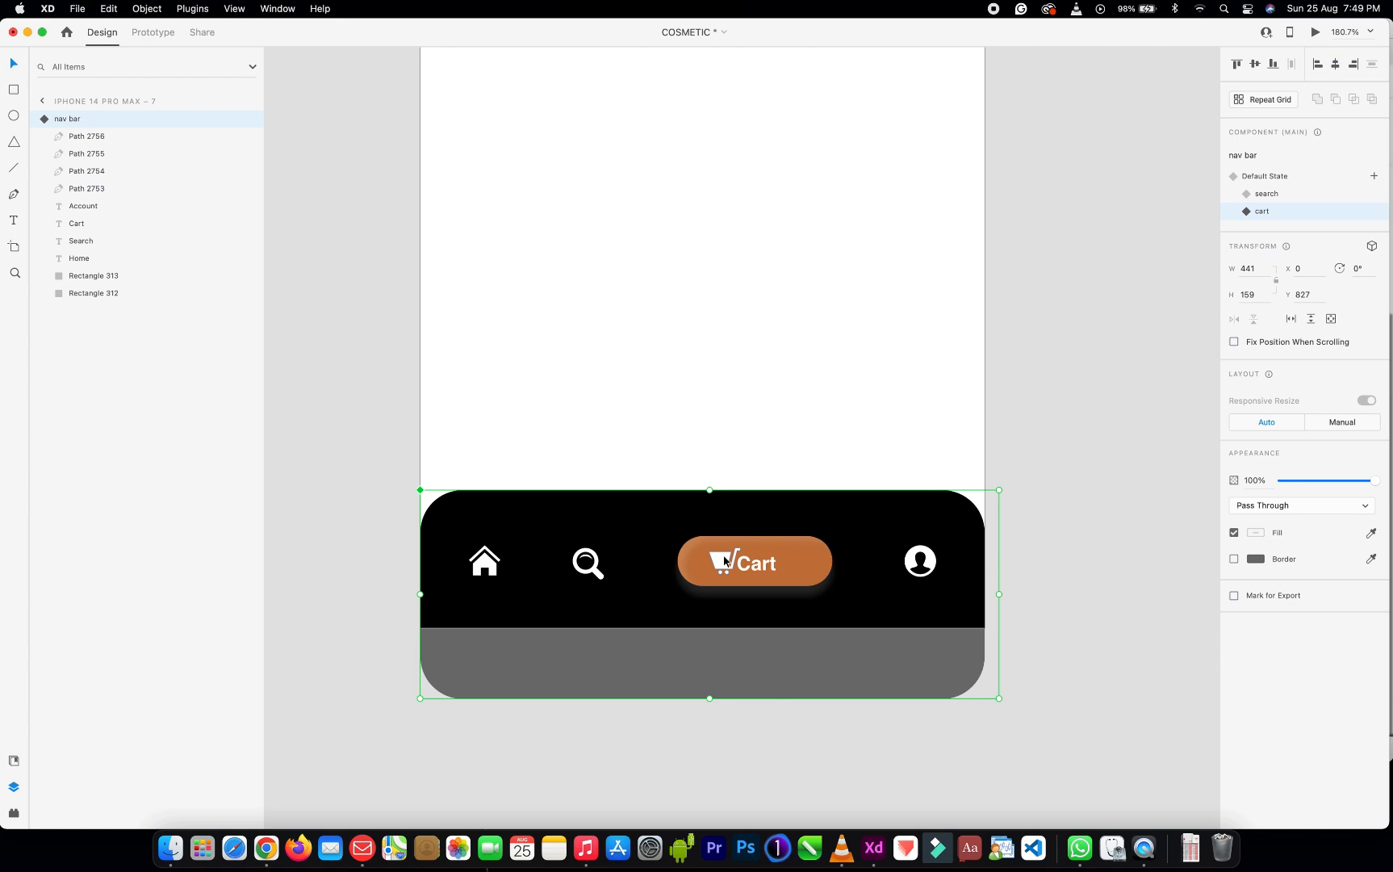
Space out the pill's contents, moving the cart icon to about X 208 and the Cart label to about X 240, Y 876
double_click(724, 561)
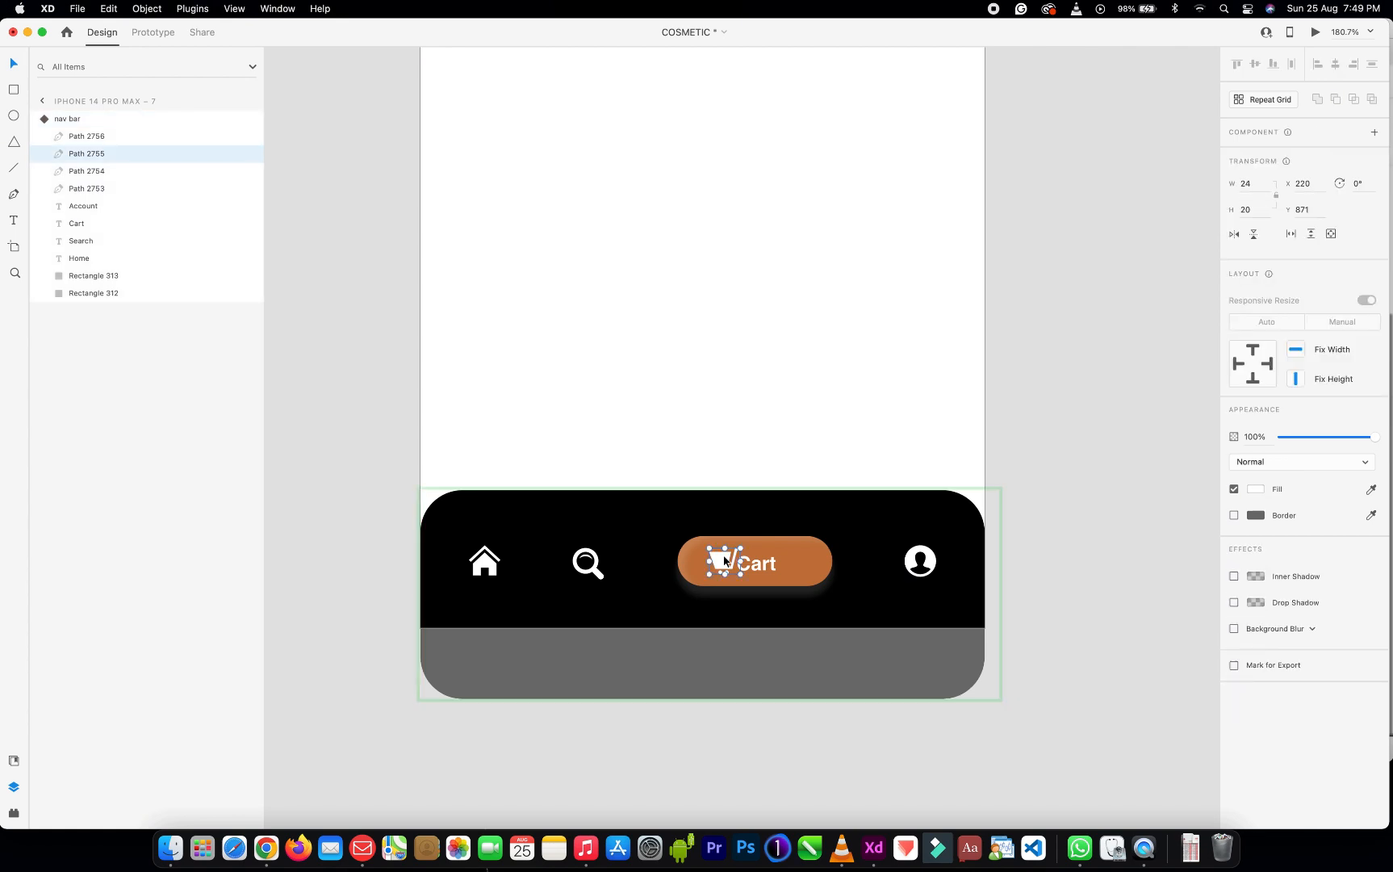
left_click_drag(724, 561, 709, 558)
left_click_drag(759, 564, 757, 571)
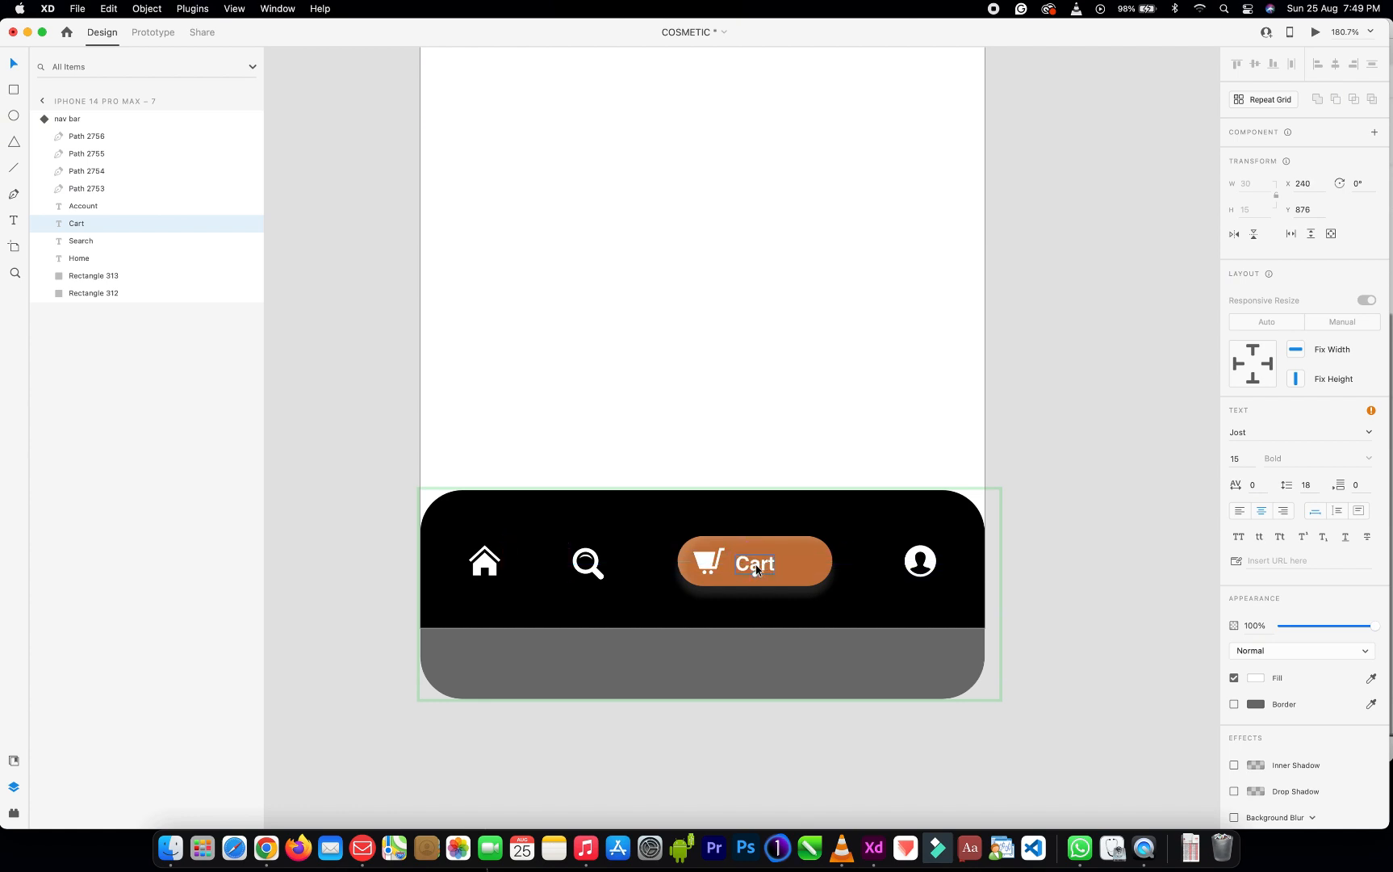
left_click(1044, 574)
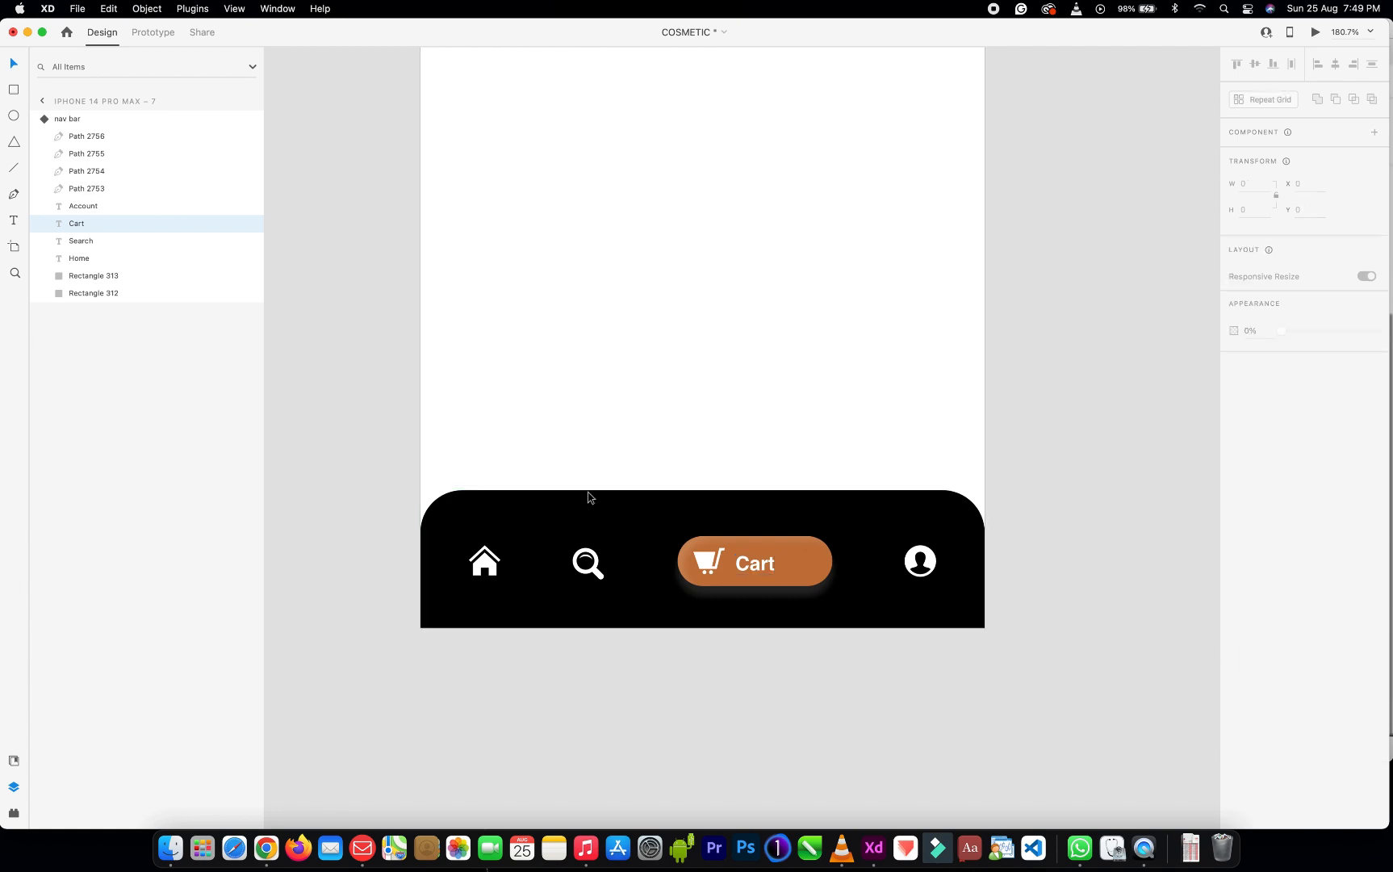
Add another new state named "profile" to the nav bar component
left_click(501, 523)
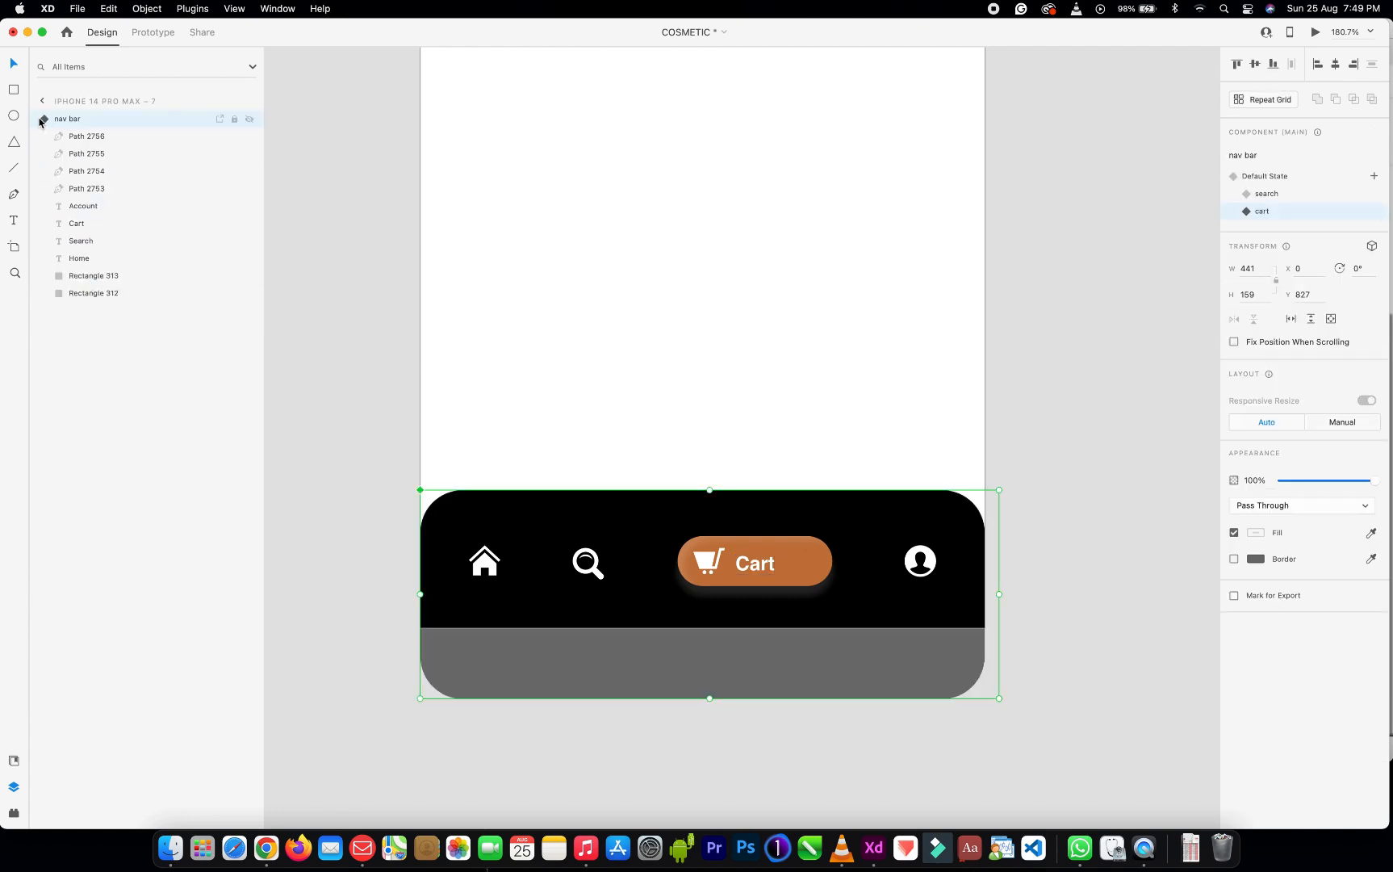
left_click(1373, 177)
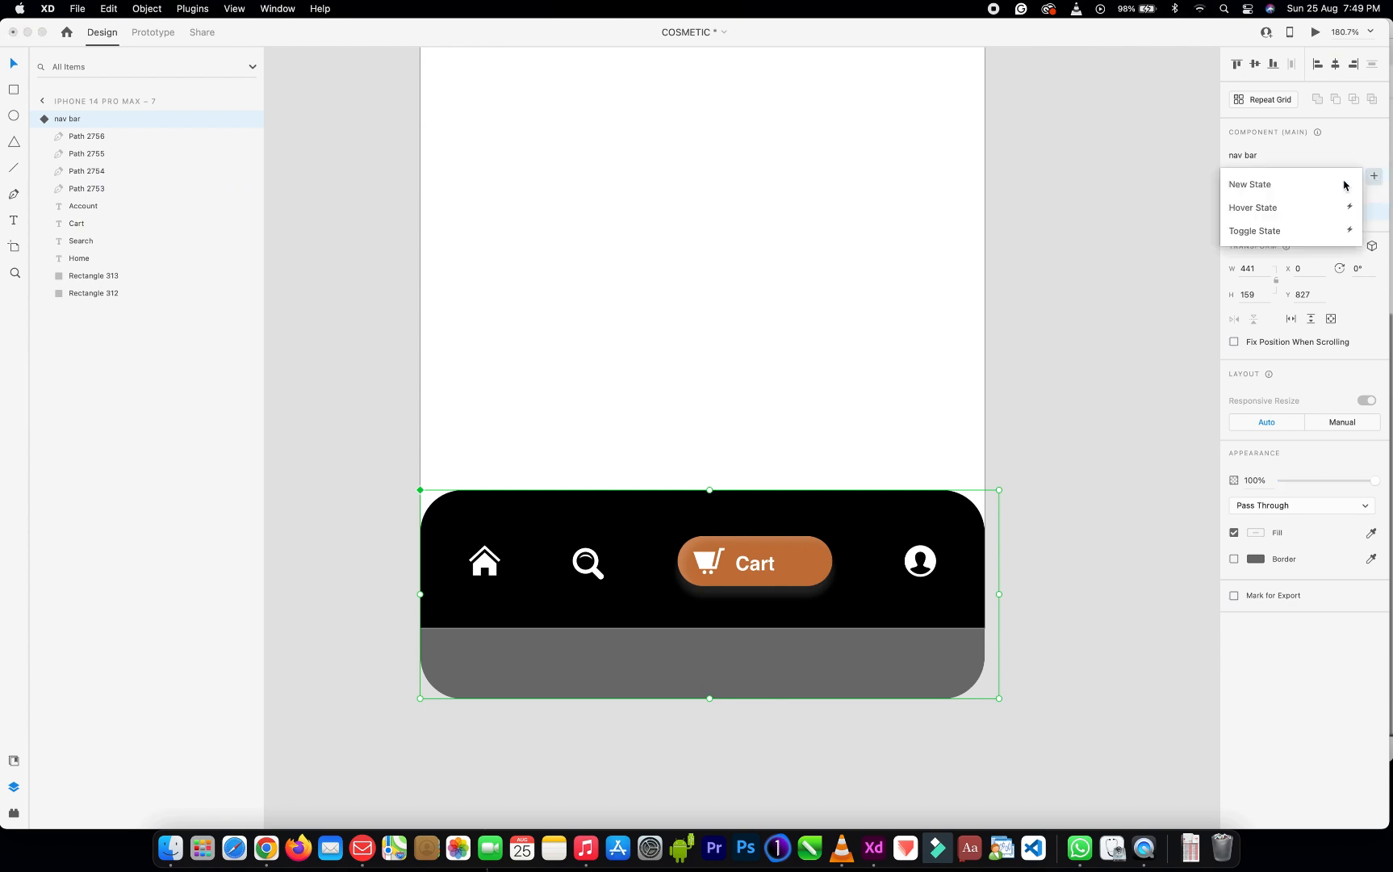
left_click(1268, 185)
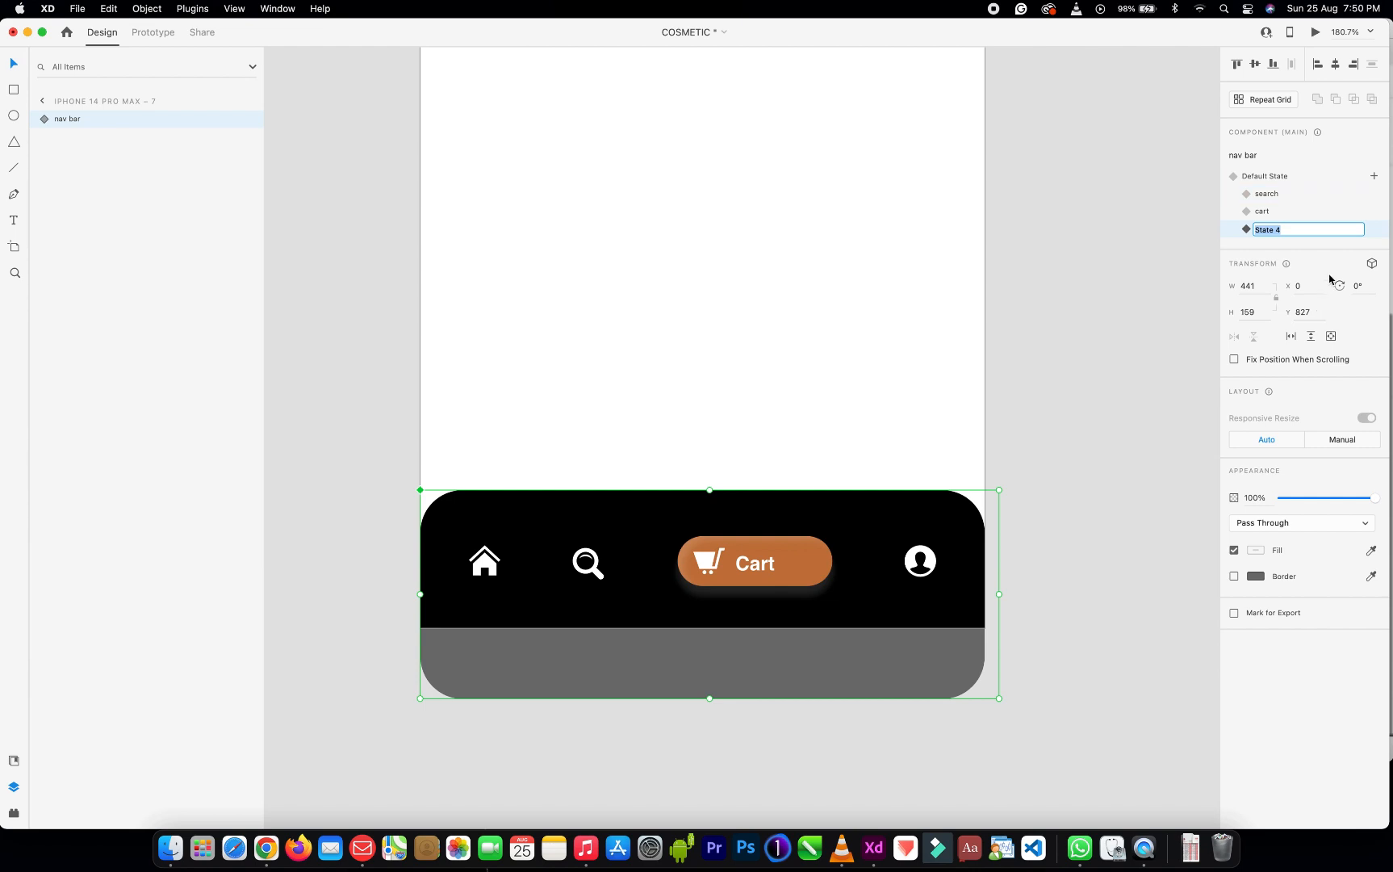
type("profile")
key("Return")
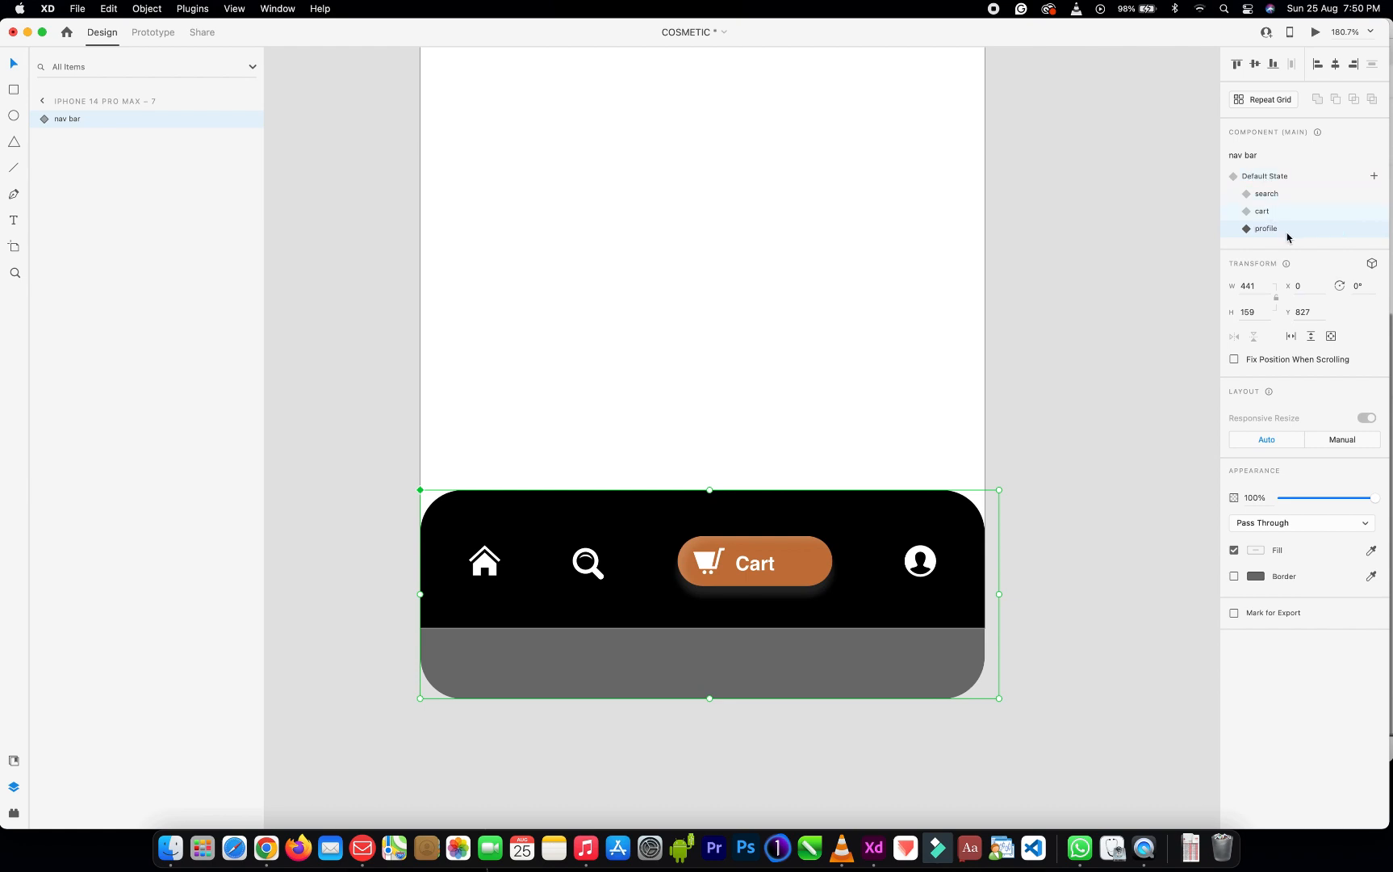
In the profile state, set the Cart label's opacity to 0% and the Account label's opacity to 100%
double_click(759, 563)
double_click(780, 562)
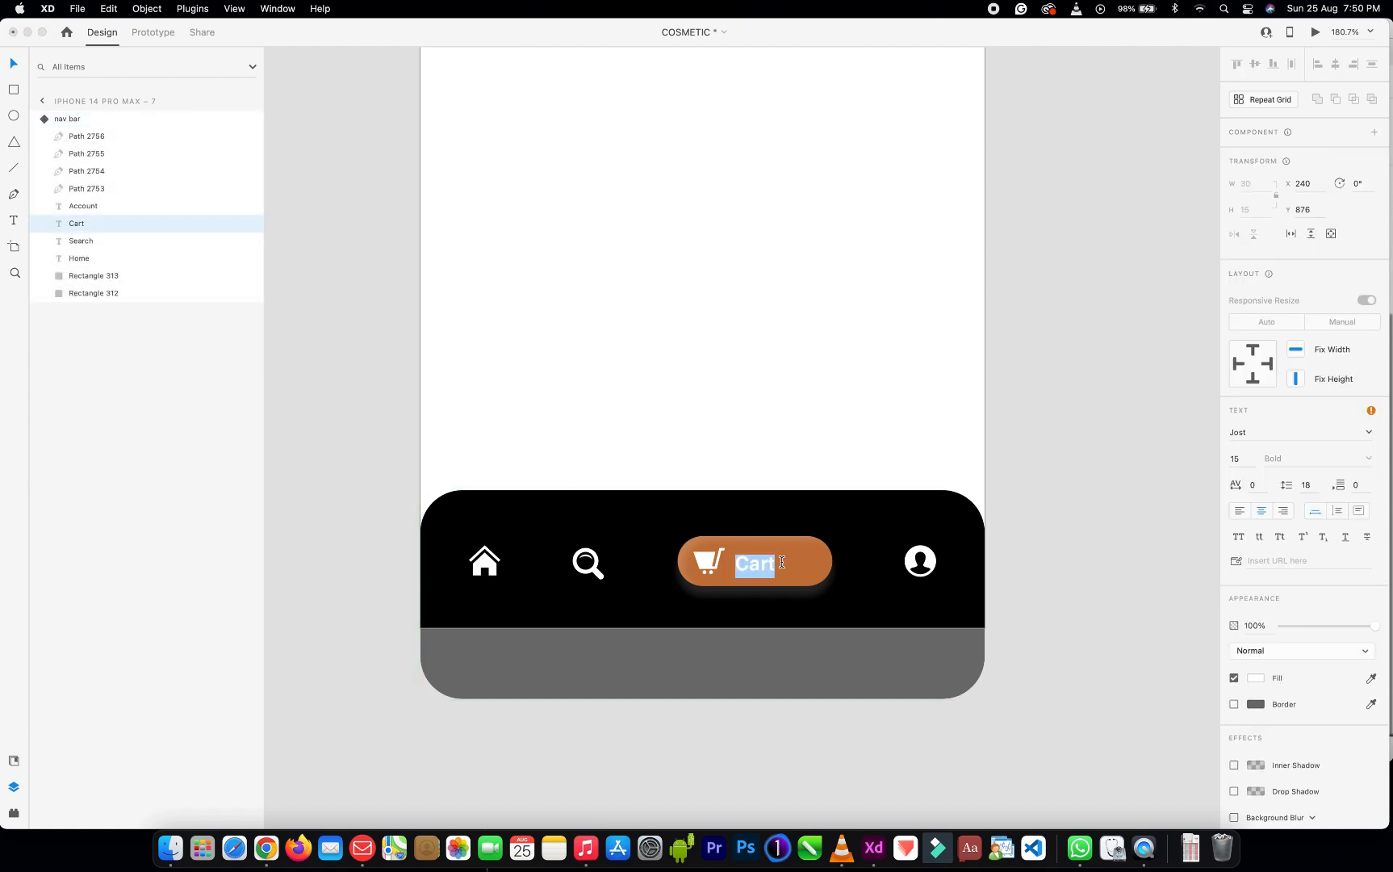
key("Escape")
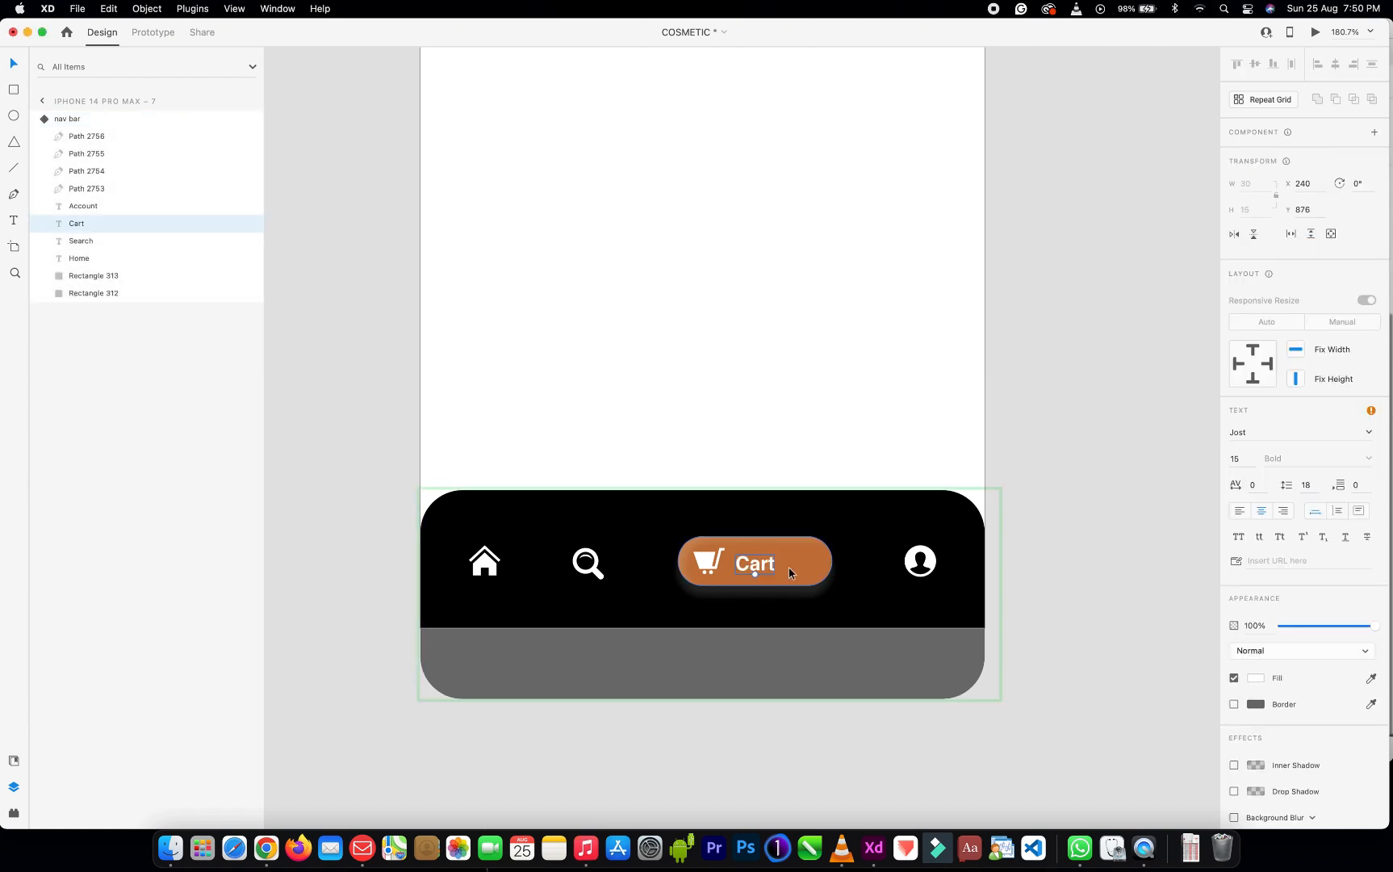
left_click_drag(1377, 631, 1194, 623)
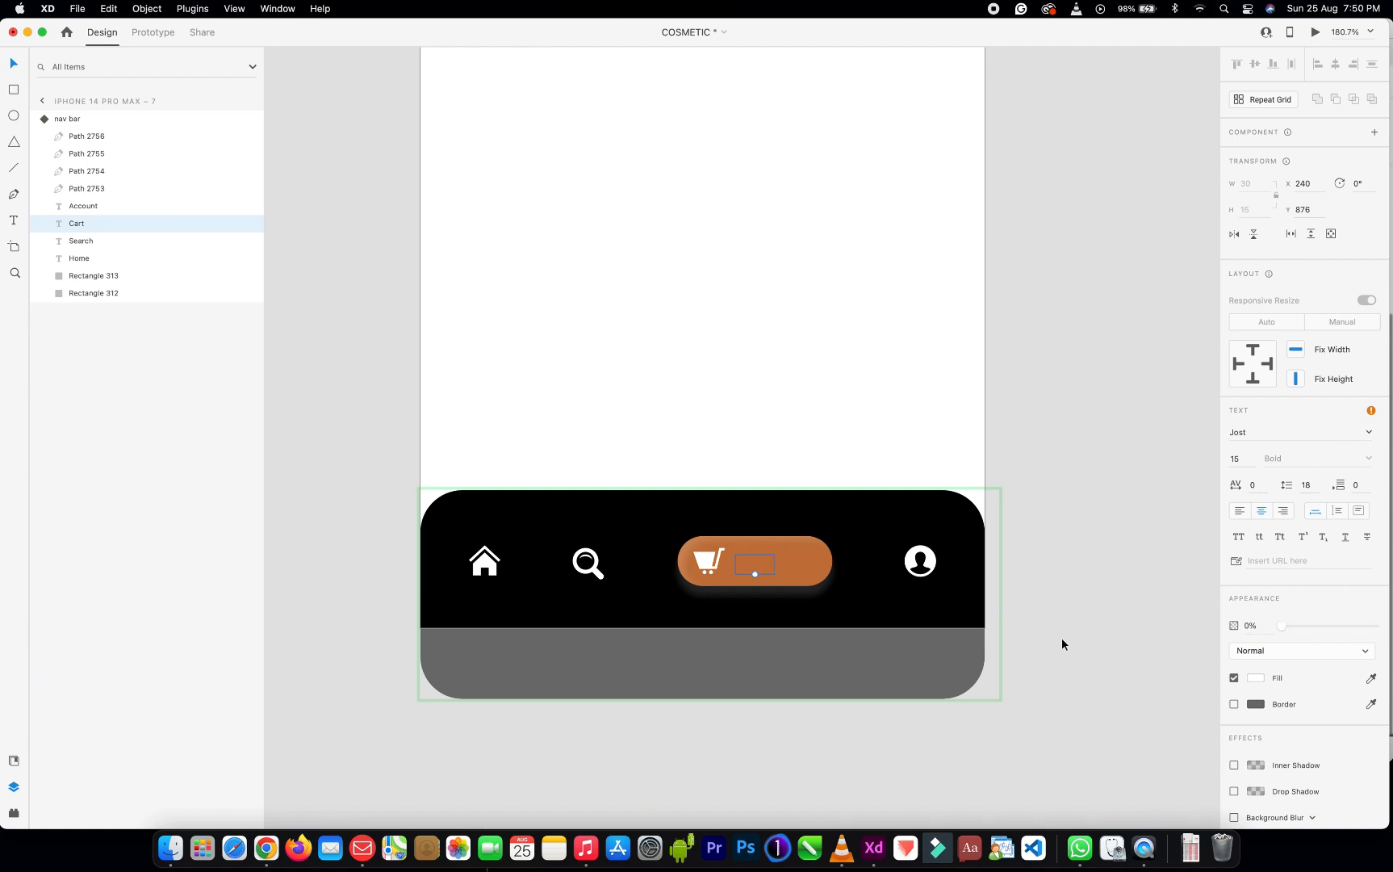
left_click(959, 570)
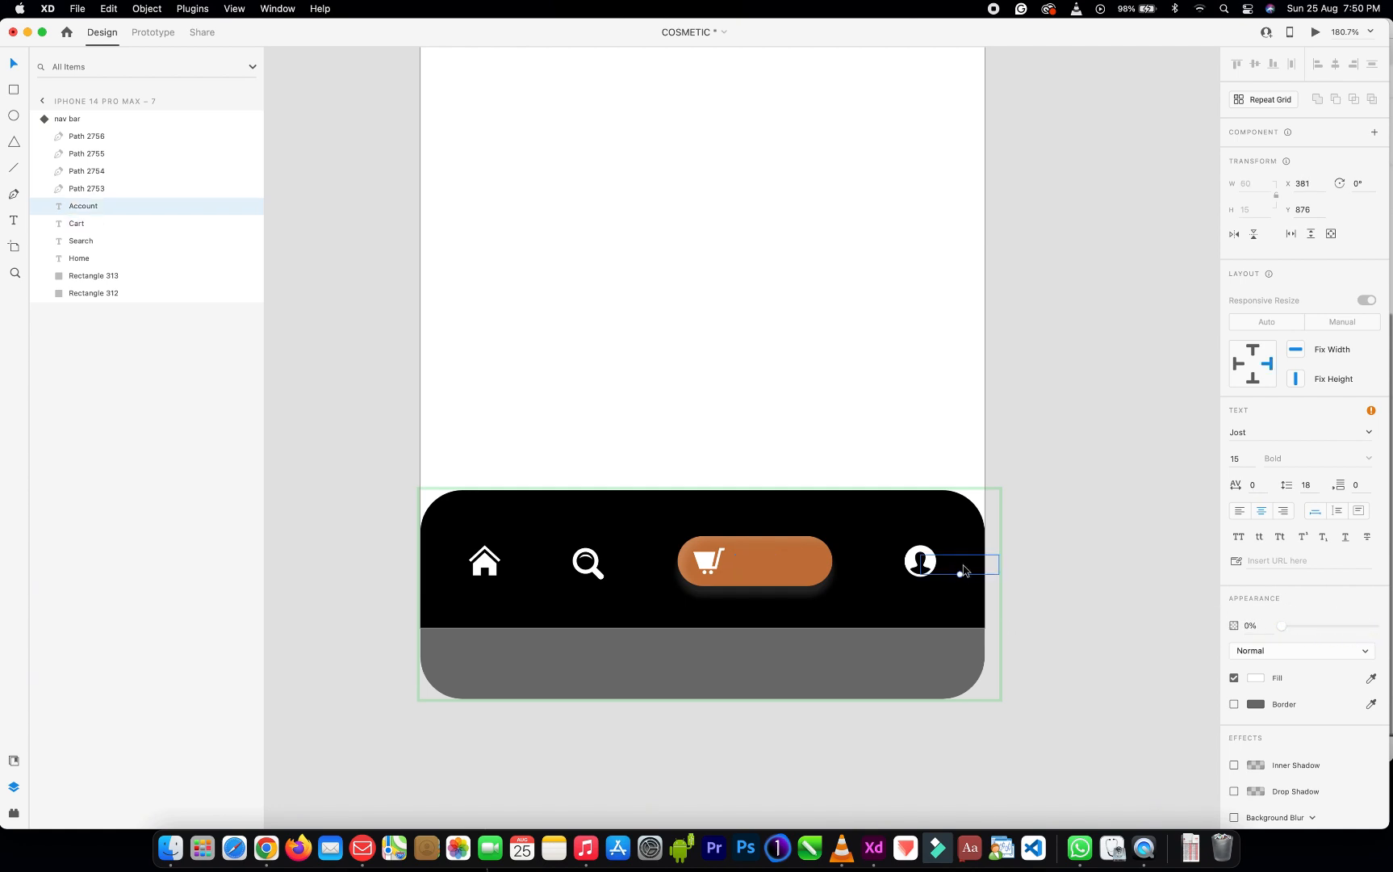
left_click_drag(1282, 626, 1387, 621)
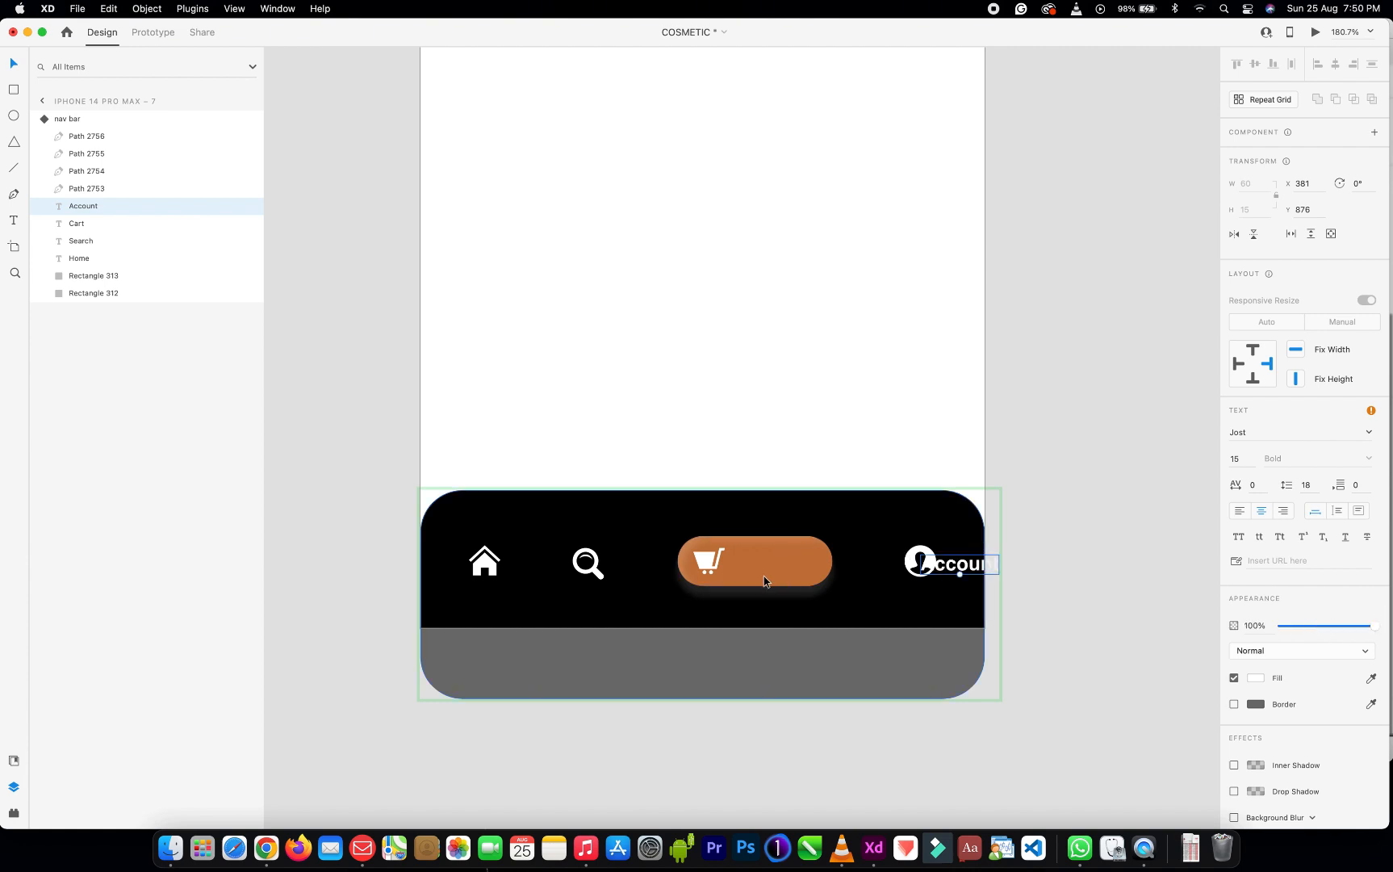
Move the orange pill to about X 270, Y 862 and place the account icon and label inside it, starting at about X 283, Y 871
left_click_drag(818, 550, 895, 549)
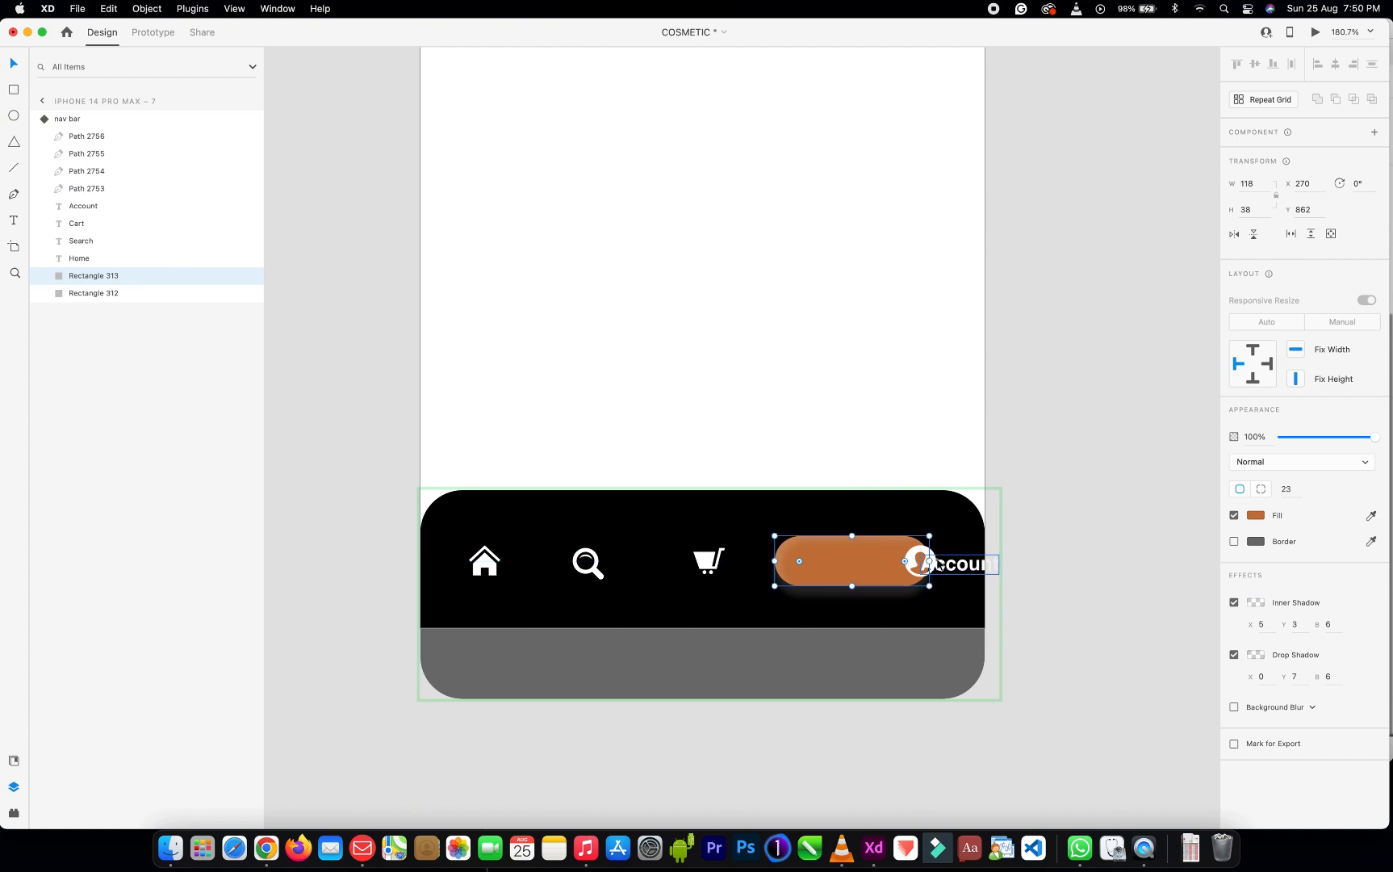
left_click(934, 564)
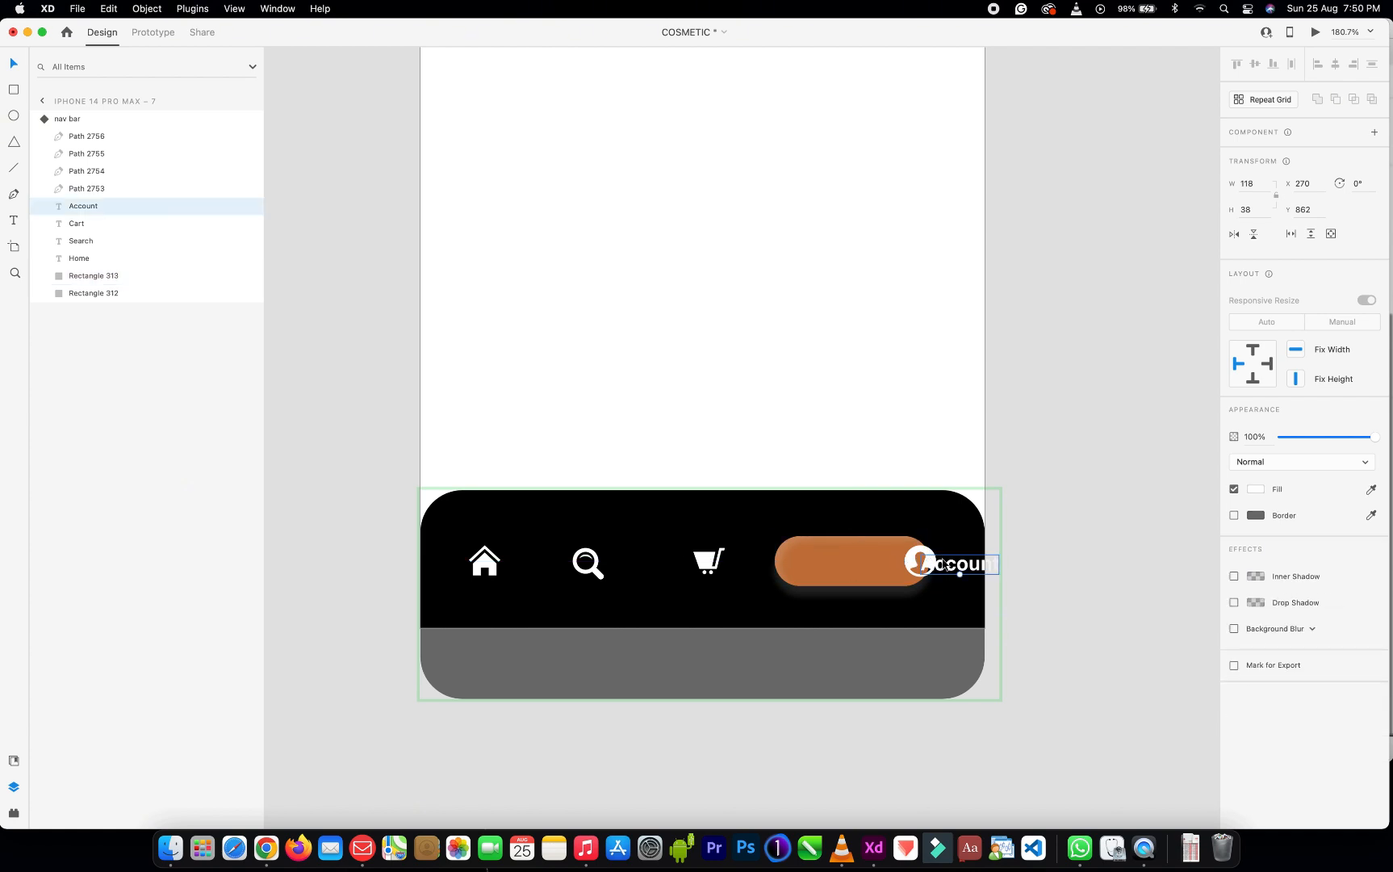
left_click(921, 557, "shift")
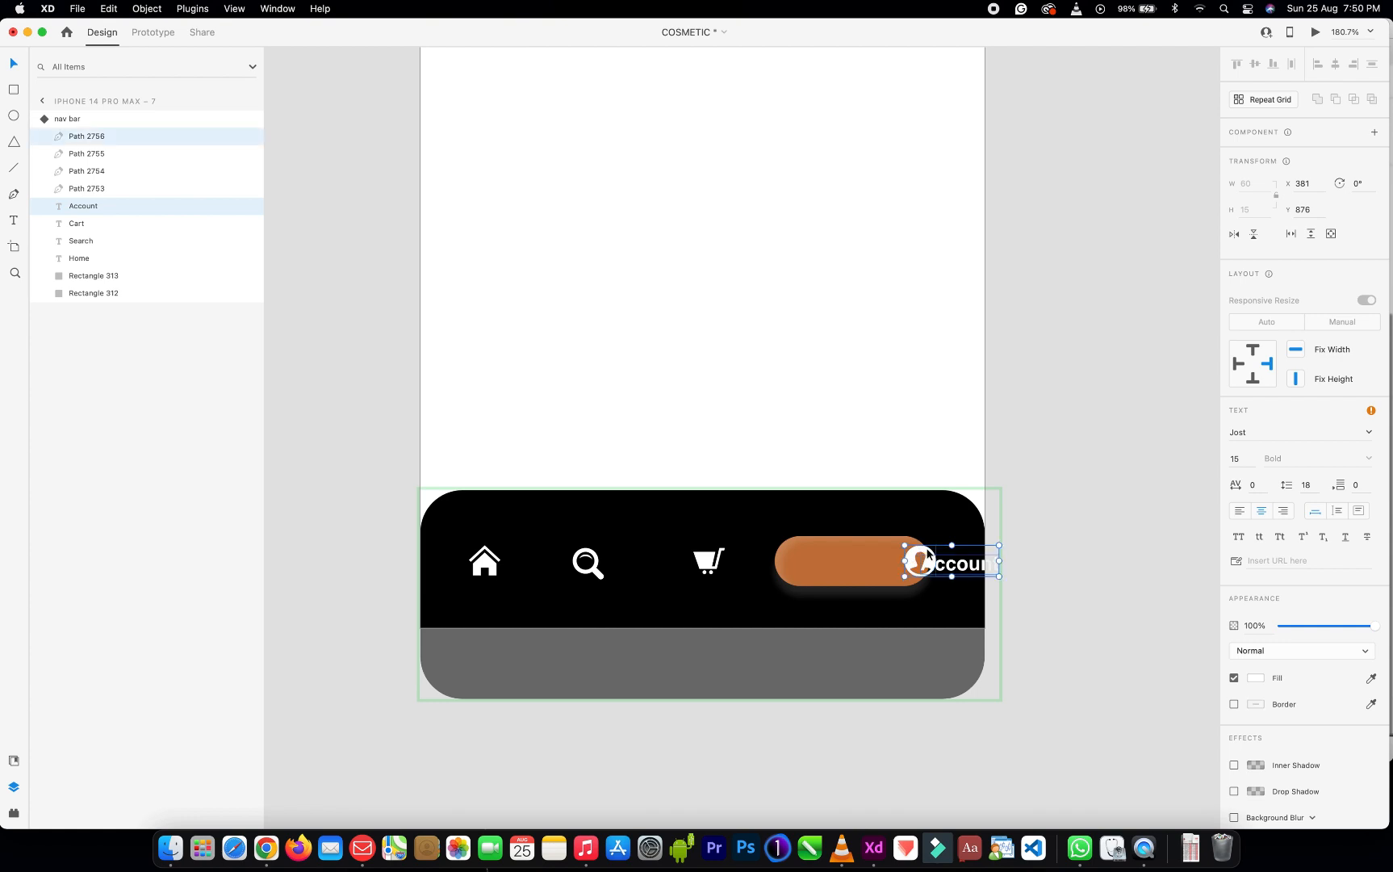
left_click_drag(921, 557, 852, 556)
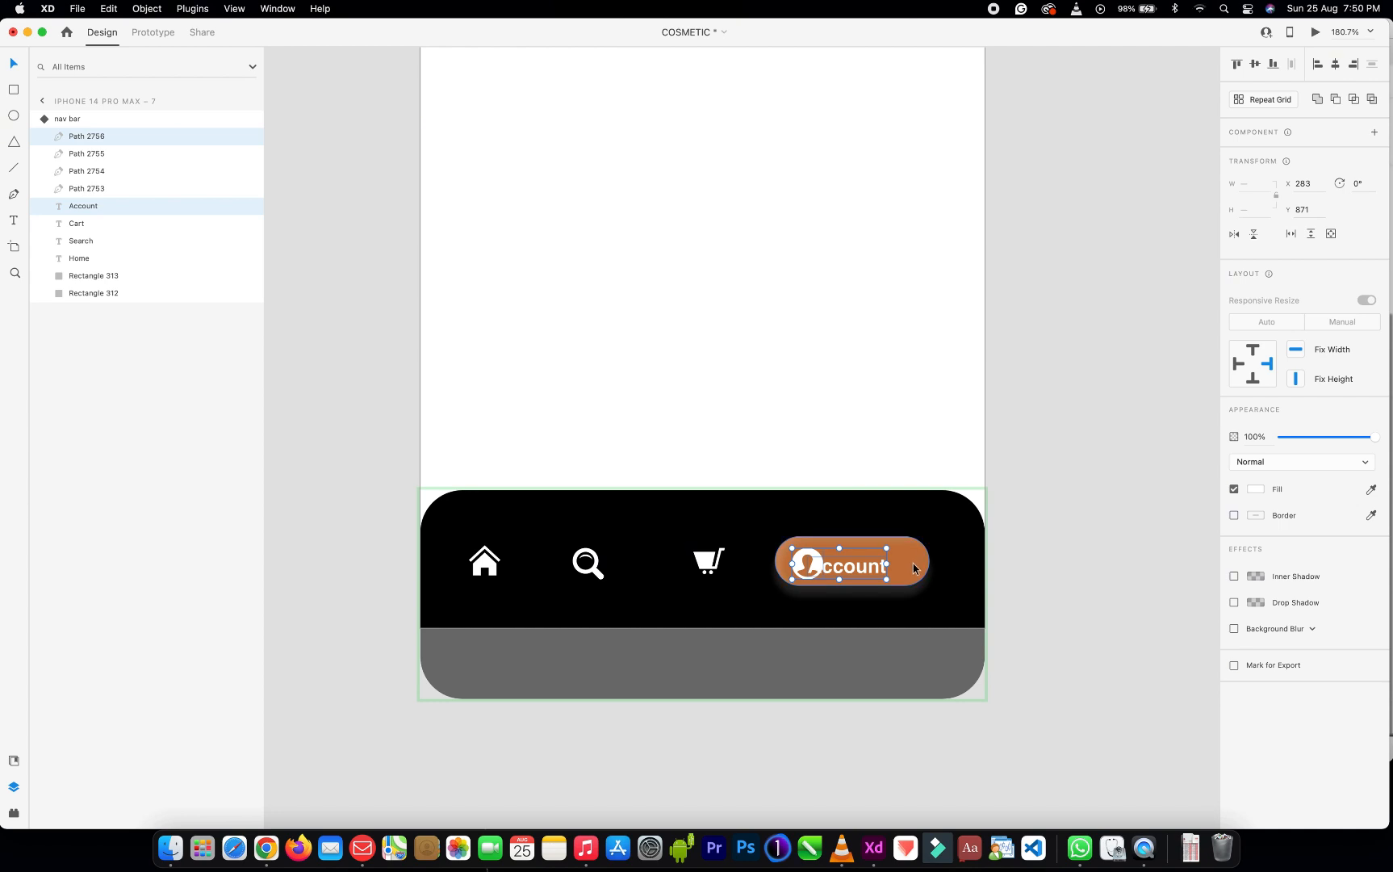
Distribute the home, search and cart icons and the orange pill evenly along the nav bar in the profile state
left_click(908, 562)
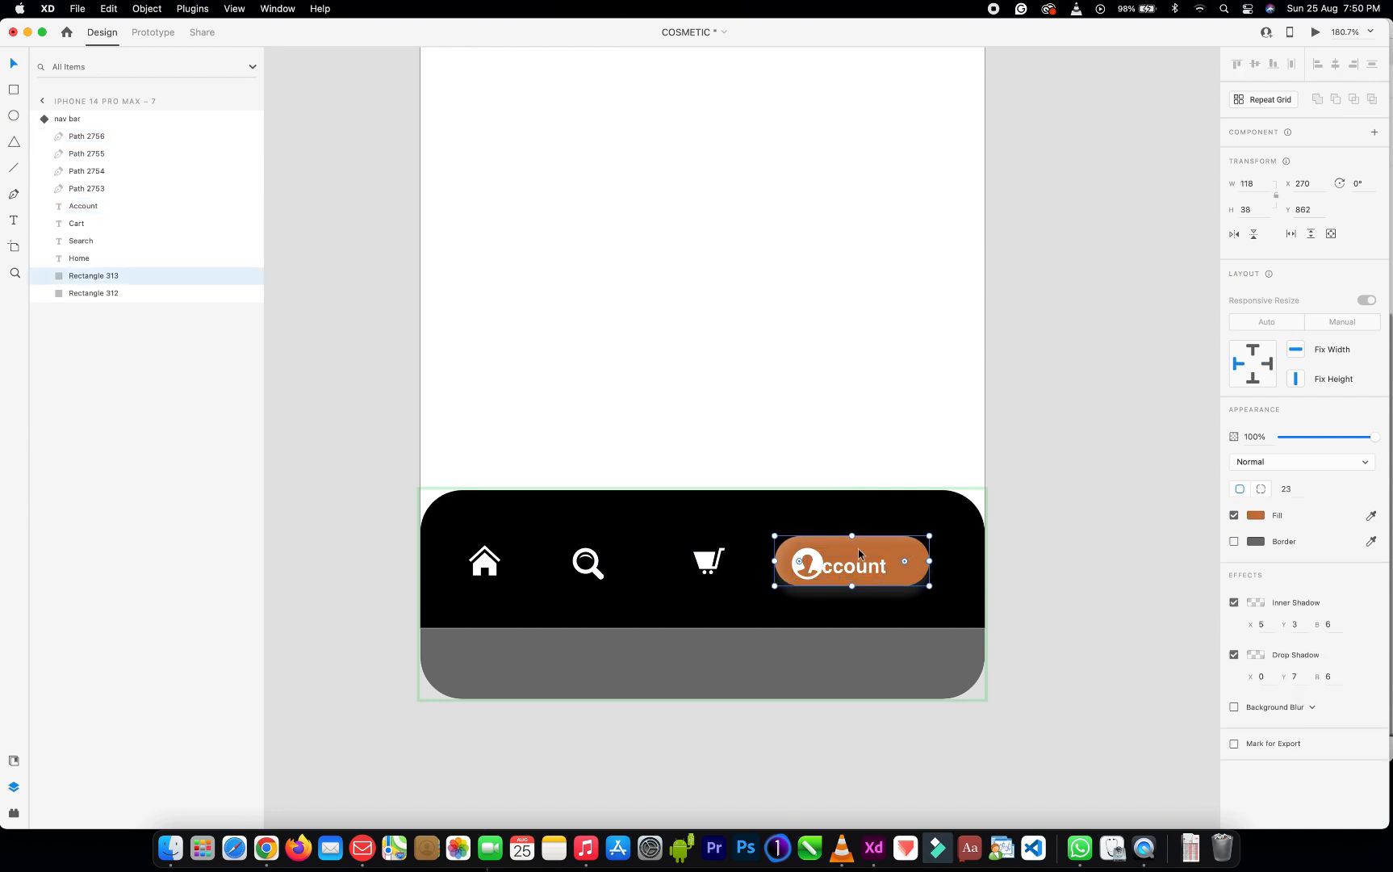
left_click(708, 567, "shift")
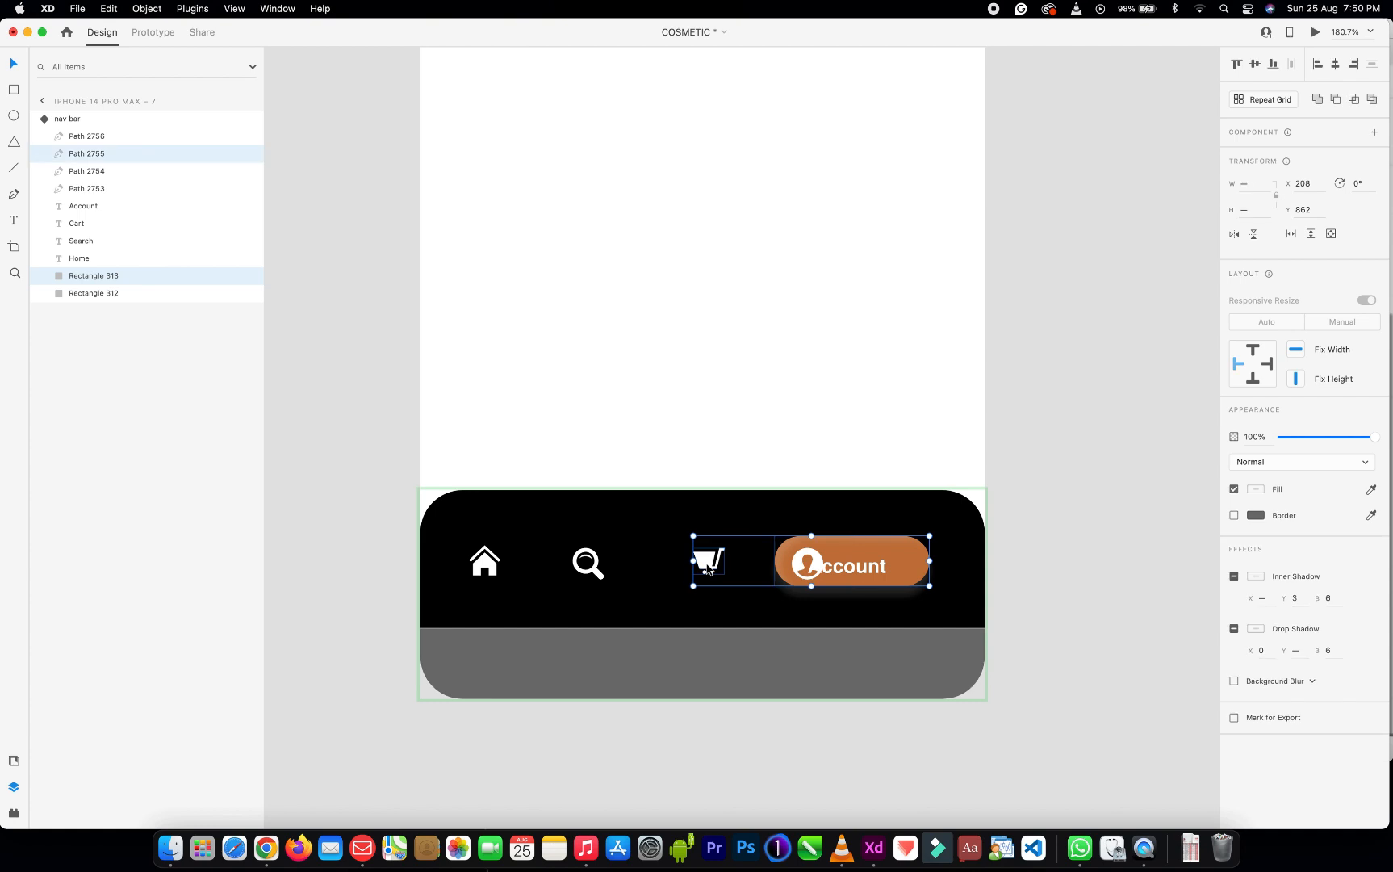
left_click(595, 572, "shift")
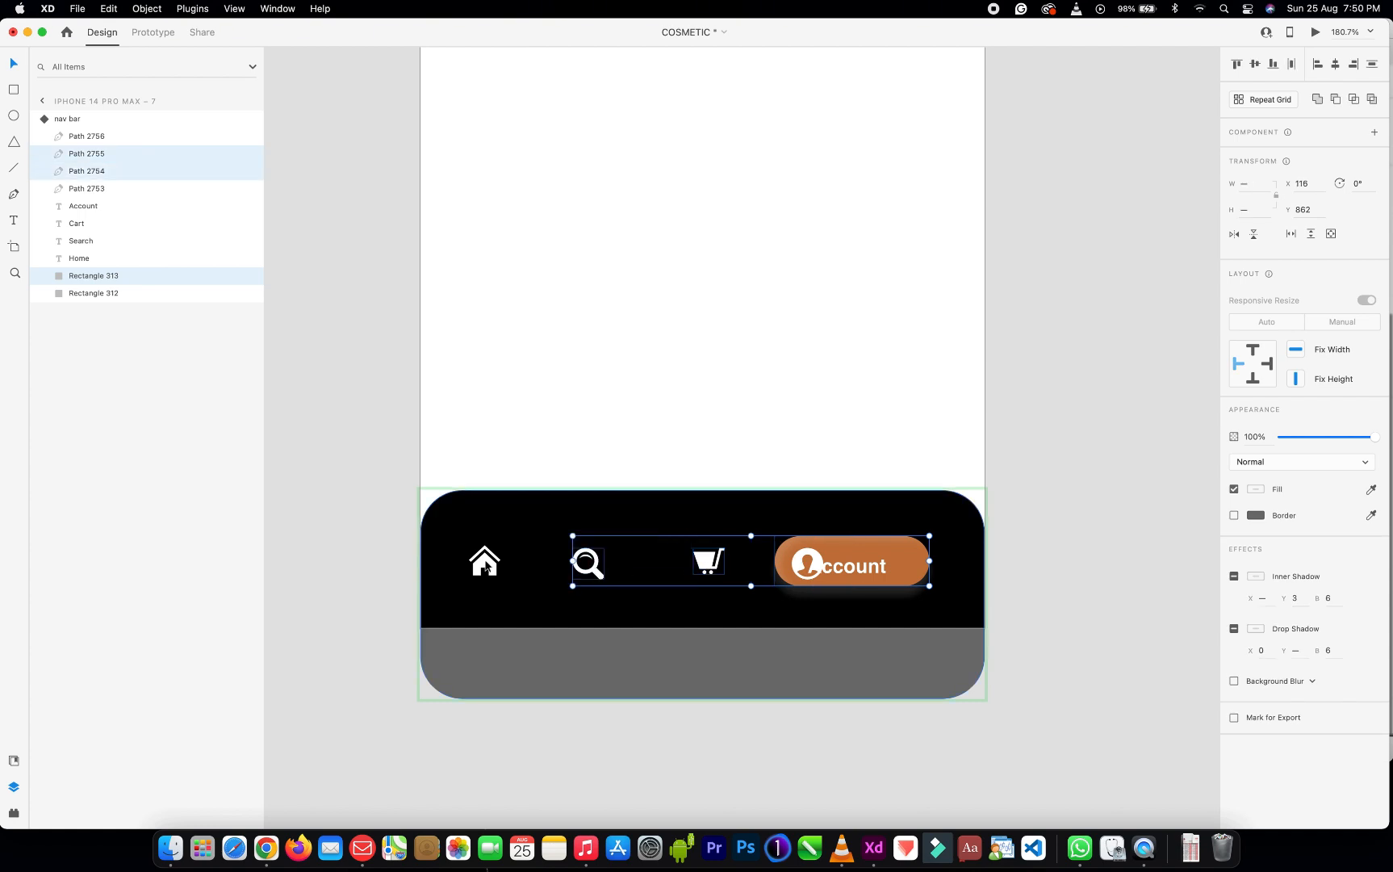
left_click(486, 568, "shift")
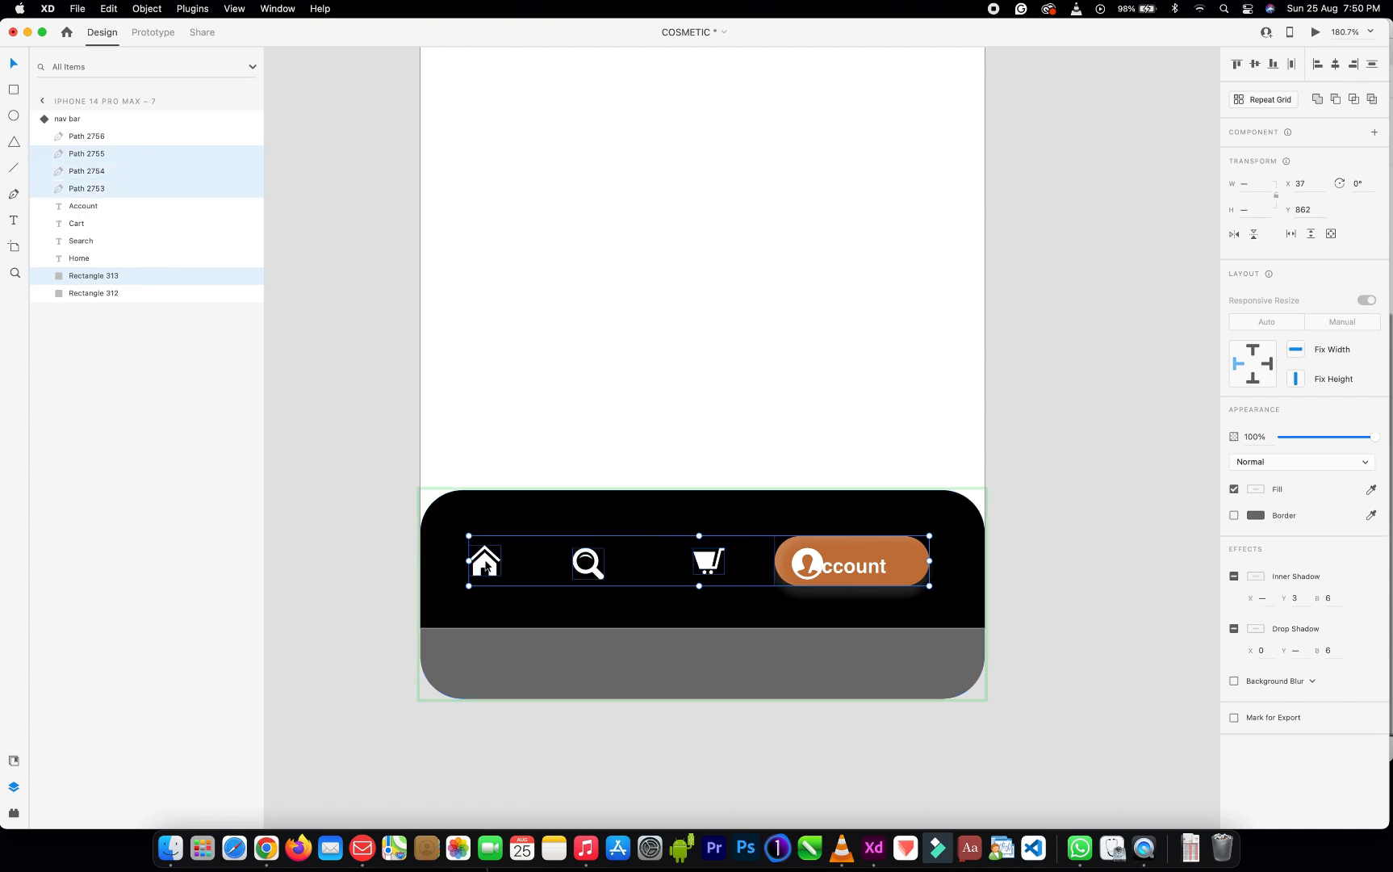
left_click(1292, 67)
left_click(1063, 563)
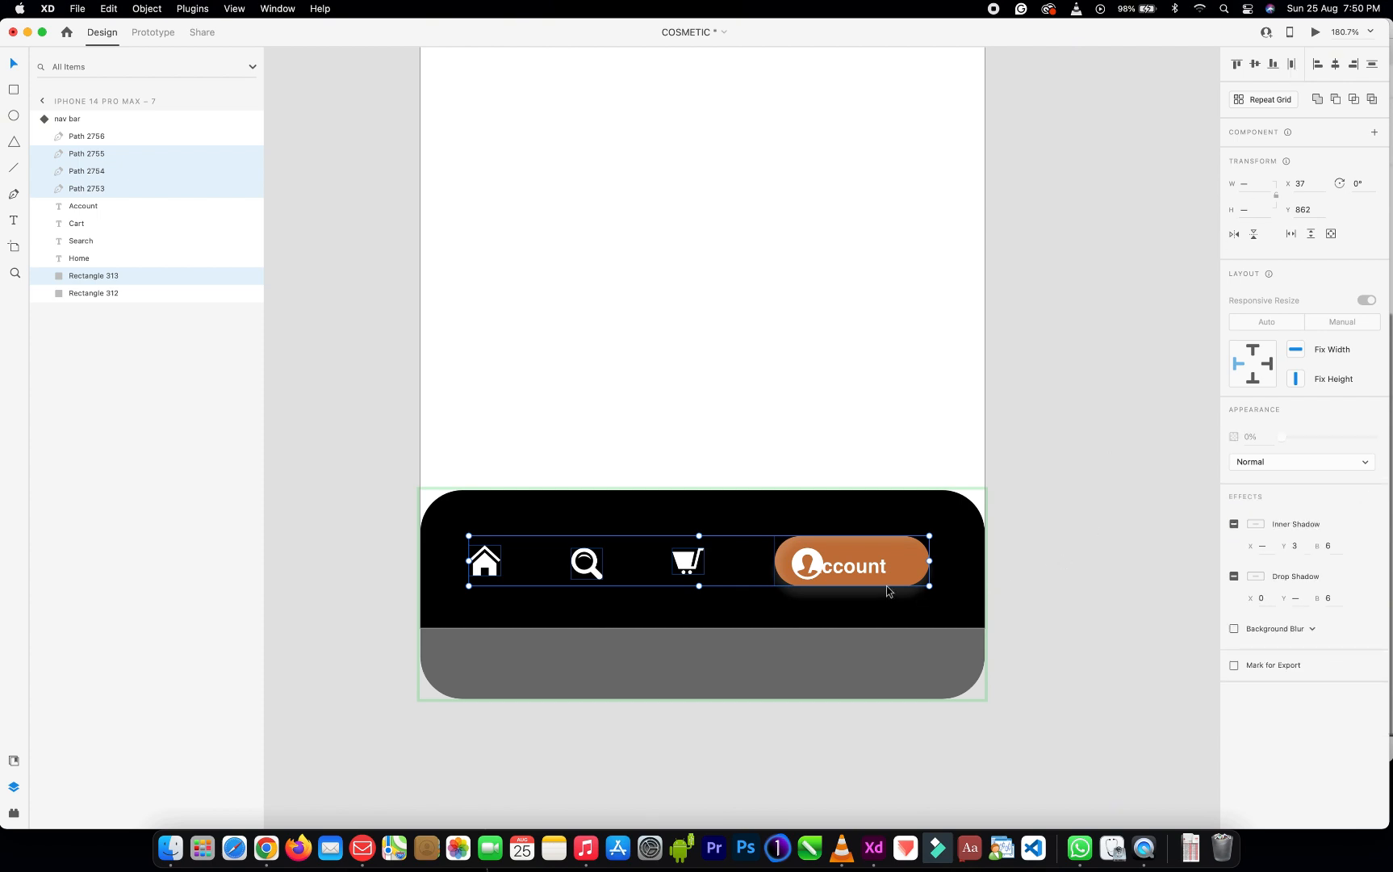
Space out the pill's contents, moving the account icon to about X 279, Y 869 and the Account label to about X 312, Y 876
left_click(811, 557)
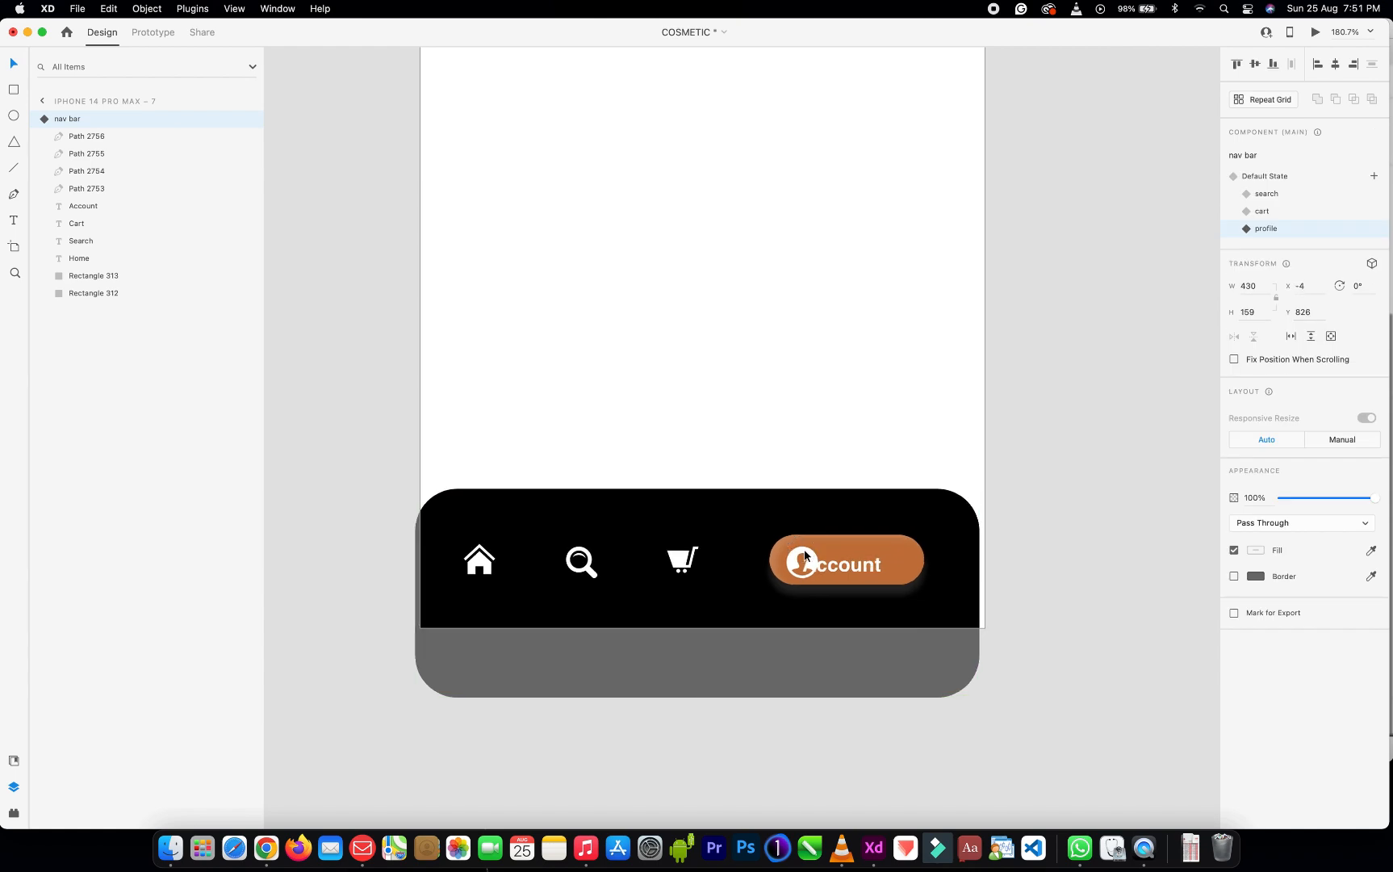
left_click_drag(804, 553, 836, 568)
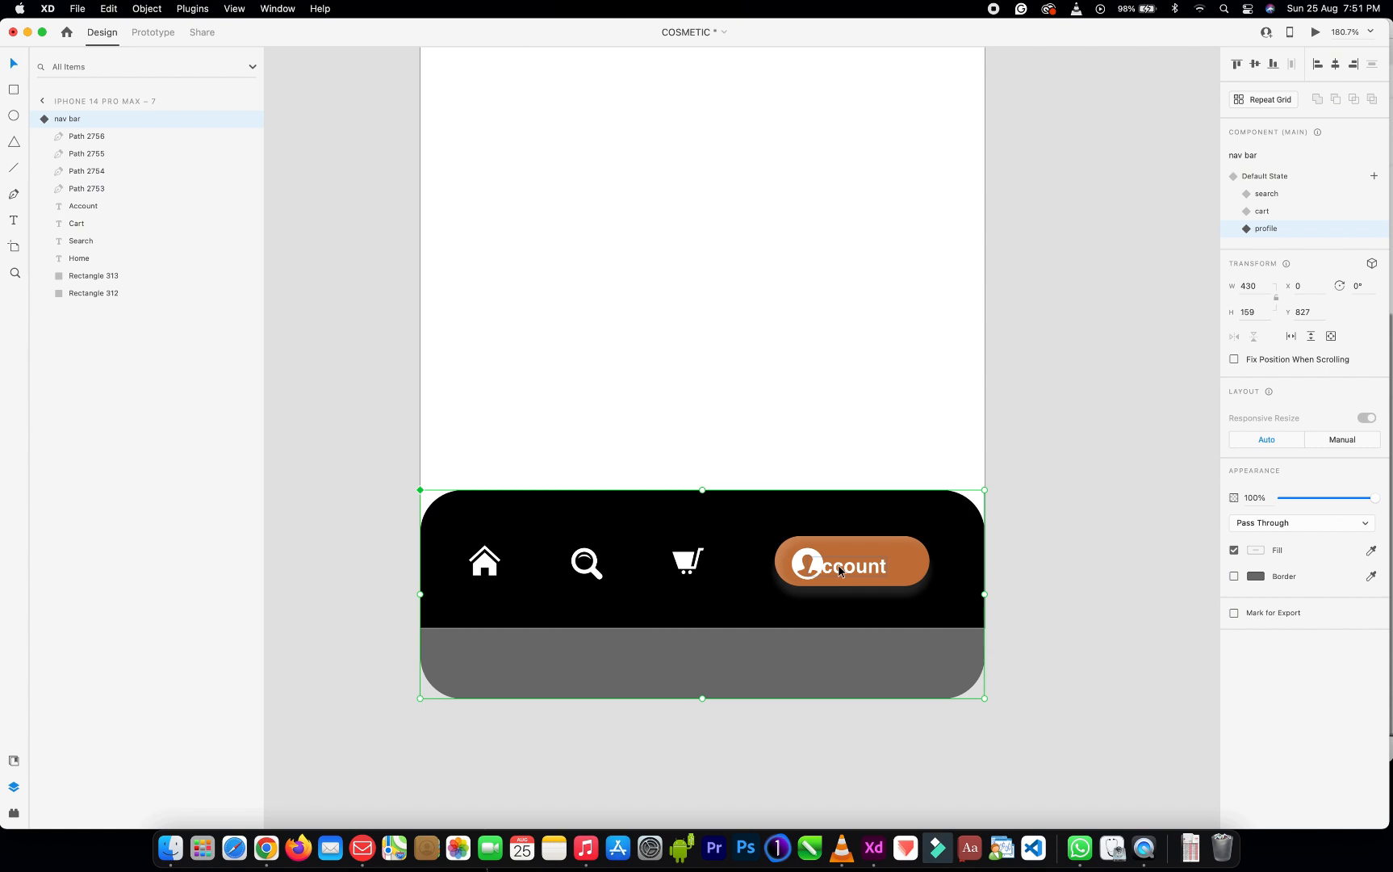
double_click(843, 570)
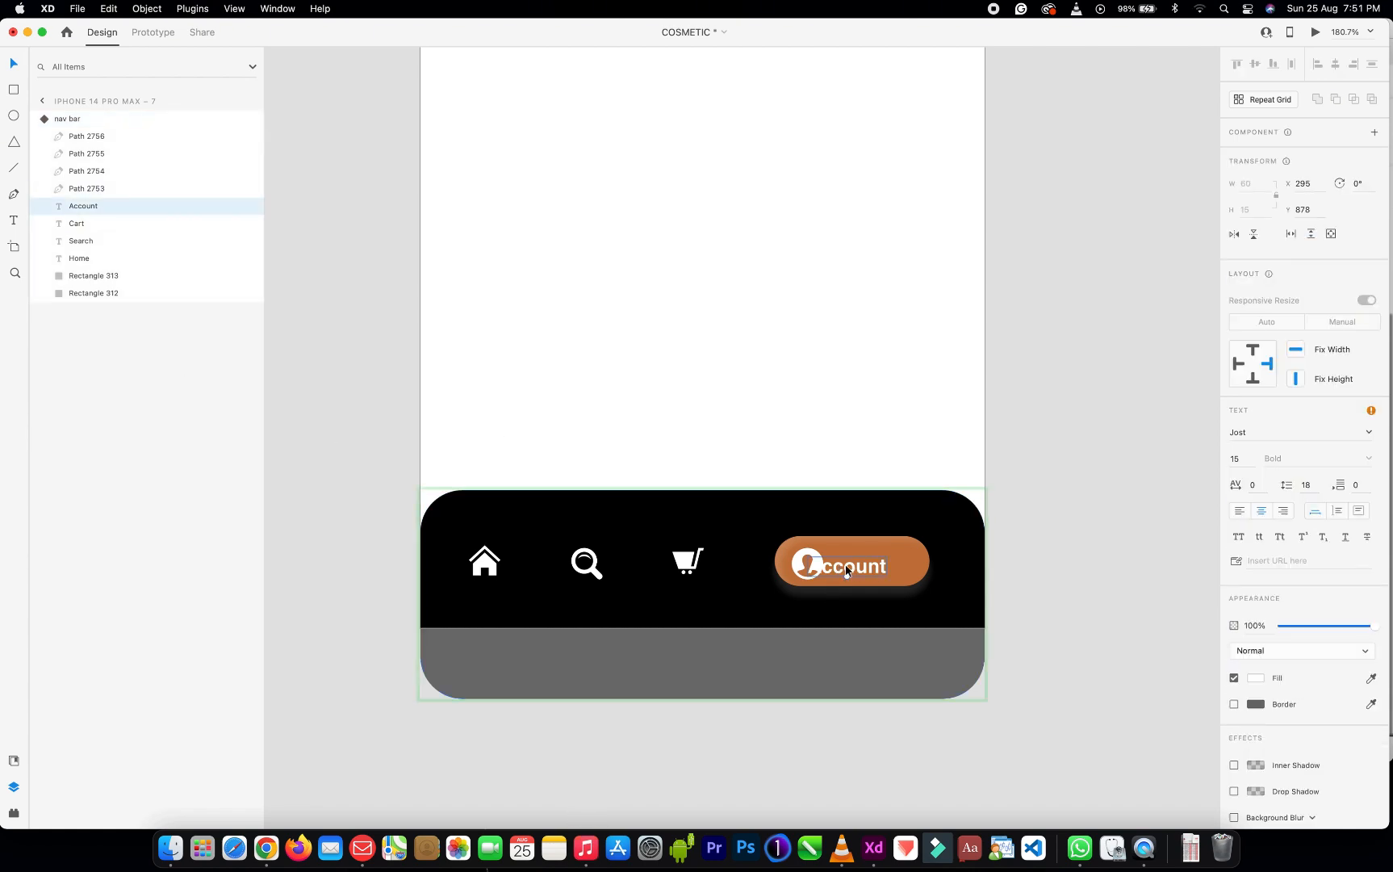
left_click_drag(846, 570, 867, 566)
left_click(818, 560)
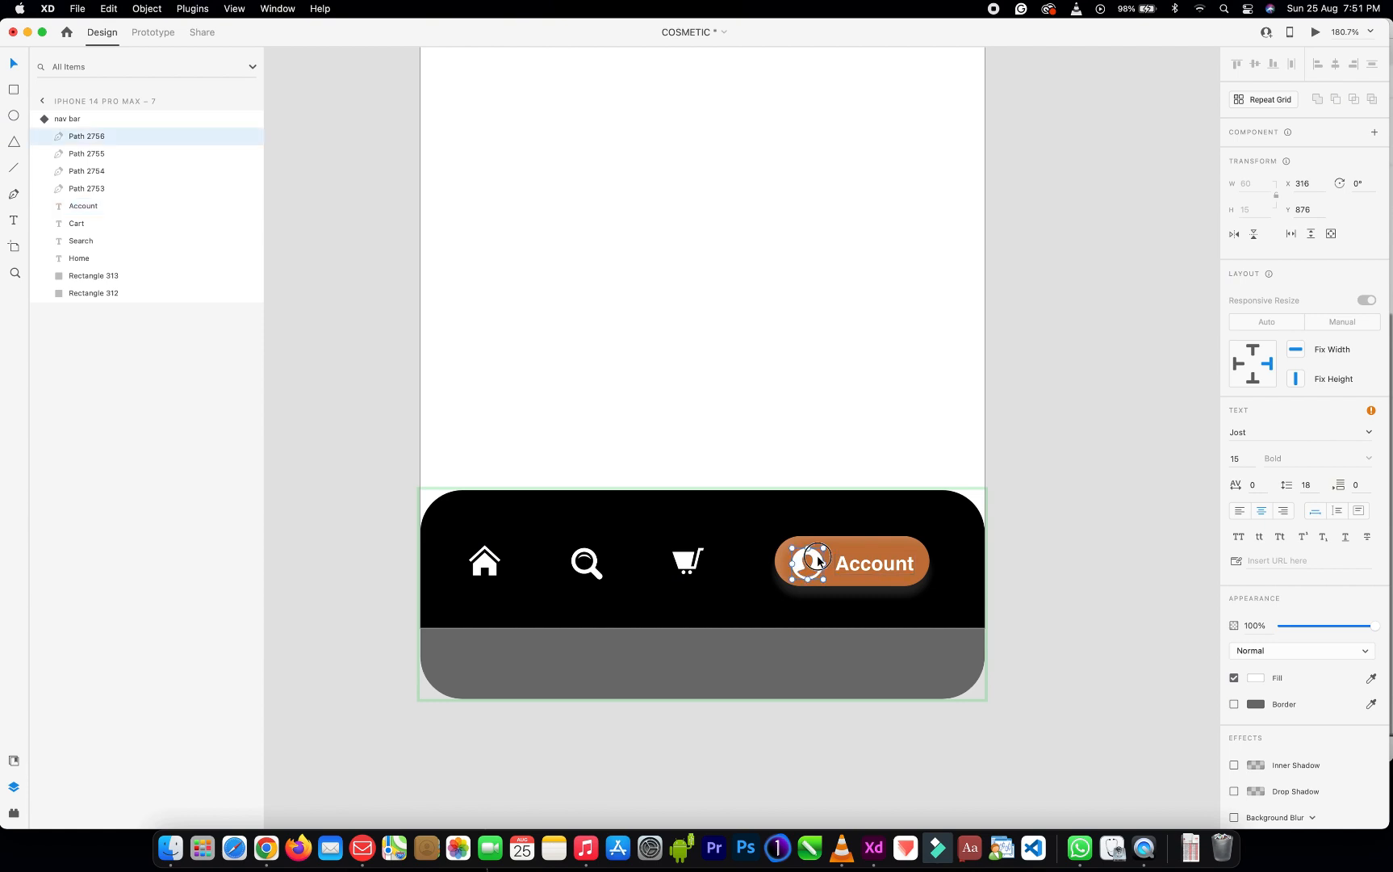
left_click_drag(818, 561, 815, 558)
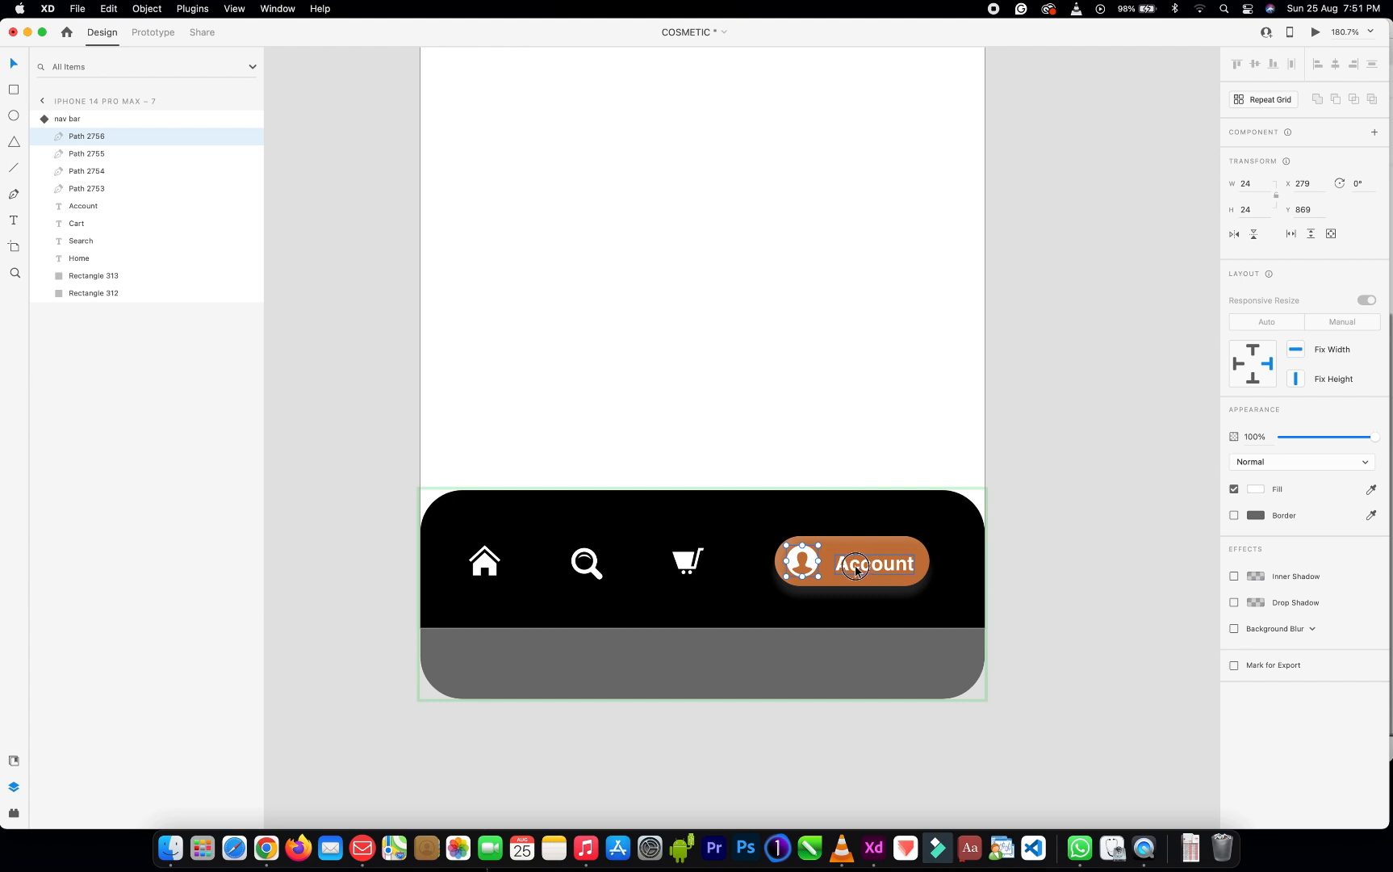
left_click(857, 568)
left_click_drag(855, 568, 857, 570)
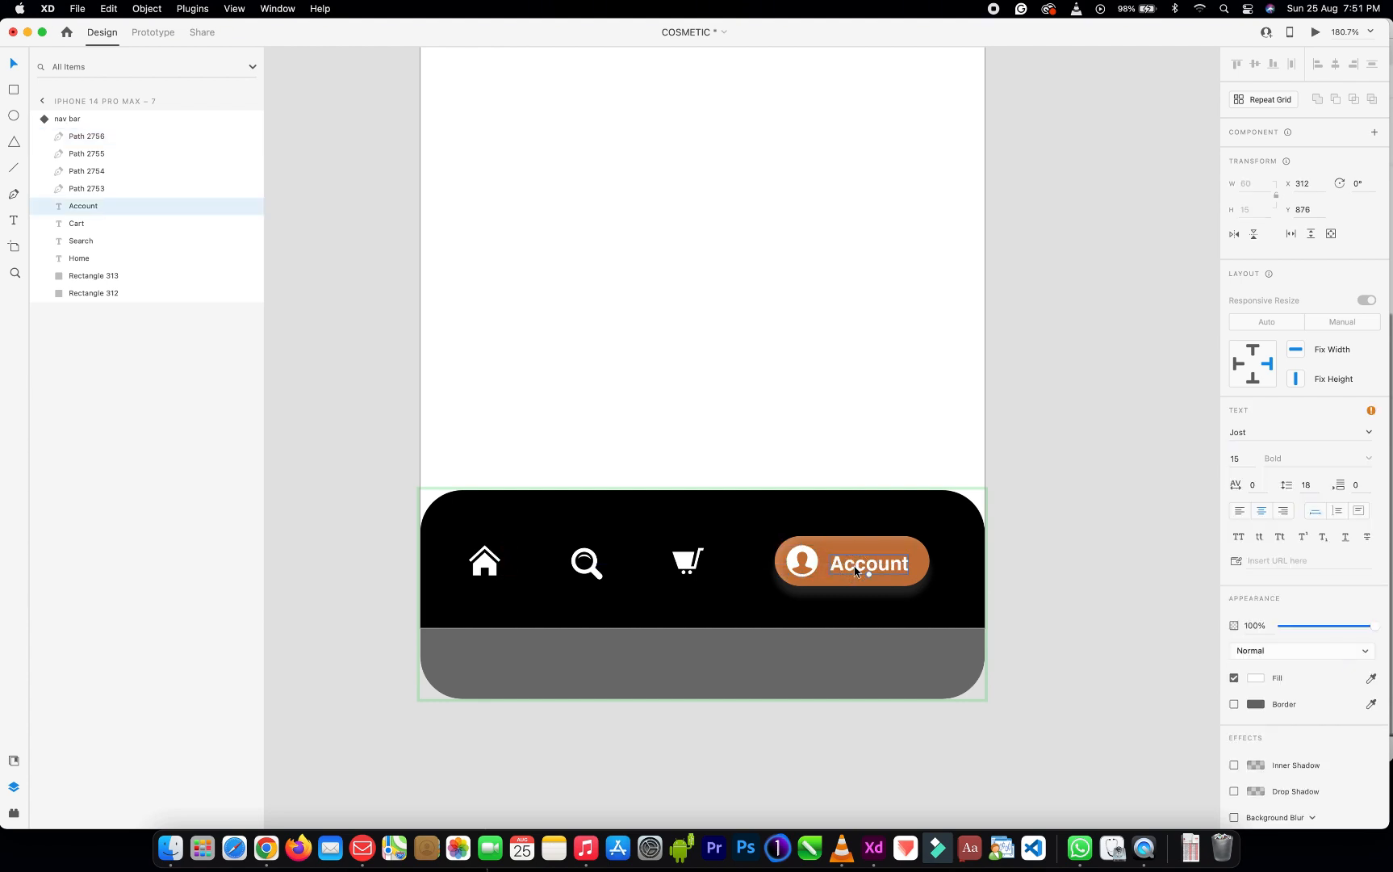
Check the nav bar component's cart and search states and return it to the Default State
left_click(725, 510)
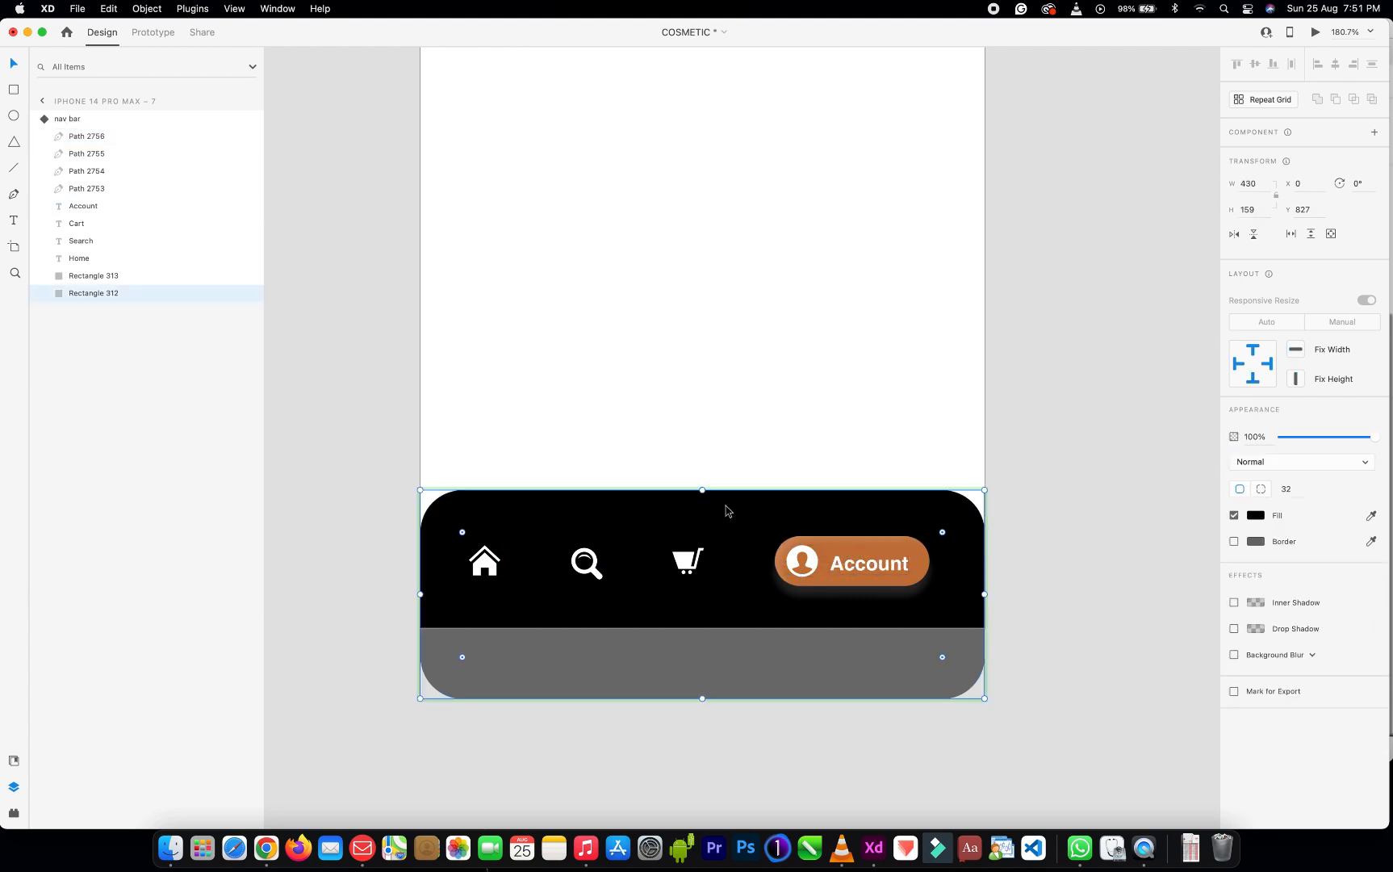
left_click(108, 119)
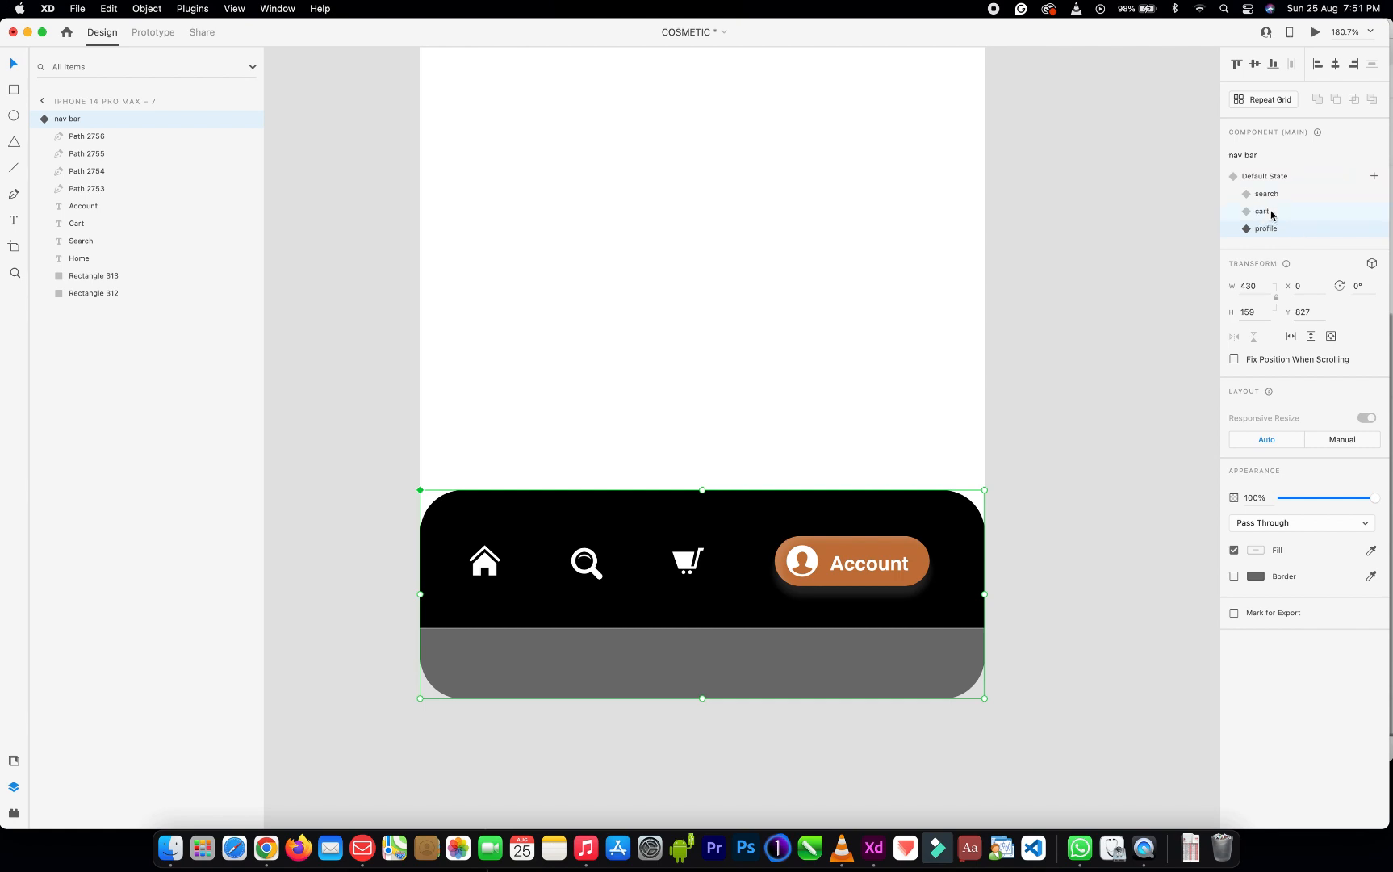
left_click(1267, 212)
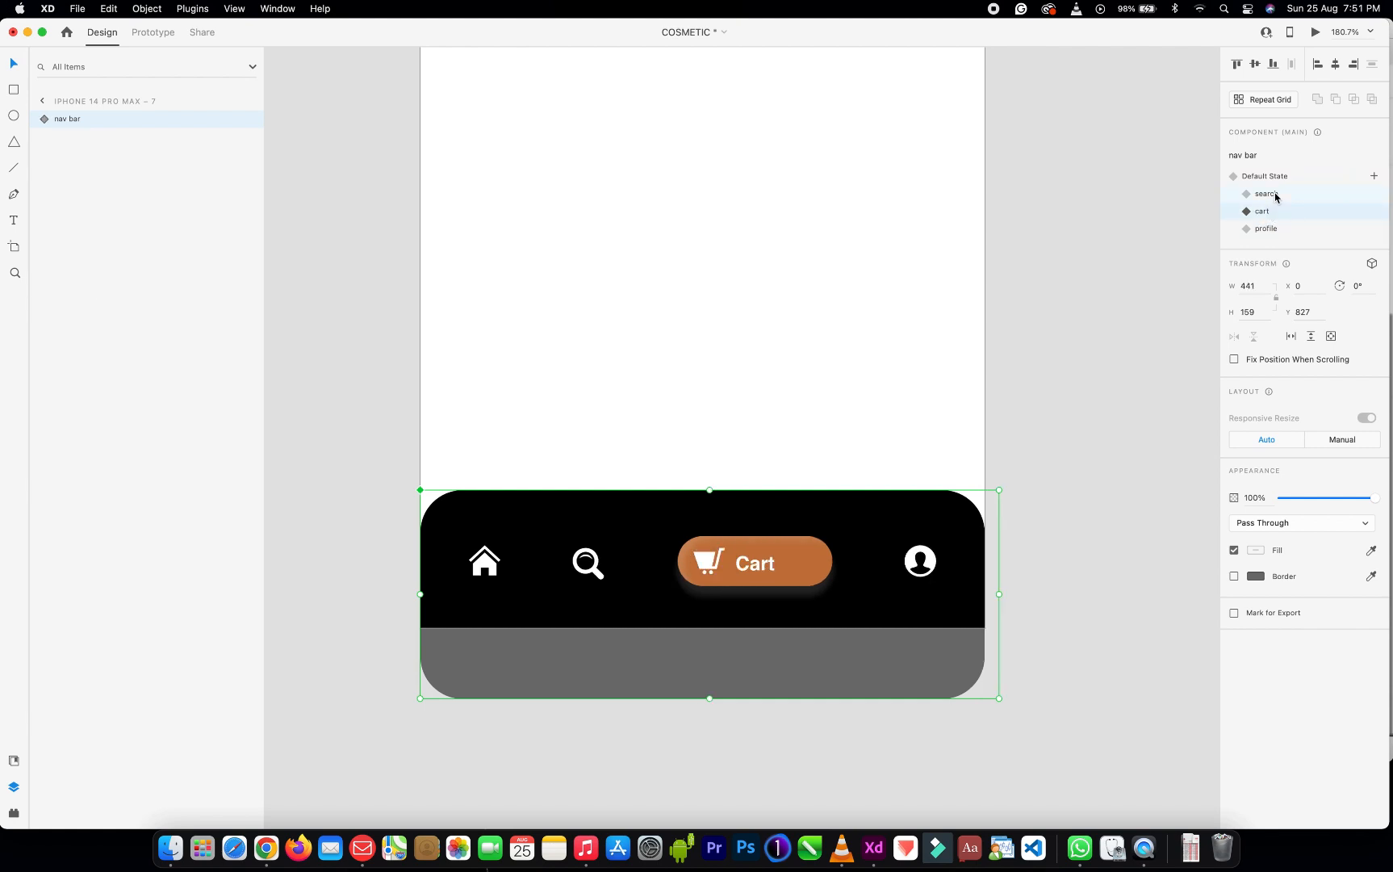
left_click(1275, 195)
left_click(1282, 177)
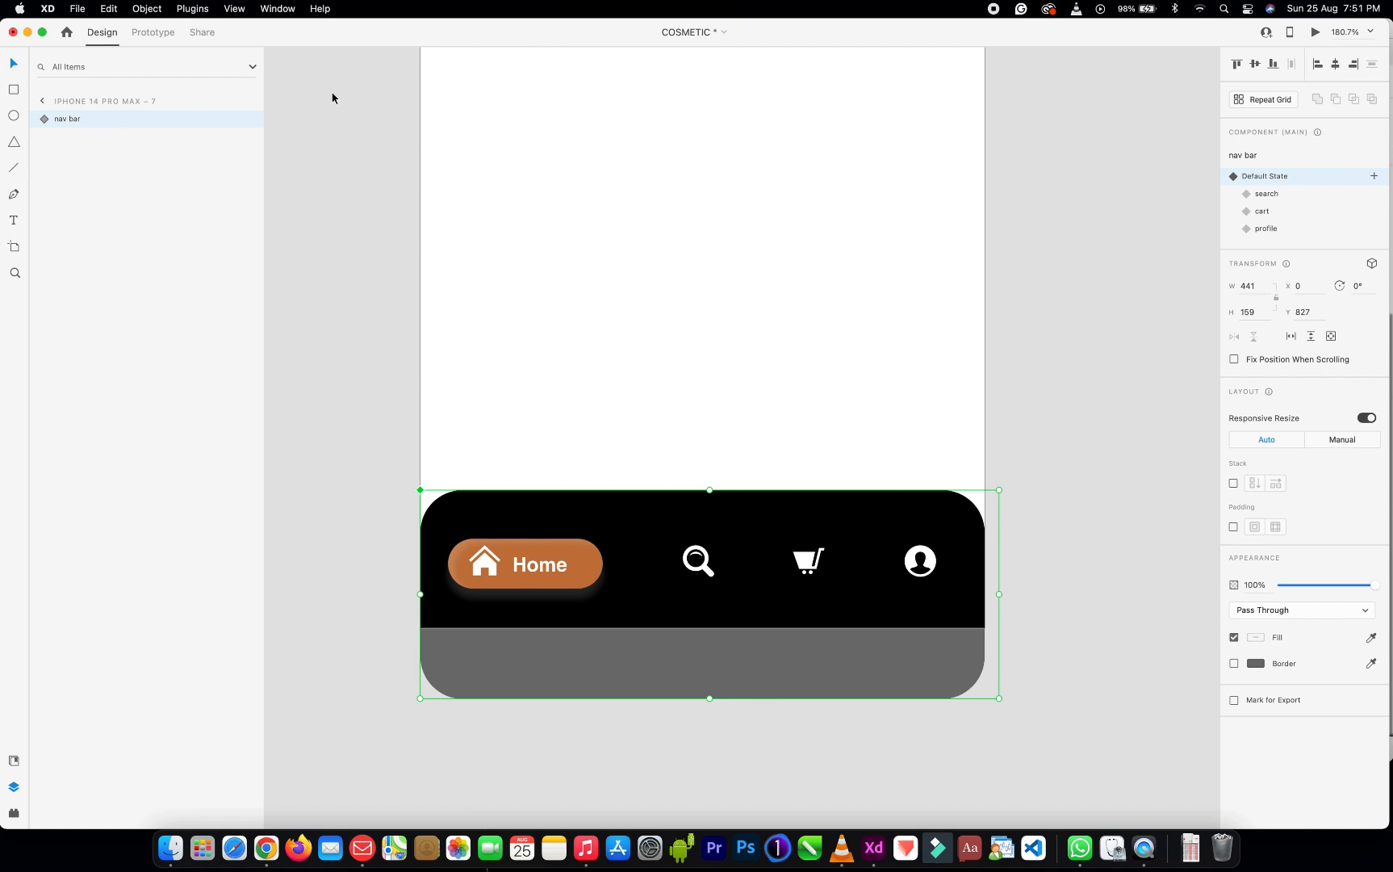
Switch to prototyping and add an interaction to the search icon inside the nav bar's Default State
left_click(155, 36)
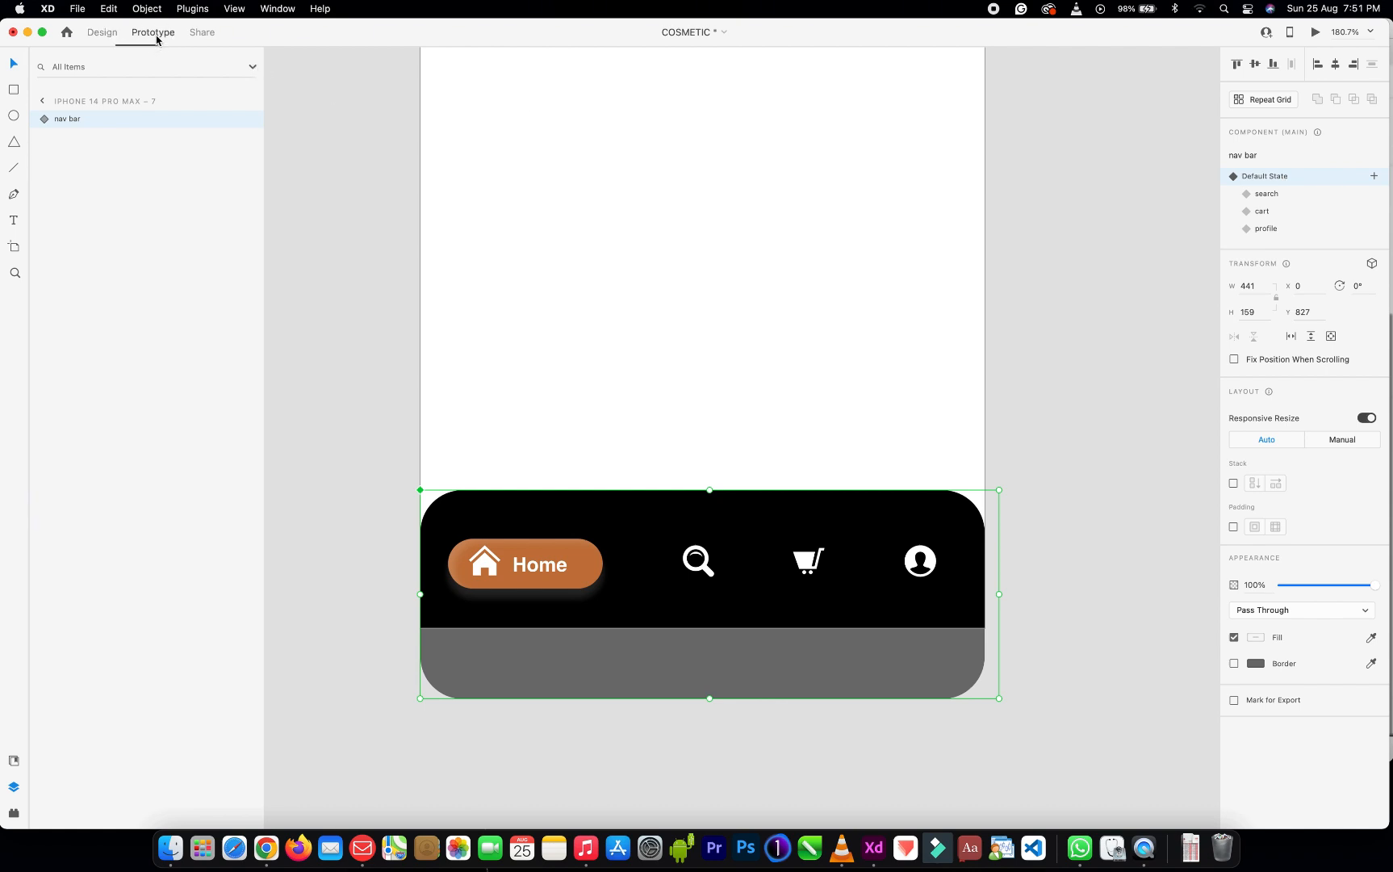
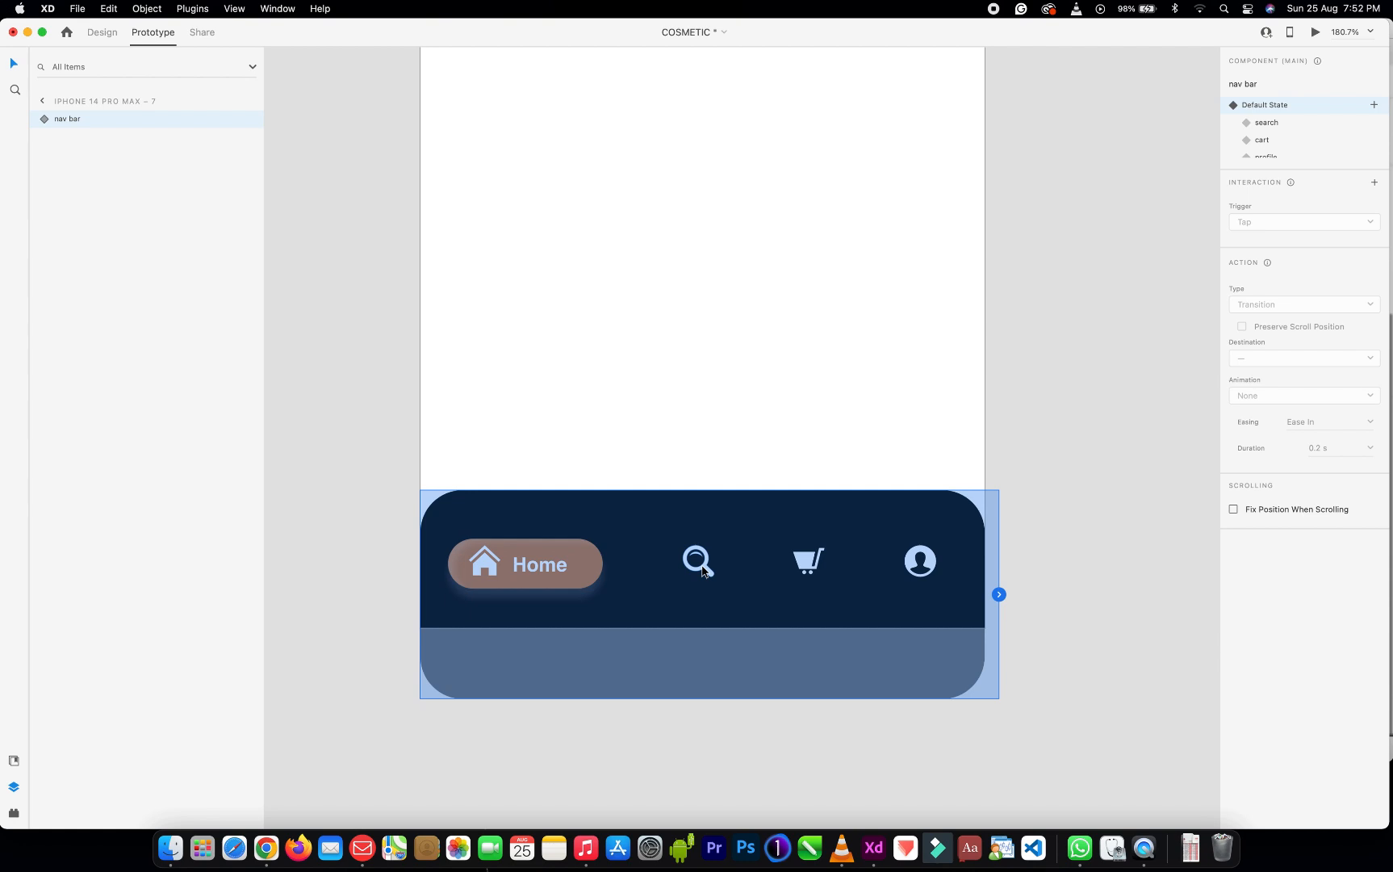
double_click(699, 562)
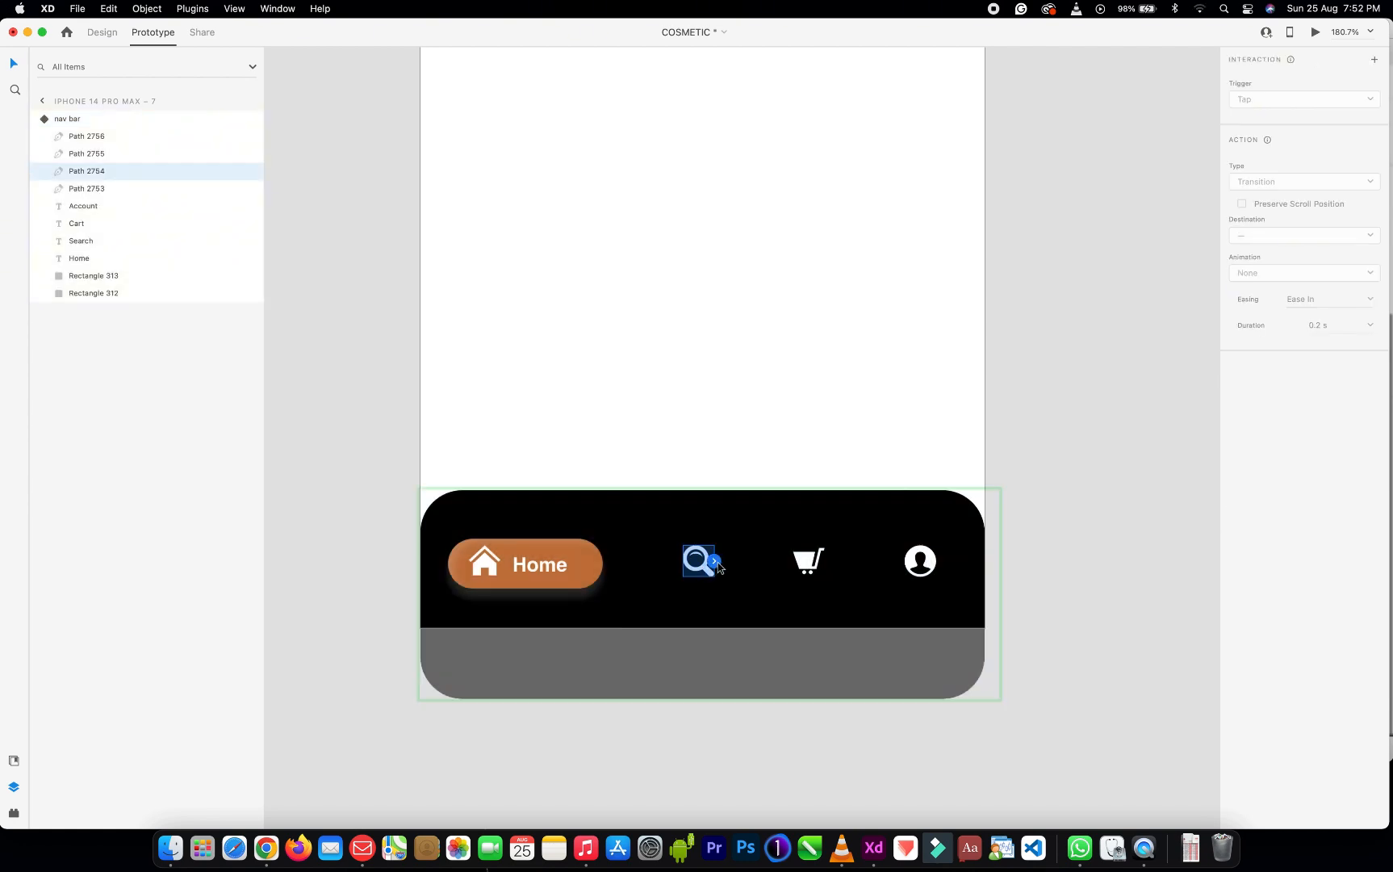
scroll(719, 567, "up", 5)
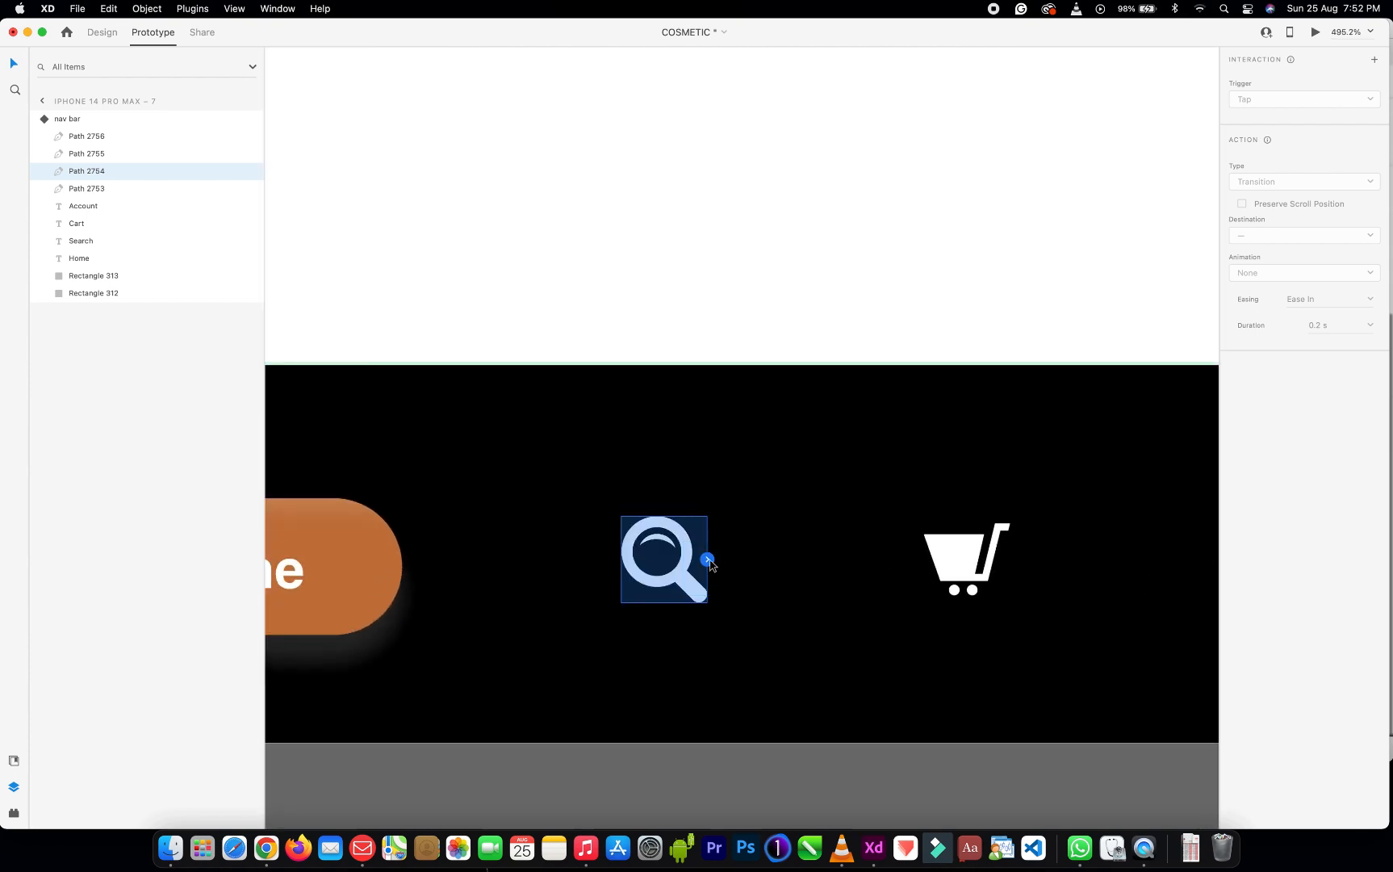
scroll(712, 563, "down", 5)
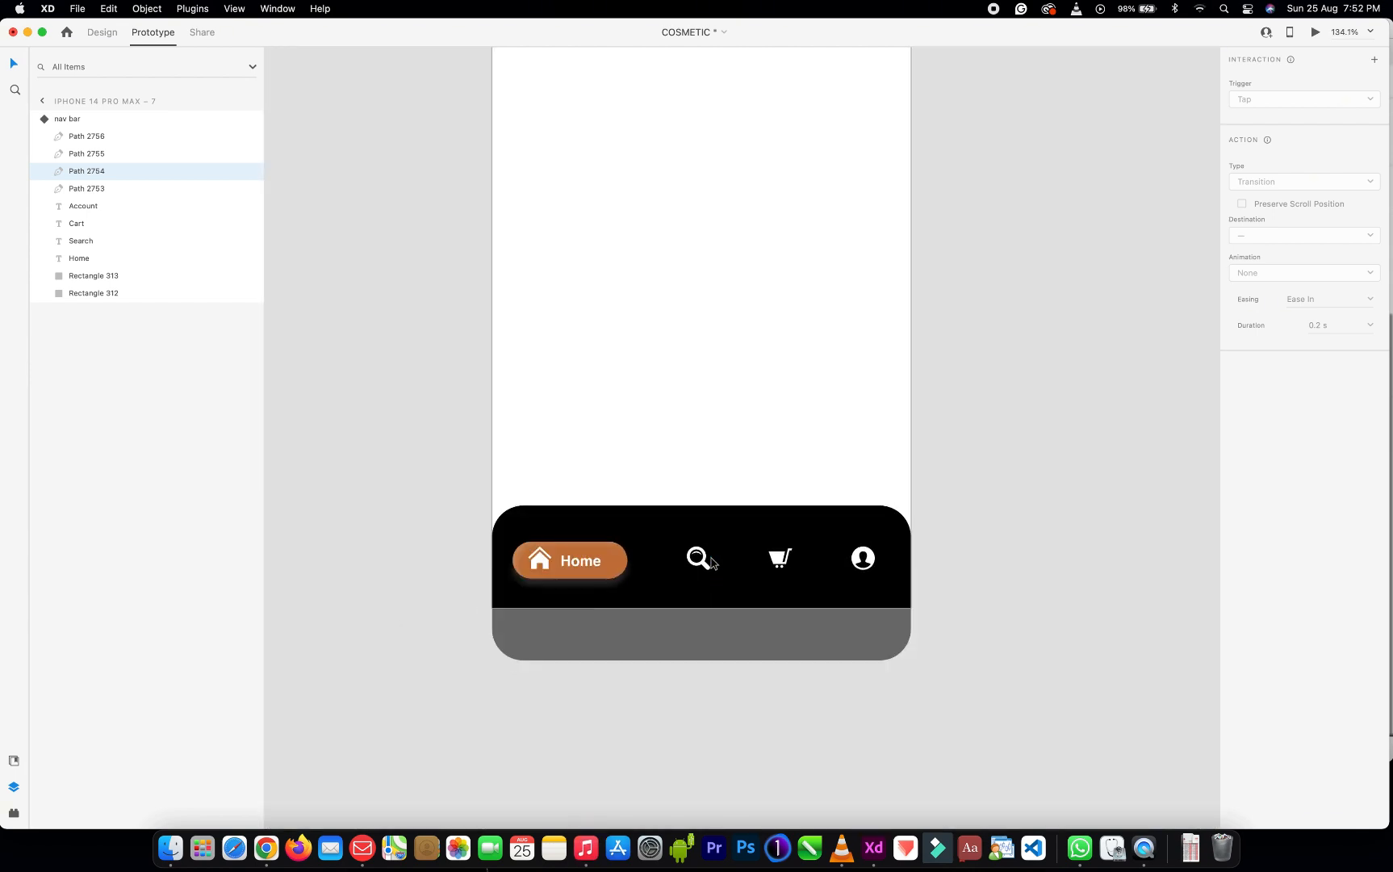
left_click(714, 560)
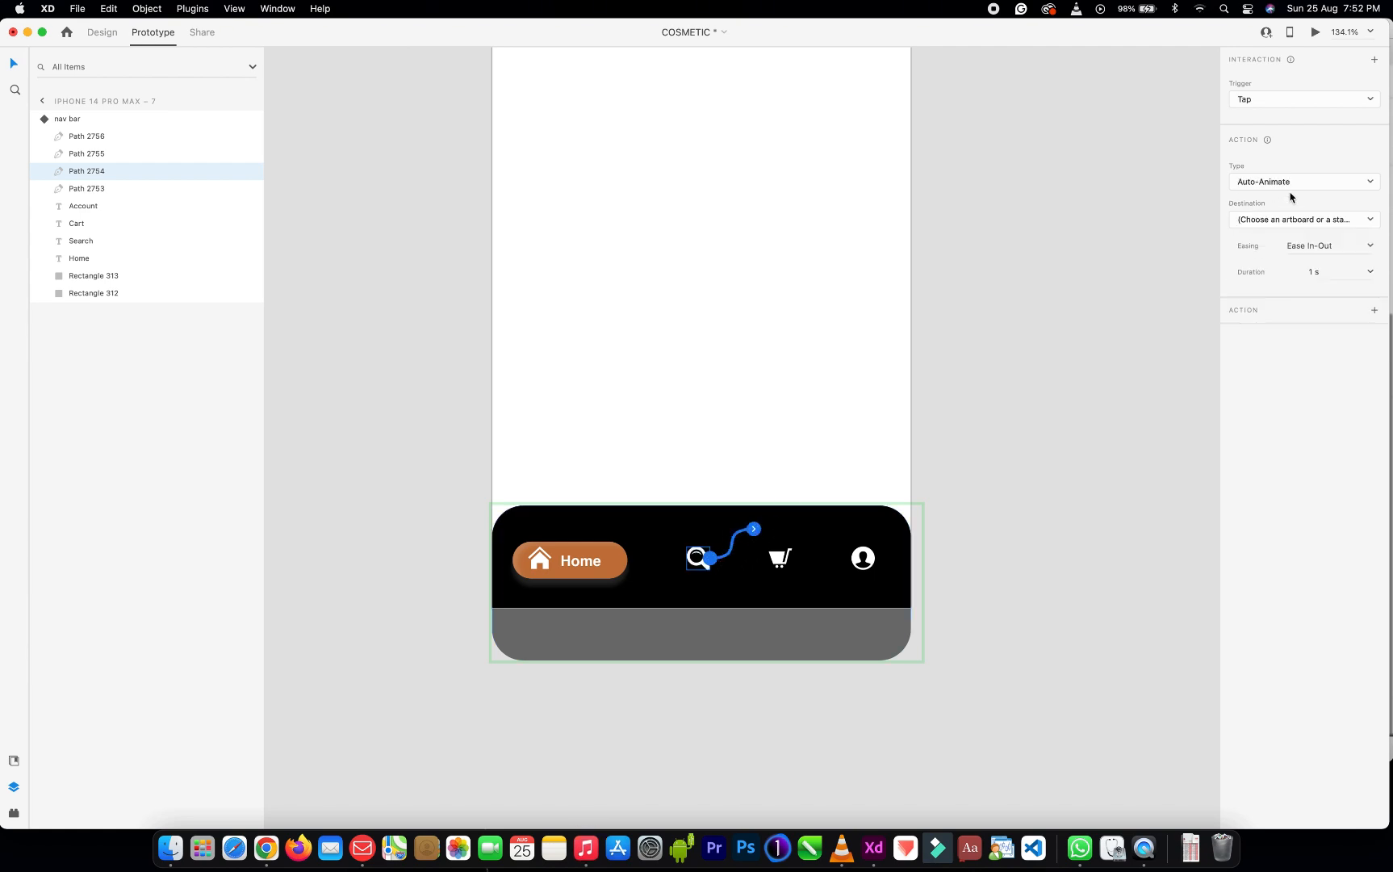
Set the search icon's interaction to a Tap trigger, Auto-Animate, the search state as destination, Ease In-Out easing and 1 s duration
left_click(1301, 100)
left_click(1301, 98)
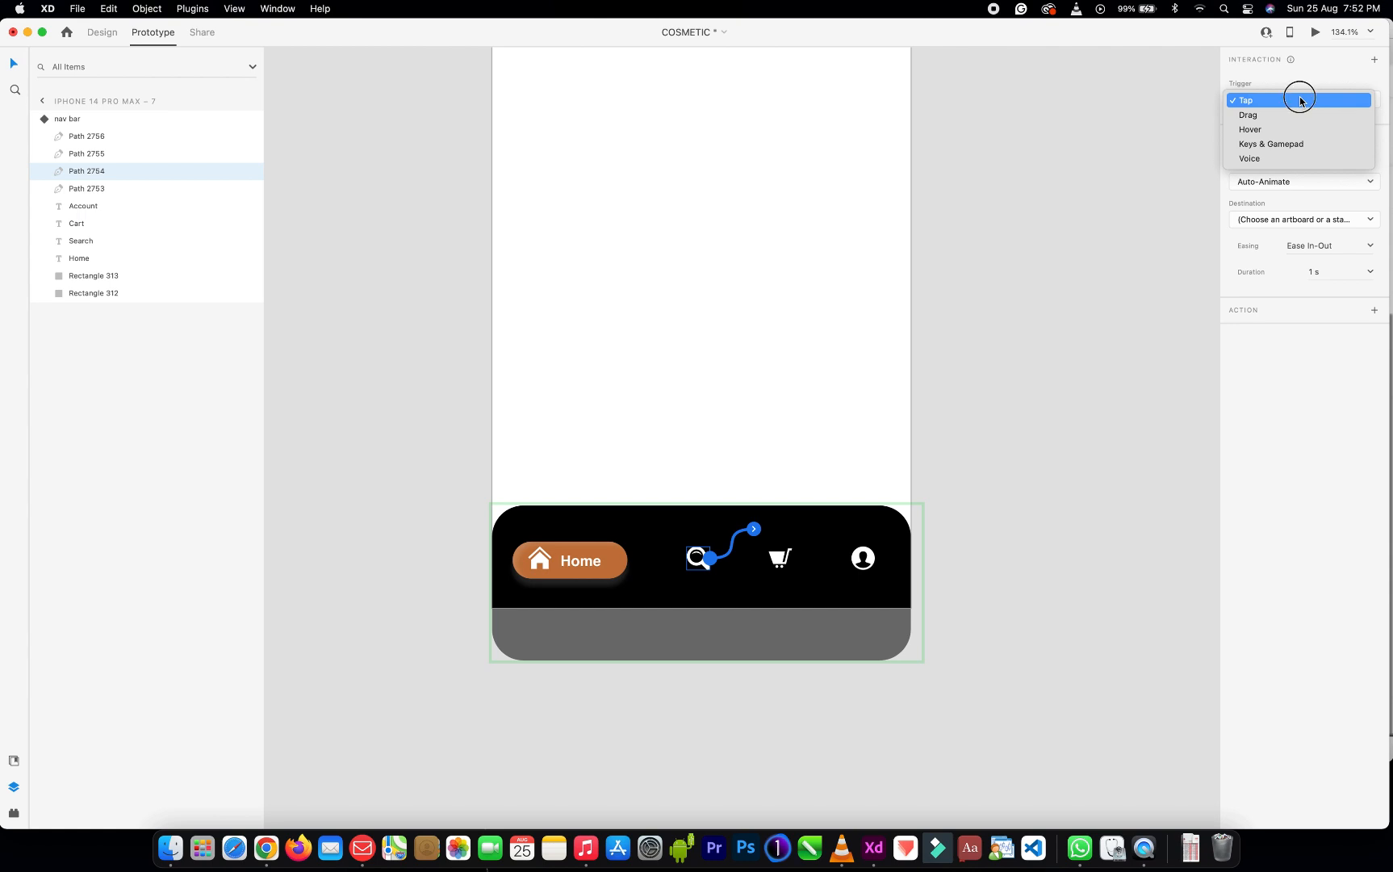
left_click(1341, 182)
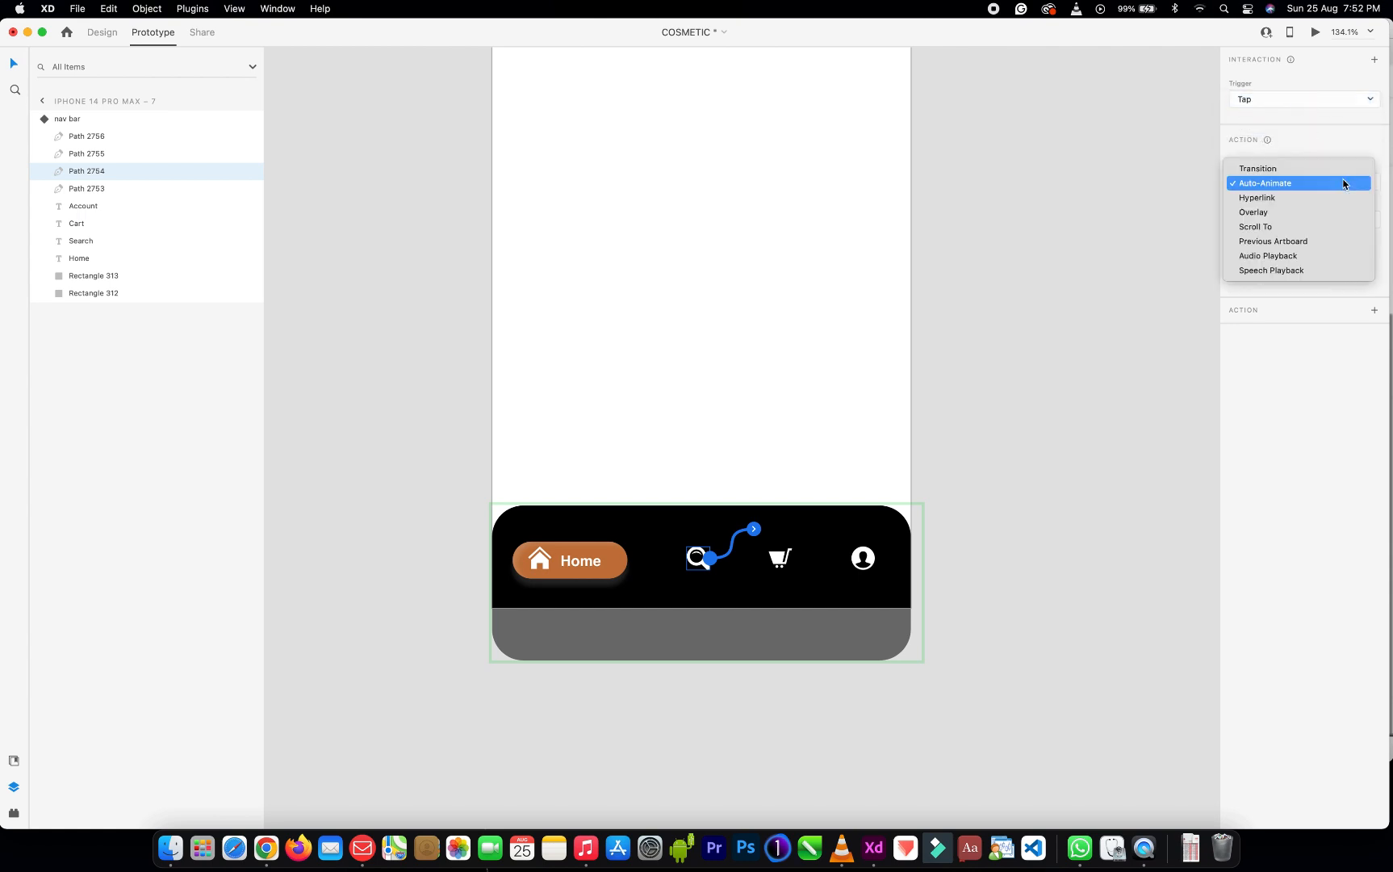
left_click(1330, 185)
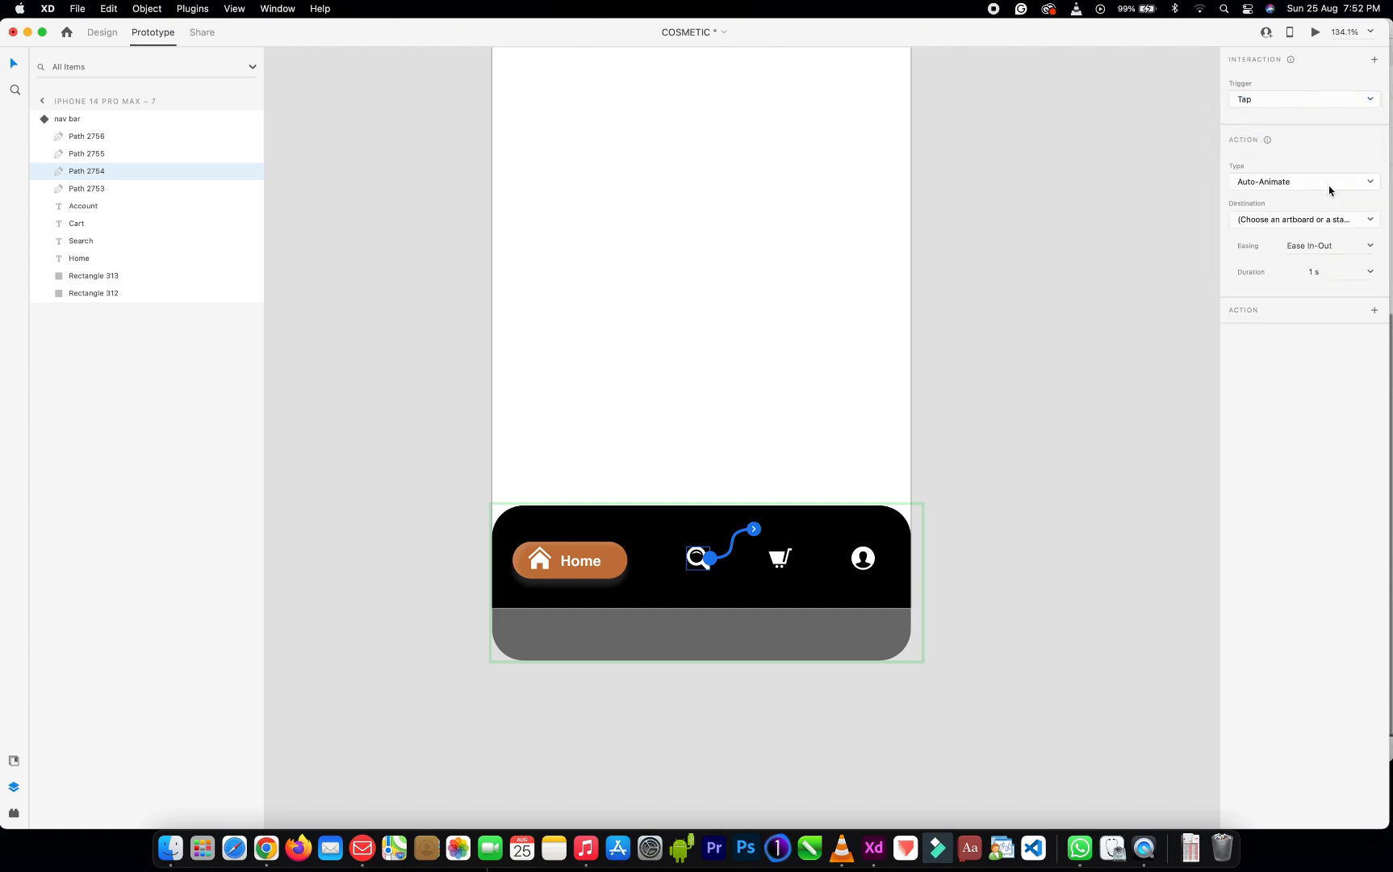
left_click(1358, 223)
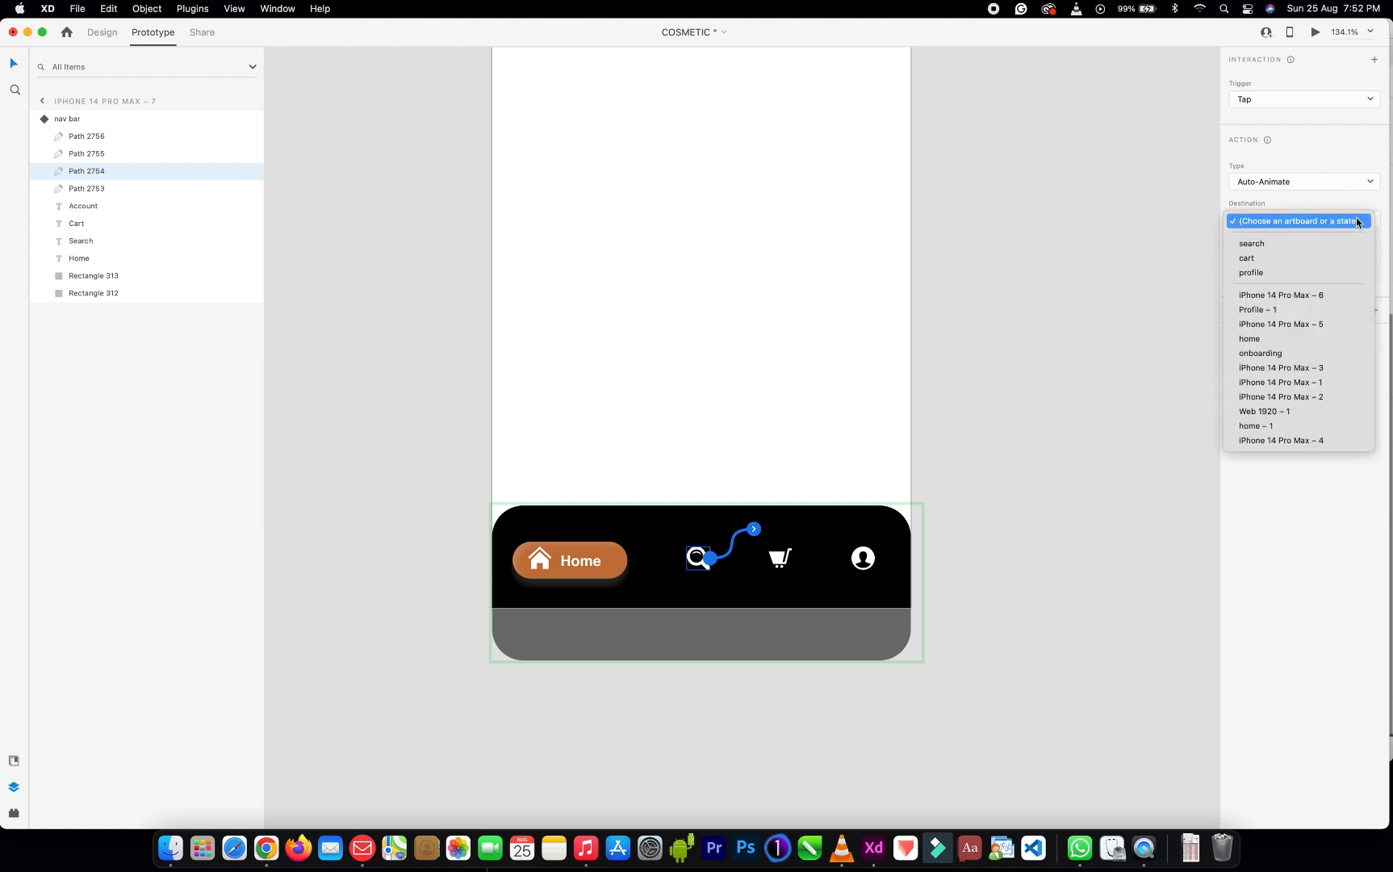
left_click(1275, 244)
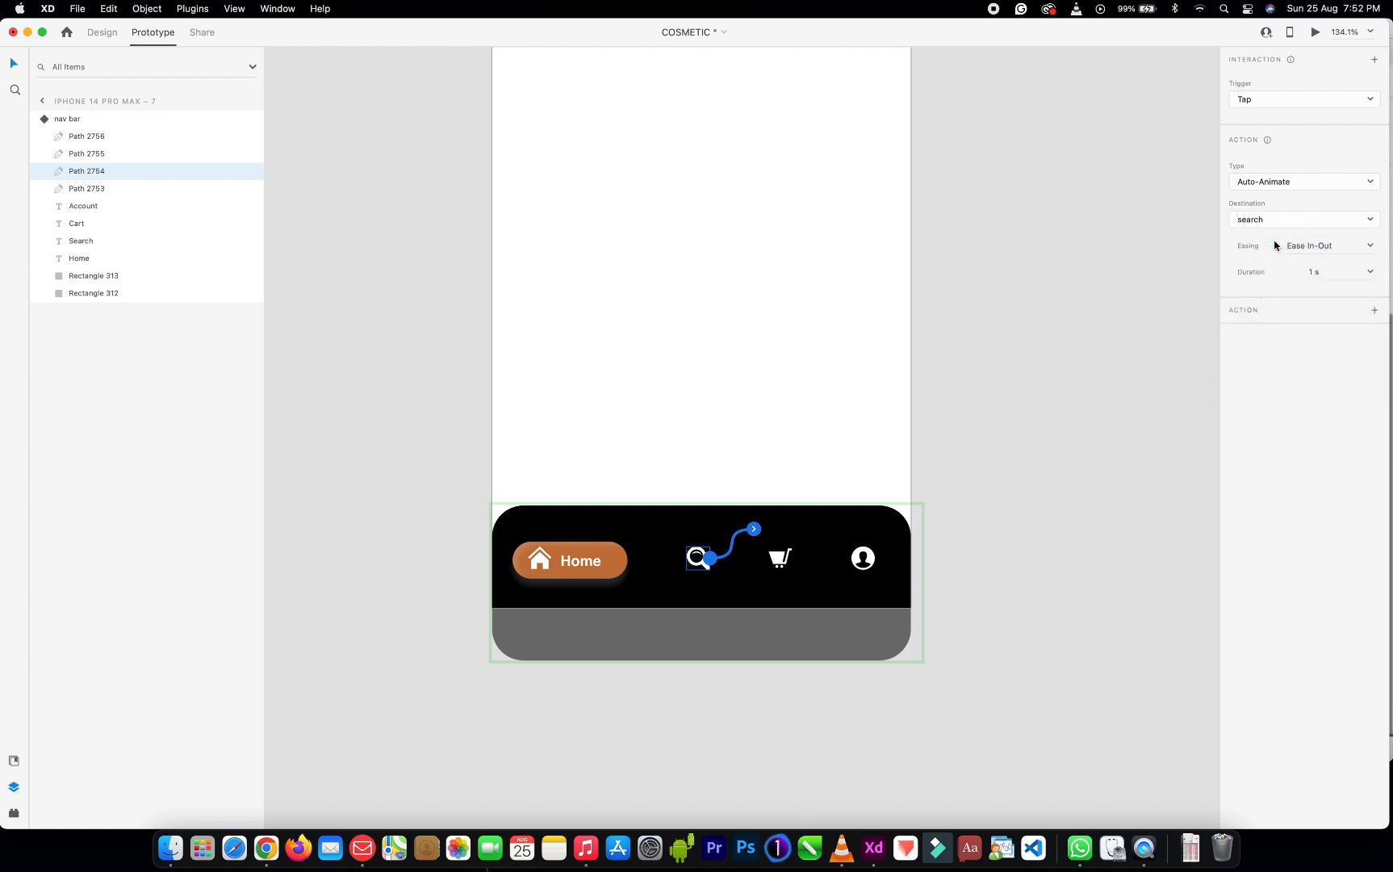
left_click(1371, 247)
left_click(1333, 299)
left_click(1376, 274)
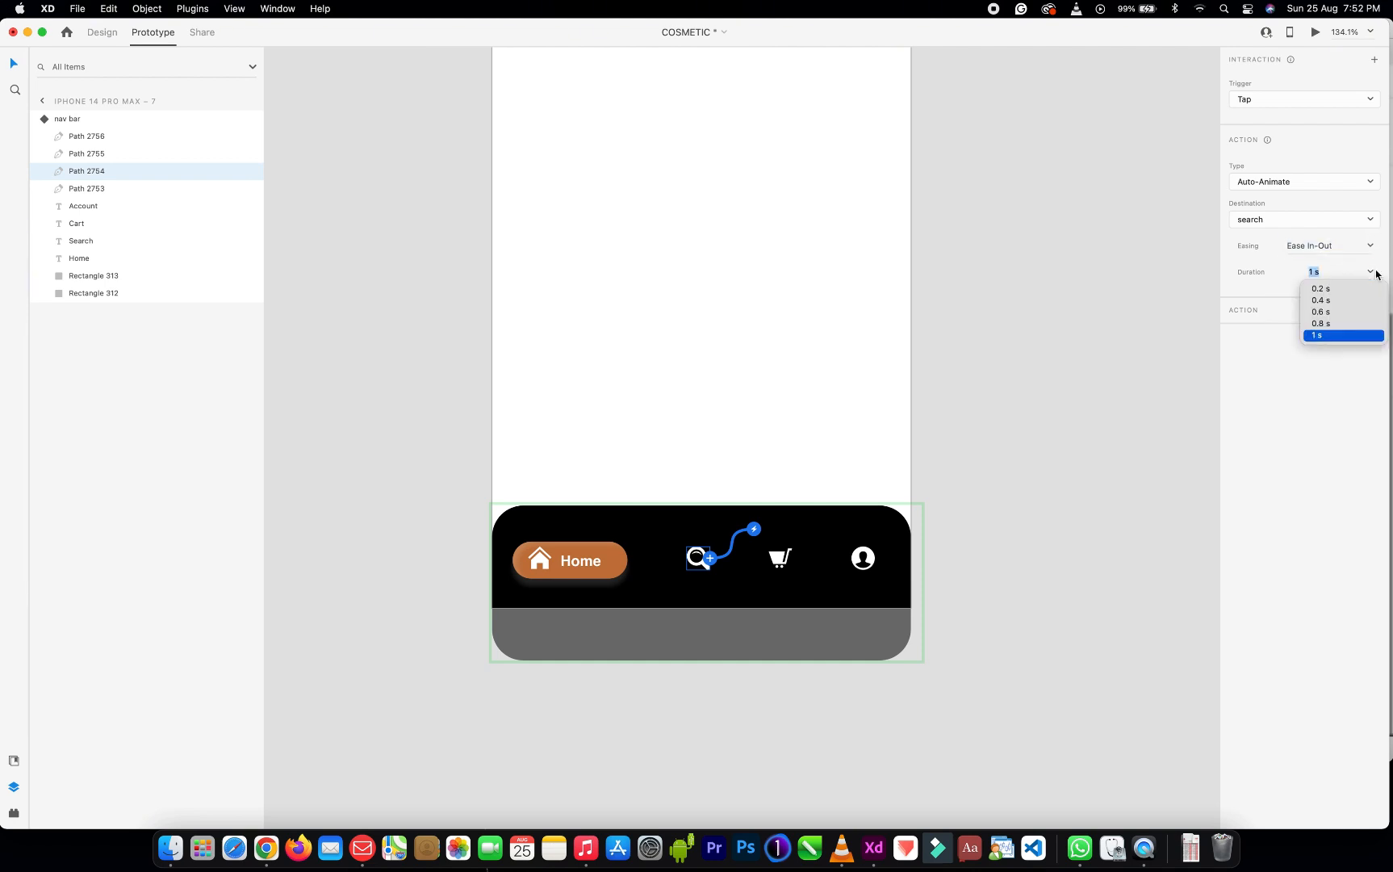
left_click(1325, 343)
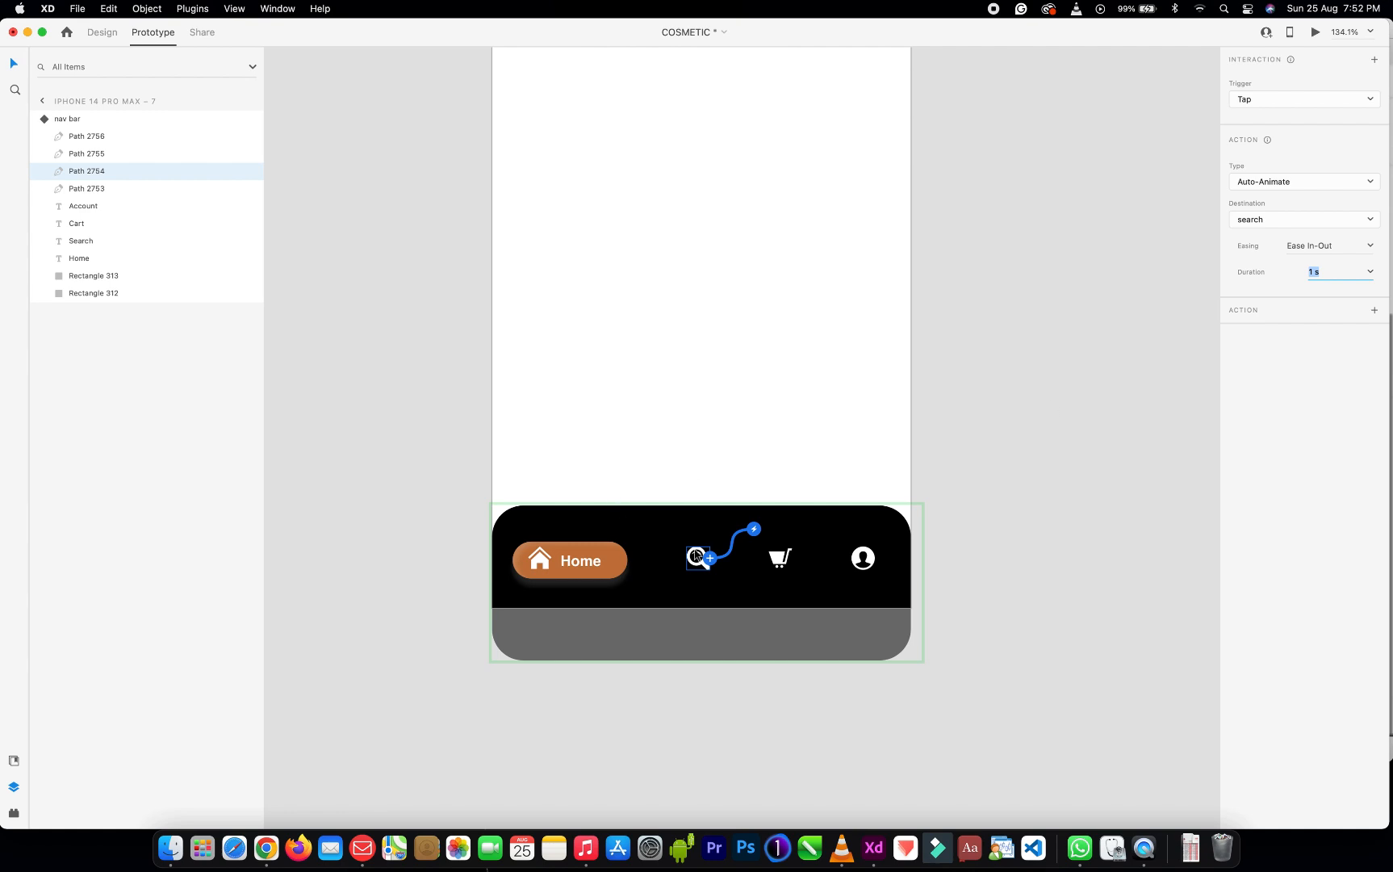
Add a Tap interaction to the cart icon that auto-animates to the cart state
left_click(779, 561)
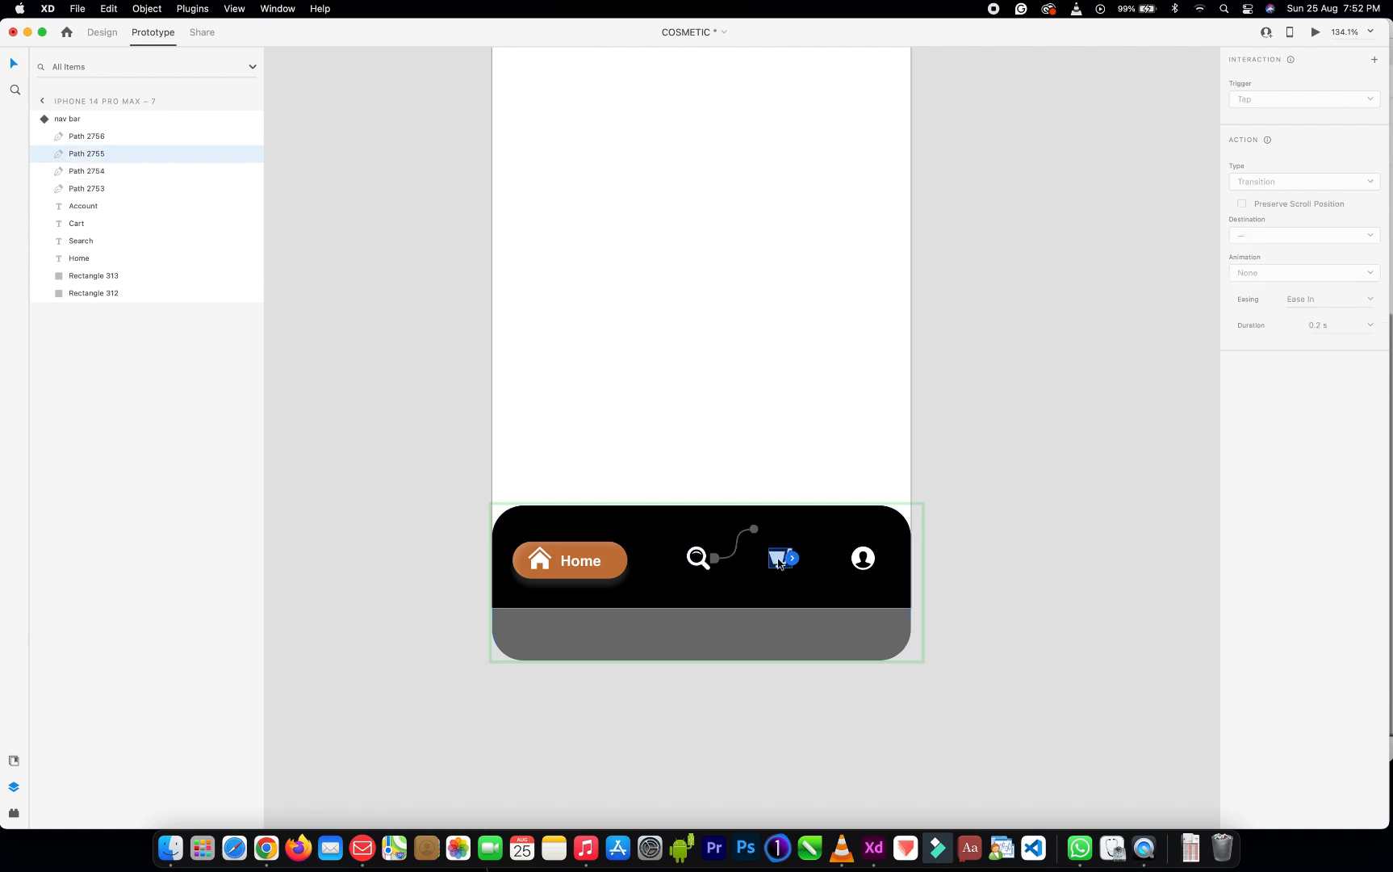
left_click(795, 560)
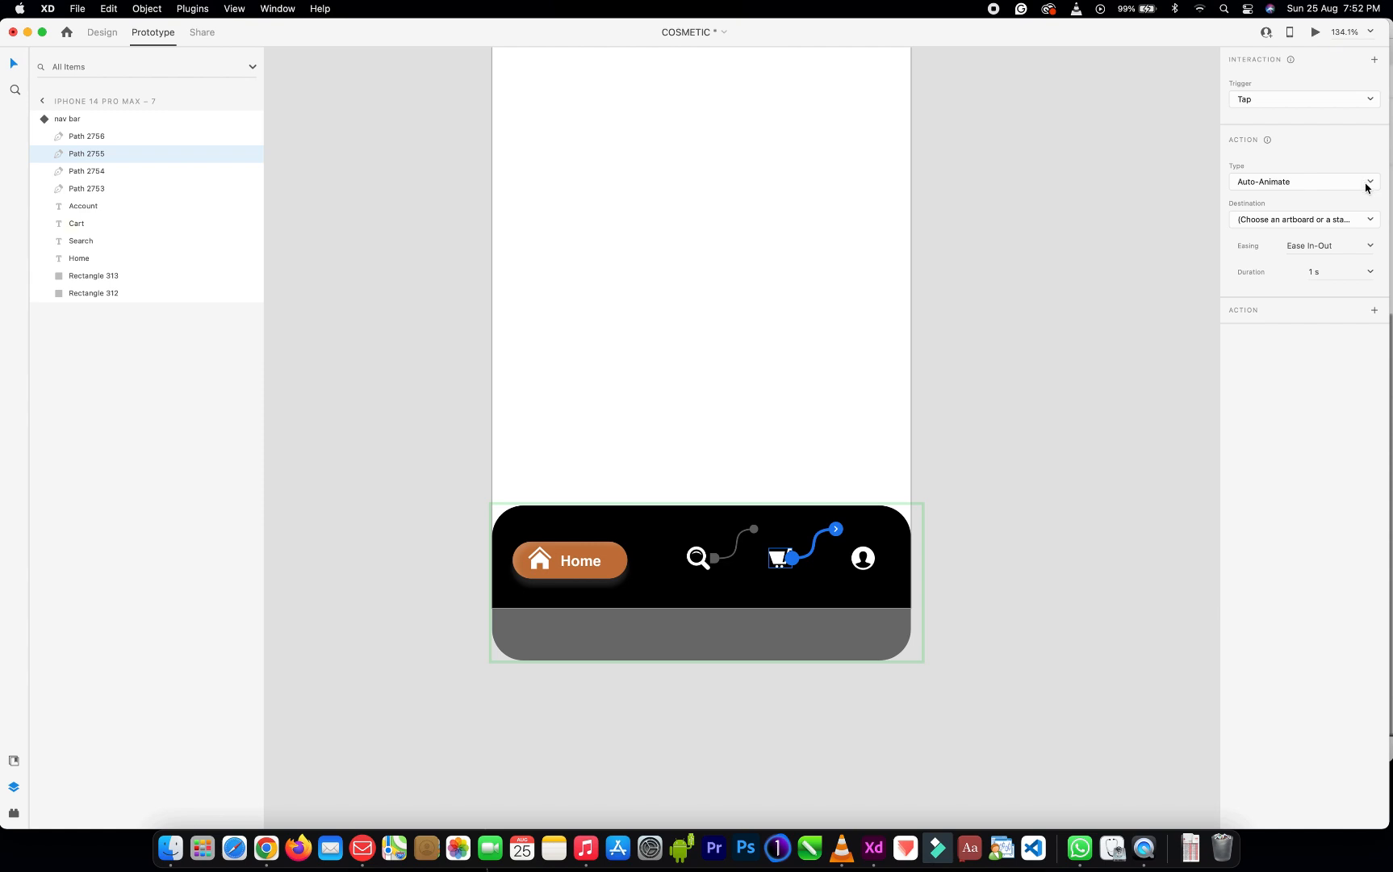
left_click(1370, 221)
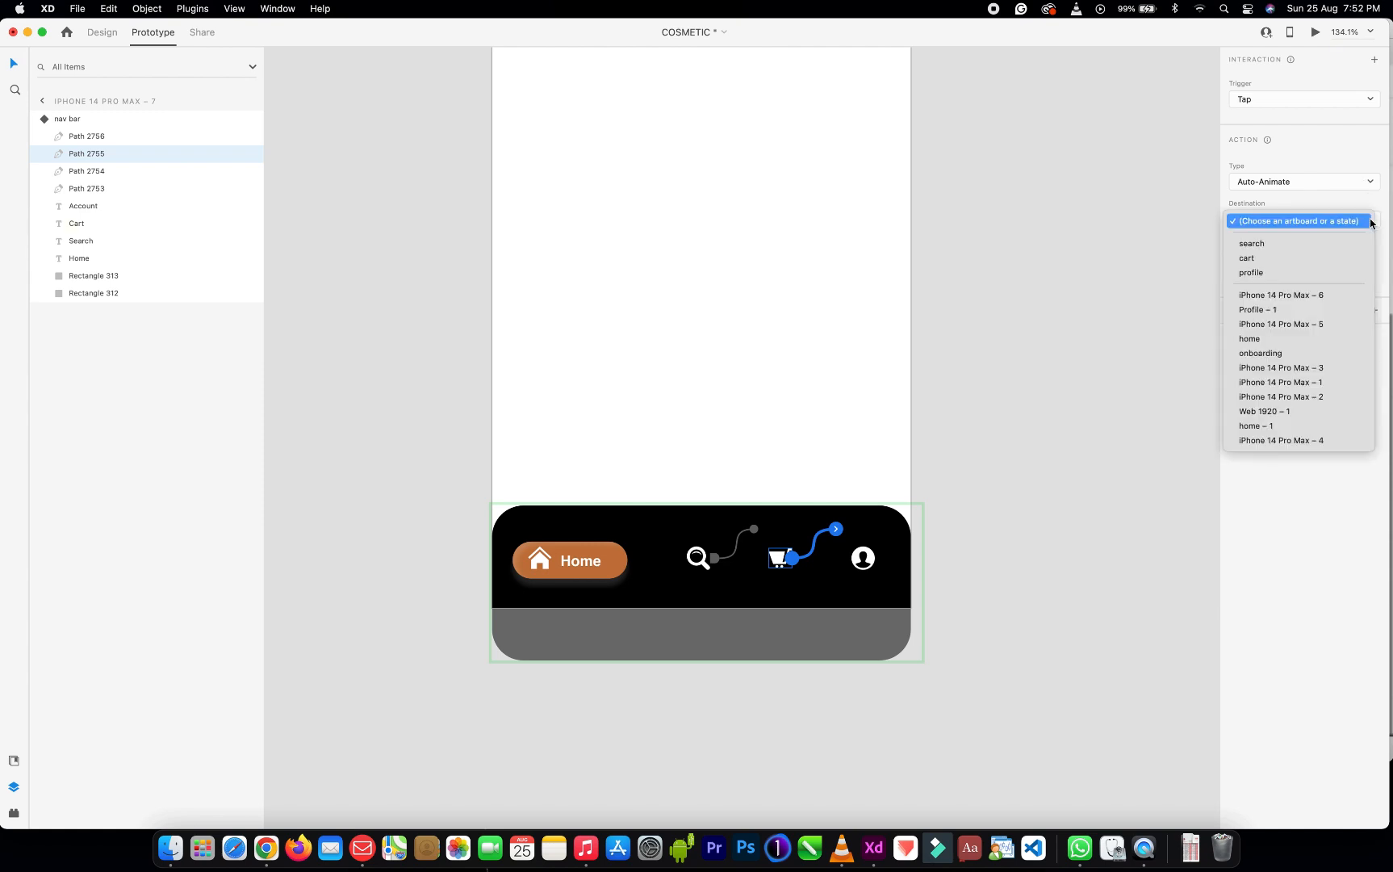
left_click(1289, 260)
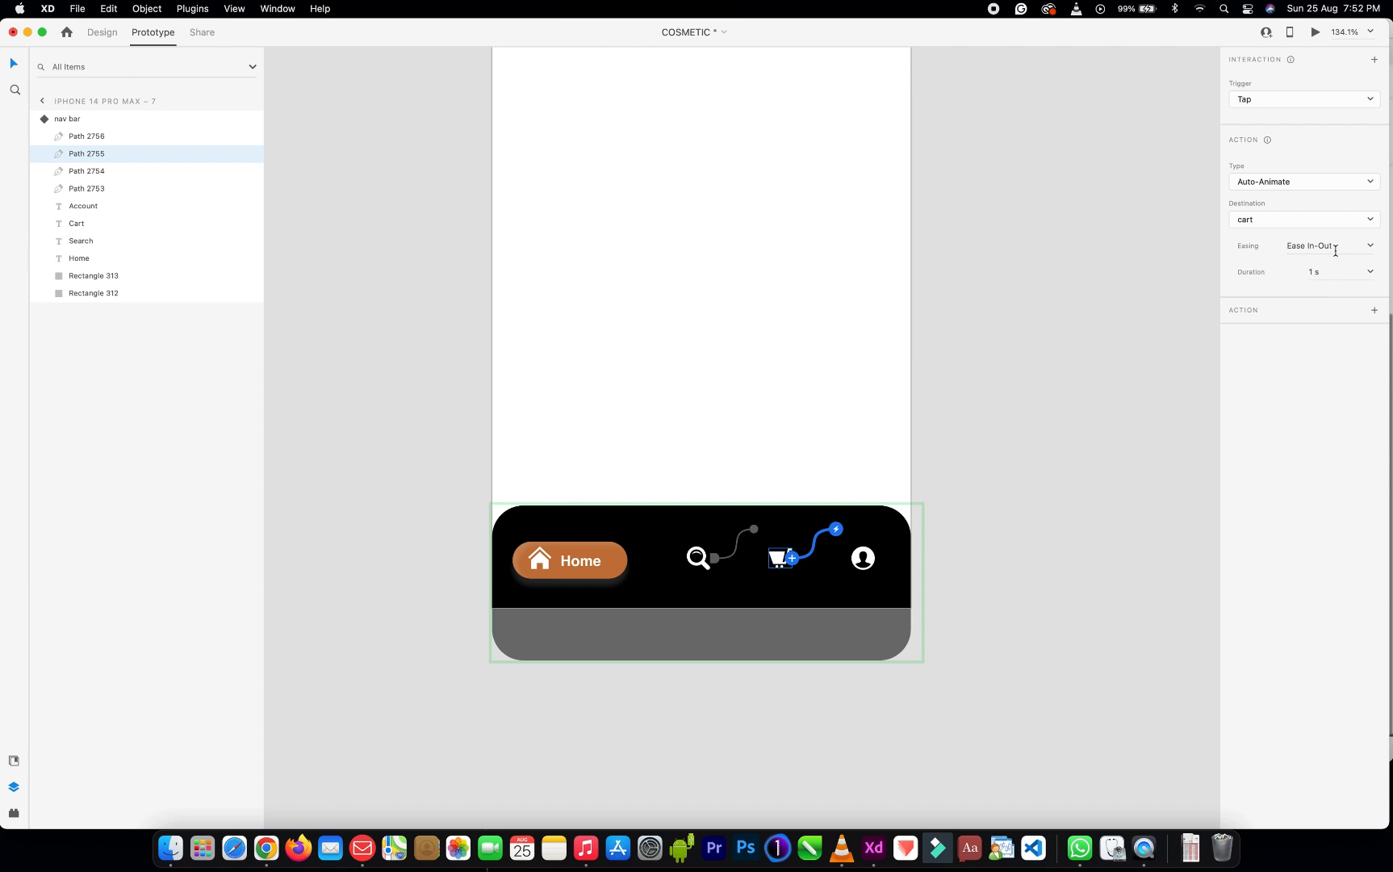
Add a Tap interaction to the profile icon in the nav bar's Default State that auto-animates to the profile state
left_click(868, 557)
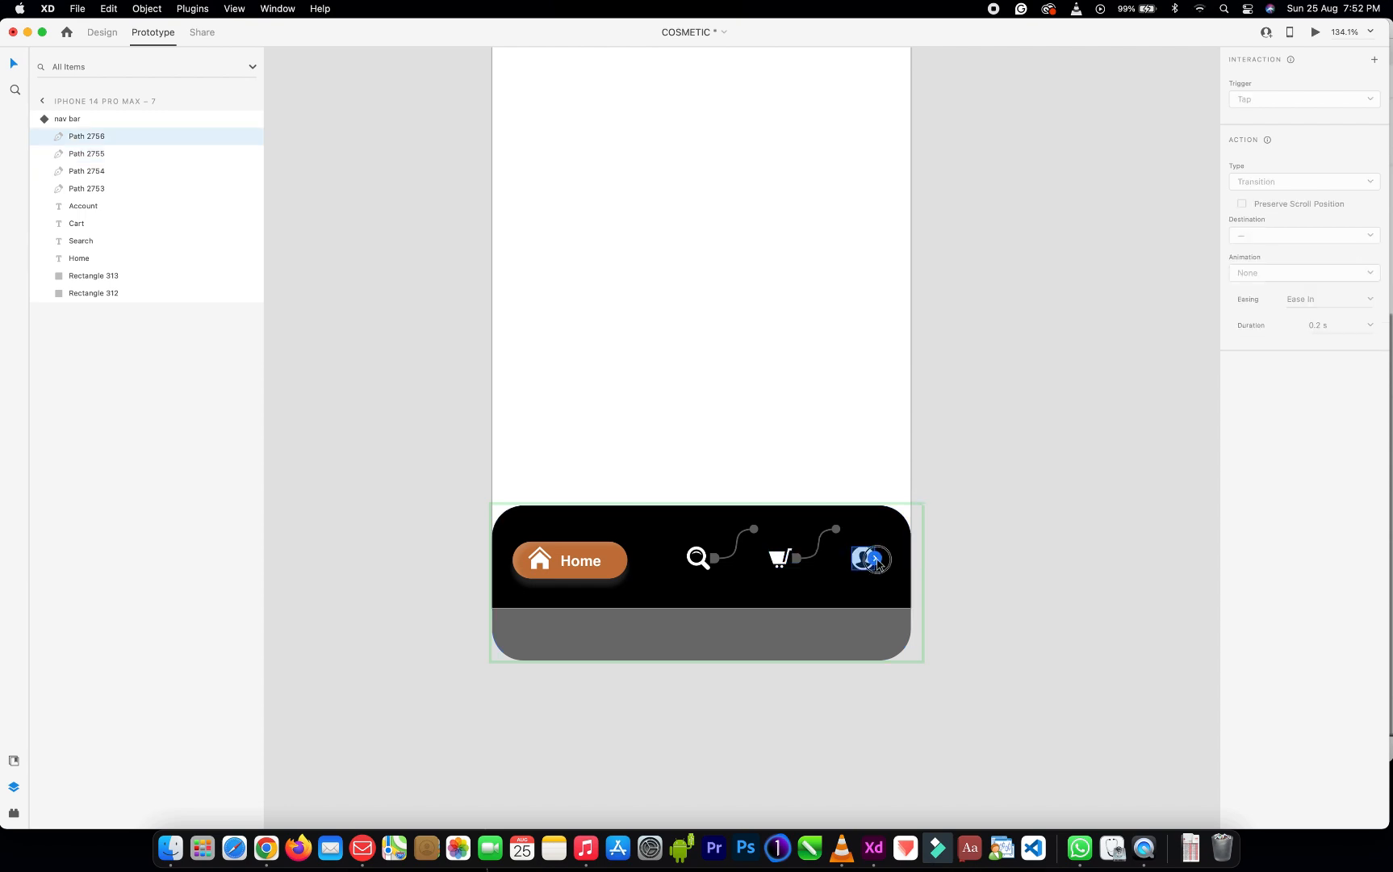
left_click(878, 560)
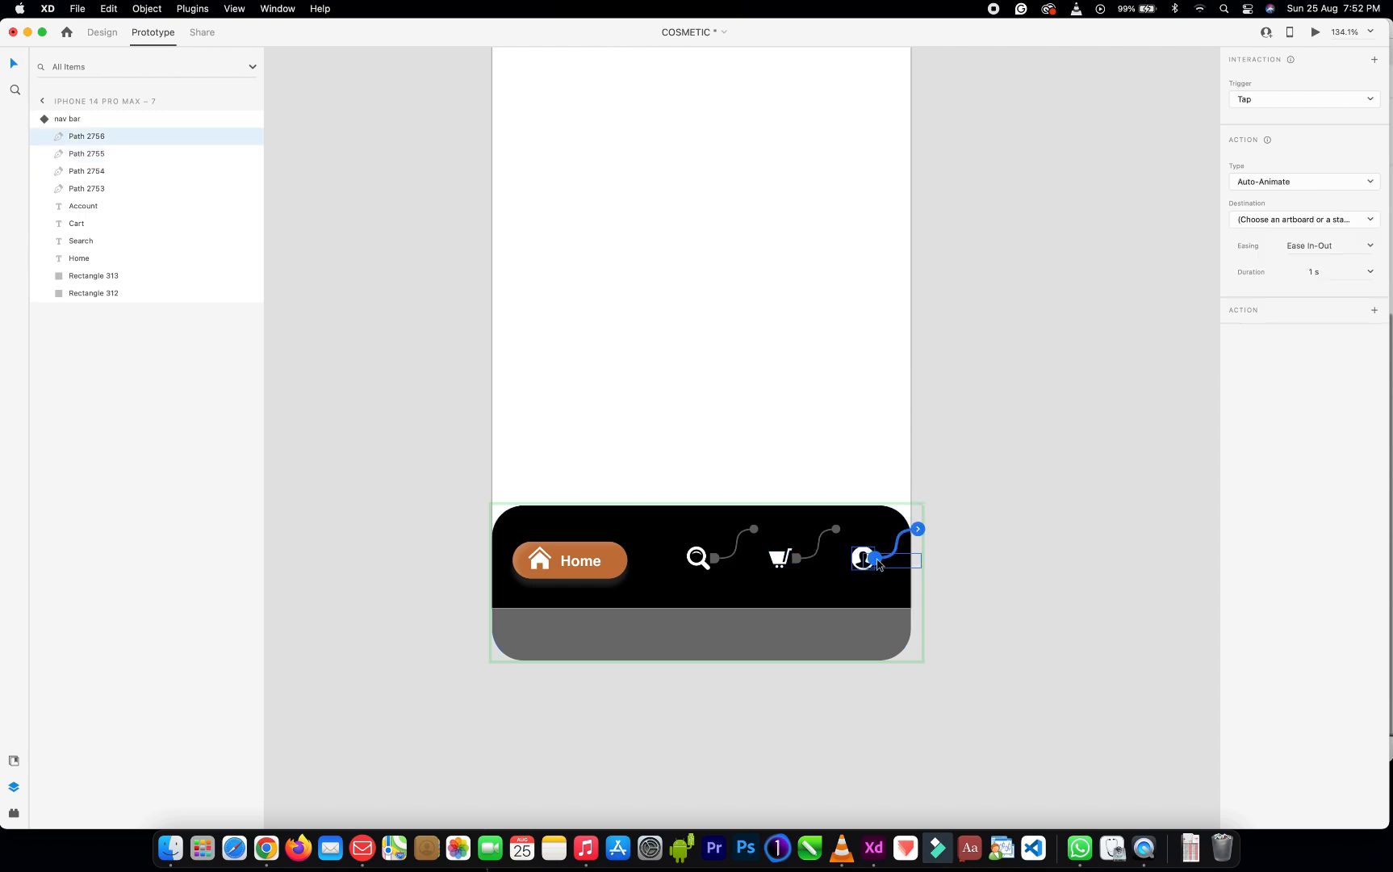
left_click(1367, 220)
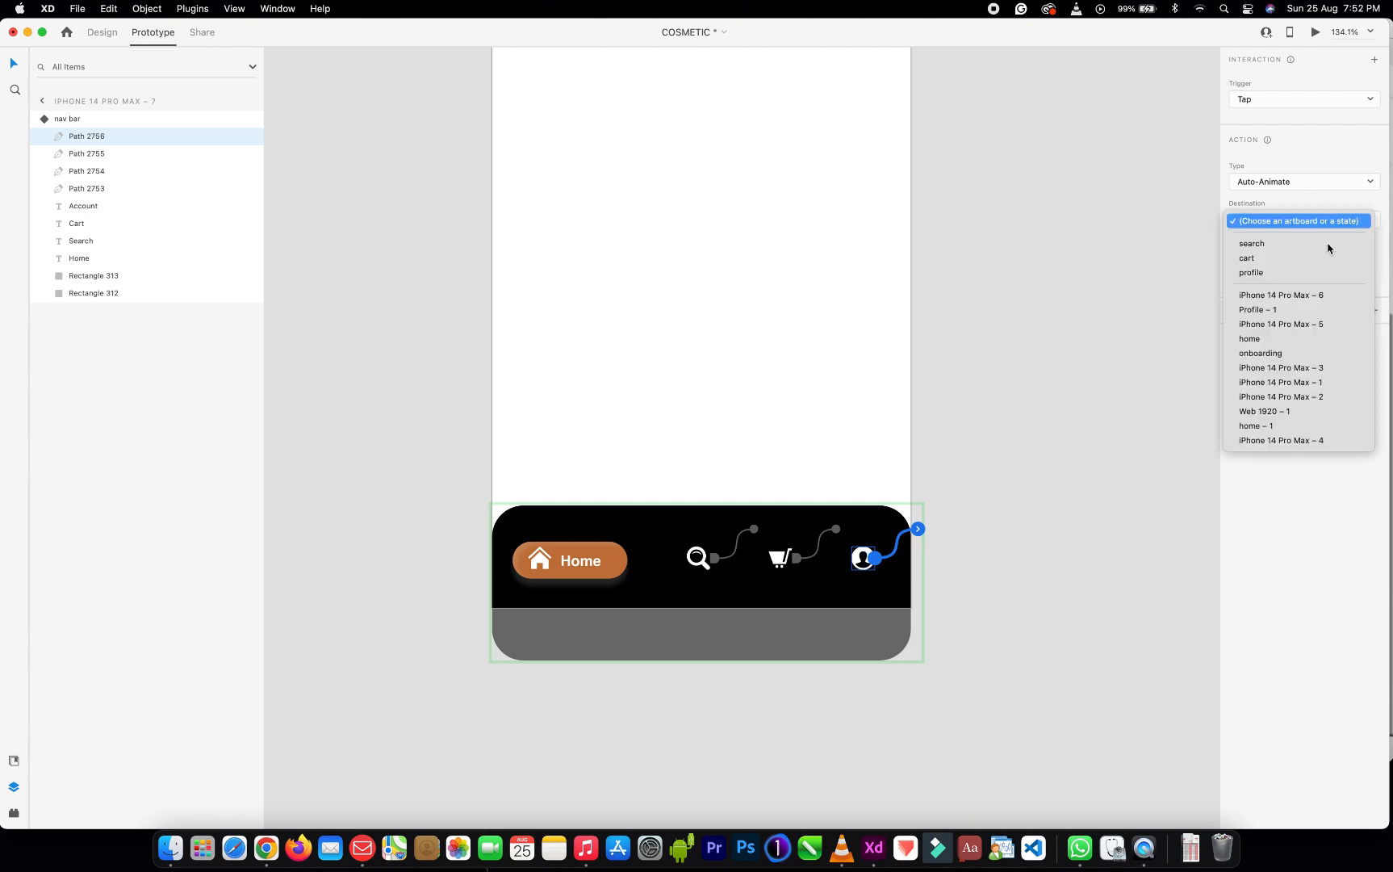
left_click(1285, 273)
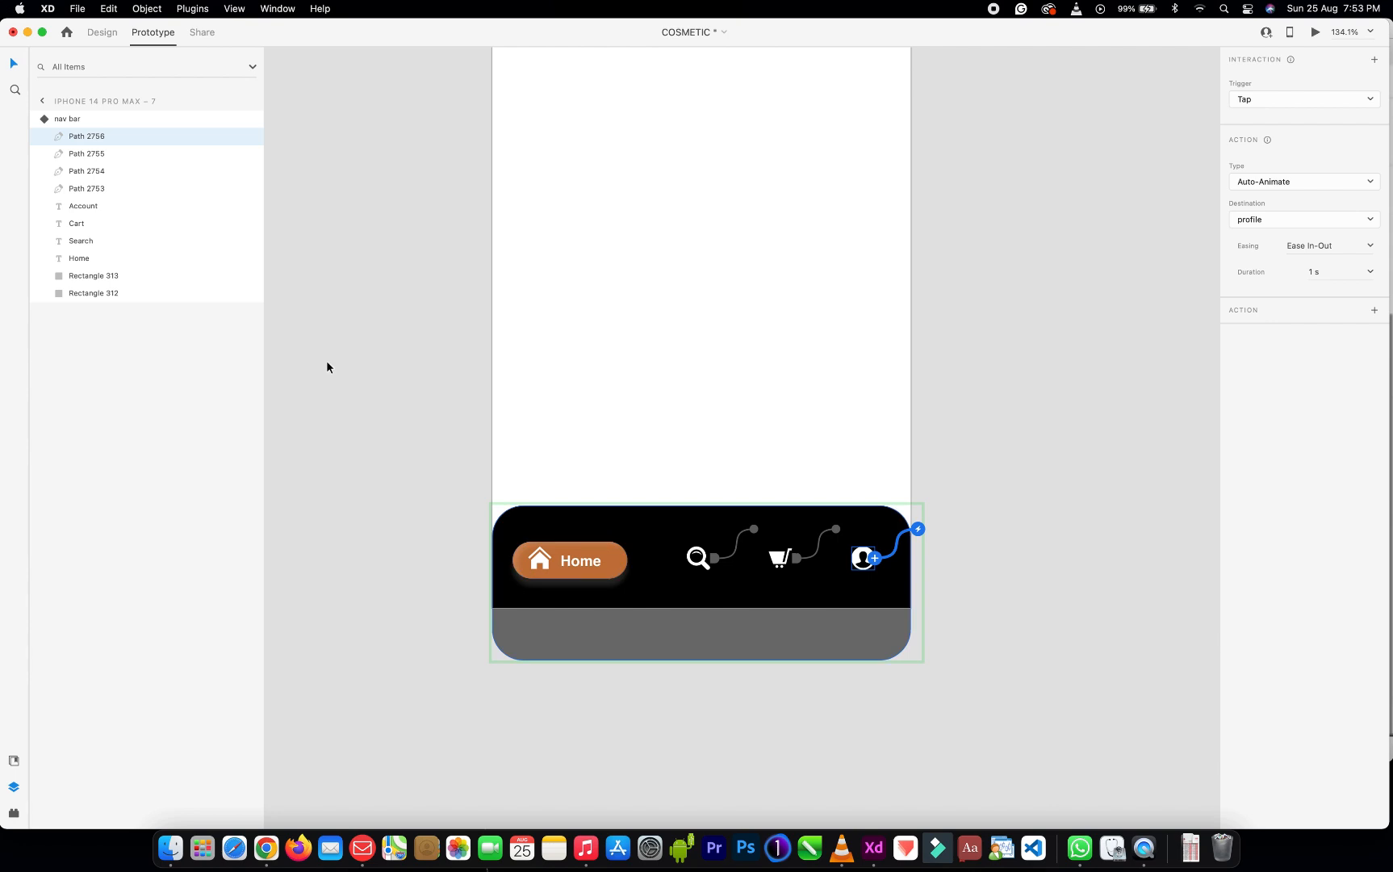
In the nav bar's search state, add a Tap interaction to the home icon that auto-animates to the Default State
left_click(70, 124)
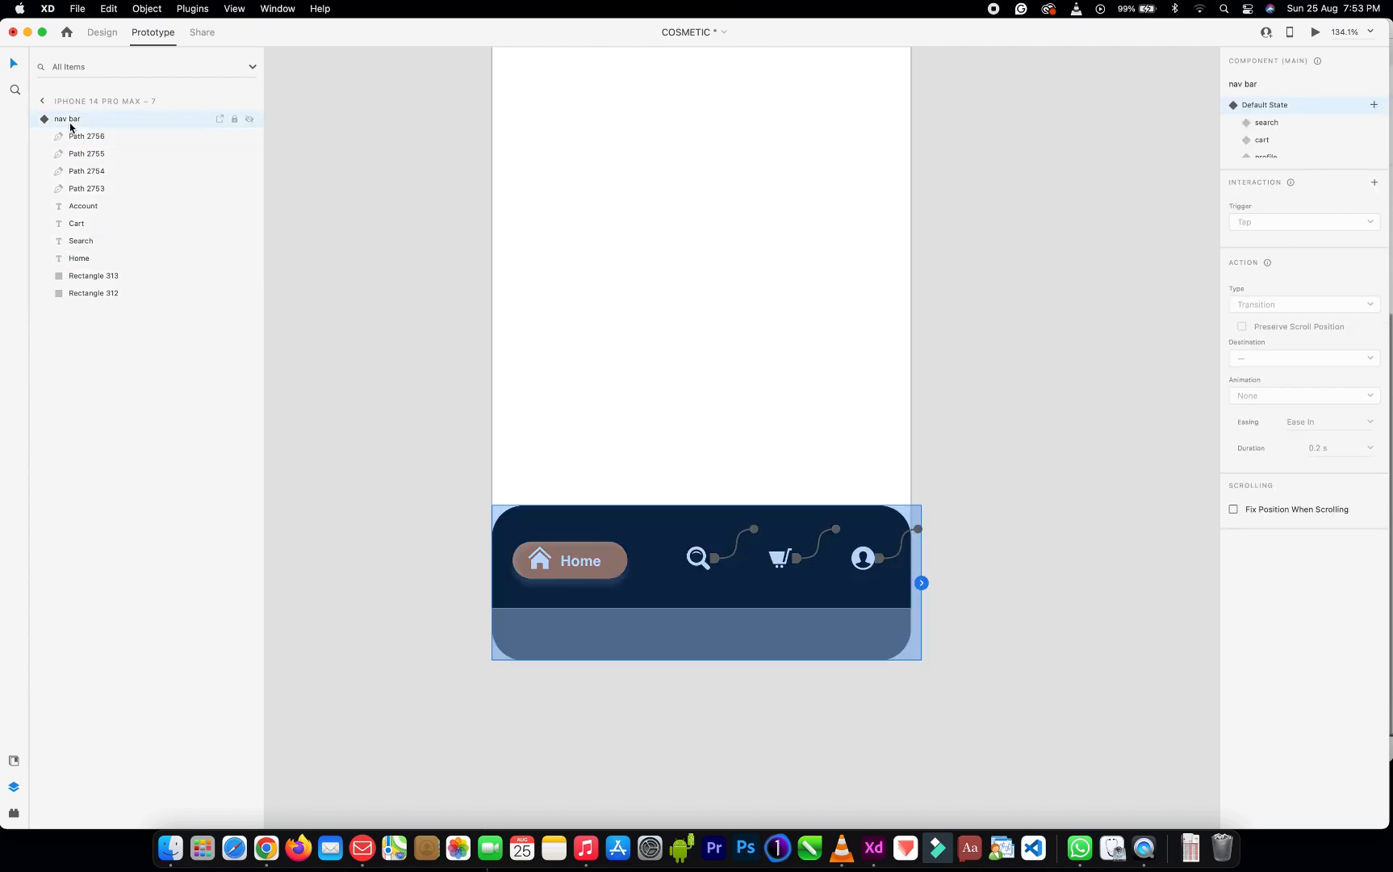
left_click(1275, 123)
left_click(1290, 123)
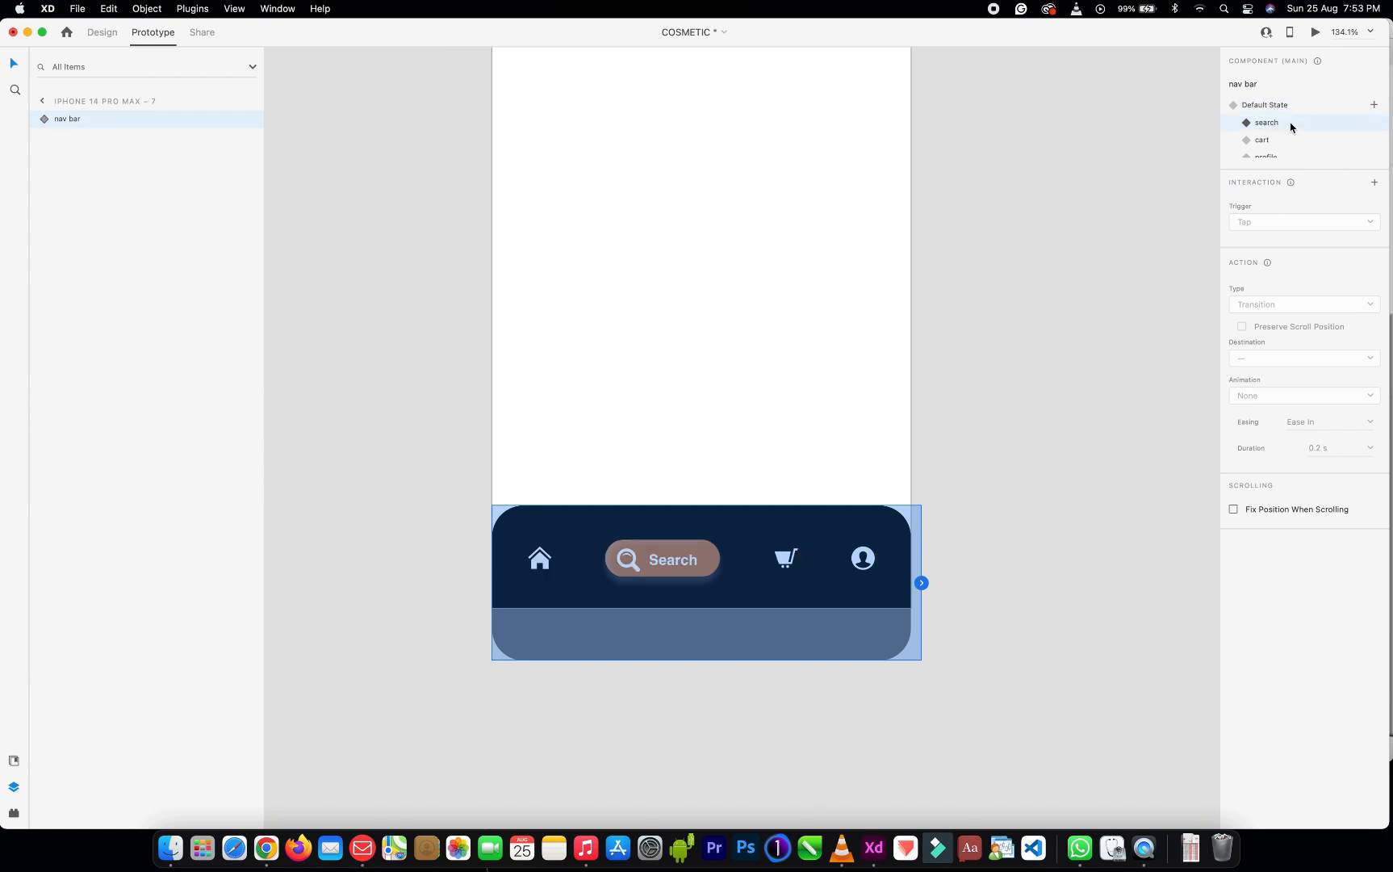
double_click(542, 565)
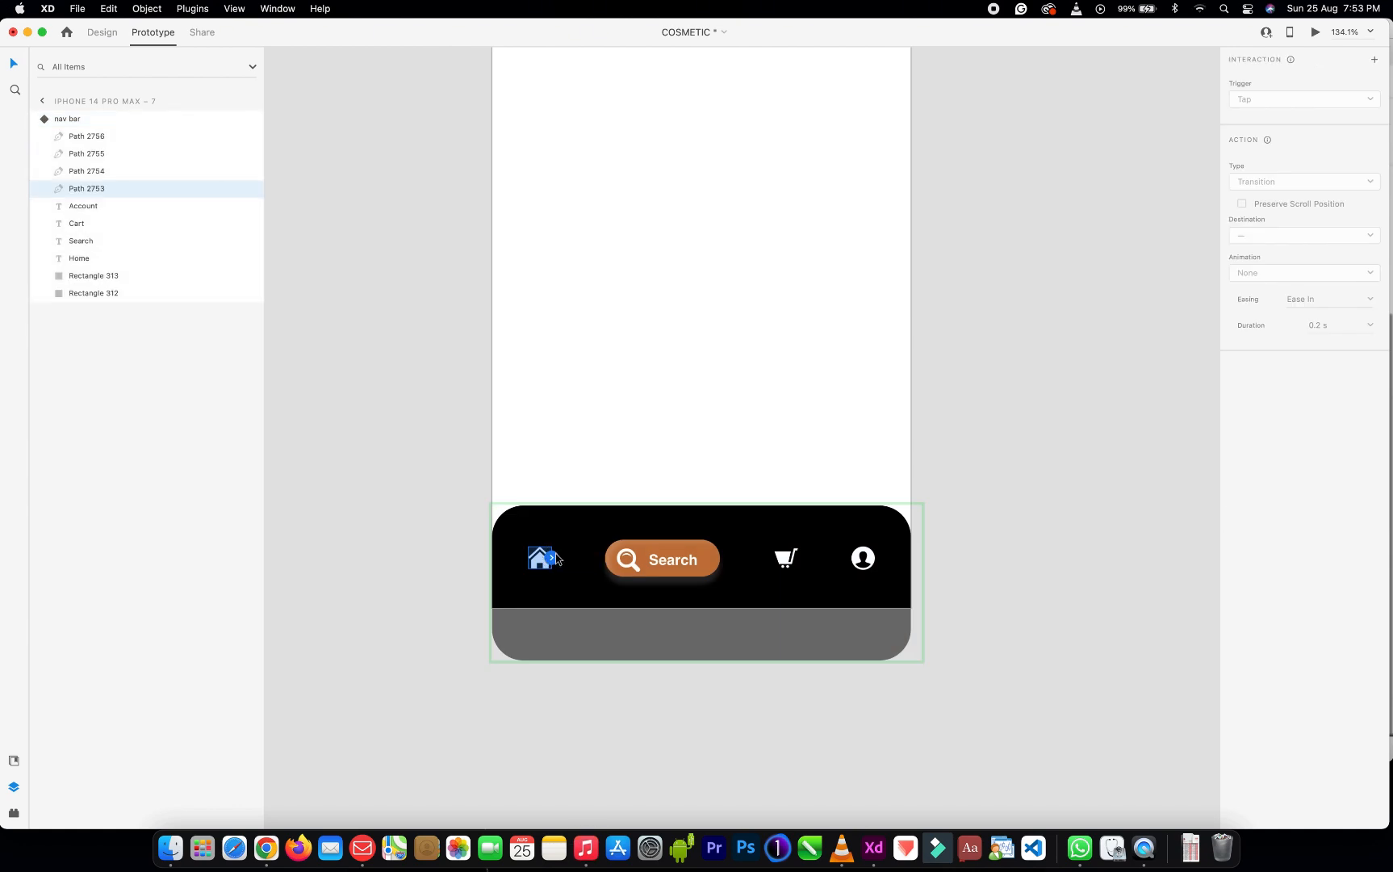
left_click(557, 559)
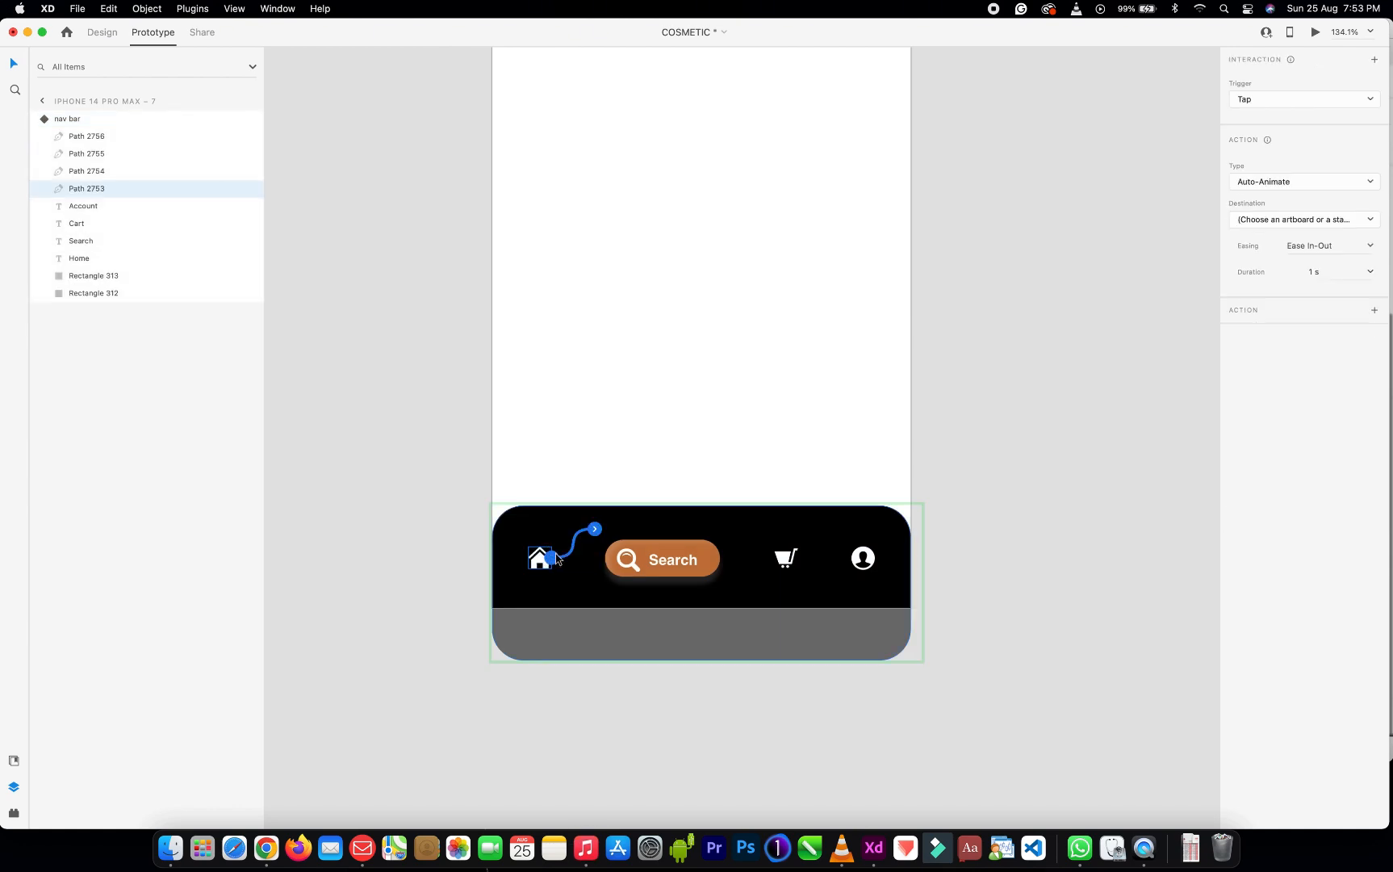
left_click(1371, 221)
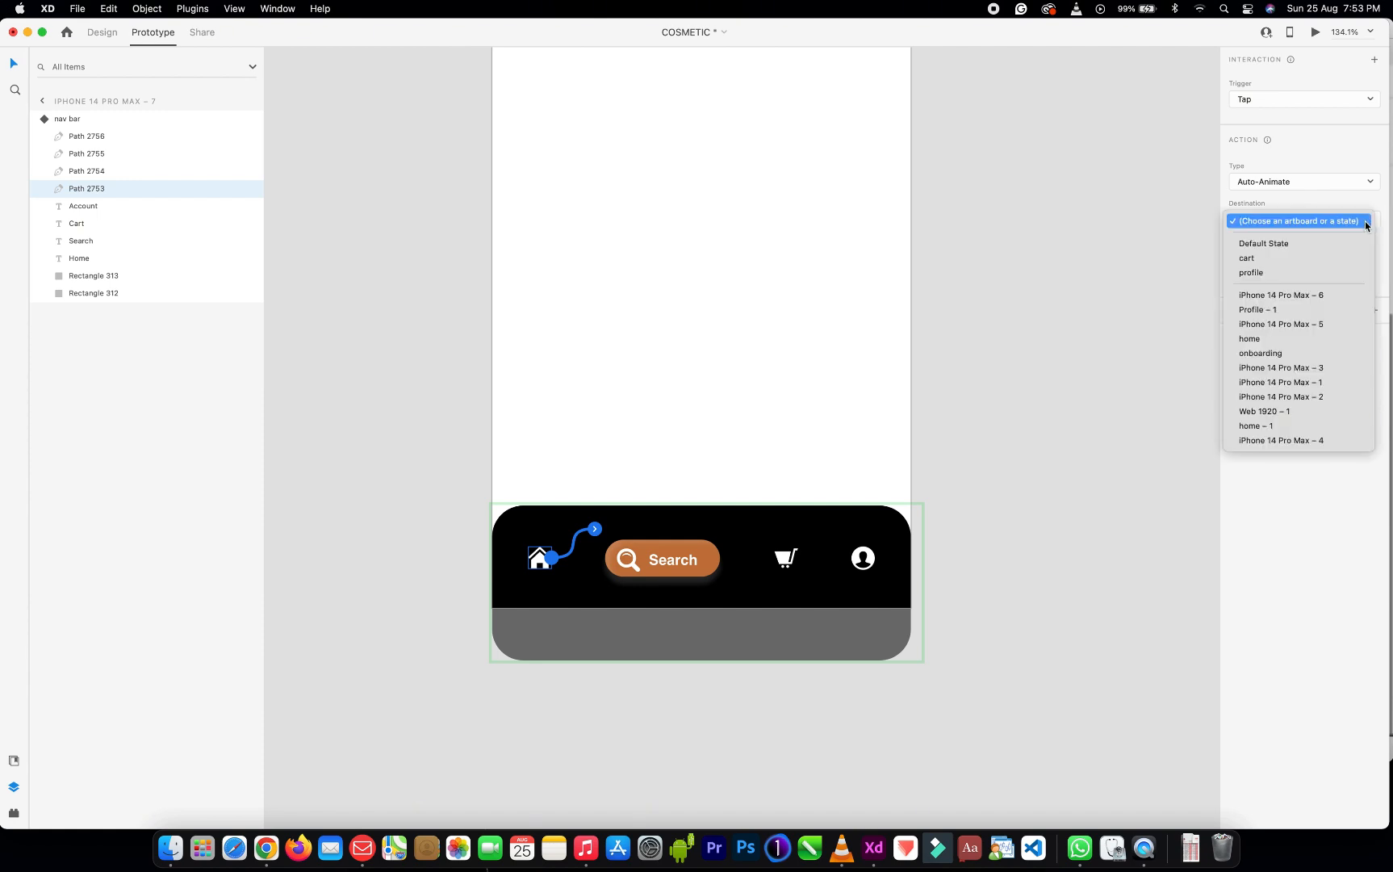
left_click(1275, 250)
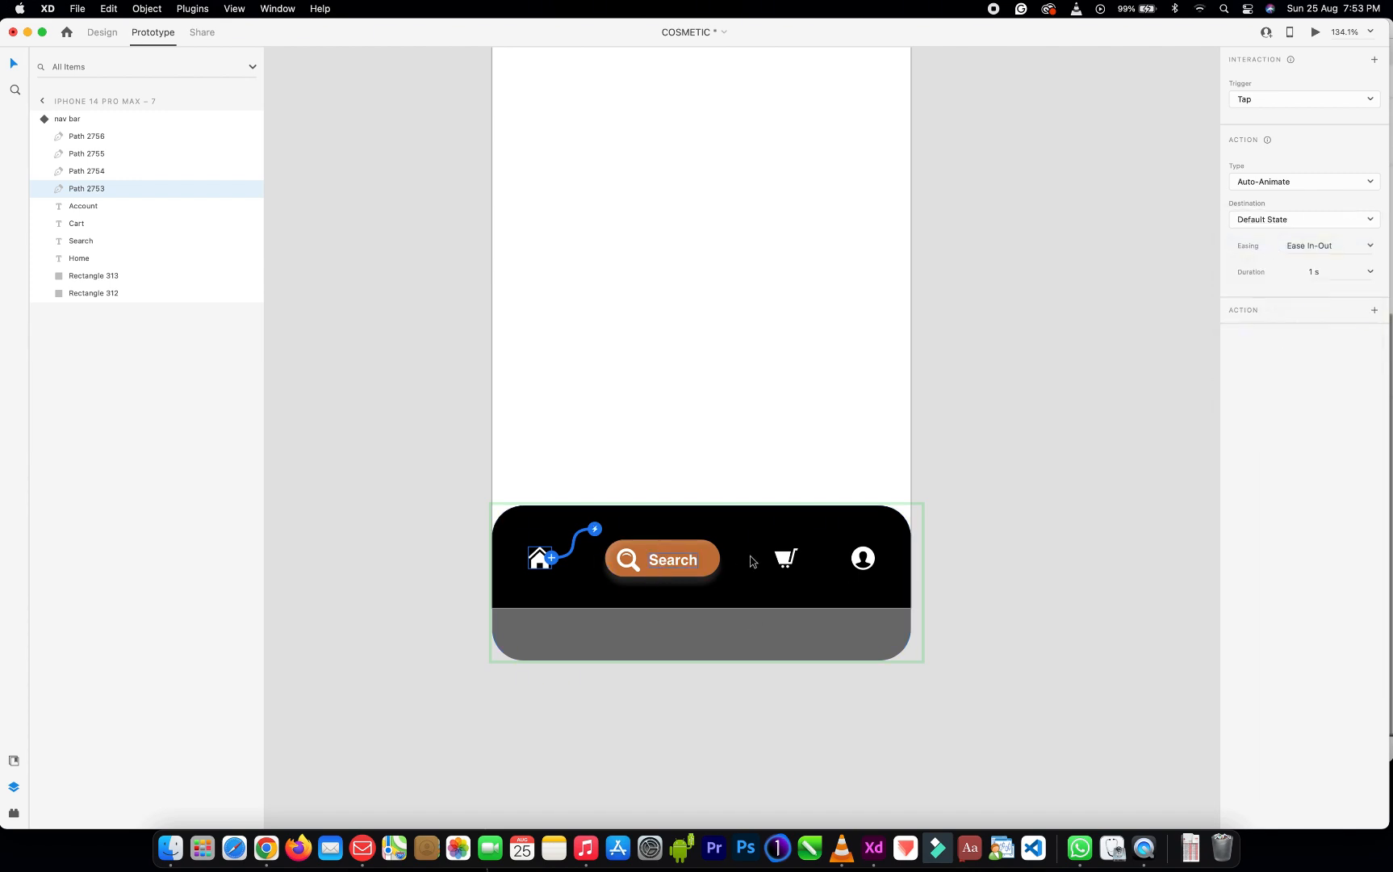
Add a Tap interaction to the search state's cart icon that auto-animates to the cart state
left_click(784, 559)
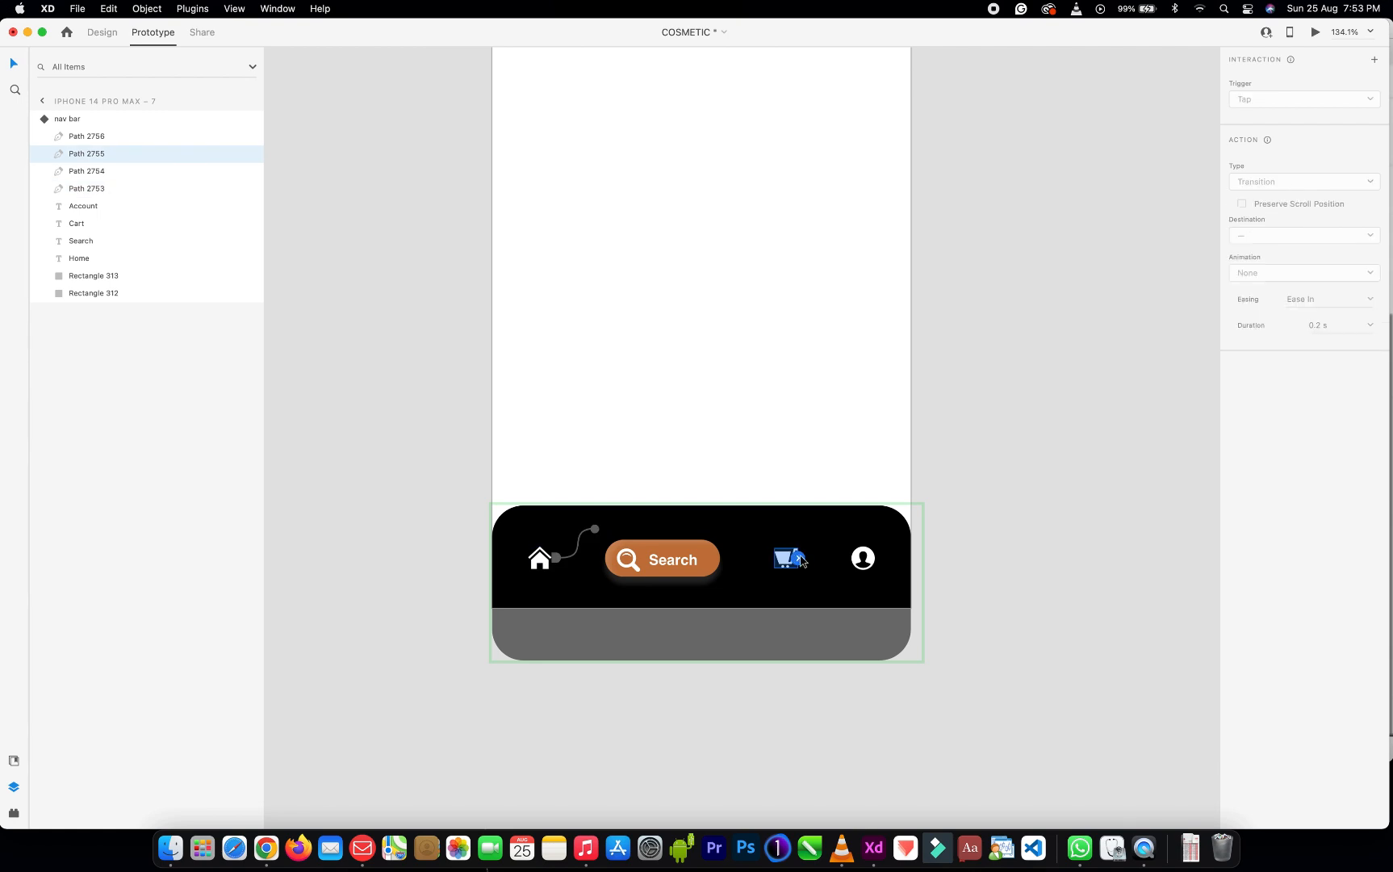
left_click(800, 558)
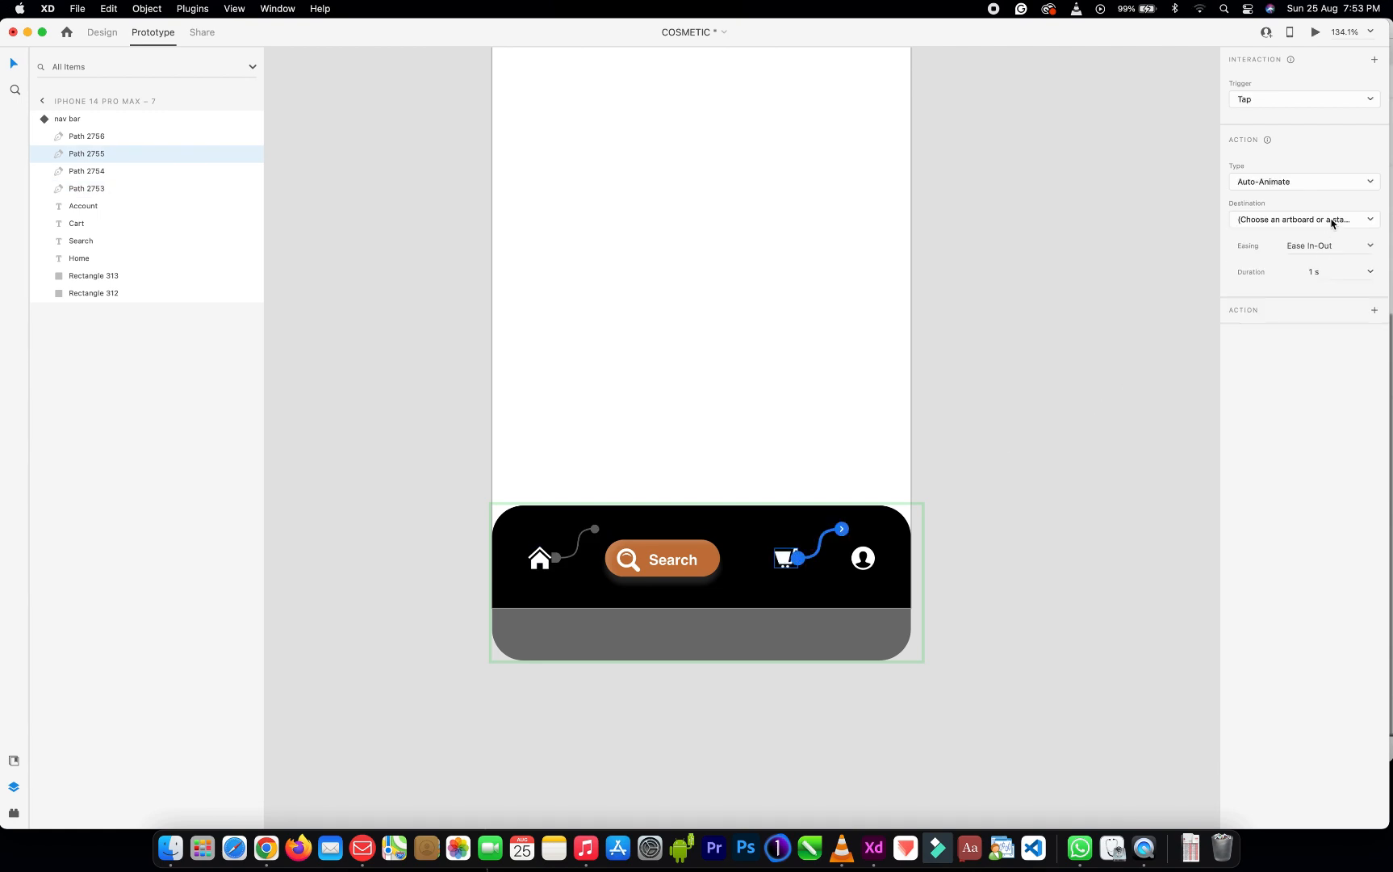
left_click(1367, 219)
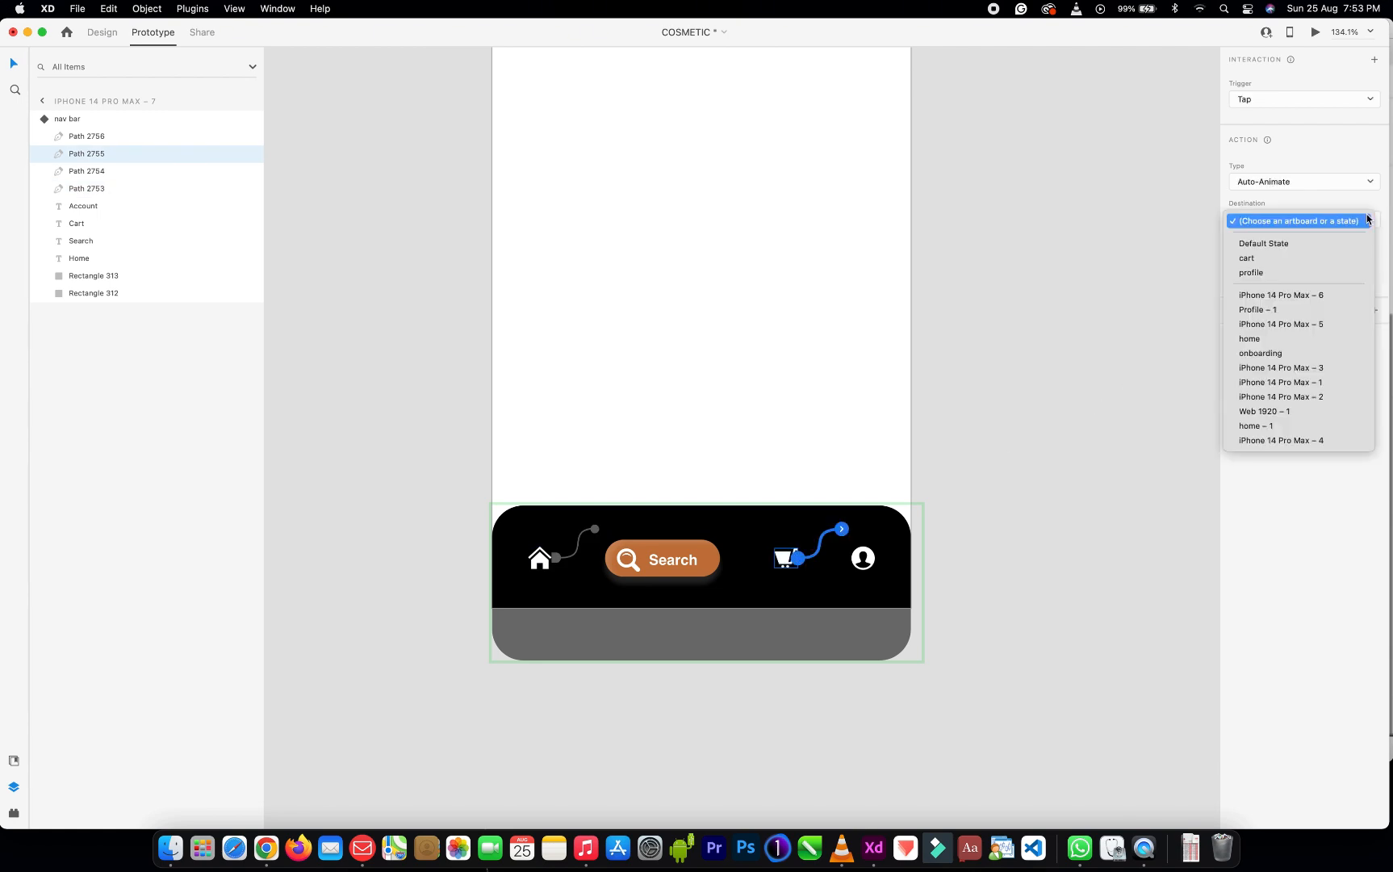
left_click(1288, 258)
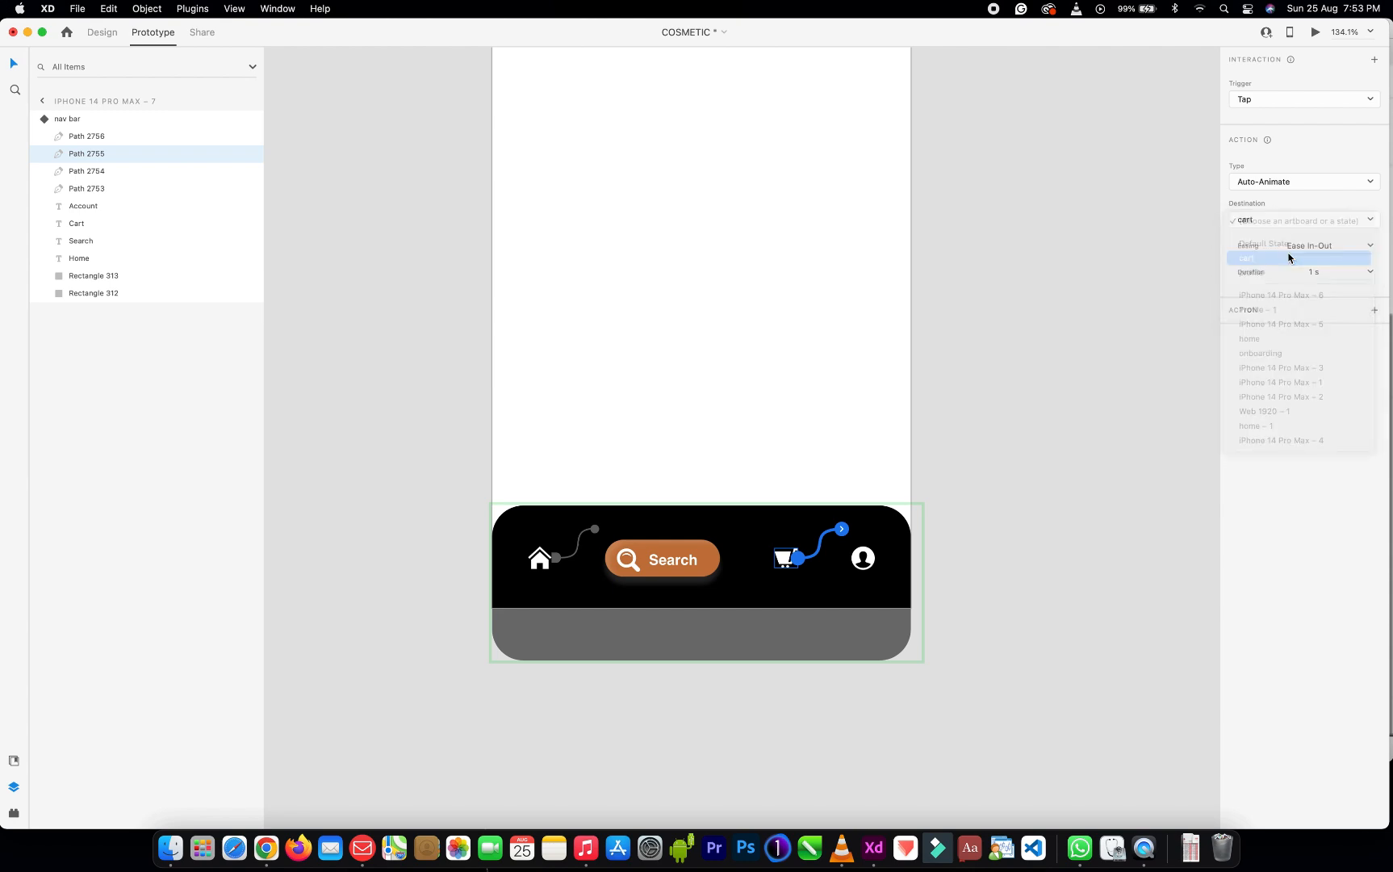
Add a Tap interaction to the search state's profile icon that auto-animates to the profile state
left_click(871, 559)
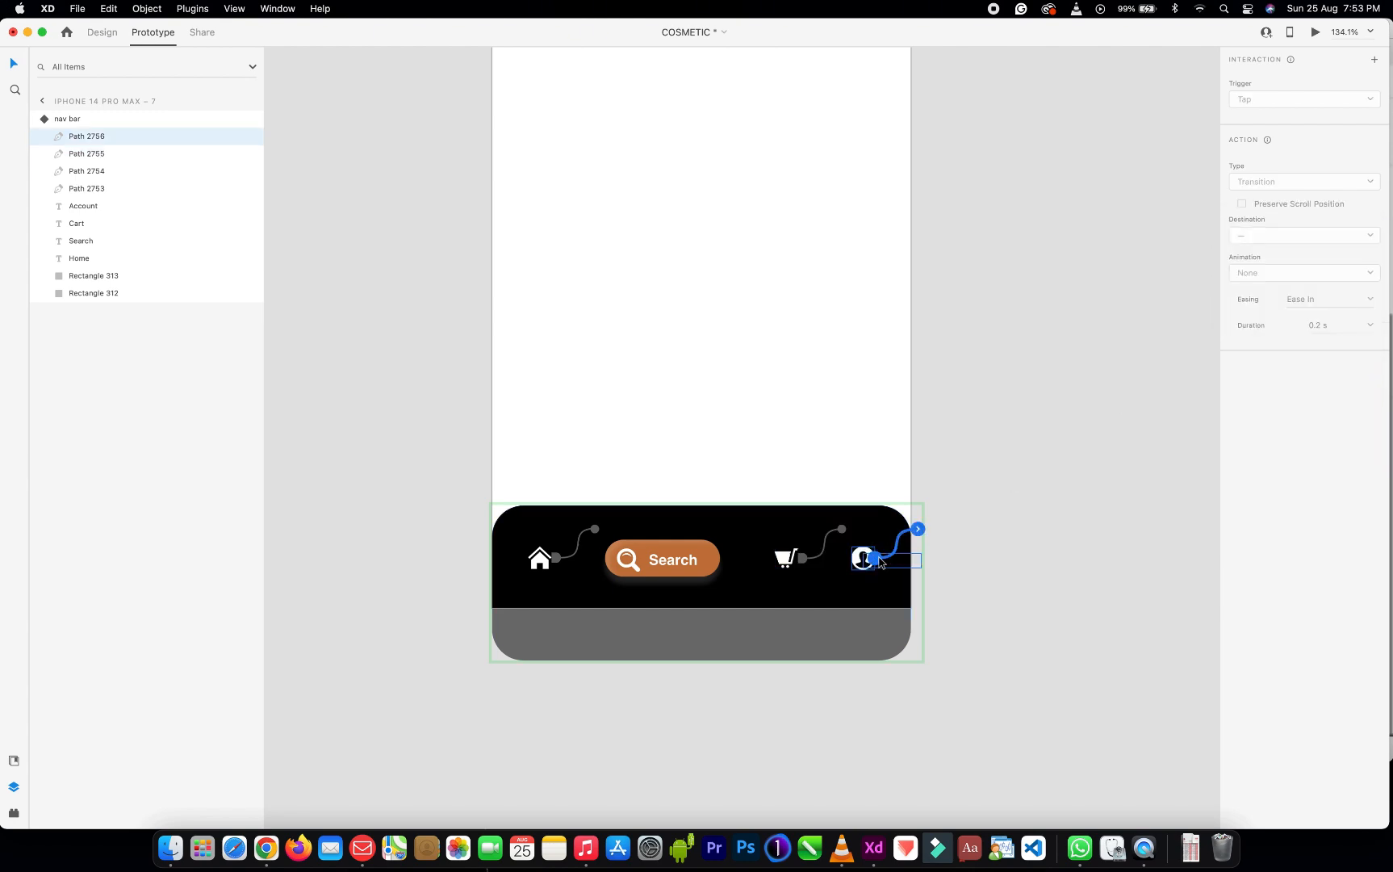
left_click(1362, 222)
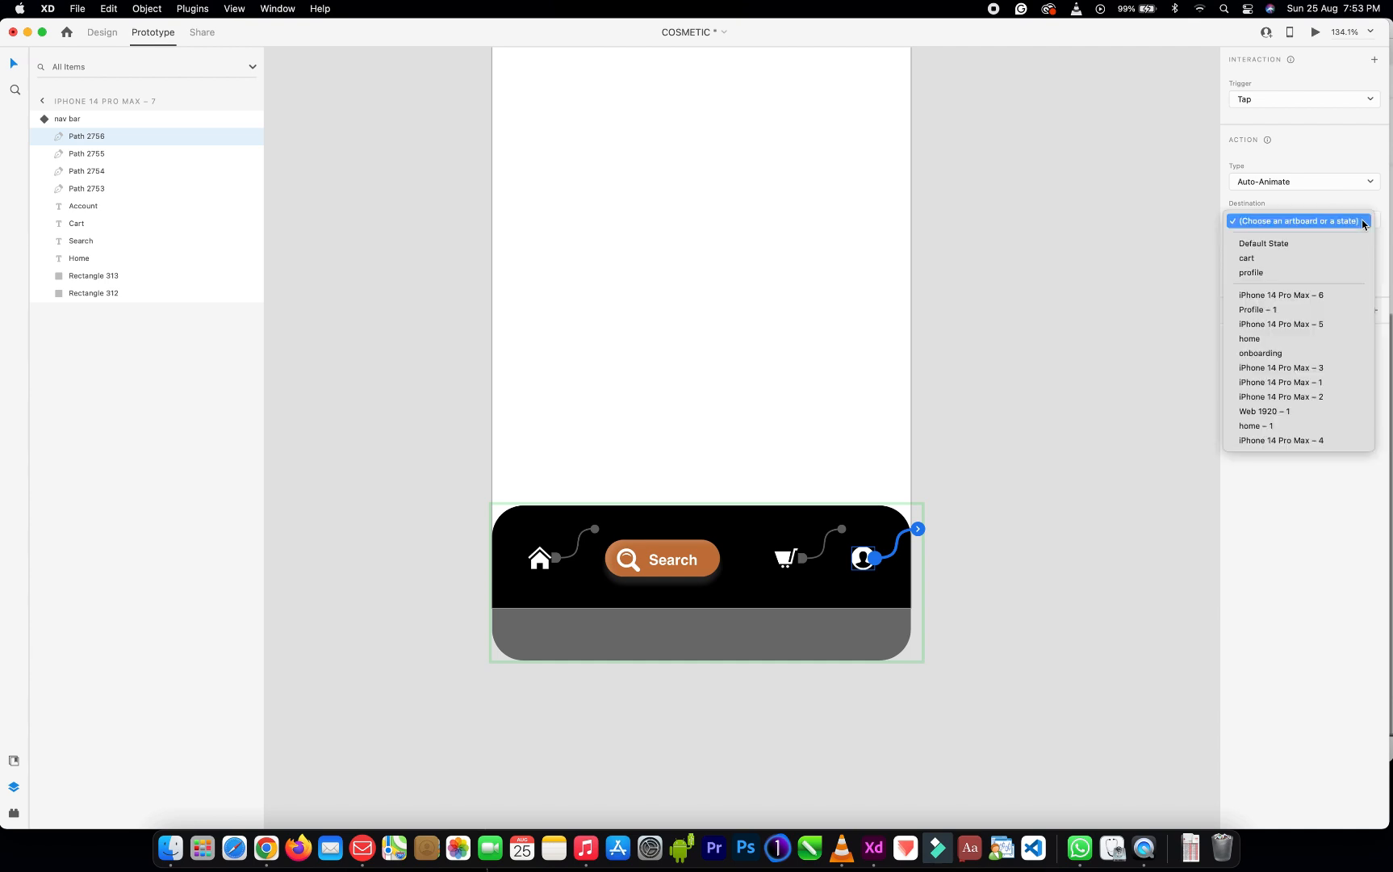
left_click(1301, 272)
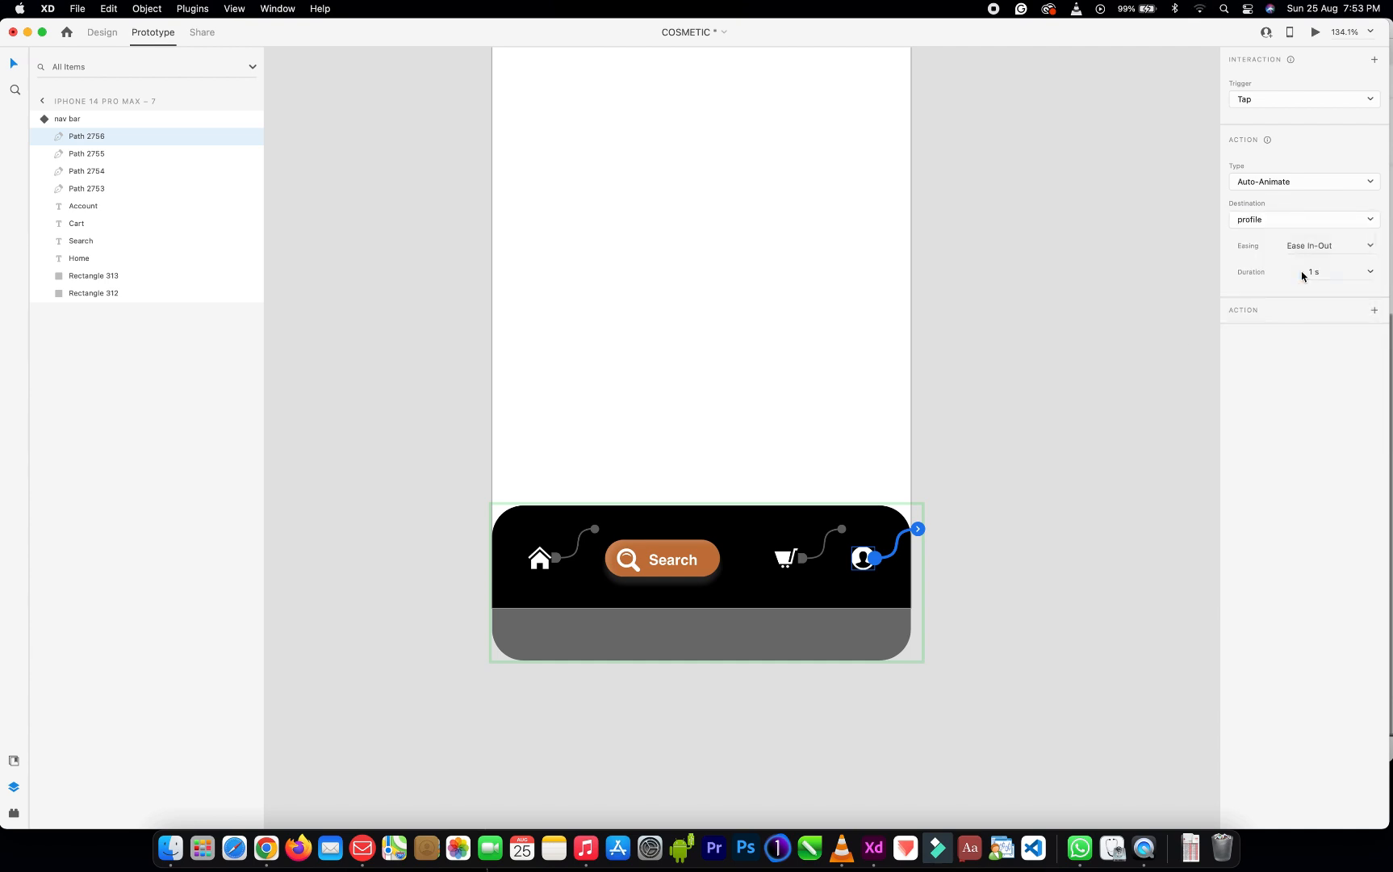
In the nav bar's cart state, add a Tap interaction to the home icon that auto-animates to the Default State
left_click(95, 119)
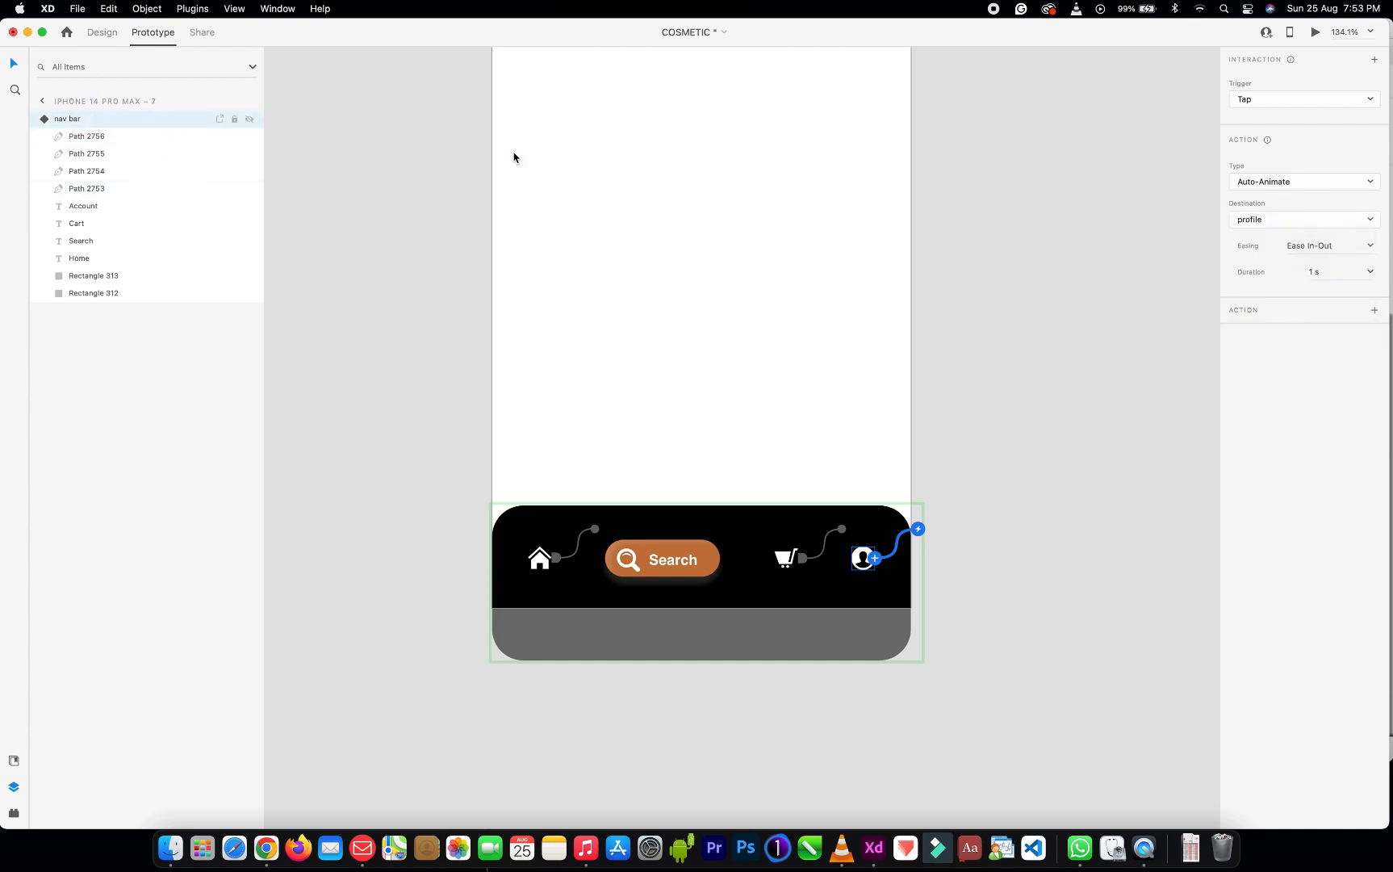
left_click(1261, 143)
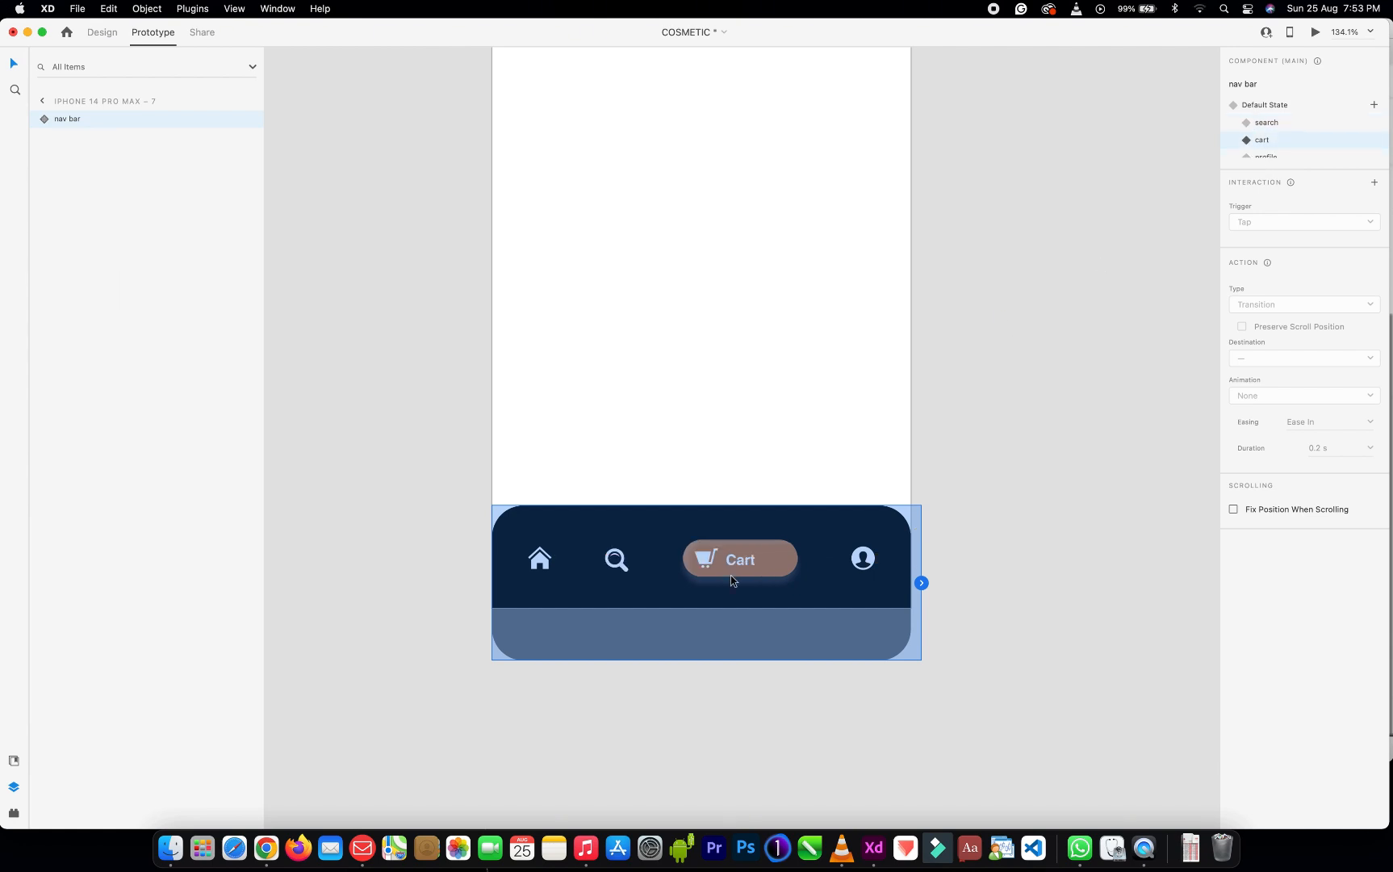
double_click(543, 564)
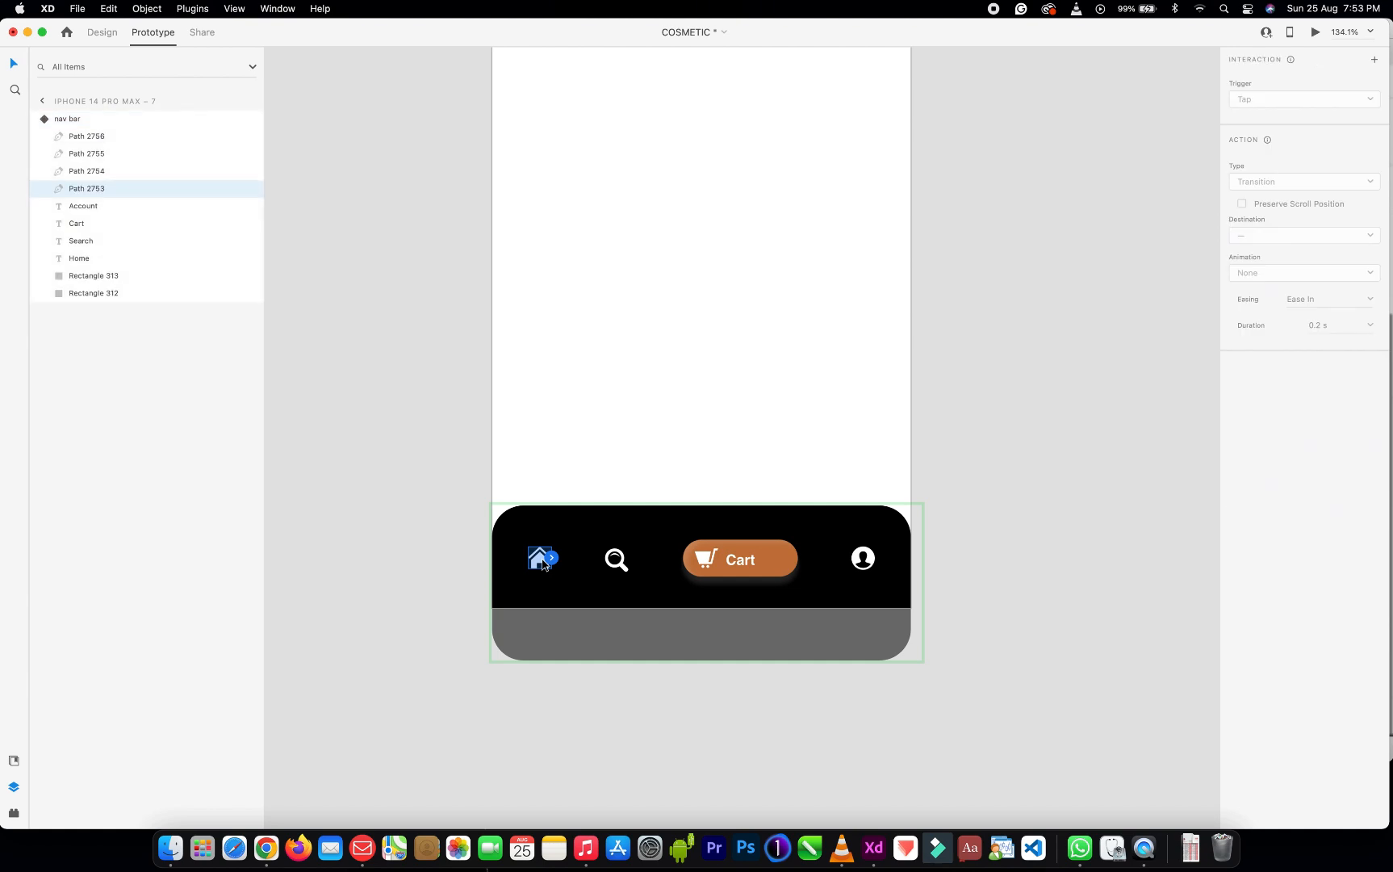
left_click(554, 559)
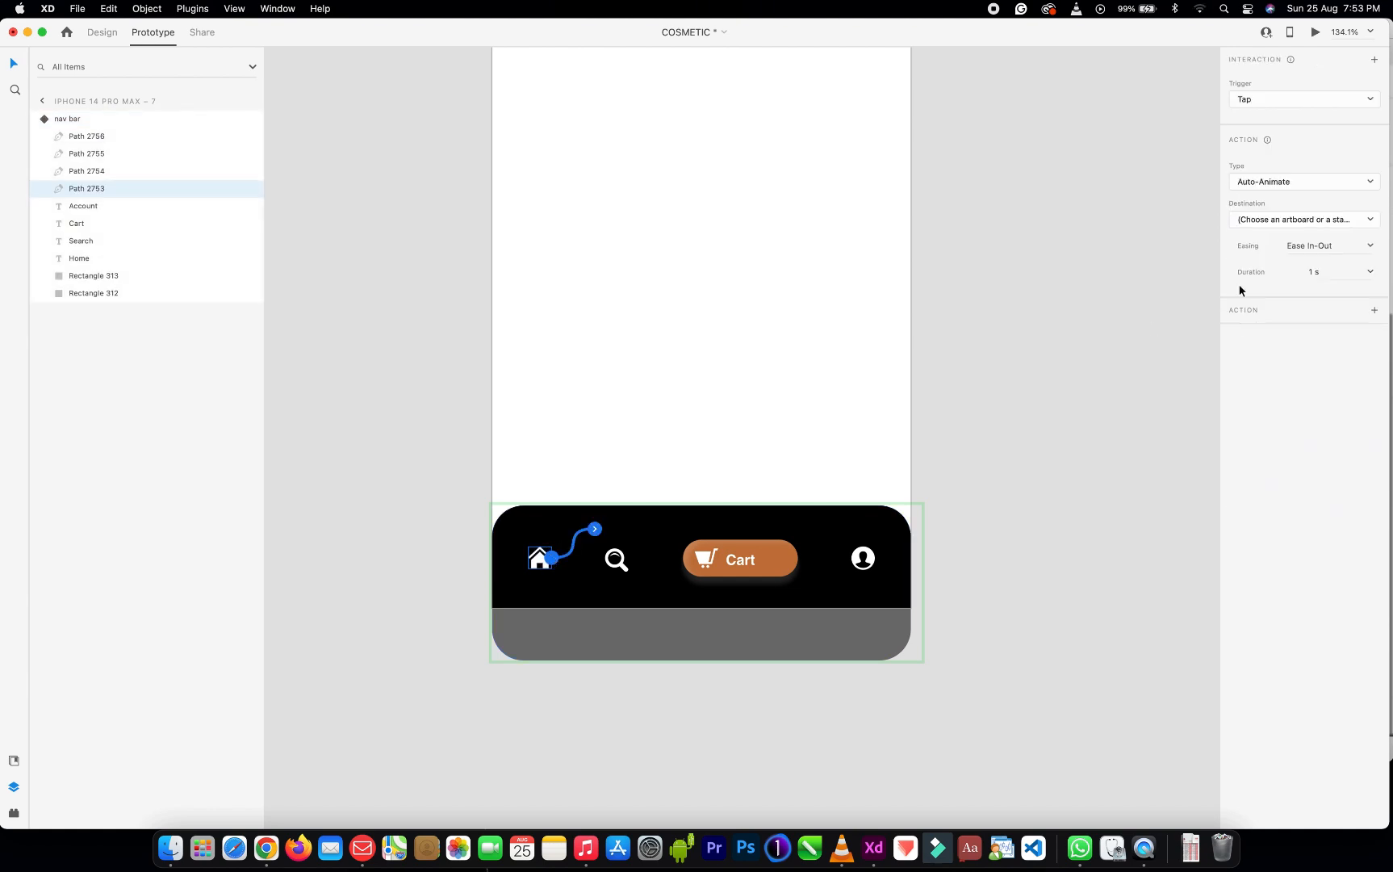
left_click(1372, 218)
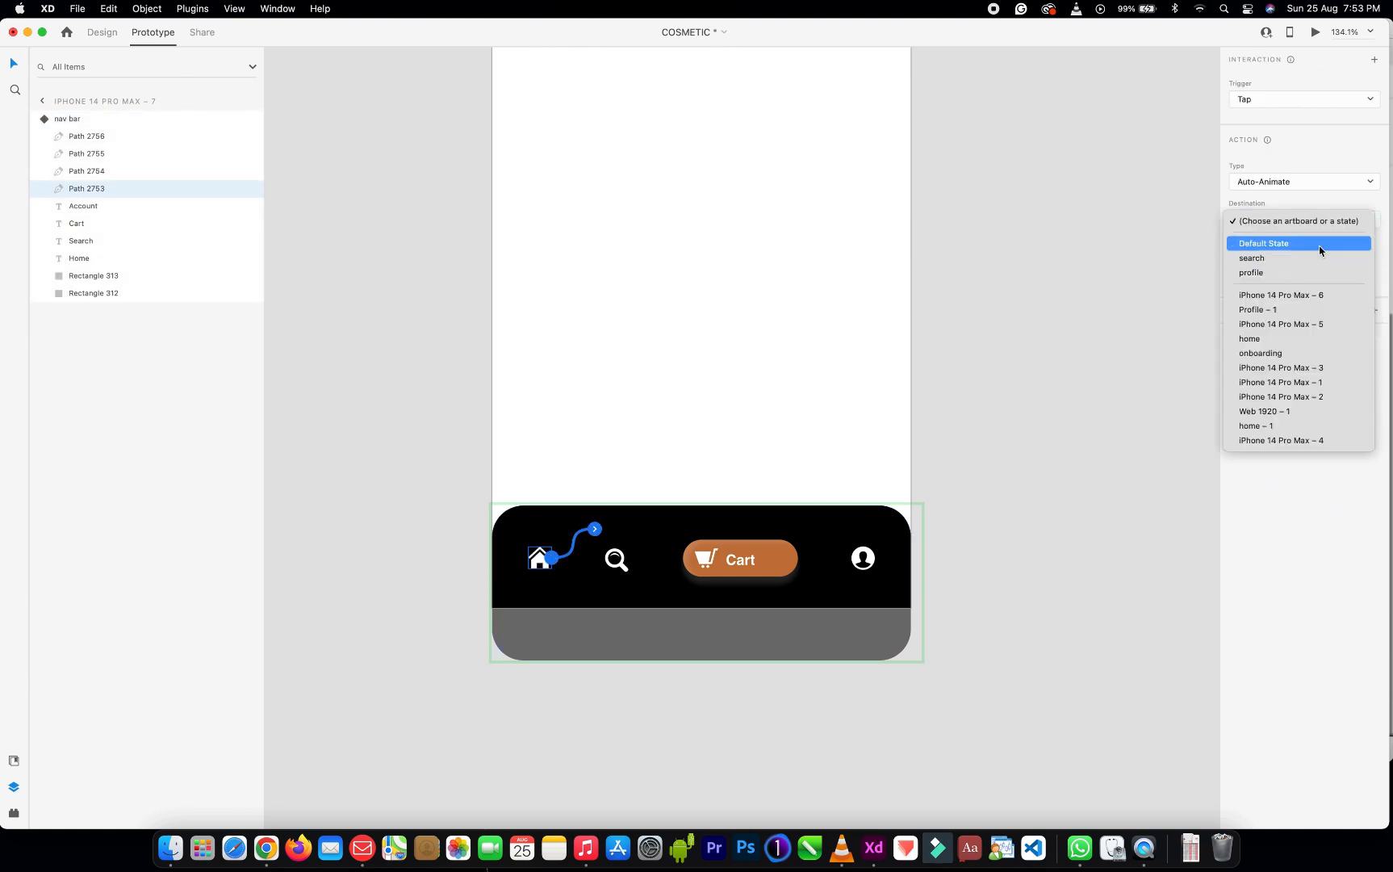
left_click(1318, 242)
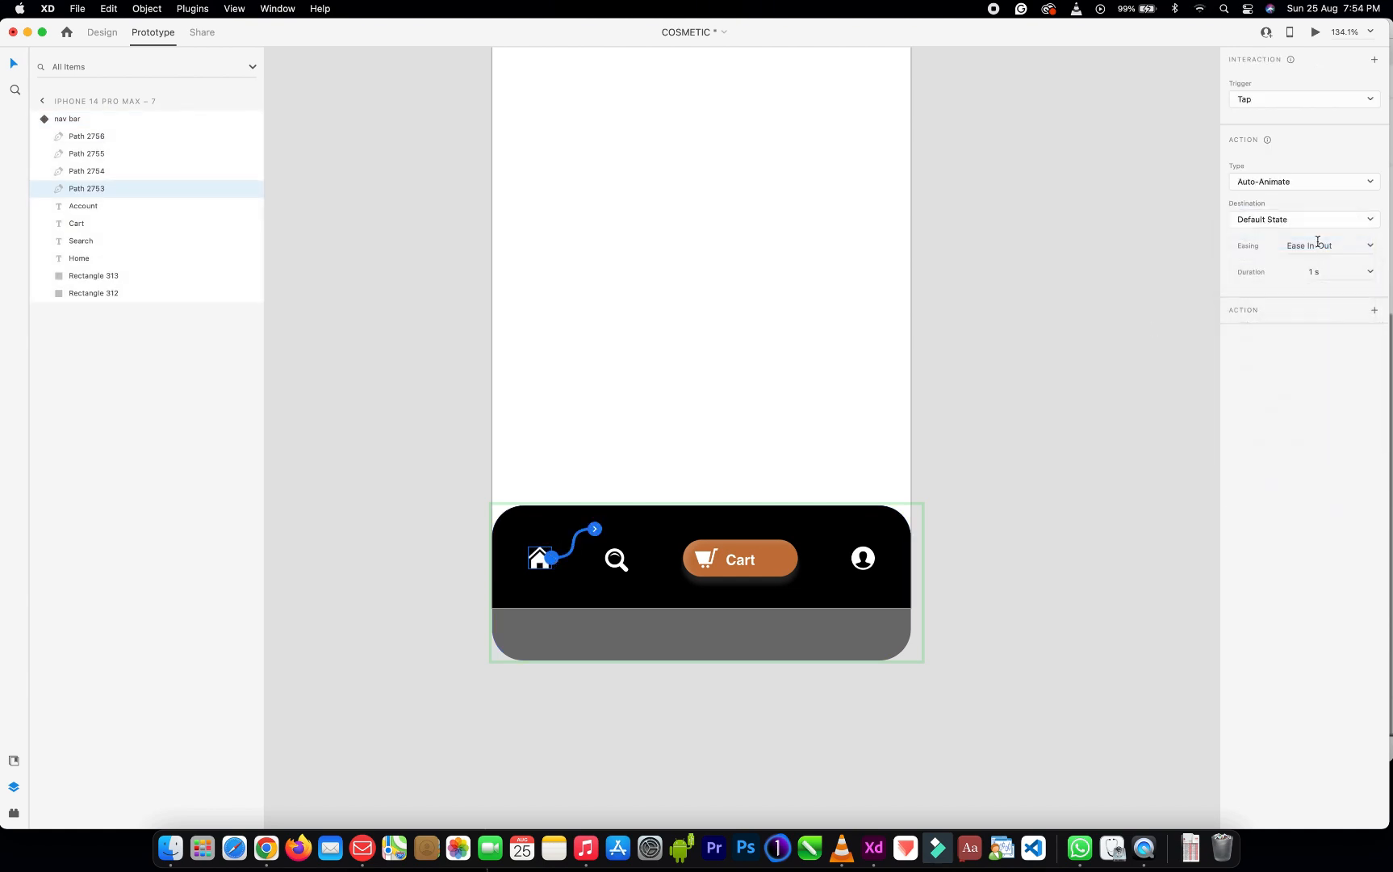
Add a Tap interaction to the cart state's search icon that auto-animates to the search state
left_click(617, 566)
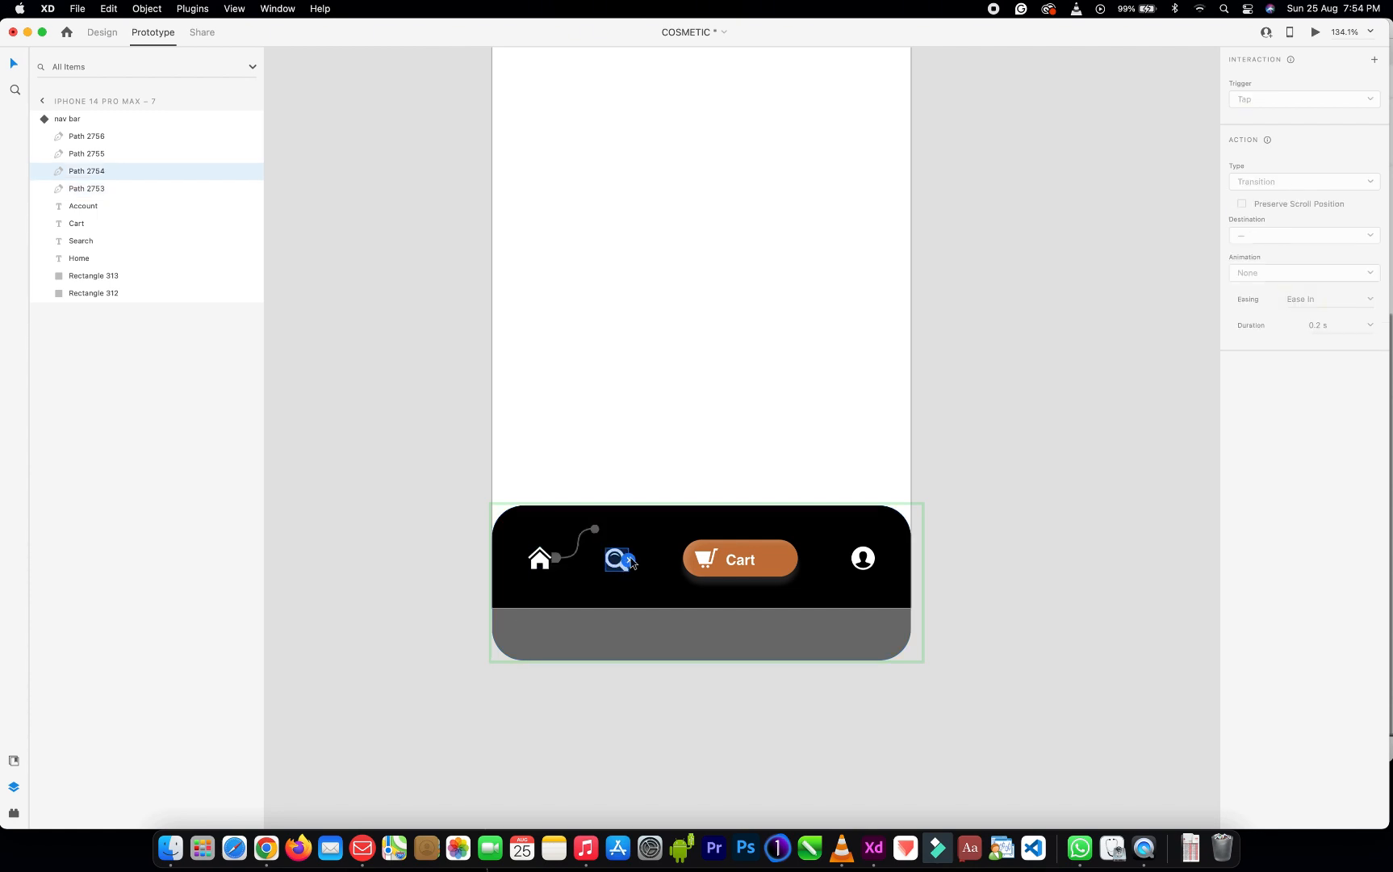
left_click_drag(632, 562, 672, 530)
left_click(1331, 220)
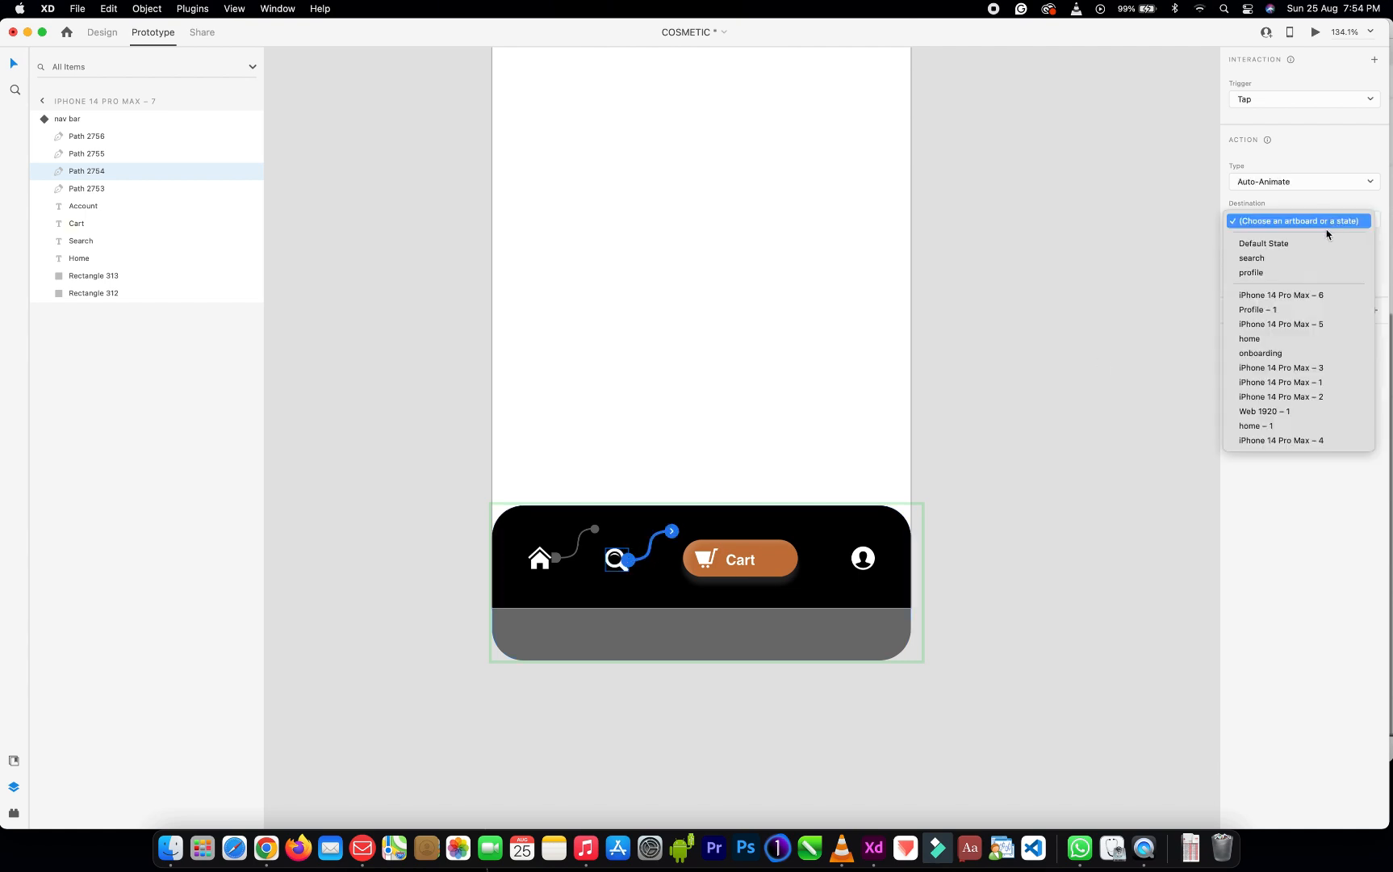
left_click(1313, 256)
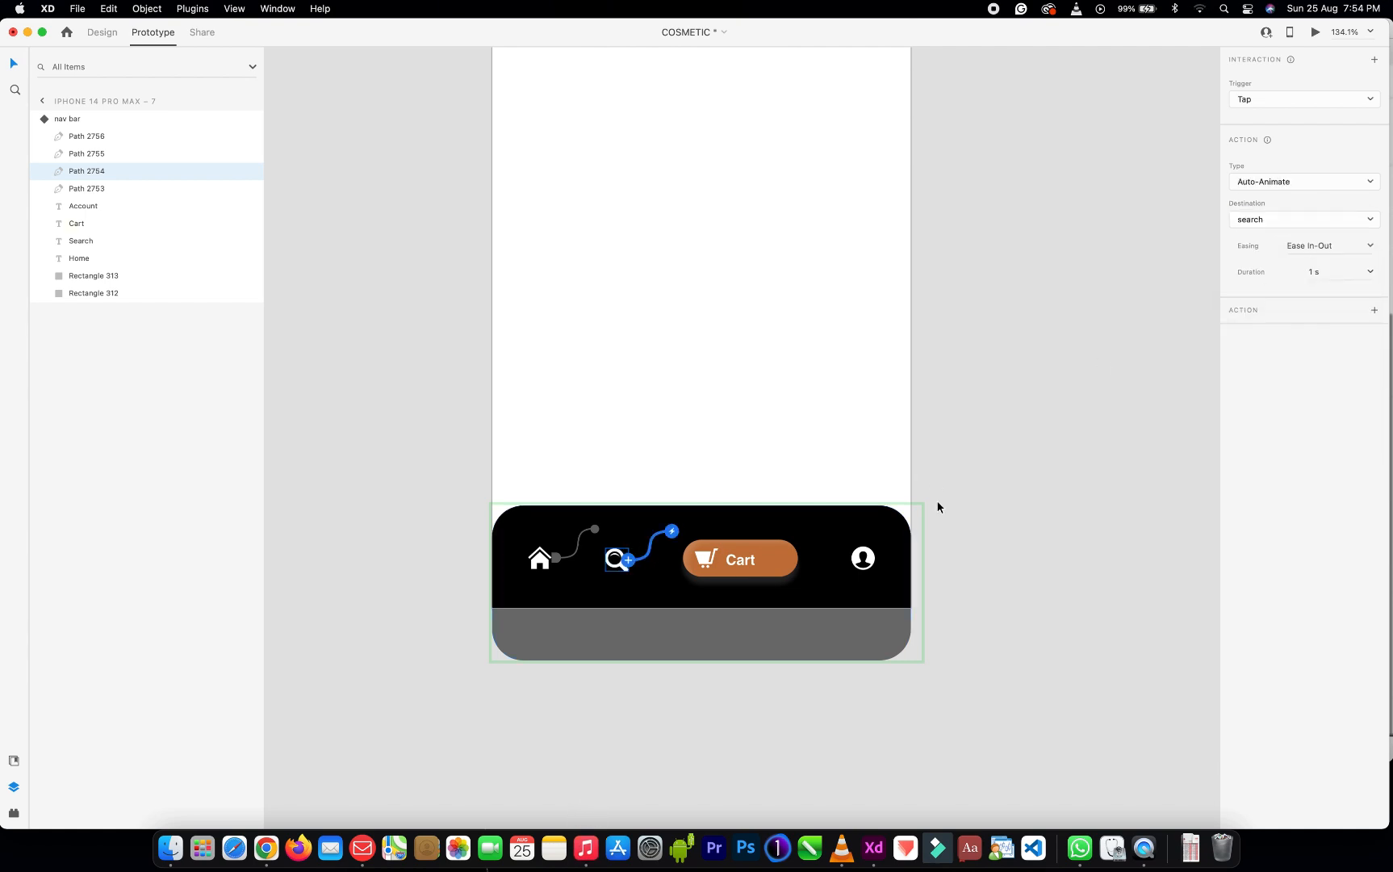
Add a Tap interaction to the cart state's profile icon that auto-animates to the profile state
left_click(873, 560)
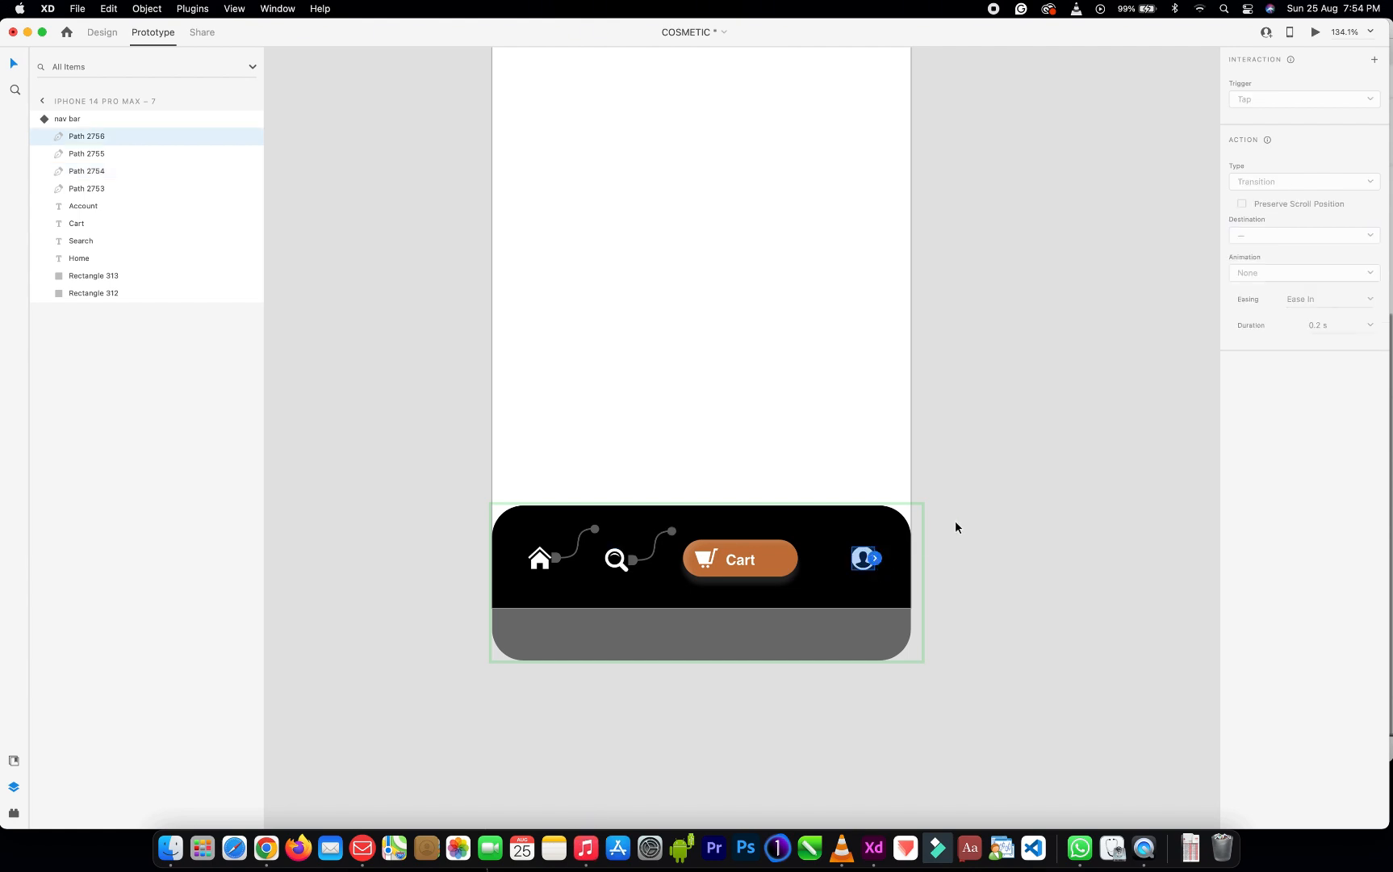
left_click(876, 558)
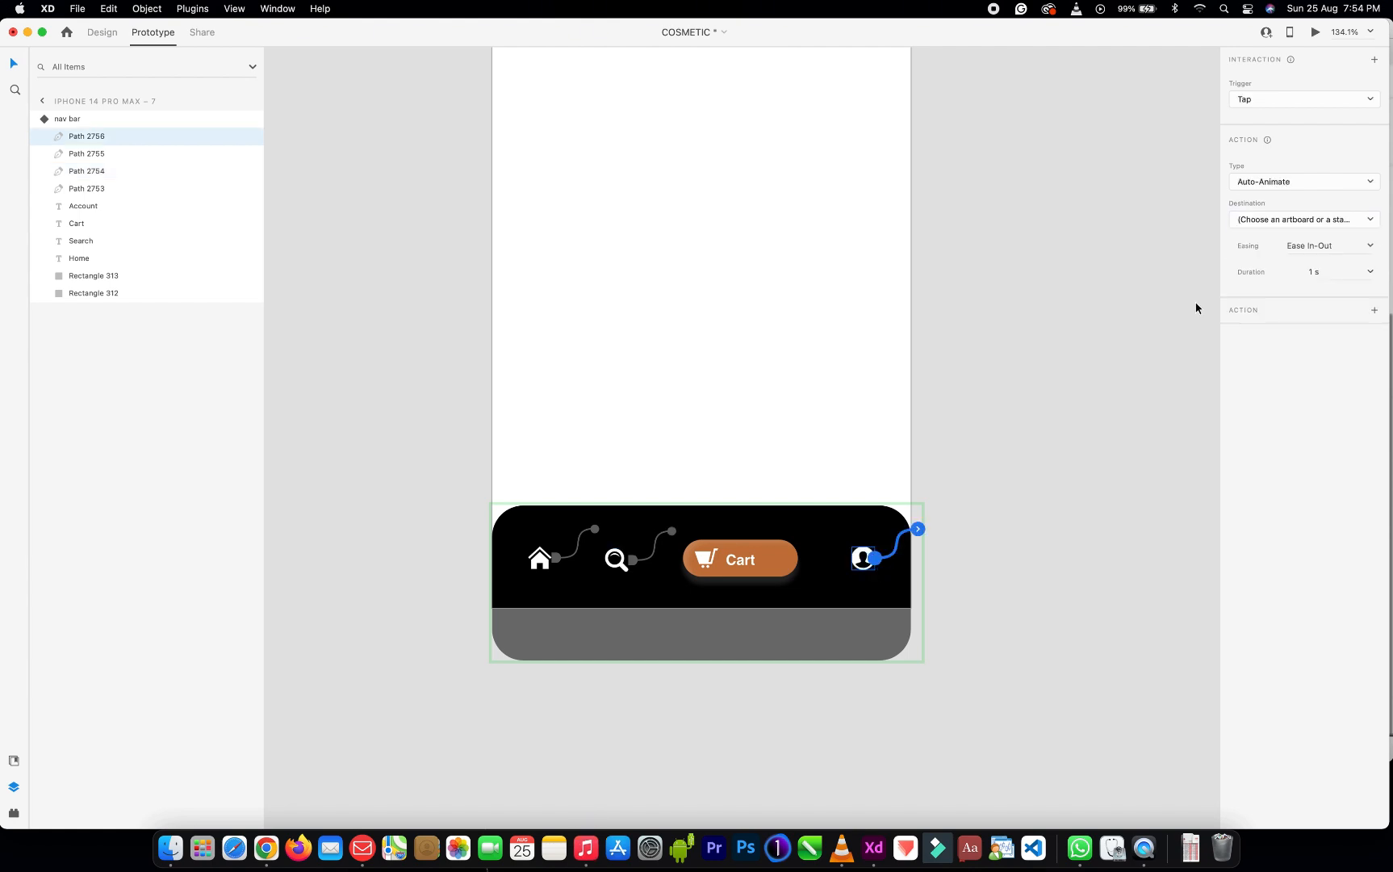
left_click(1355, 224)
left_click(1287, 273)
In the nav bar's profile state, add a Tap interaction to the home icon that auto-animates to the Default State
left_click(97, 120)
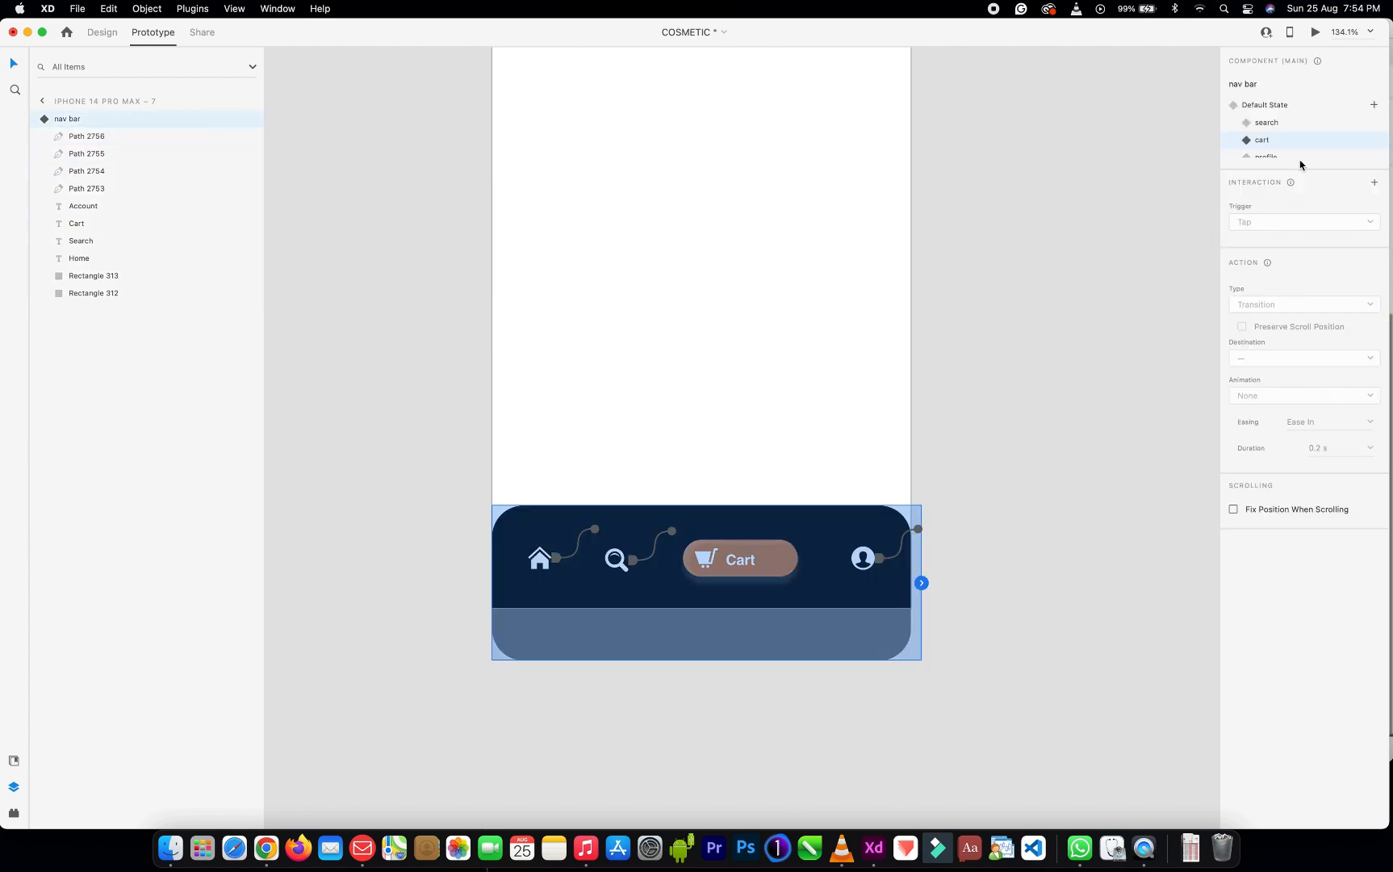
scroll(1301, 131, "down", 1)
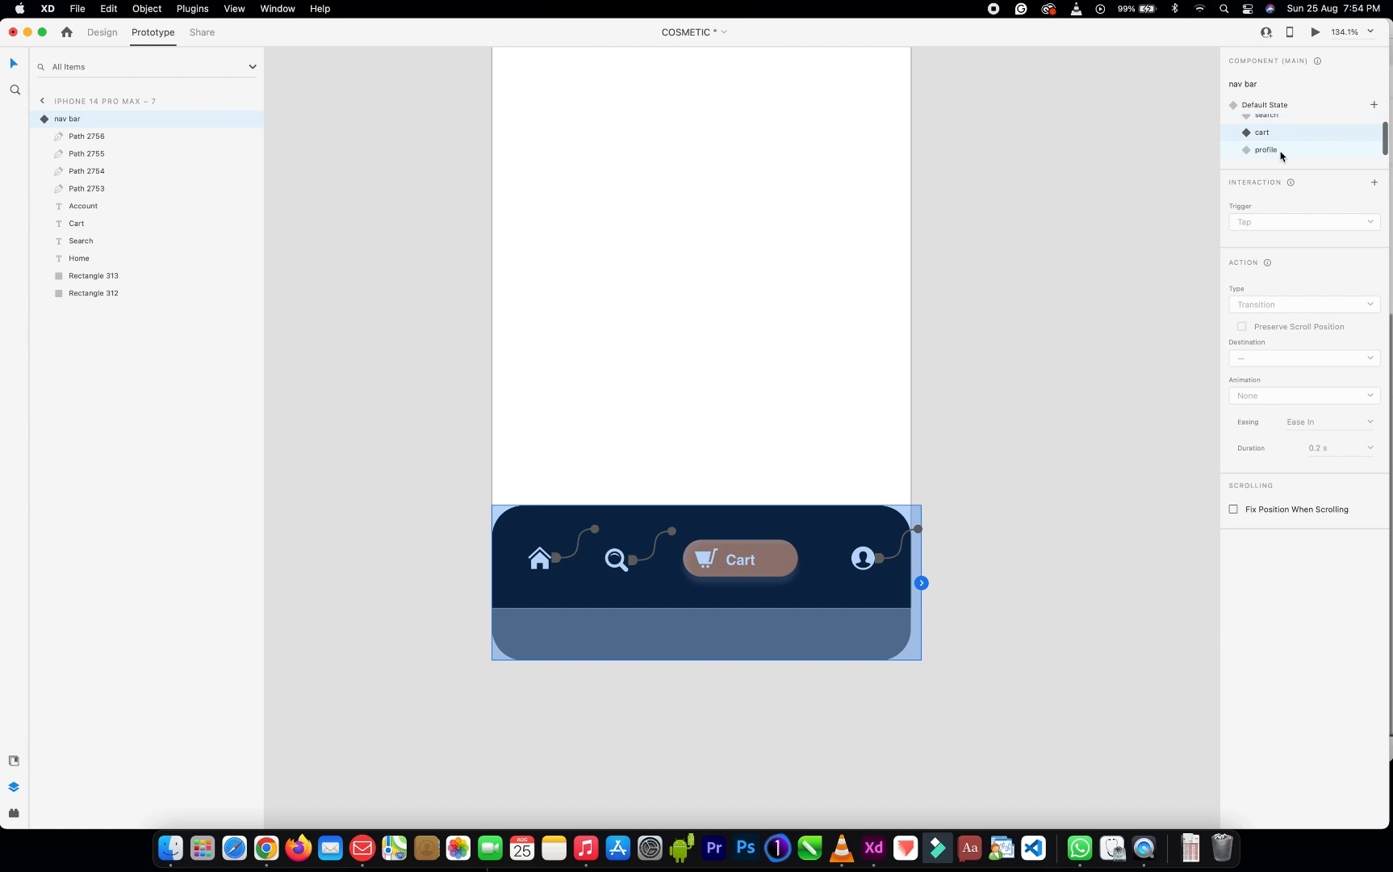
left_click(1284, 150)
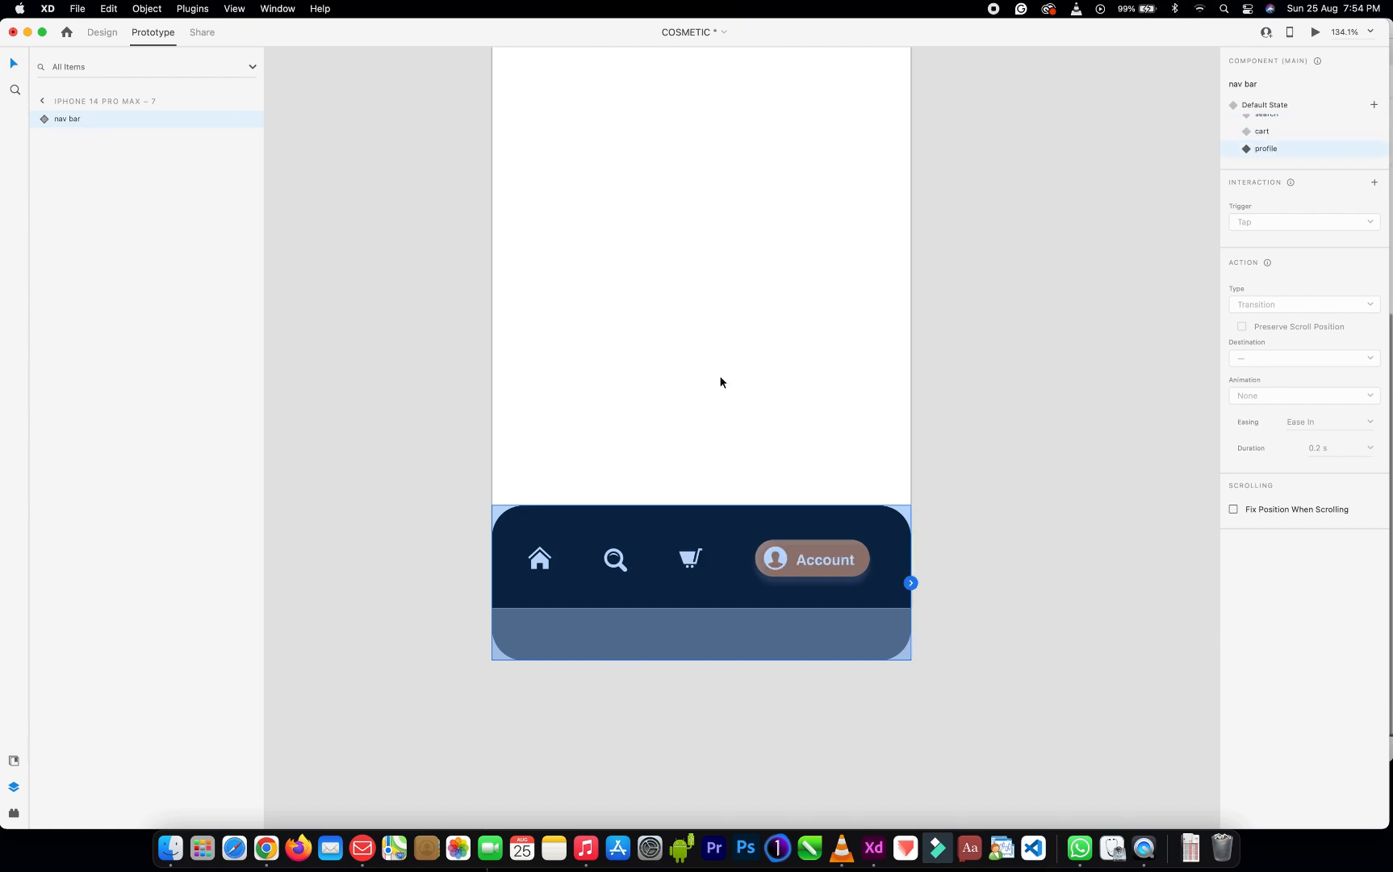
double_click(541, 564)
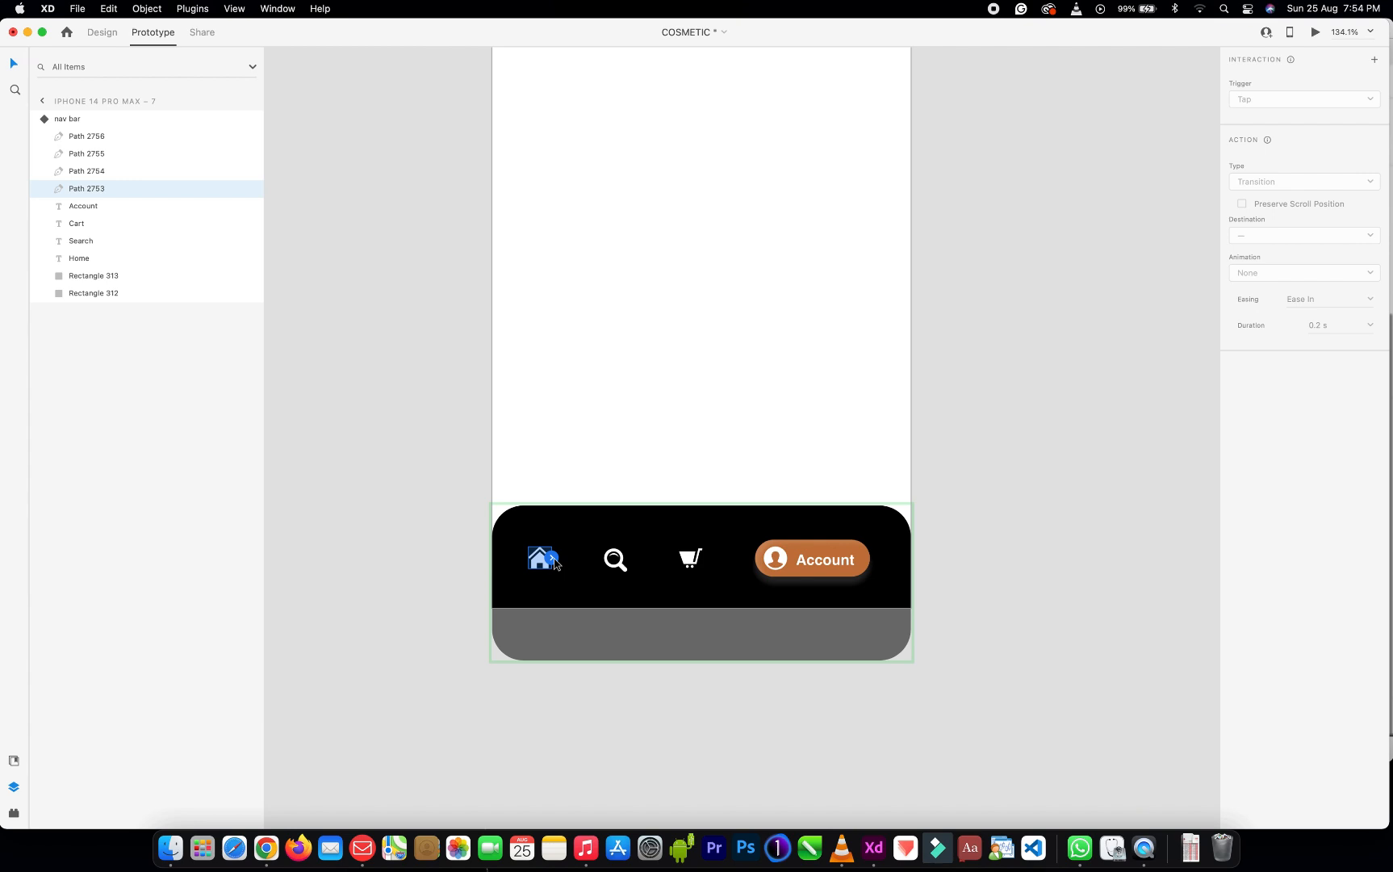
left_click(555, 563)
left_click(1330, 223)
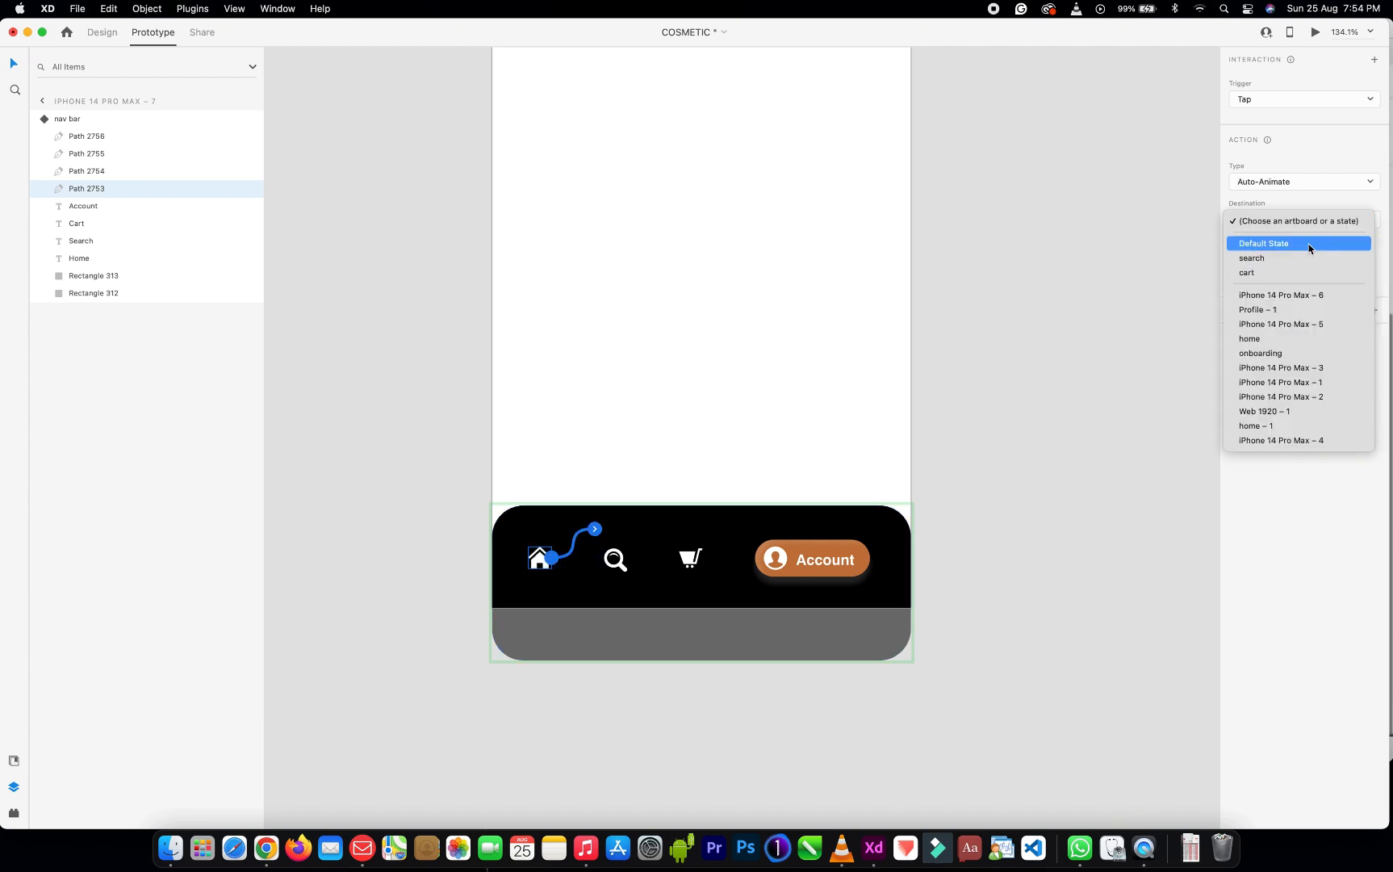
left_click(1310, 244)
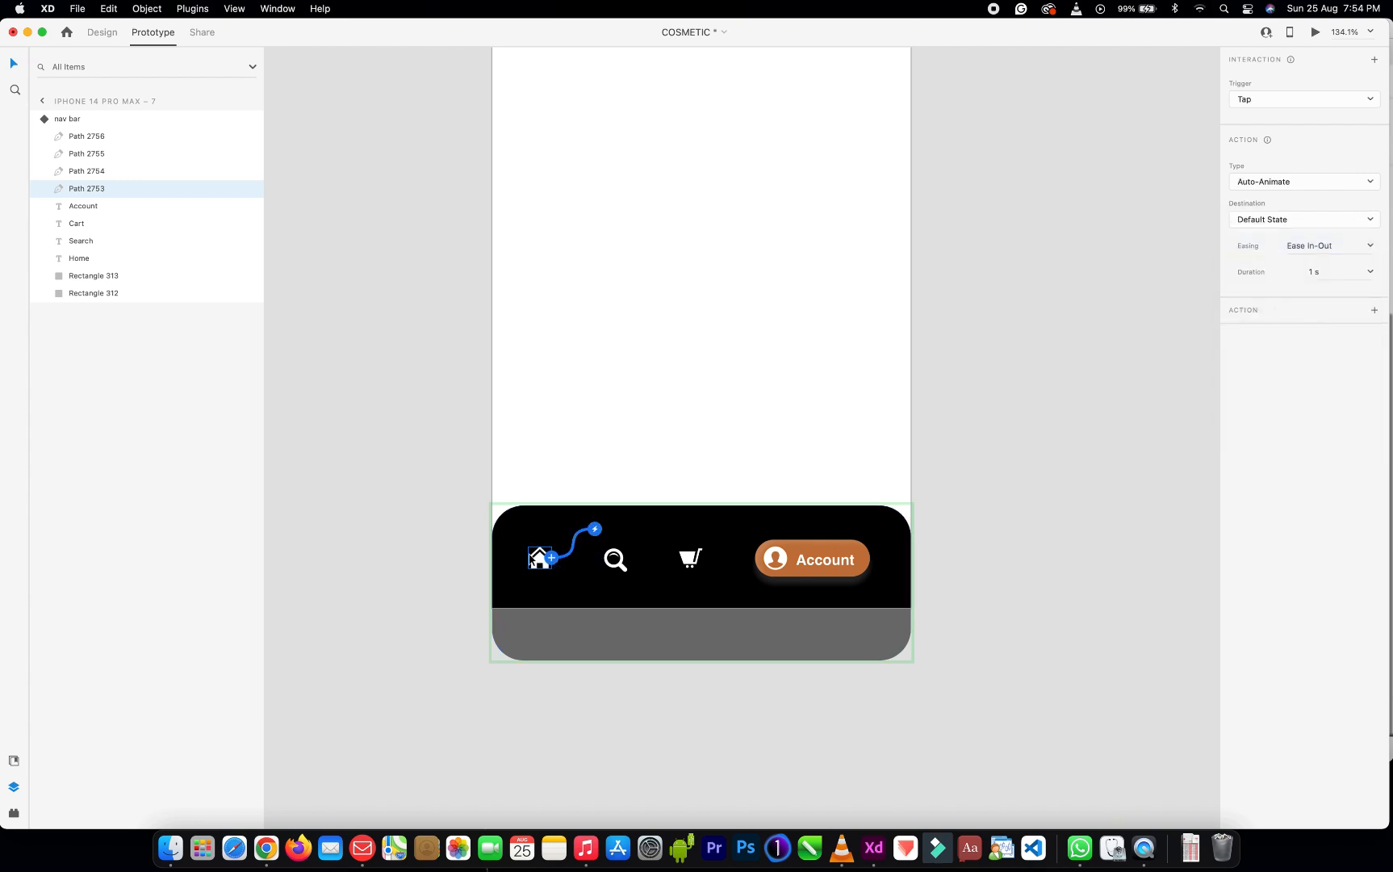
Add a Tap interaction to the profile state's search icon that auto-animates to the search state
left_click(618, 565)
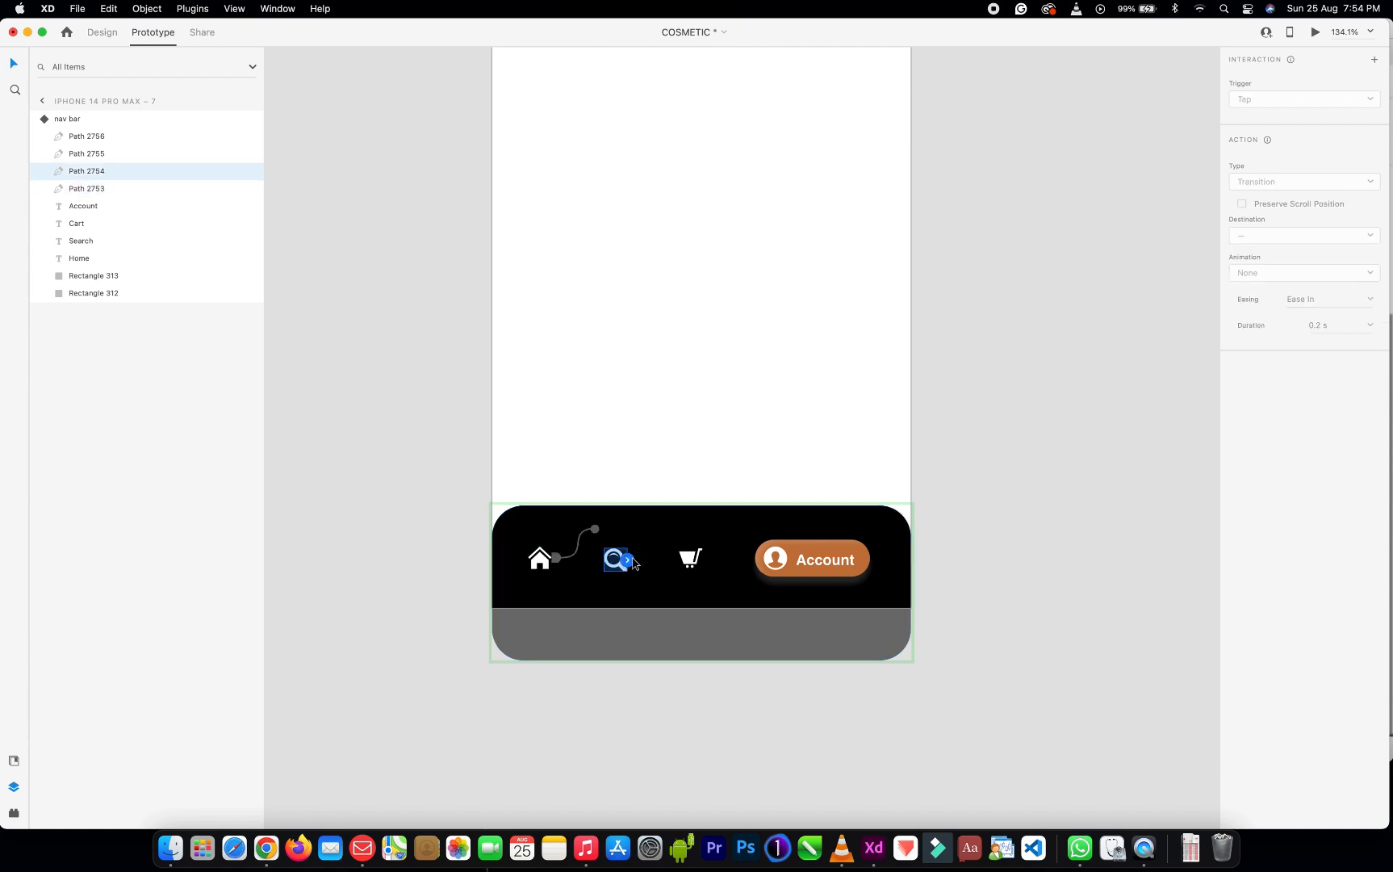
left_click(634, 562)
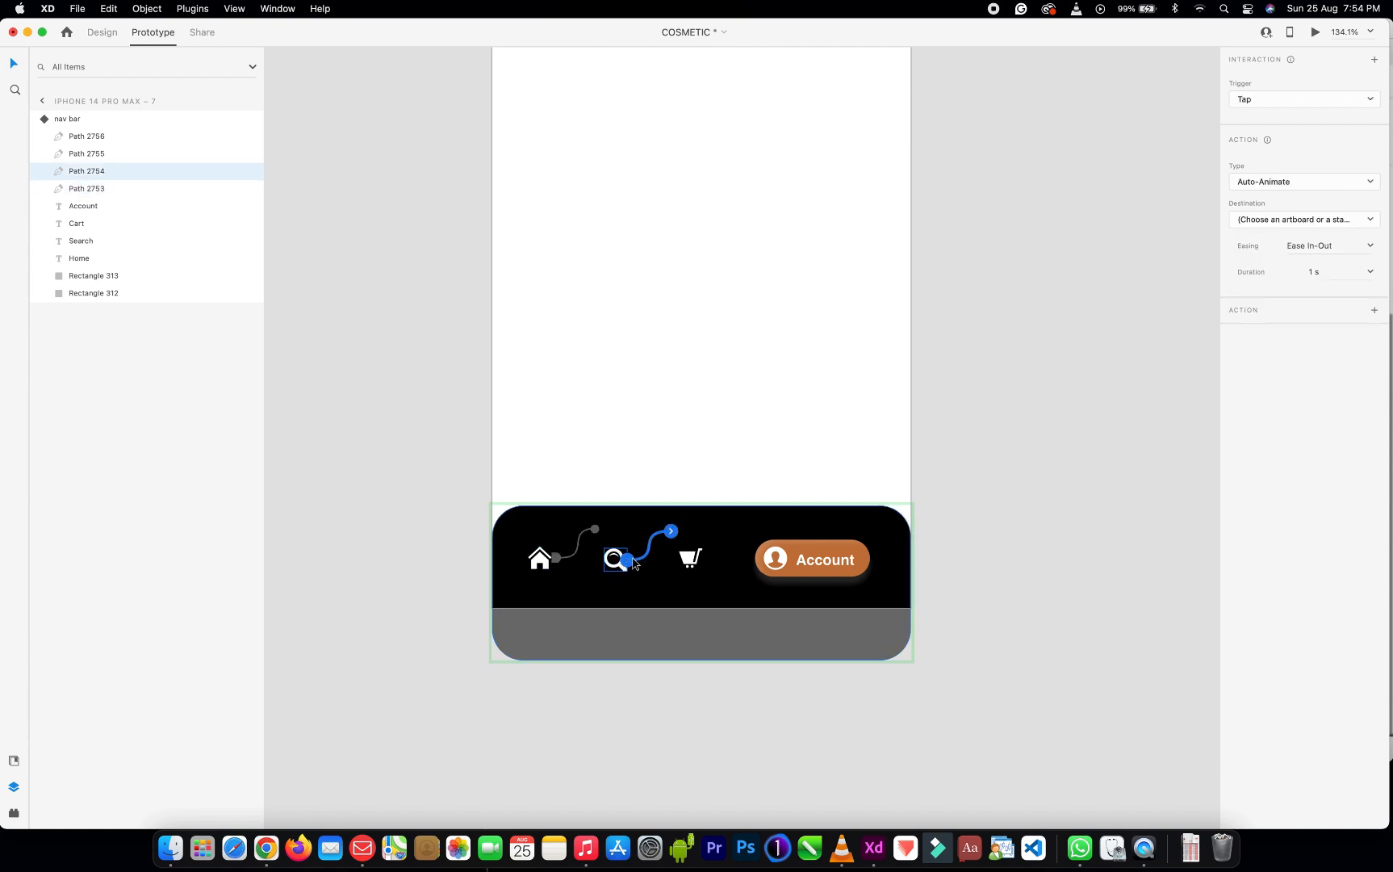
left_click(1340, 221)
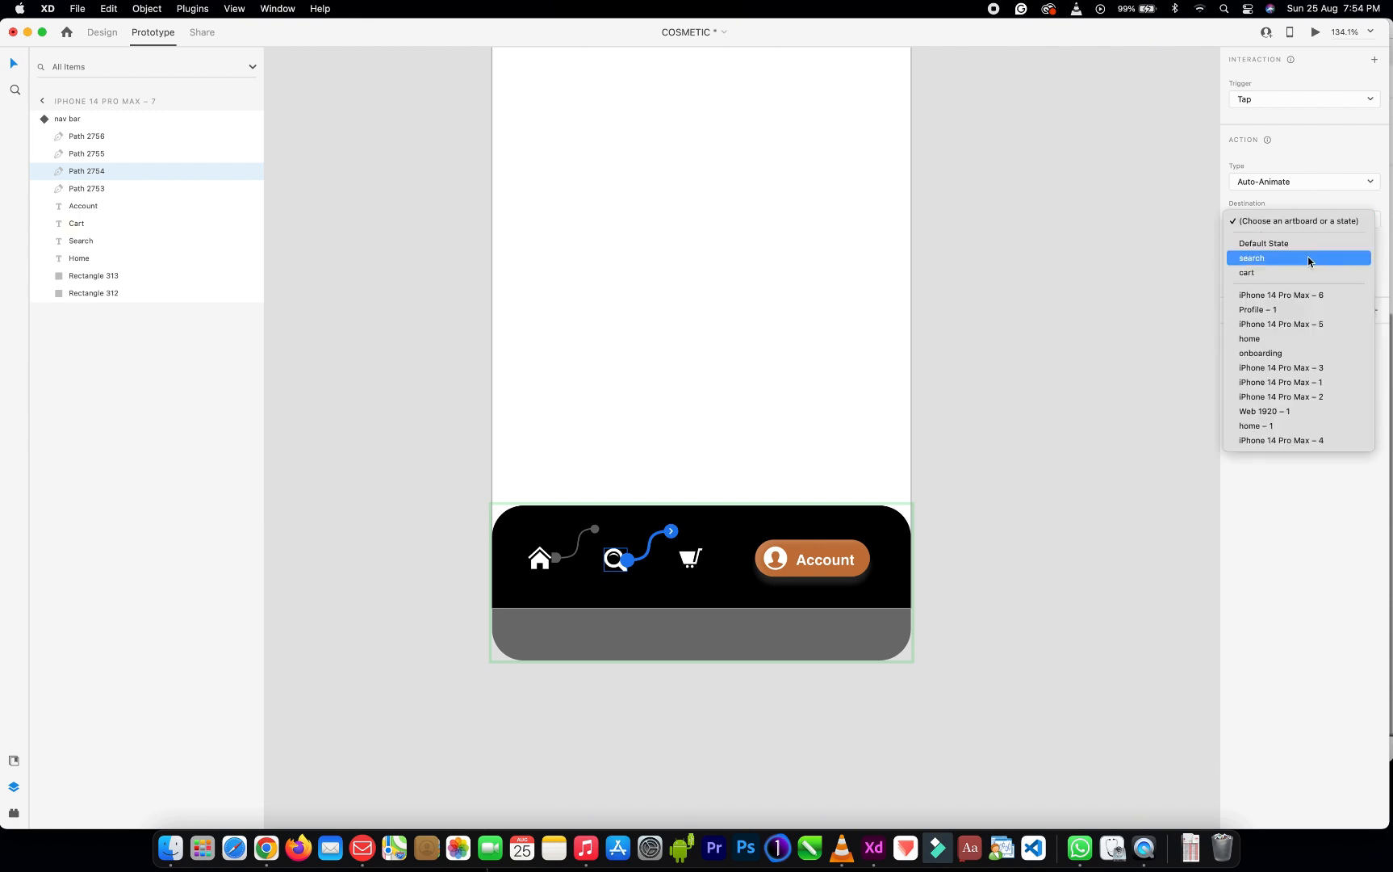
left_click(1309, 260)
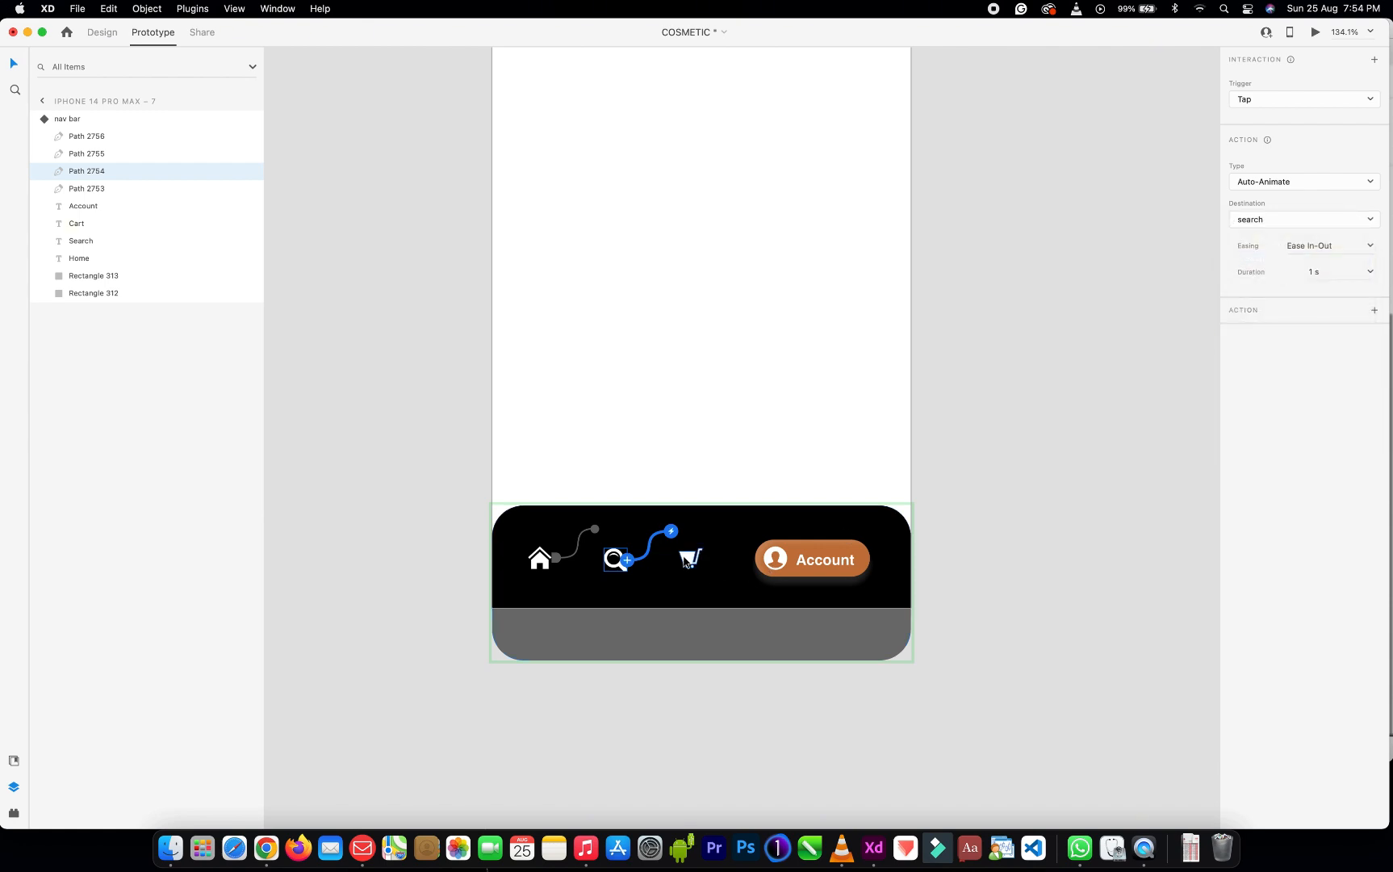
Add a Tap interaction to the profile state's cart icon that auto-animates to the cart state
left_click(697, 560)
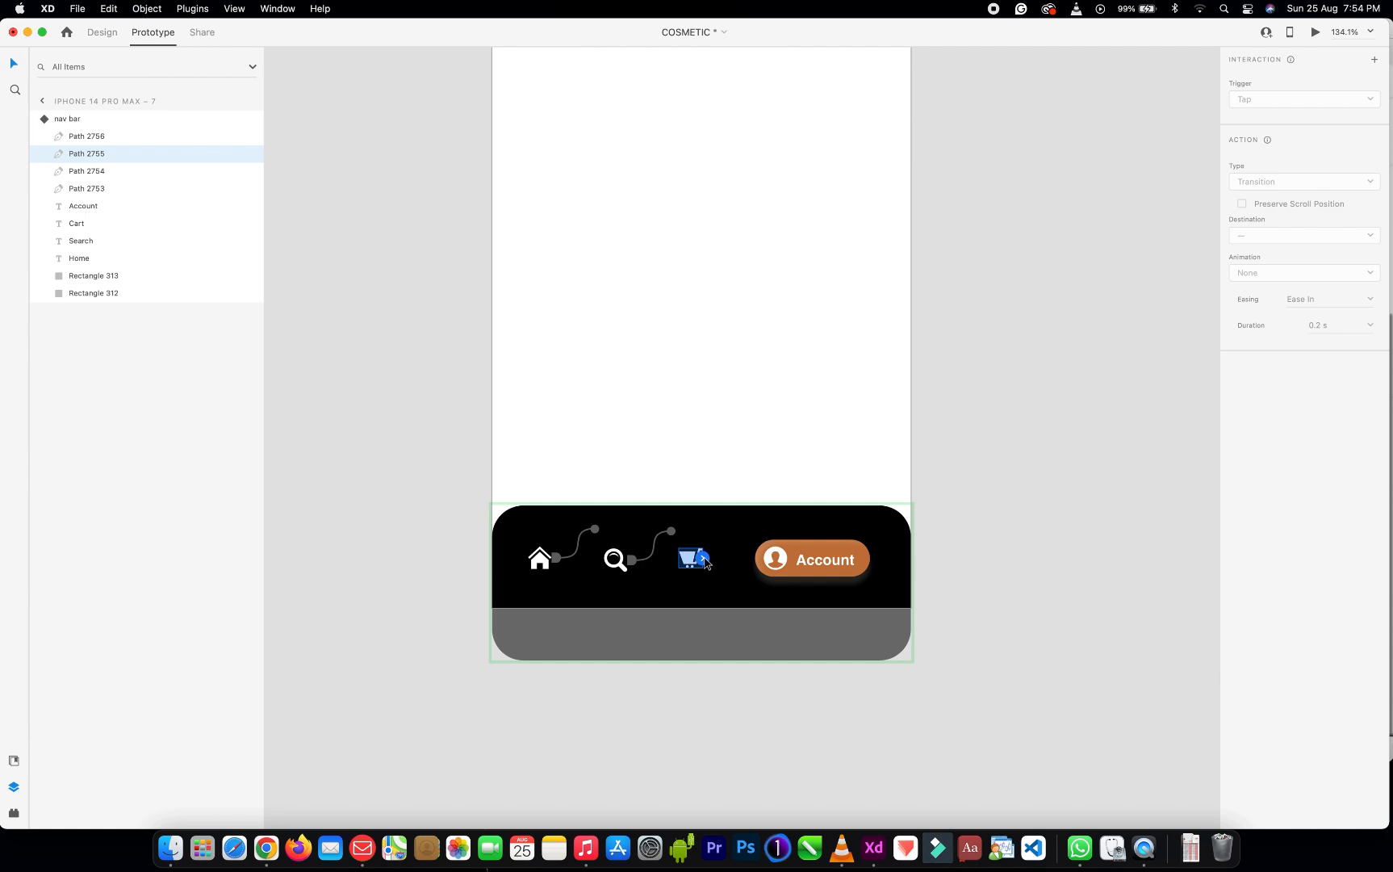
left_click(703, 558)
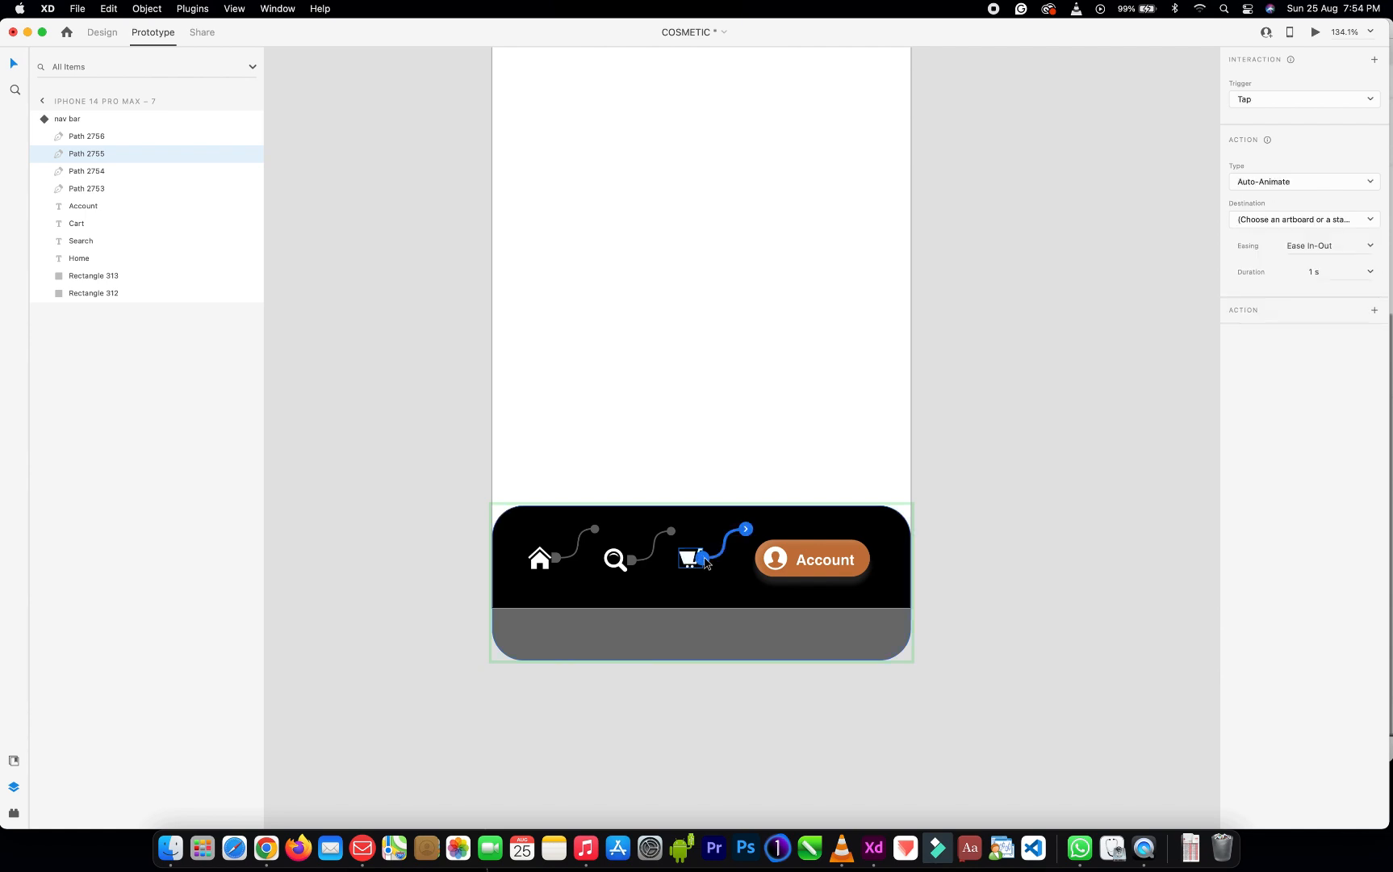
left_click(1365, 222)
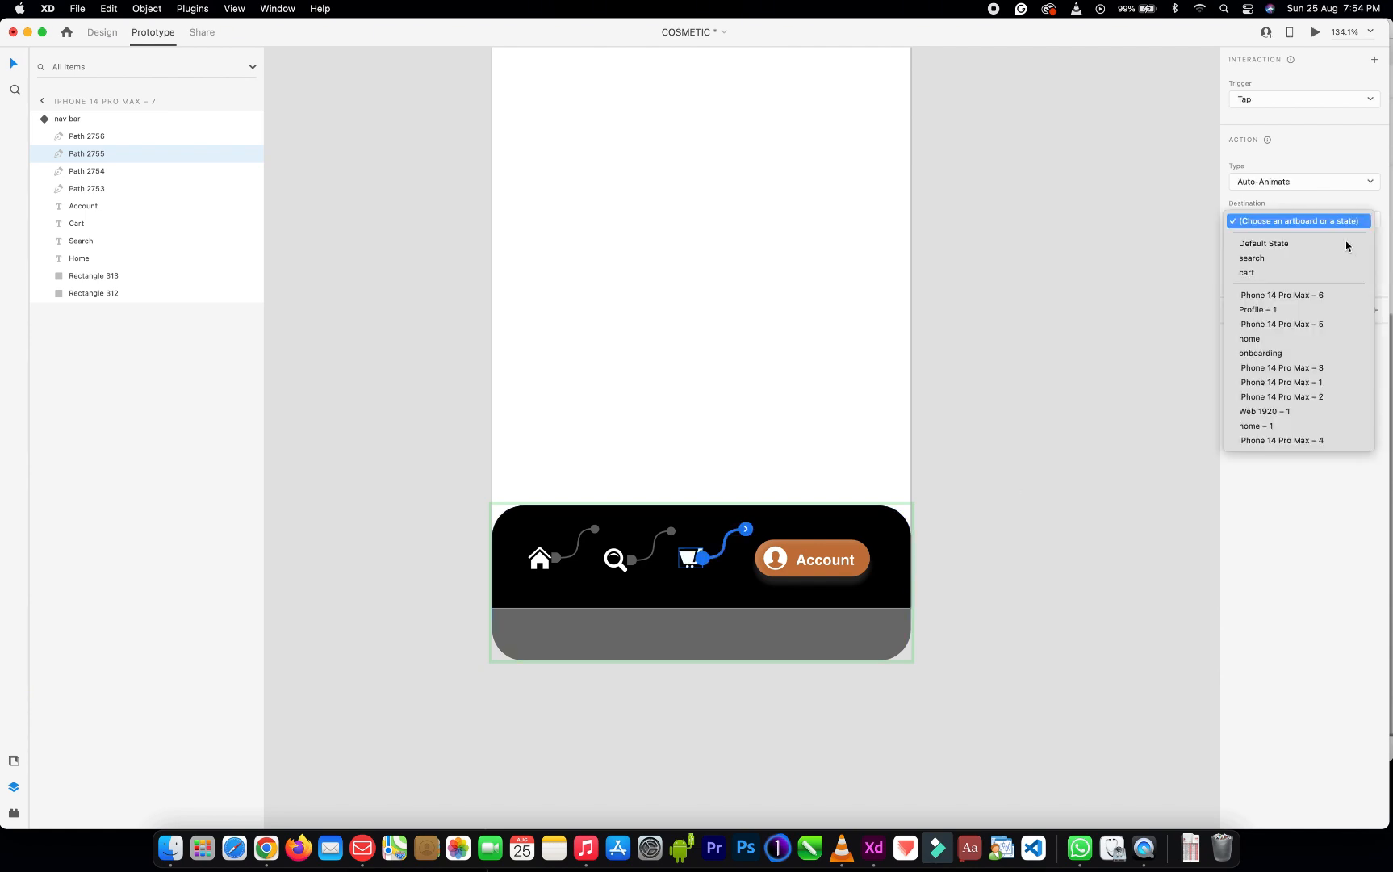
left_click(1302, 273)
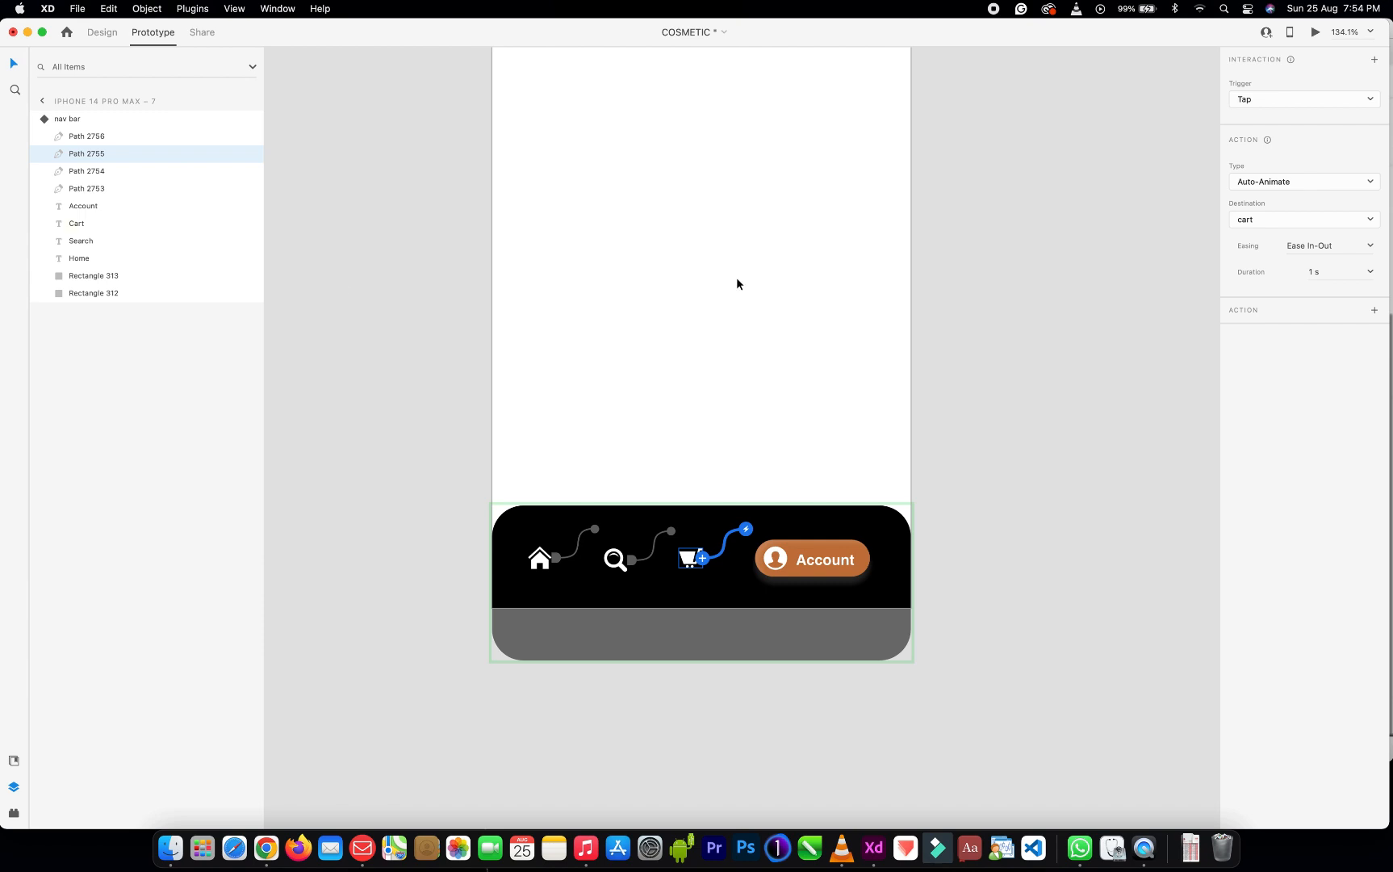
Return the nav bar component to its Default State and show the document assets
left_click(76, 118)
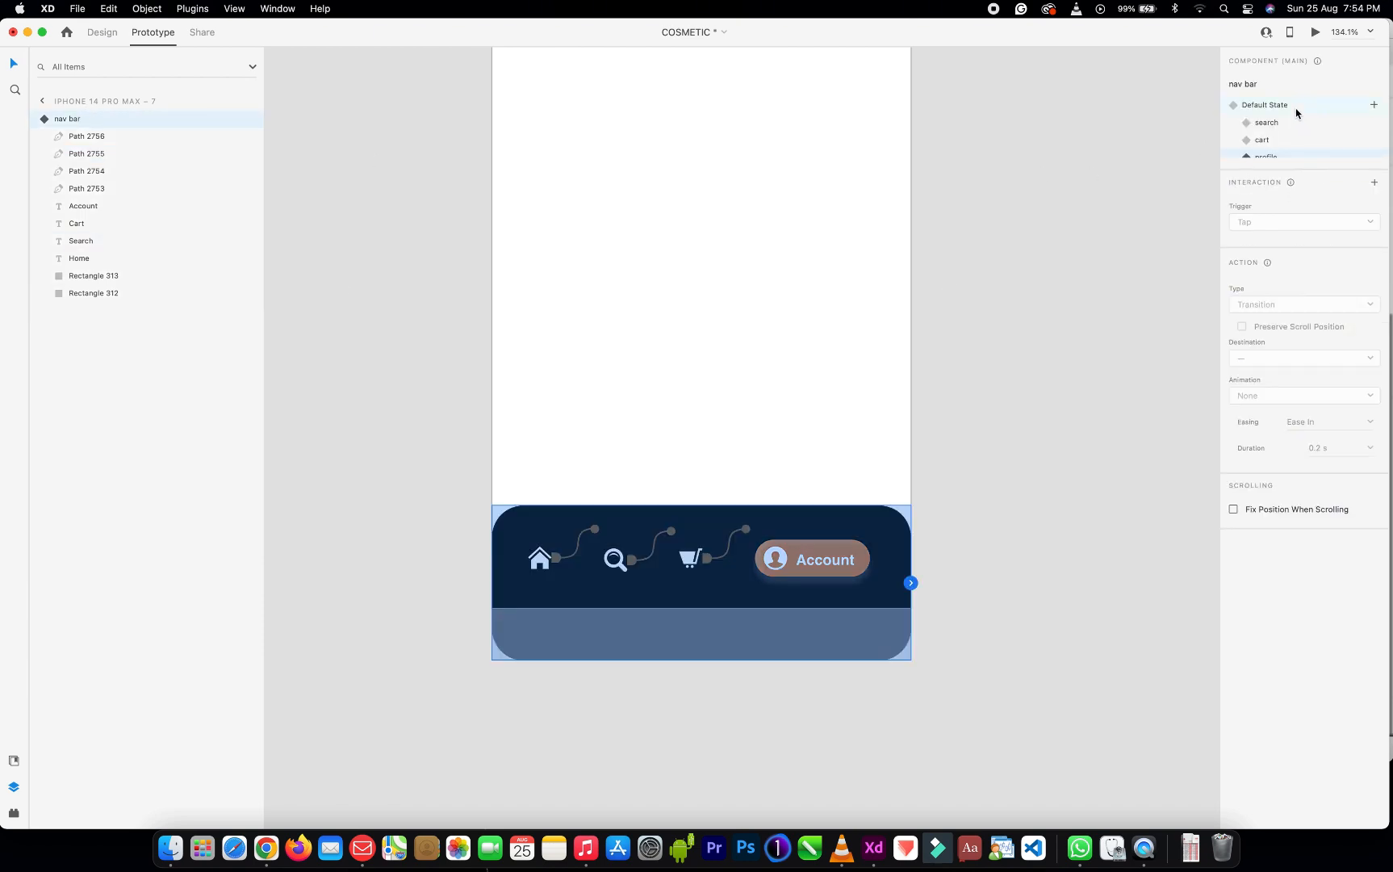
left_click(1297, 112)
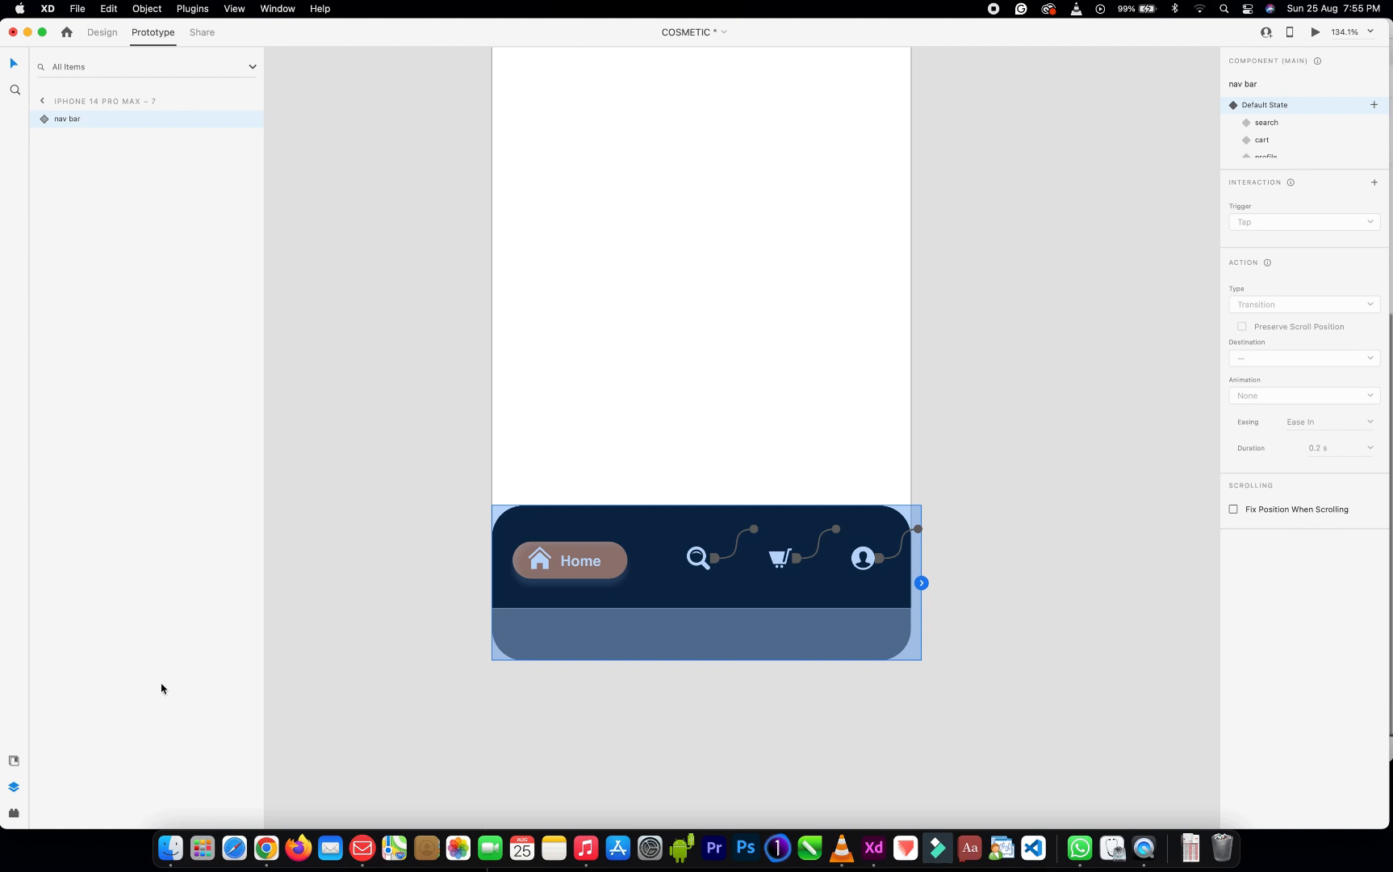
left_click(14, 764)
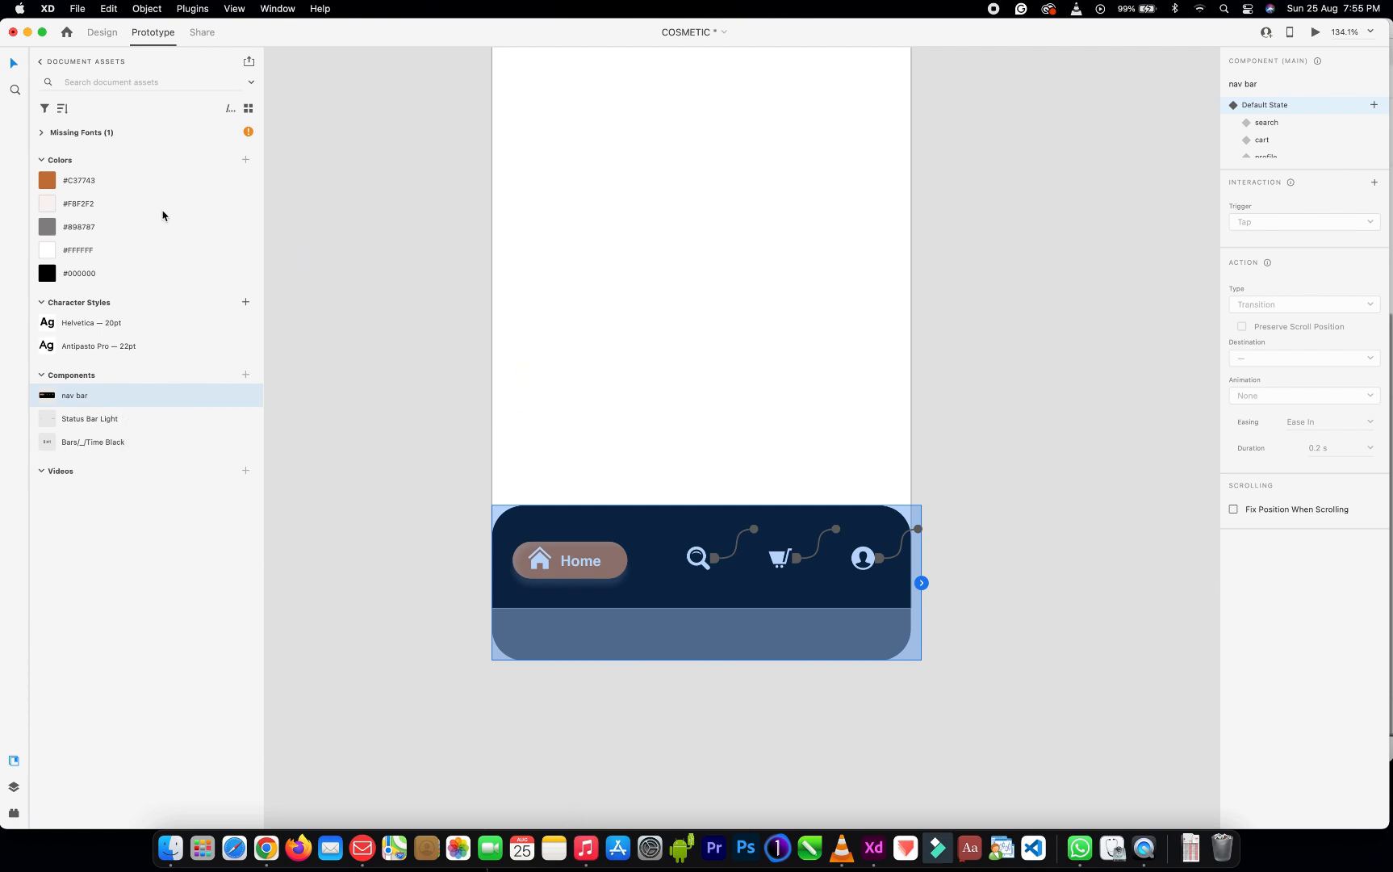
Preview the prototype and test the nav bar's search, cart, profile and home icons, closing the preview when done
left_click(1316, 33)
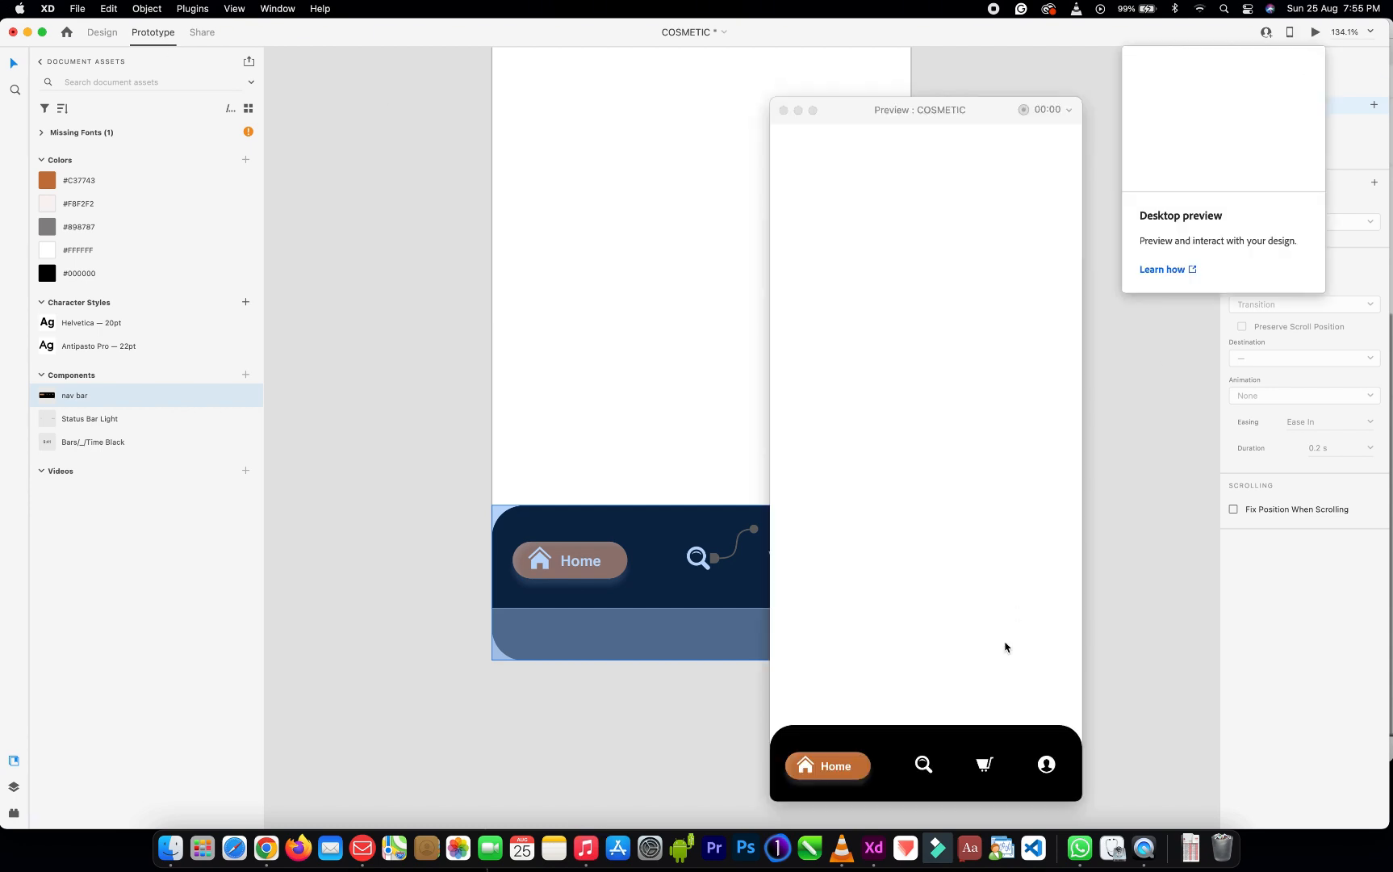
left_click(920, 767)
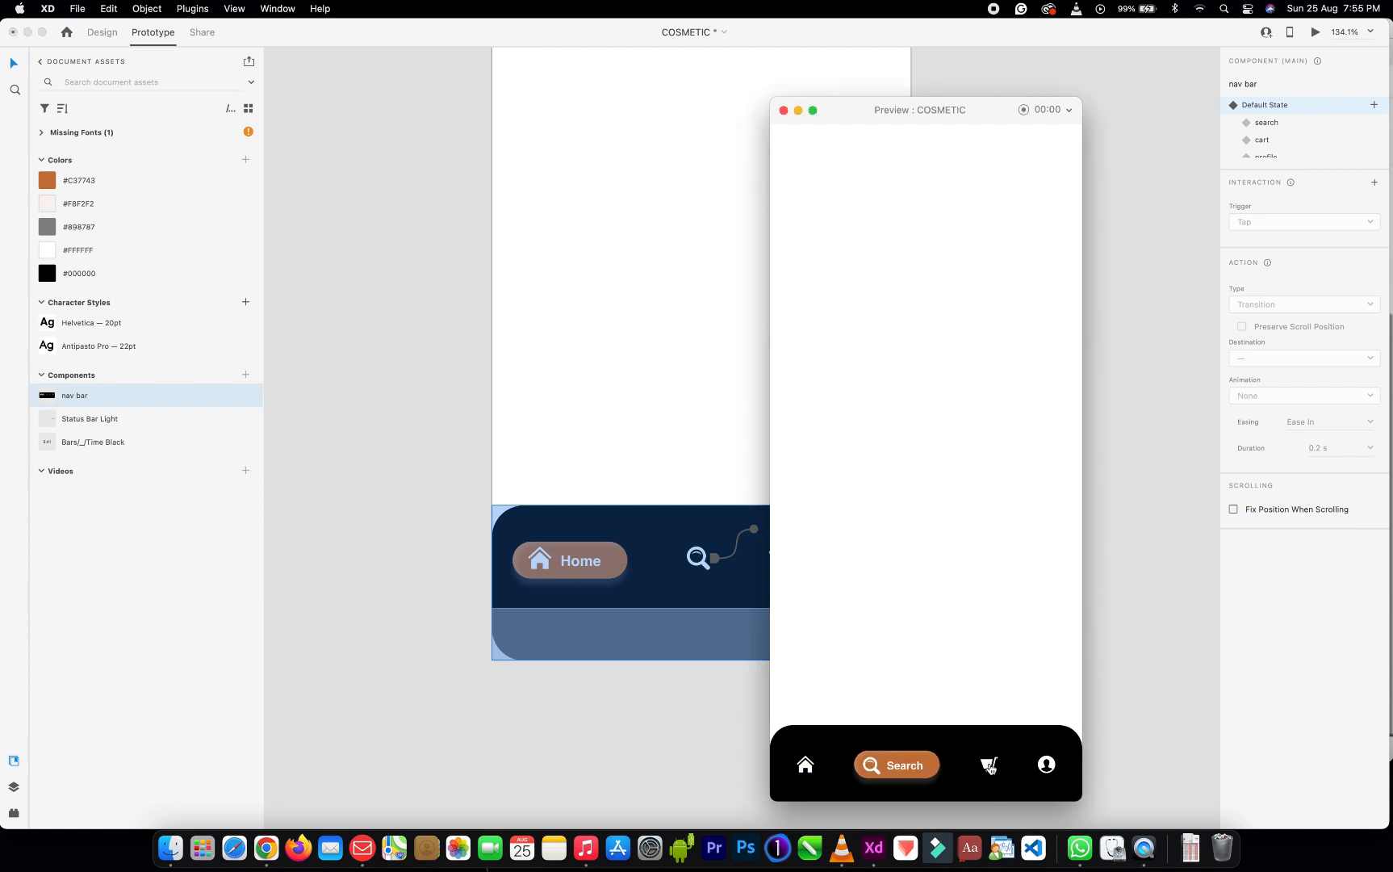
left_click(989, 765)
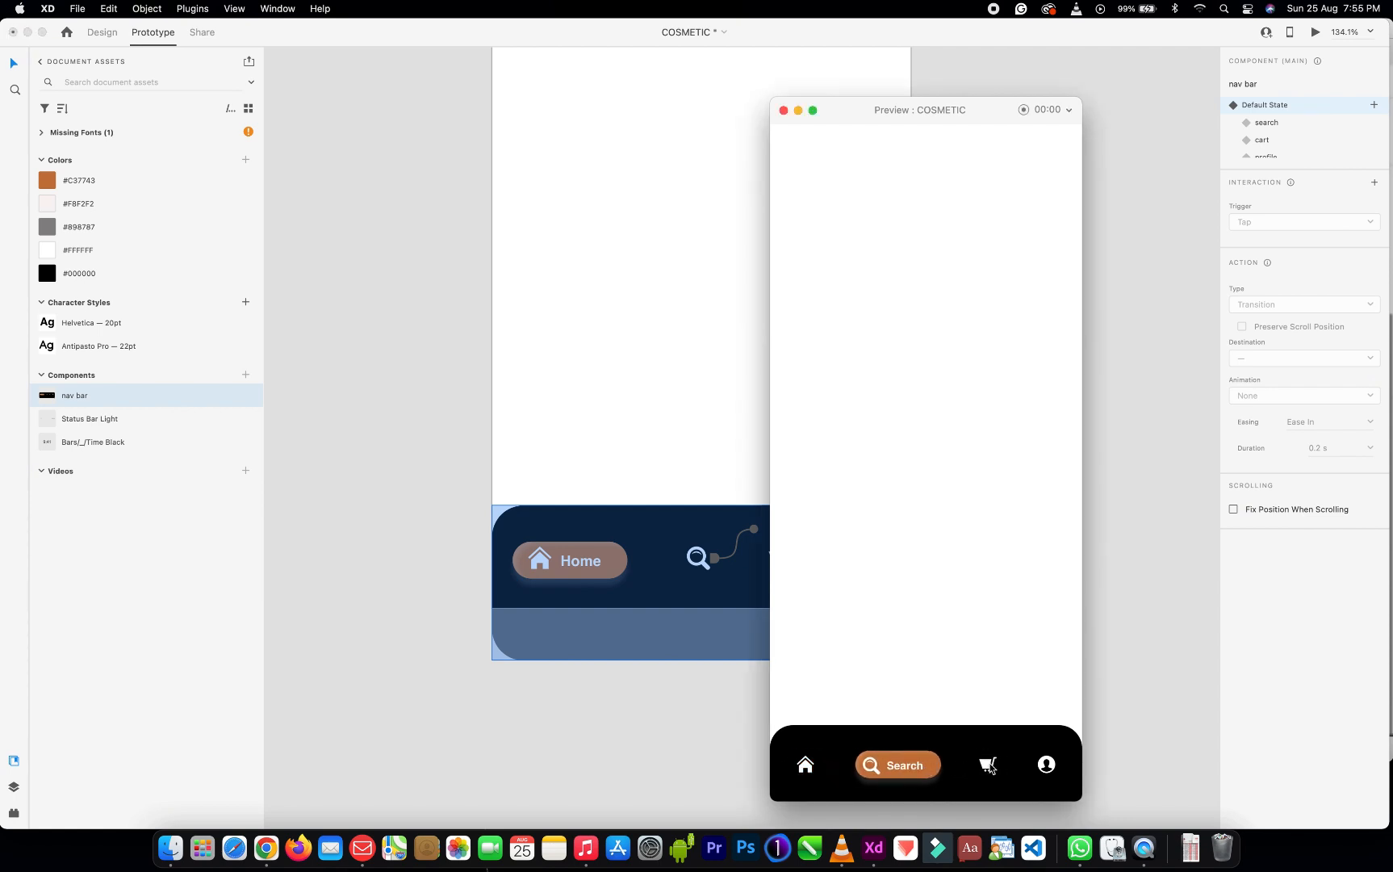
left_click(1046, 766)
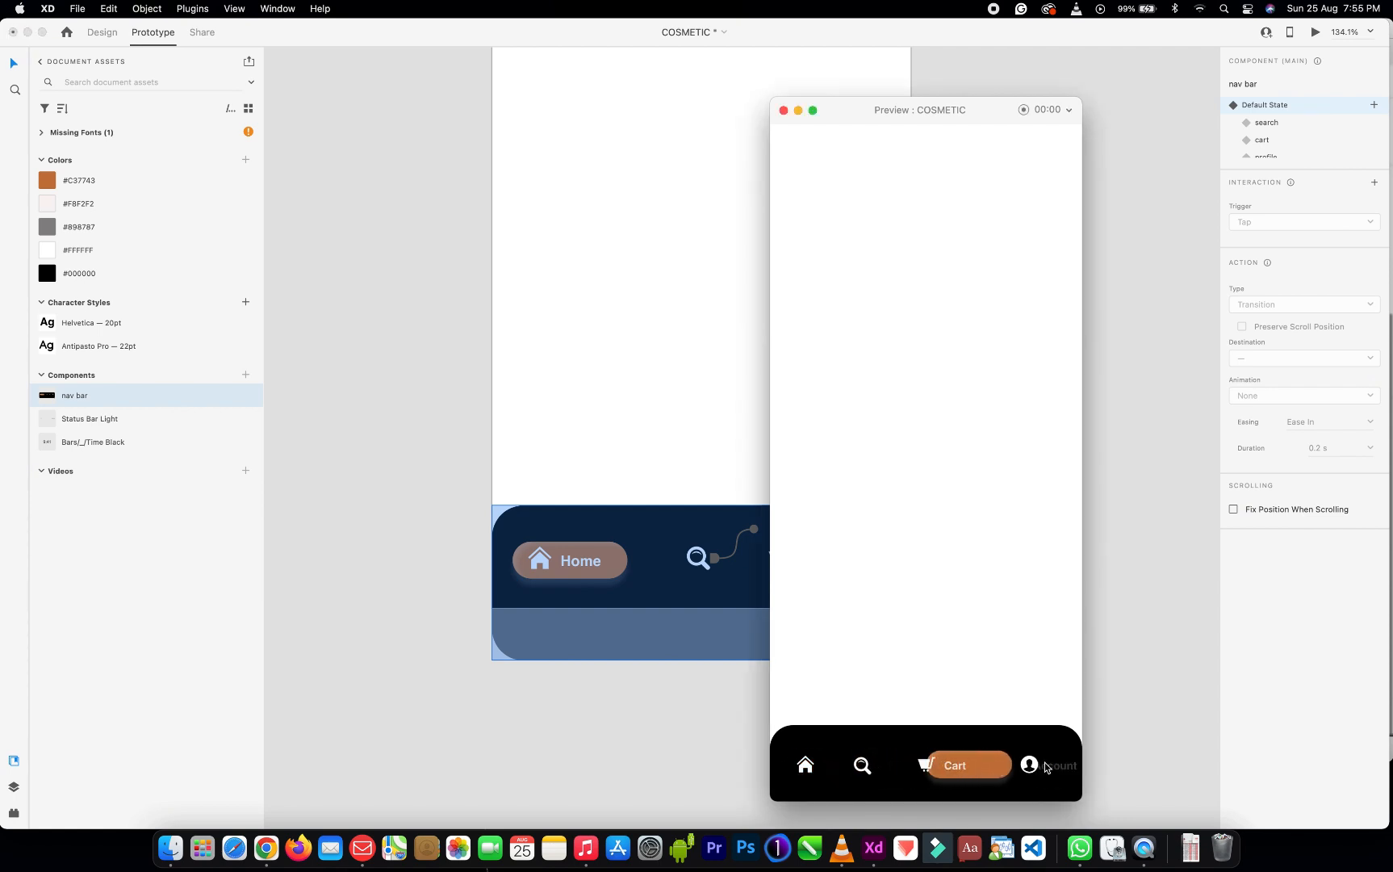
left_click(920, 768)
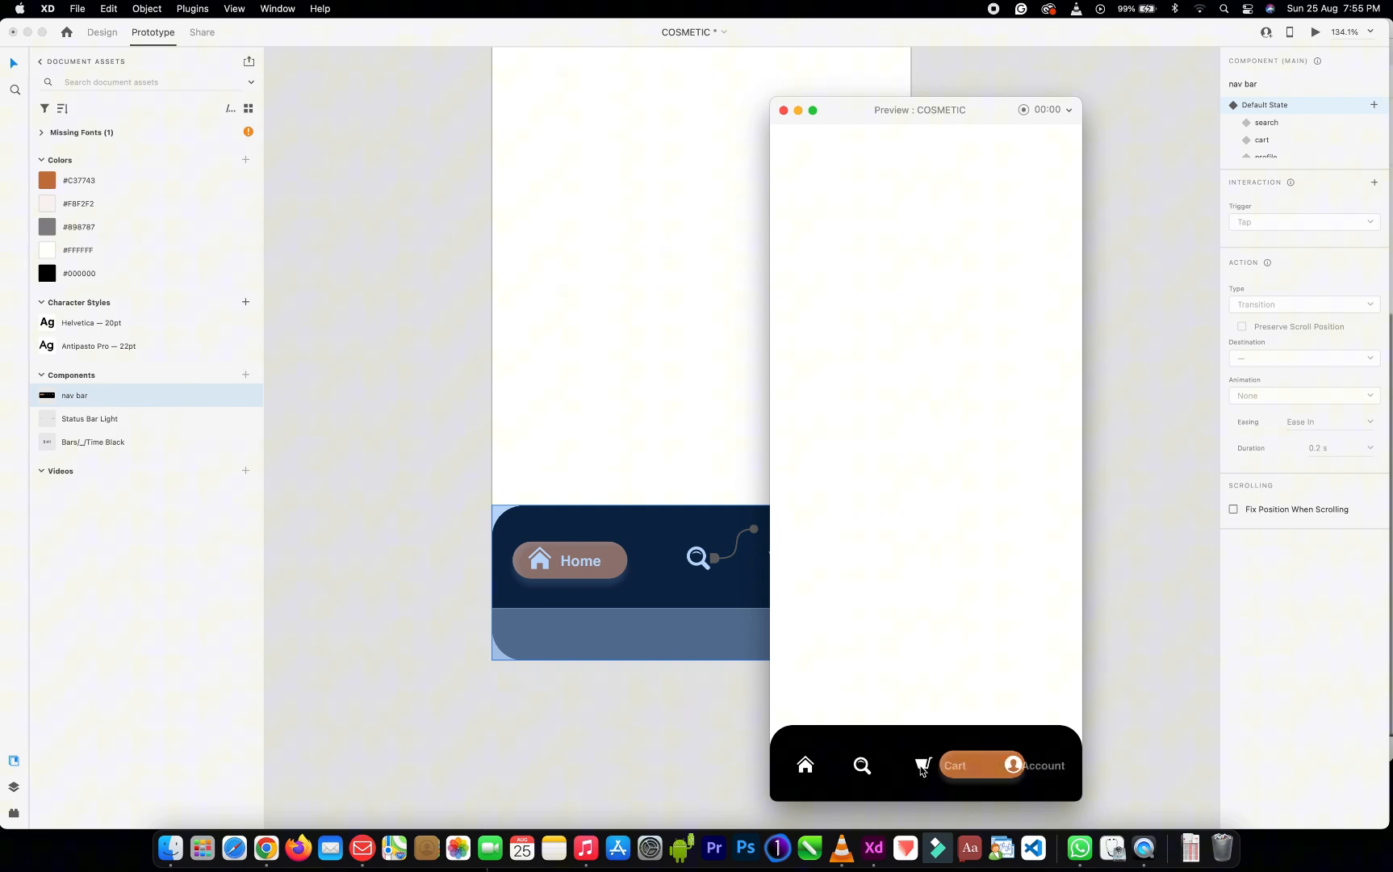
left_click(862, 767)
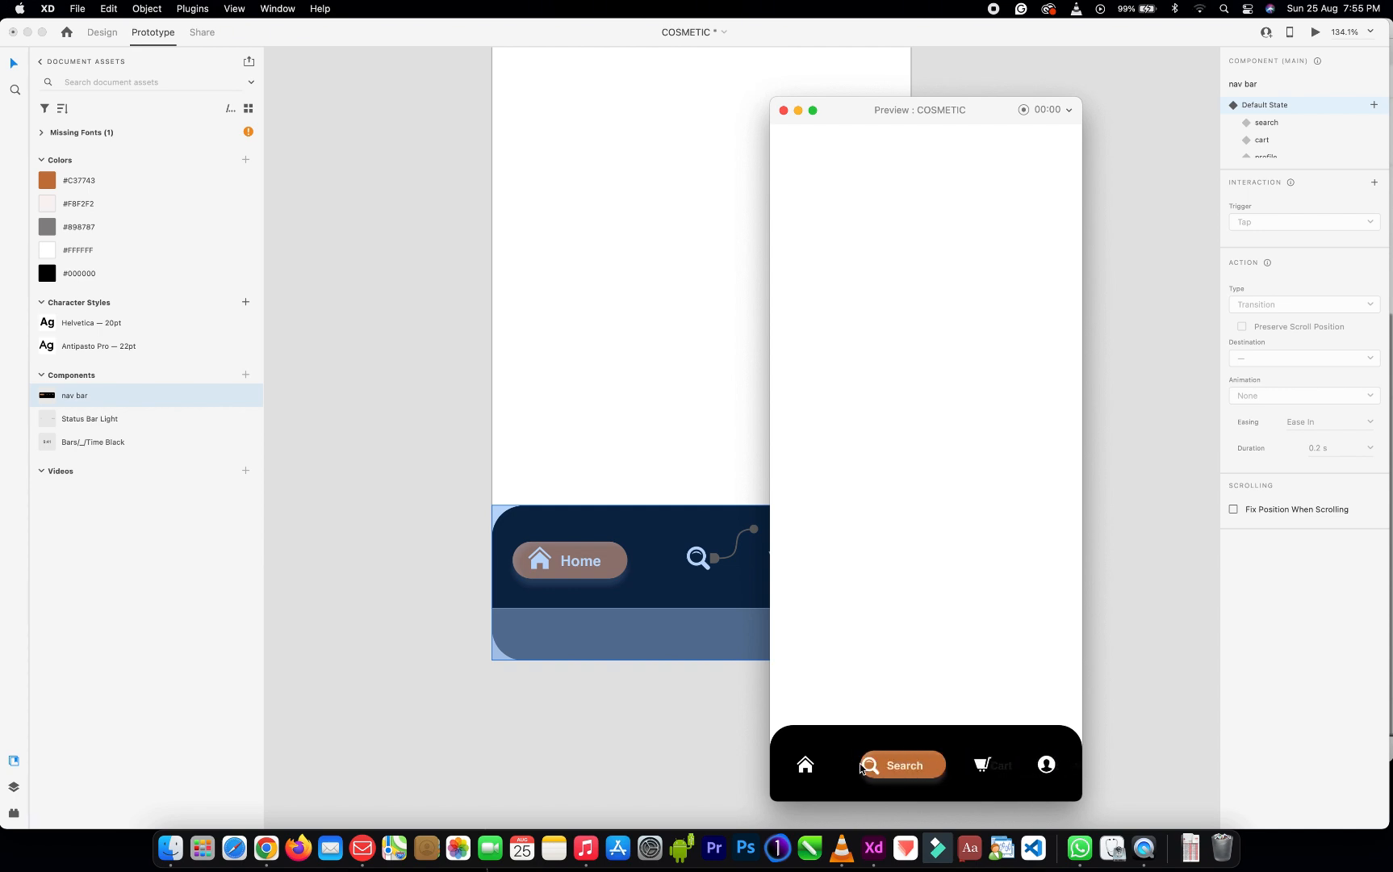
left_click(805, 765)
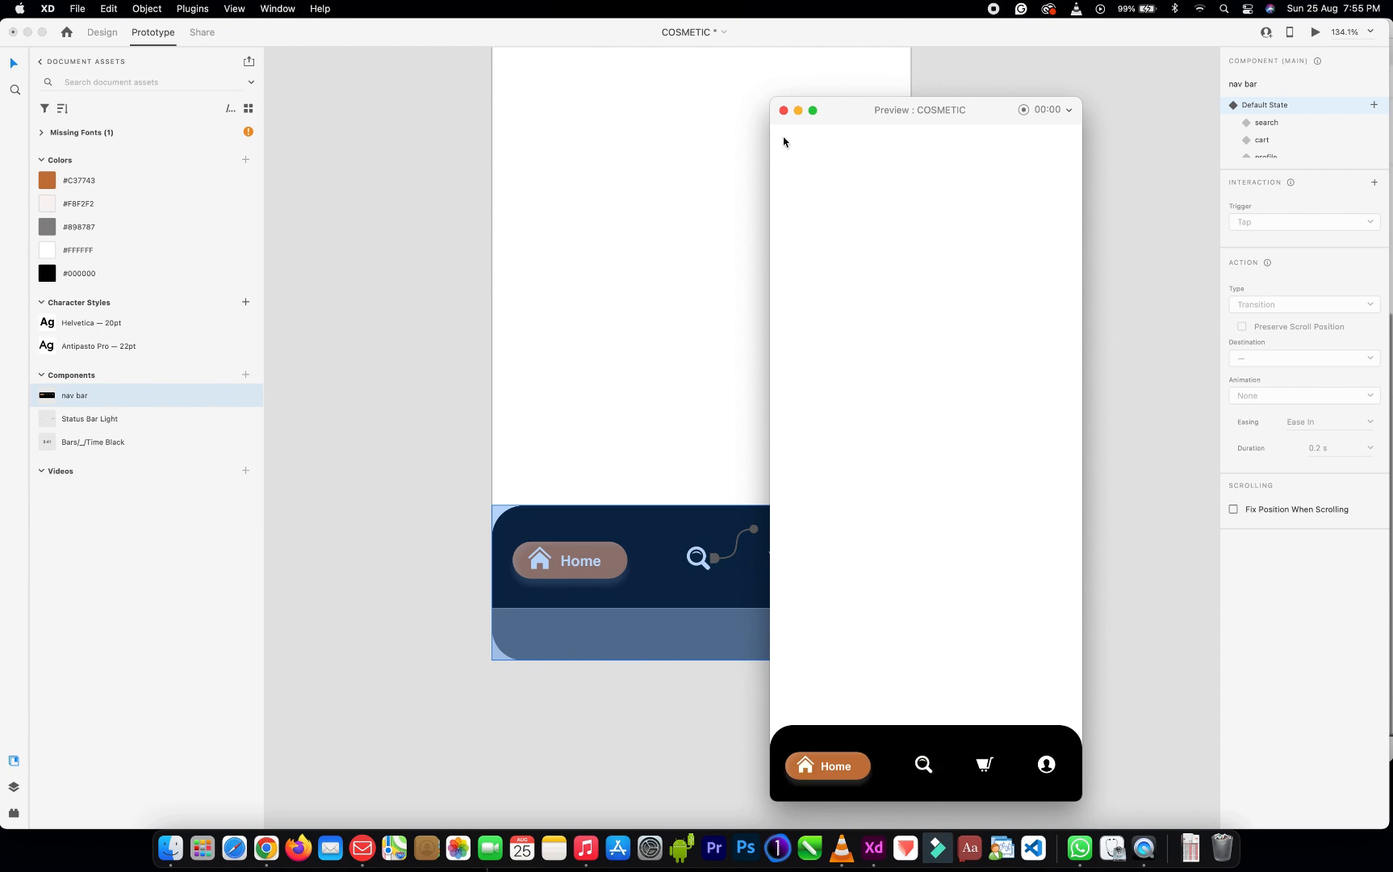
left_click(783, 111)
In design mode, copy the nav bar component from the iPhone 14 Pro Max – 7 artboard
scroll(658, 258, "down", 5)
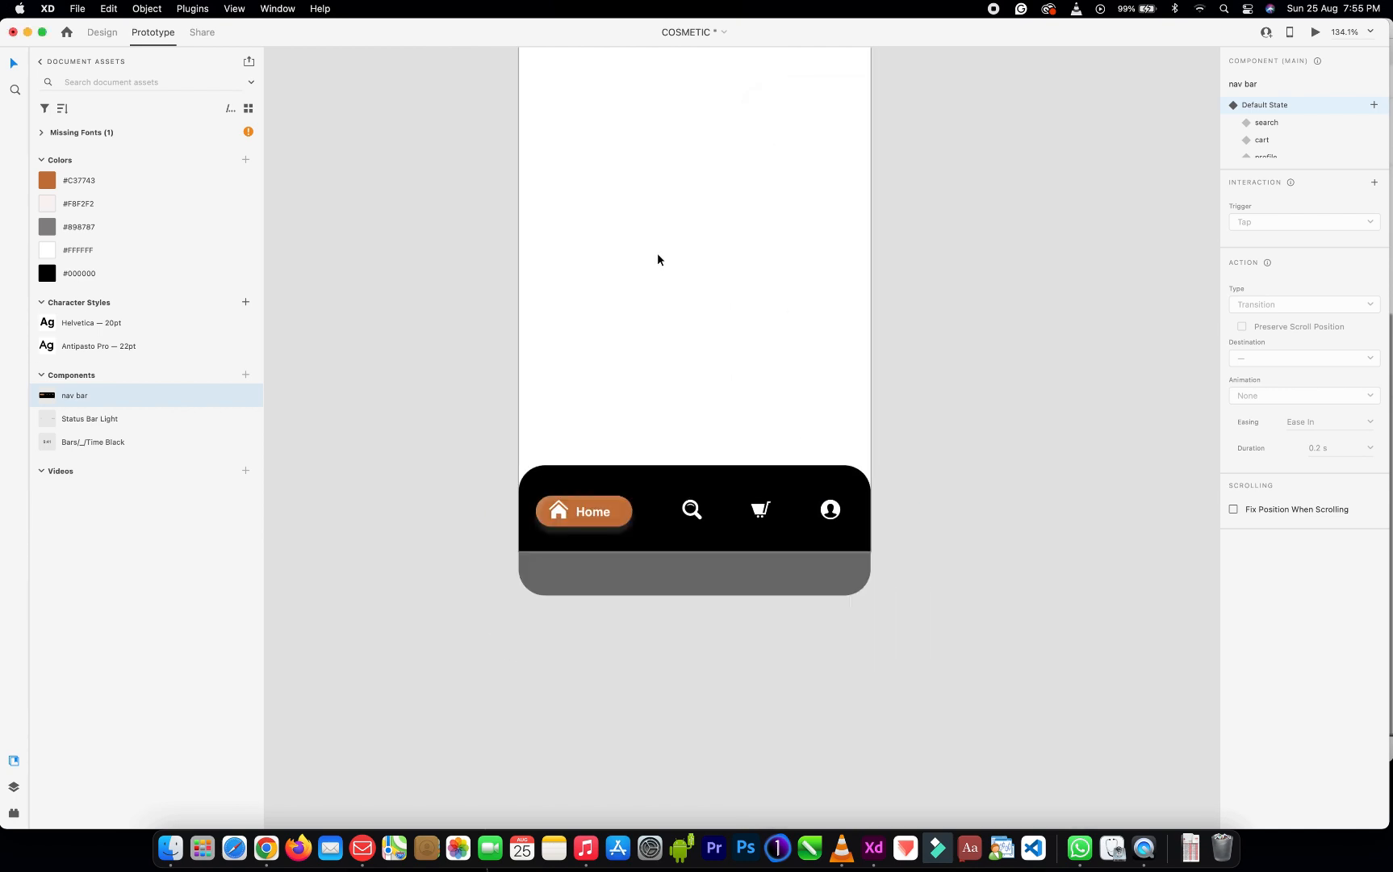
scroll(658, 259, "down", 4)
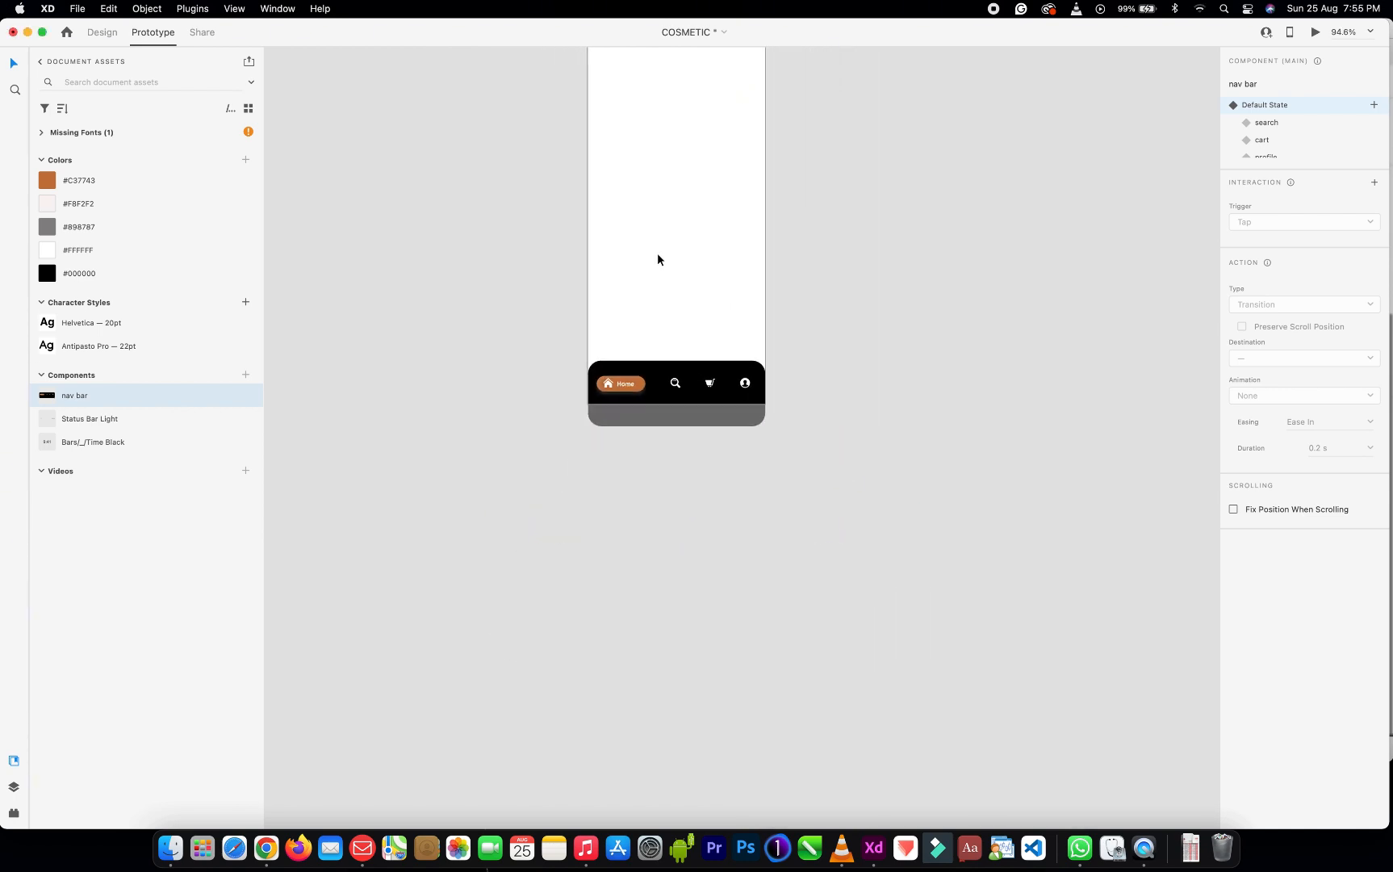
scroll(658, 259, "up", 3)
scroll(658, 259, "up", 1)
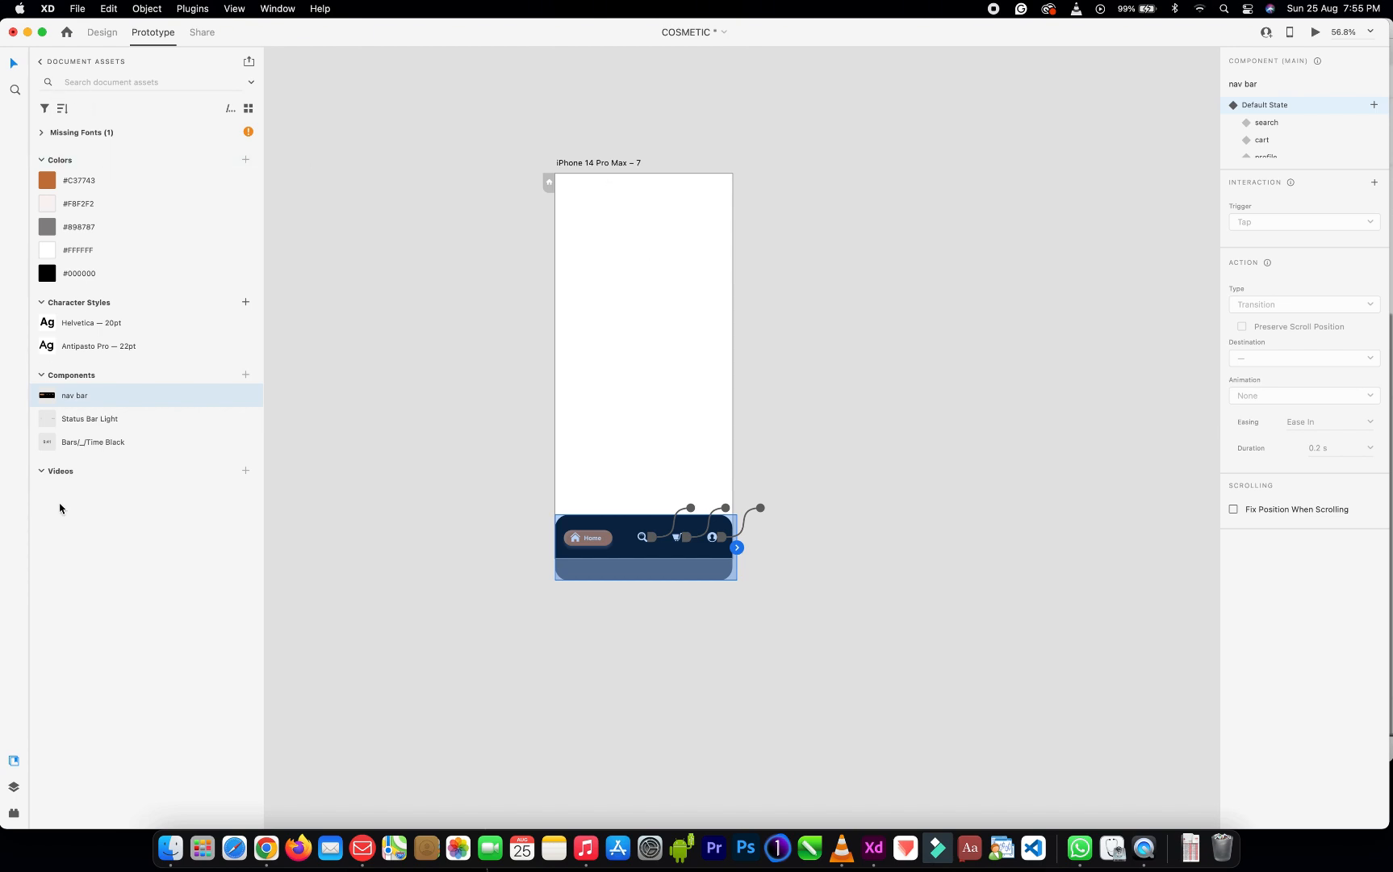
left_click(102, 32)
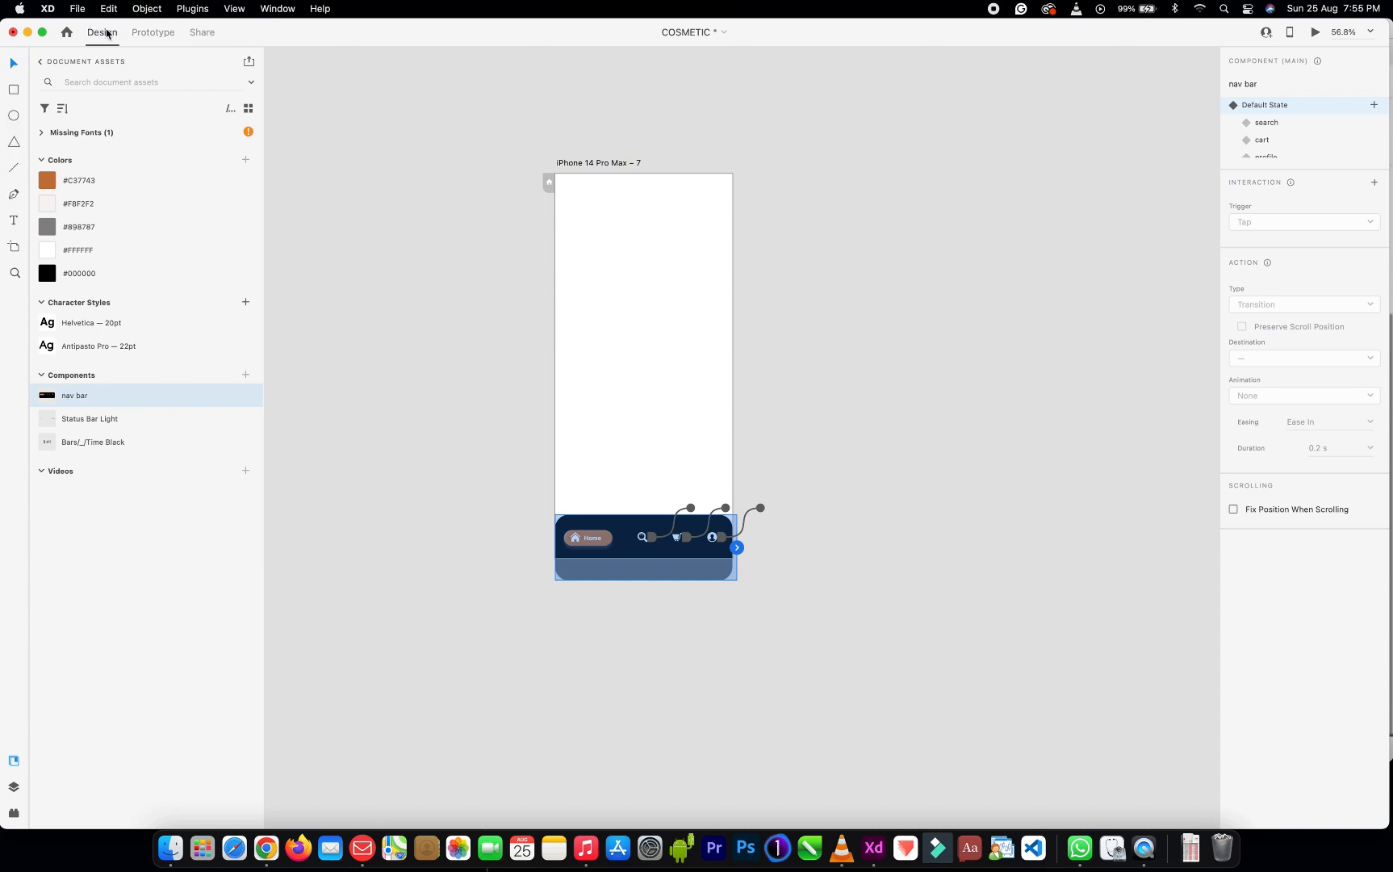
left_click(584, 163)
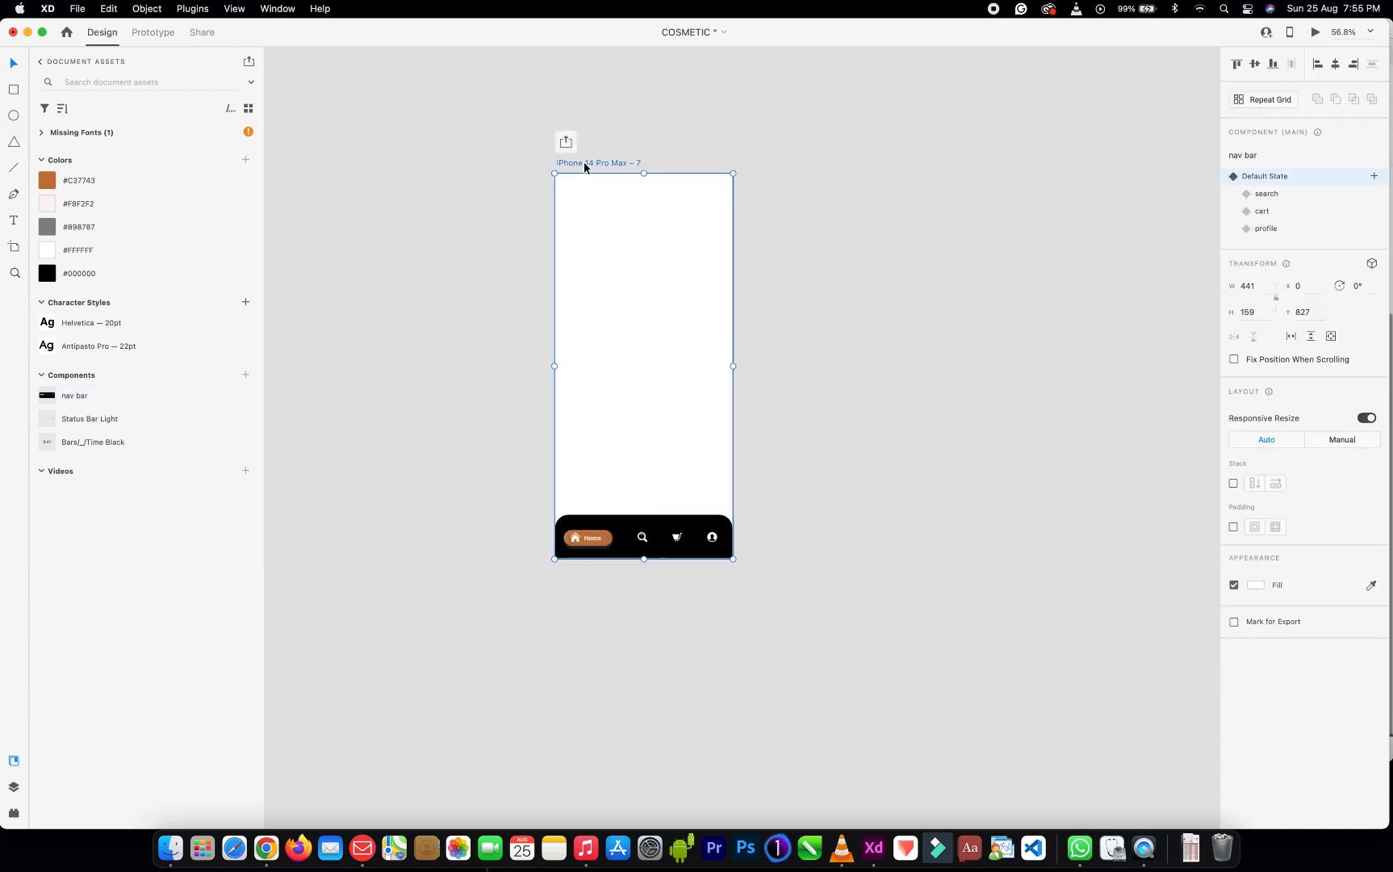
left_click(626, 542)
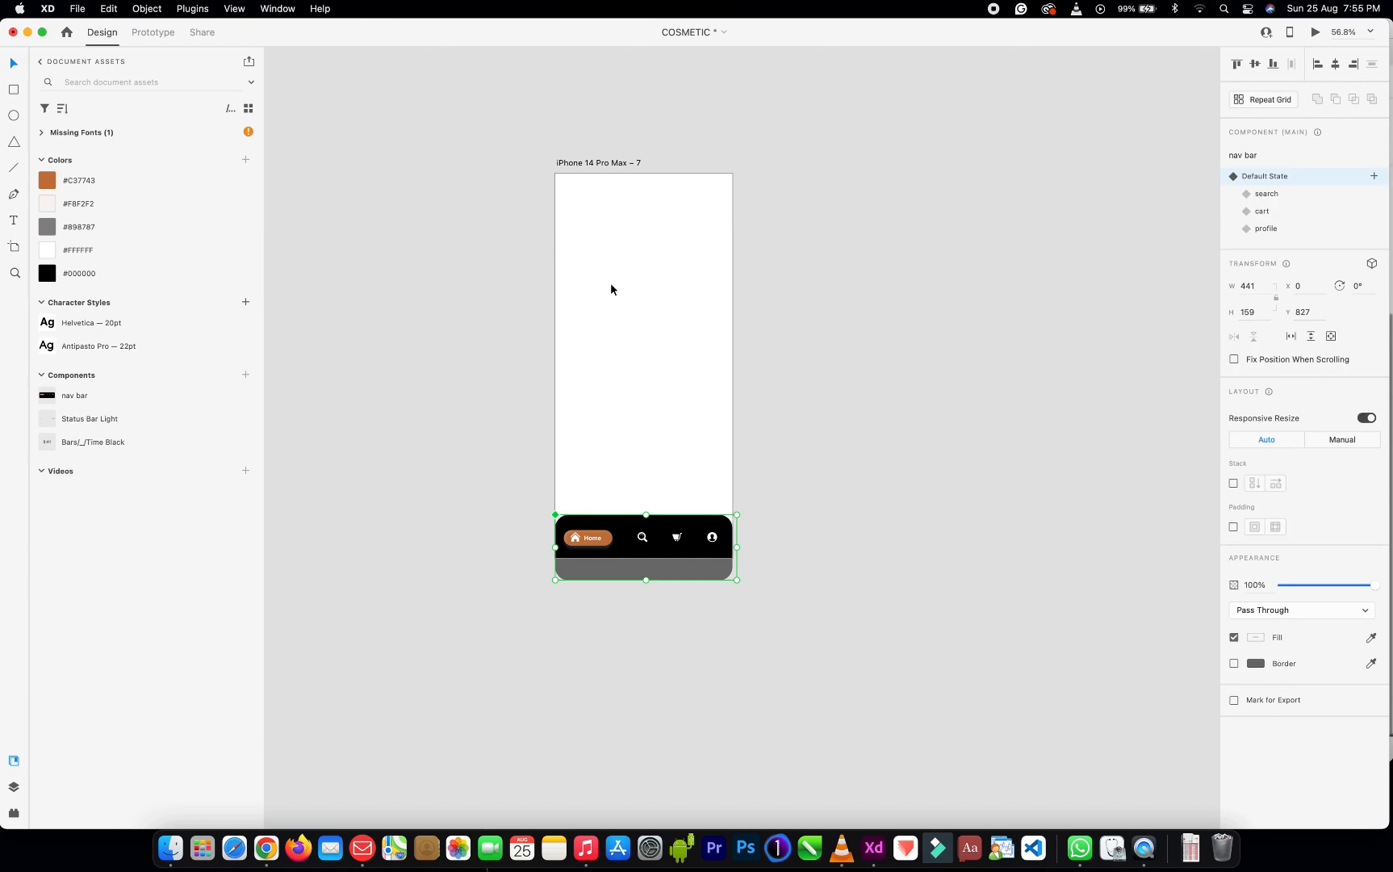
Paste the copied nav bar onto both the iPhone 14 Pro Max – 1 and iPhone 14 Pro Max – 2 artboards
scroll(528, 175, "up", 10)
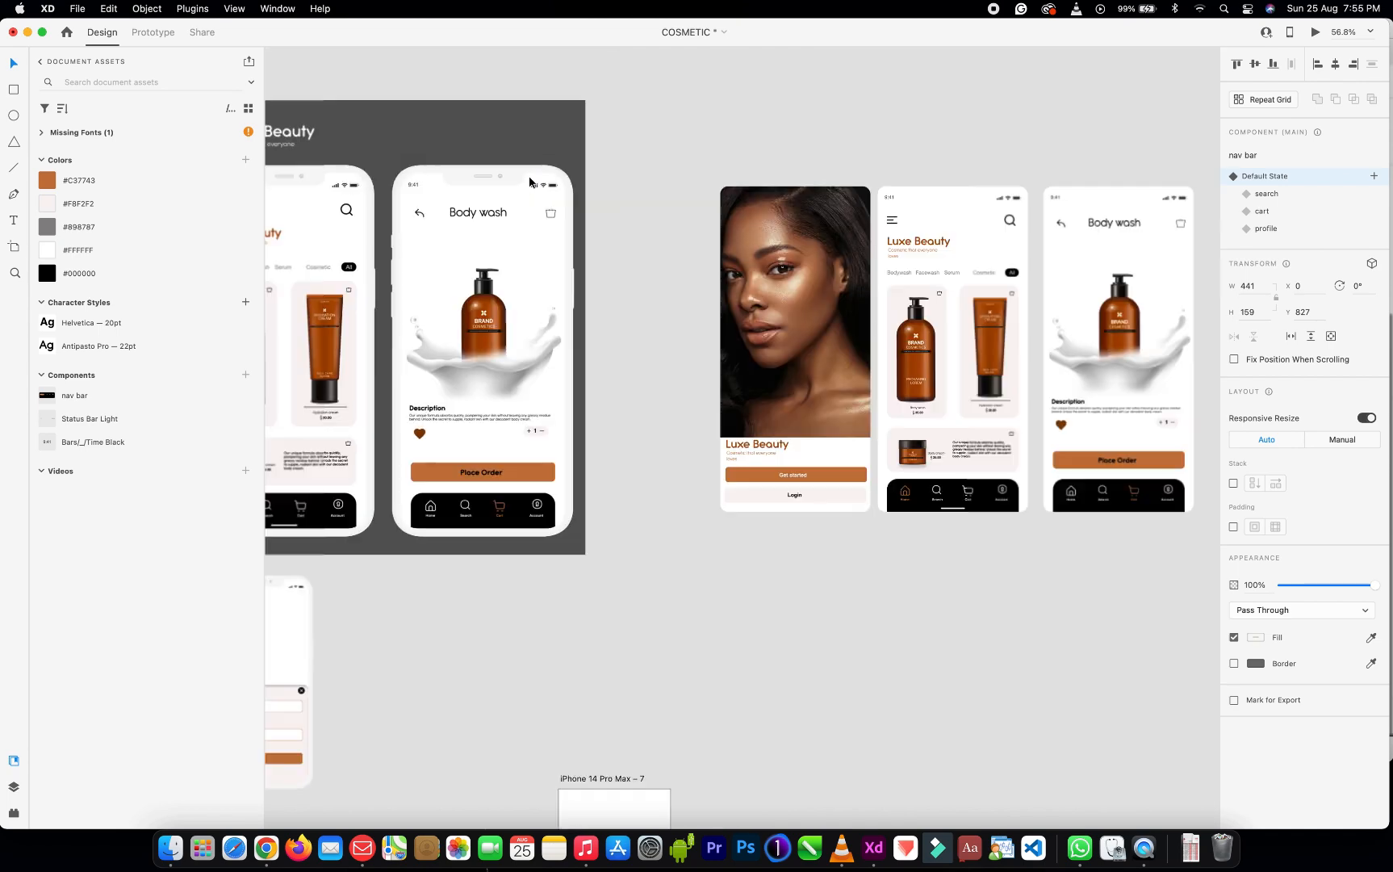
scroll(528, 181, "down", 8)
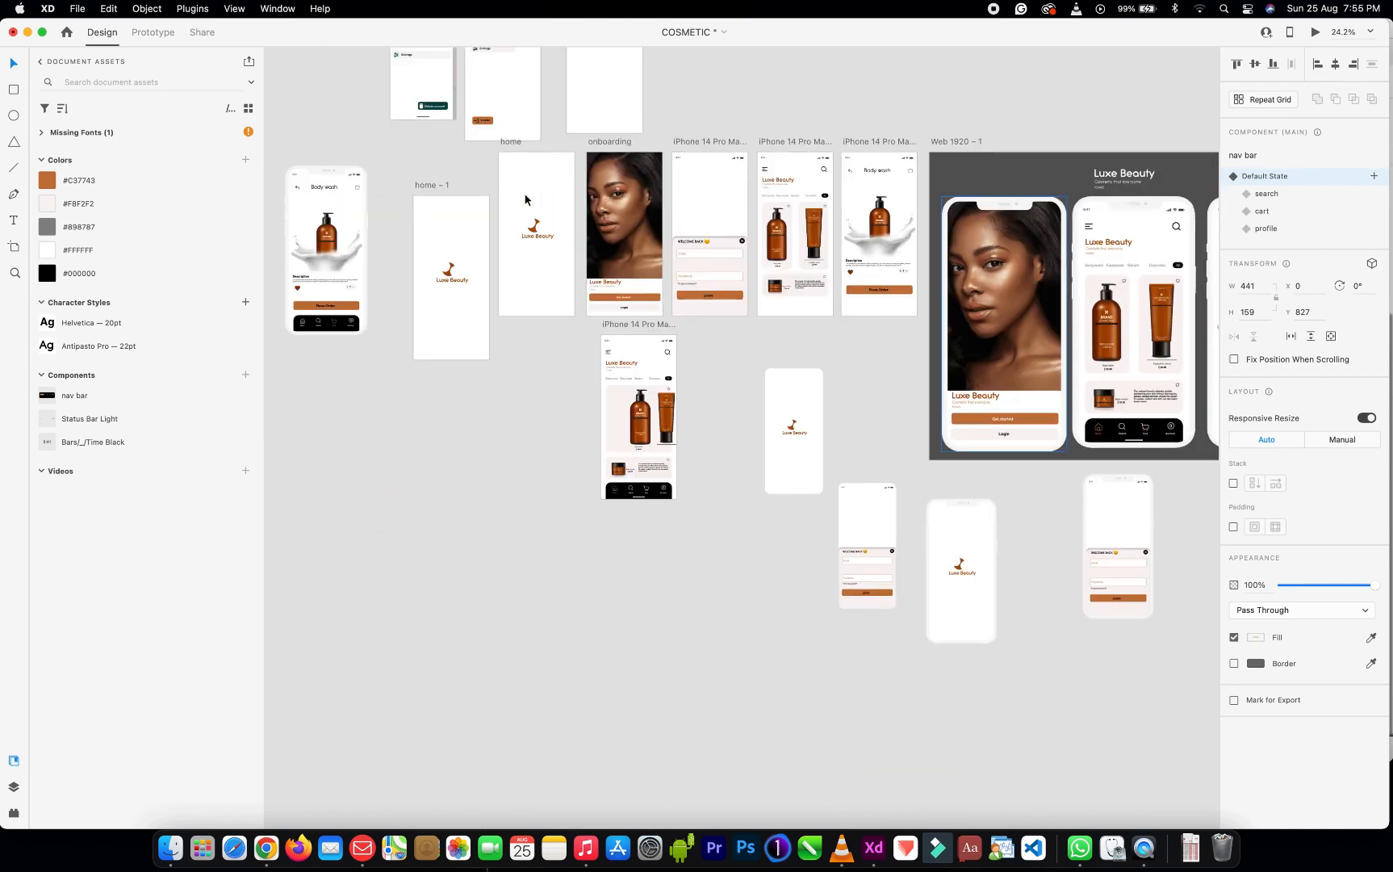
scroll(527, 200, "left", 2)
scroll(799, 217, "right", 3)
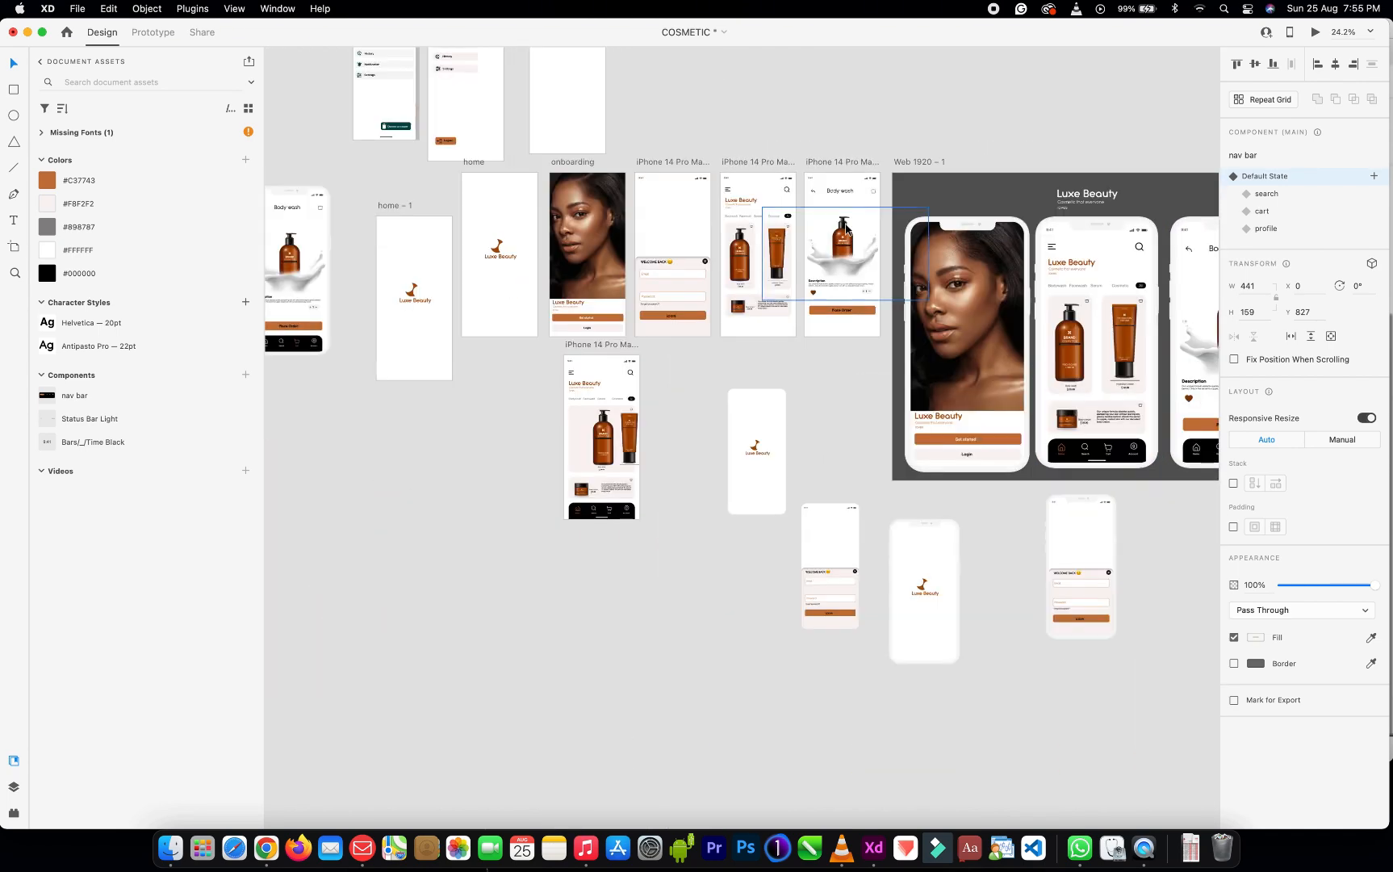
scroll(845, 230, "up", 5)
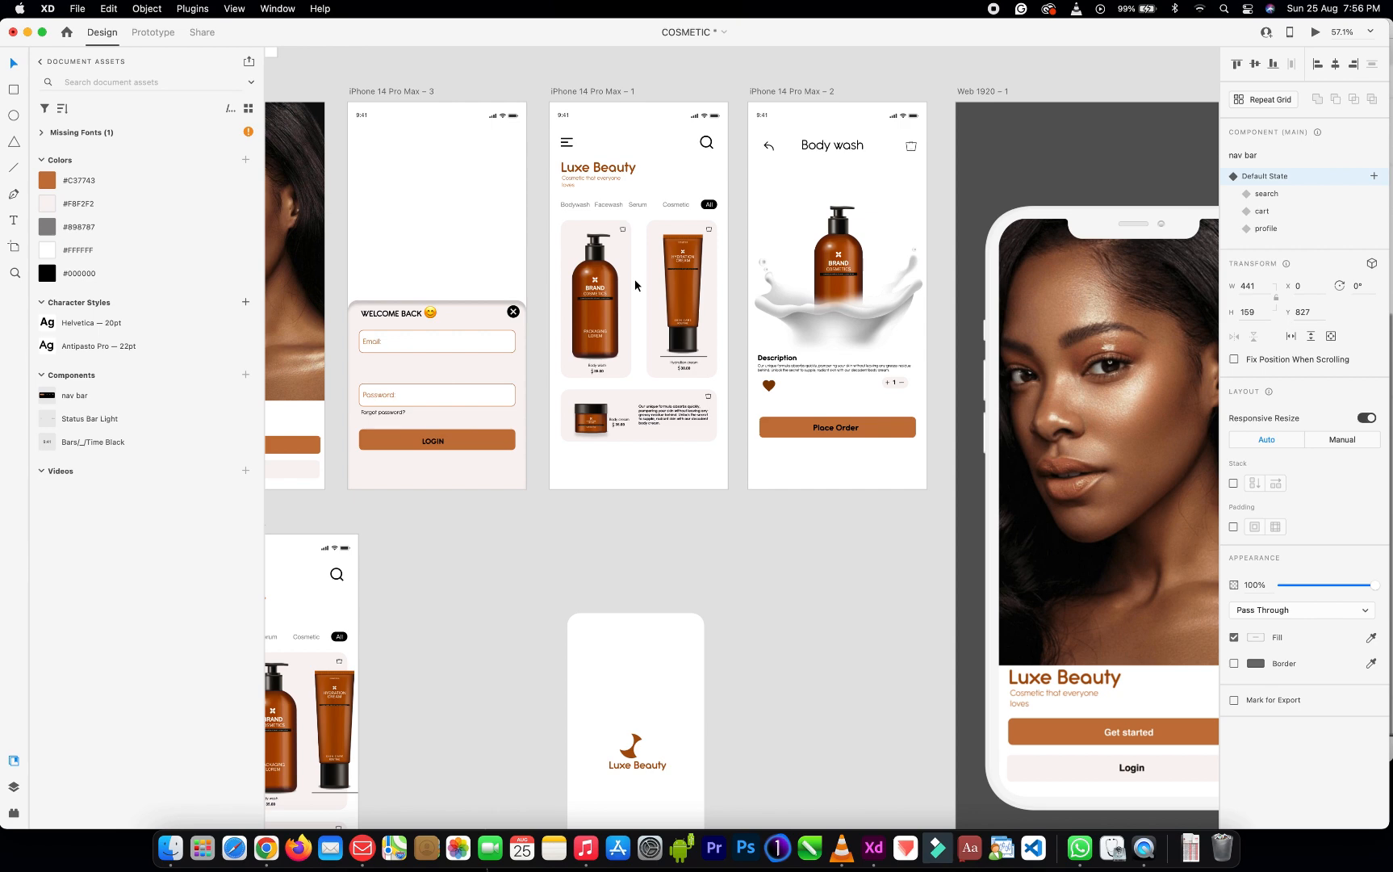
scroll(635, 279, "up", 3)
left_click(14, 787)
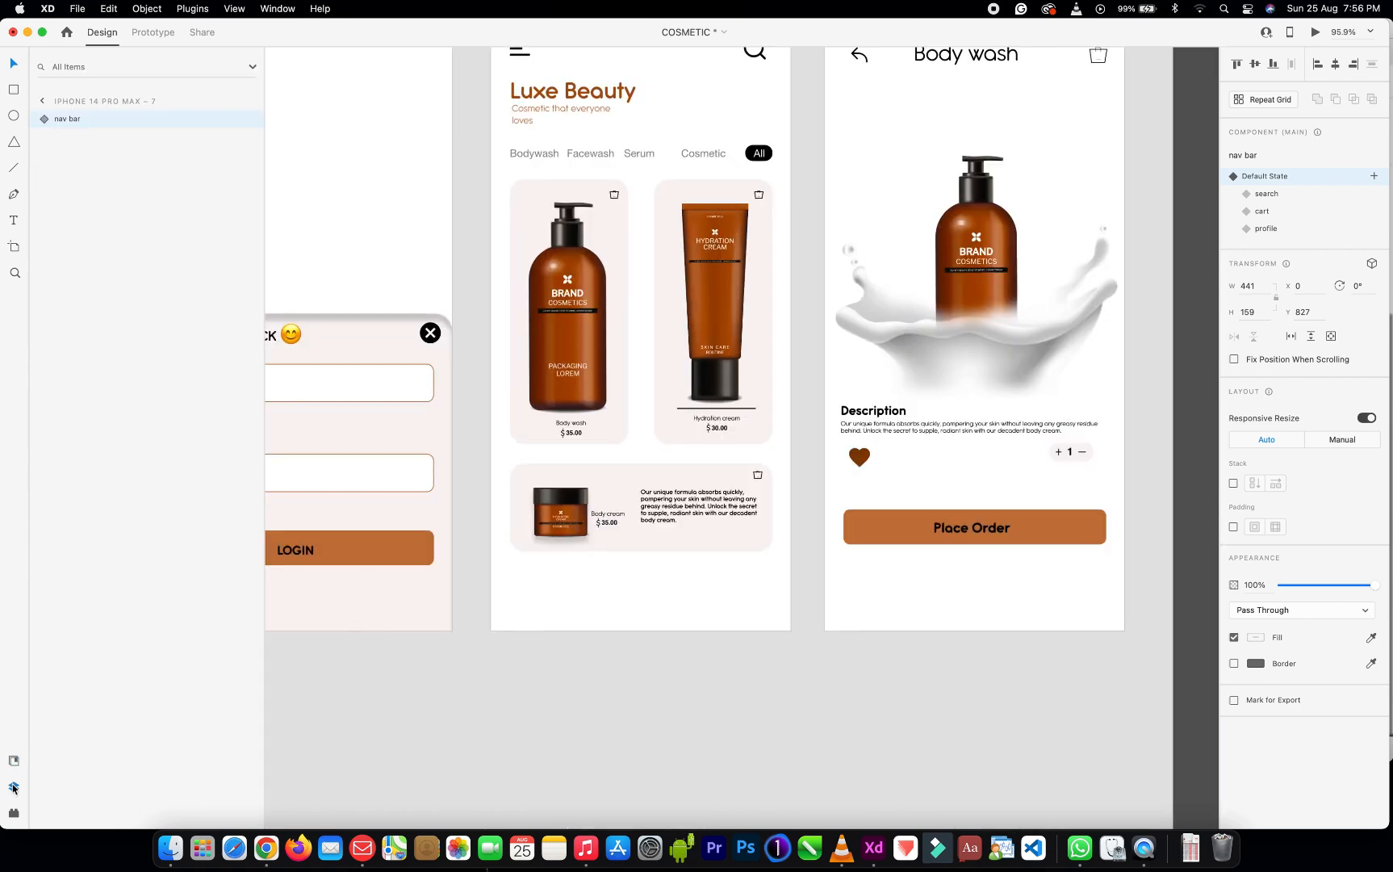
left_click(629, 610)
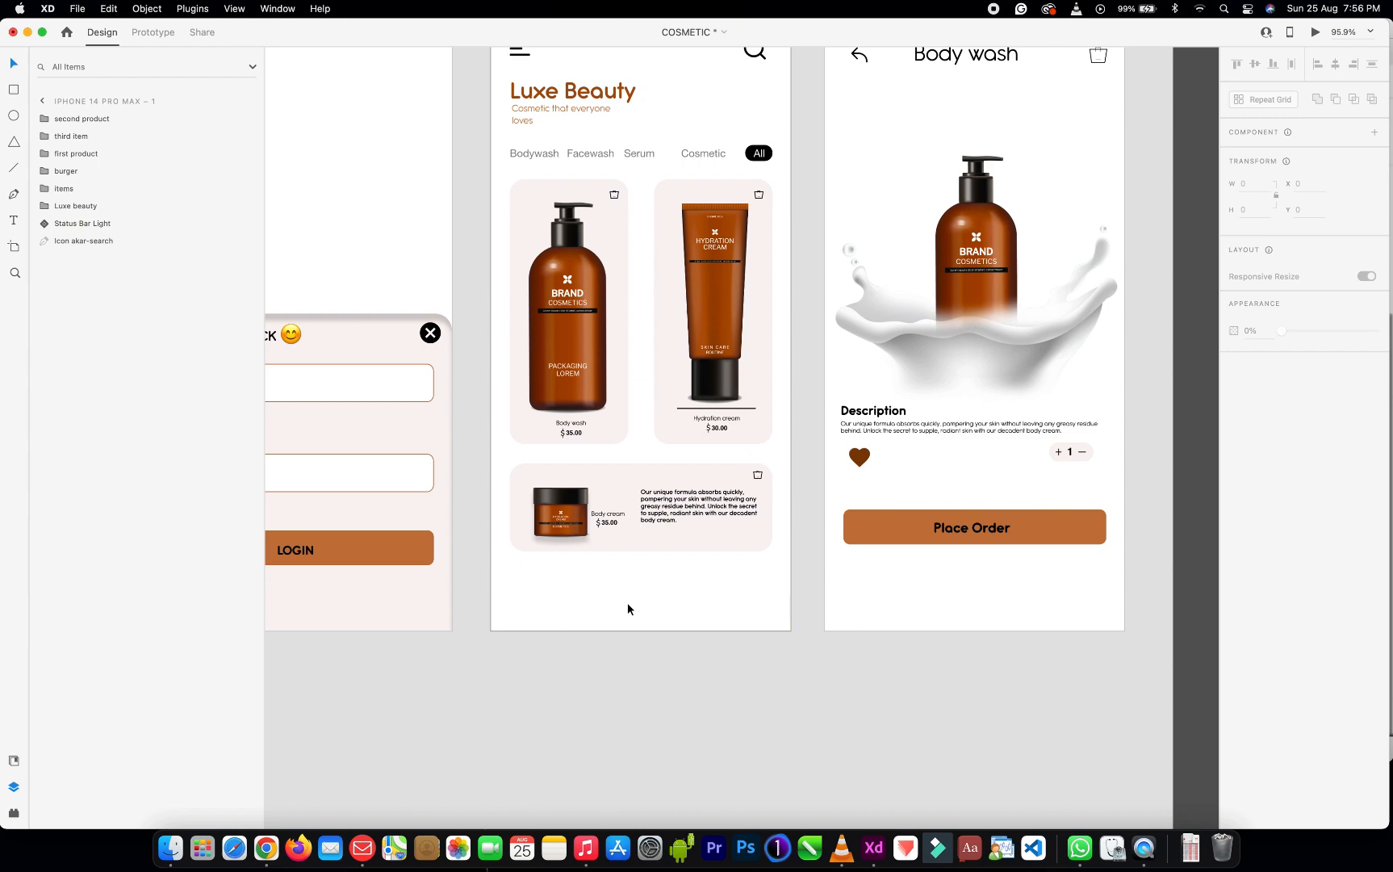
scroll(627, 602, "down", 3)
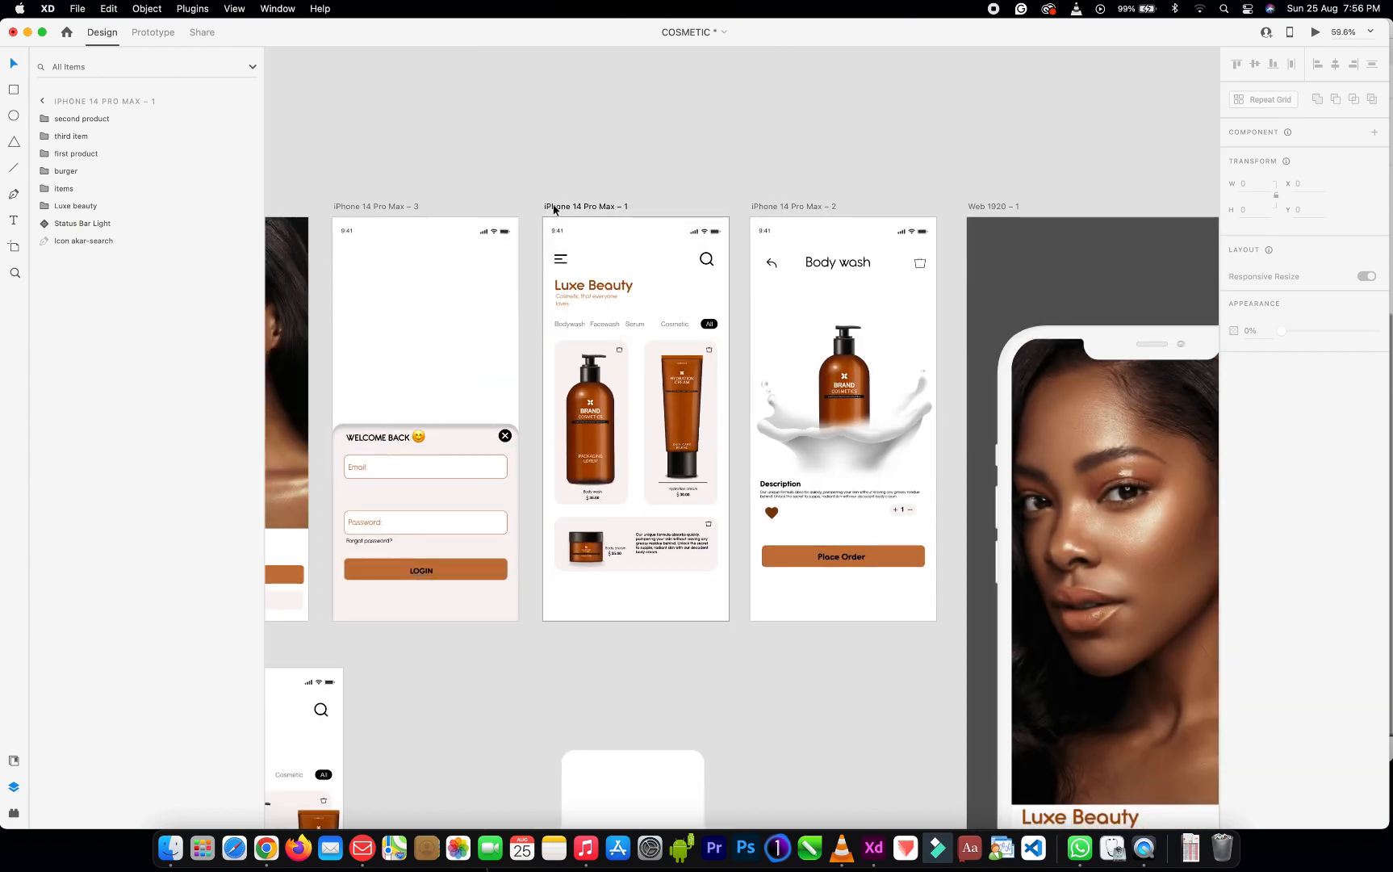
left_click(554, 209)
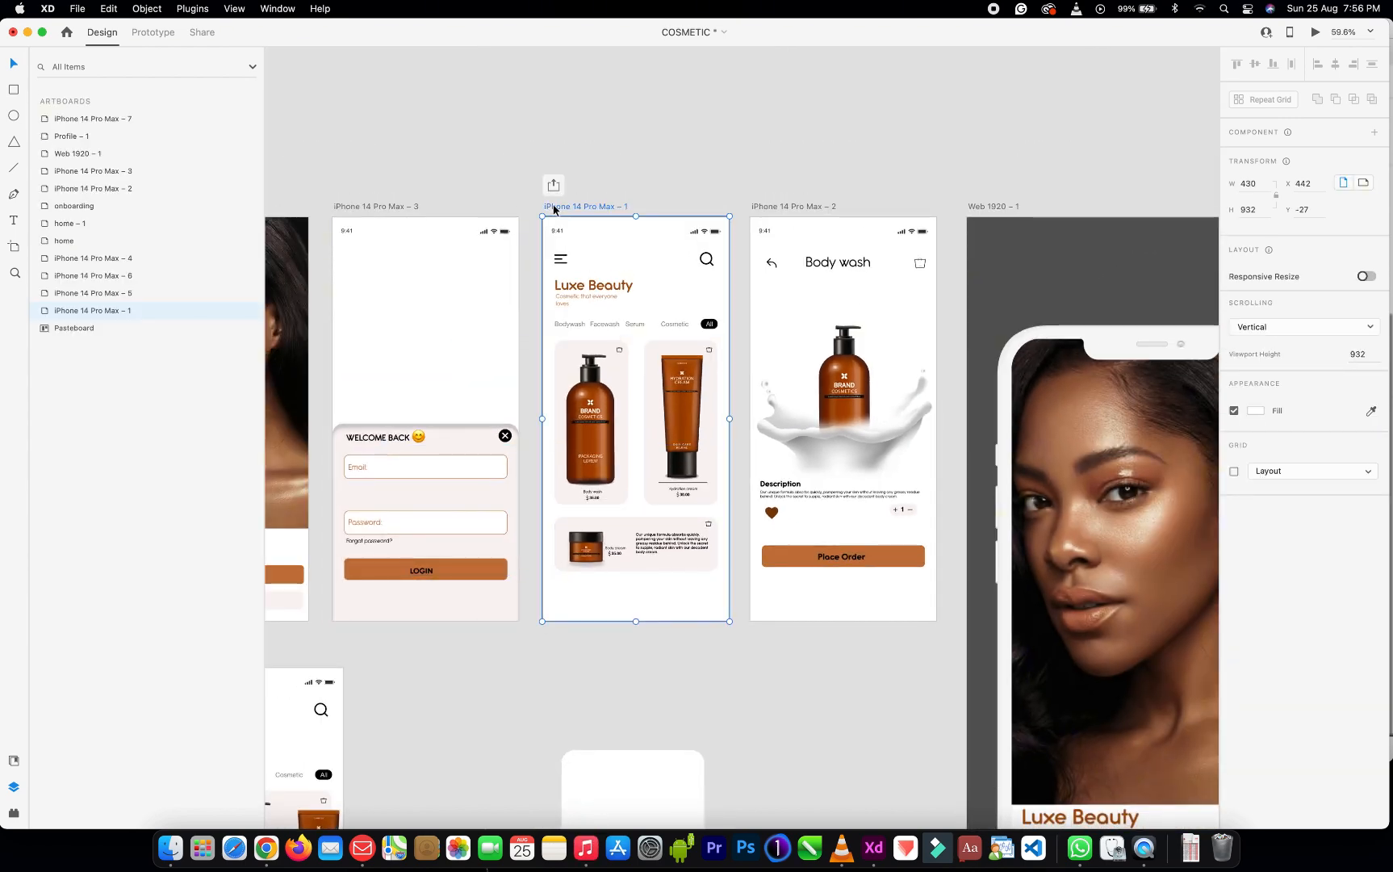
left_click(782, 206, "shift")
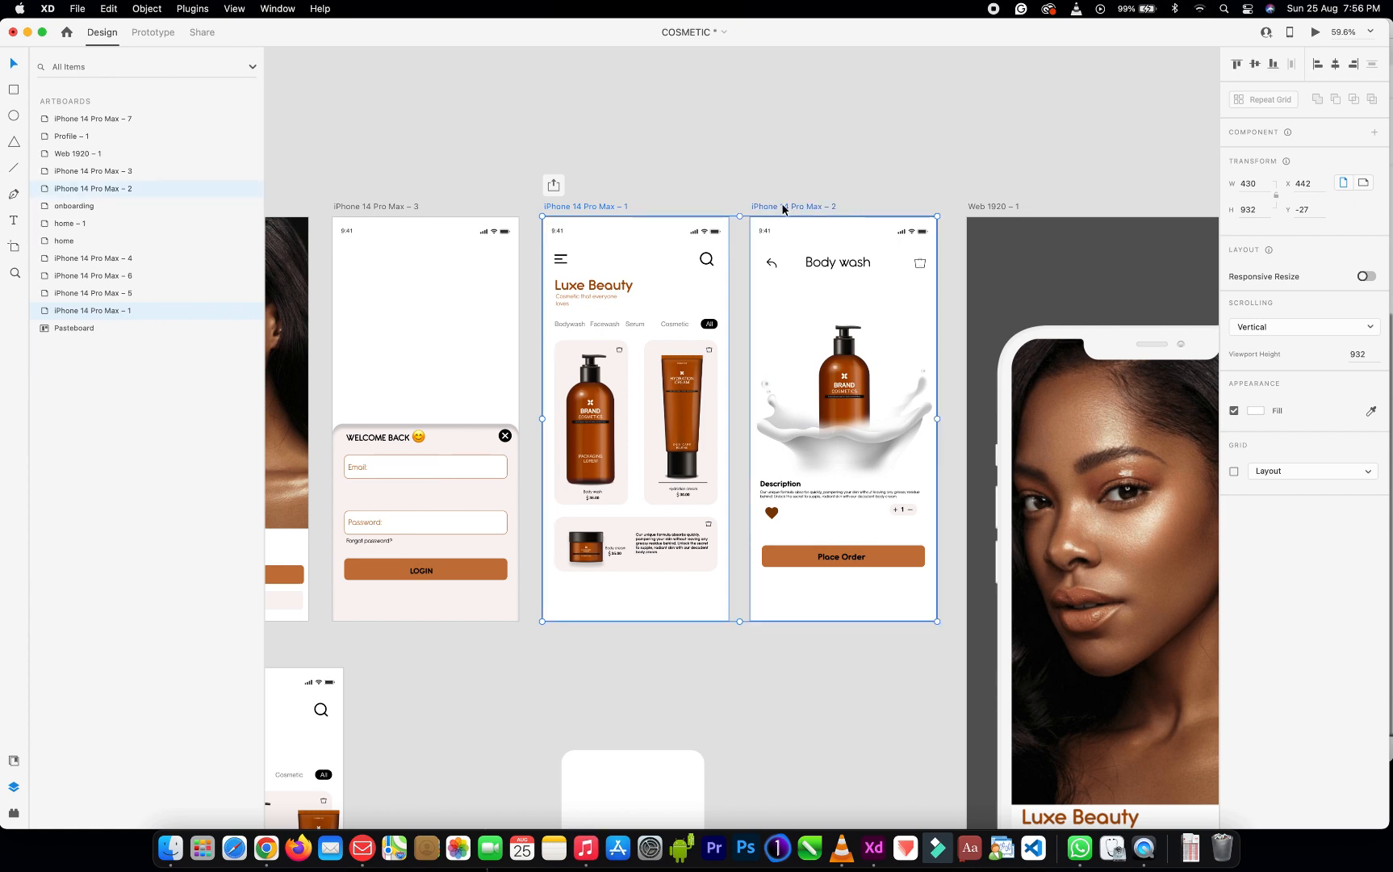
key("super+v")
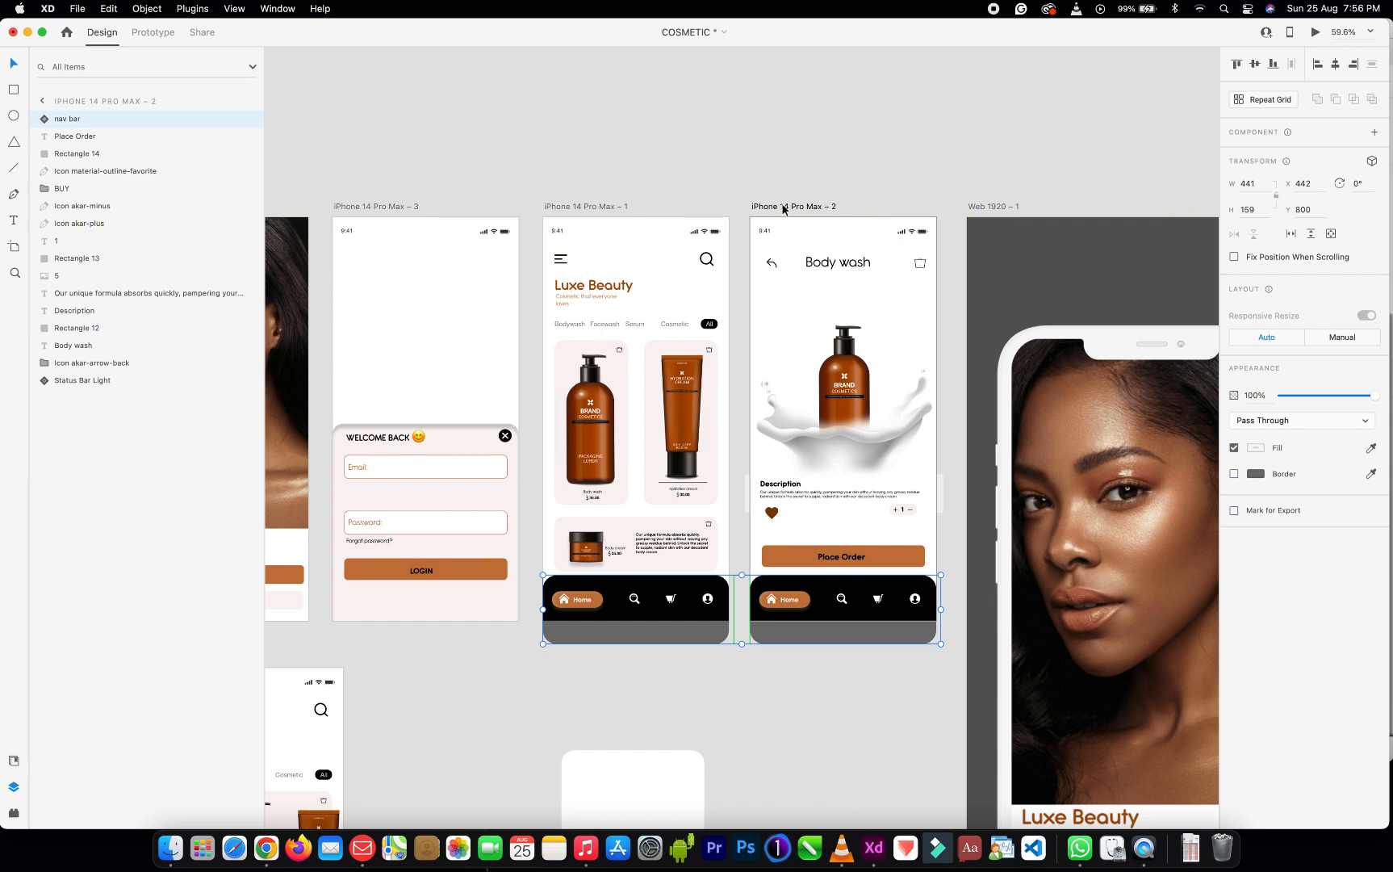
scroll(670, 572, "up", 3)
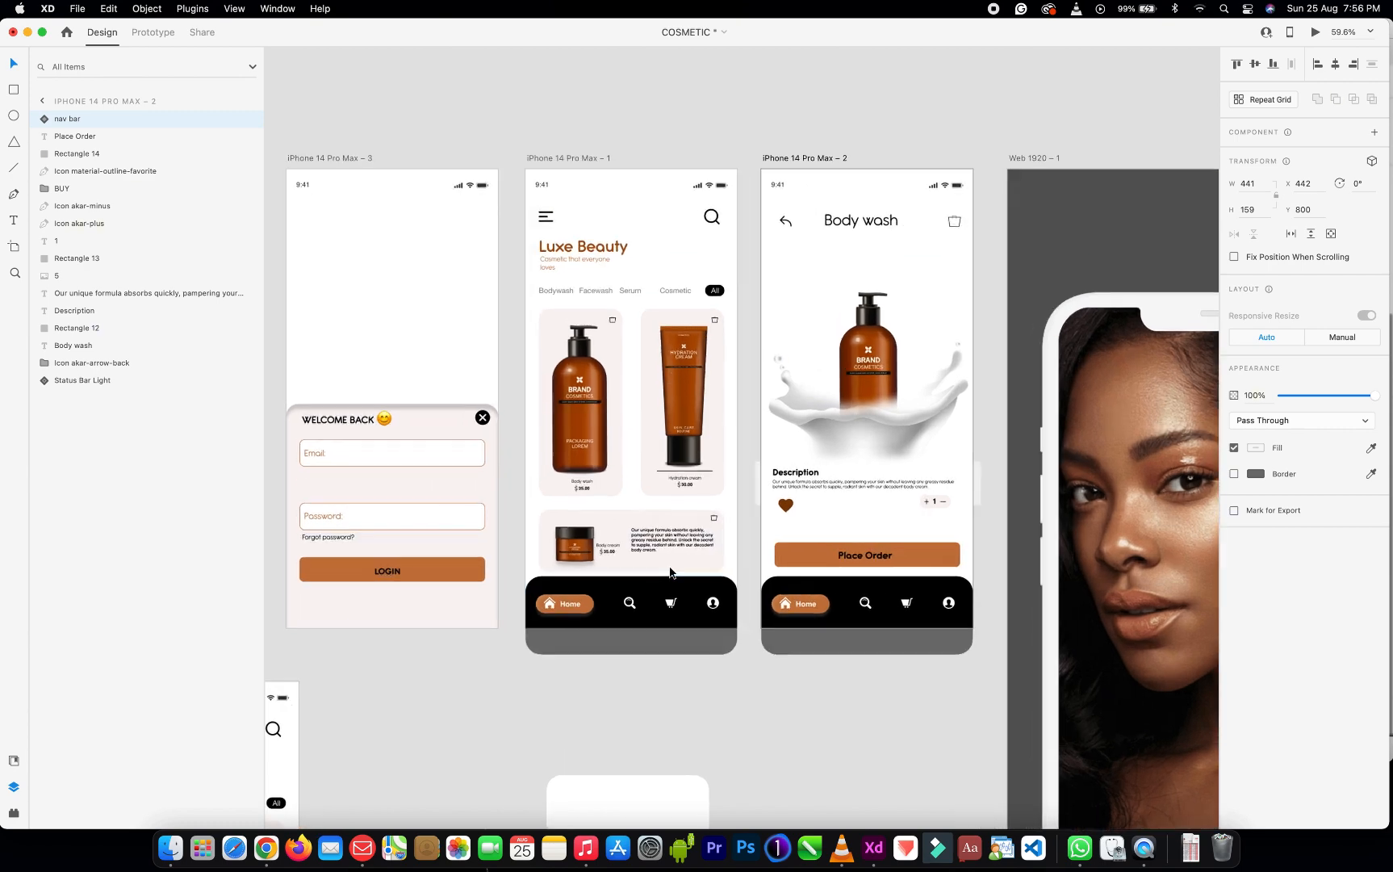
Move the nav bar to the end of the layer order on the iPhone 14 Pro Max – 1 artboard
left_click(579, 163)
left_click(579, 163)
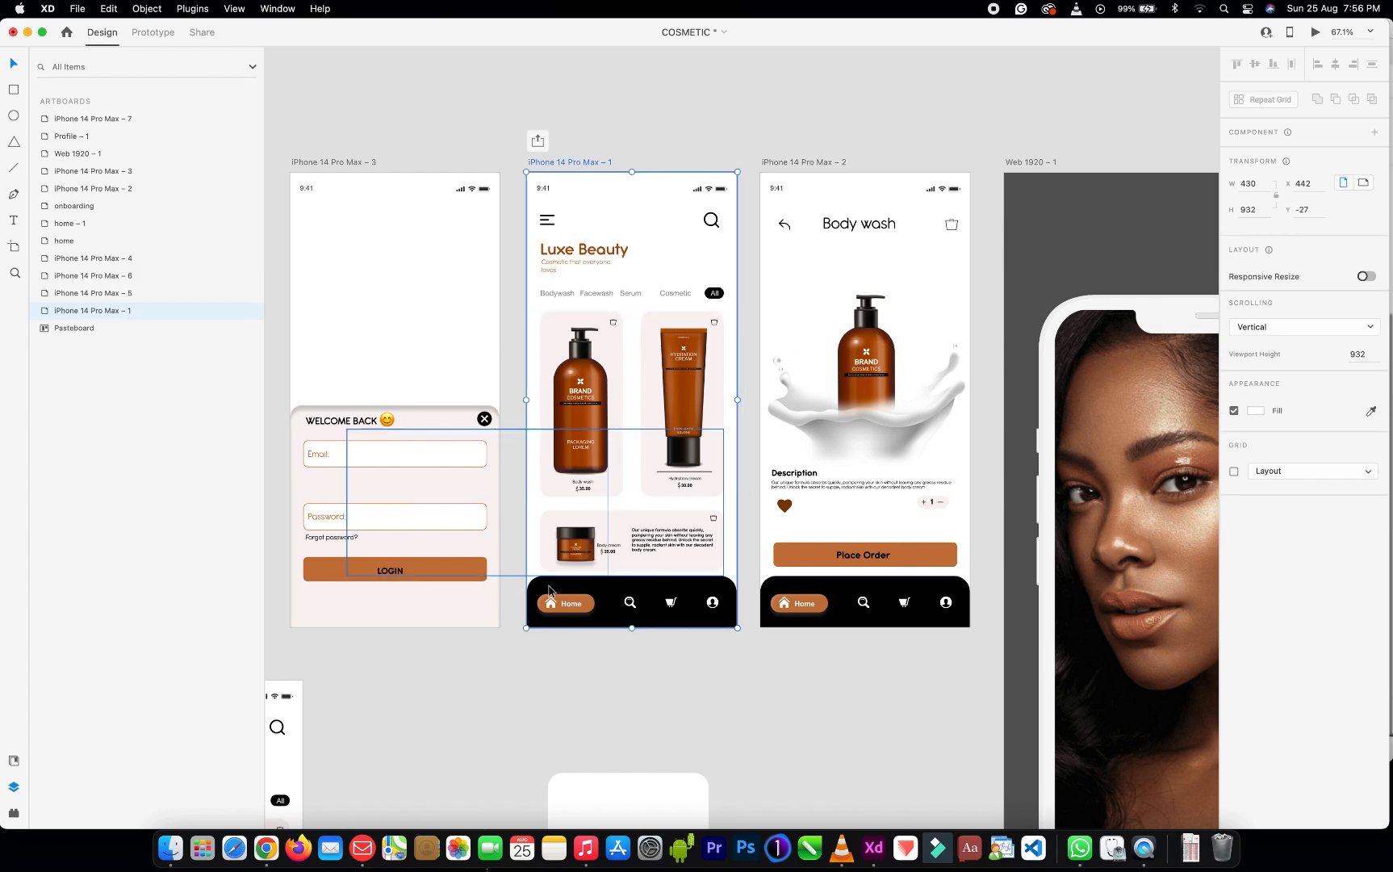
double_click(43, 316)
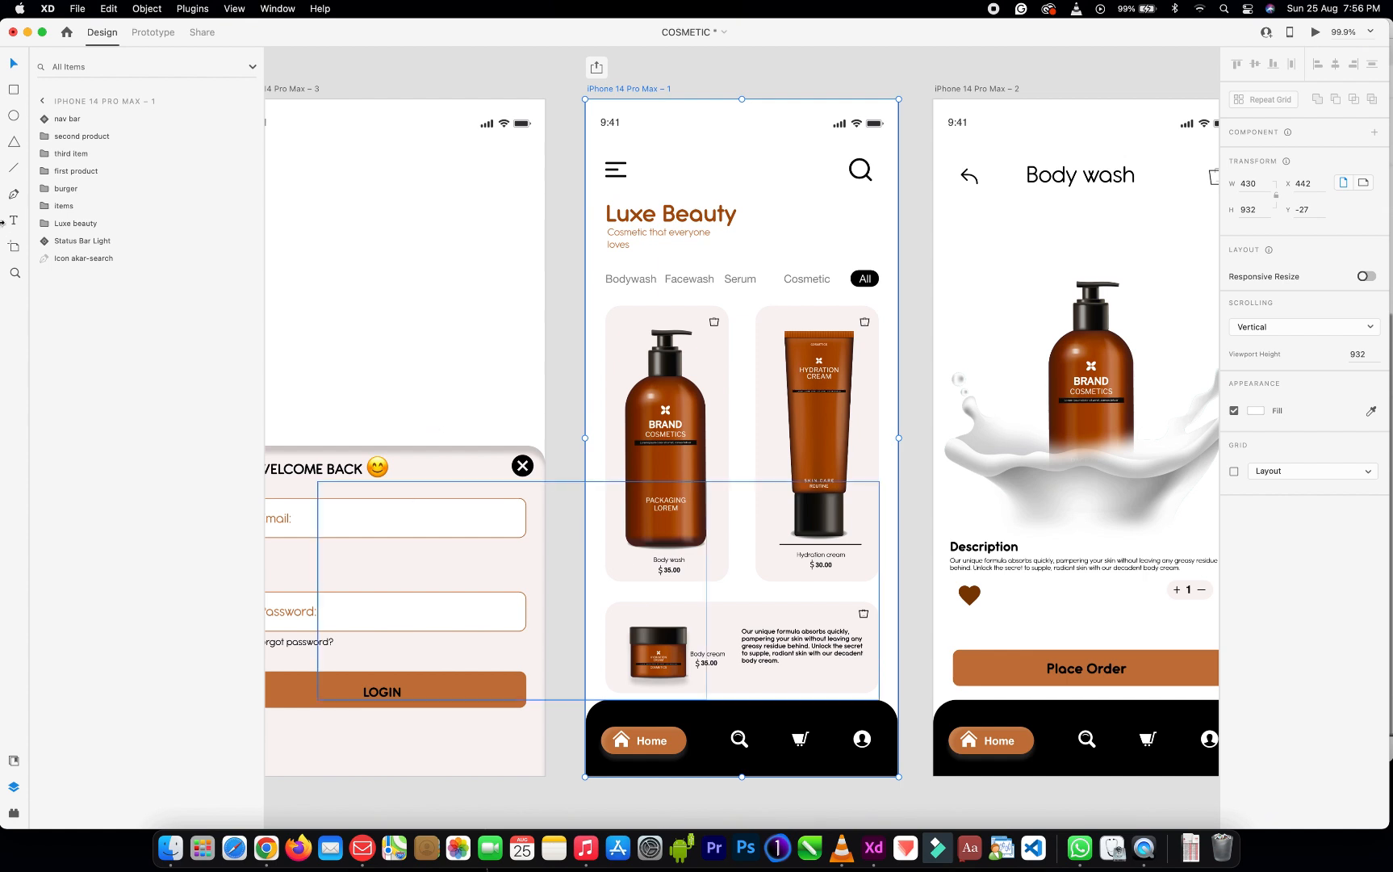
left_click(726, 724)
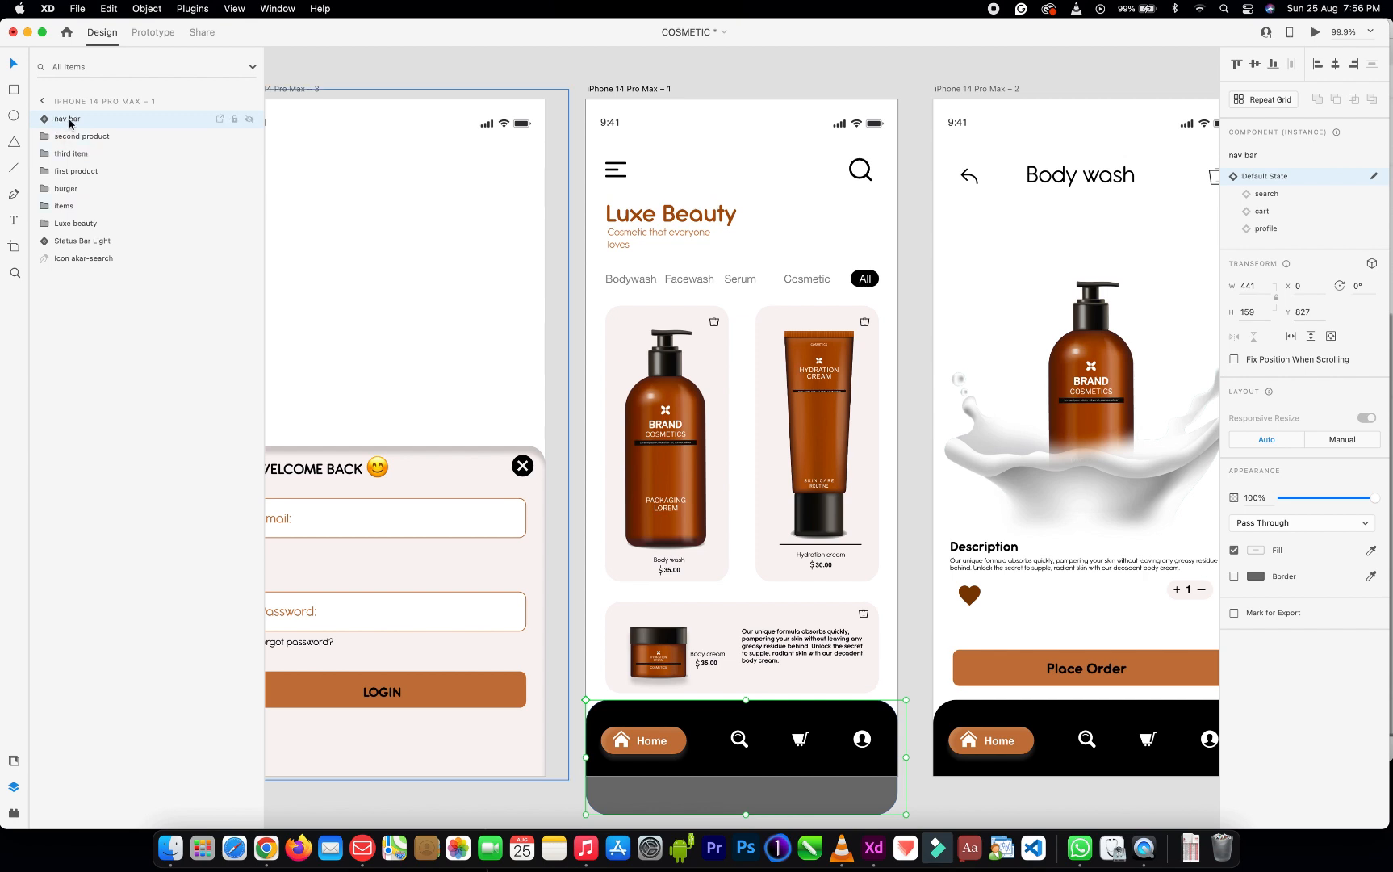
left_click_drag(64, 120, 63, 271)
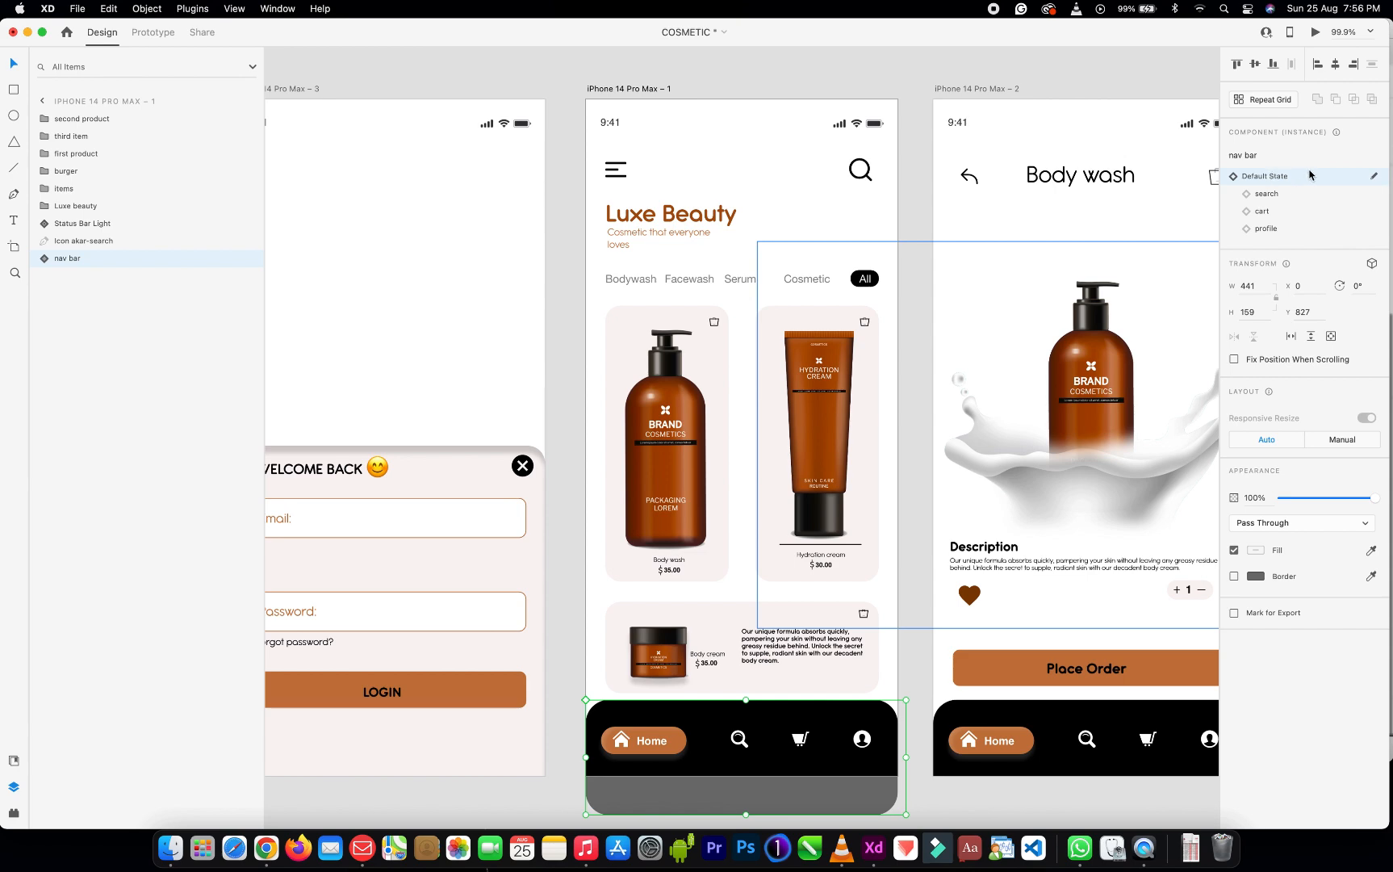
Switch the nav bar on iPhone 14 Pro Max – 2 to its cart state and move it to the end of the layer order
scroll(1039, 291, "right", 3)
scroll(1040, 291, "down", 1)
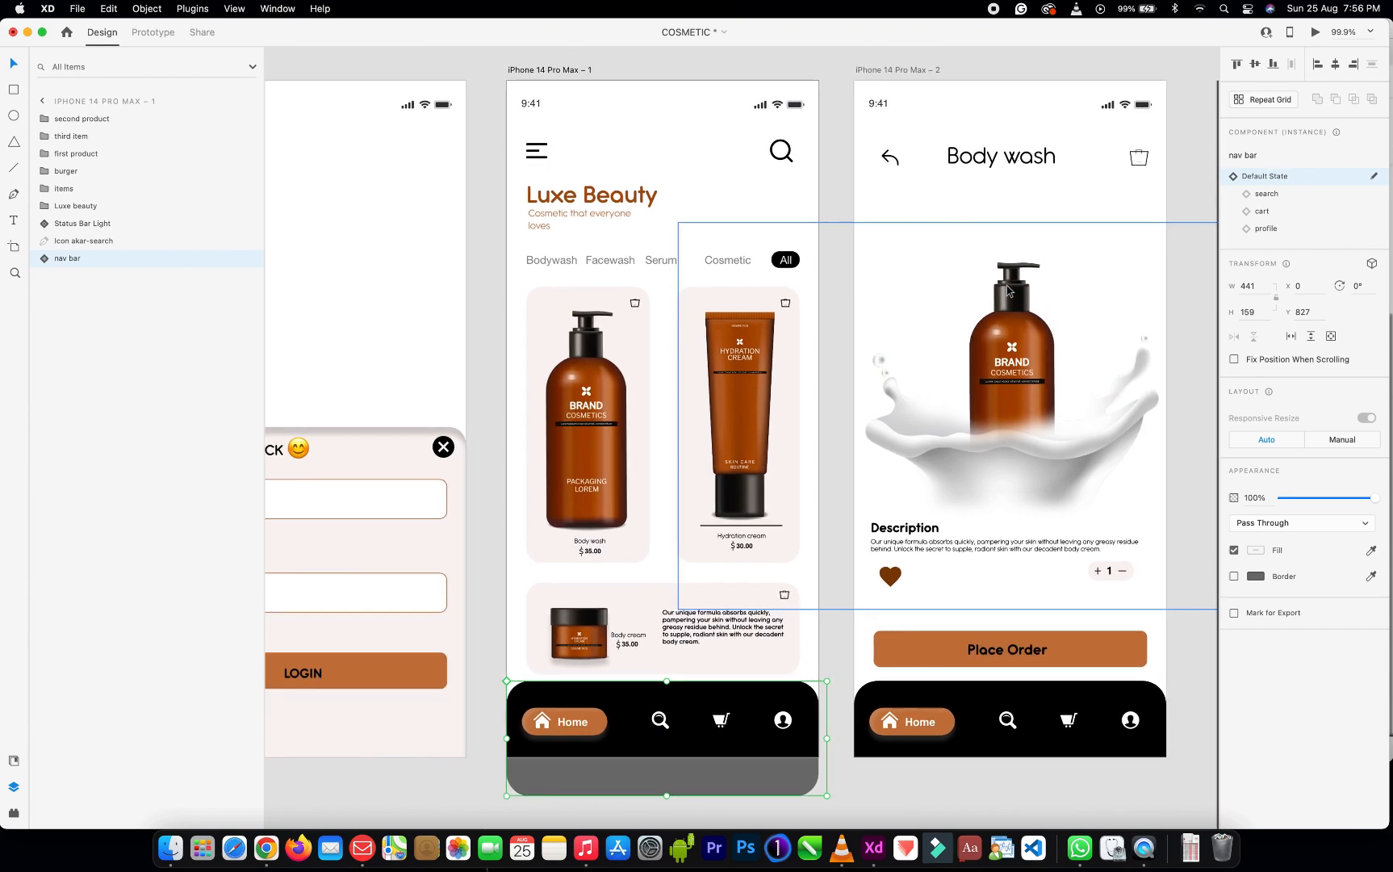
scroll(1008, 291, "up", 2)
scroll(1007, 290, "right", 1)
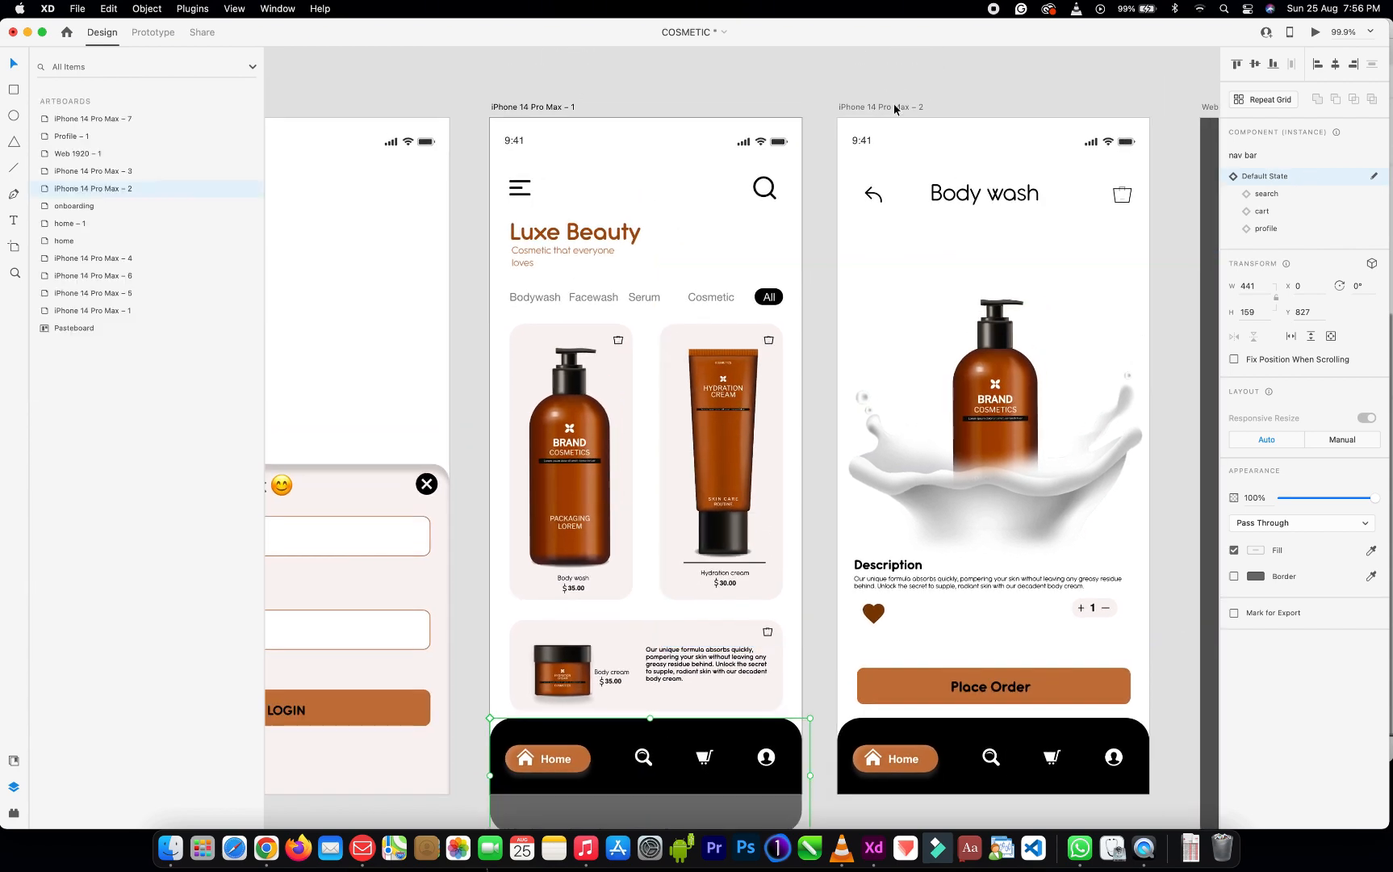
left_click(894, 109)
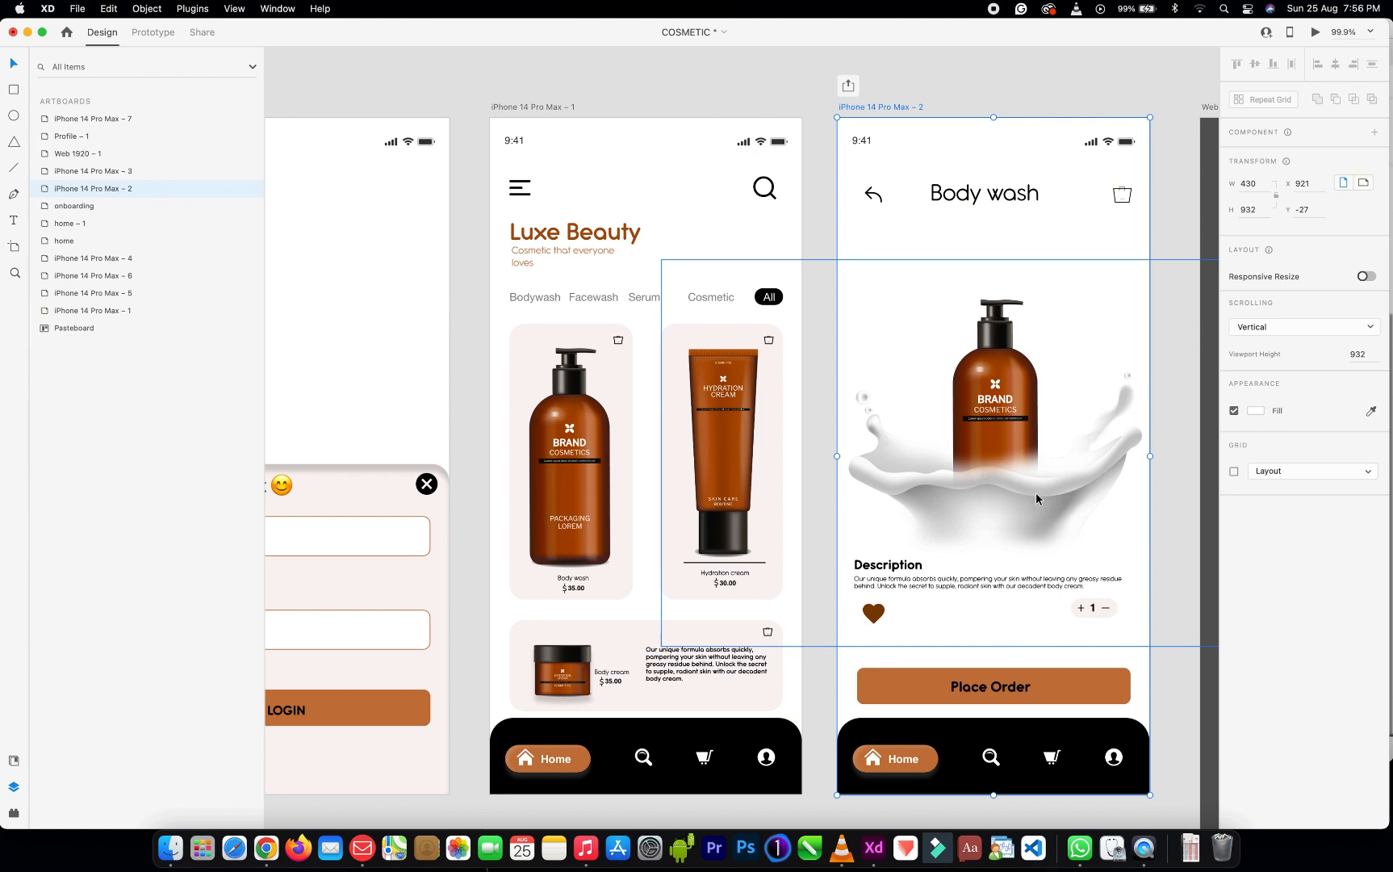
left_click(1027, 743)
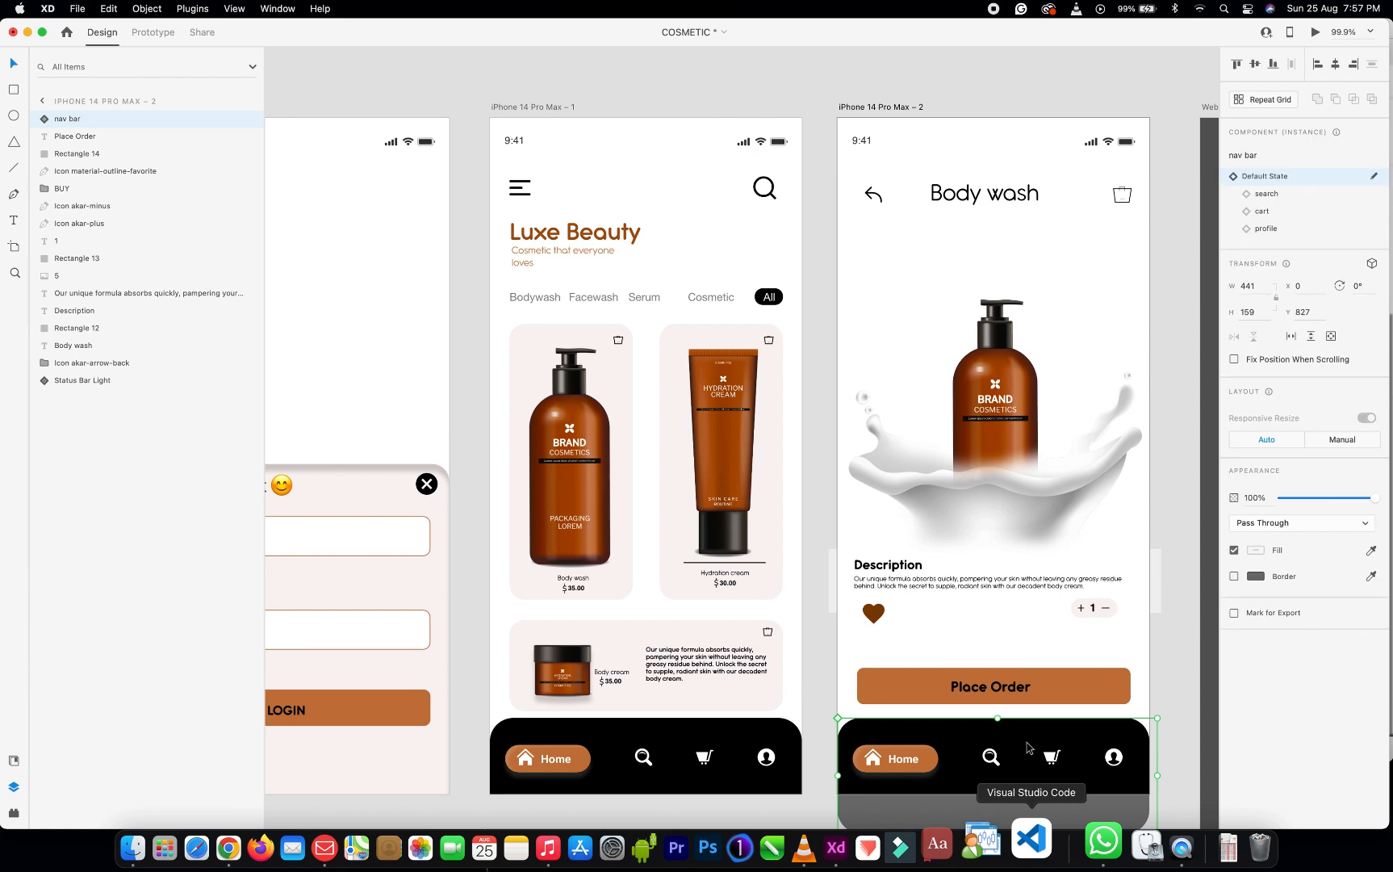
scroll(1027, 743, "down", 2)
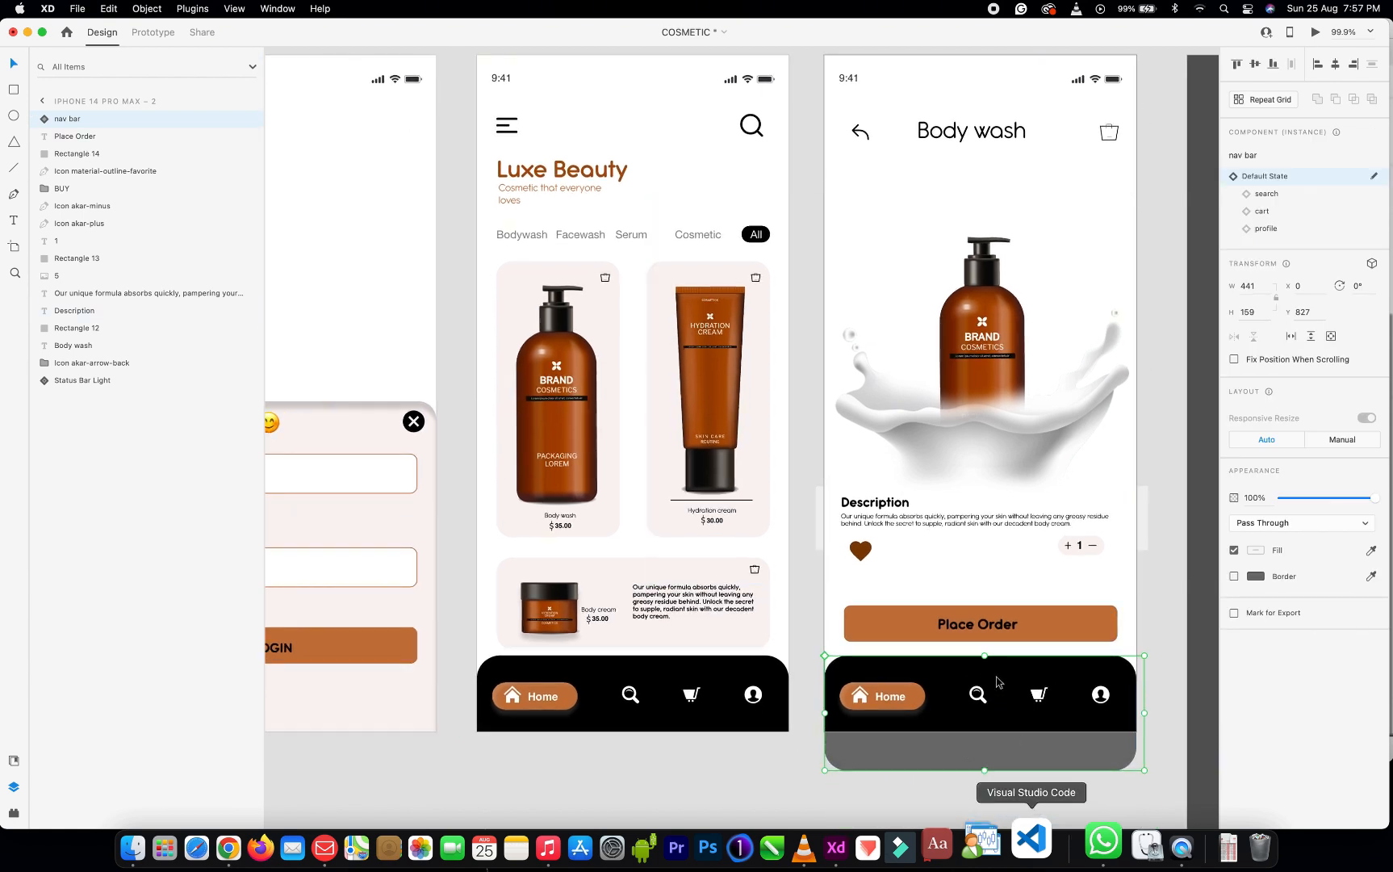
left_click(1263, 212)
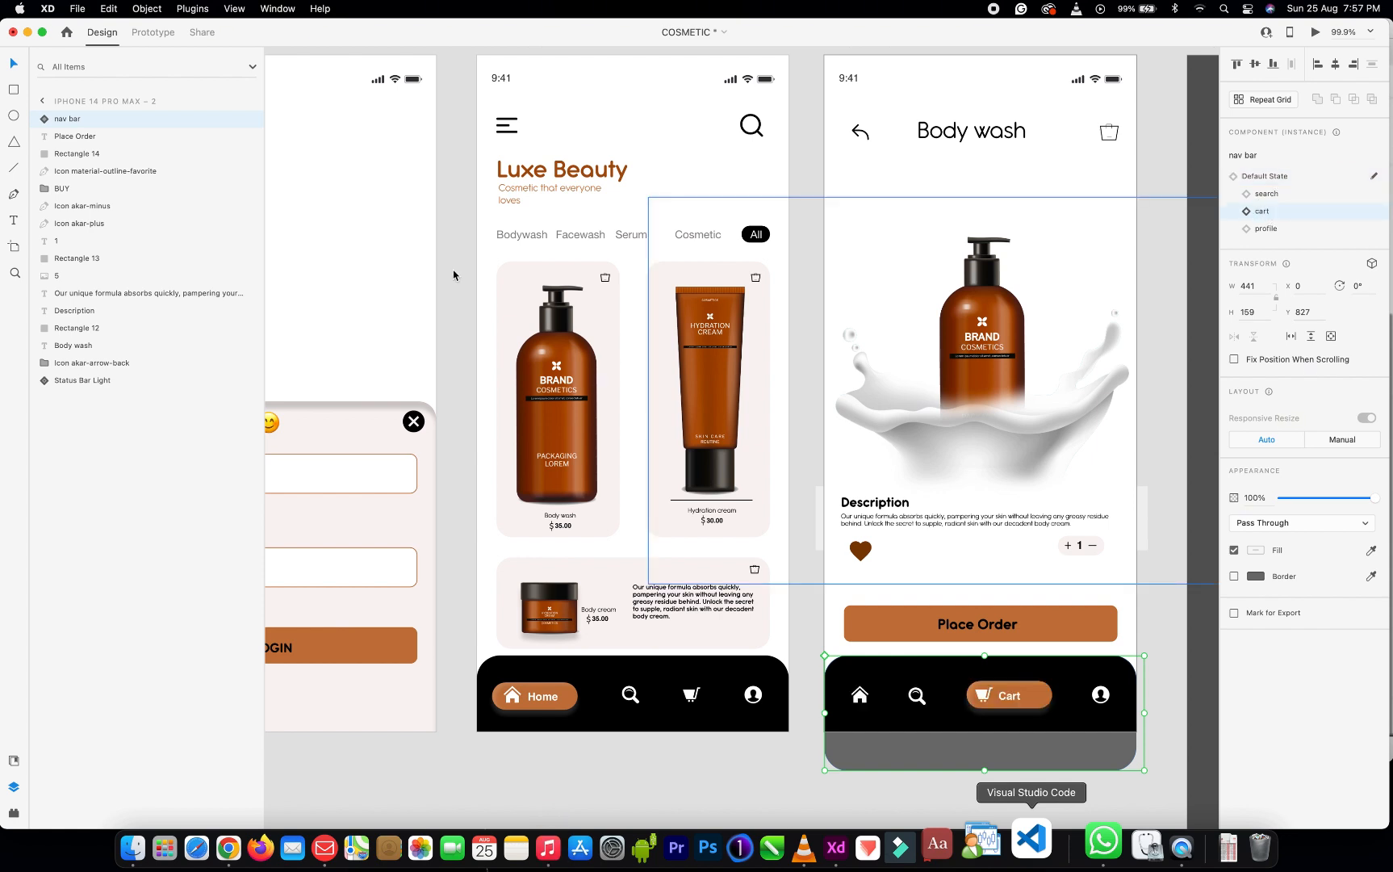
left_click_drag(46, 118, 58, 388)
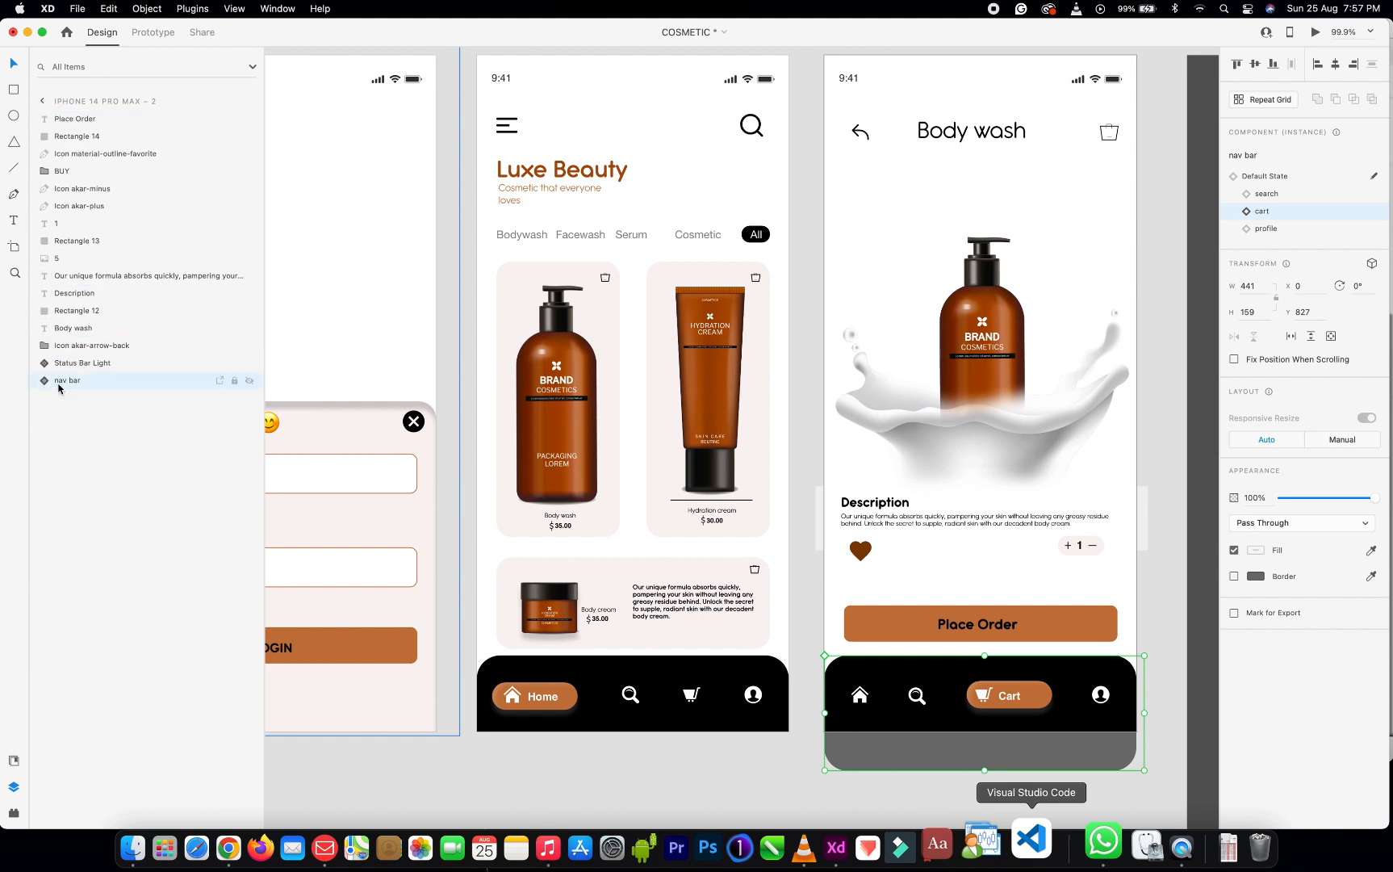
scroll(829, 506, "down", 3)
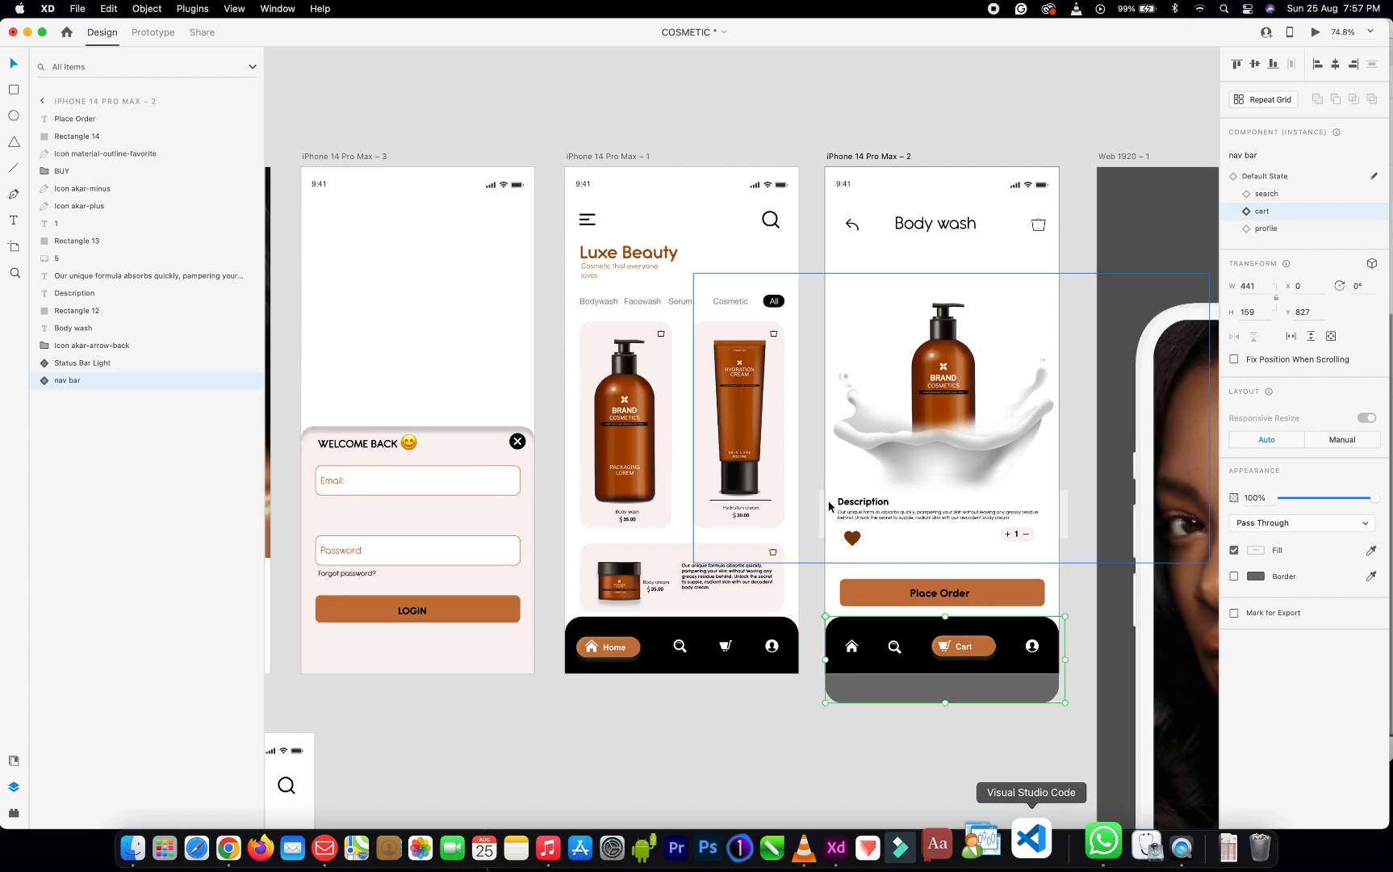
scroll(881, 432, "right", 2)
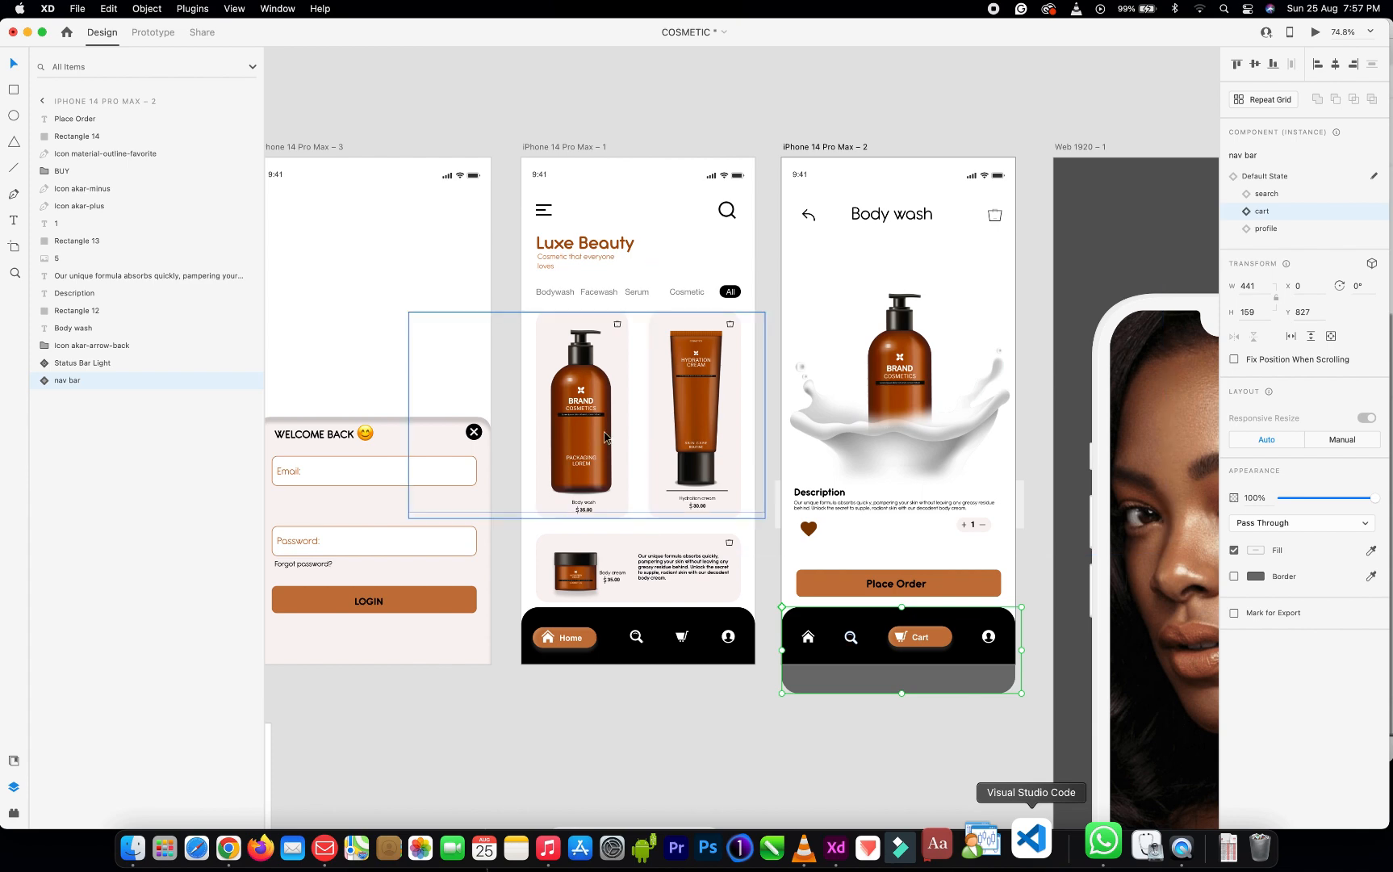
left_click(530, 148)
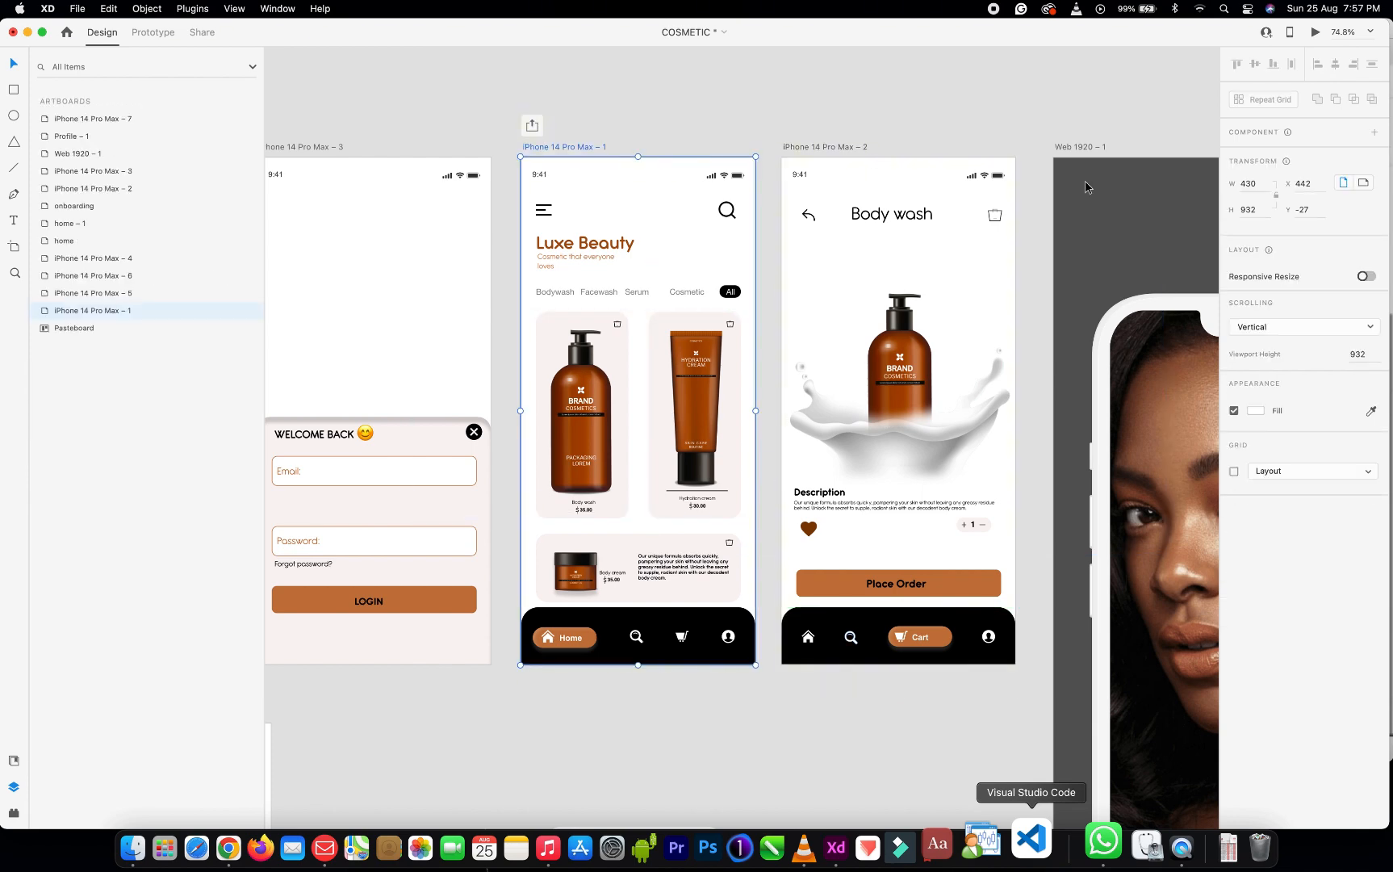
left_click(611, 634)
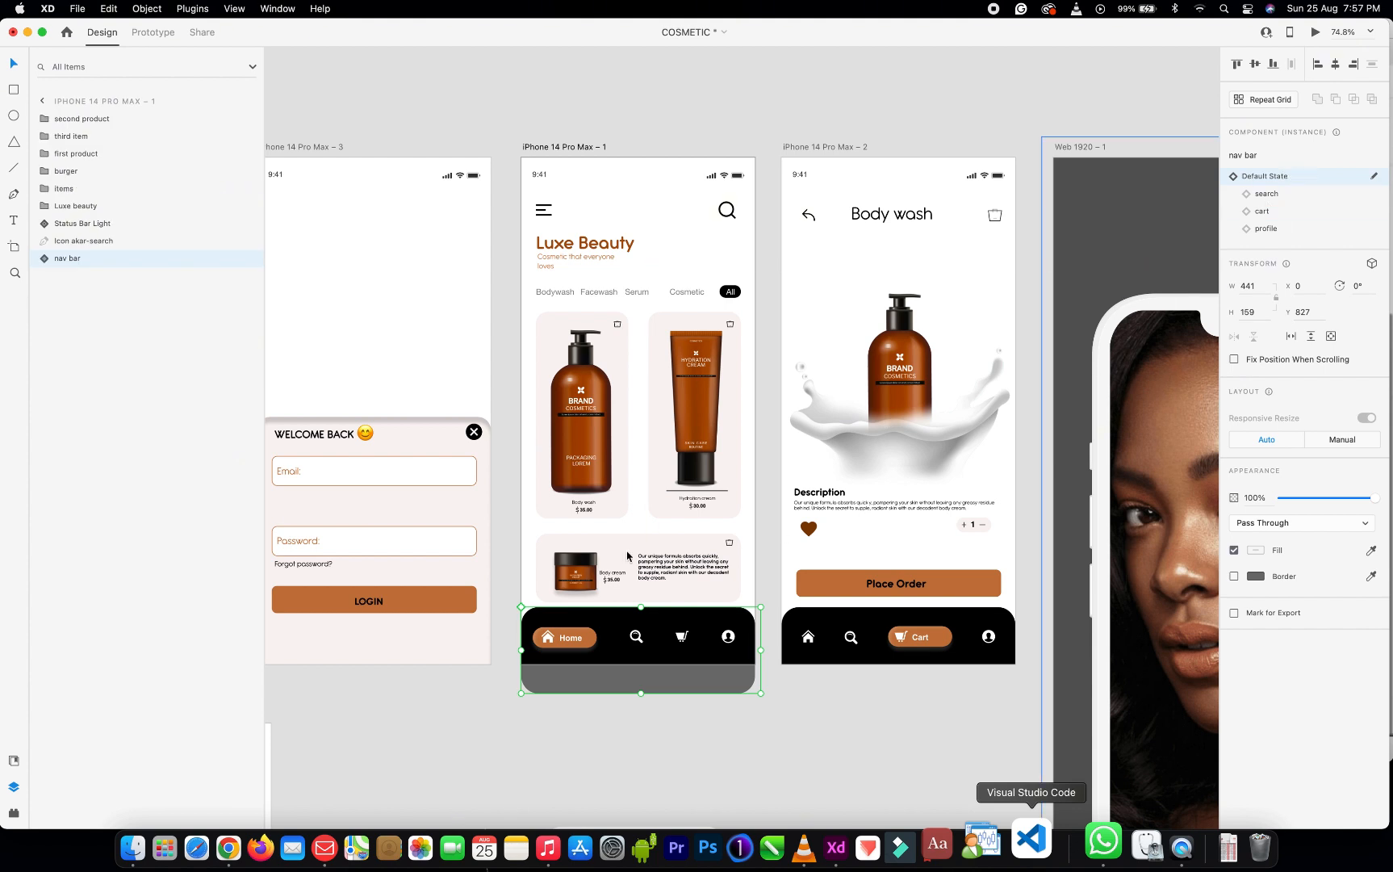
left_click(881, 626)
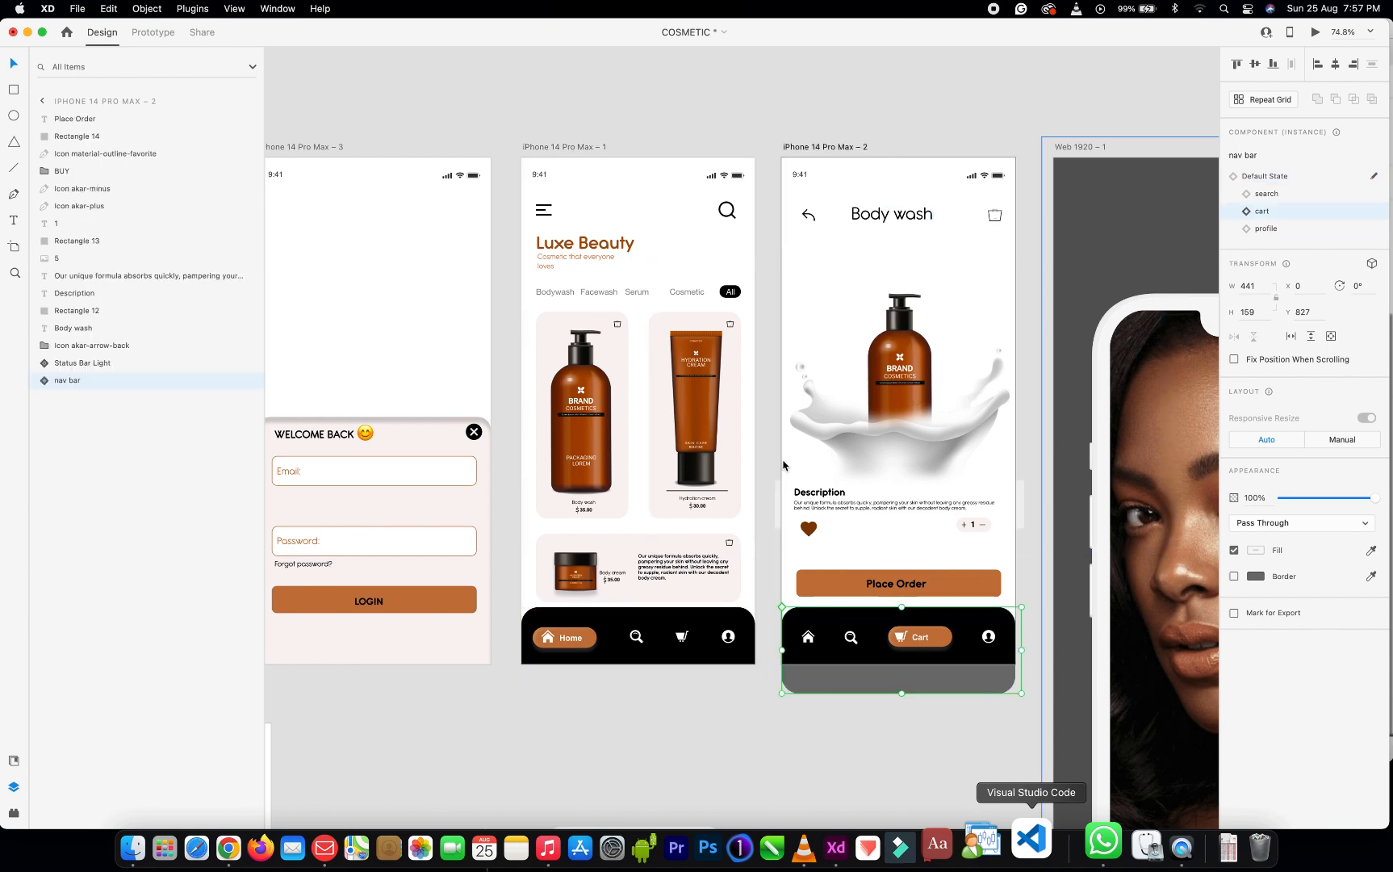
left_click(618, 633)
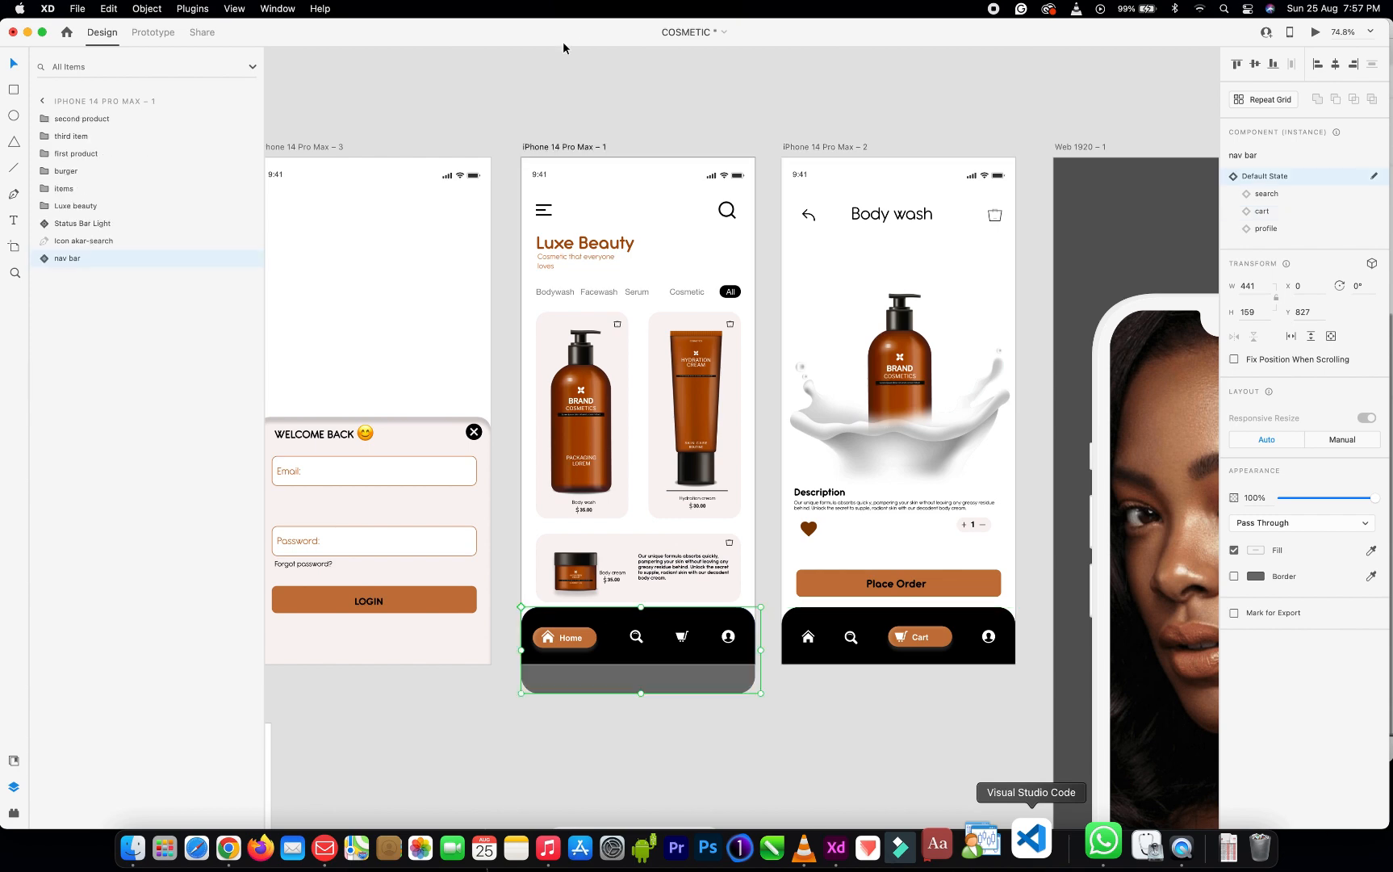
In prototype mode, redirect the tap interaction of the nav bar's cart icon on iPhone 14 Pro Max – 1 to the iPhone 14 Pro Max – 2 artboard
key("Escape")
left_click(148, 36)
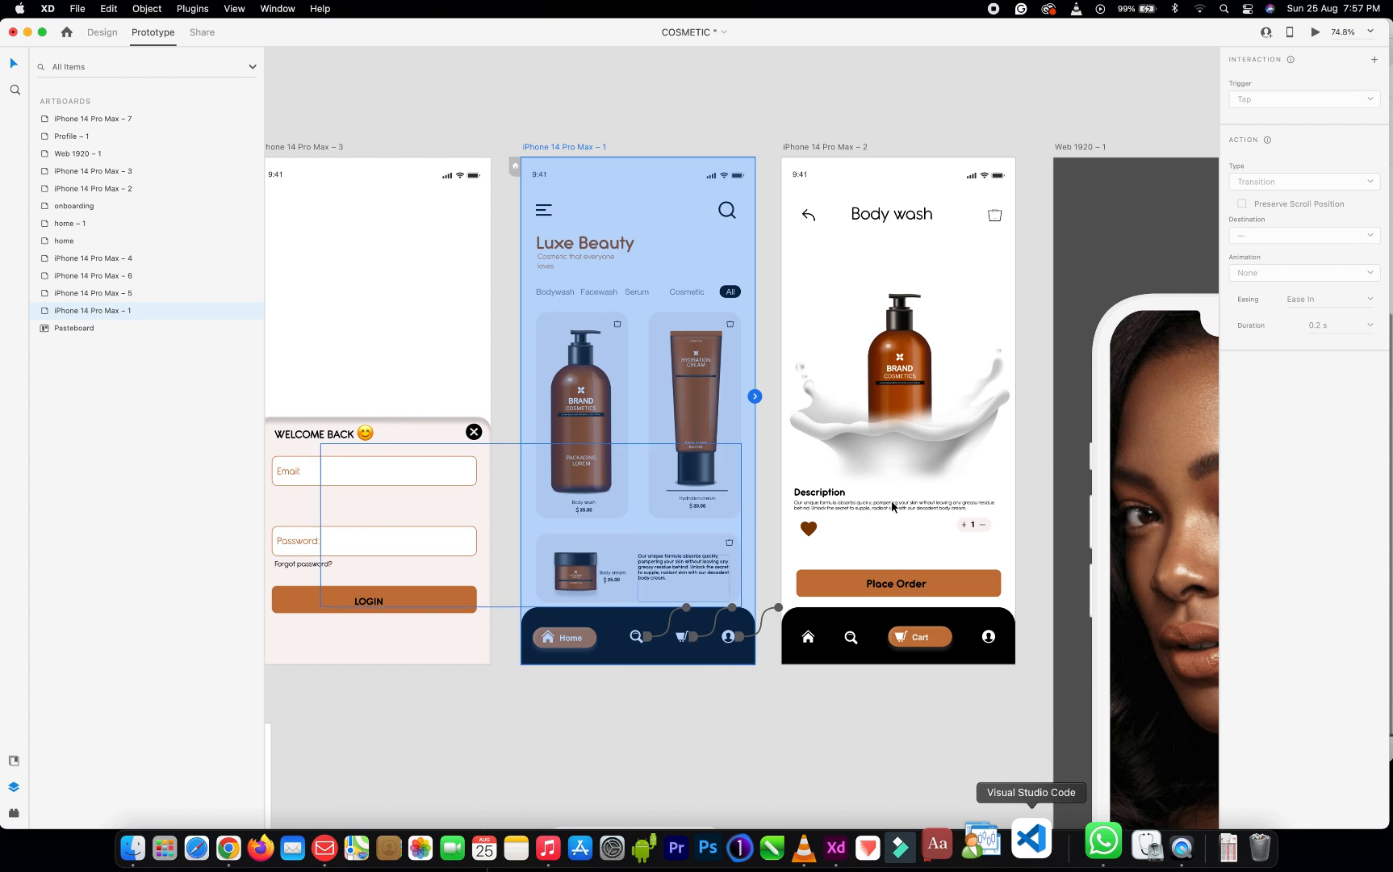
left_click(733, 611)
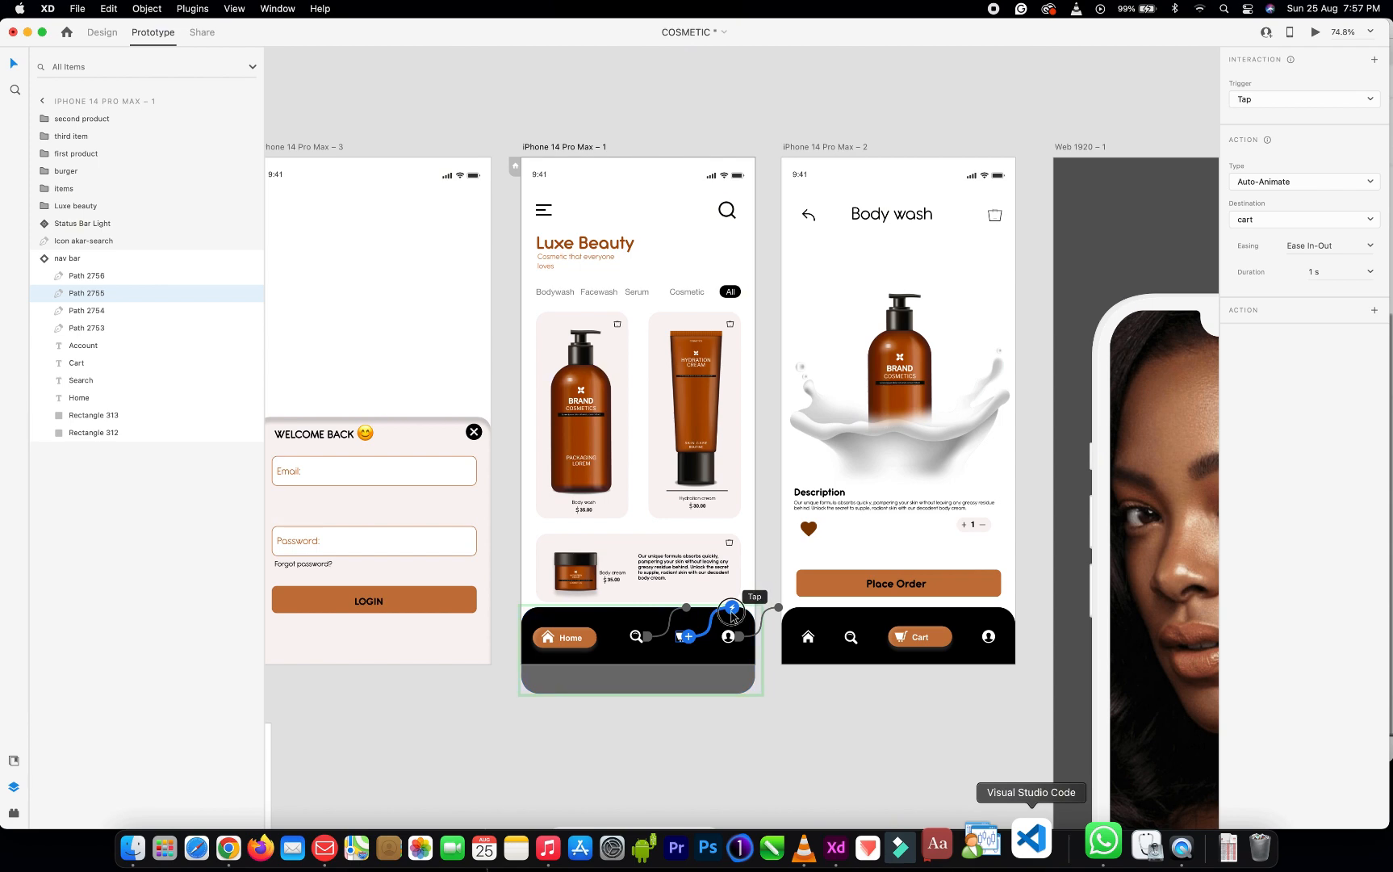
left_click_drag(733, 615, 822, 500)
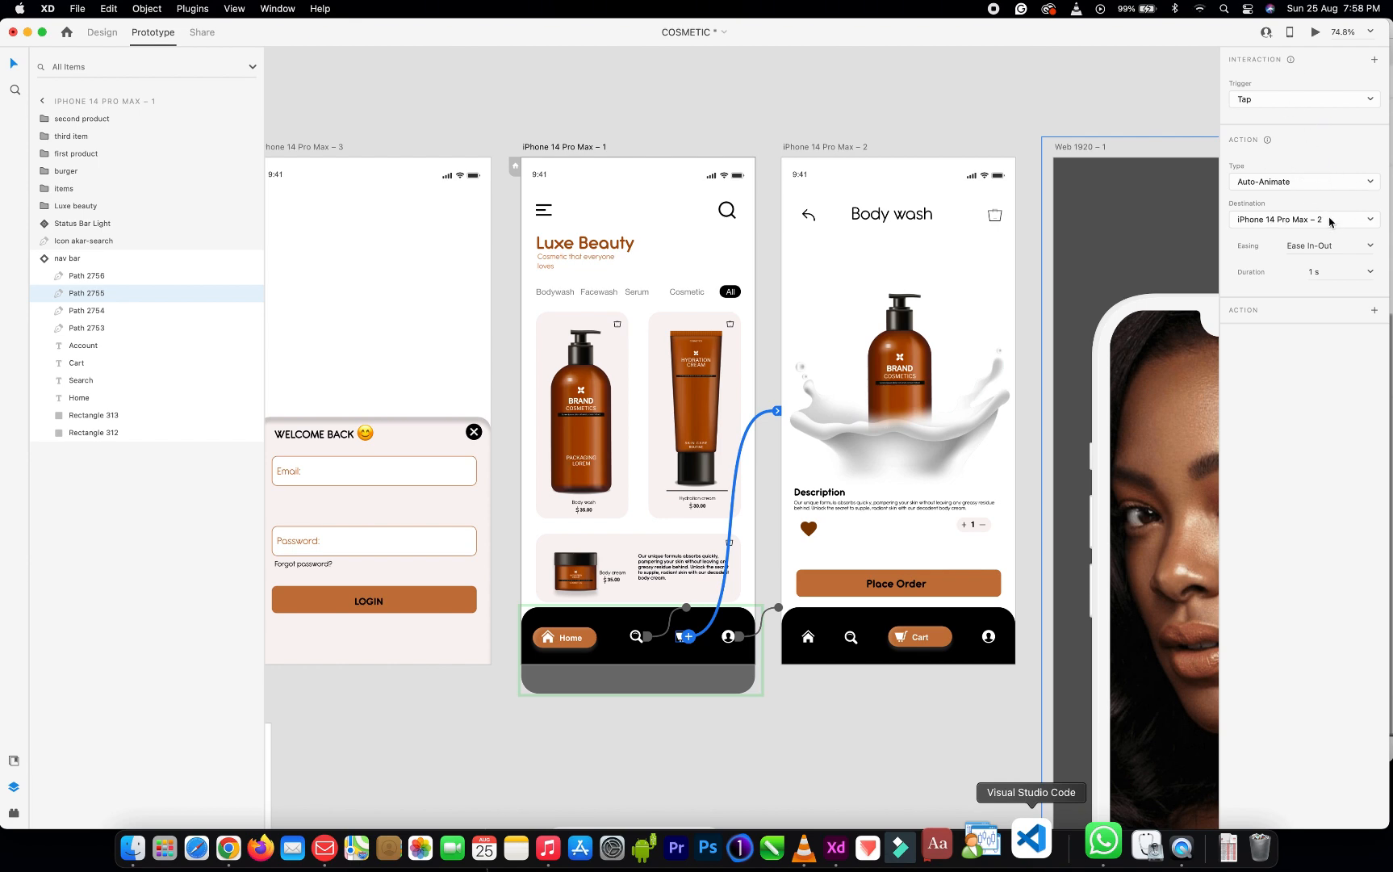
Redirect the tap interaction of the nav bar's home icon on iPhone 14 Pro Max – 2 to the iPhone 14 Pro Max – 1 artboard
left_click(811, 641)
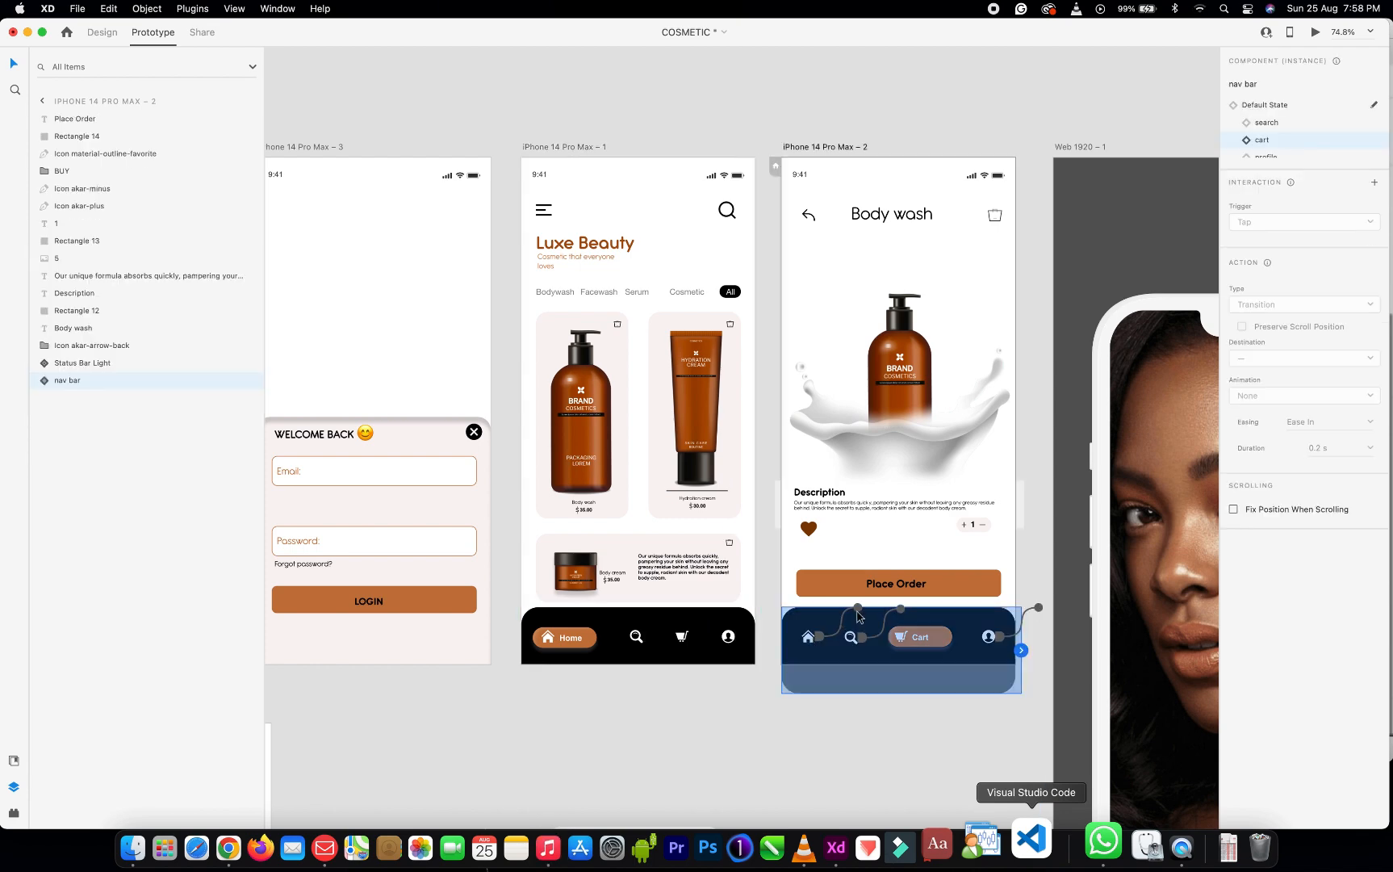
left_click_drag(857, 610, 758, 560)
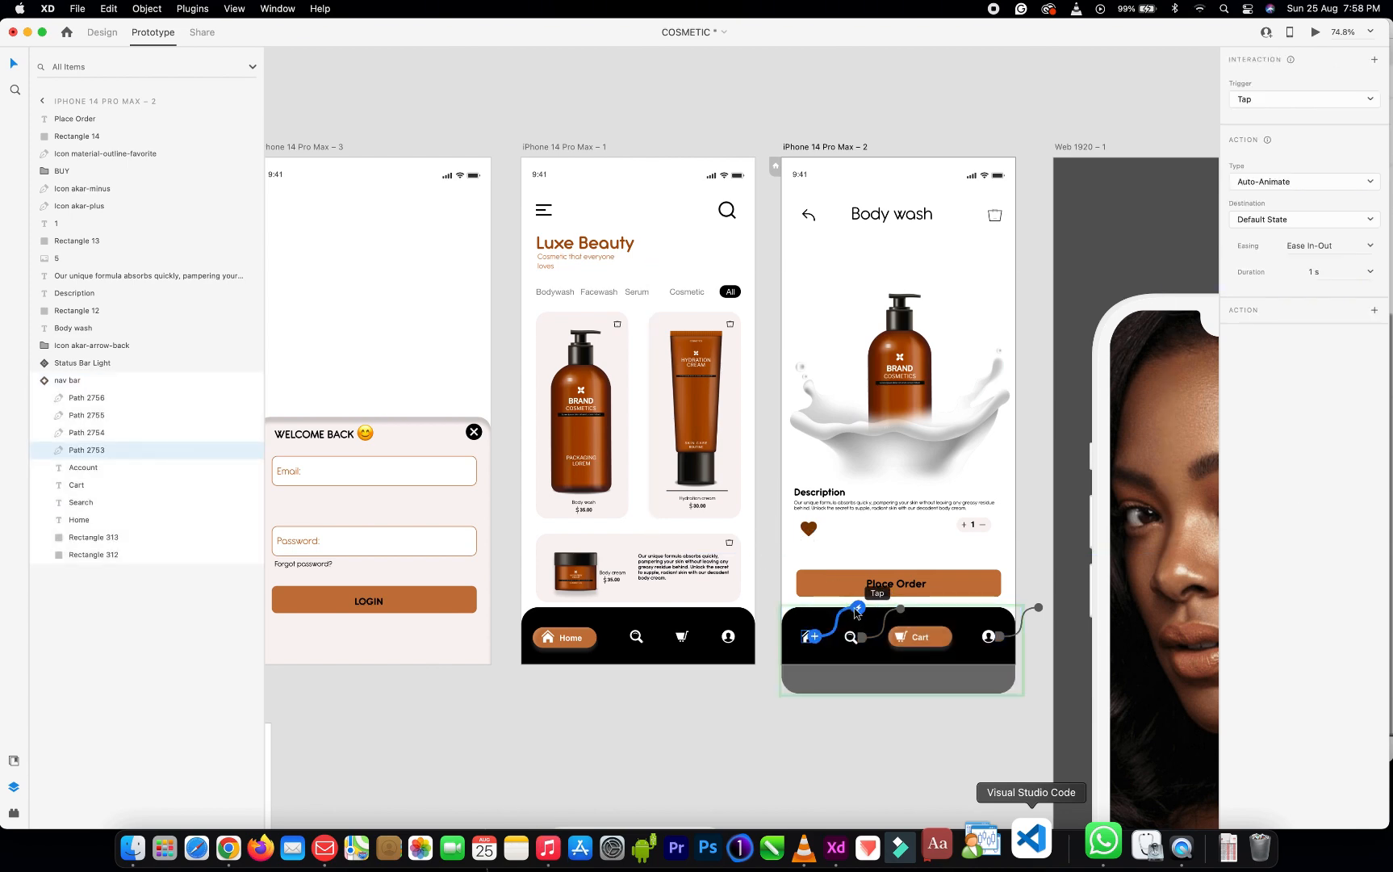
left_click_drag(858, 611, 757, 565)
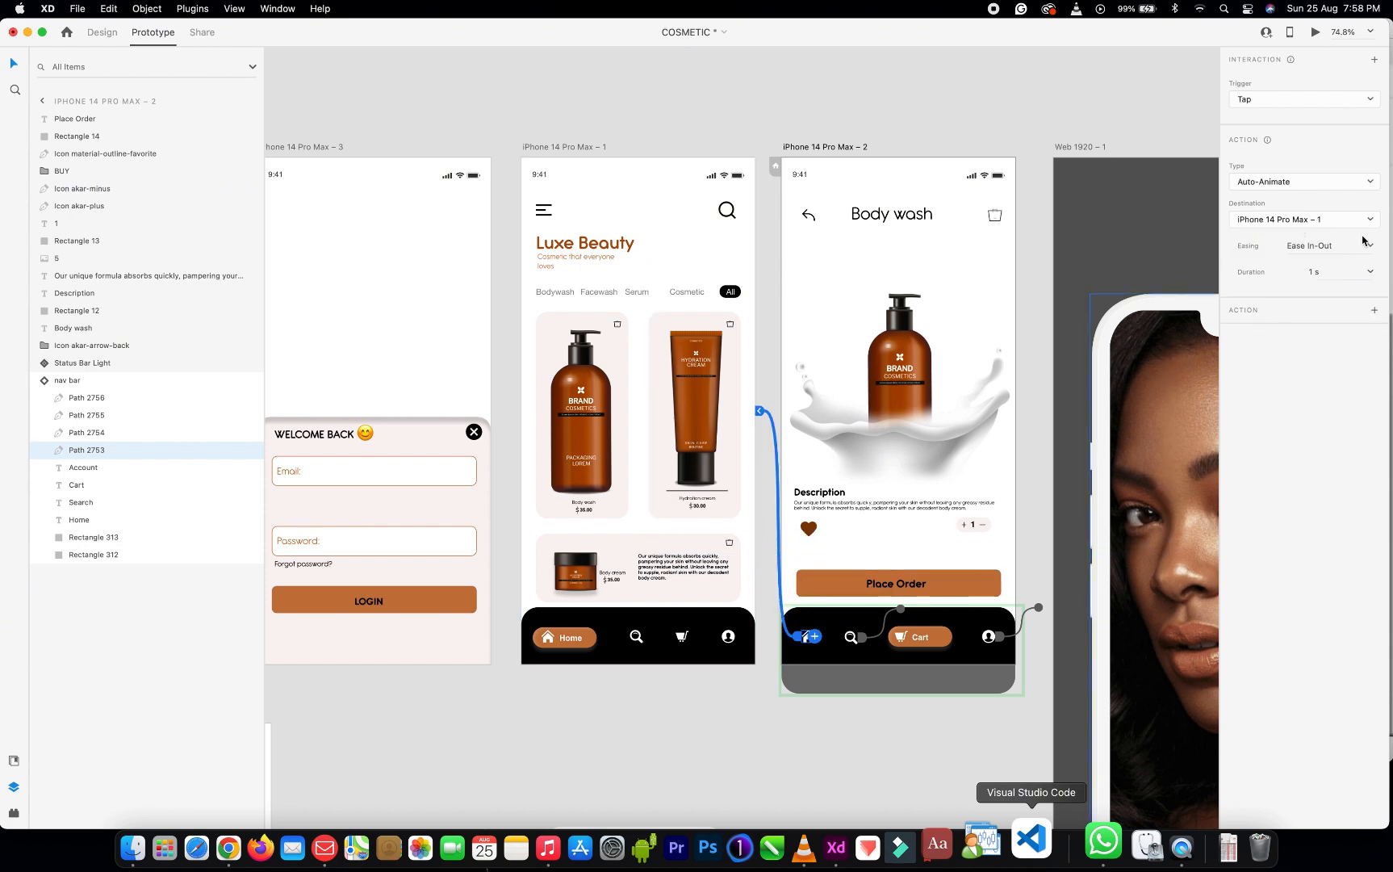
Preview the prototype from iPhone 14 Pro Max – 1 and repeatedly test the nav bar's cart and home icons to move between the two screens
left_click(548, 148)
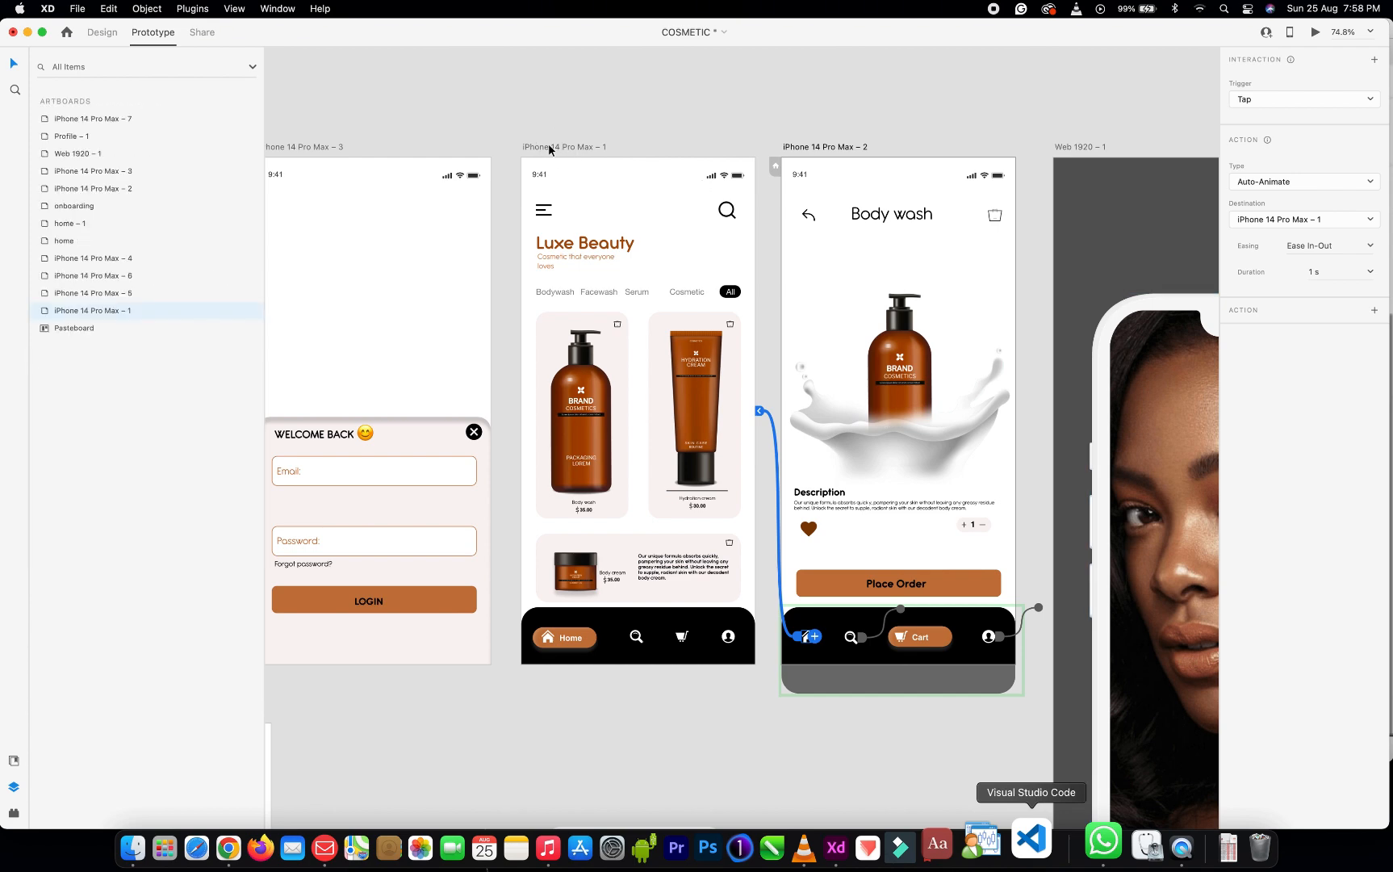
left_click(1316, 34)
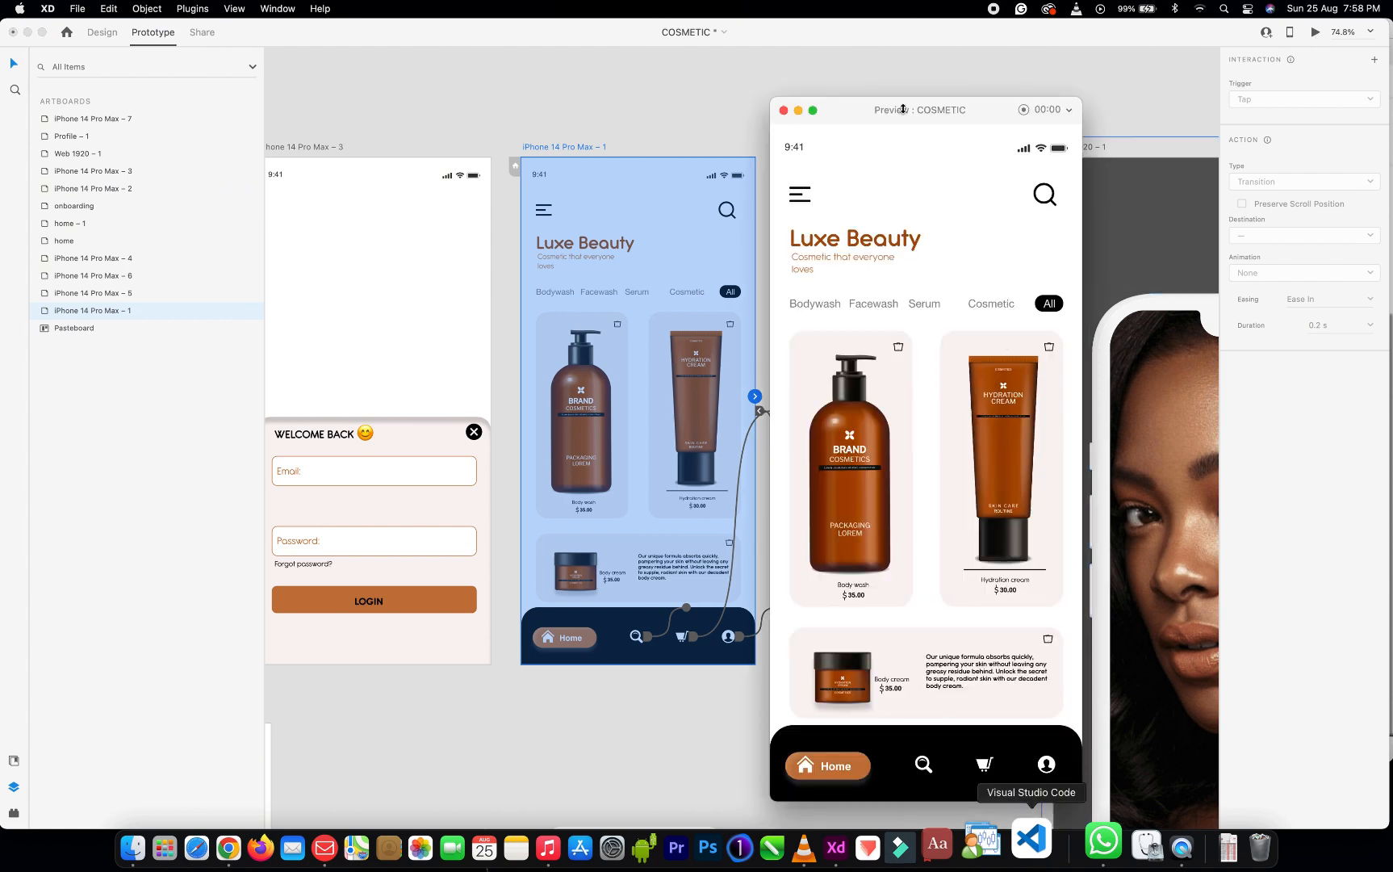
left_click_drag(872, 111, 718, 93)
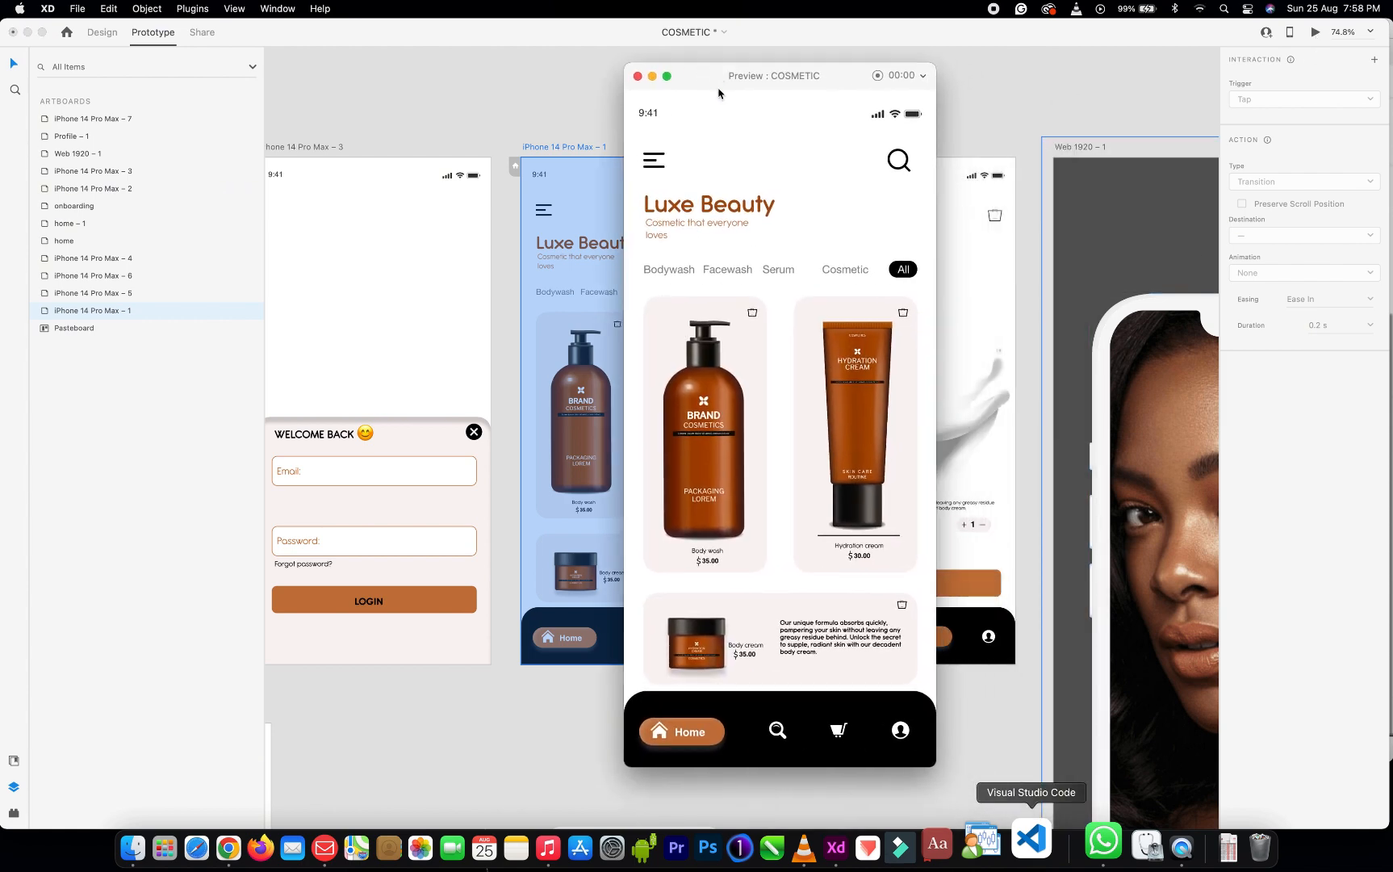
left_click(840, 732)
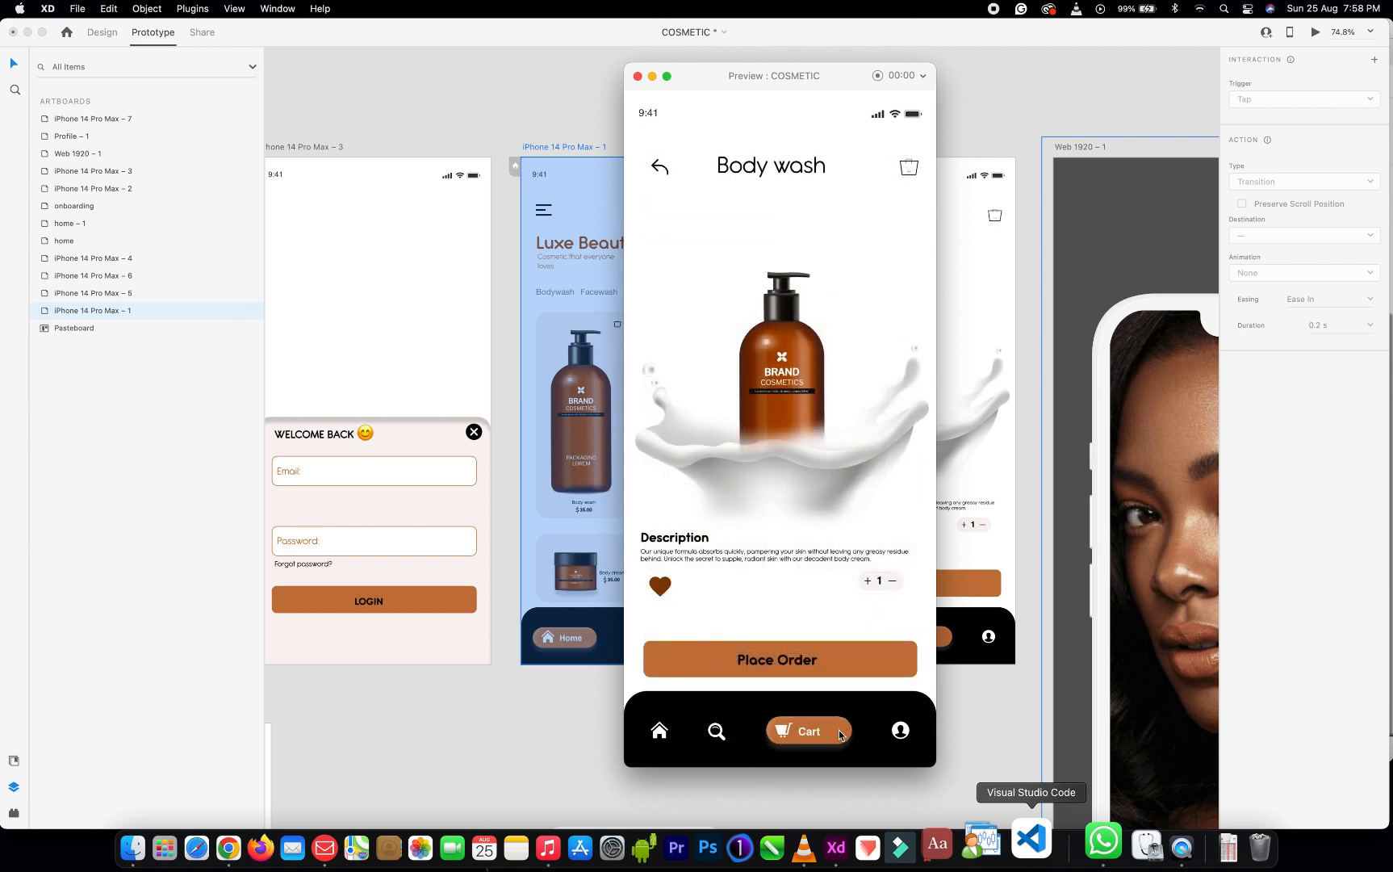
left_click(663, 733)
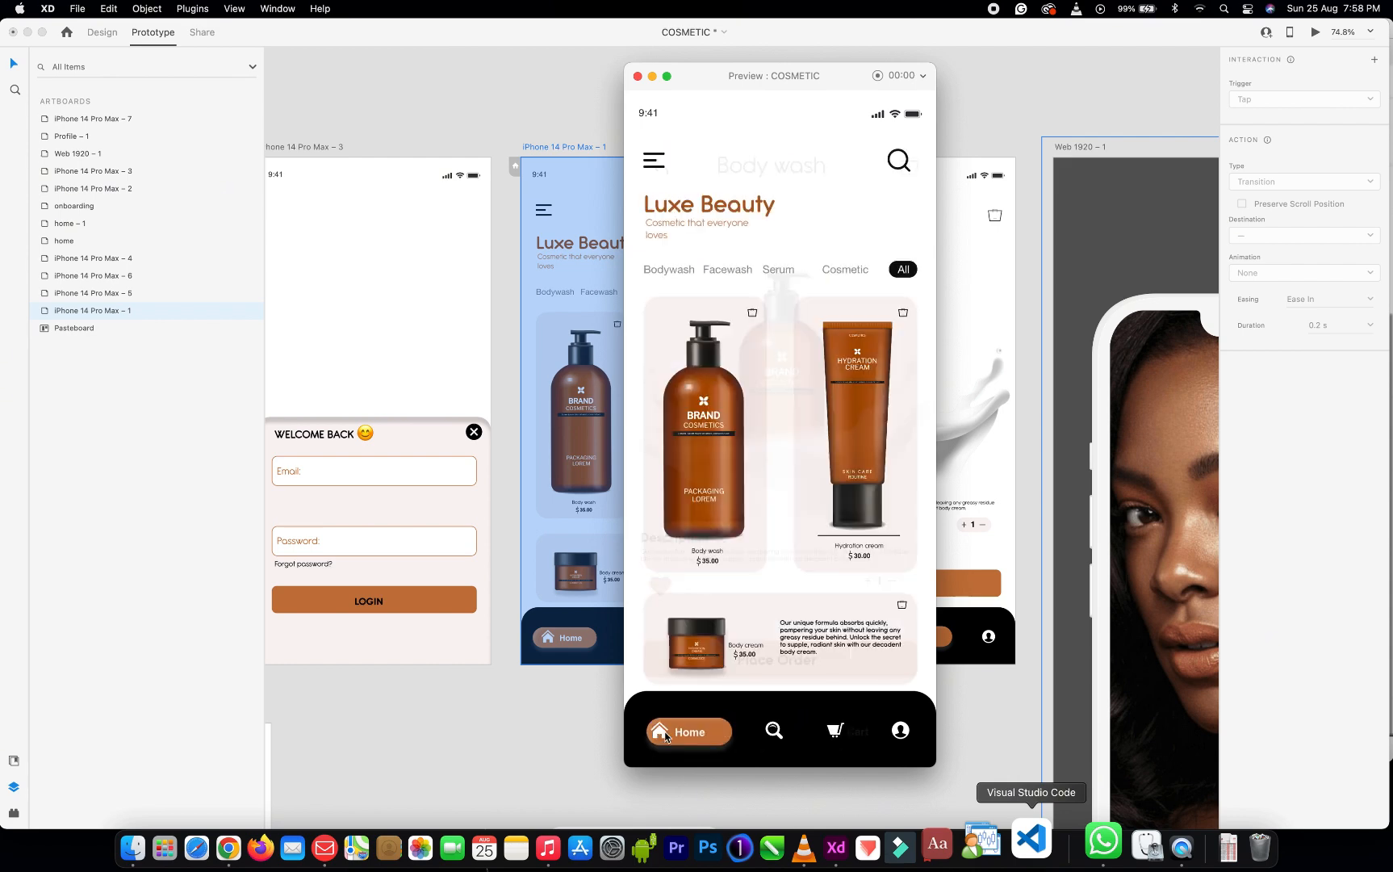
left_click(837, 733)
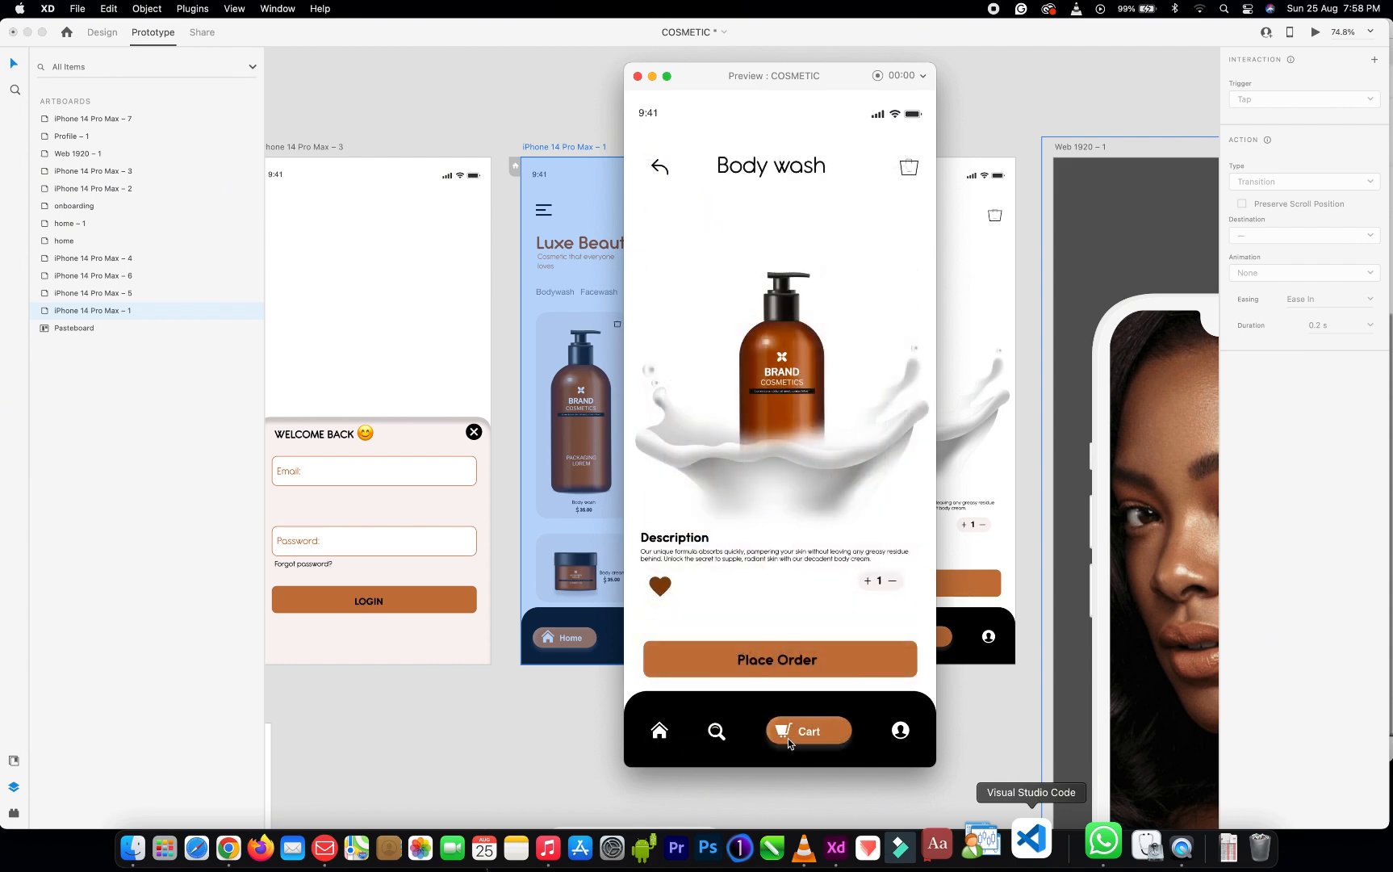
left_click(660, 733)
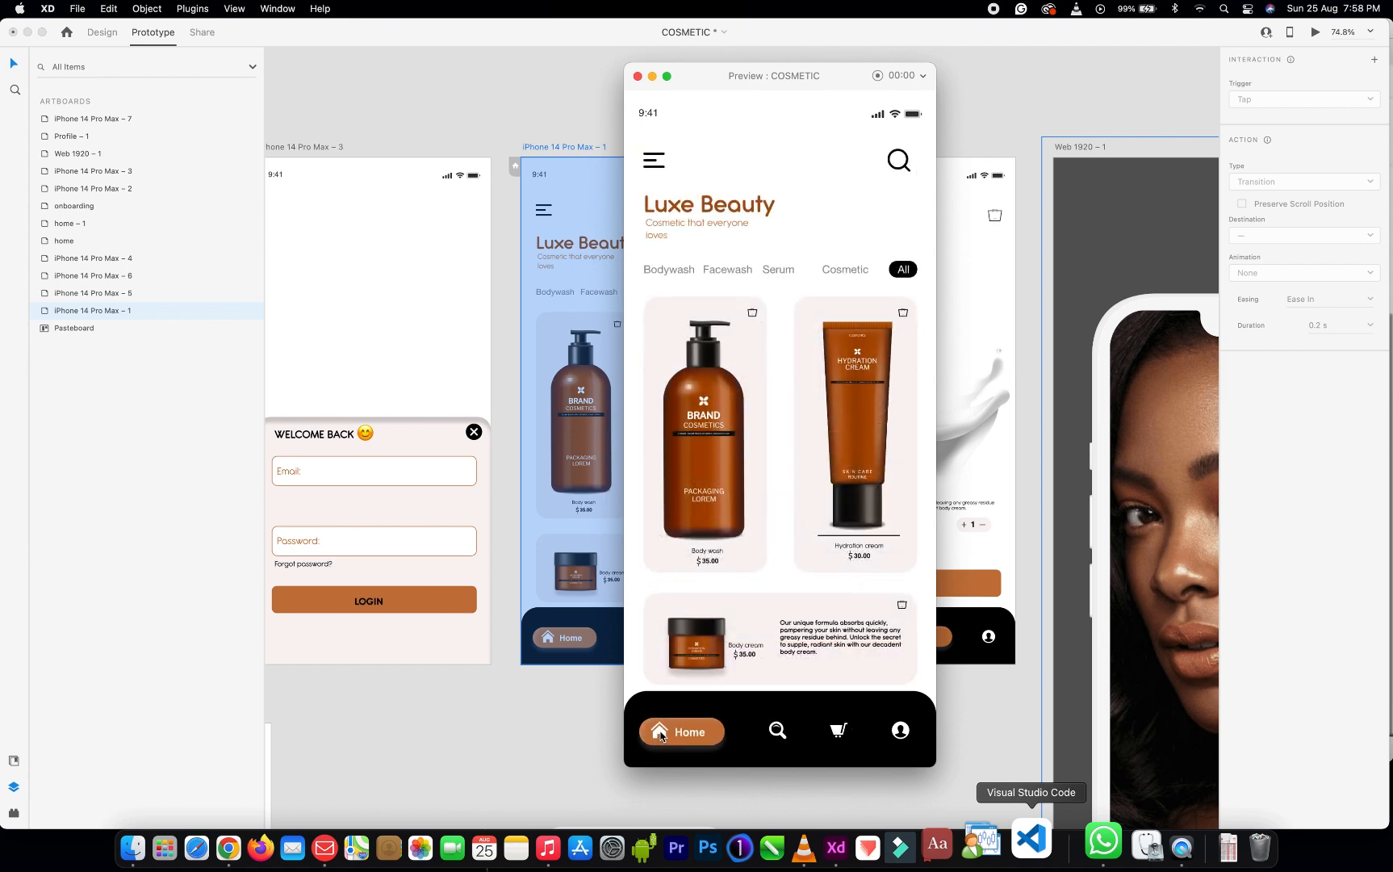
left_click(840, 733)
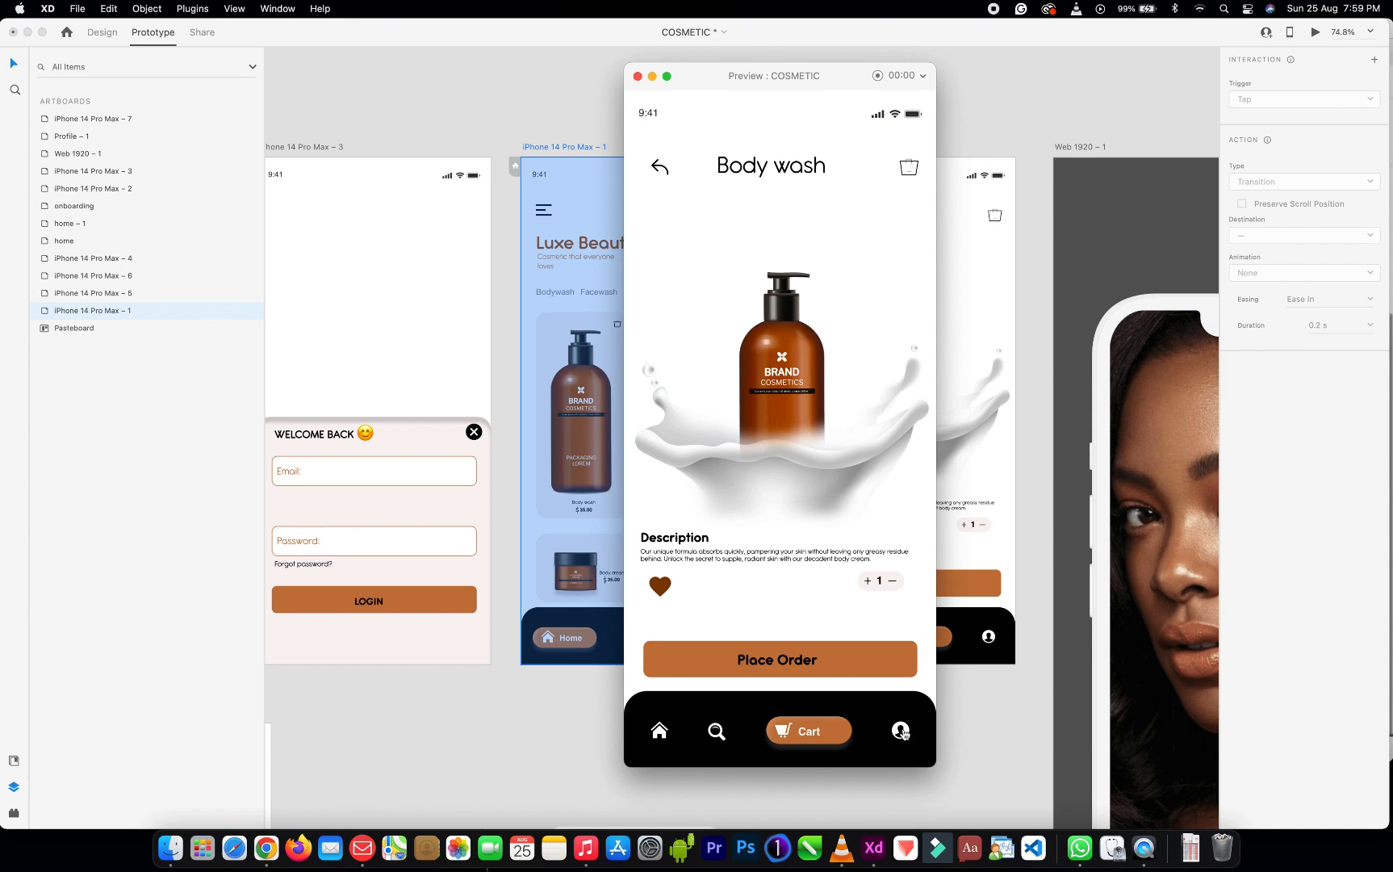
left_click(659, 732)
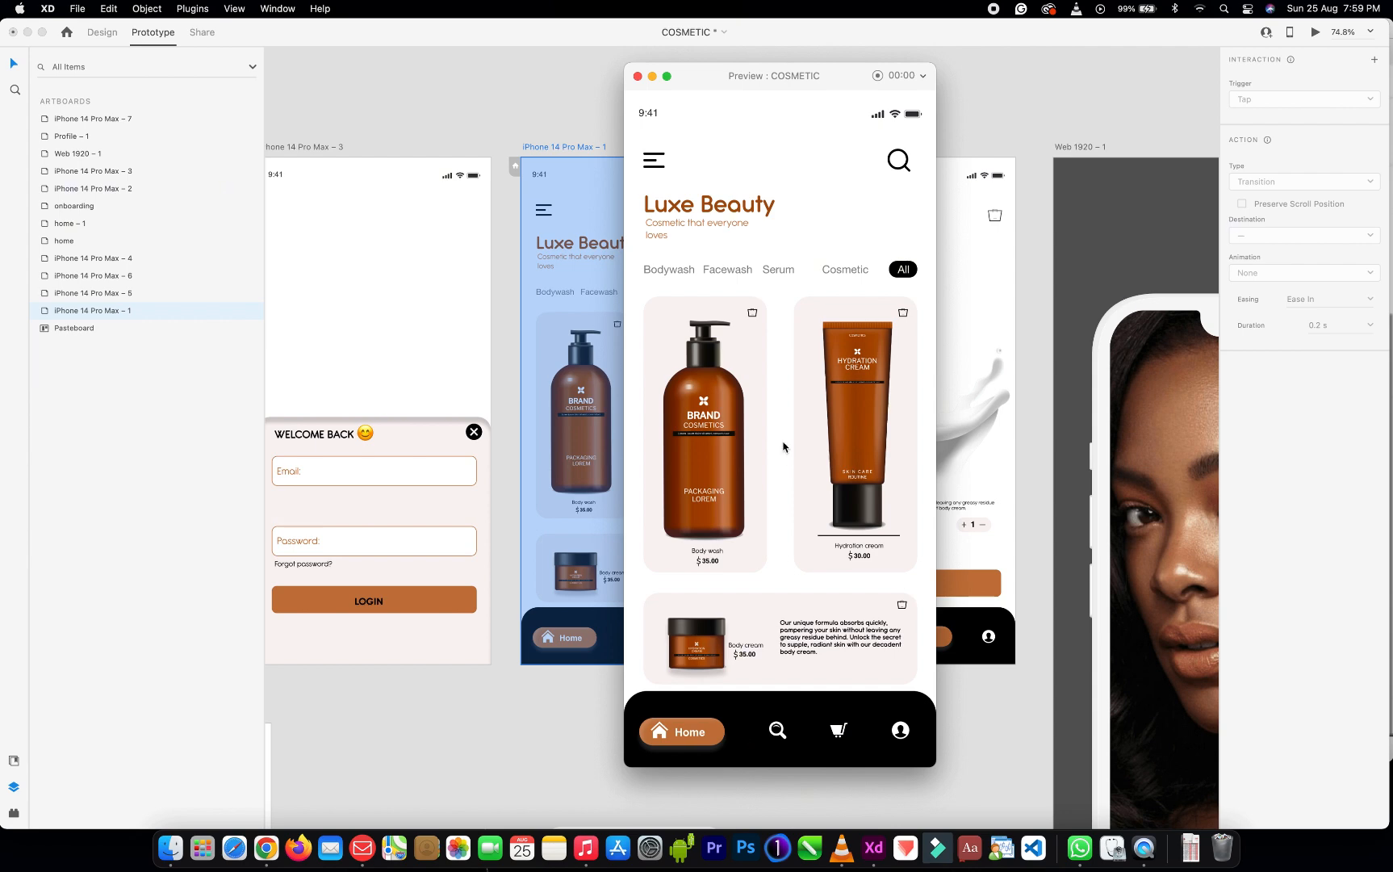
left_click(840, 728)
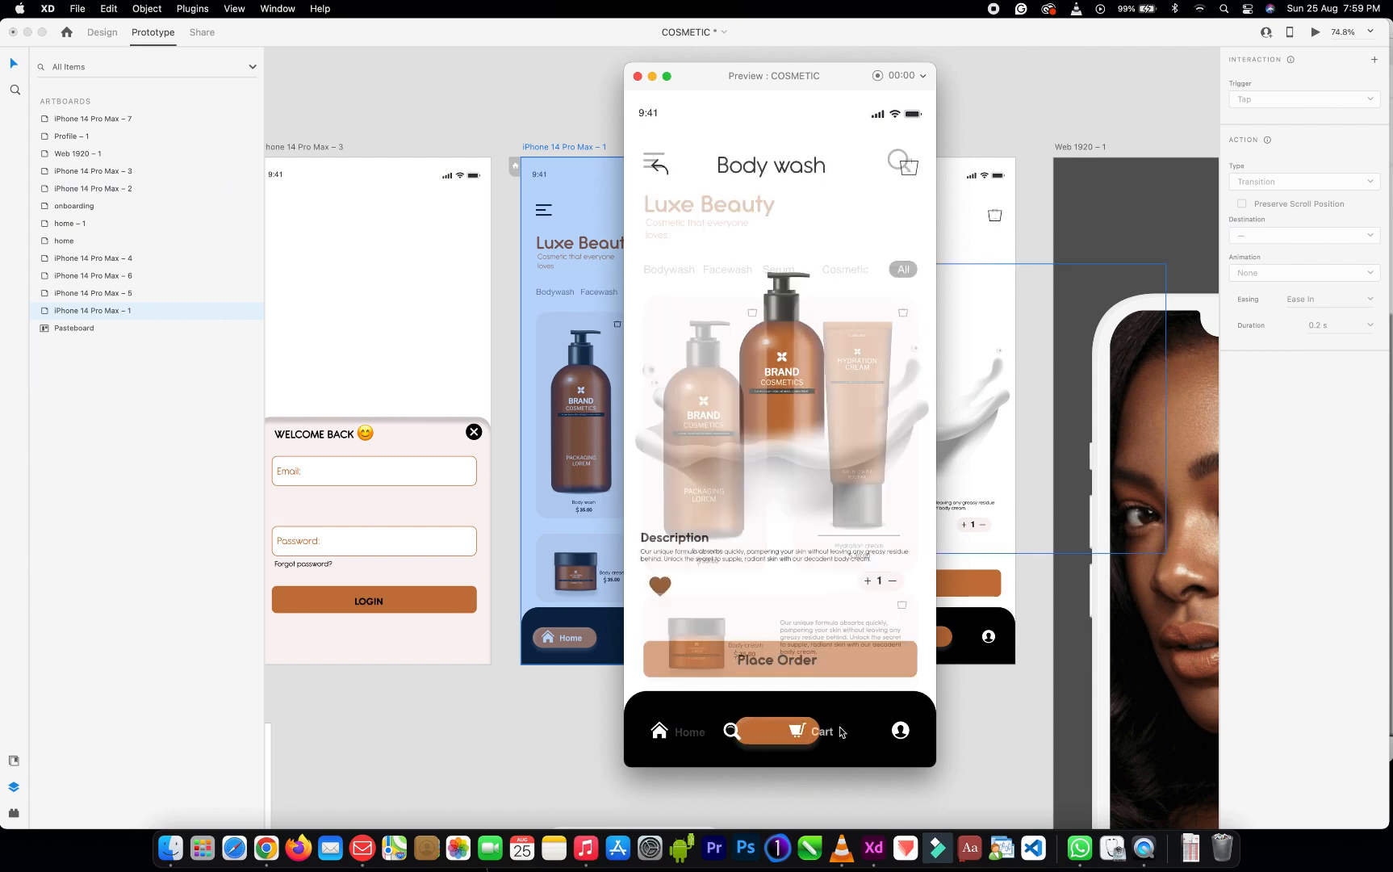
left_click(662, 736)
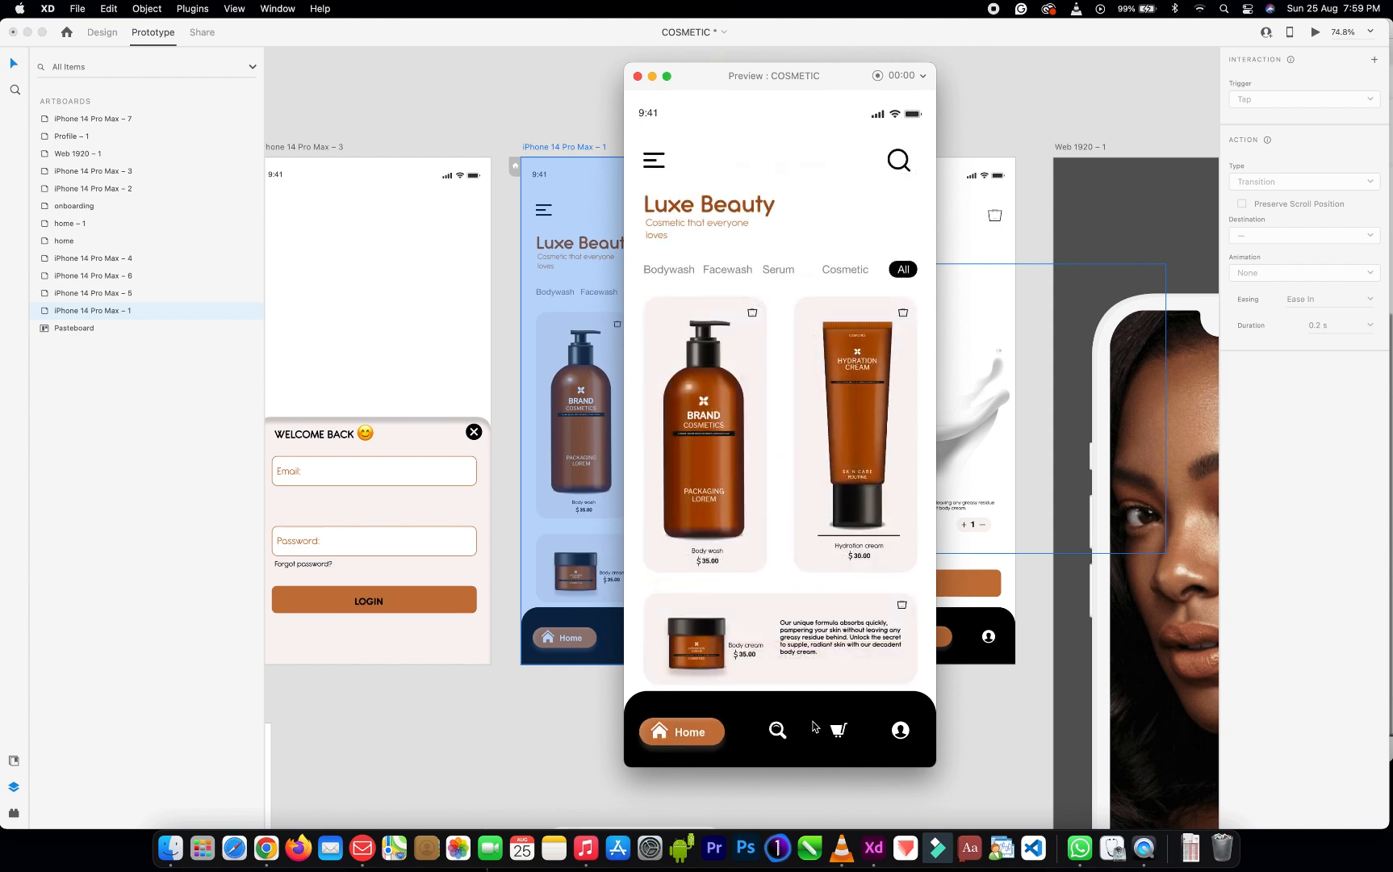
left_click(839, 729)
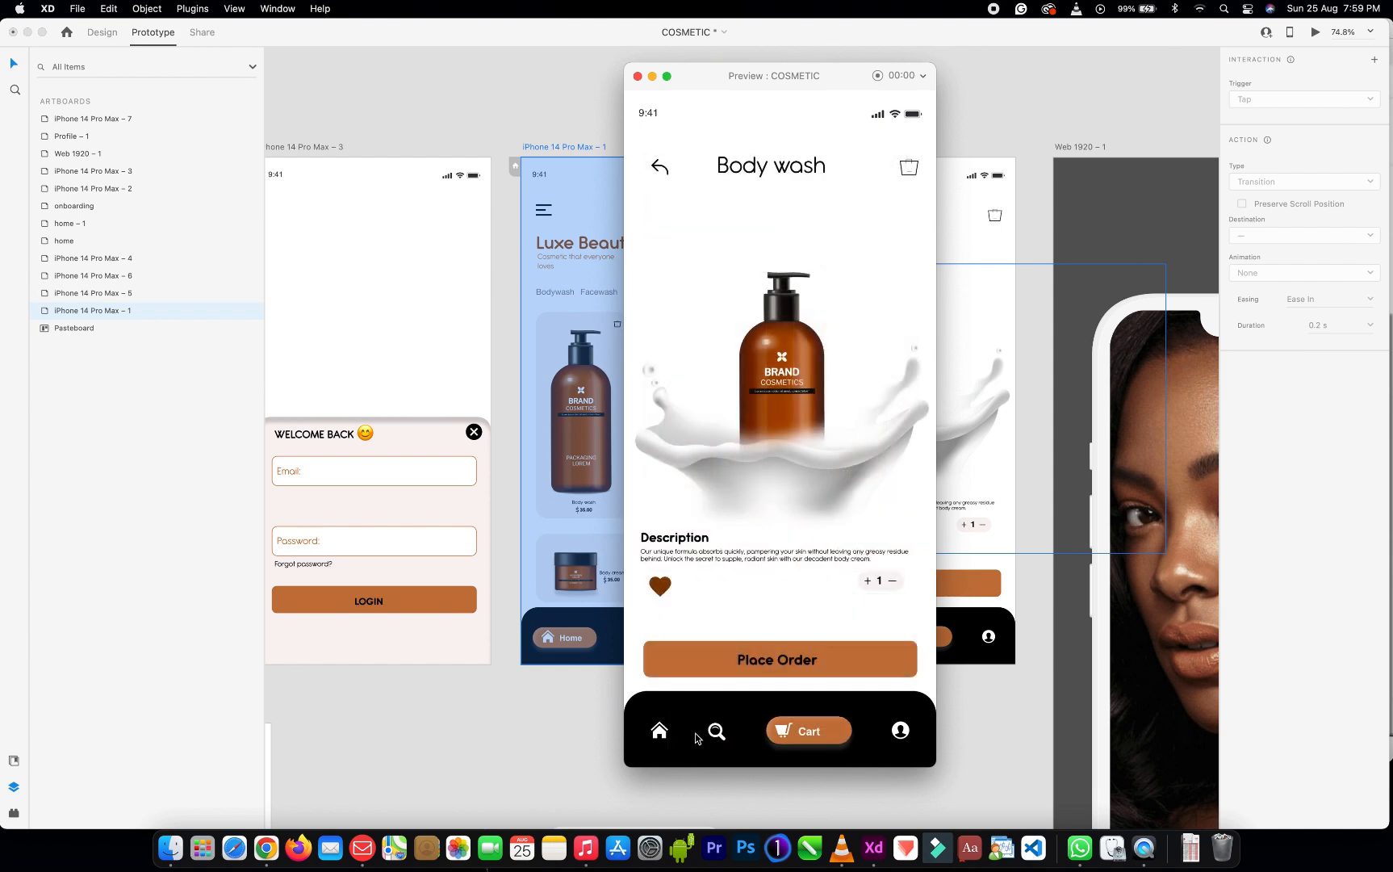
left_click(662, 731)
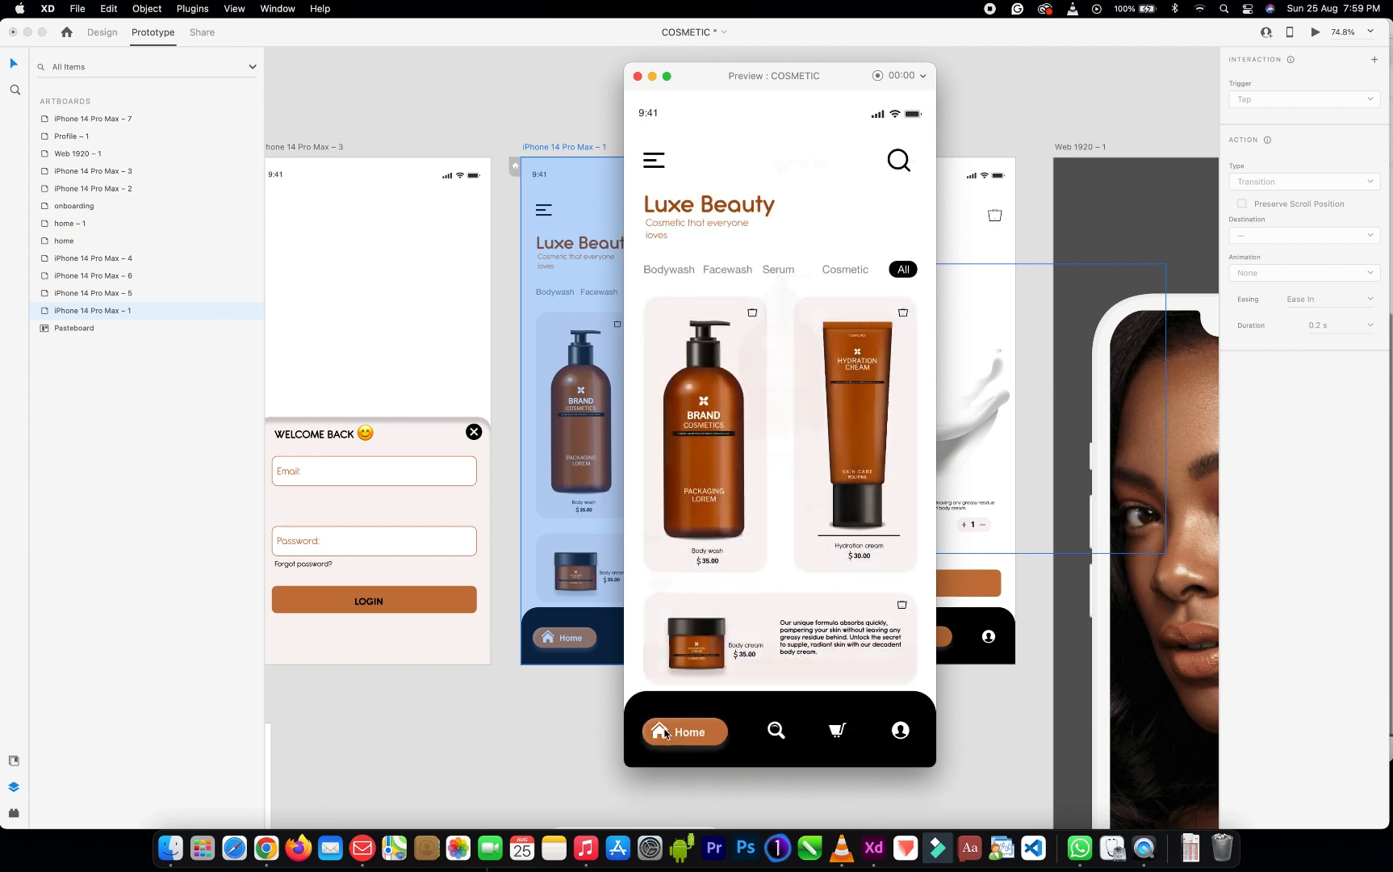